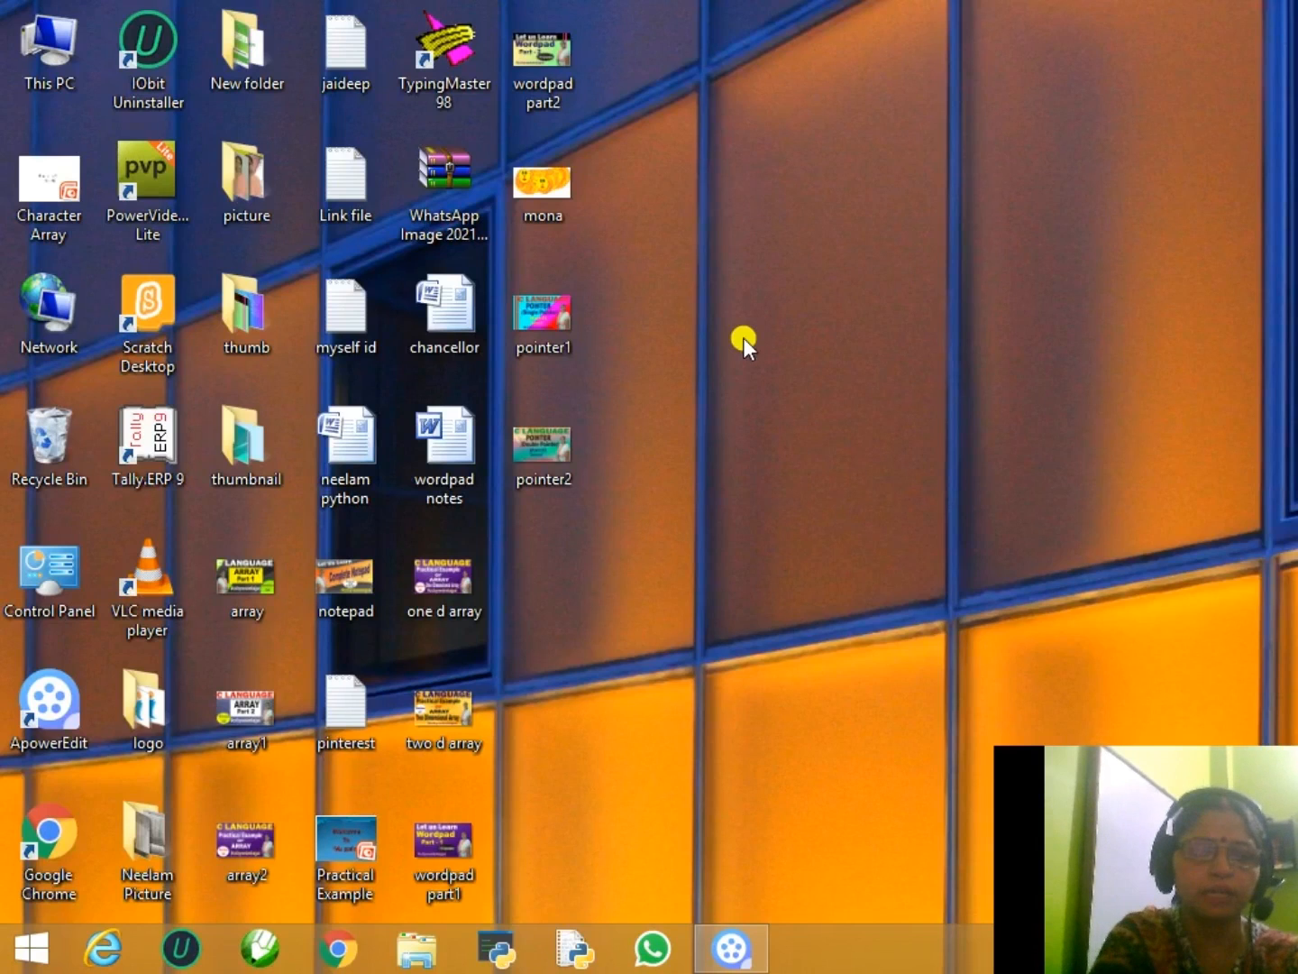
- Launch Paint by running the pbrush command
key(super+r)
text(pb)
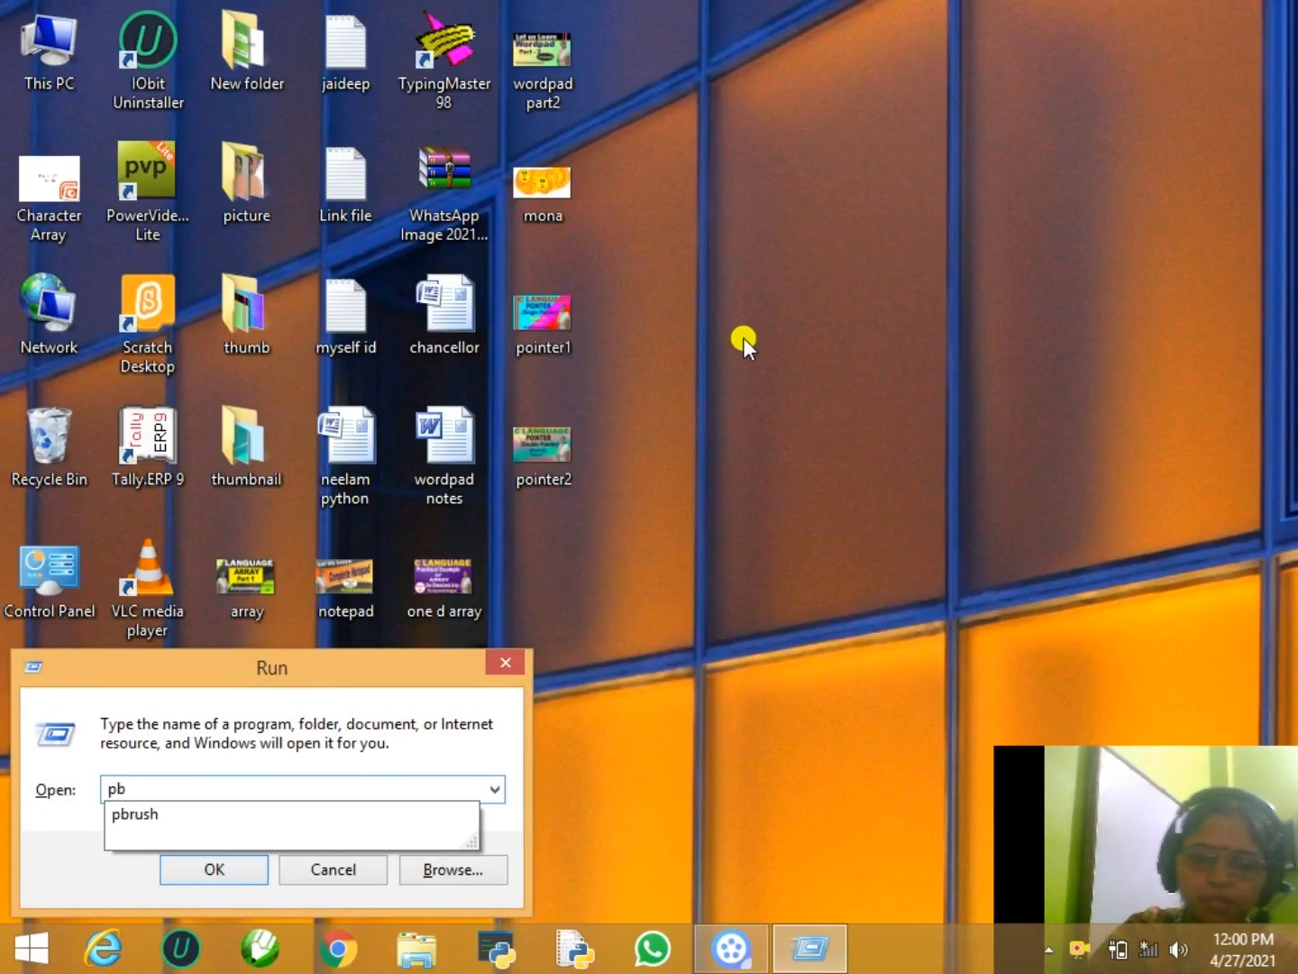
key(Down)
key(Return)
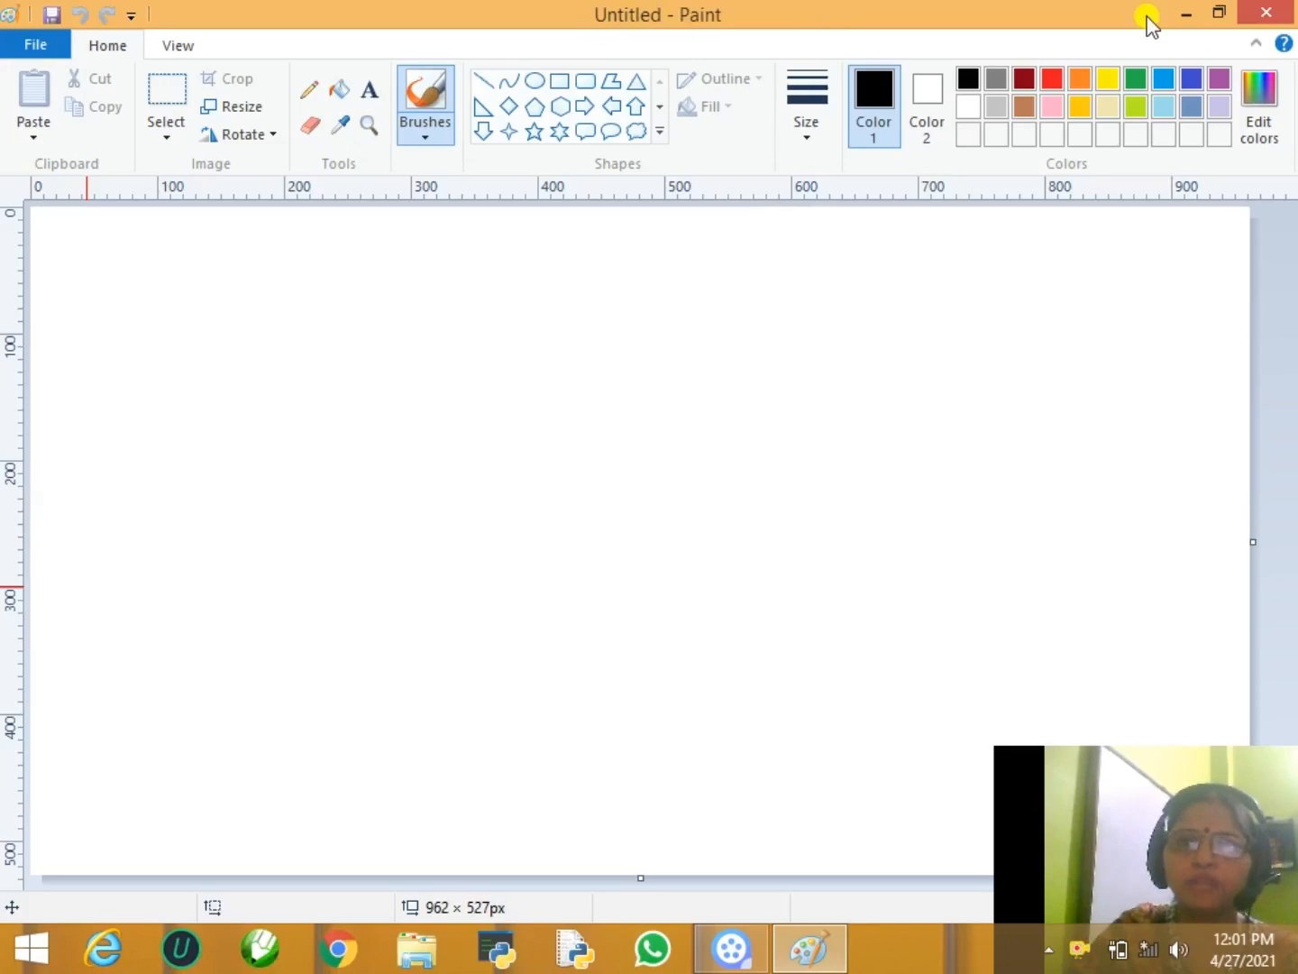
- Switch the Paint window between restored and maximized size, and minimize it before bringing it back maximized
click(1216, 11)
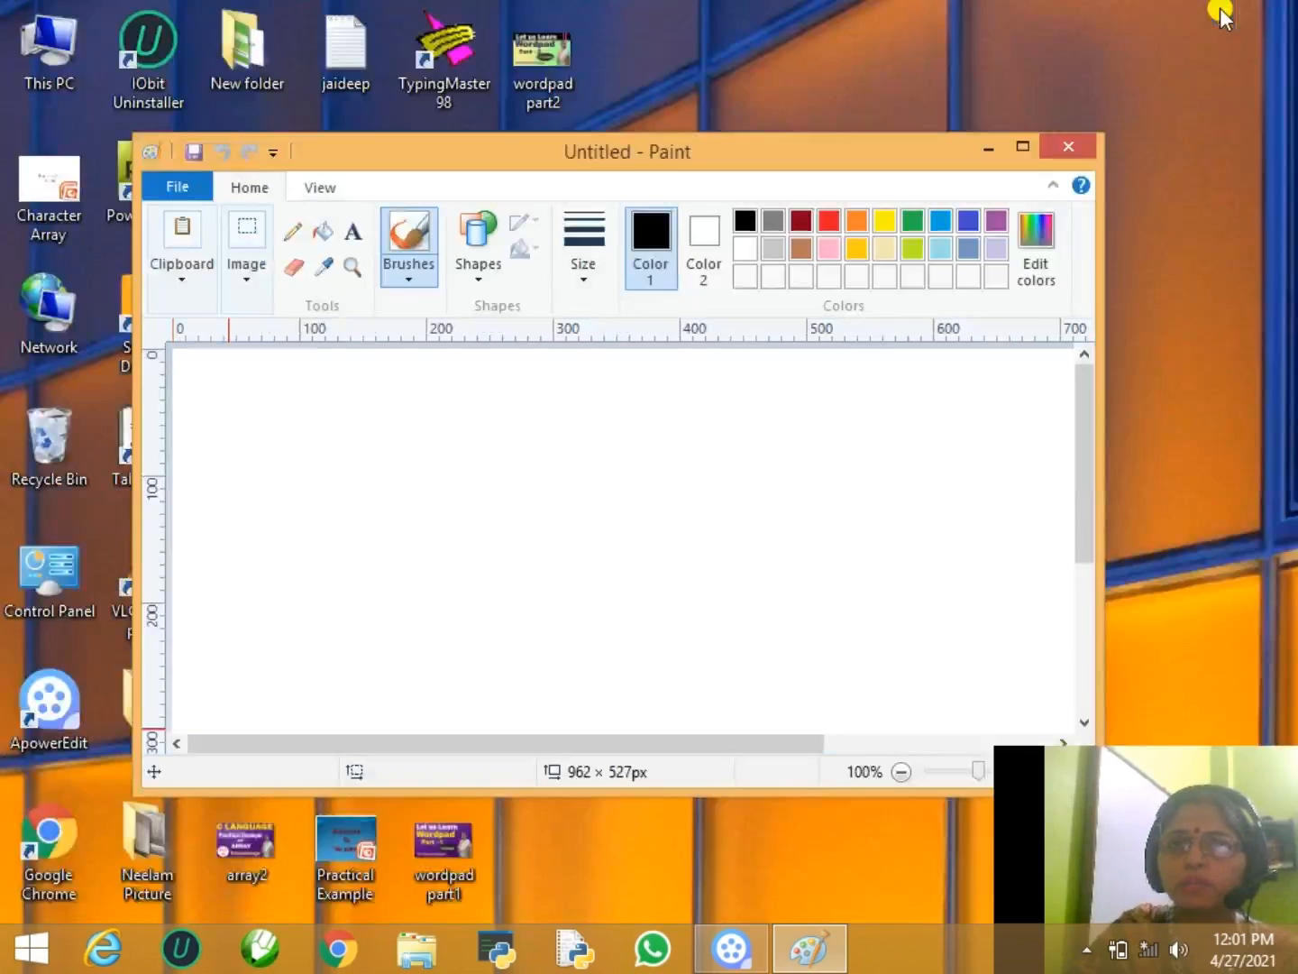
click(1027, 147)
click(1219, 15)
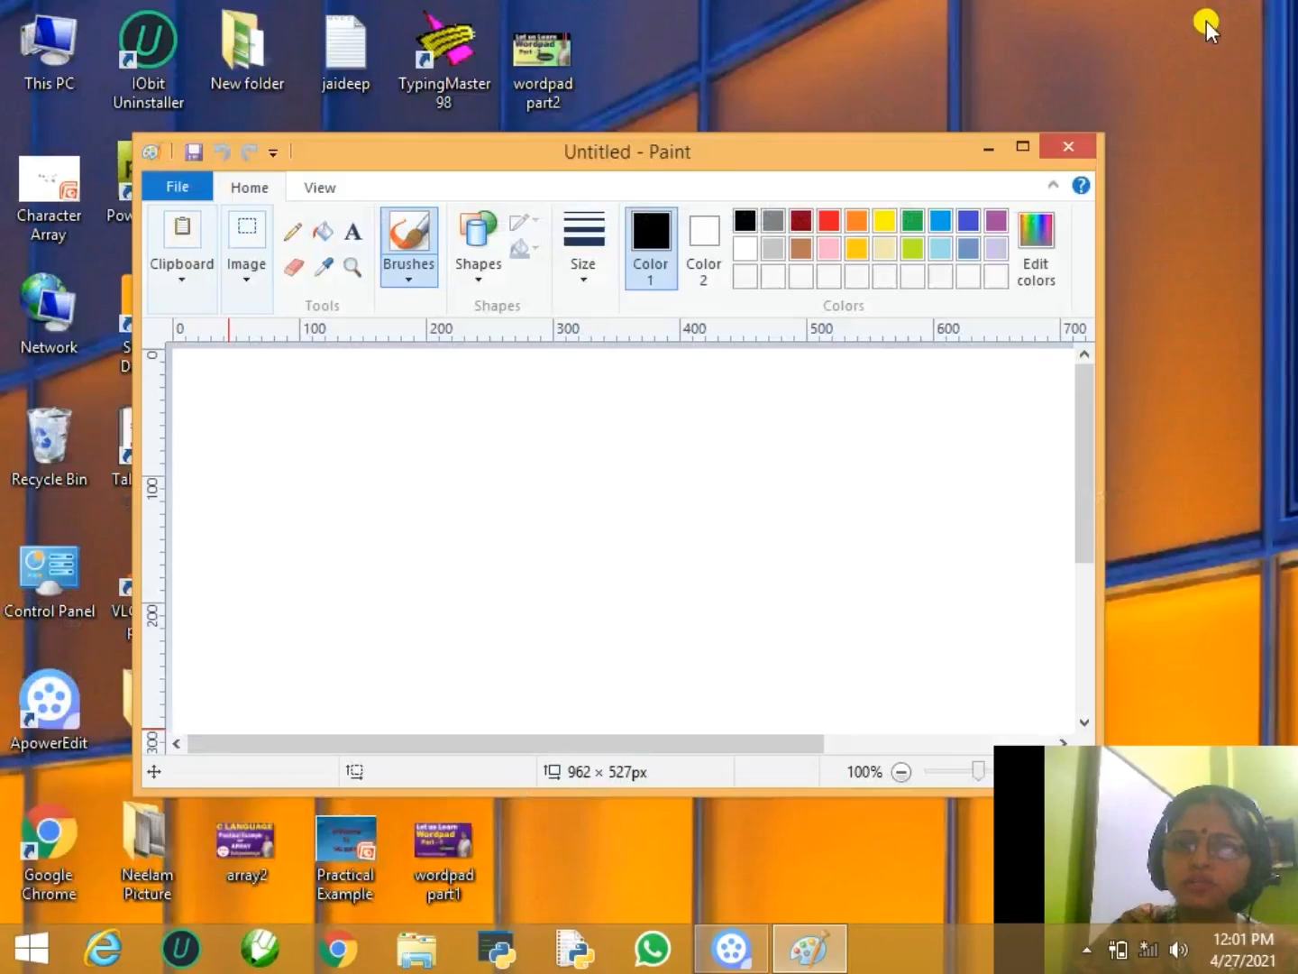
click(1026, 147)
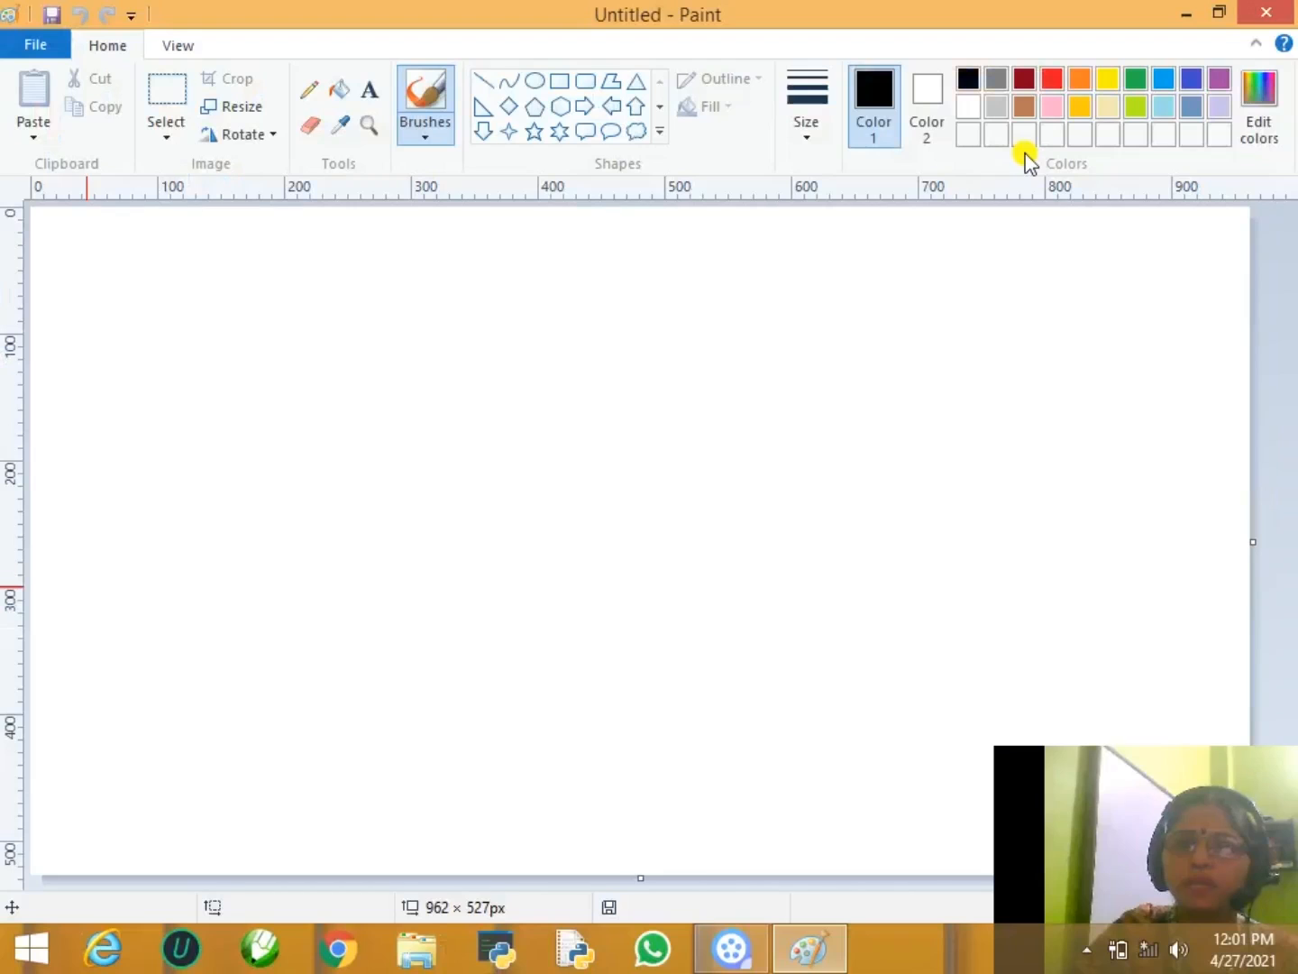
click(1224, 16)
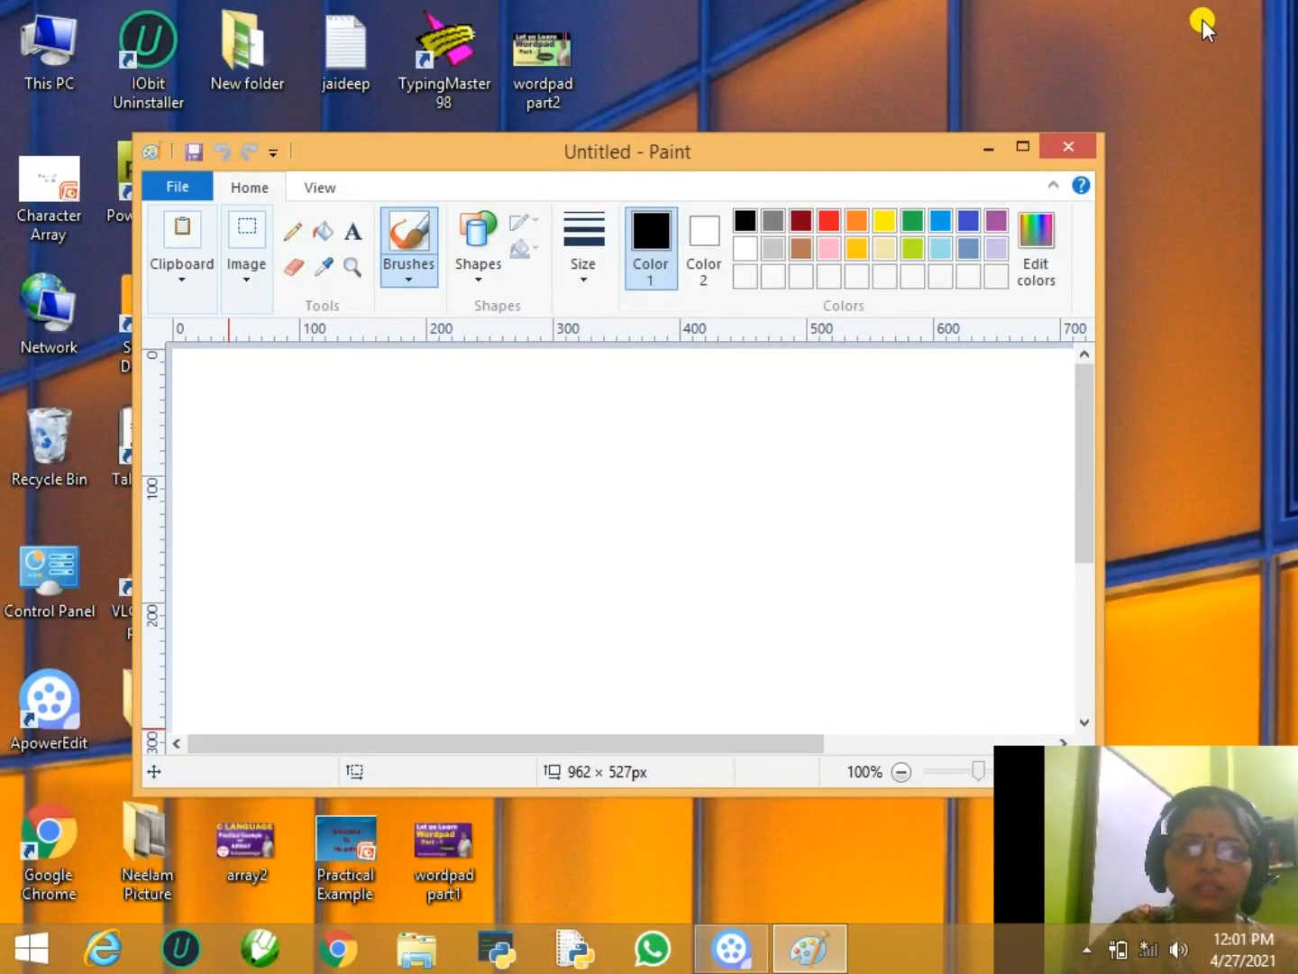
click(1023, 146)
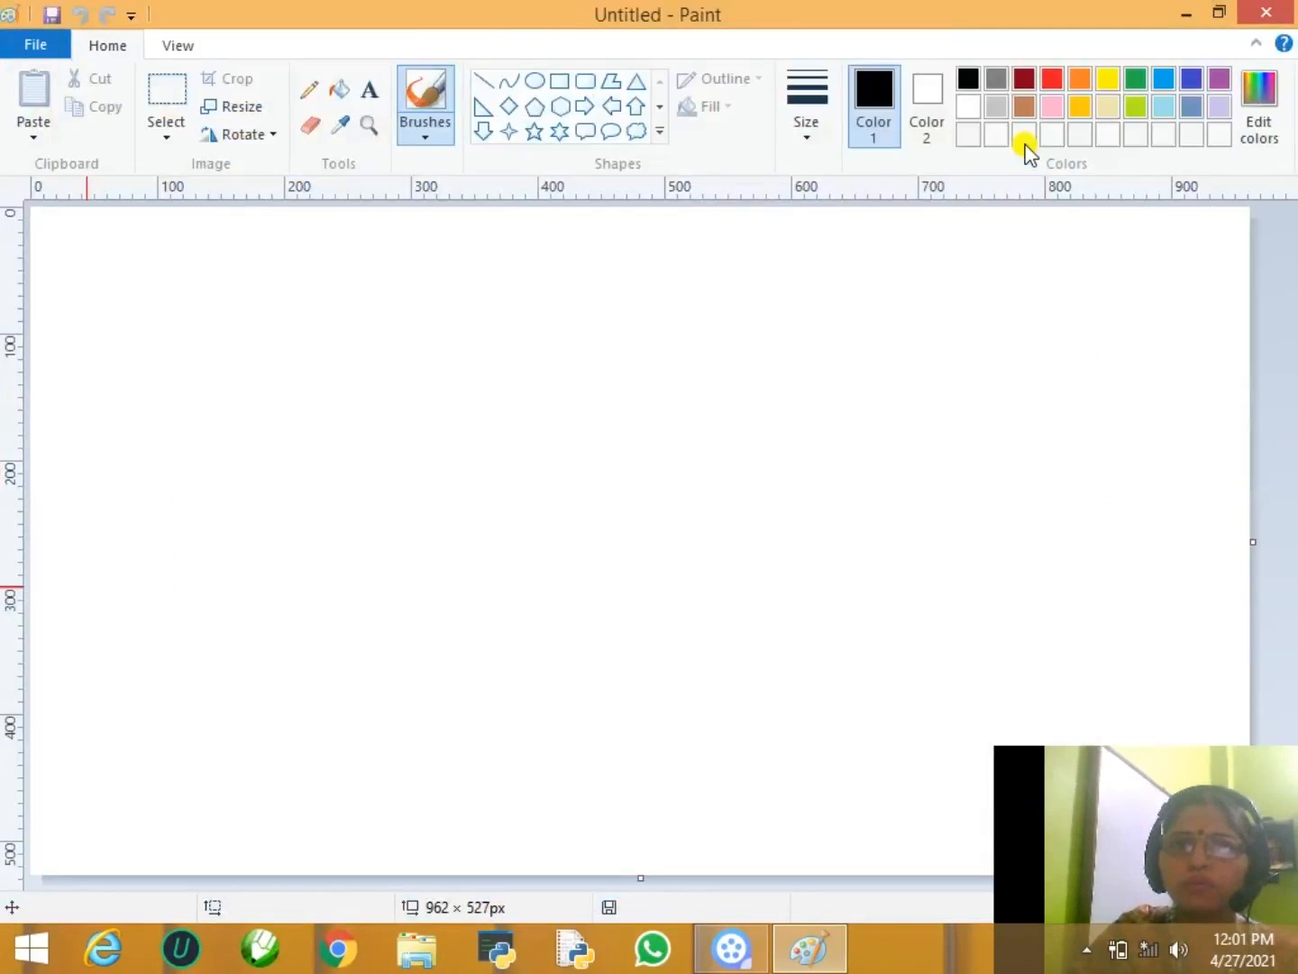
click(1188, 12)
click(807, 947)
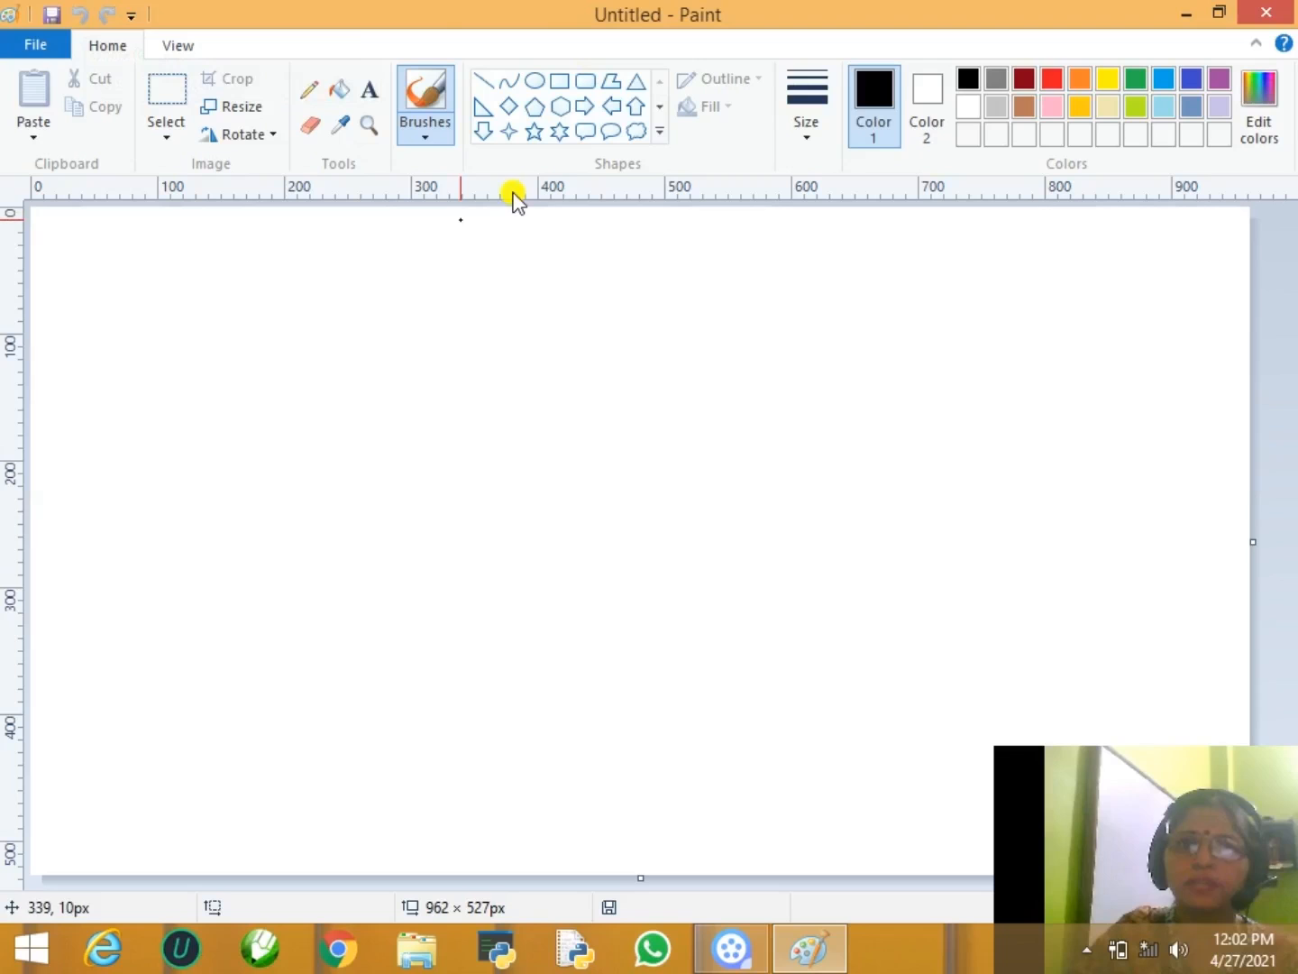
click(36, 43)
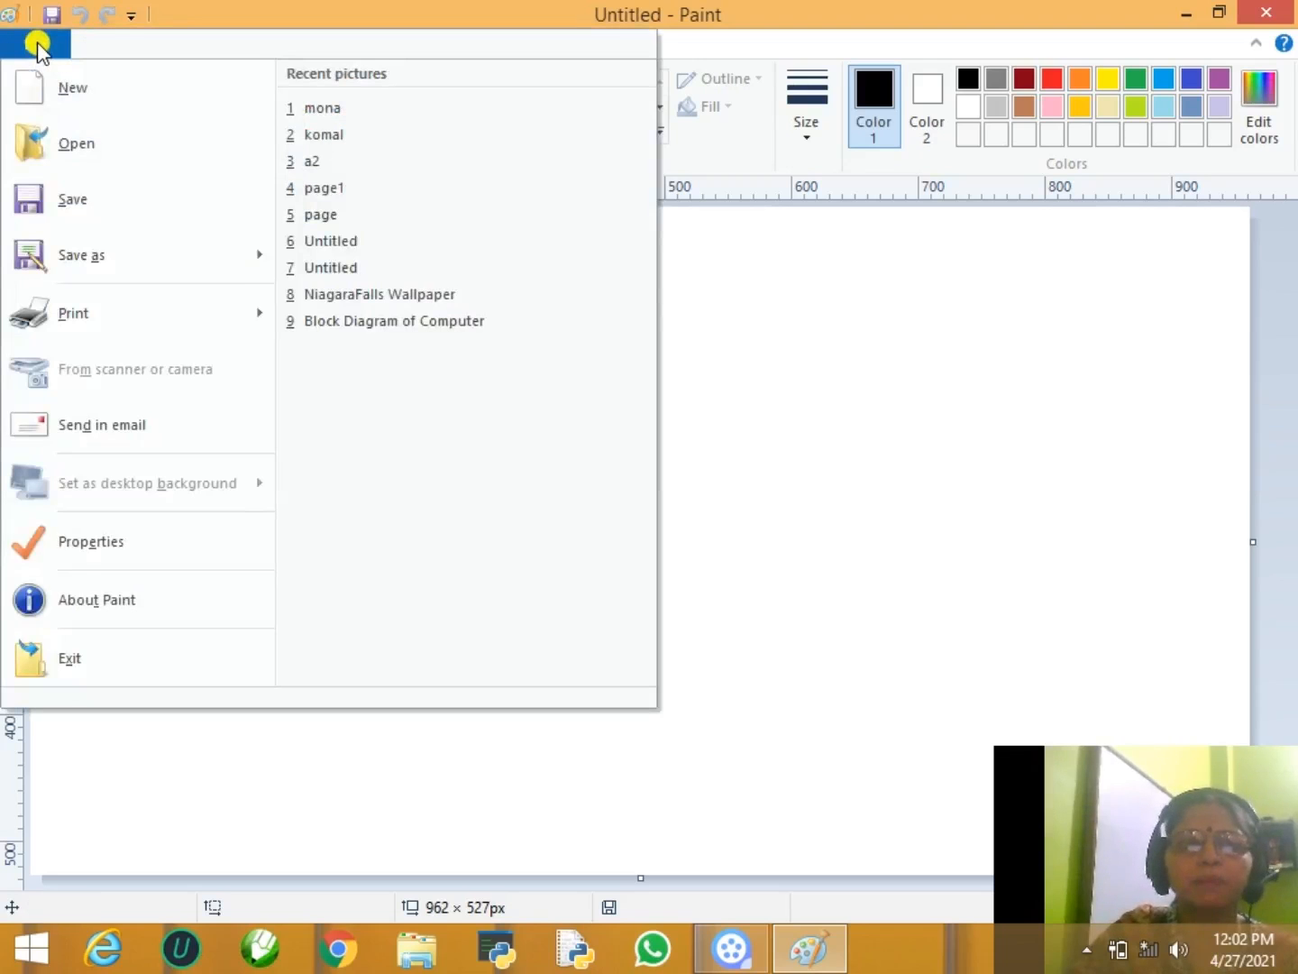
click(986, 511)
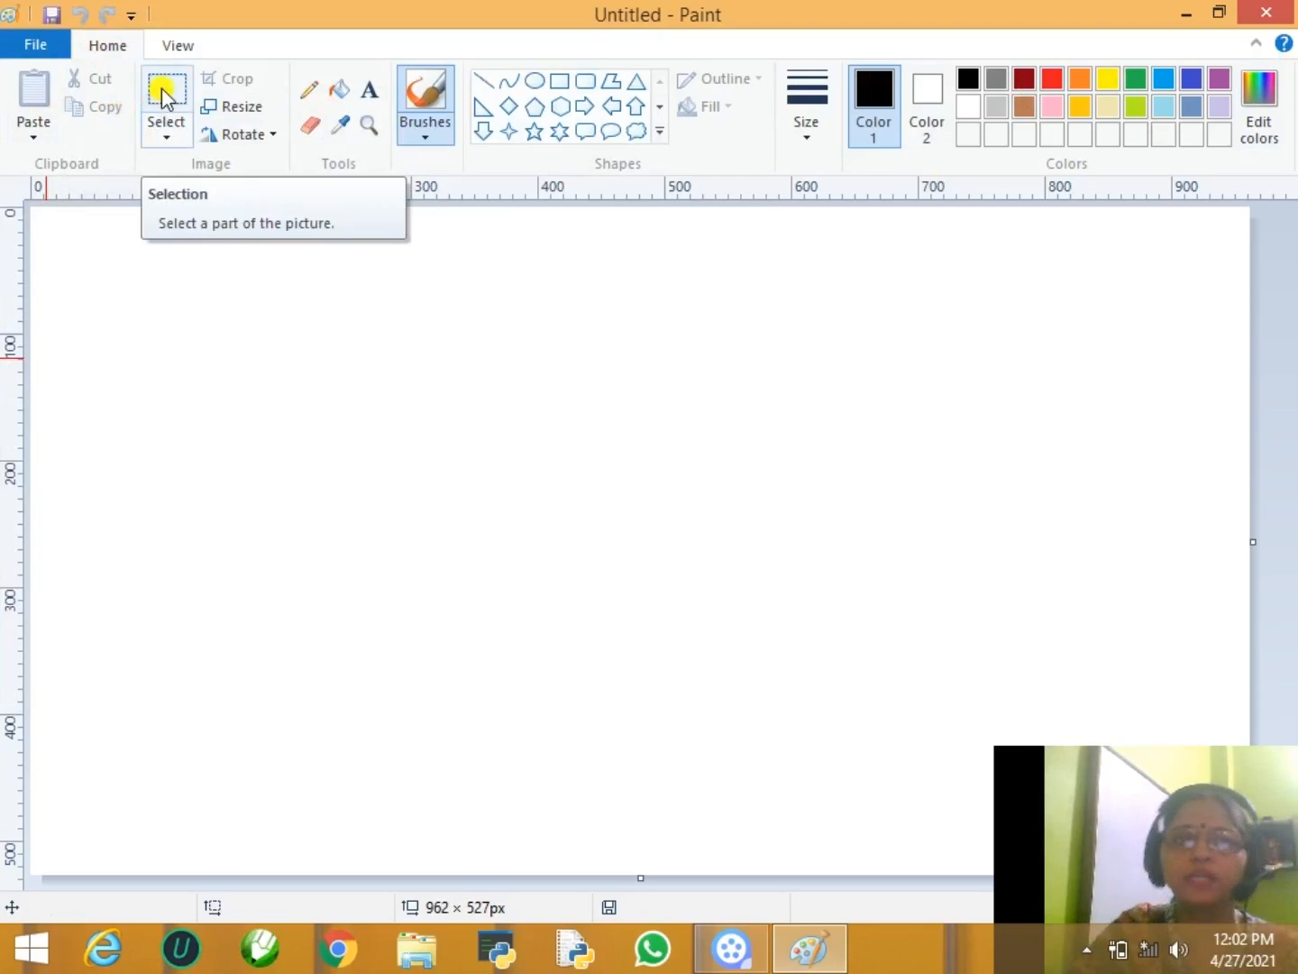
click(176, 52)
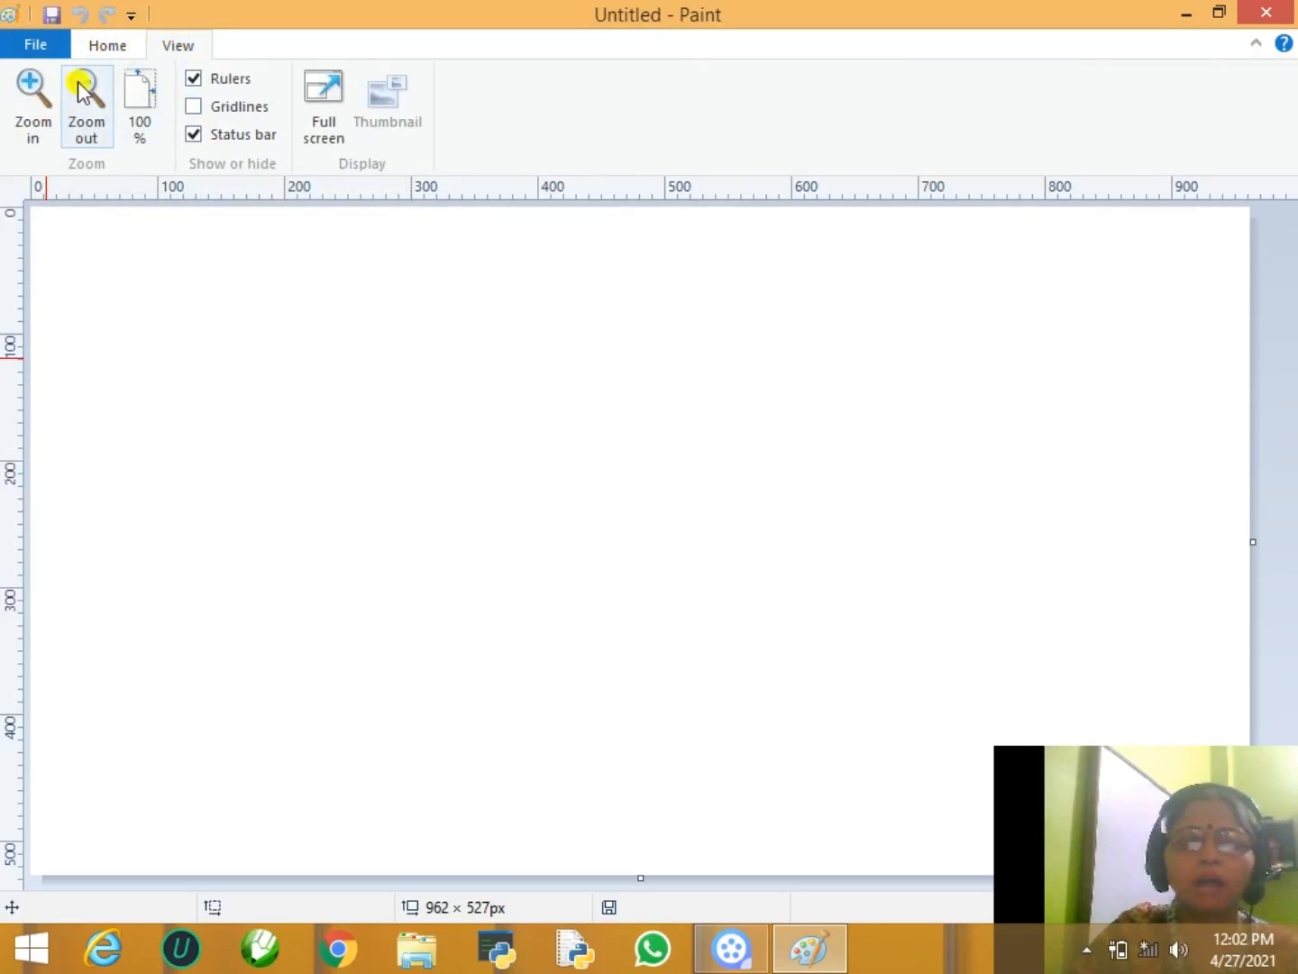
click(114, 49)
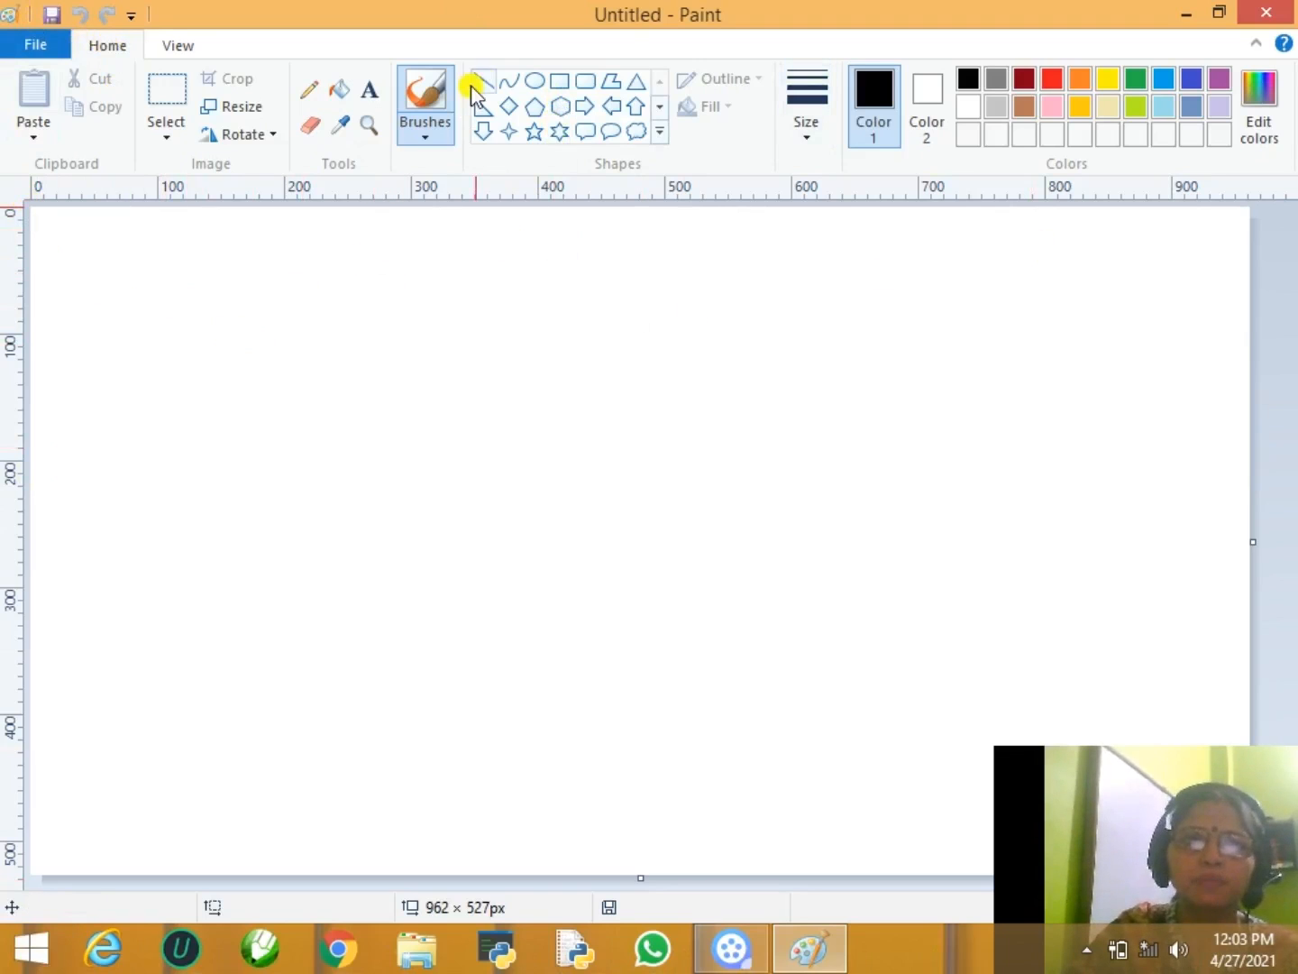
- Draw a black ellipse about 194 × 210 px in the upper-left area of the canvas and reposition it slightly
click(659, 134)
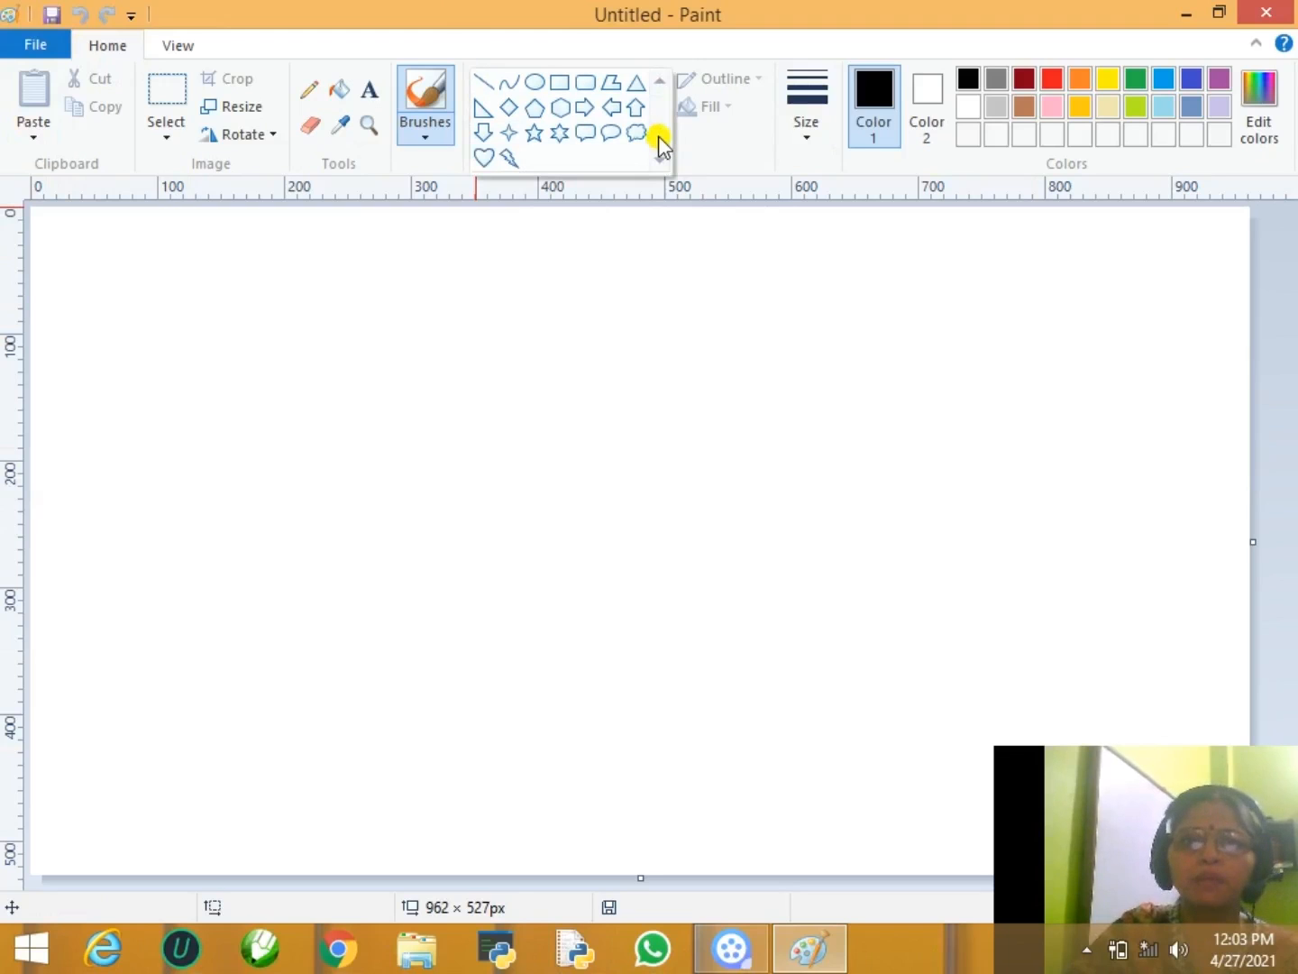
click(537, 90)
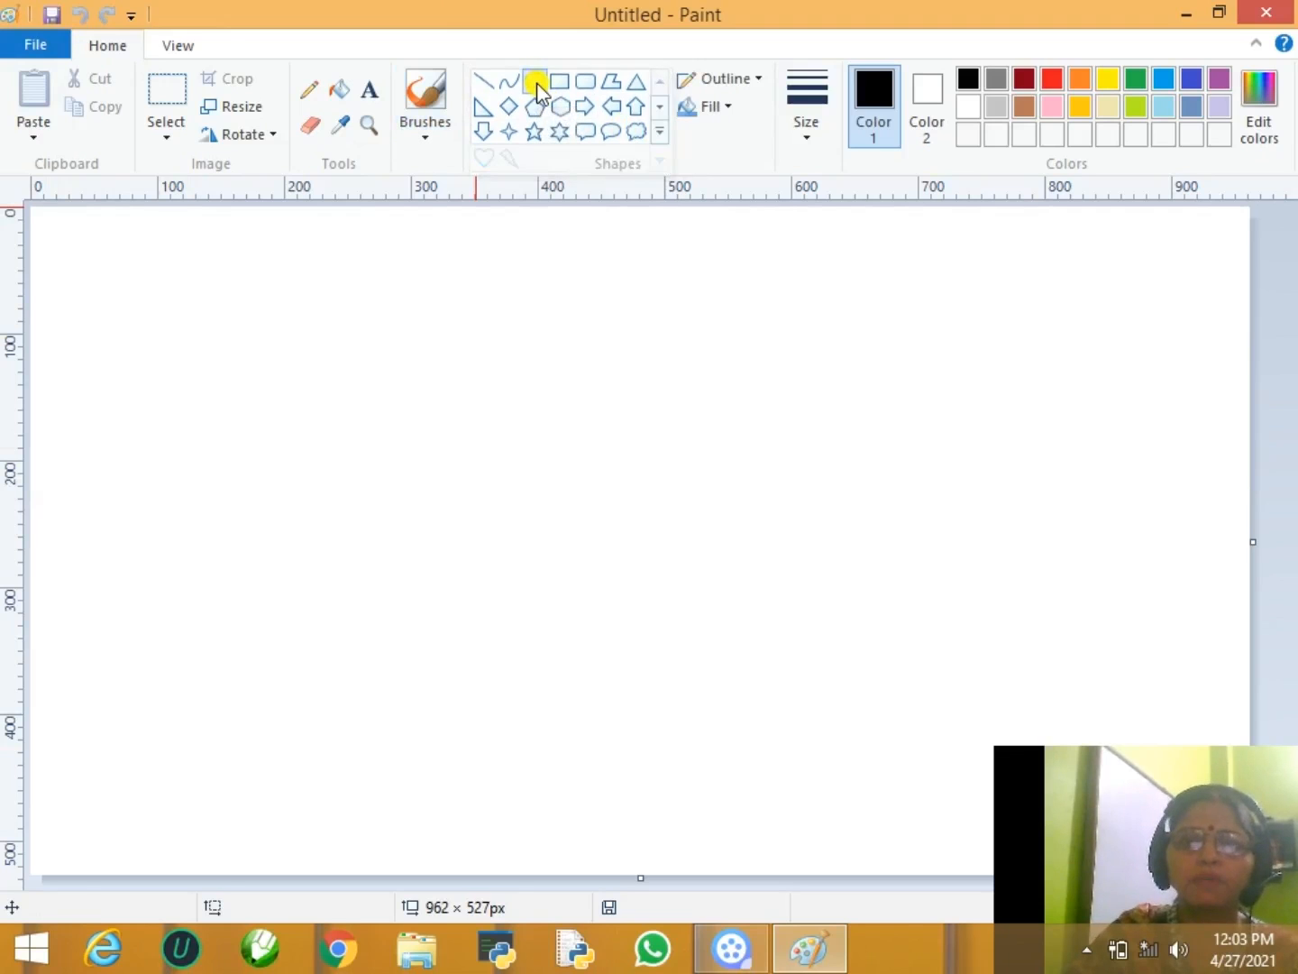
drag(87, 241, 333, 507)
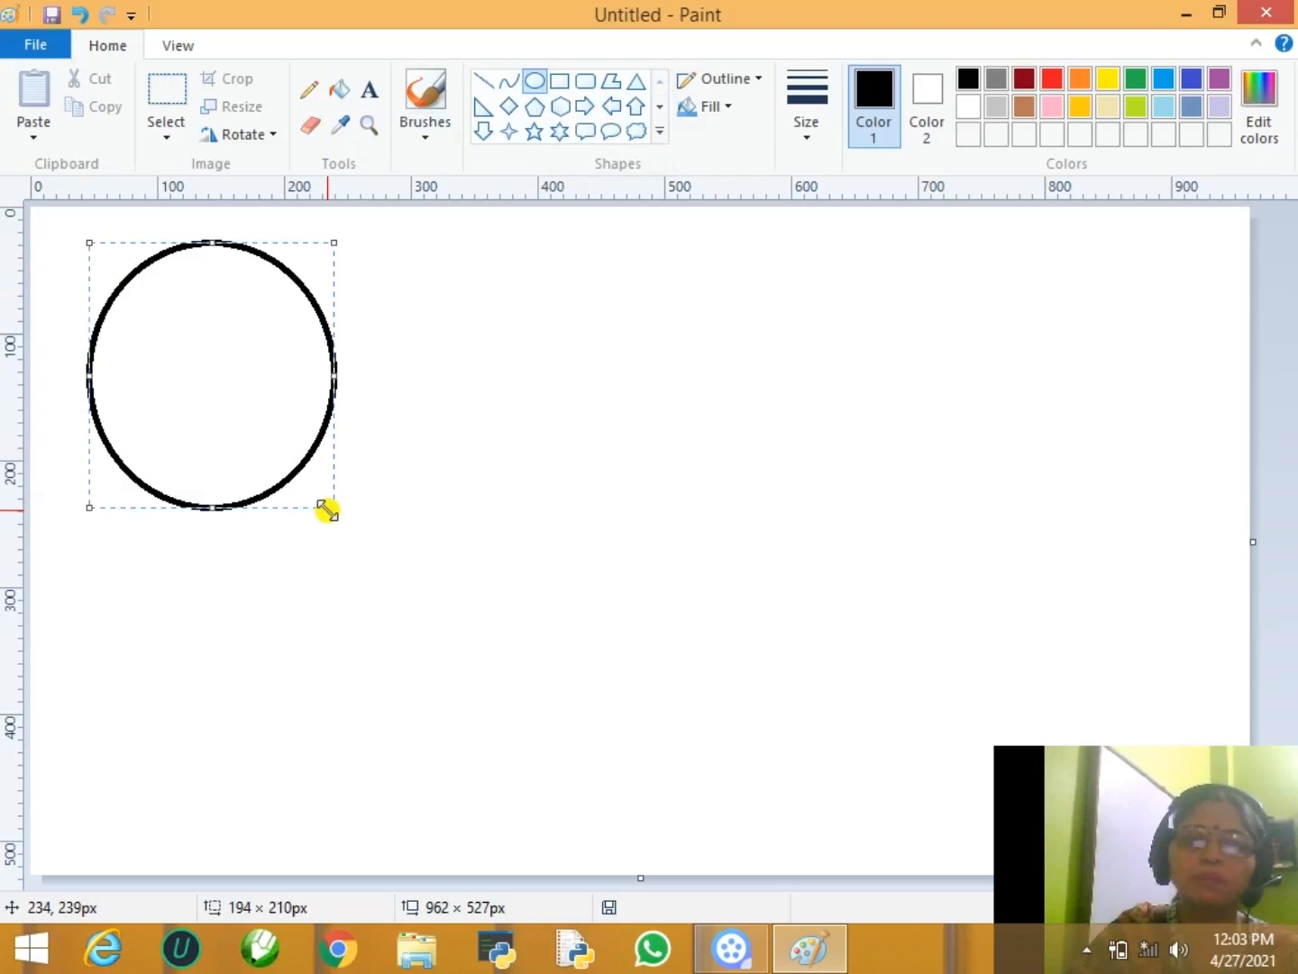
drag(180, 345, 513, 385)
drag(577, 429, 237, 377)
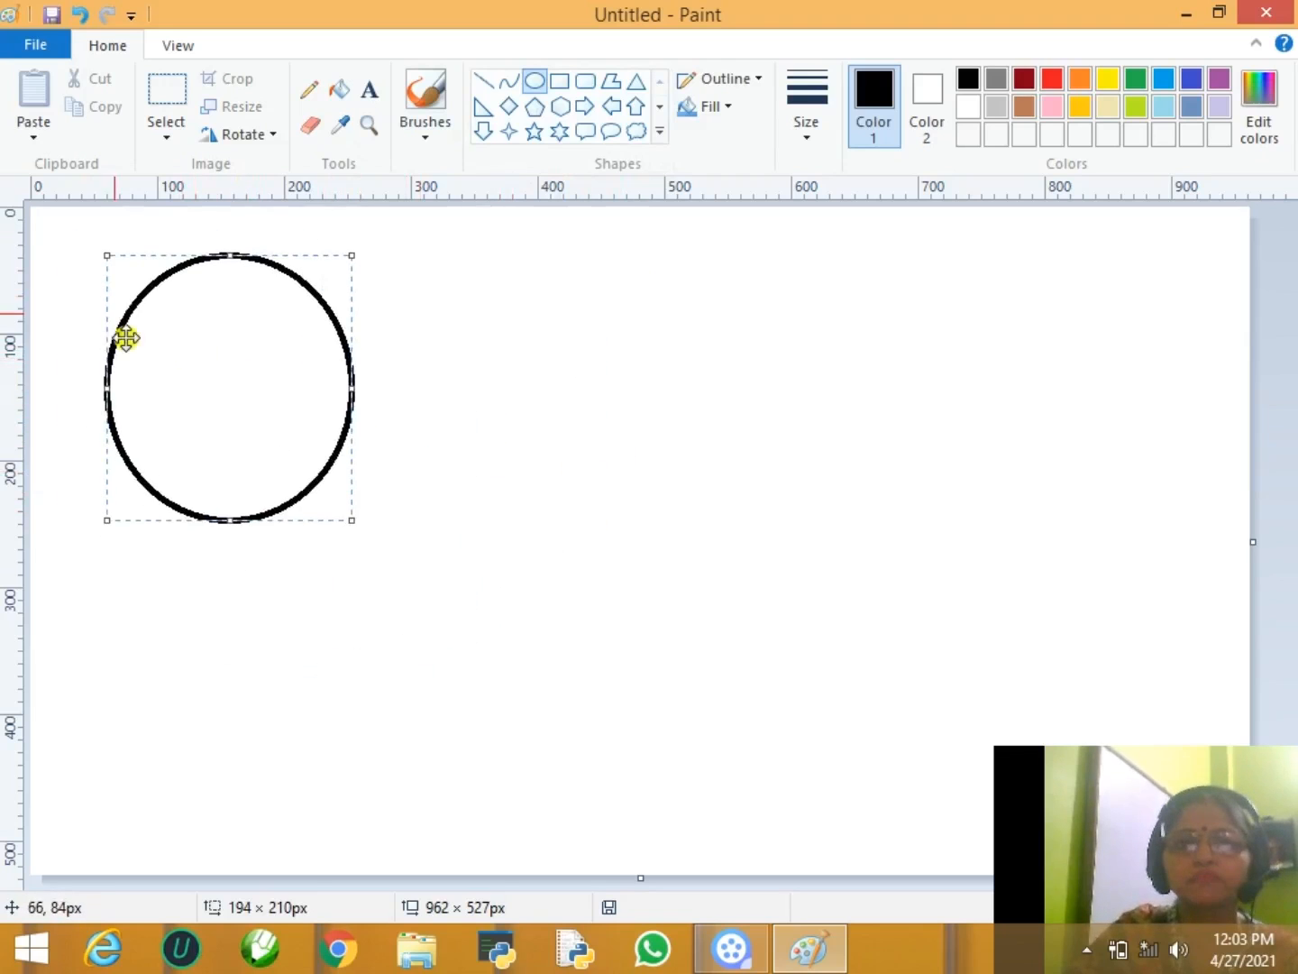
click(592, 461)
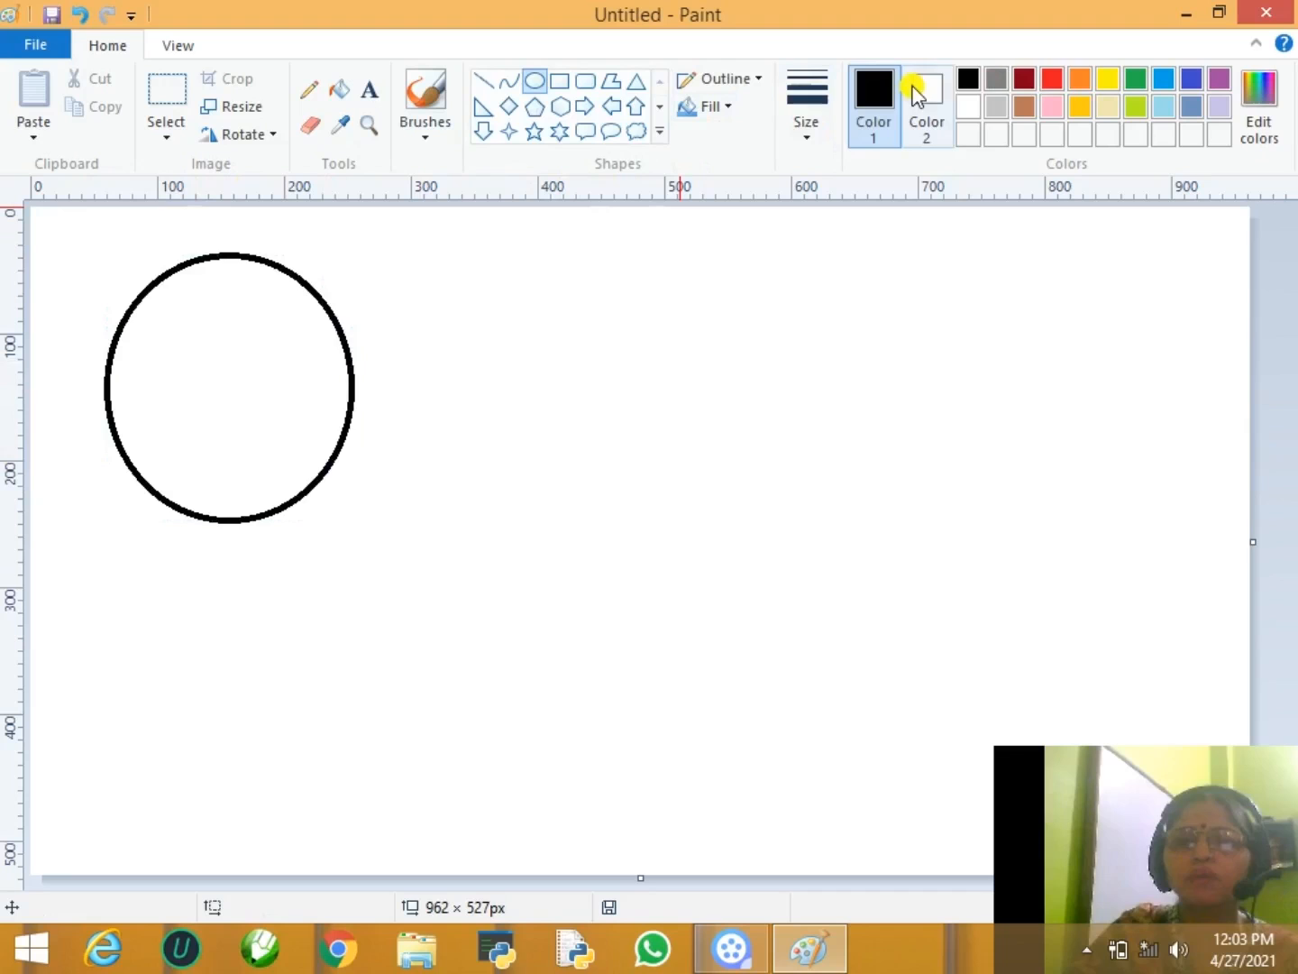
- Draw a red hexagon about 210 × 219 px to the right of the ellipse and recolor its outline orange
click(1079, 80)
click(1050, 81)
click(560, 106)
drag(437, 277, 701, 552)
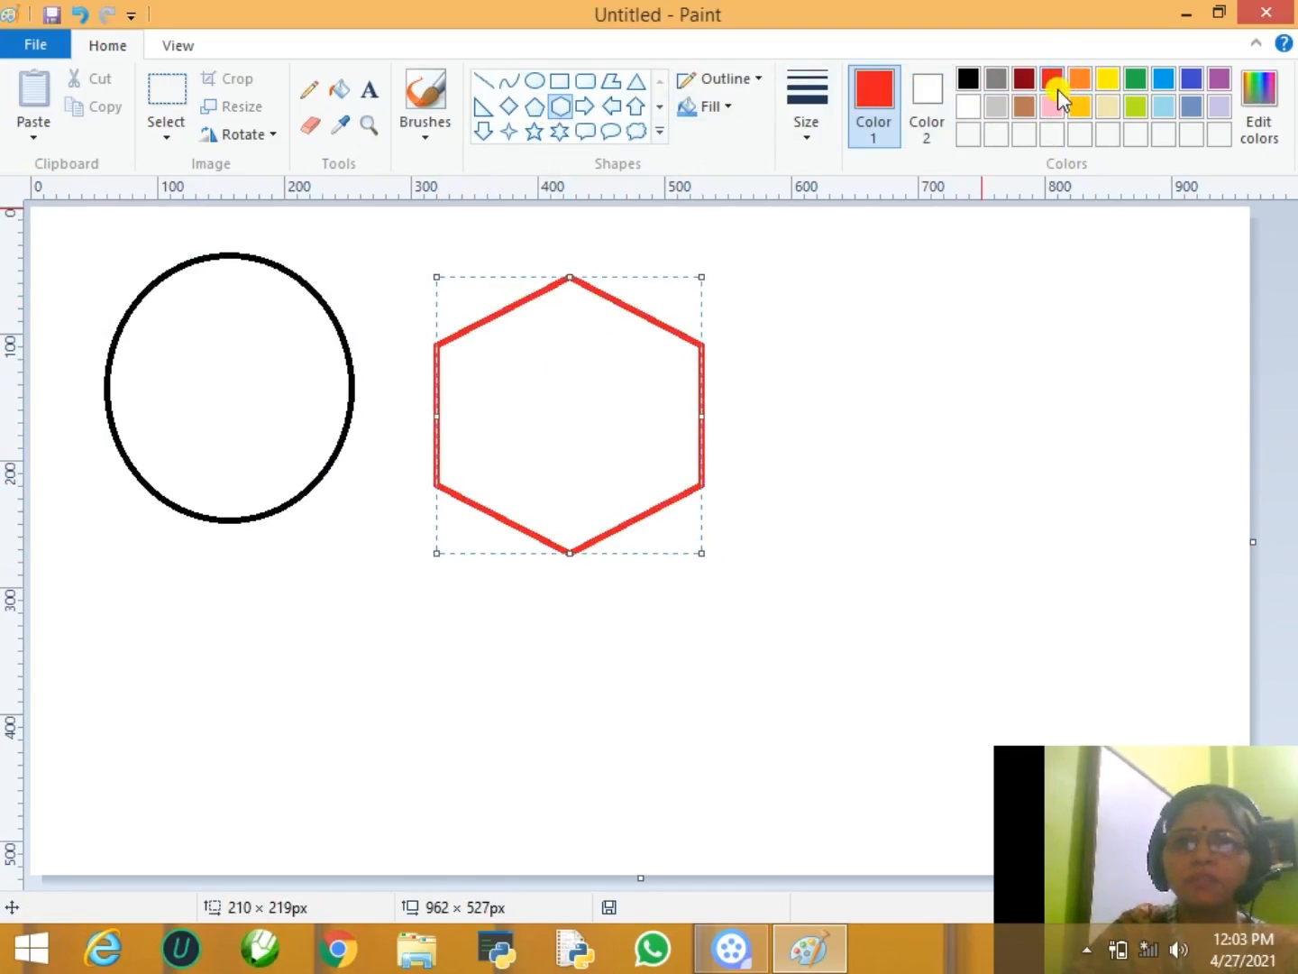
click(1079, 80)
- Draw orange arrows: a right arrow below the ellipse, a down arrow about 167 × 260 px beside the hexagon, and another right arrow about 228 × 171 px
click(585, 106)
drag(105, 543, 332, 767)
click(484, 132)
drag(752, 252, 963, 580)
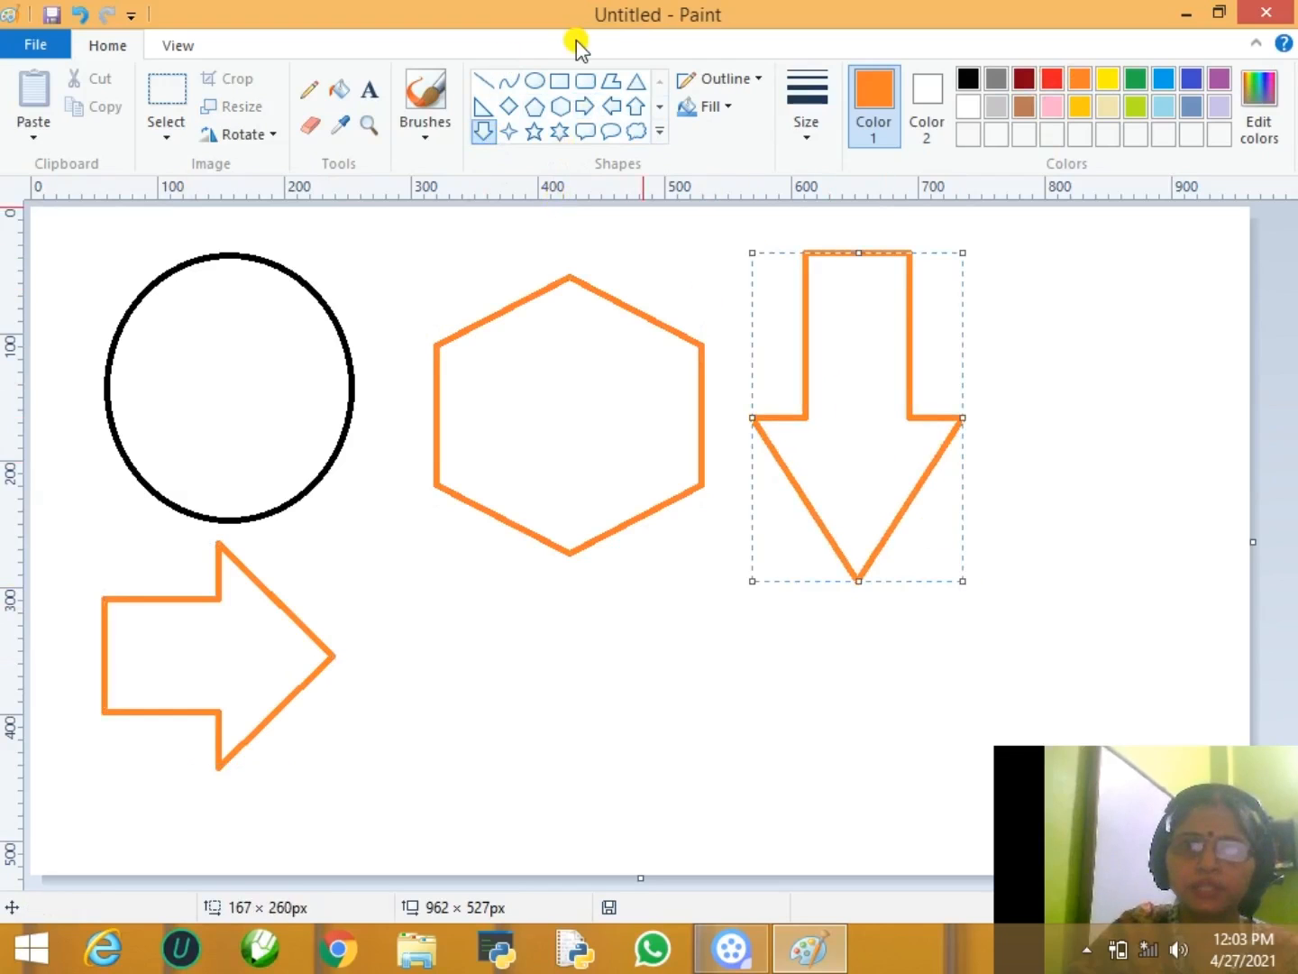
click(584, 107)
drag(352, 591, 639, 805)
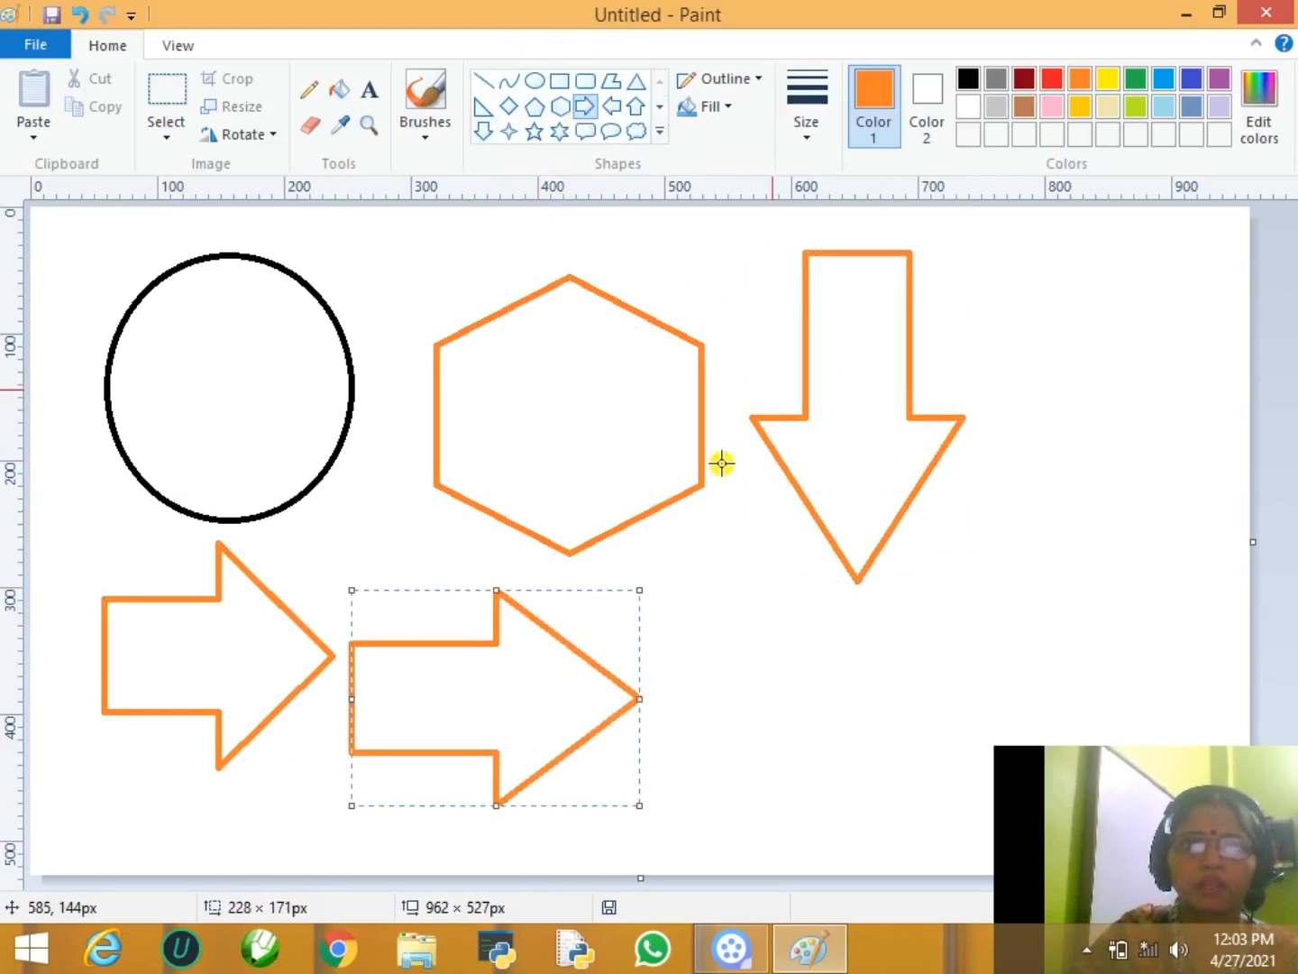
- Draw an orange rounded rectangular callout about 203 × 233 px around the ellipse
click(585, 132)
drag(101, 256, 359, 548)
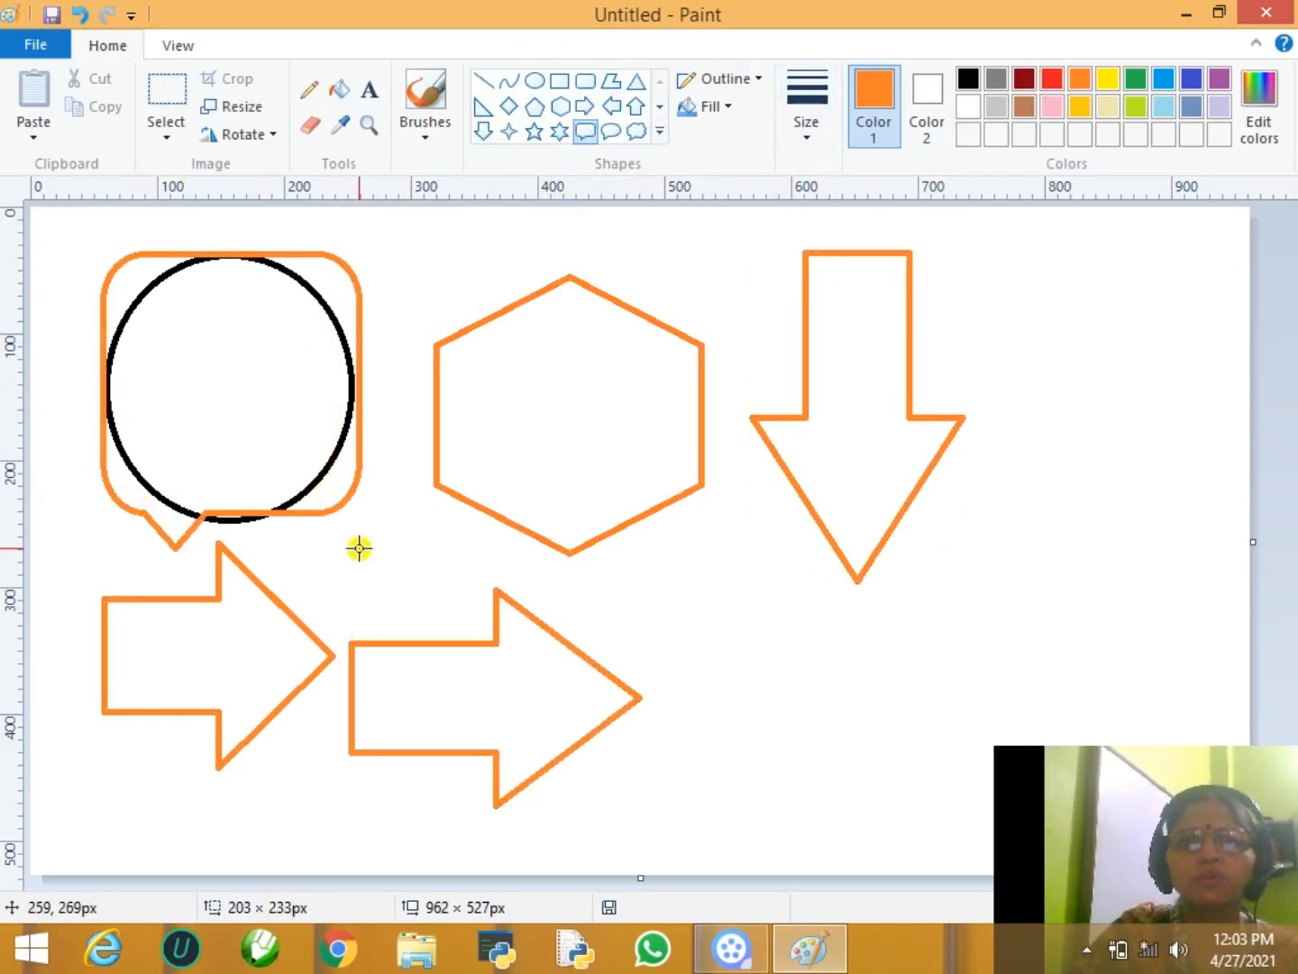
click(389, 561)
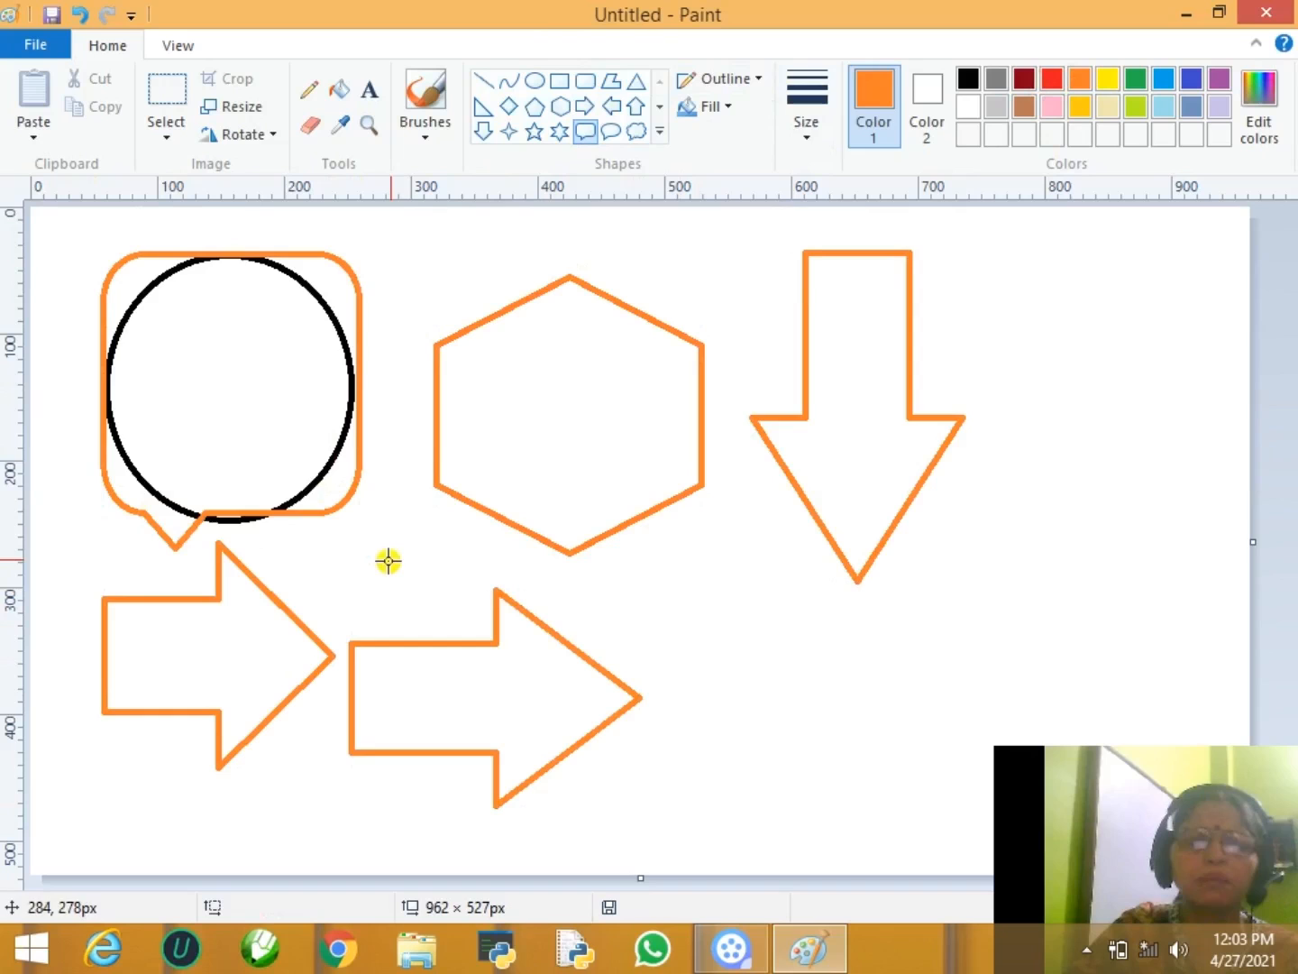
- Draw a yellow rounded rectangular callout about 264 × 319 px around the hexagon and a yellow up arrow overlapping the lower shapes
click(1107, 82)
drag(403, 265, 737, 666)
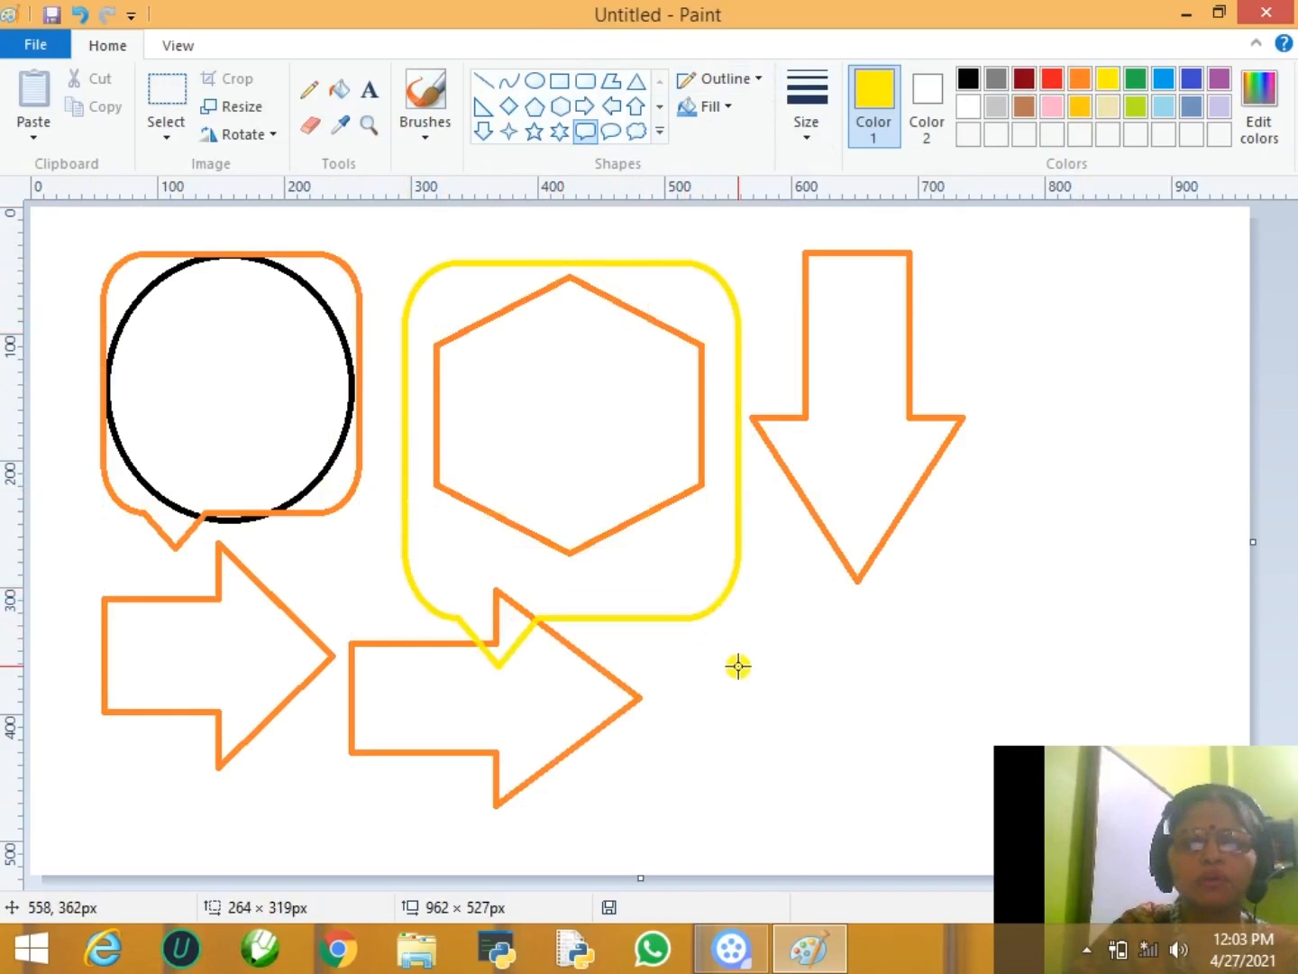
click(637, 106)
drag(212, 401, 560, 807)
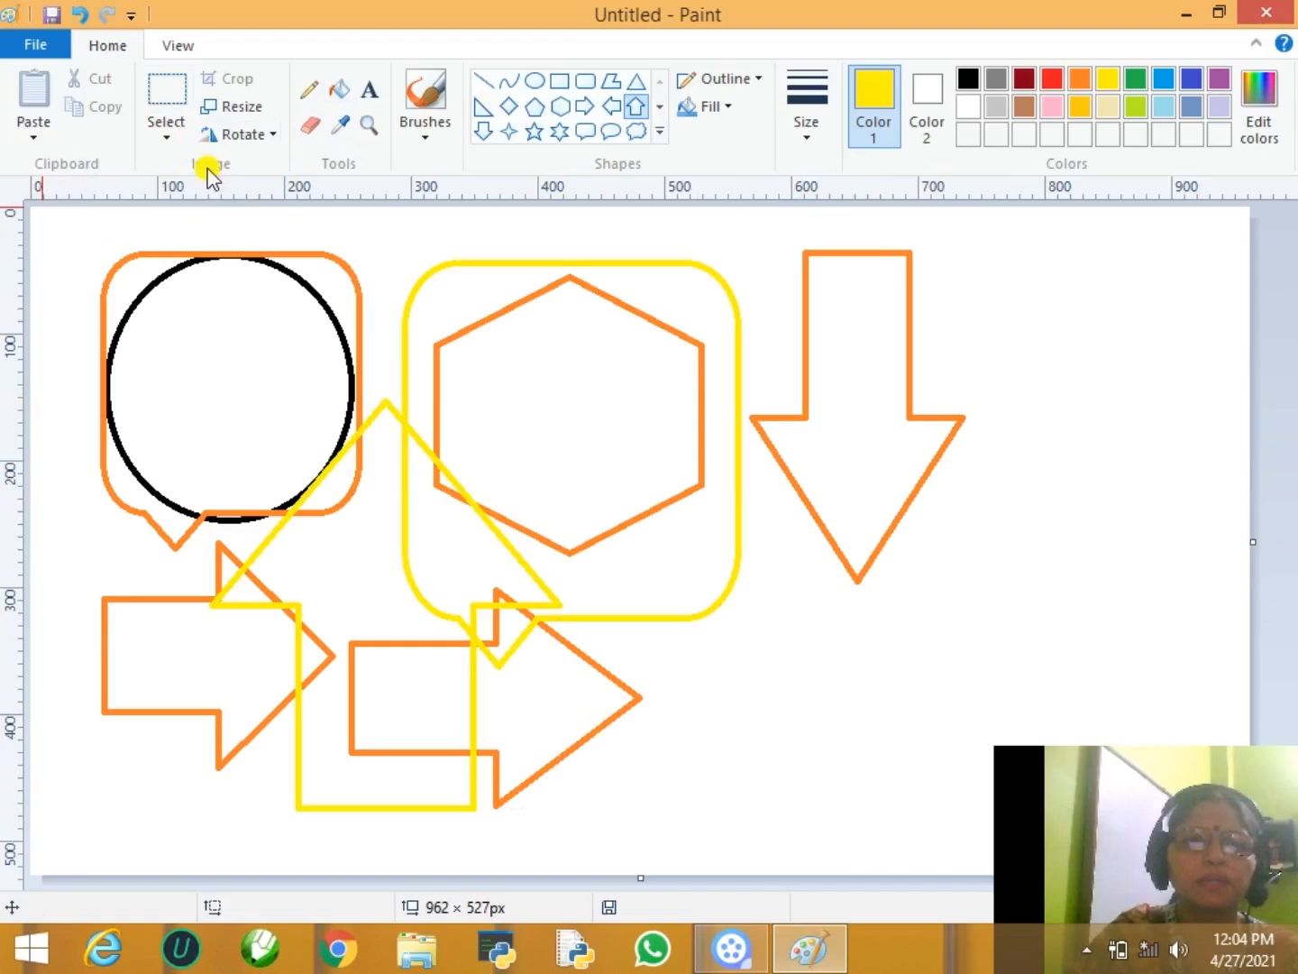
- Enclose all drawn shapes in a rectangular selection about 741 × 484 px and delete them
click(167, 138)
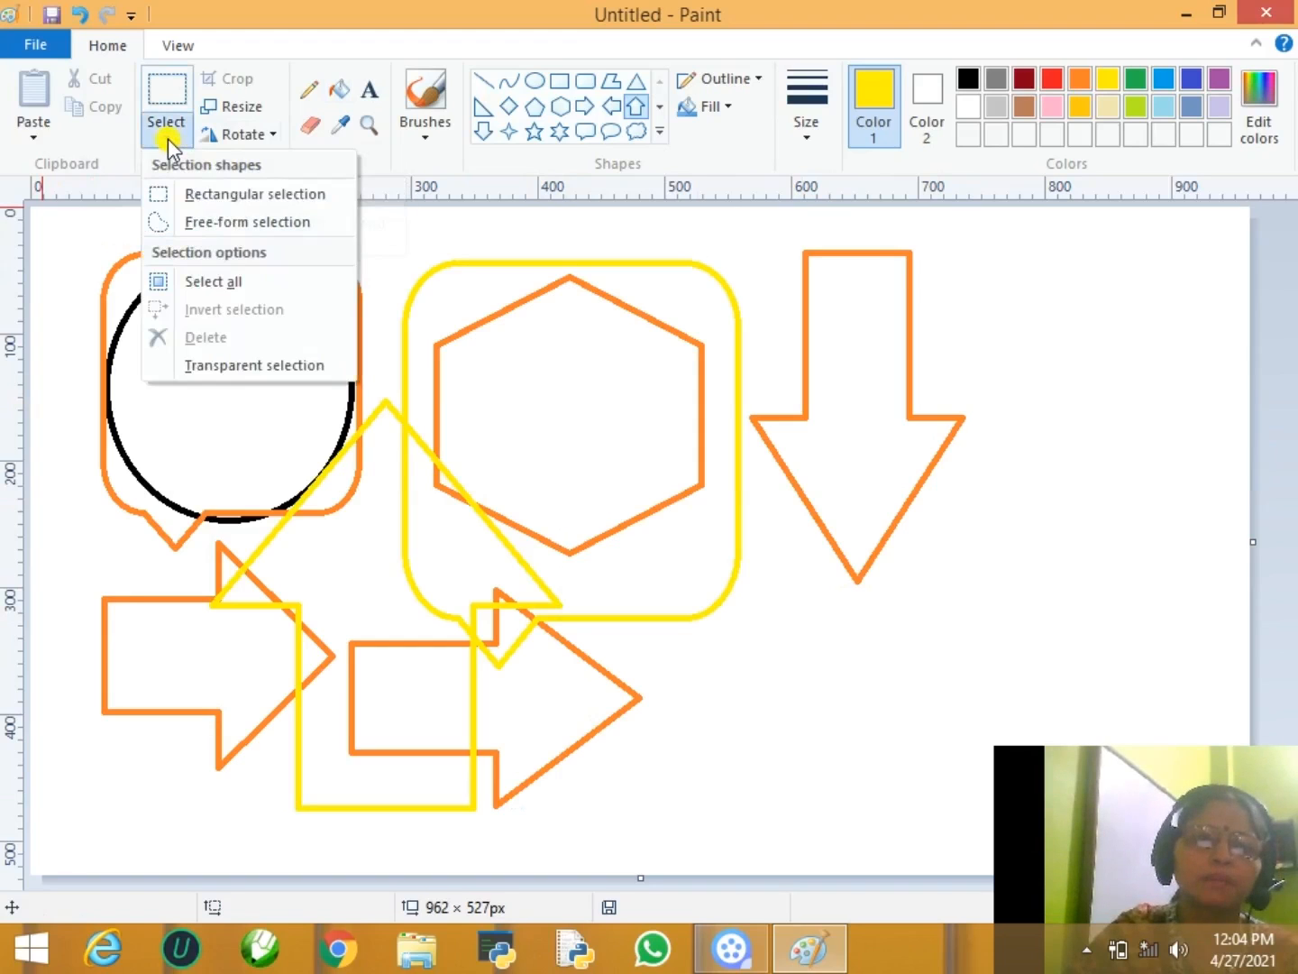
click(273, 198)
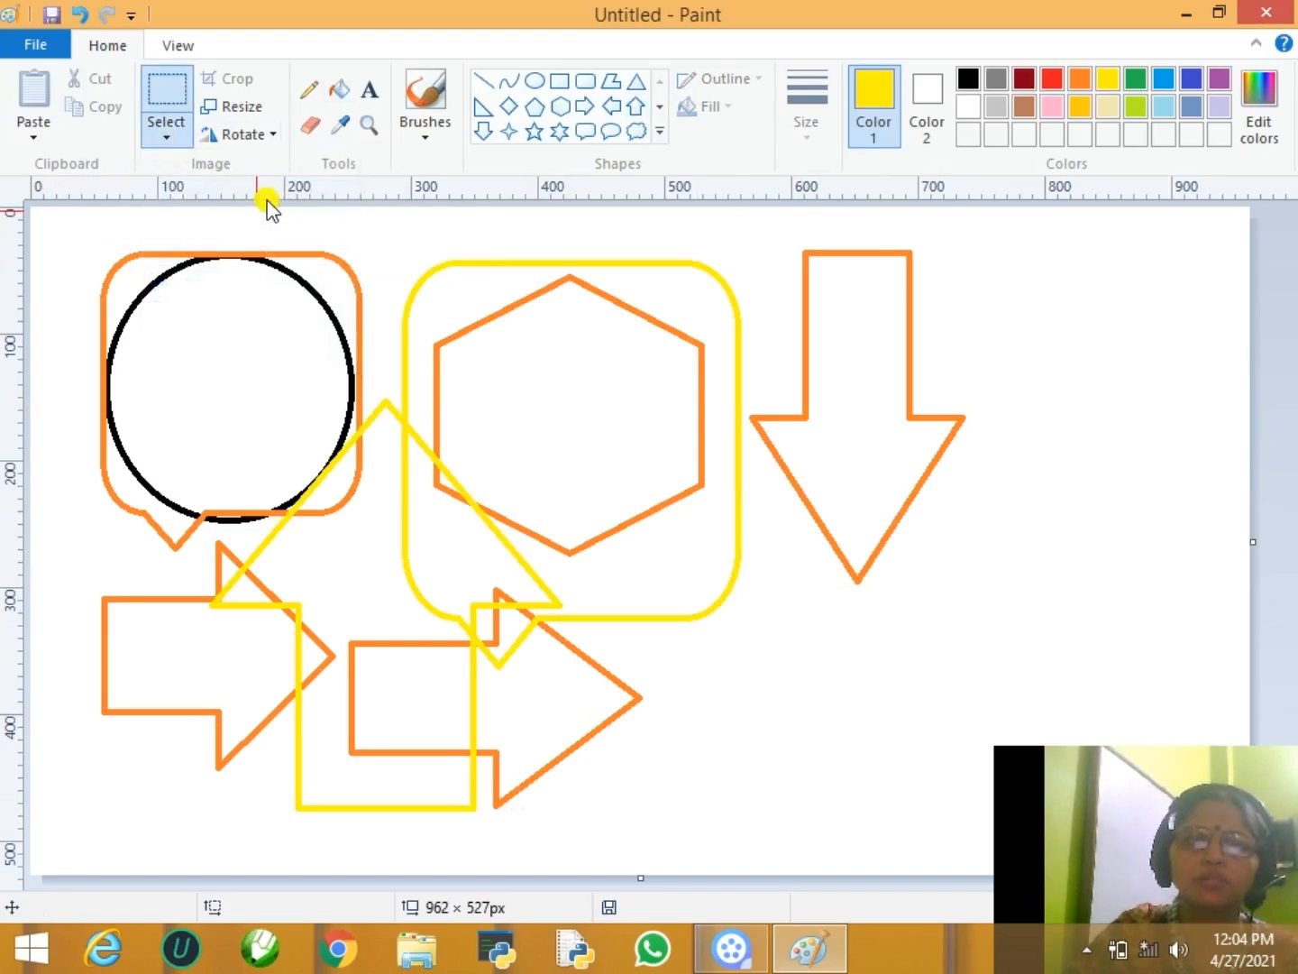
drag(51, 214, 980, 823)
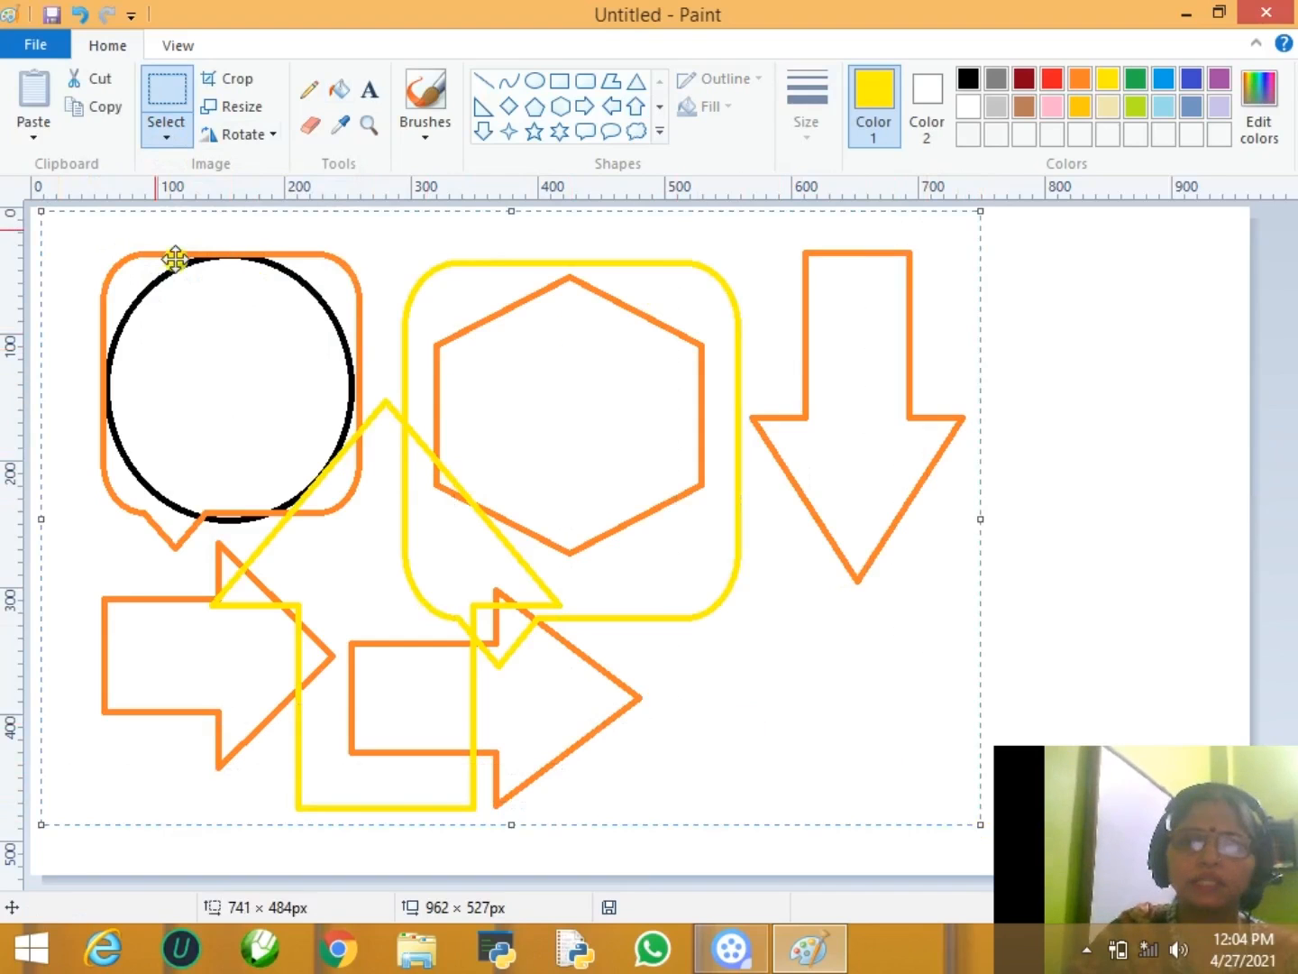
click(164, 134)
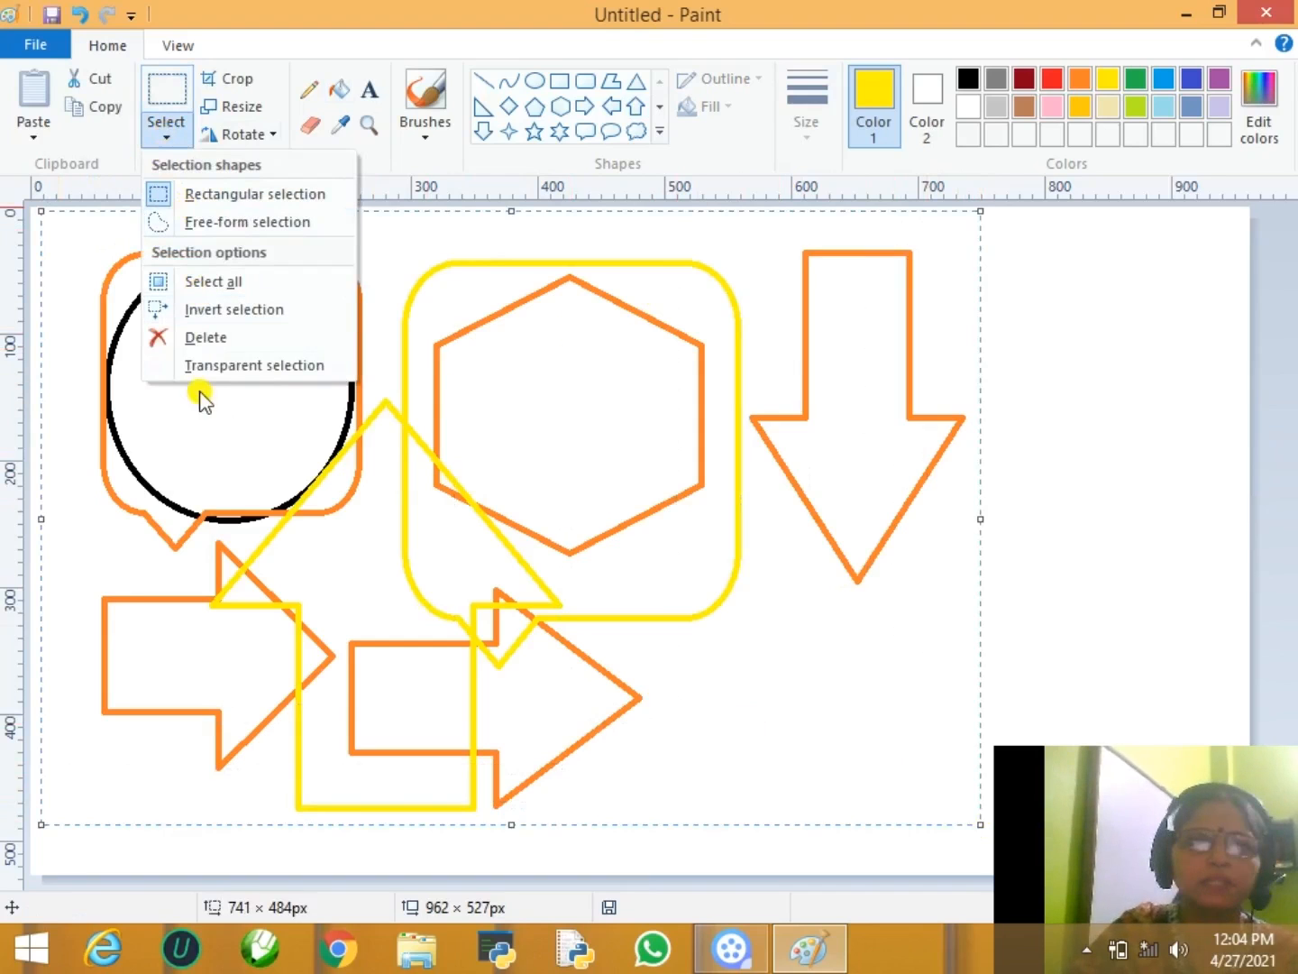
click(211, 337)
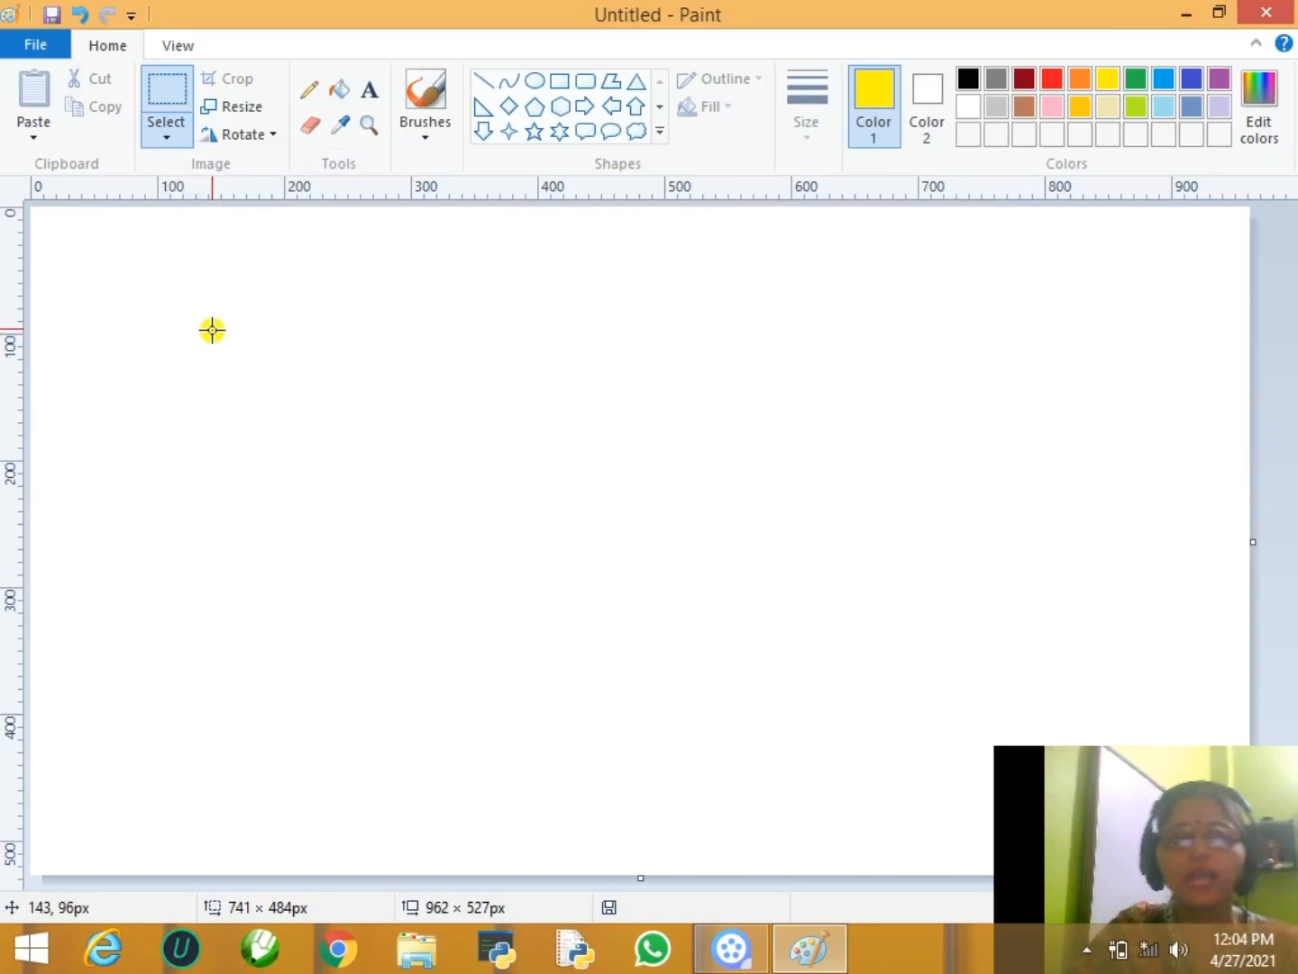
- Undo the deletion of the drawn shapes
click(168, 139)
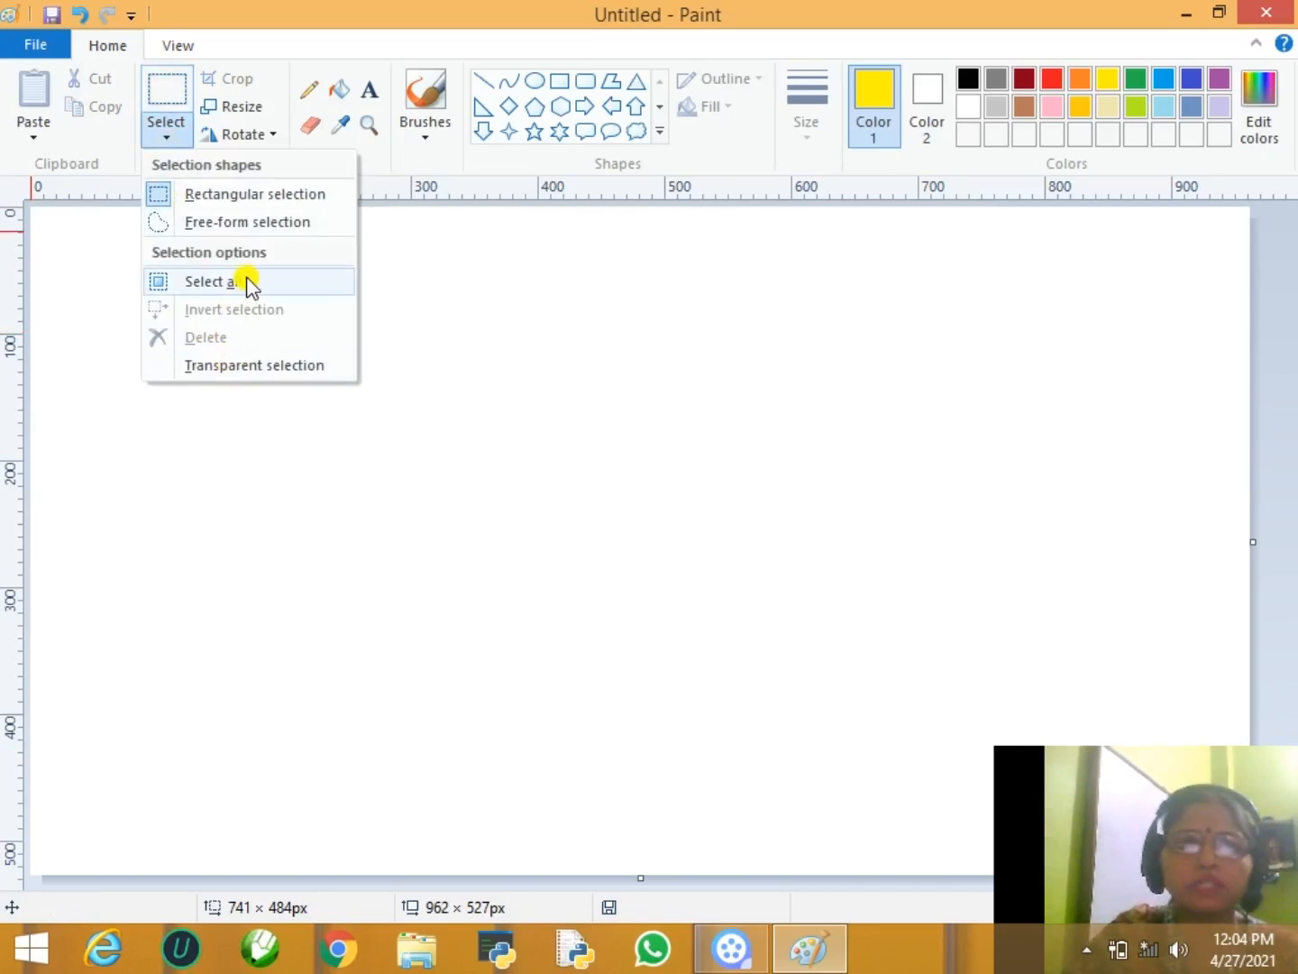
click(463, 490)
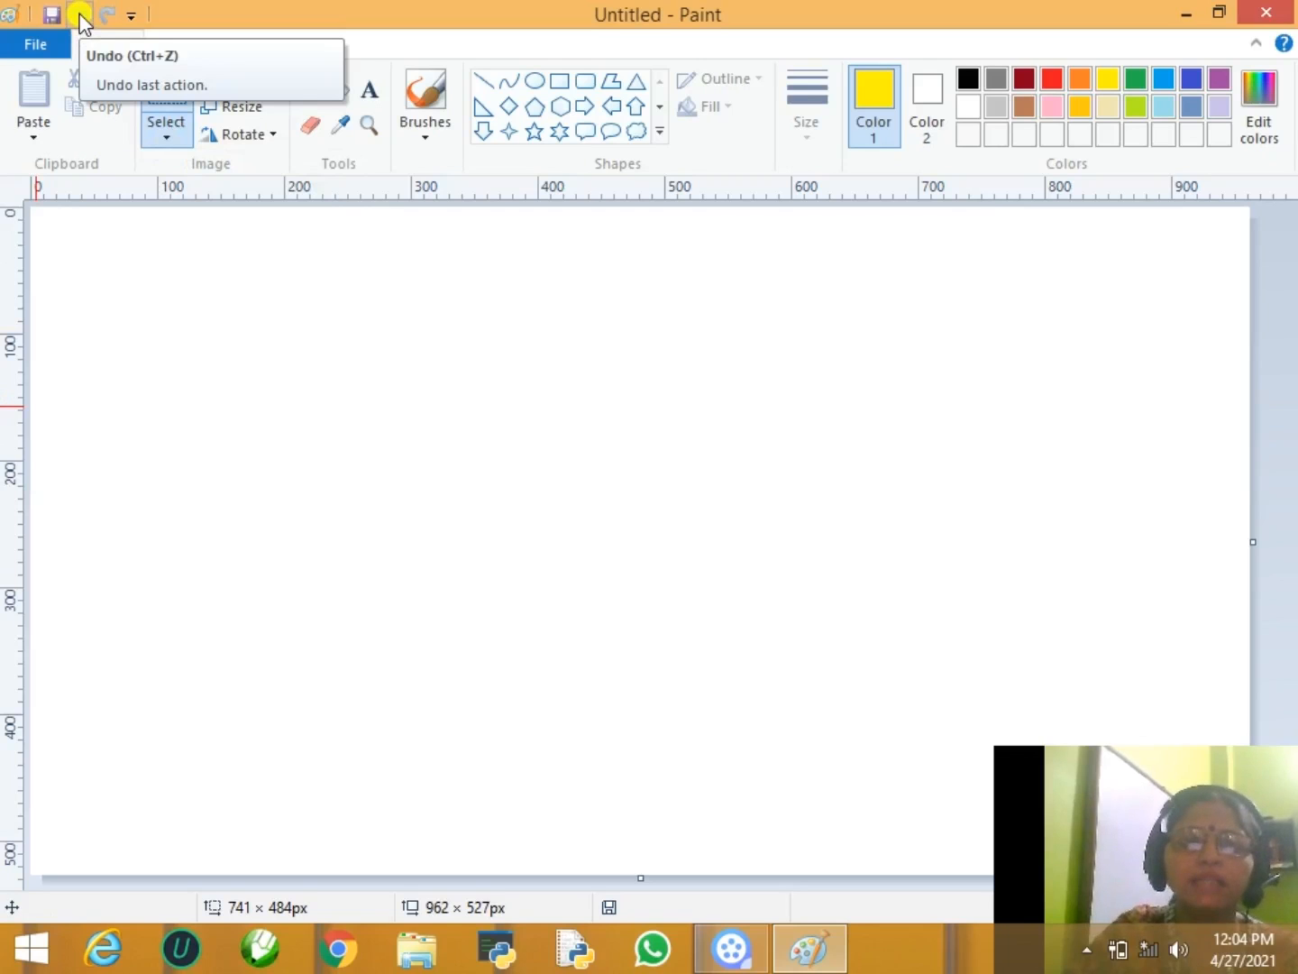
click(82, 16)
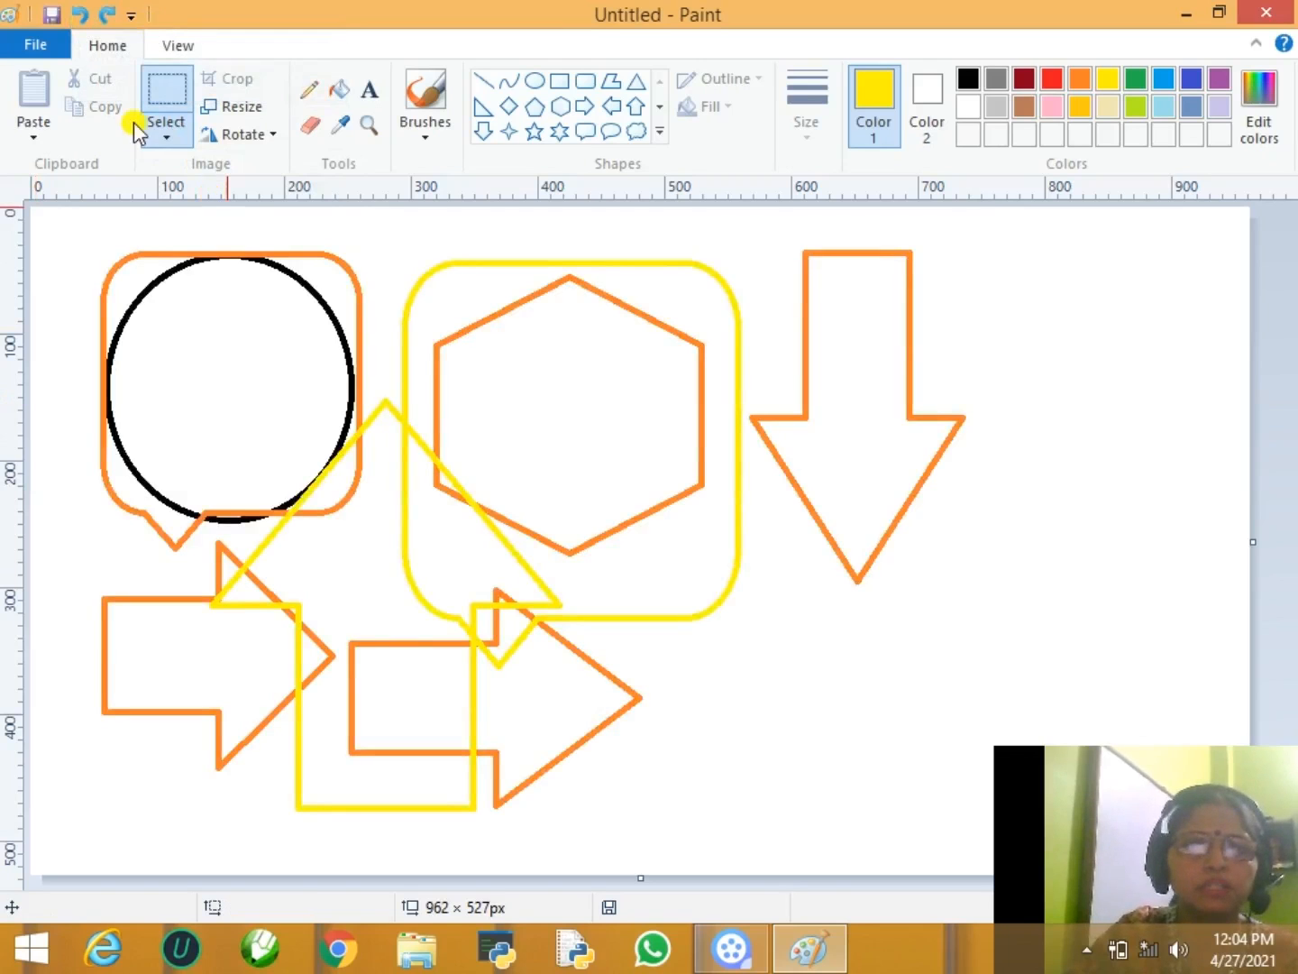
- Select the entire picture and move it slightly down and to the right on the canvas
click(168, 139)
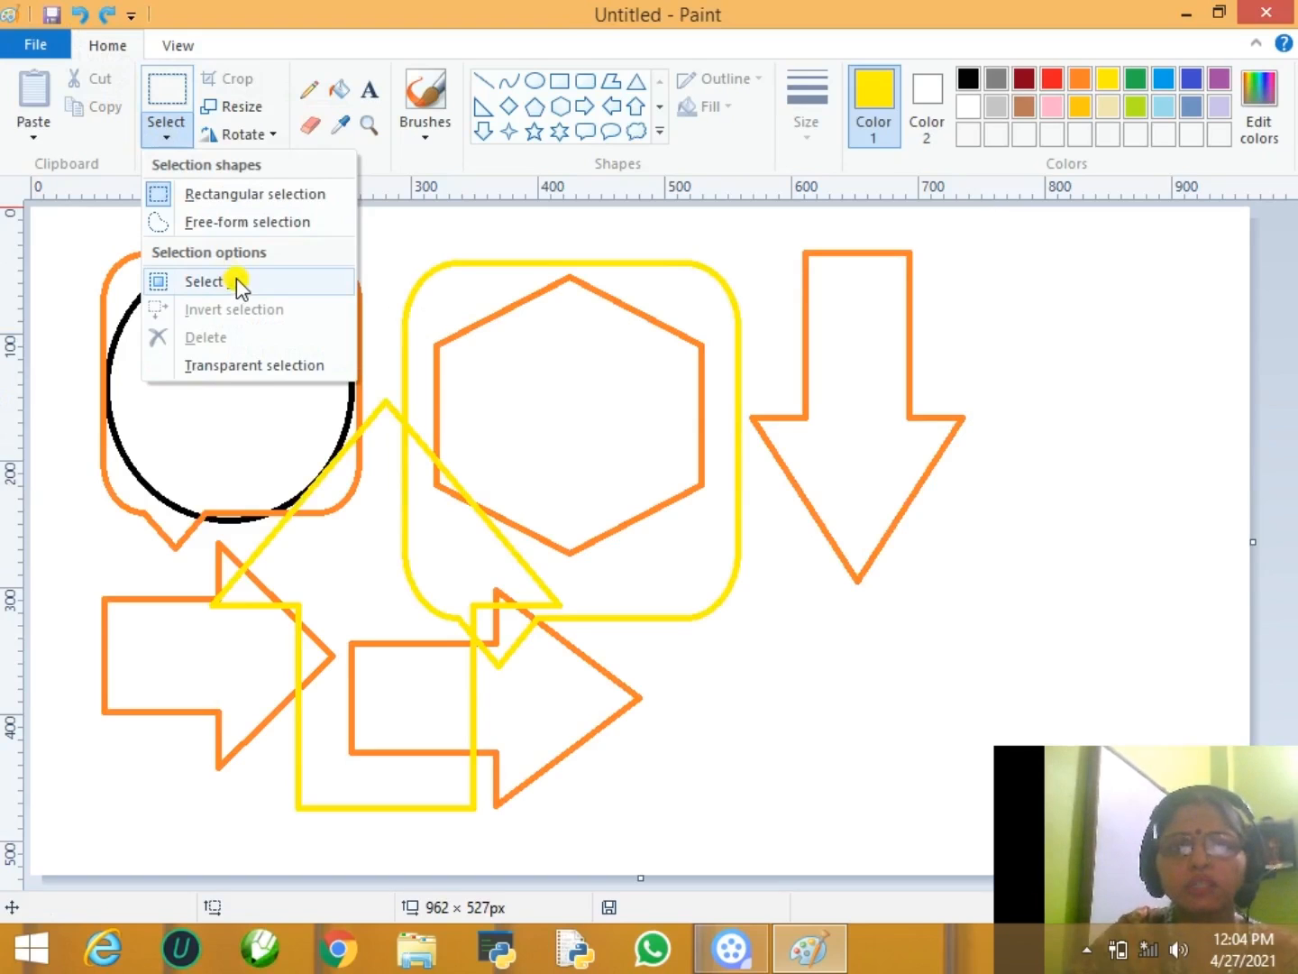
click(265, 285)
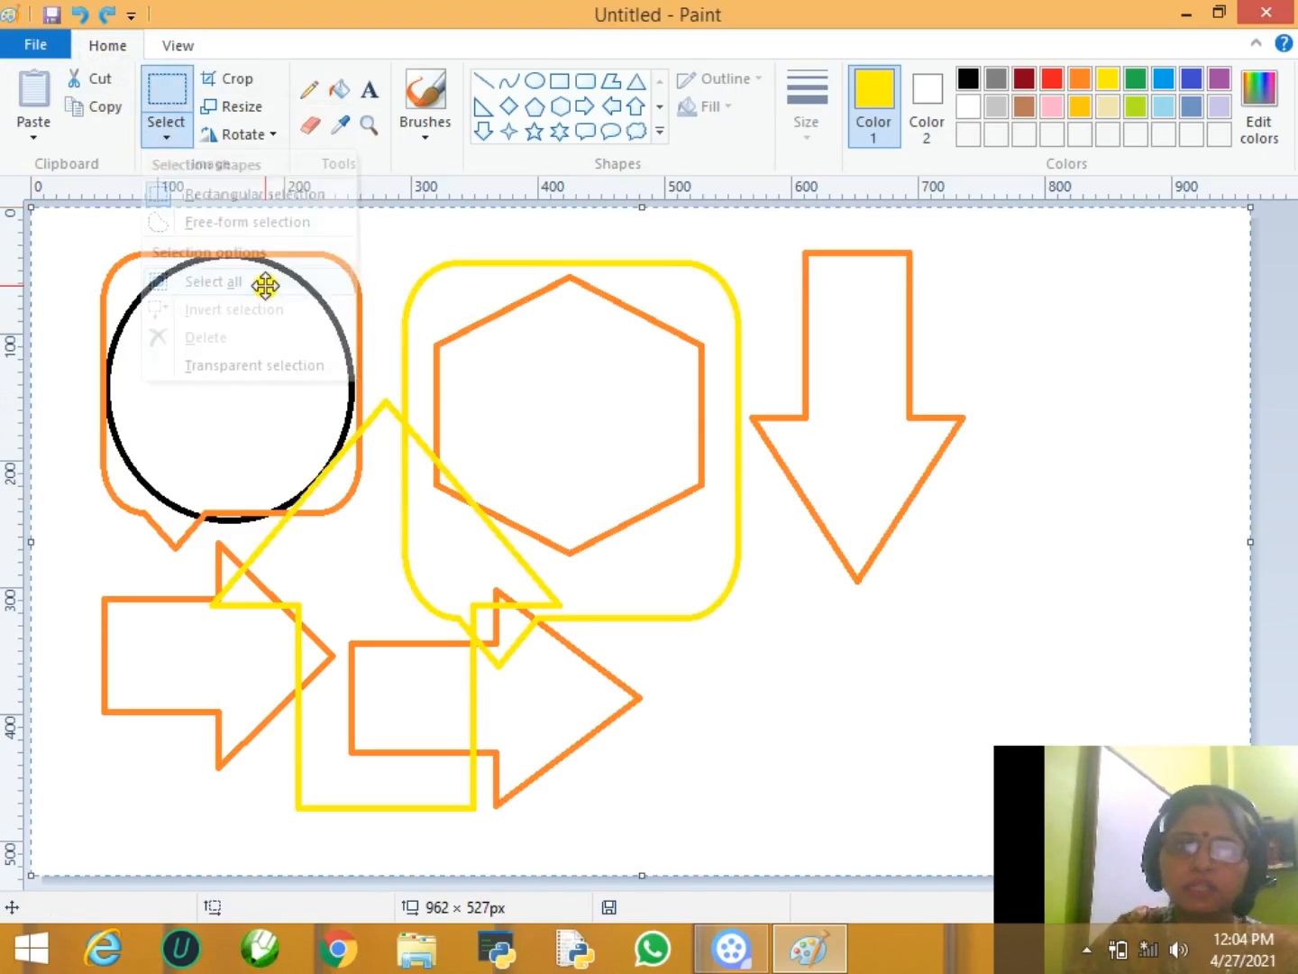
drag(418, 360, 432, 411)
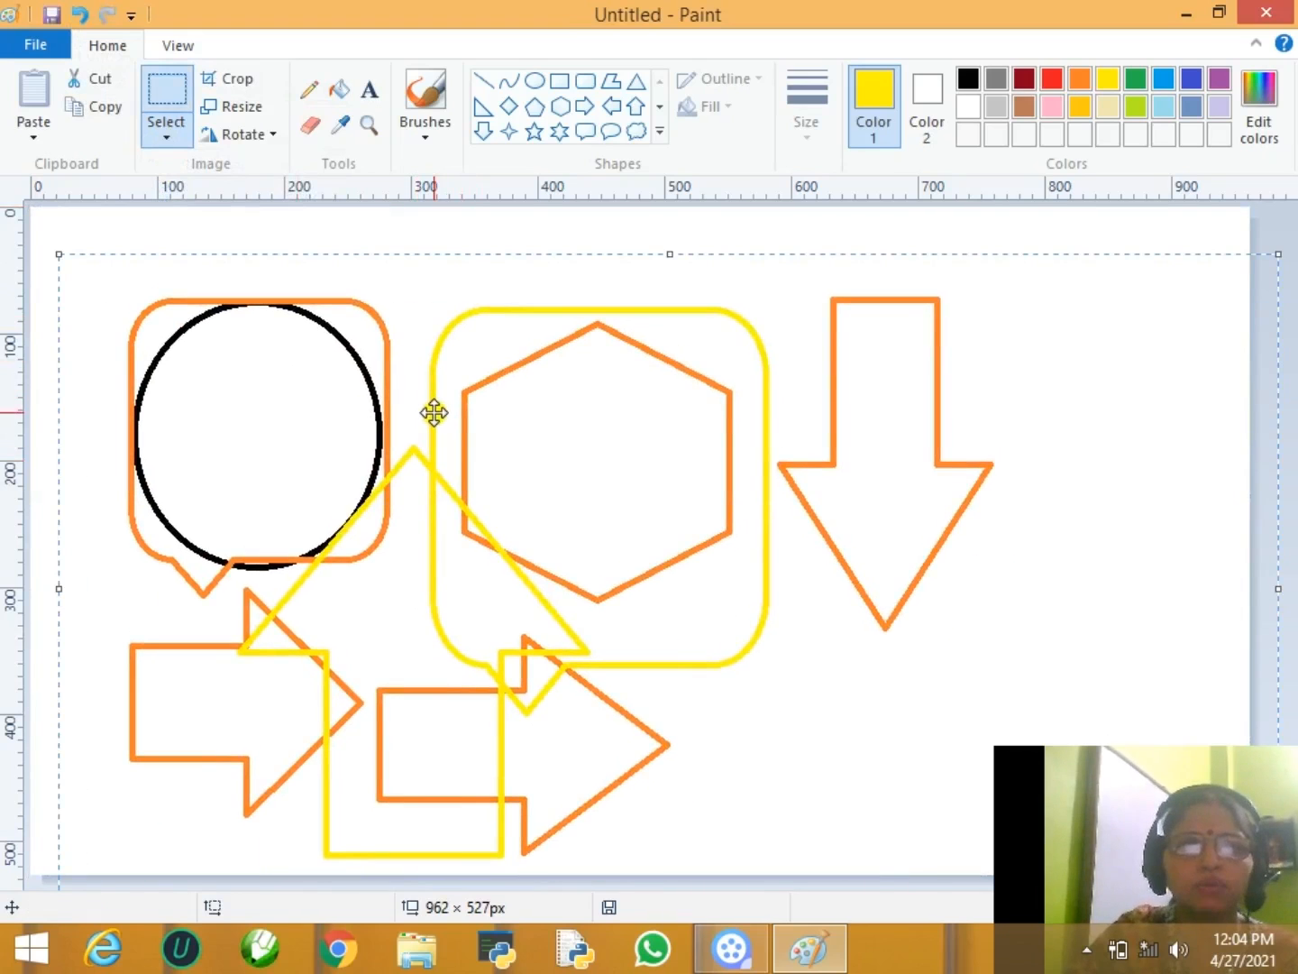
- Delete the selected picture and draw two nested black rectangles, about 412 × 451 px and 364 × 402 px
key(Delete)
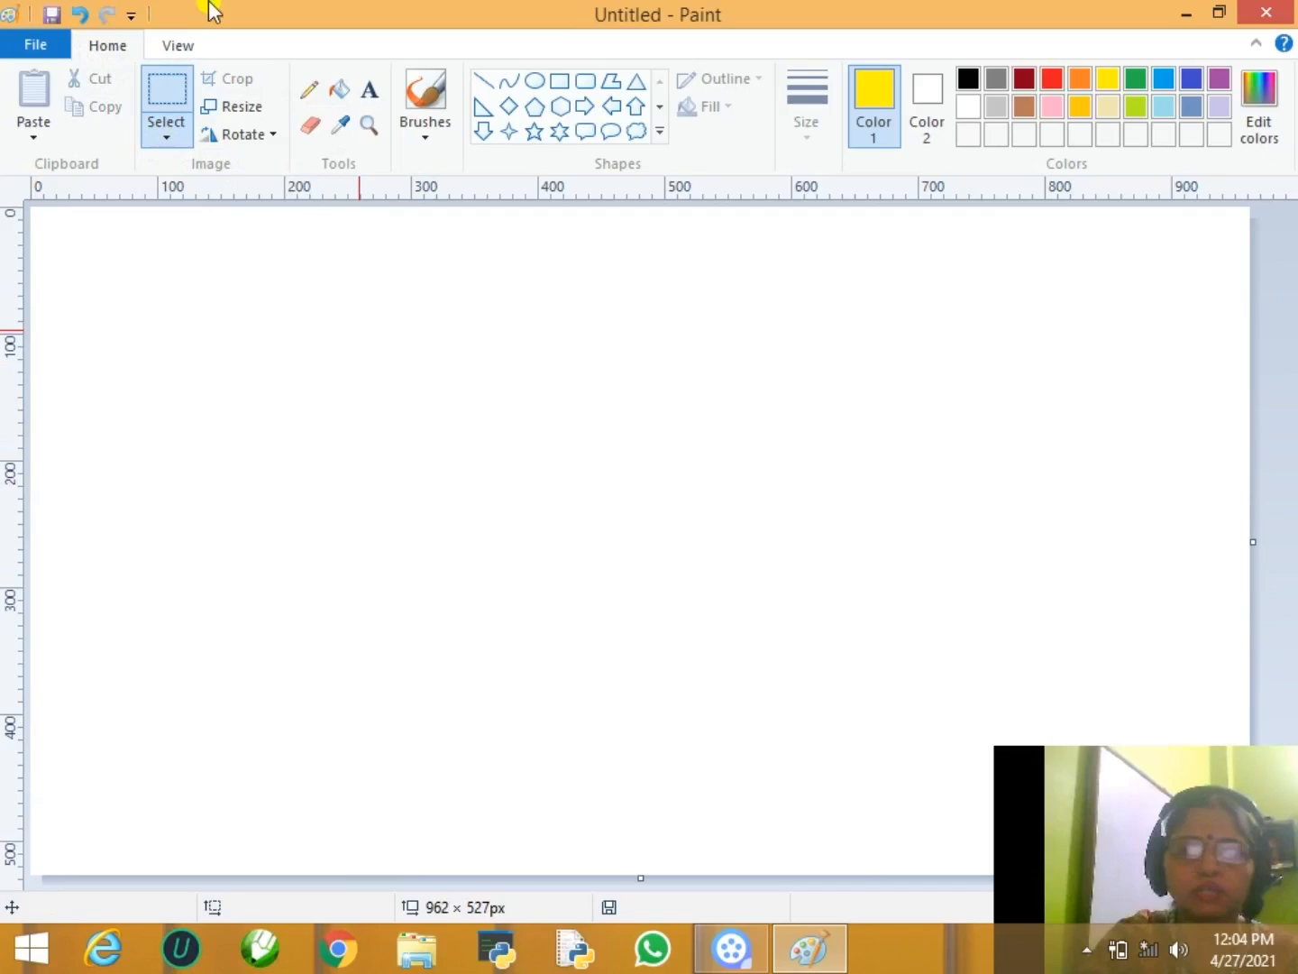
click(661, 134)
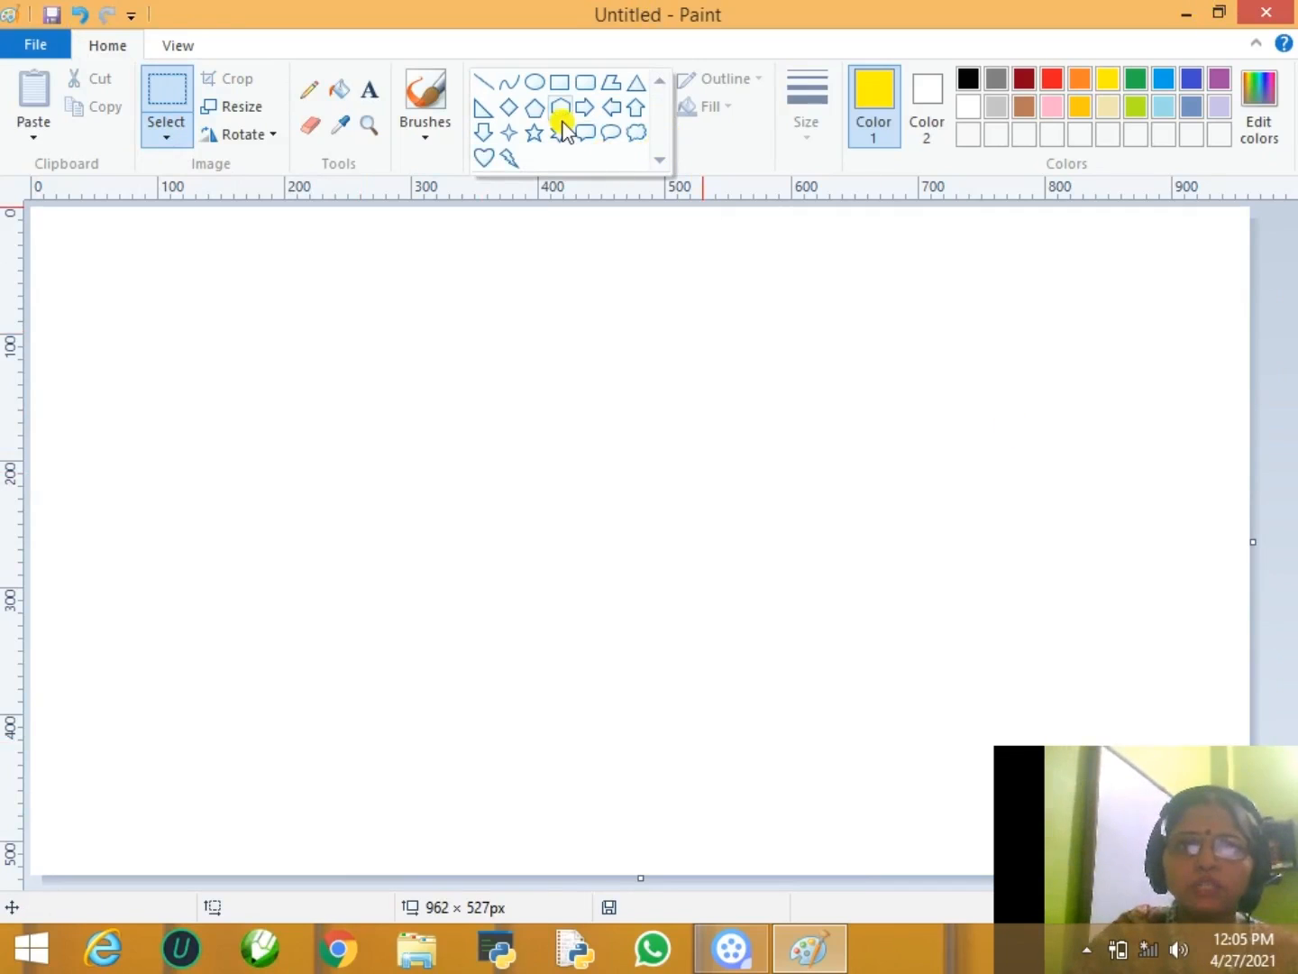
click(560, 83)
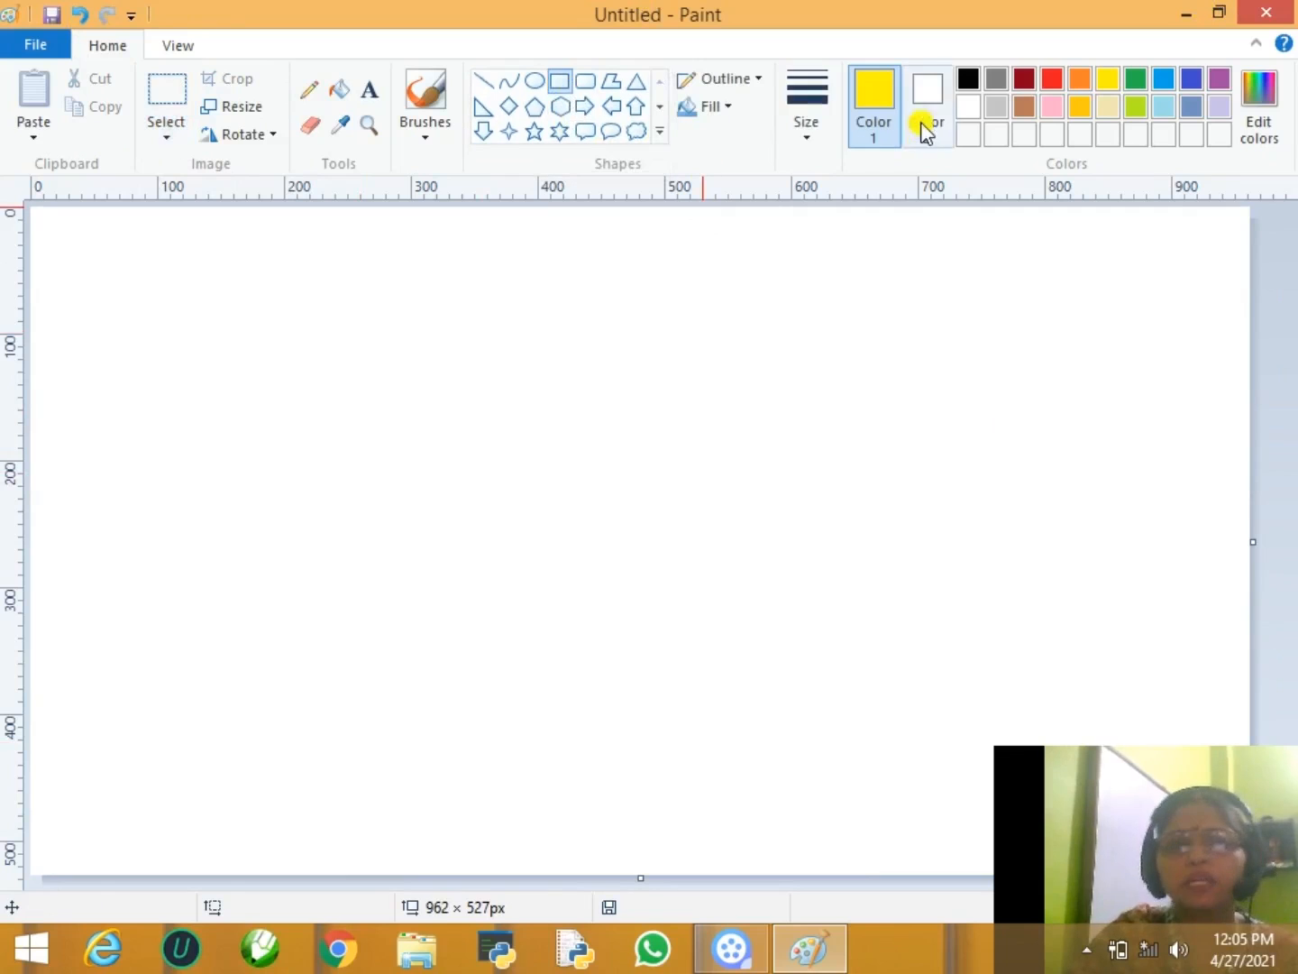
click(968, 86)
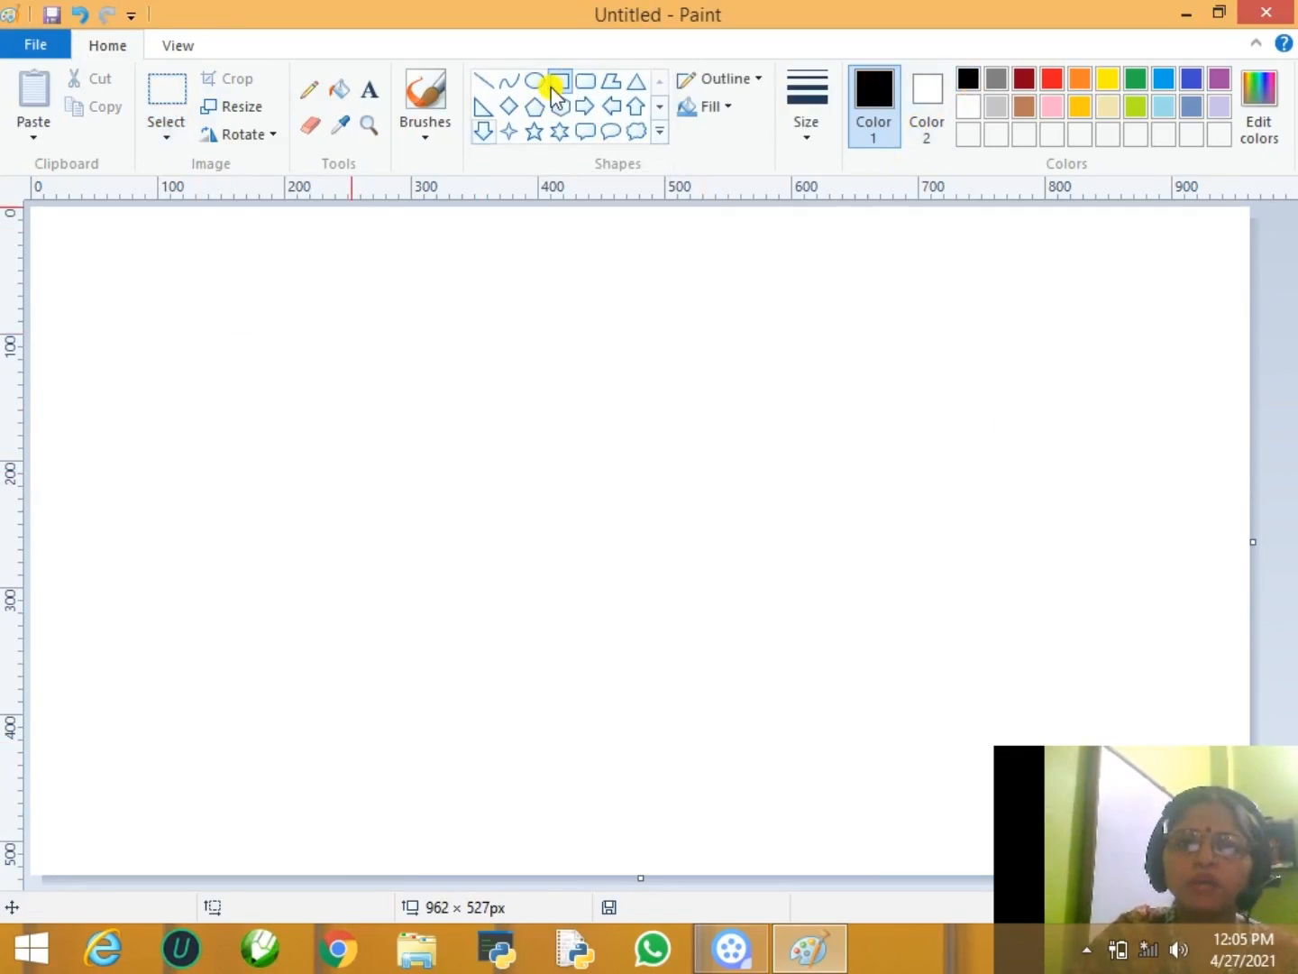
drag(110, 246, 632, 817)
click(138, 274)
drag(135, 273, 597, 782)
click(953, 475)
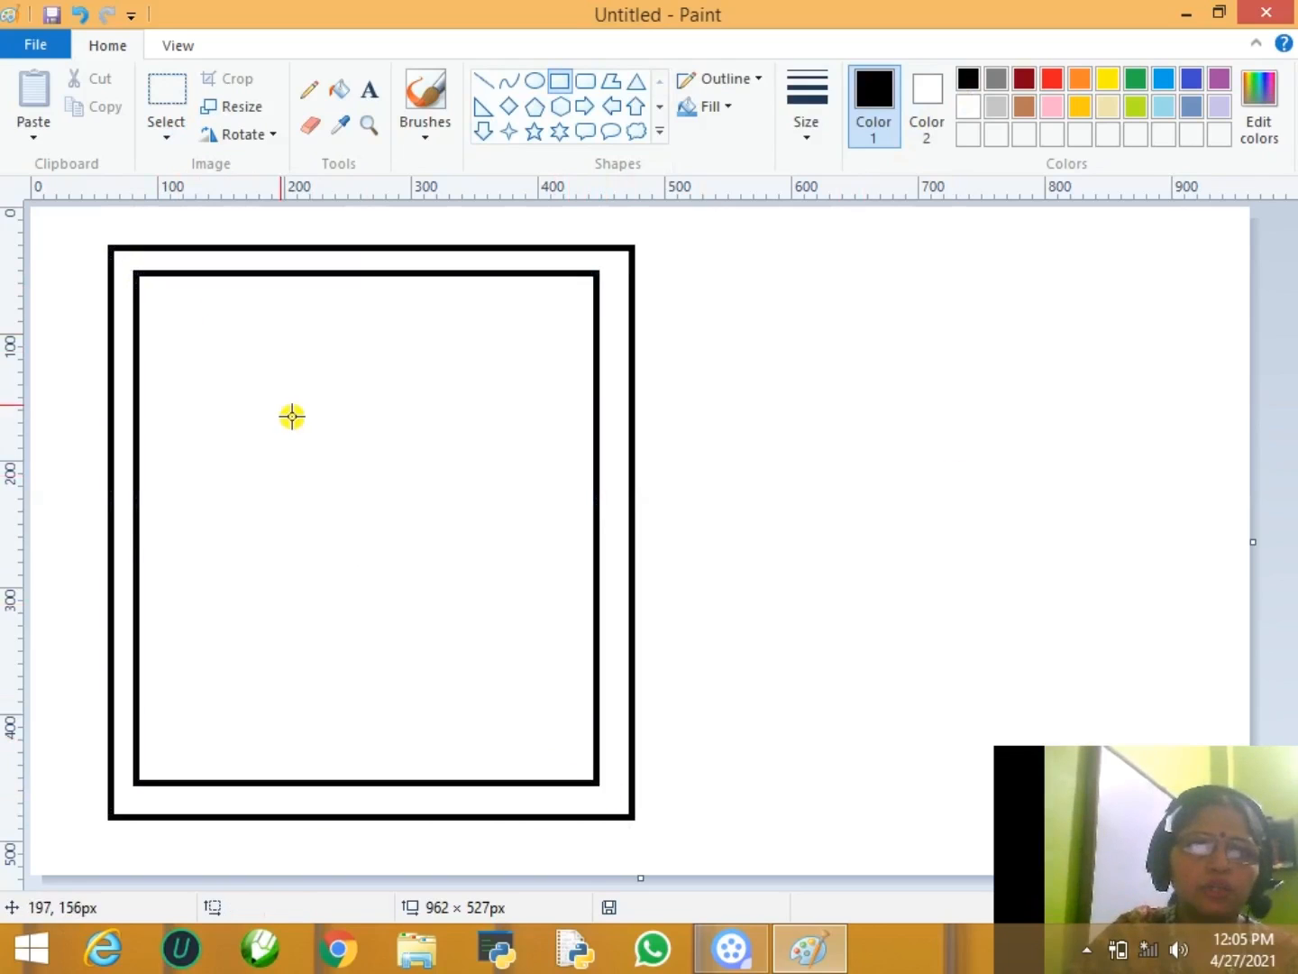
- Draw four more black rectangles, each nested inside the previous one, from about 328 × 359 px down to about 206 × 221 px
drag(157, 302, 573, 757)
click(854, 478)
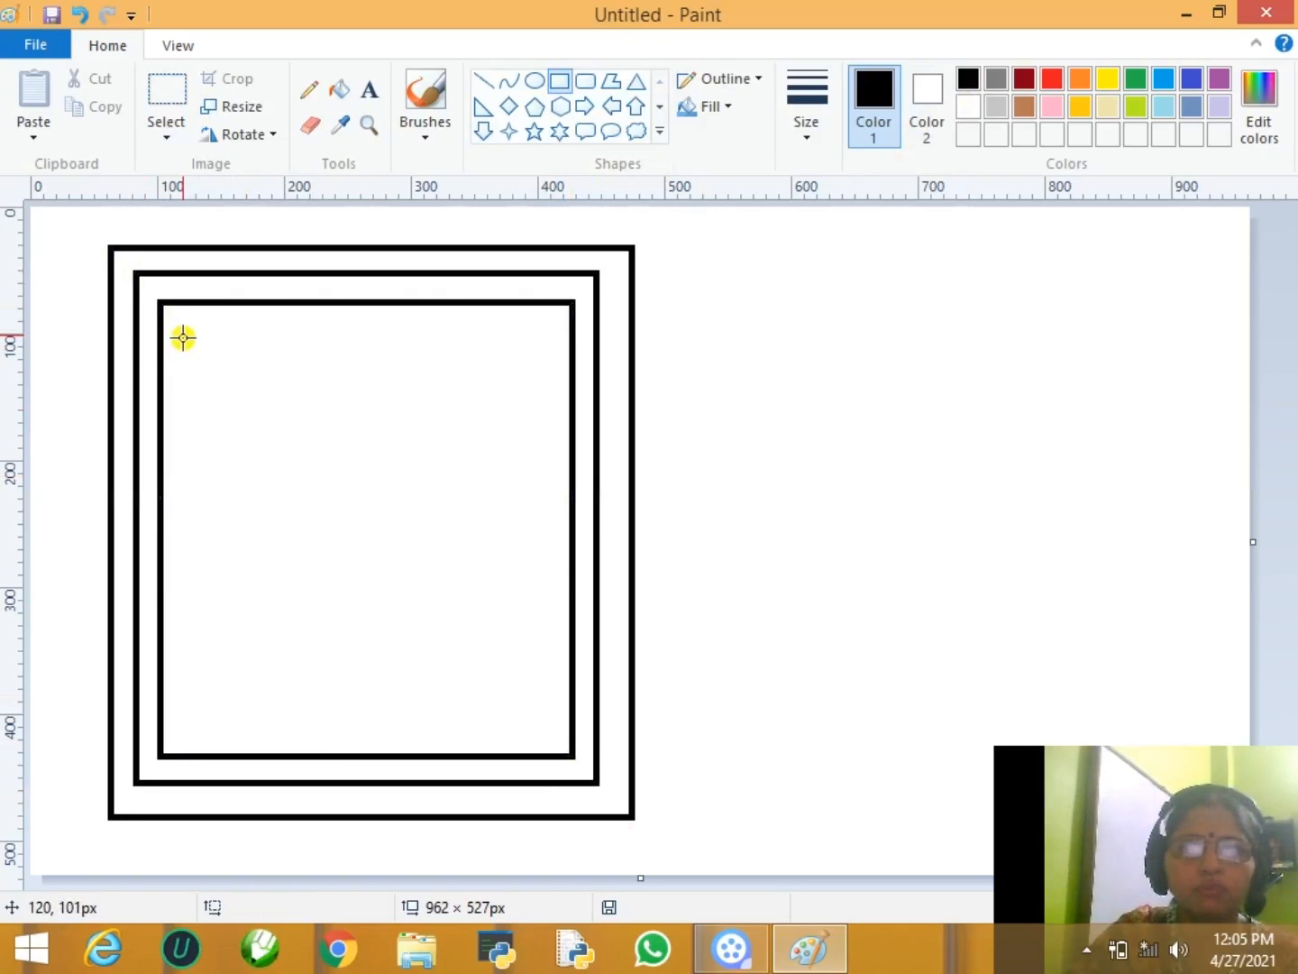
drag(184, 331, 544, 728)
click(739, 548)
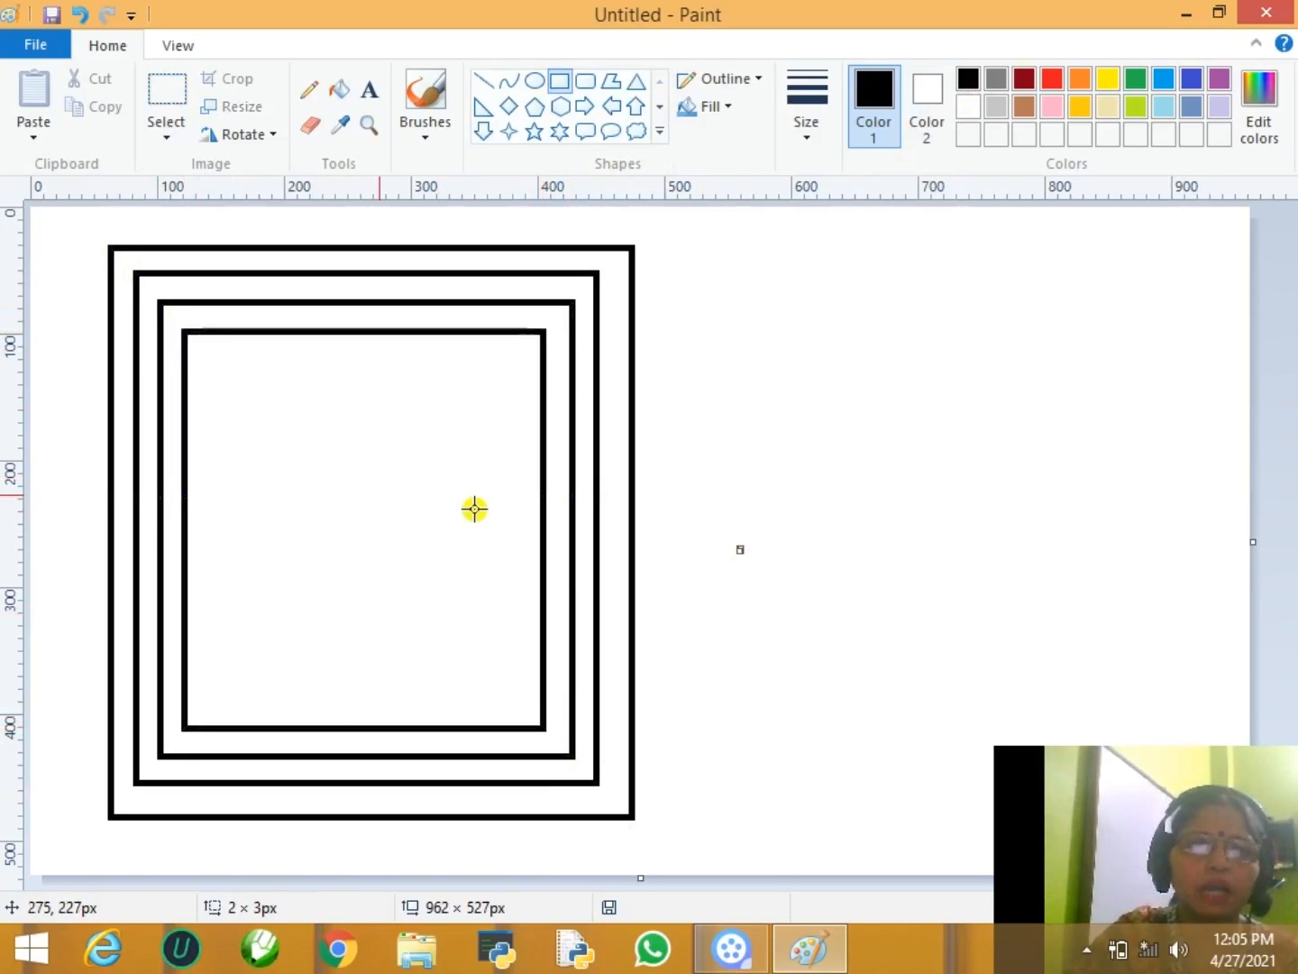
mouse_move(208, 362)
mouse_down()
mouse_move(460, 666)
mouse_move(521, 692)
mouse_up()
click(190, 522)
drag(235, 387, 495, 667)
click(1013, 517)
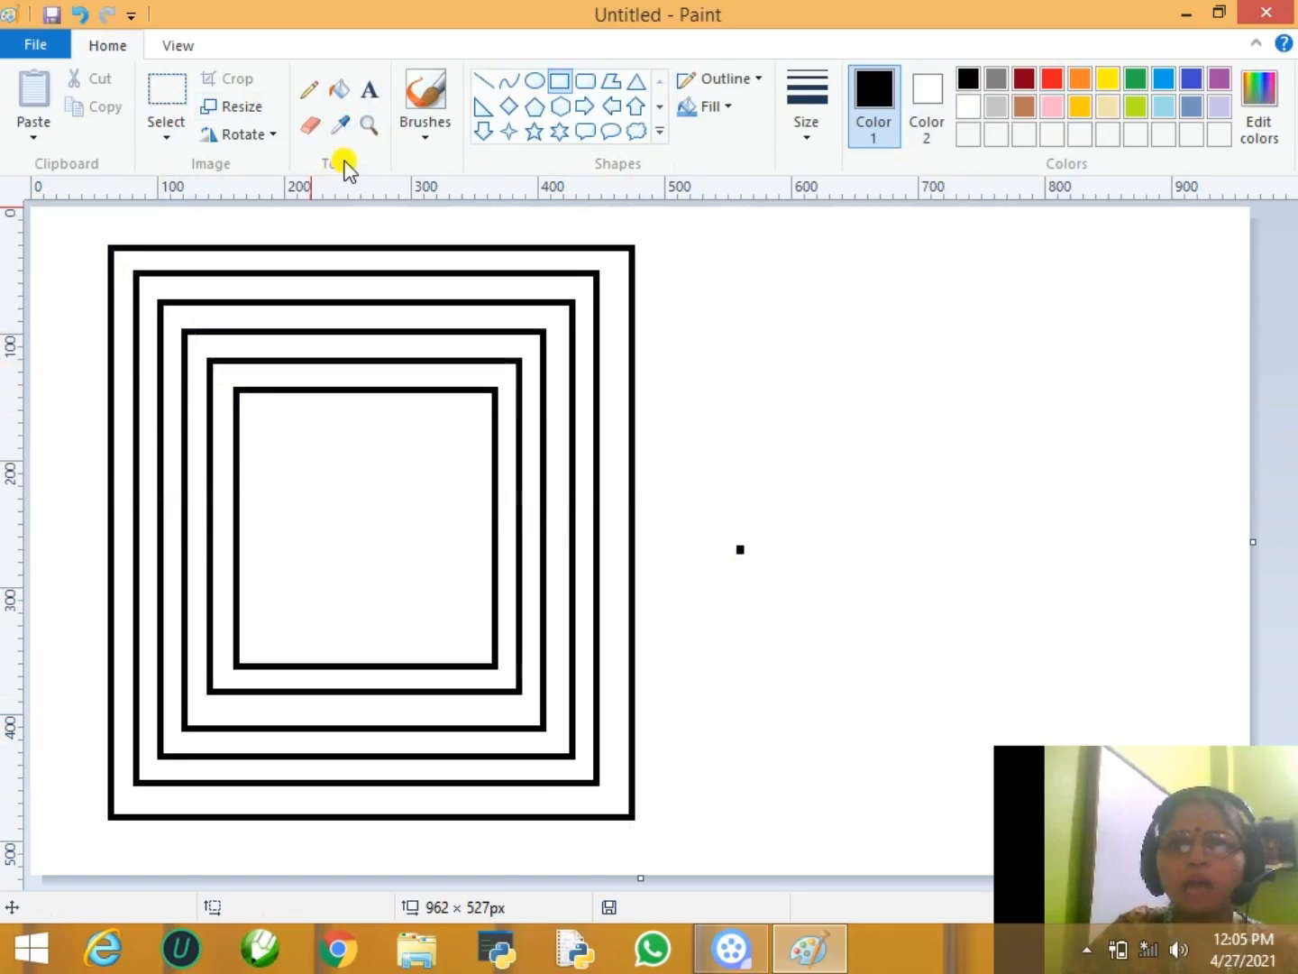
- Fill the outermost band between the nested rectangles with orange and the innermost band with pink
click(341, 92)
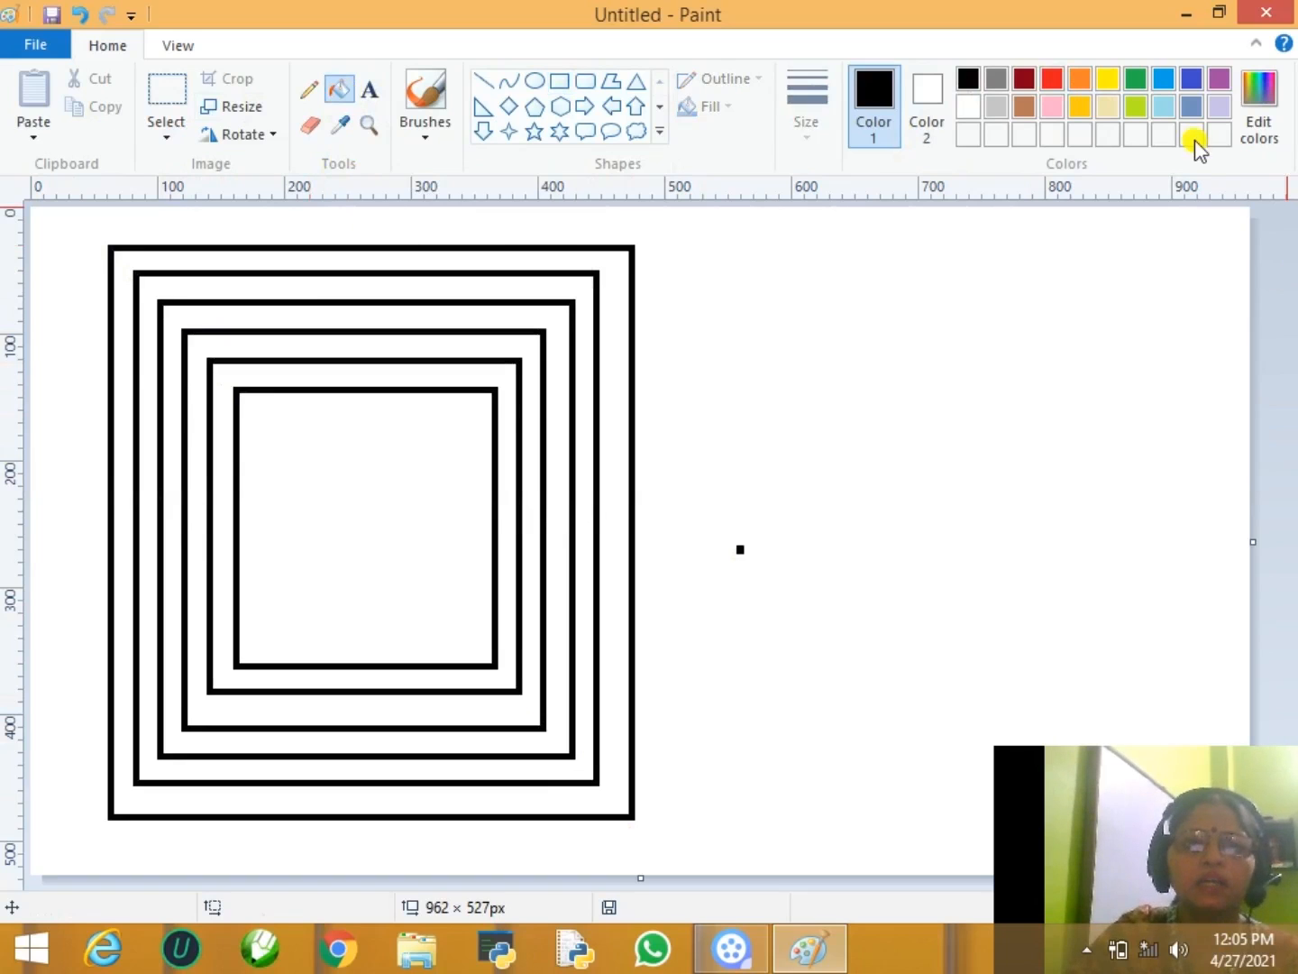
click(1079, 81)
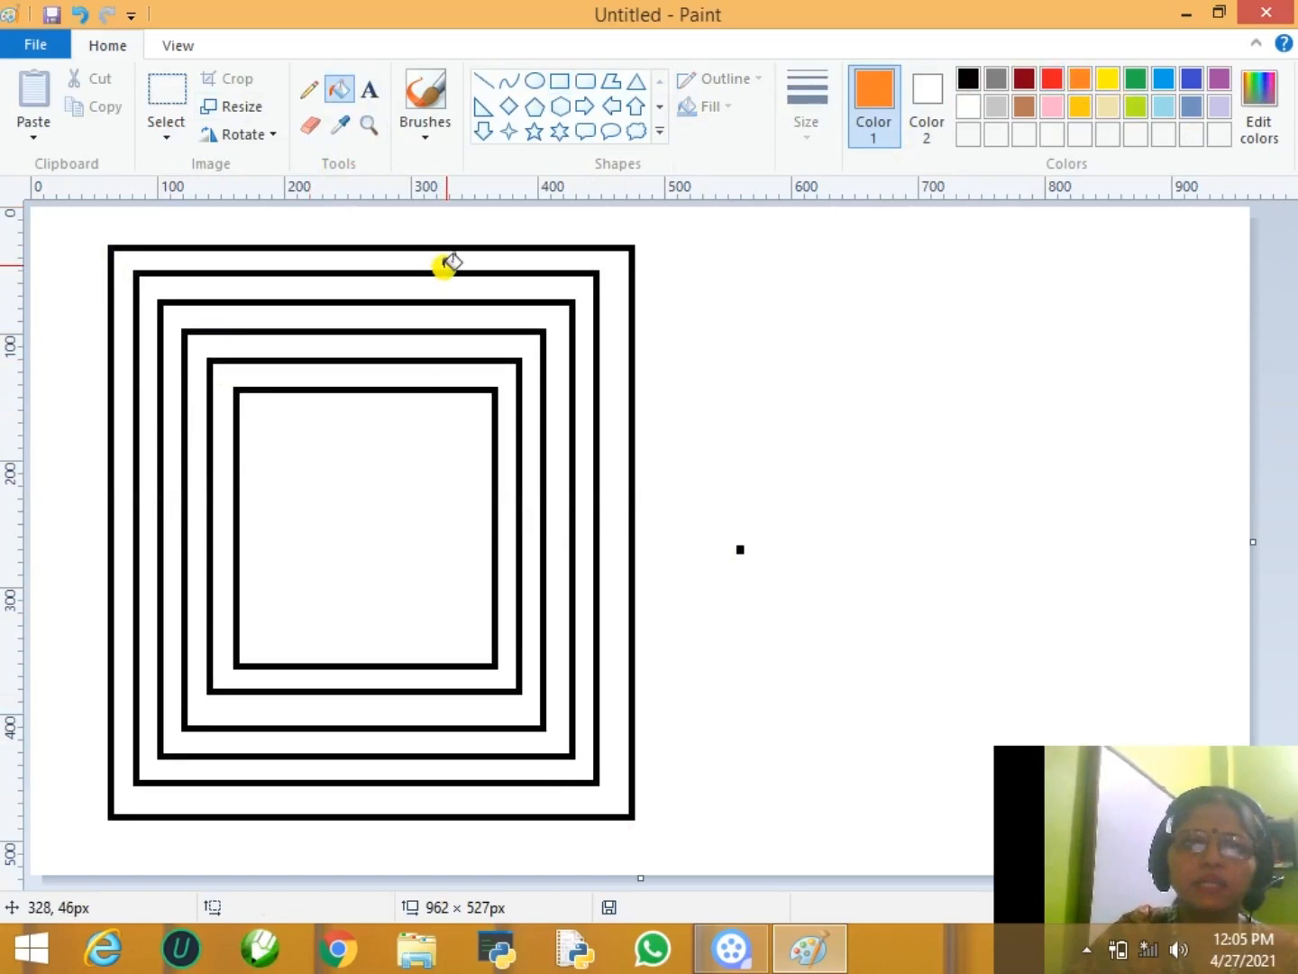
click(448, 263)
click(1051, 106)
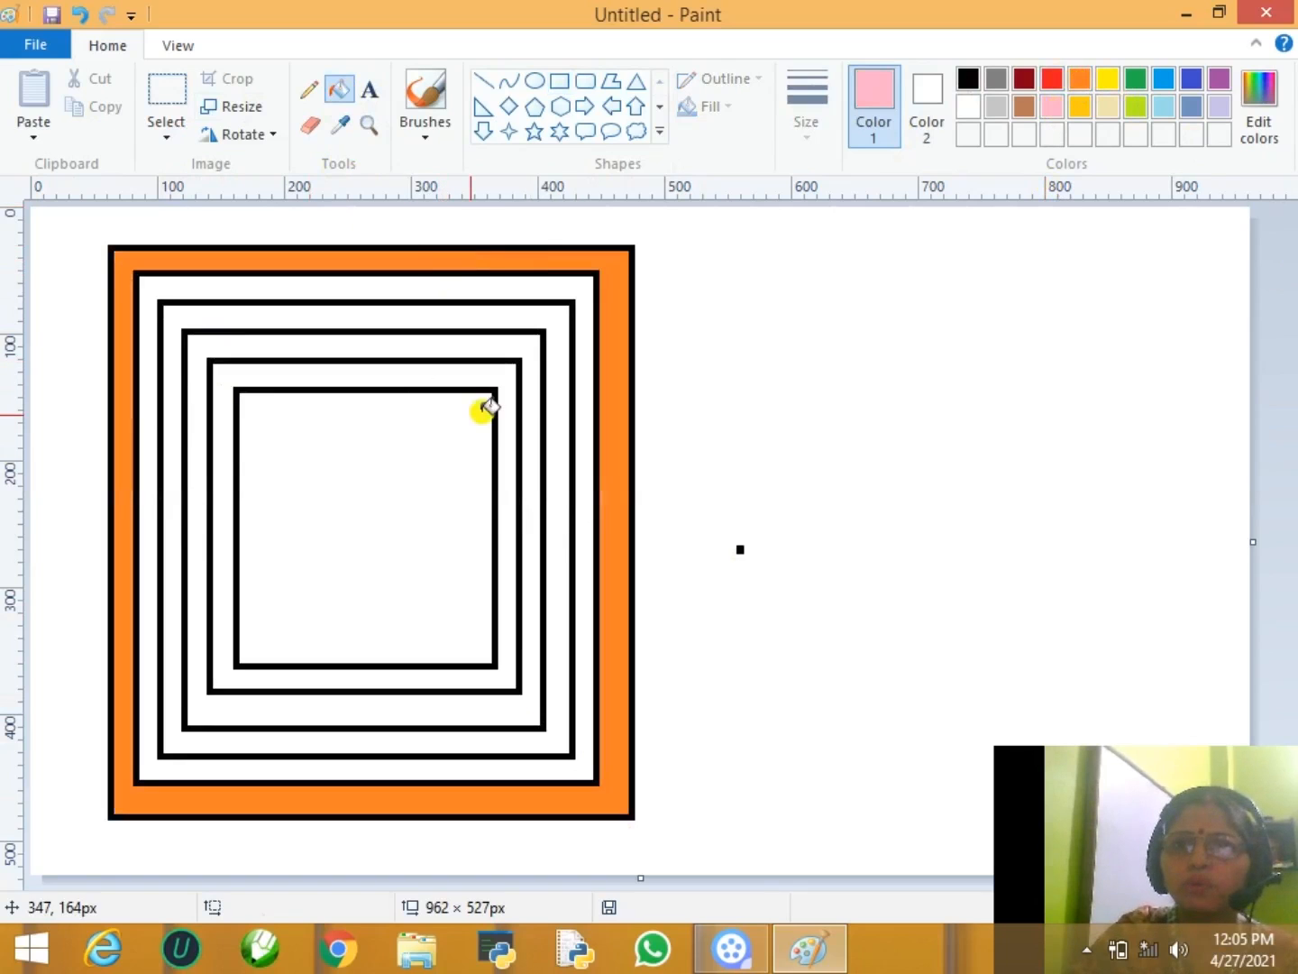
click(464, 377)
- Fill the third band from the outside with light yellow and the second band with brown
click(1107, 108)
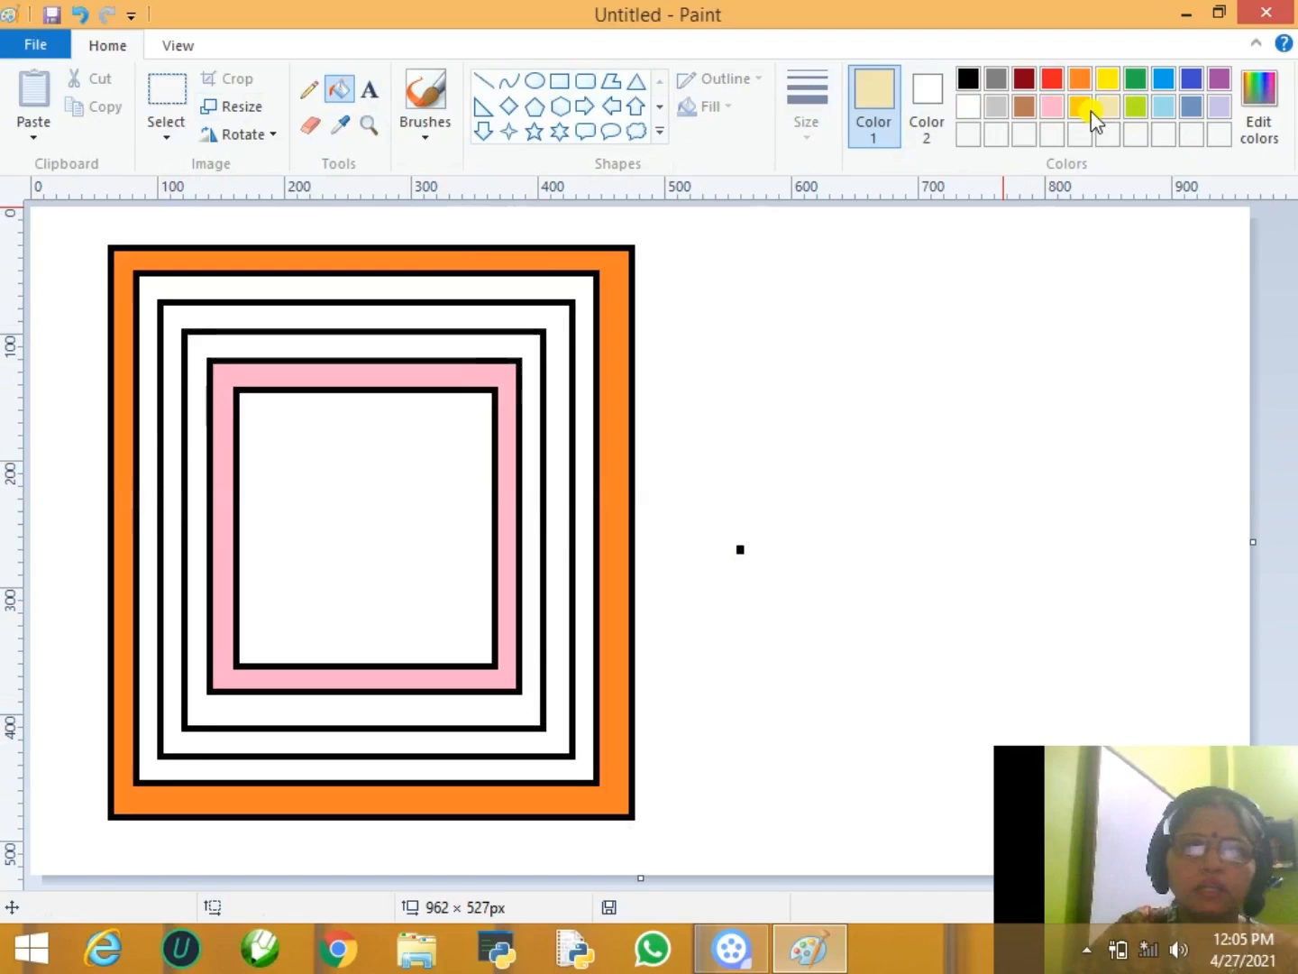
click(406, 315)
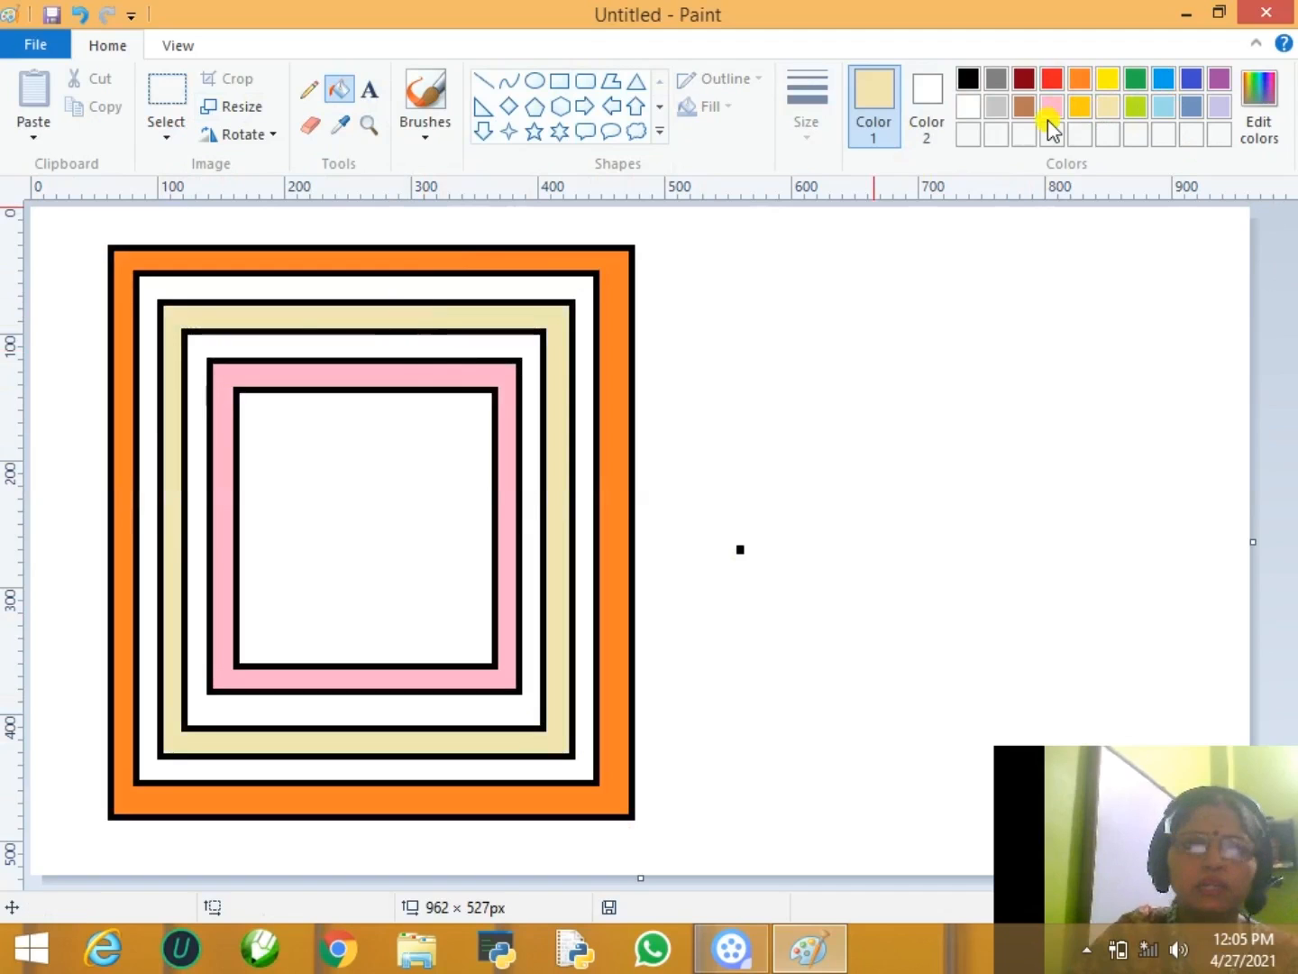
click(1024, 107)
click(429, 287)
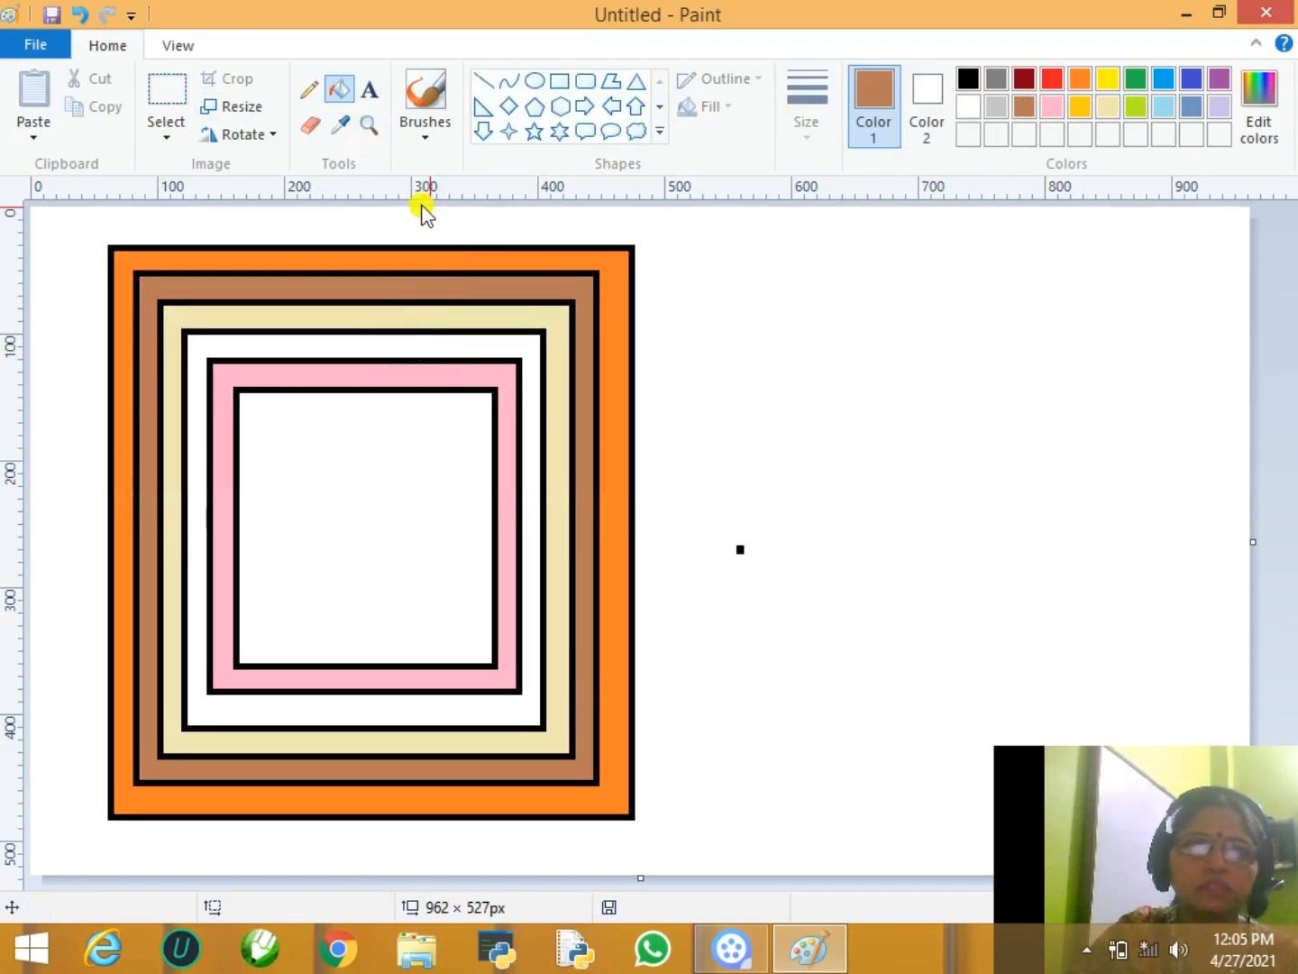
- Fill the central rectangle with pink
click(995, 108)
click(1053, 108)
click(411, 546)
- Fill the central rectangle with orange and the remaining white band with blue
click(1080, 80)
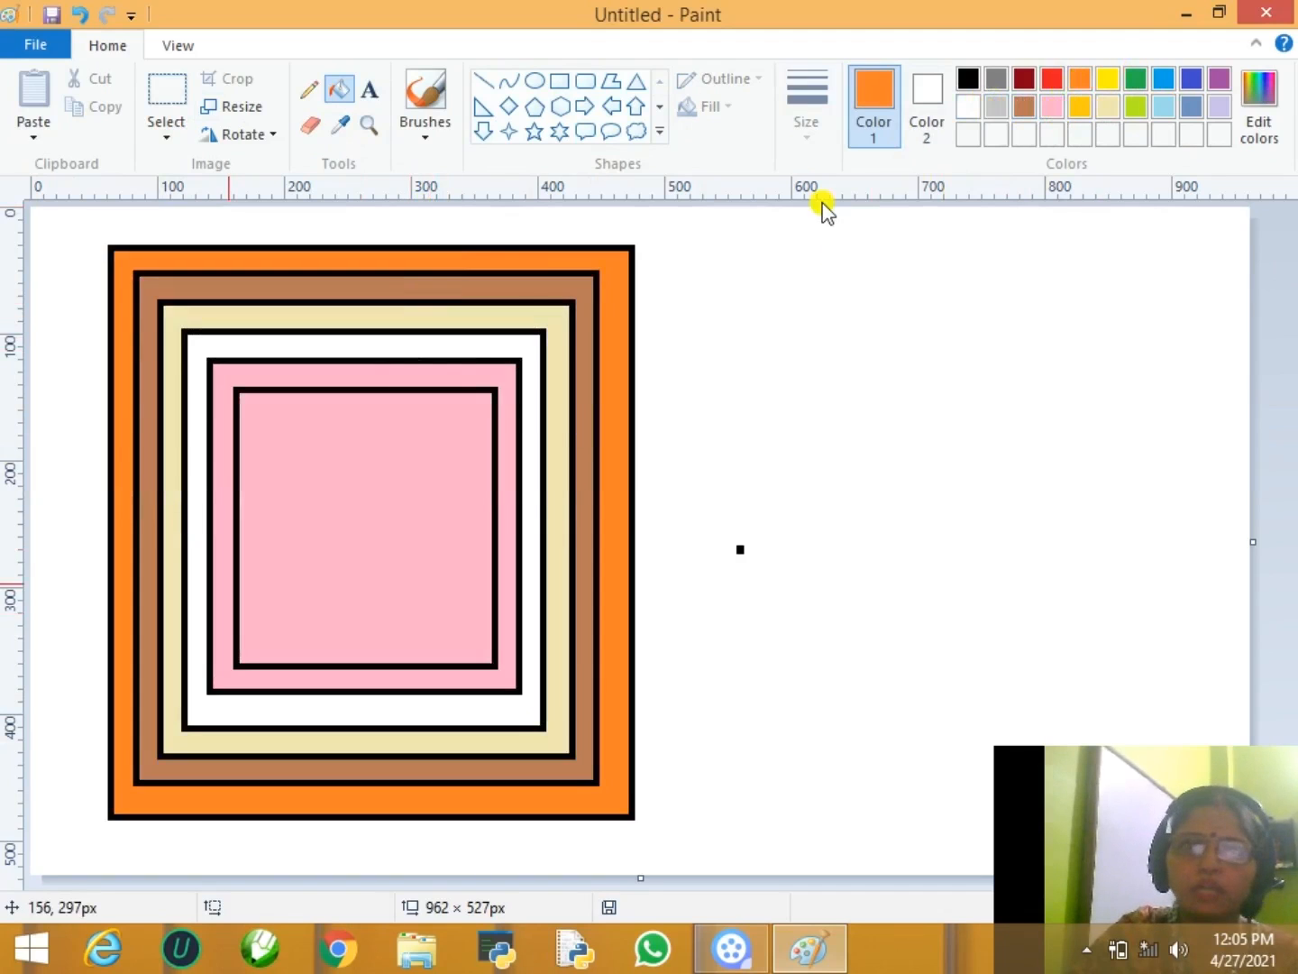
click(313, 536)
click(1161, 80)
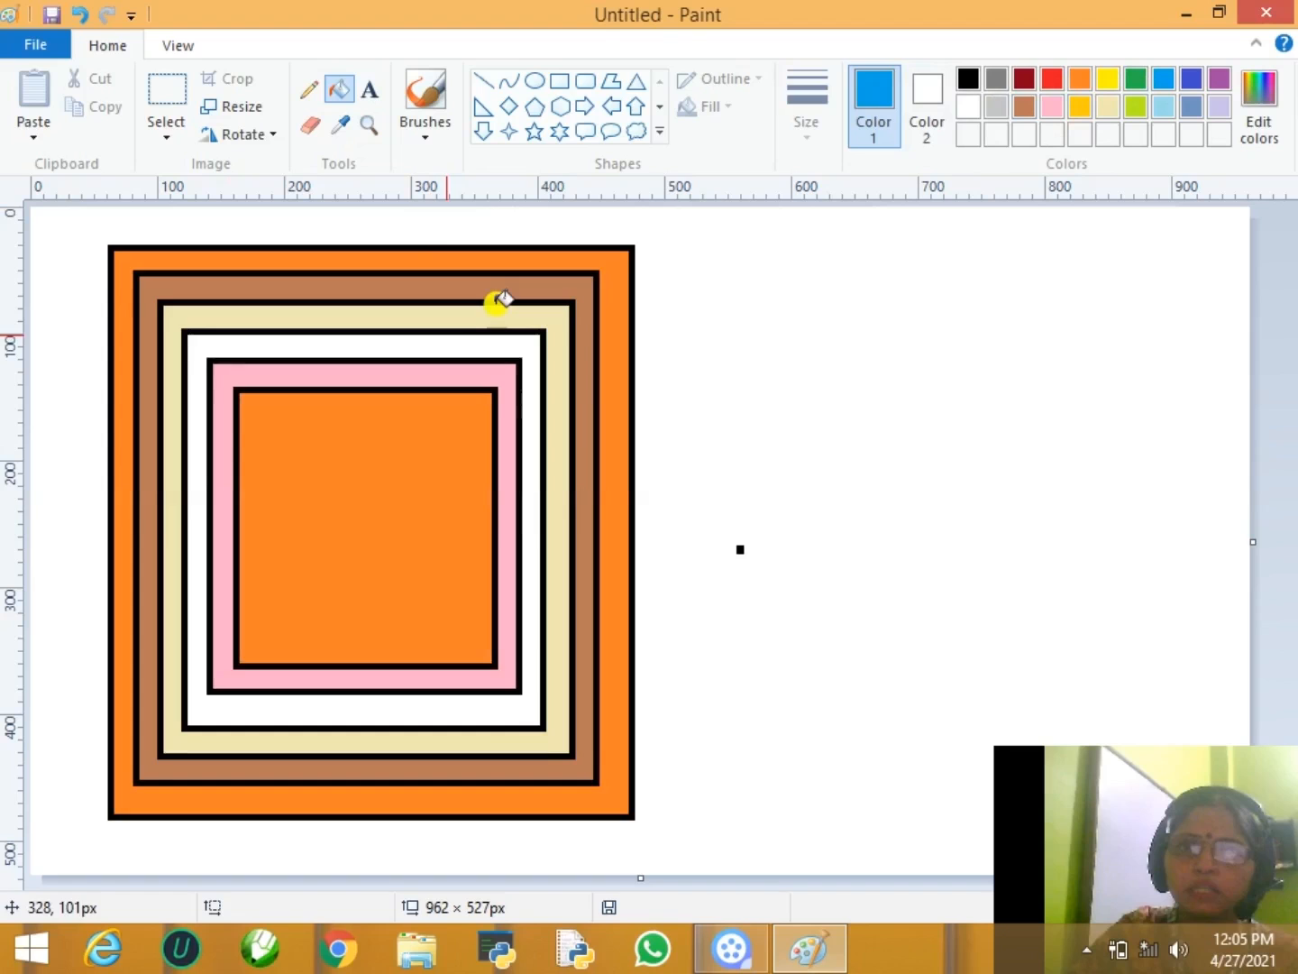
click(460, 349)
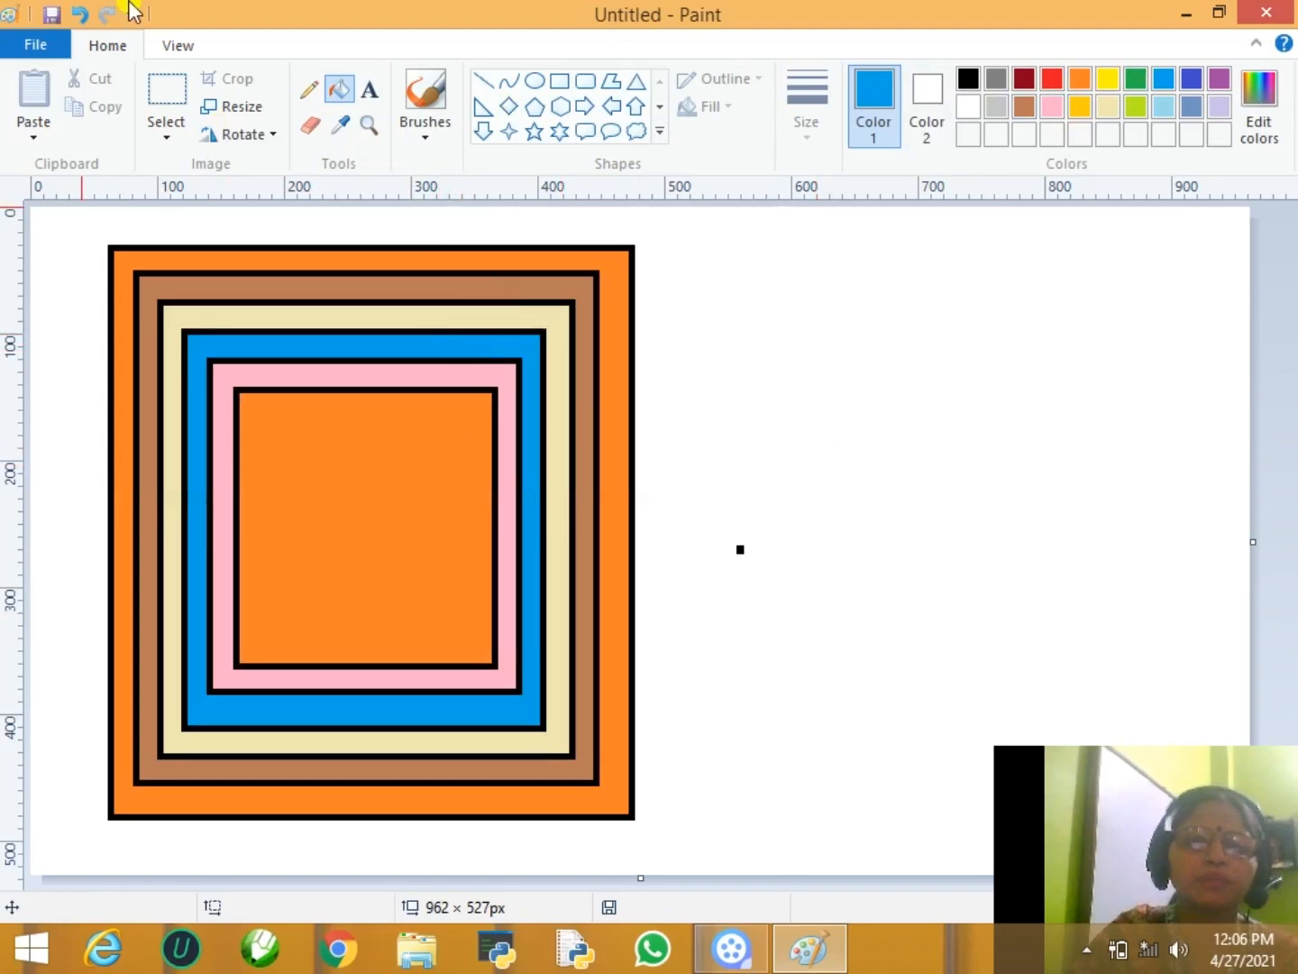
- Draw a blue six-point star about 210 × 273 px in the blank area beside the nested rectangles
click(533, 85)
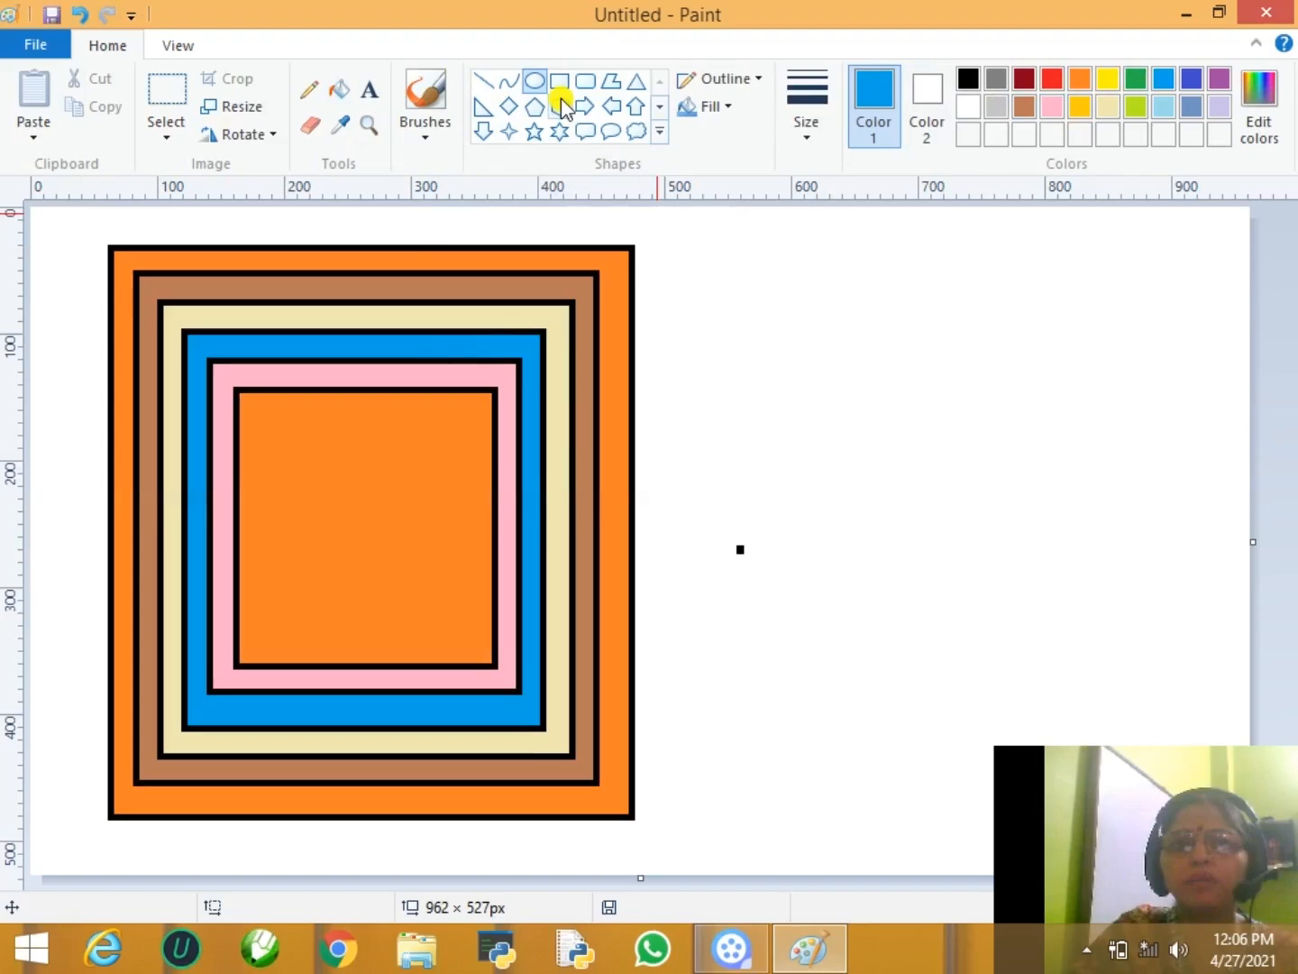
click(754, 83)
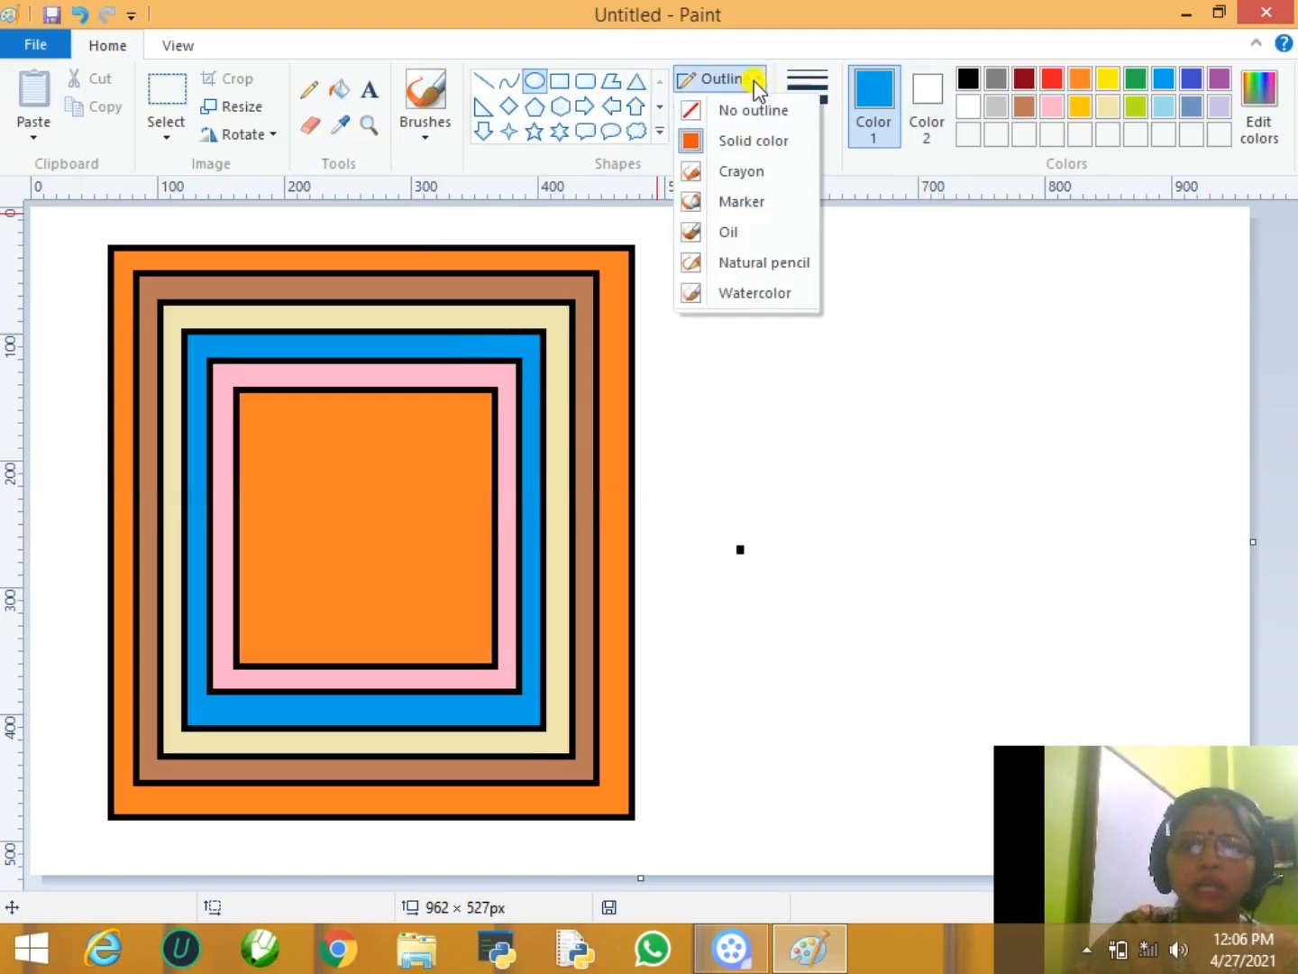
click(558, 131)
drag(711, 285, 977, 632)
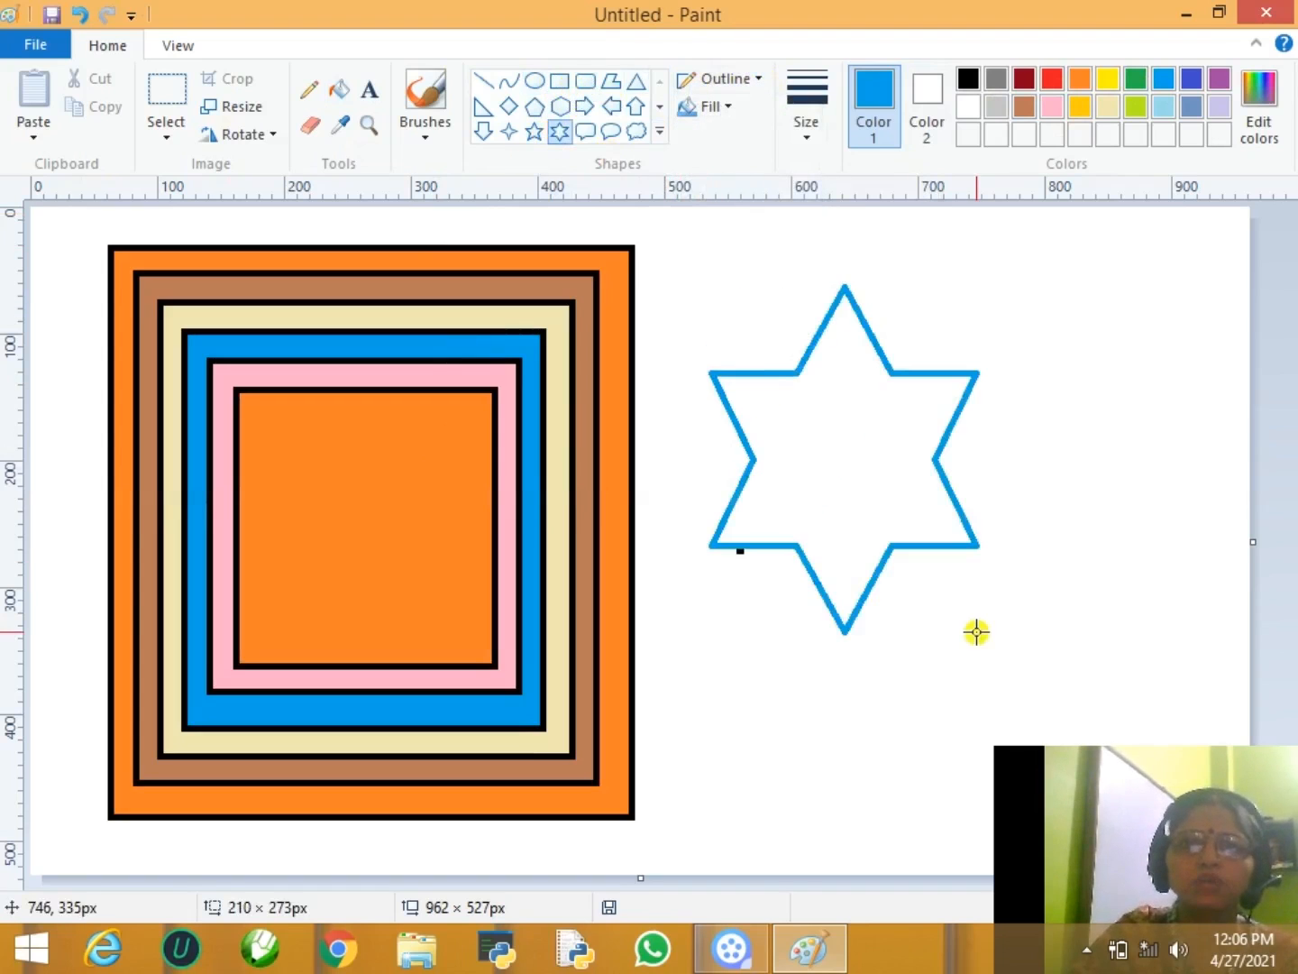
- Change the six-point star's outline to Natural pencil and deselect the star
click(760, 81)
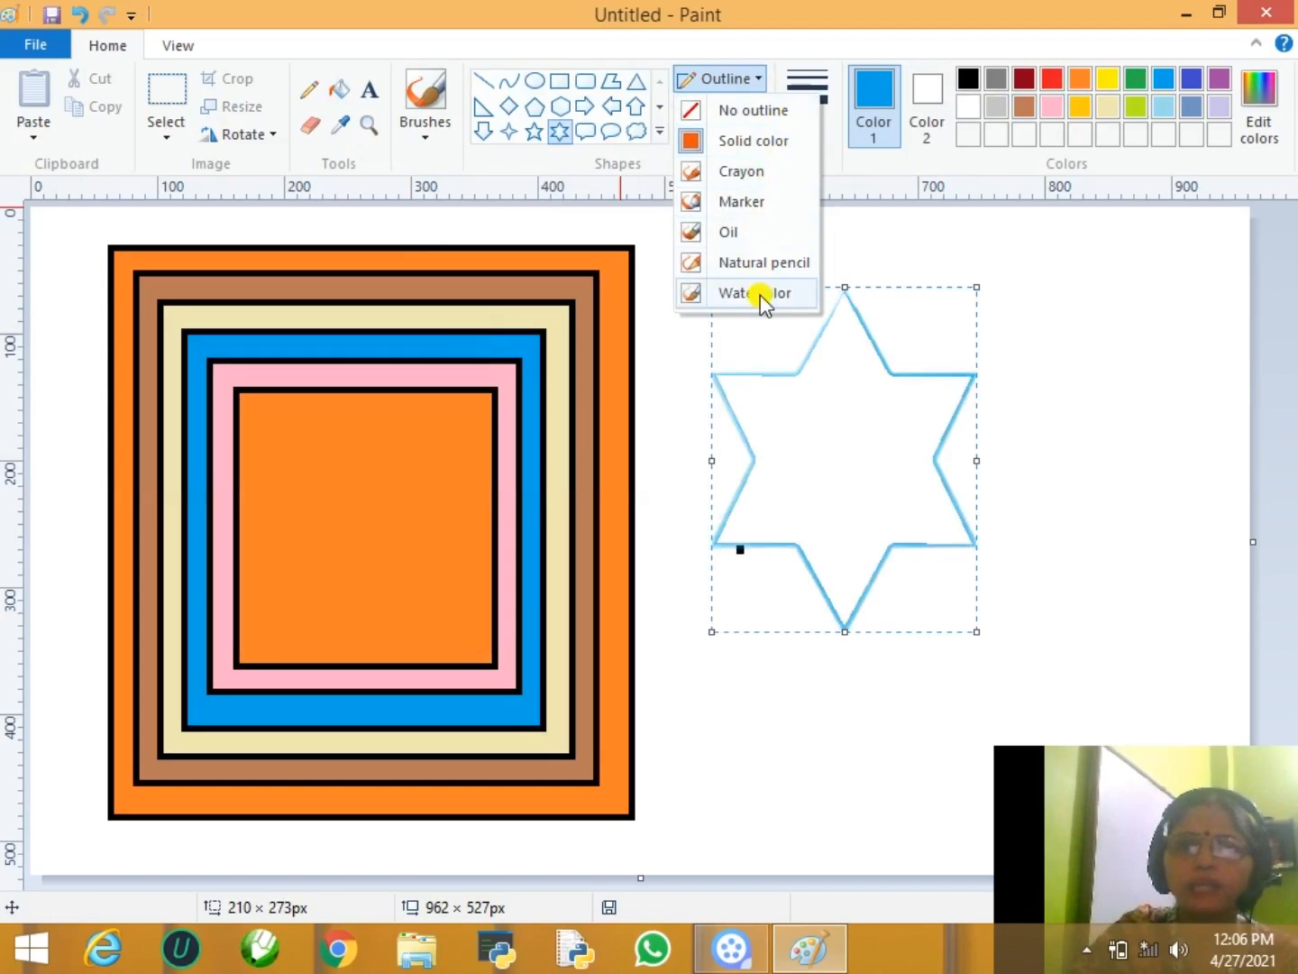
click(760, 262)
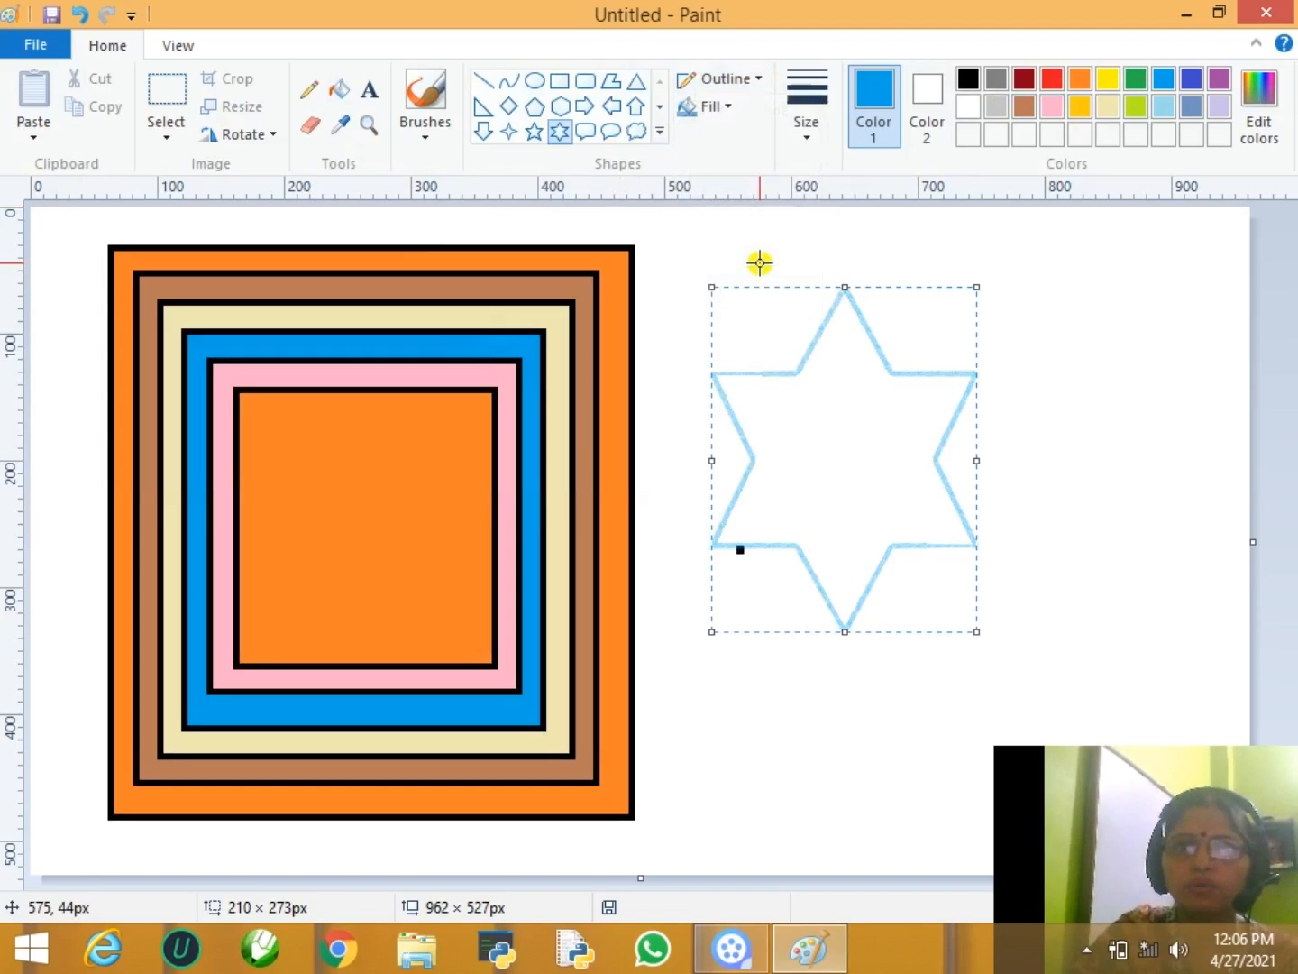
click(1115, 430)
- Draw a blue down arrow about 146 × 248 px beside the star and open its outline style options
click(483, 131)
drag(997, 267, 1181, 580)
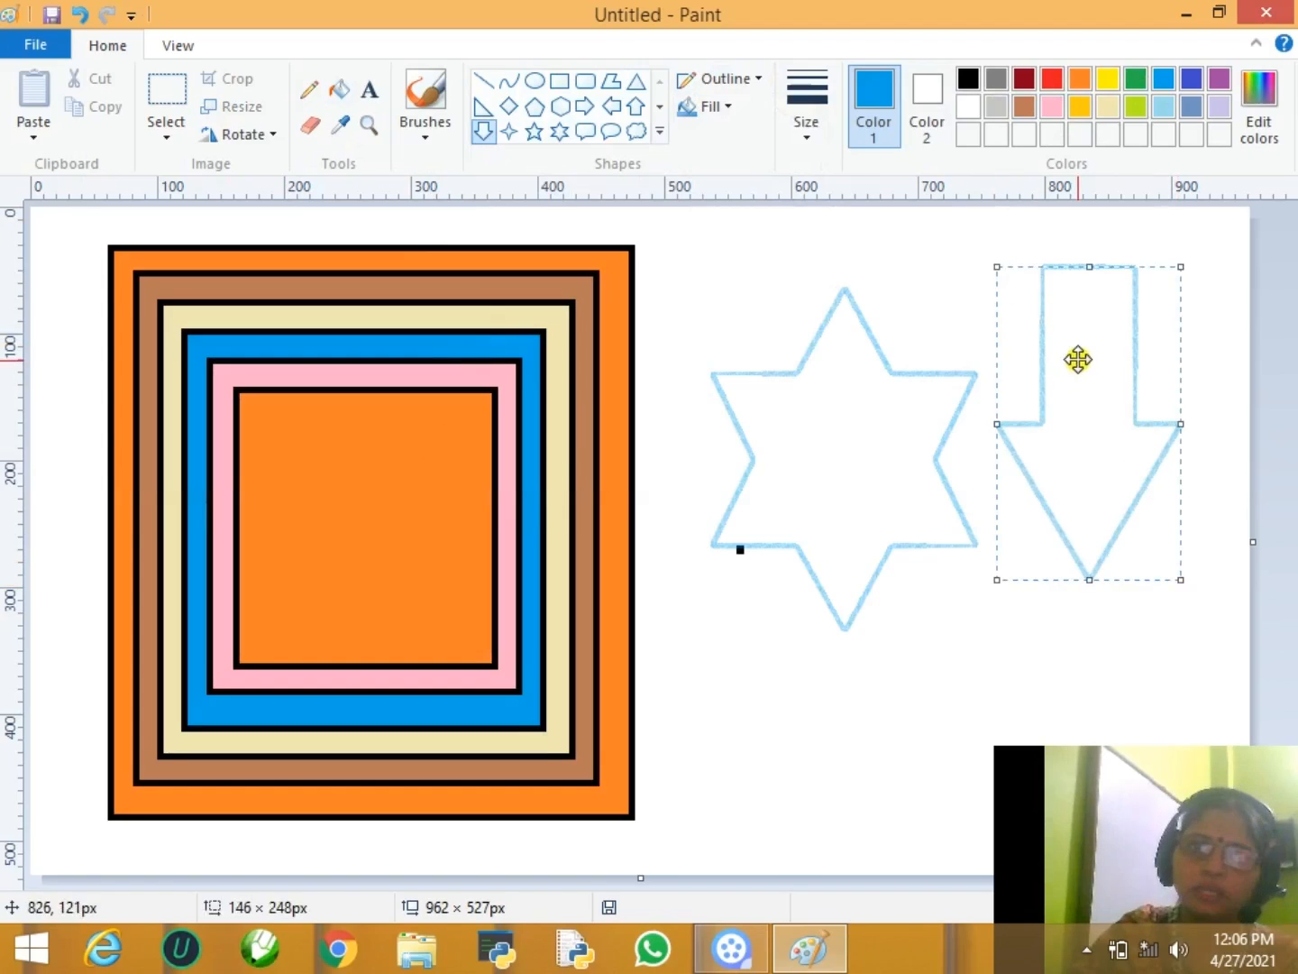
click(759, 80)
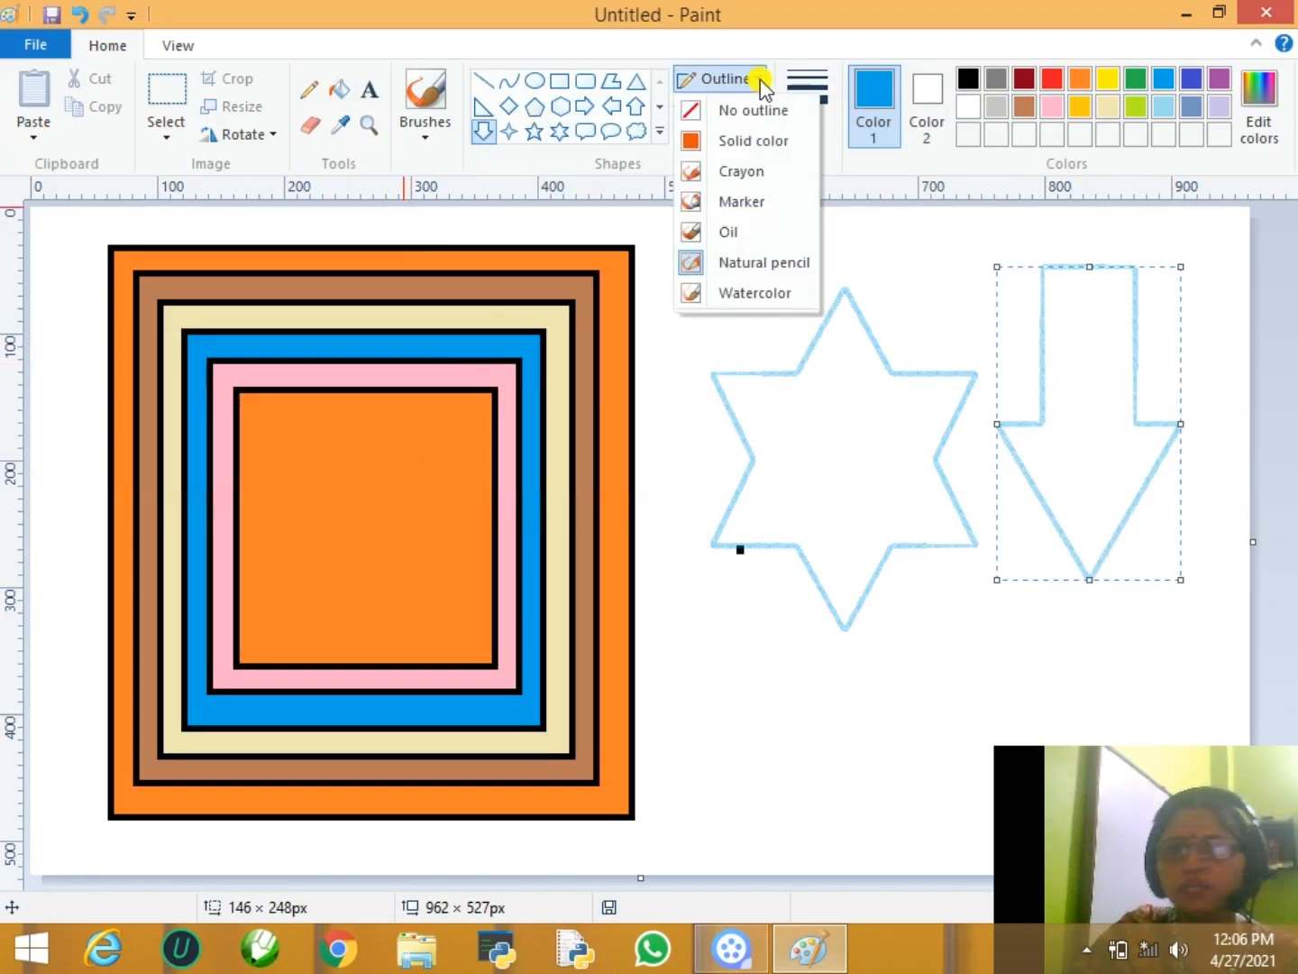
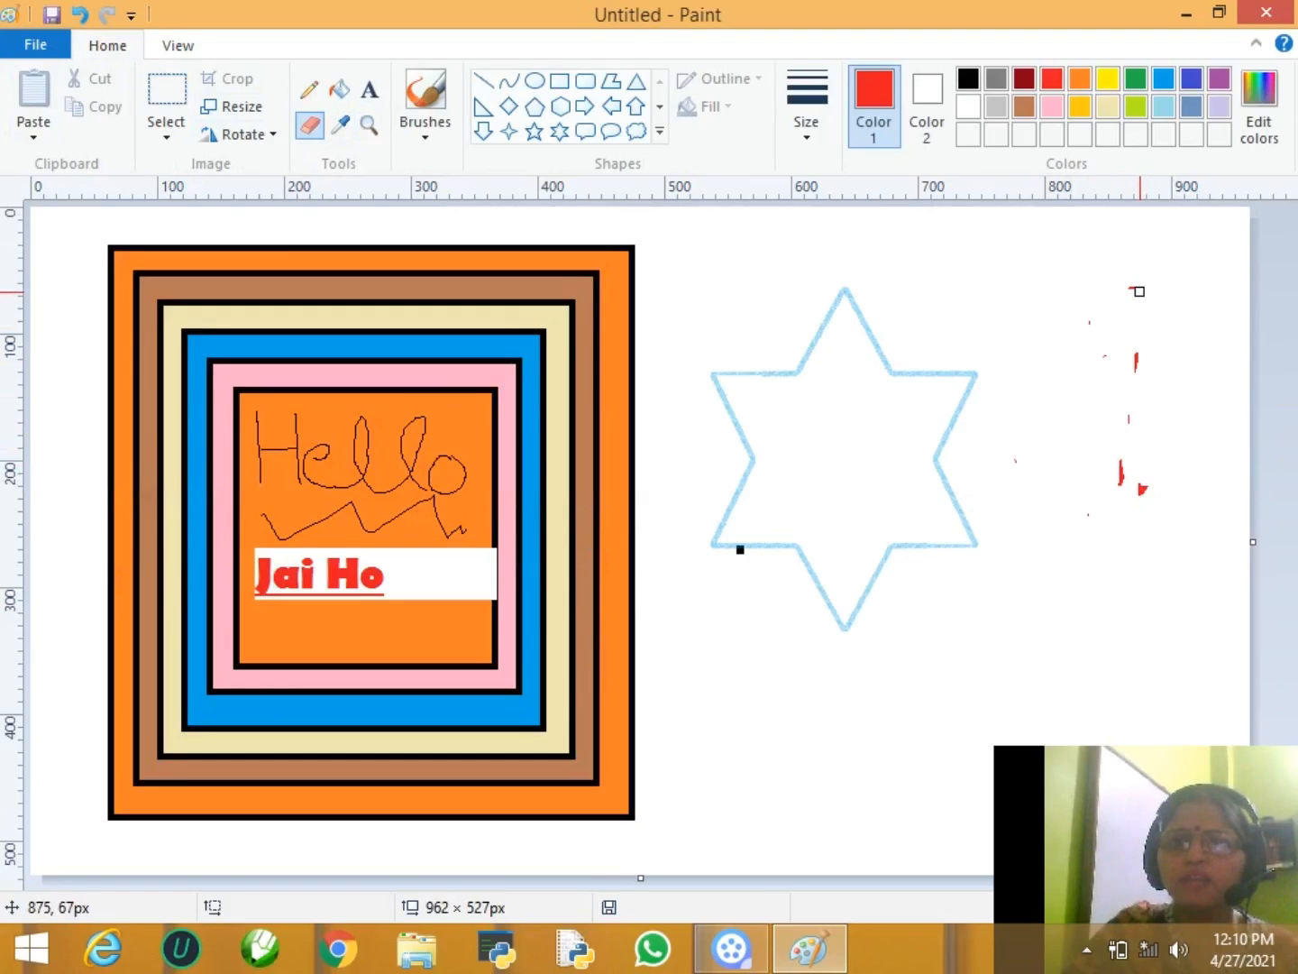
- Erase the leftover red marks in the blank area beside the star with the Eraser
mouse_move(1119, 465)
mouse_down()
mouse_move(1149, 485)
mouse_move(1112, 487)
mouse_move(1096, 316)
mouse_up()
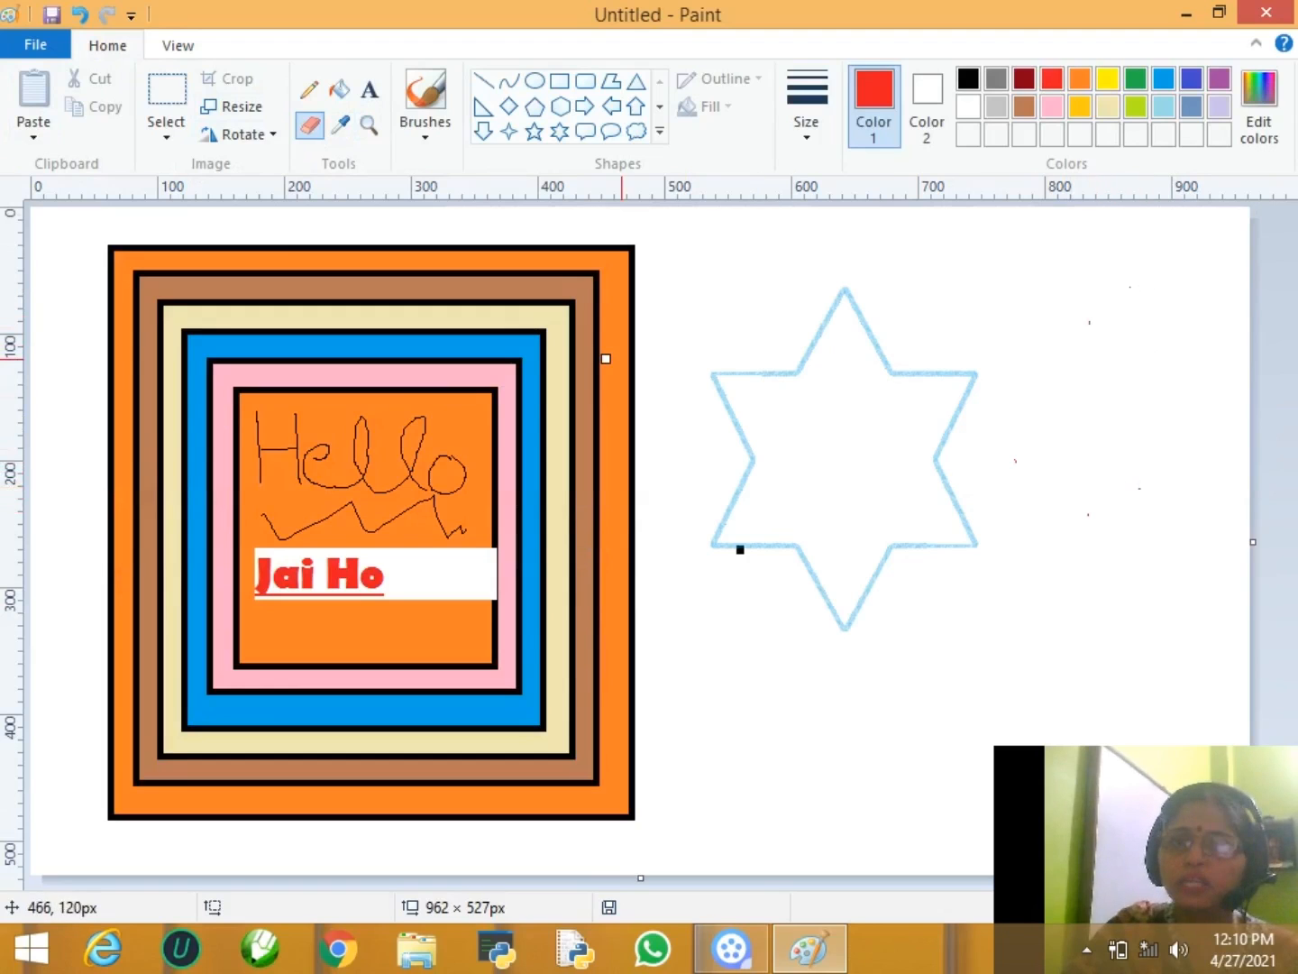
click(311, 127)
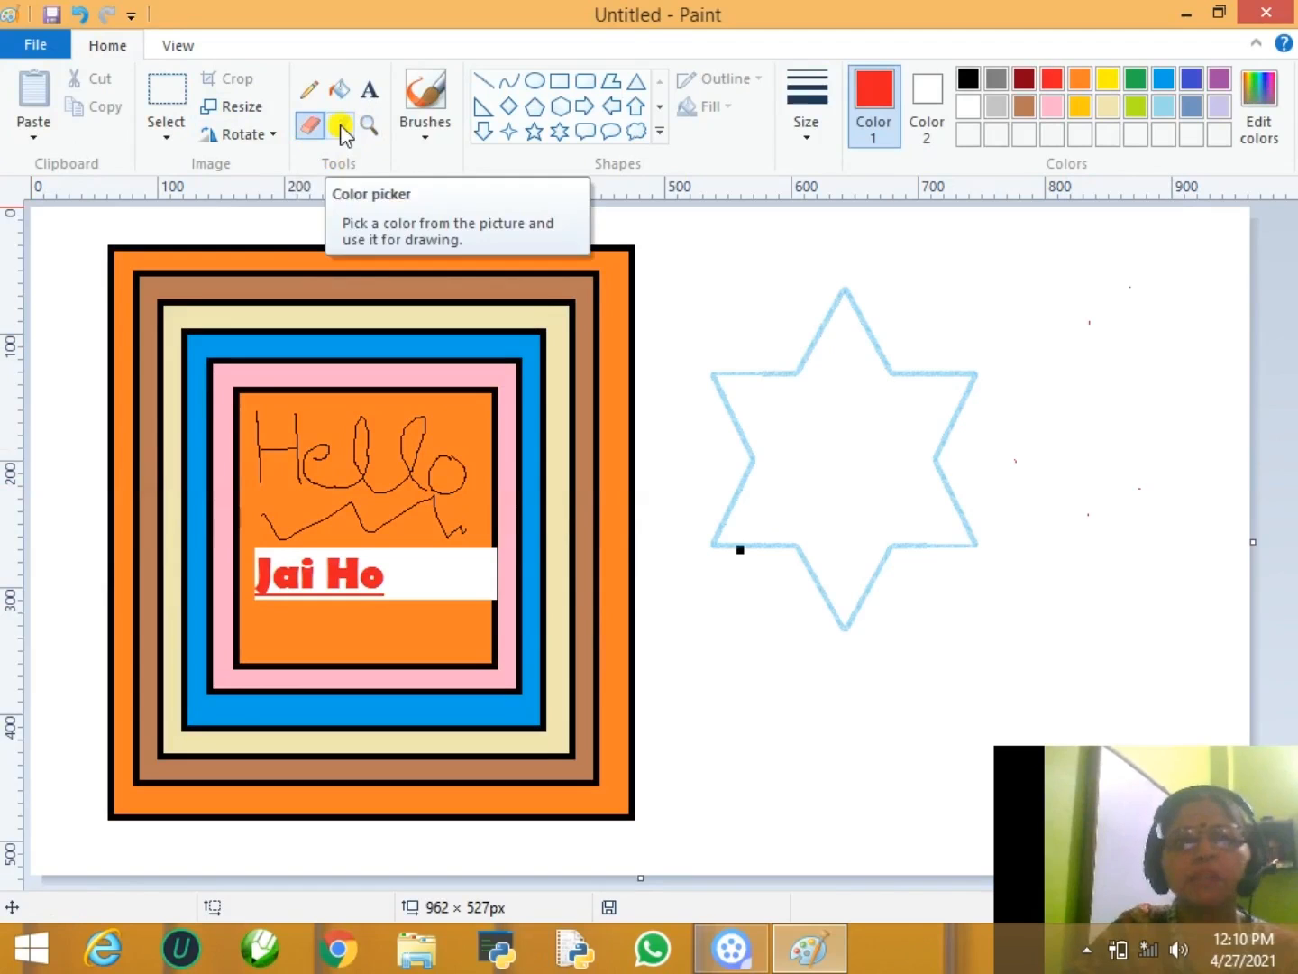
- Pick the blue from the nested rectangles with the Color picker and fill the six-point star with it
click(342, 130)
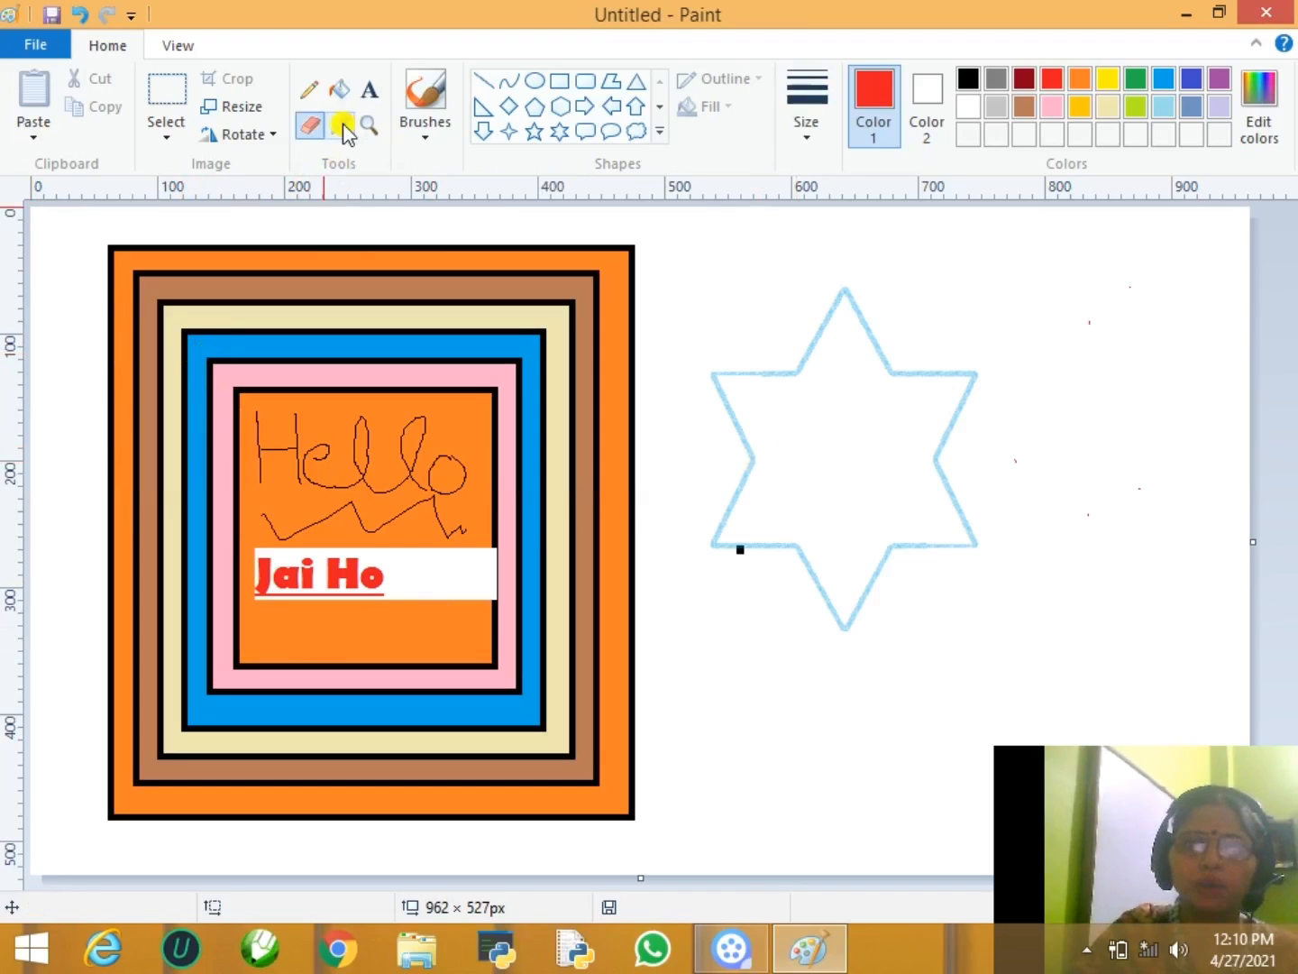
click(201, 352)
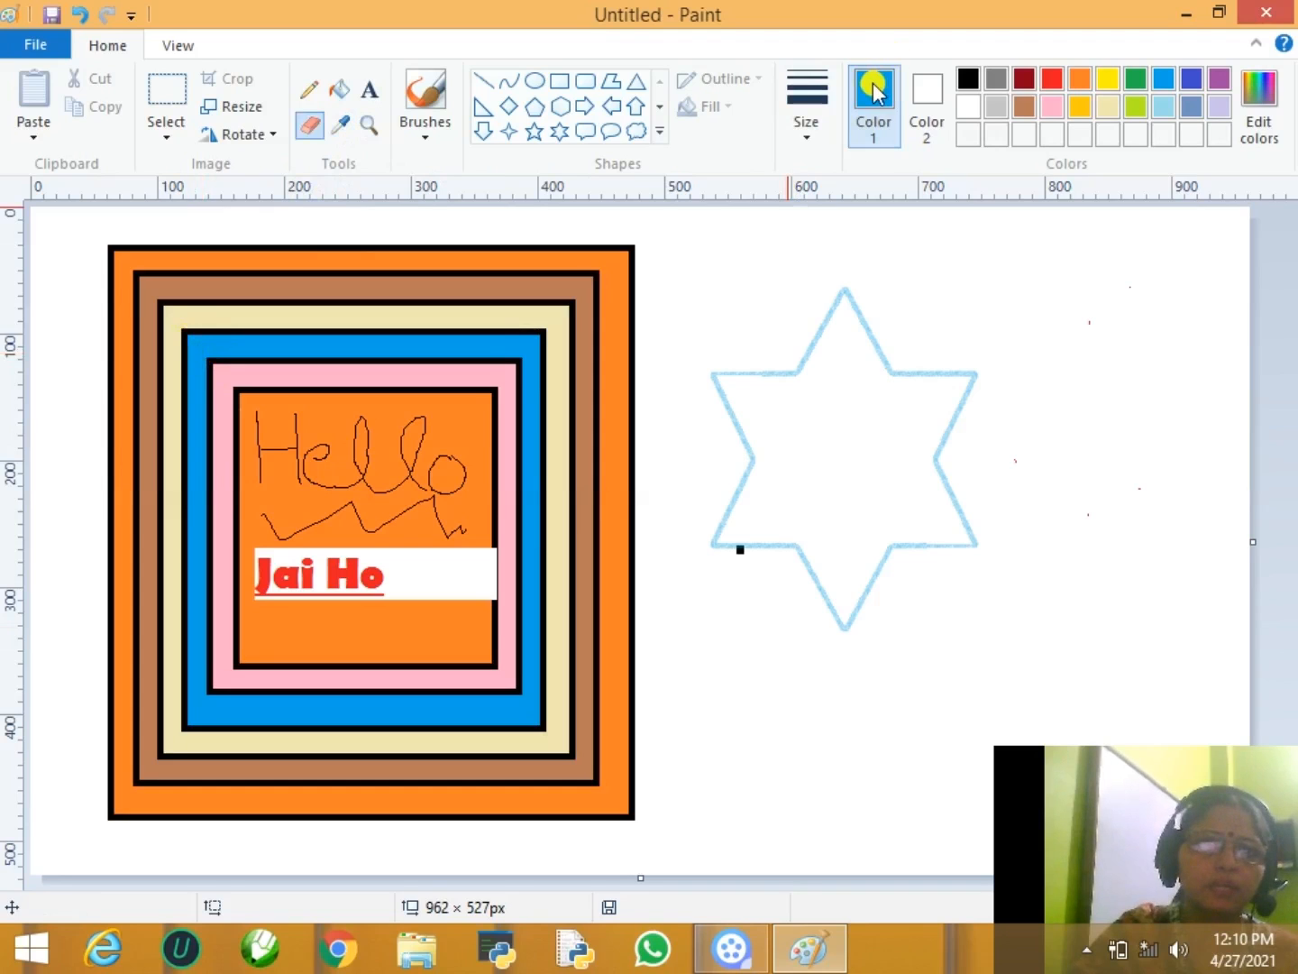
click(337, 91)
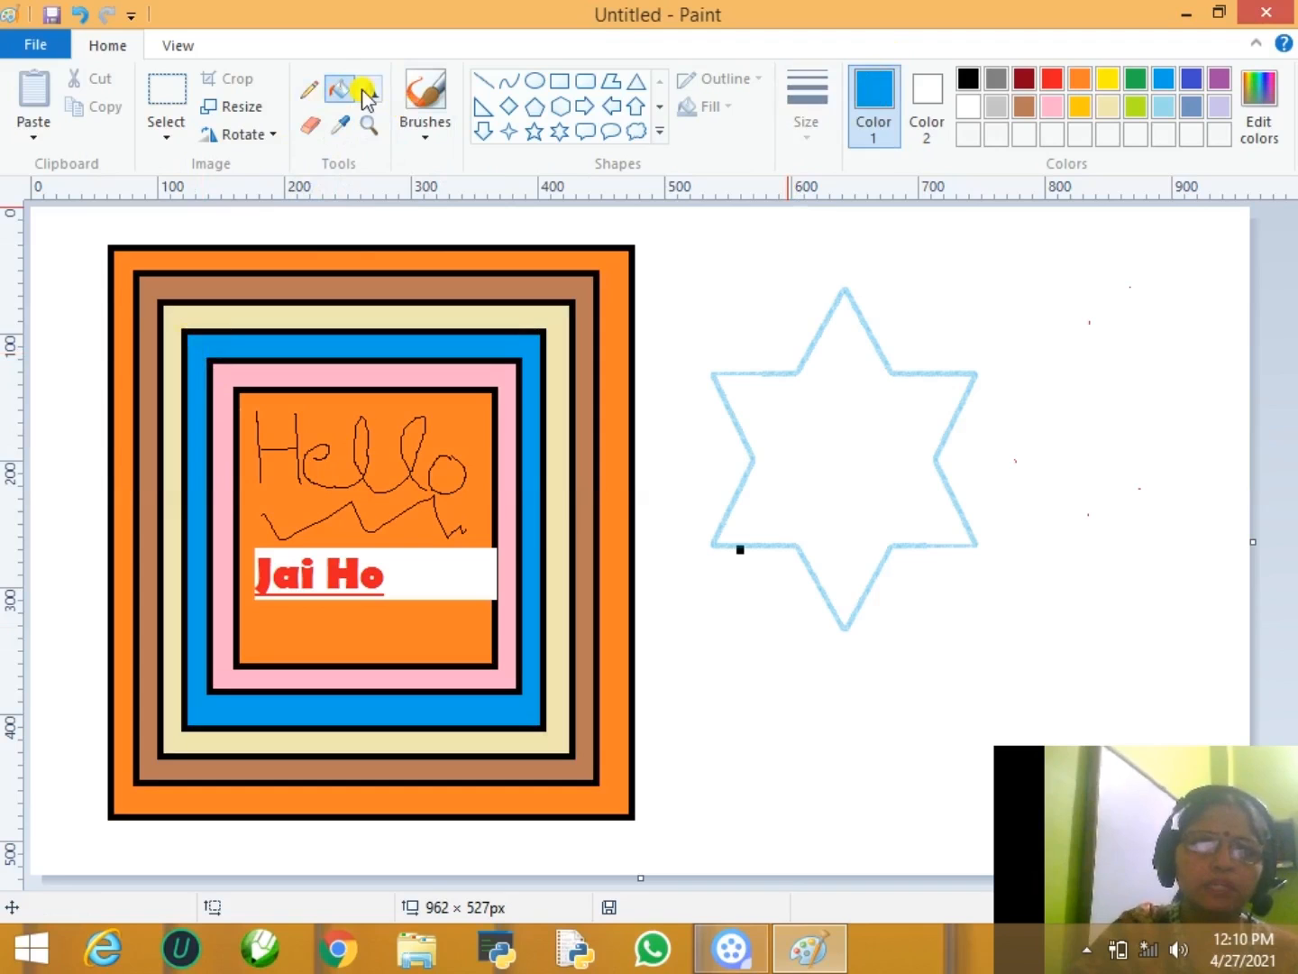
click(853, 449)
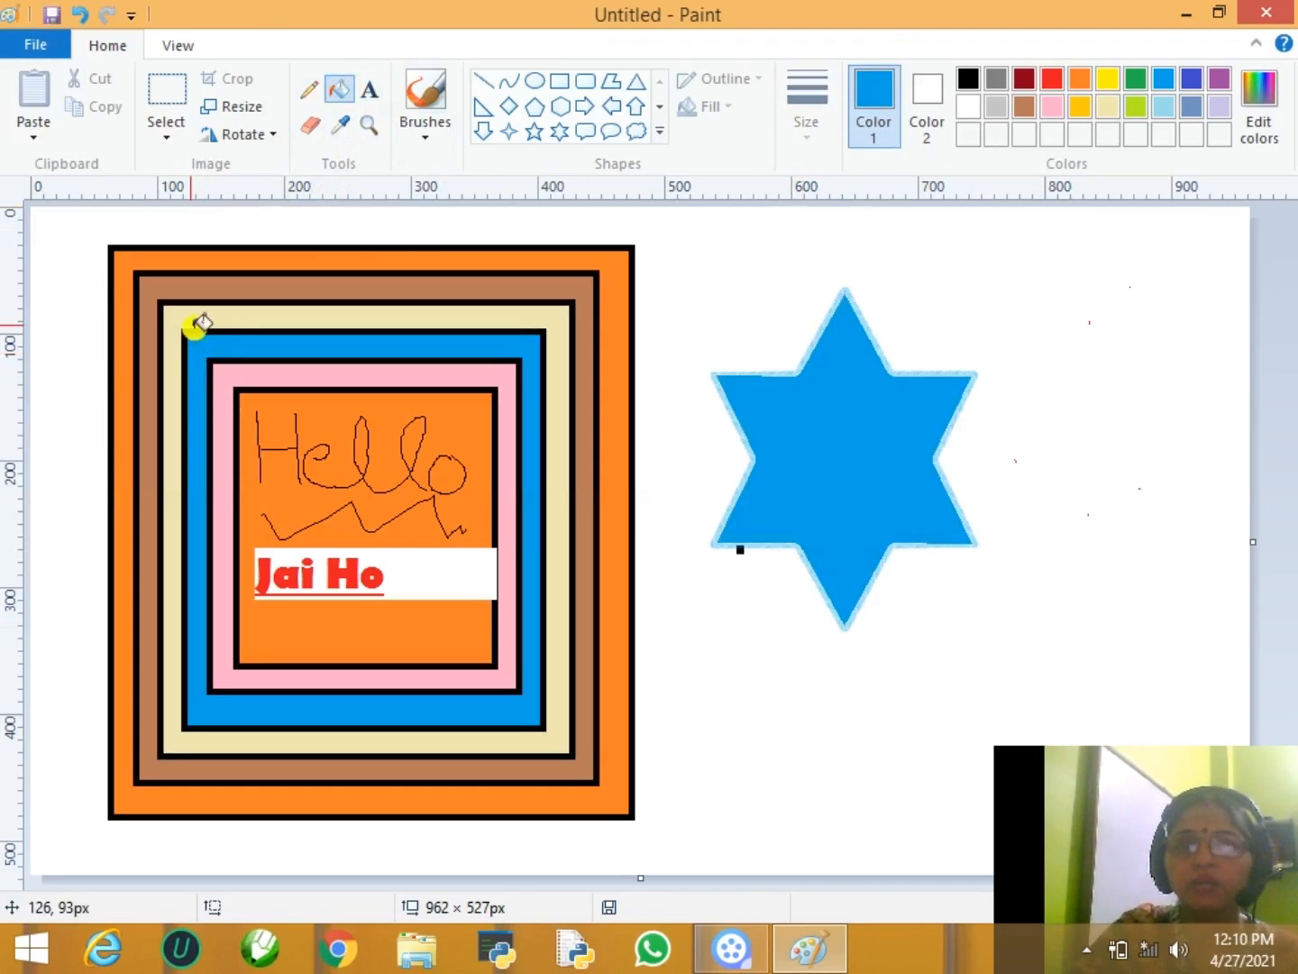
- Pick the orange from the outermost band with the Color picker and fill the six-point star with it
click(344, 129)
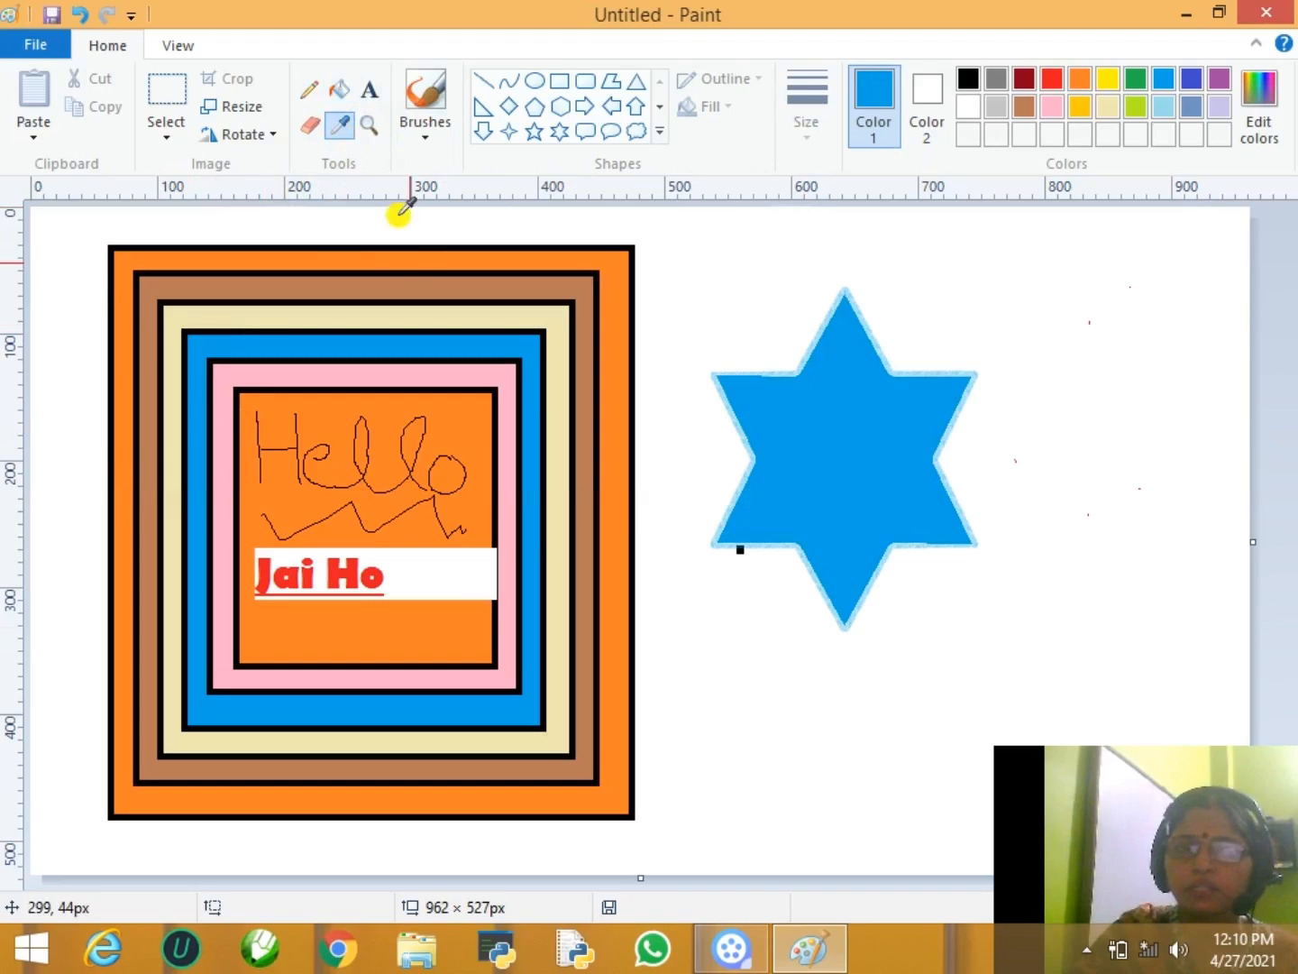
click(410, 256)
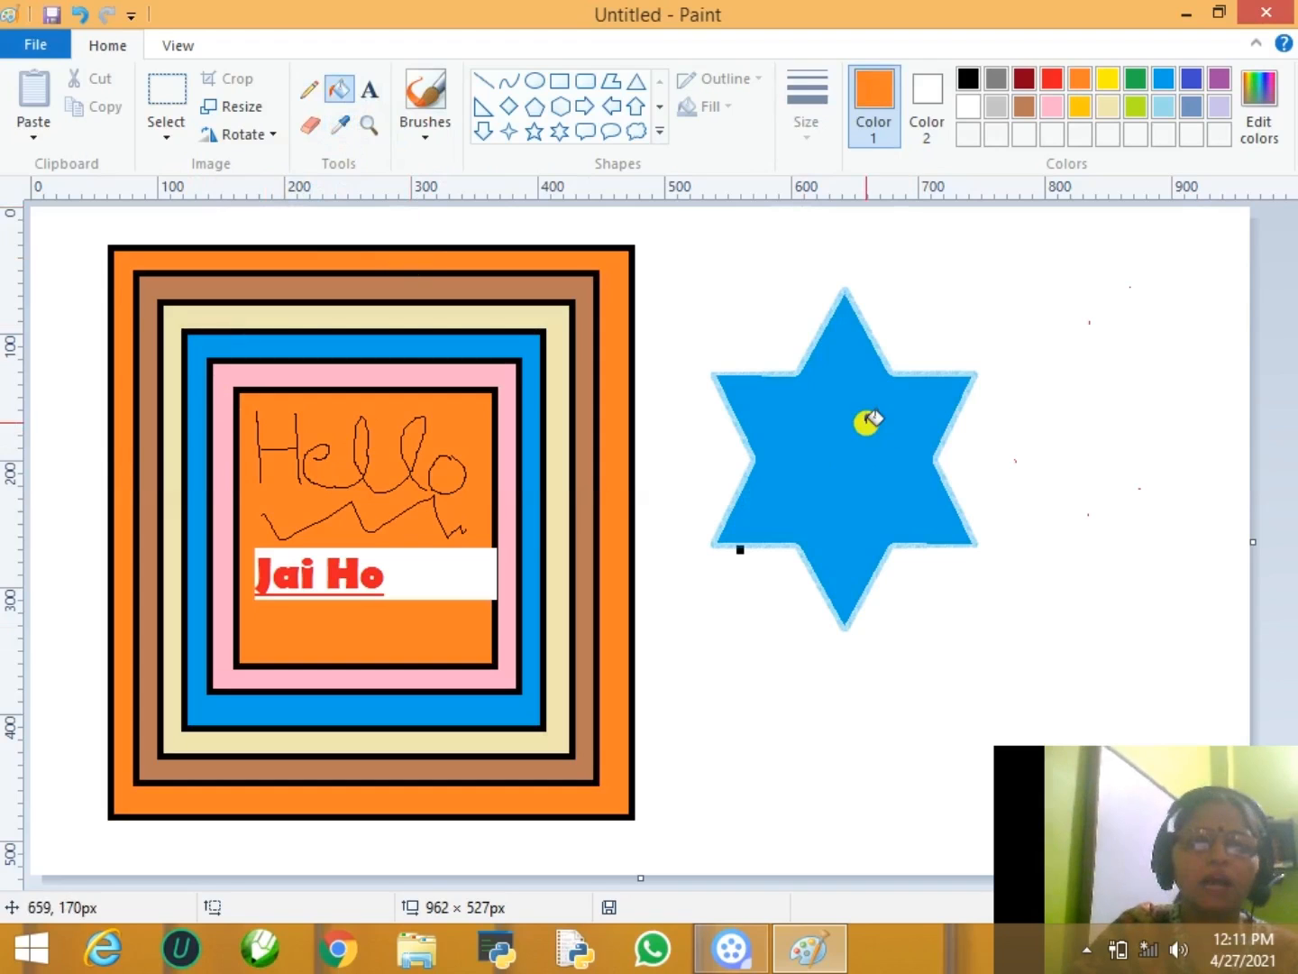
click(824, 438)
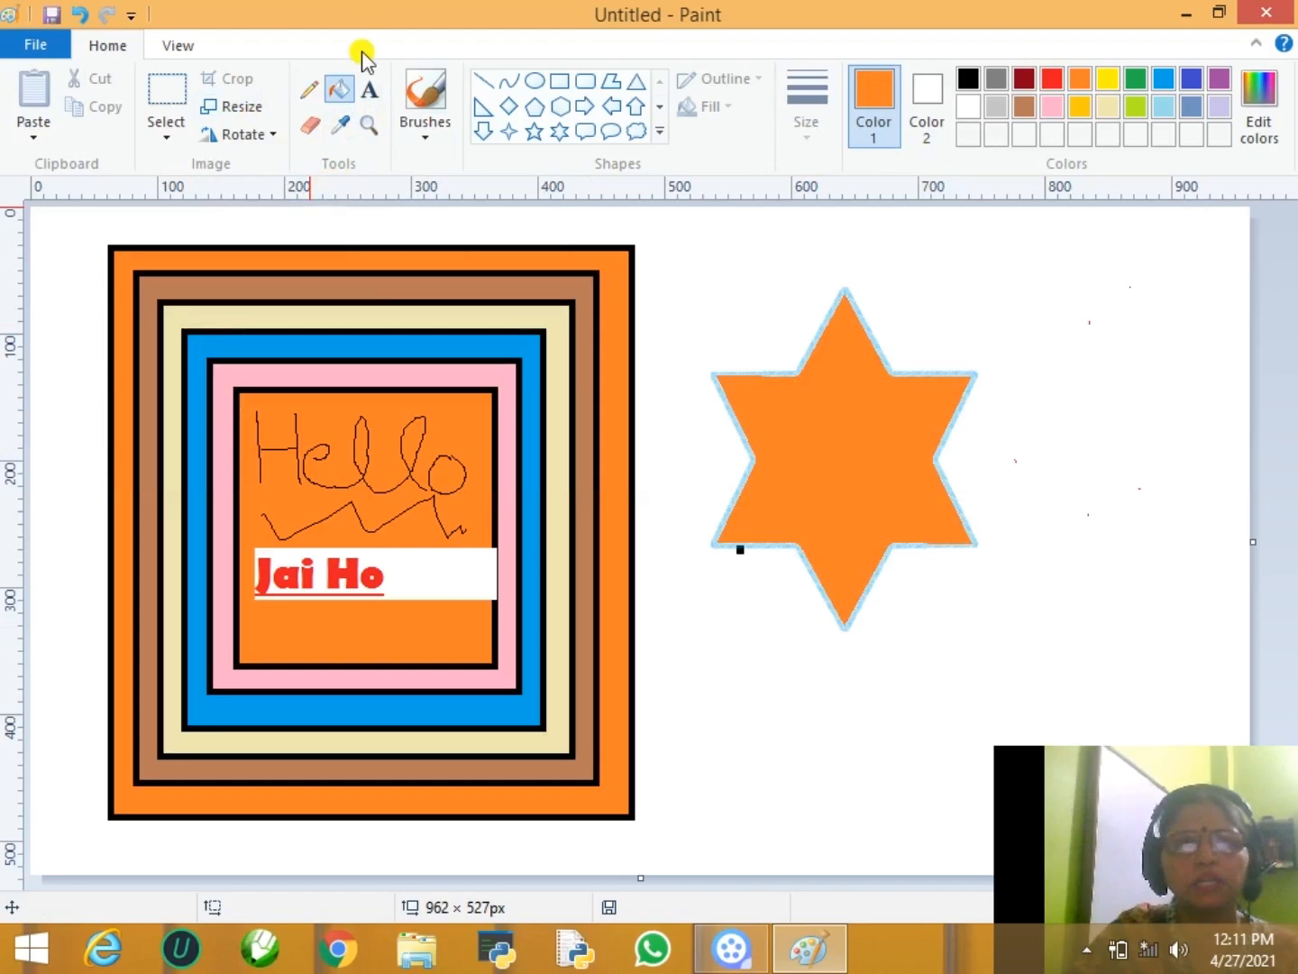
- Scribble orange crayon loops with the Crayon brush beside the six-point star and below its lower left arm
click(419, 138)
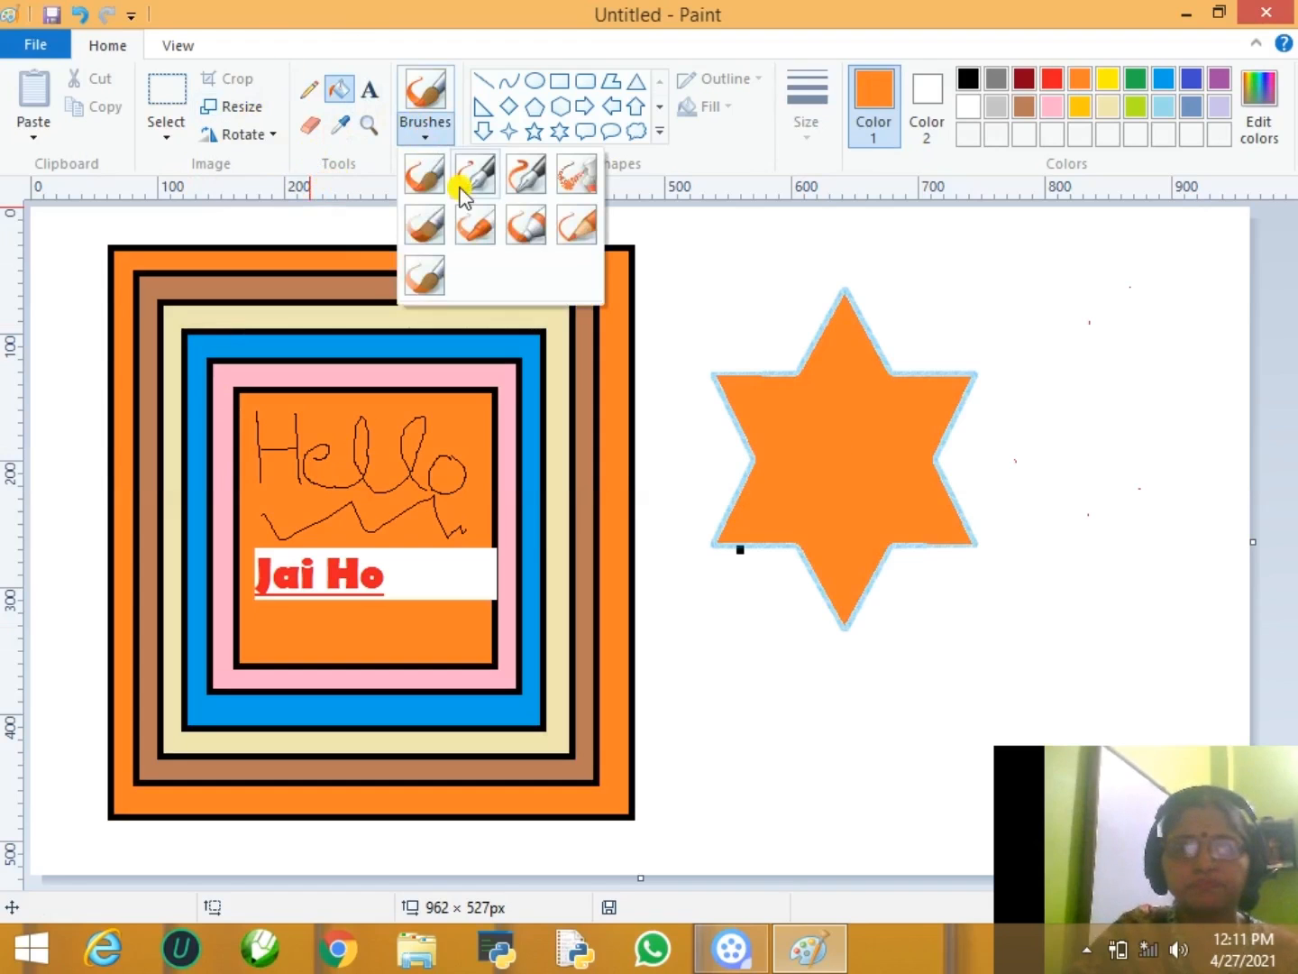
click(455, 182)
mouse_move(1058, 349)
mouse_down()
mouse_move(1152, 424)
mouse_move(1038, 481)
mouse_up()
click(428, 137)
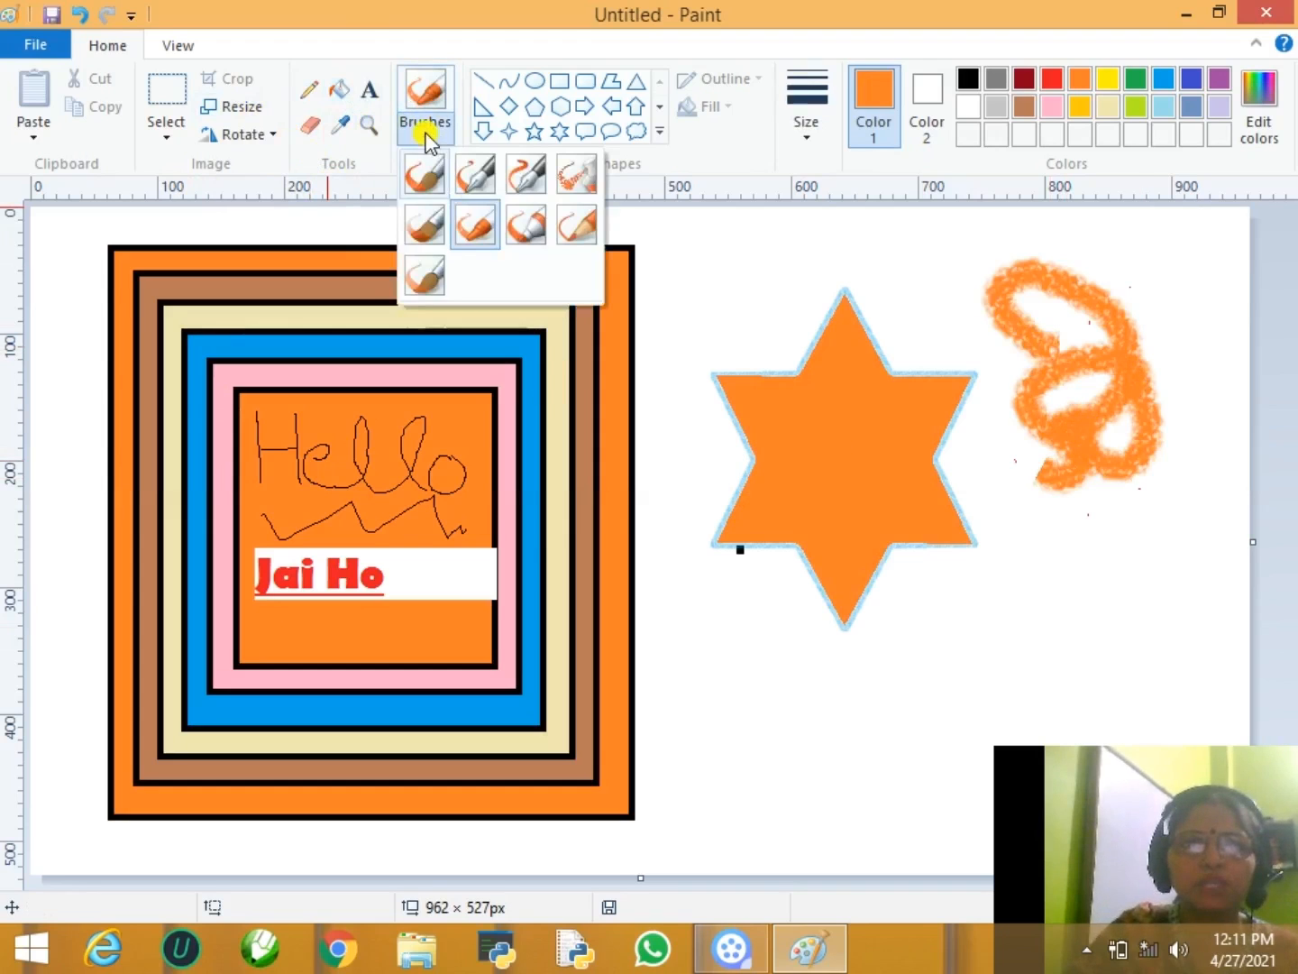
click(478, 227)
mouse_move(703, 649)
mouse_down()
mouse_move(733, 663)
mouse_move(737, 716)
mouse_move(803, 706)
mouse_up()
- Paint a looping orange stroke with the Oil brush across the top of the six-point star and down its right side
click(426, 139)
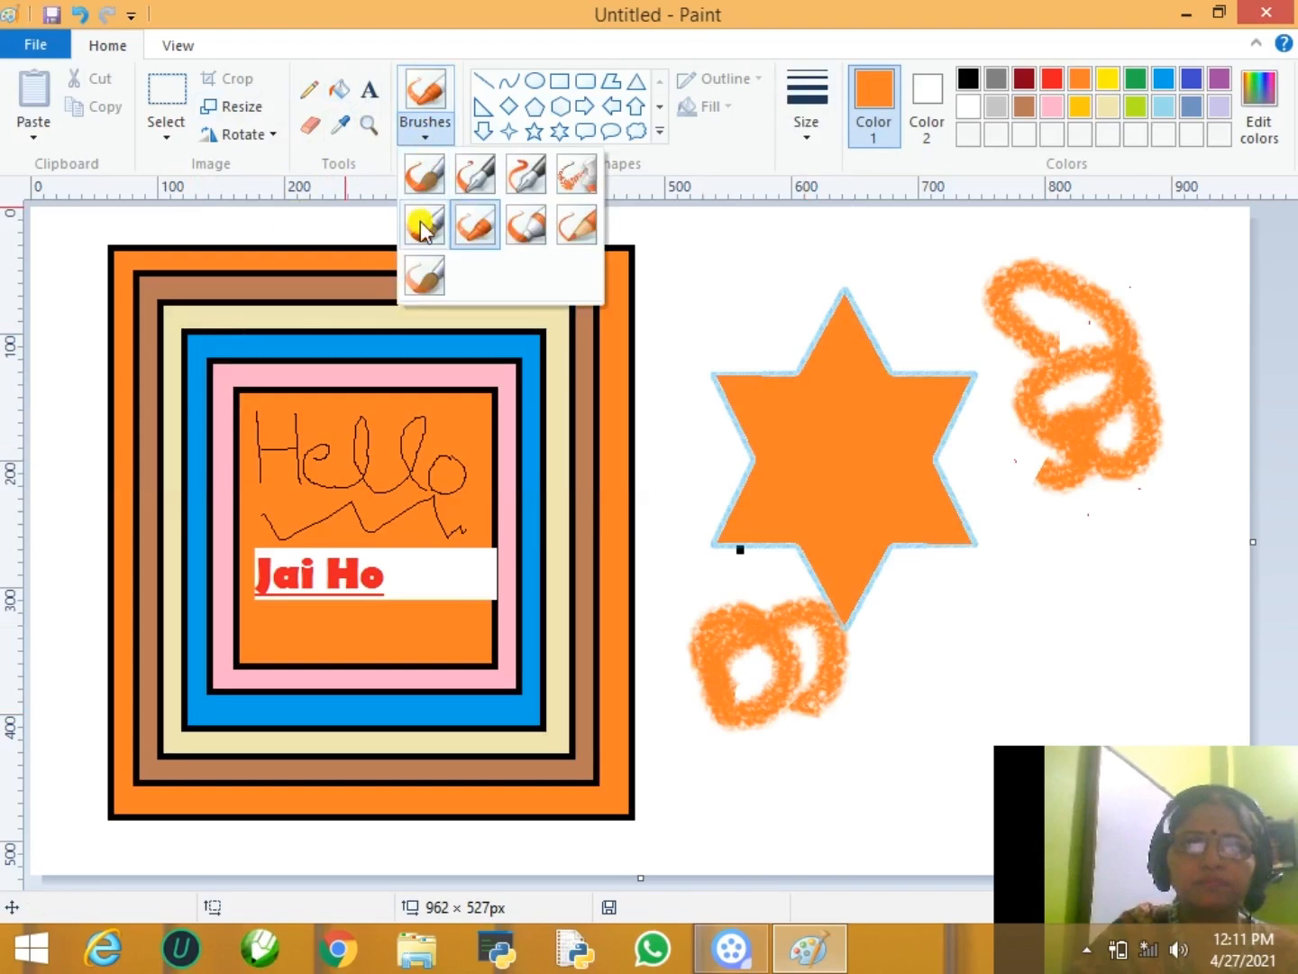
click(426, 221)
mouse_move(726, 281)
mouse_down()
mouse_move(677, 297)
mouse_move(832, 308)
mouse_move(986, 349)
mouse_move(974, 464)
mouse_move(999, 482)
mouse_up()
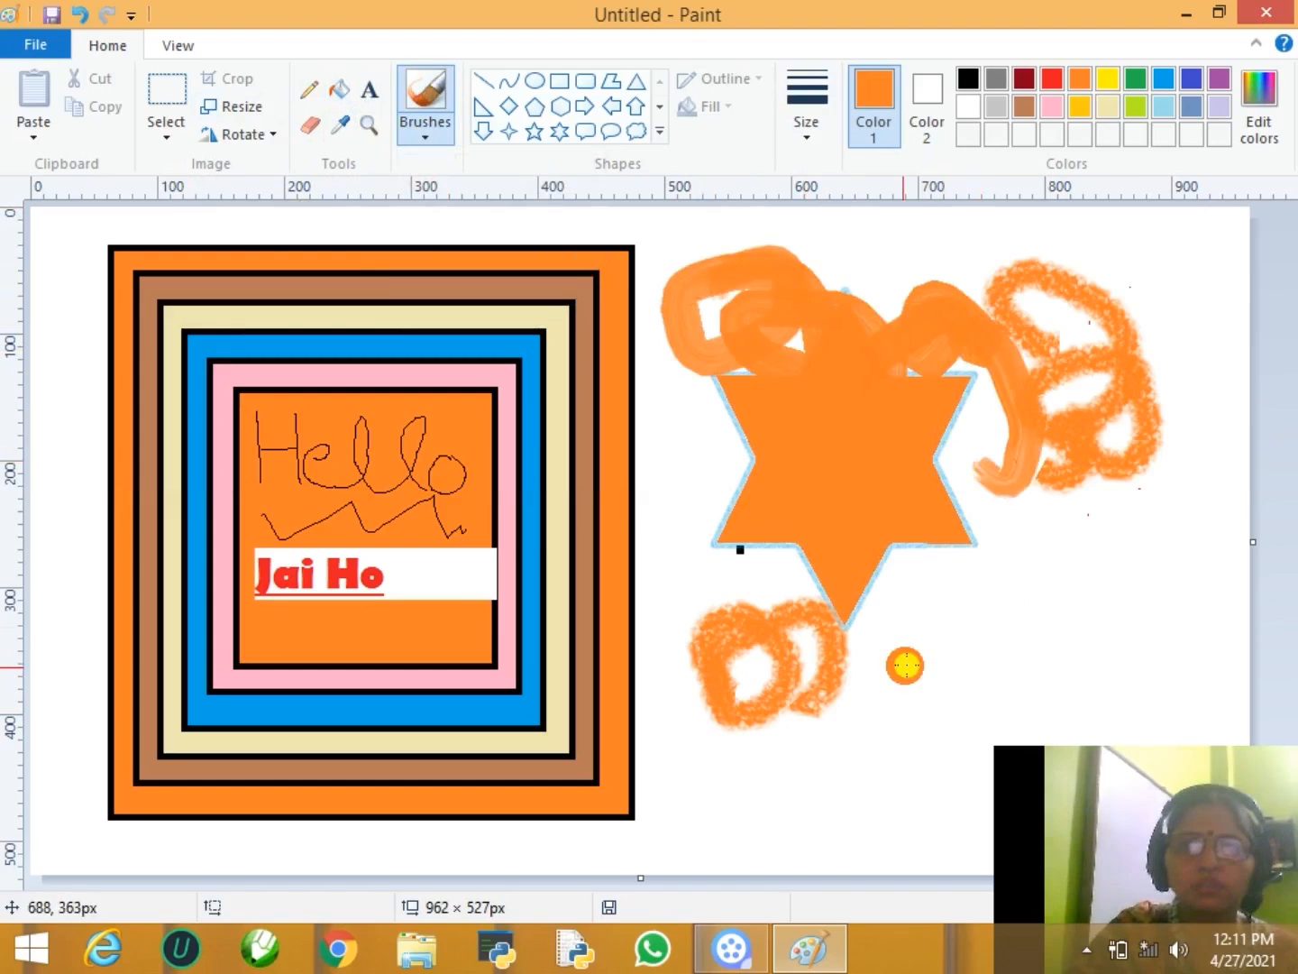
- Draw an open orange ring with the Marker brush in the blank area below and to the right of the star
click(429, 140)
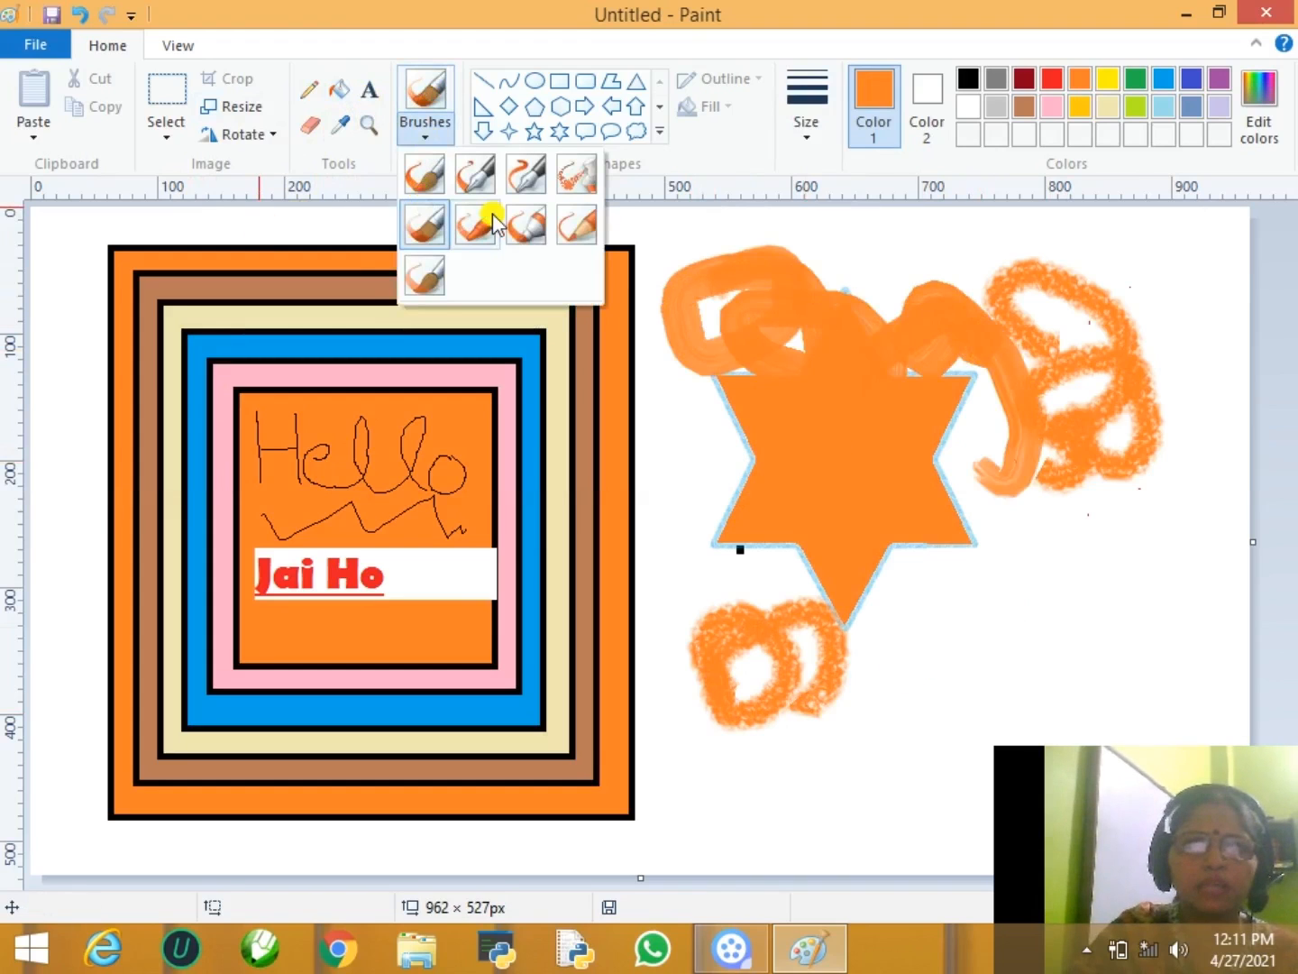
click(532, 232)
click(993, 631)
mouse_move(992, 631)
mouse_down()
mouse_move(1140, 598)
mouse_move(989, 677)
mouse_up()
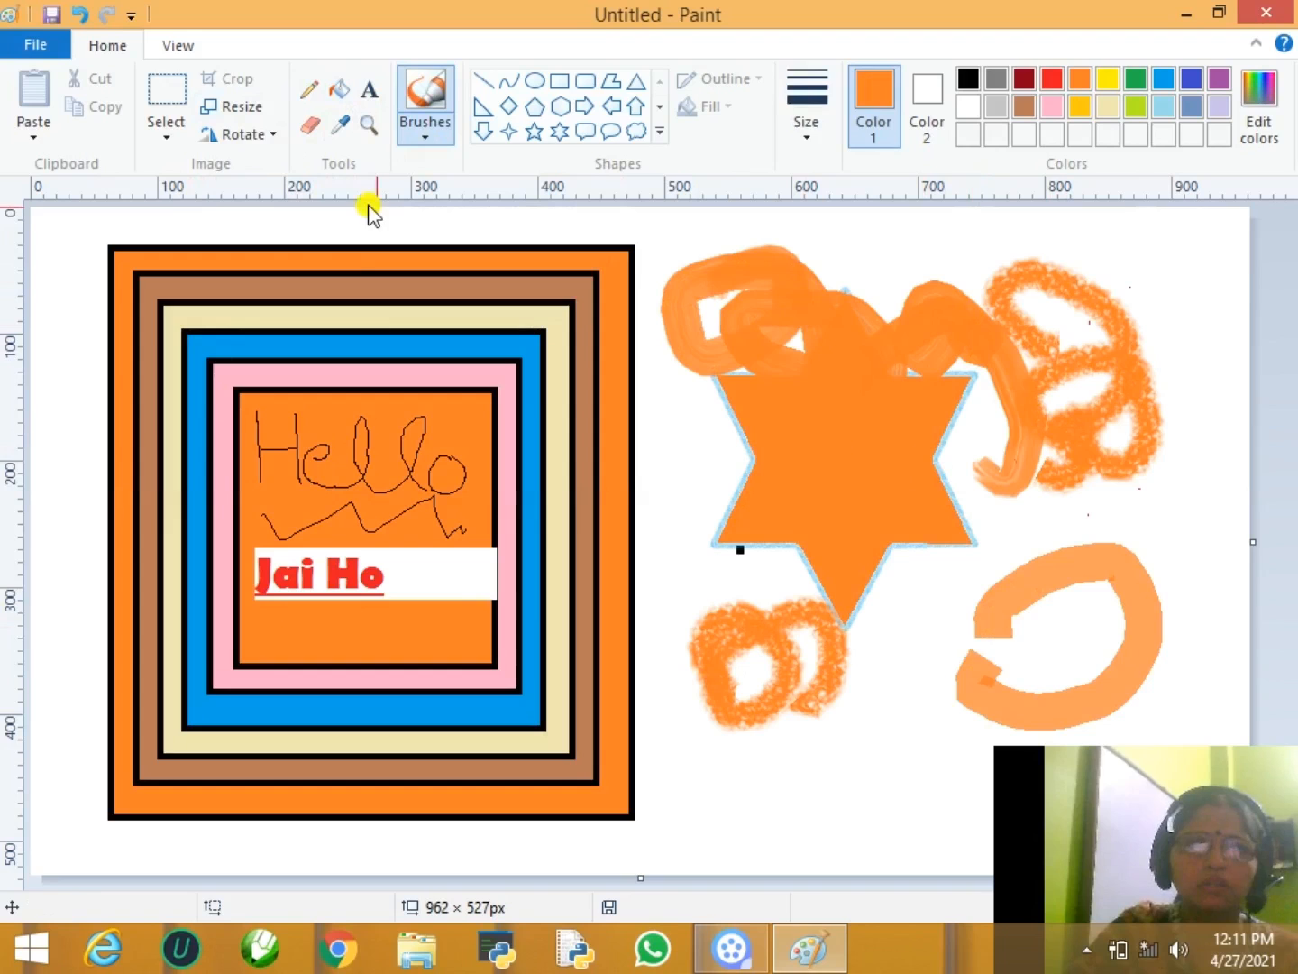
click(430, 143)
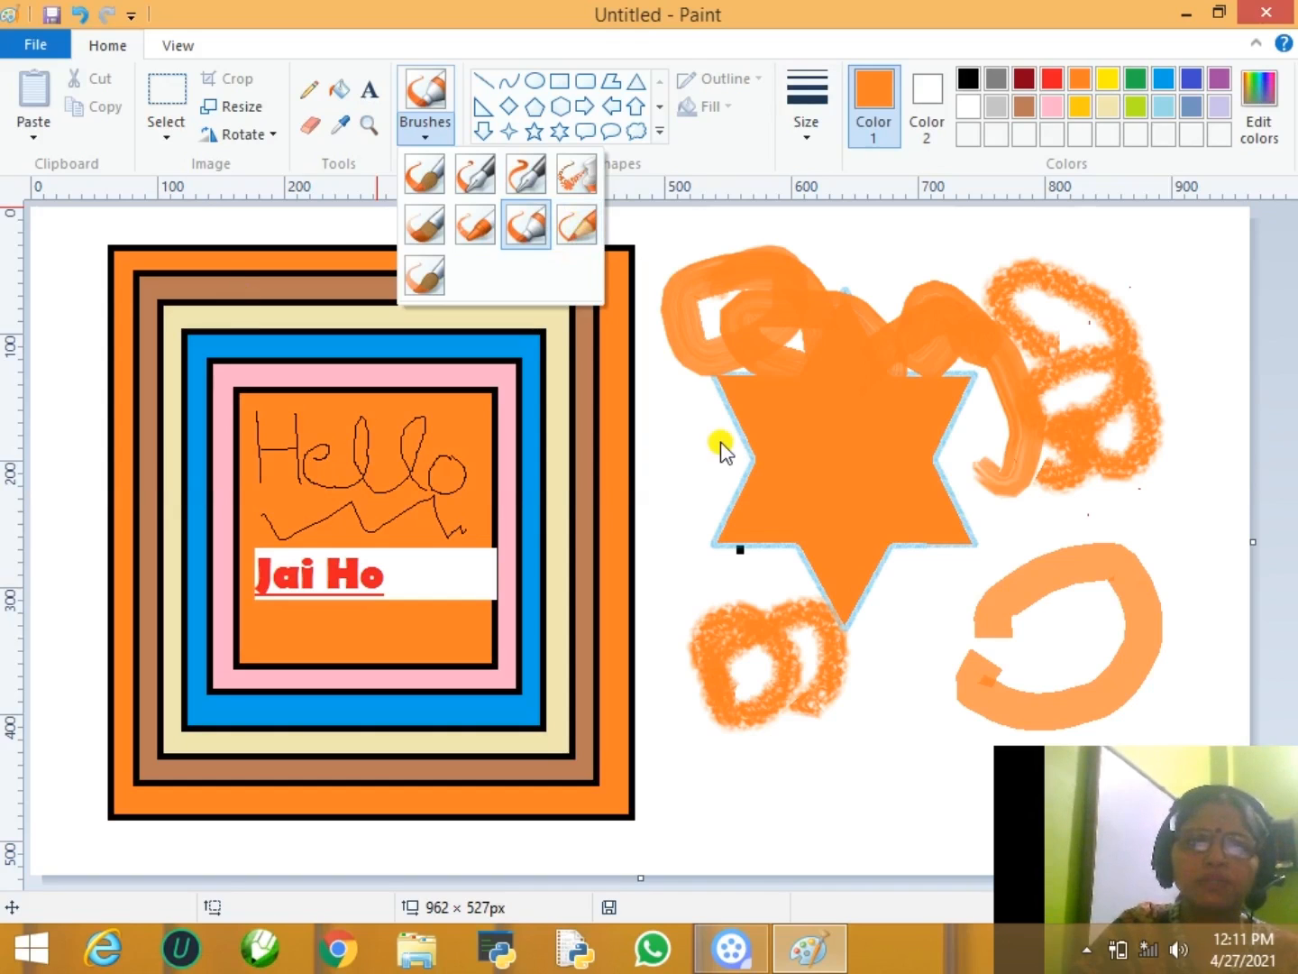
click(307, 268)
key(ctrl+z)
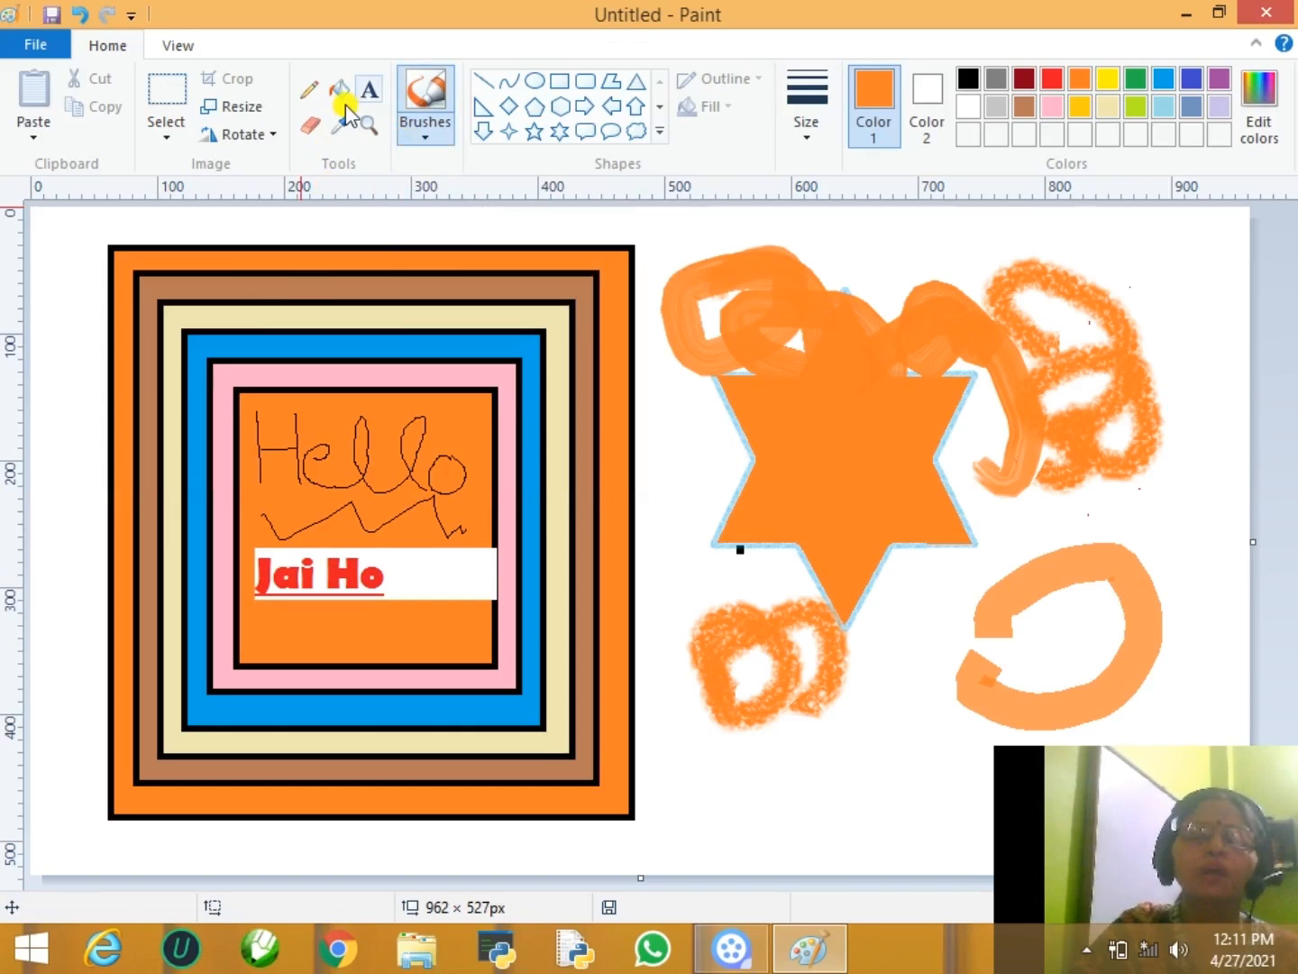
- Draw an orange polygon triangle about 135 × 75 px with Marker fill below the star and move it onto the star
click(612, 86)
click(727, 106)
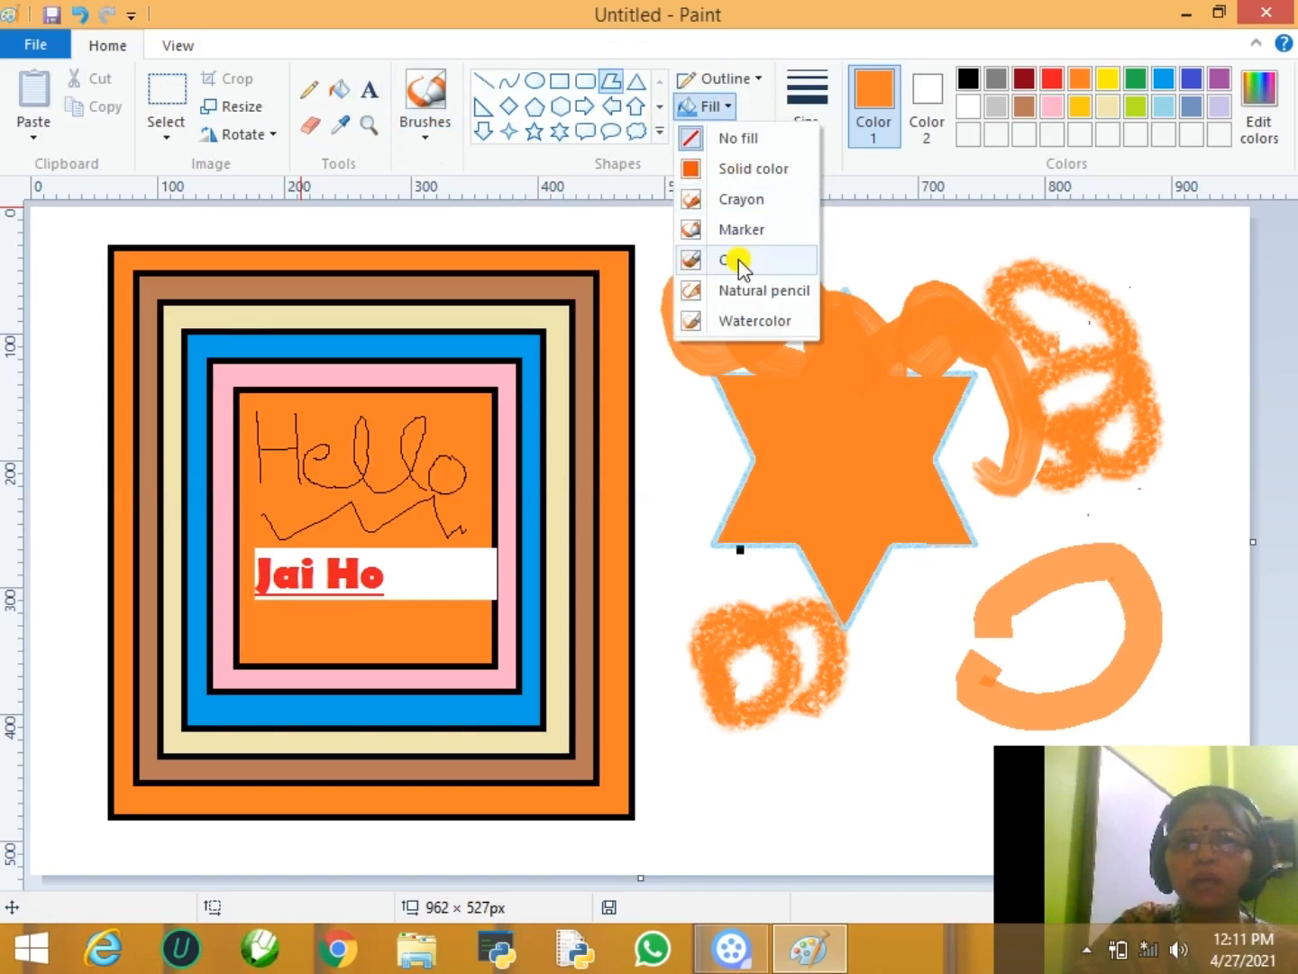
click(744, 238)
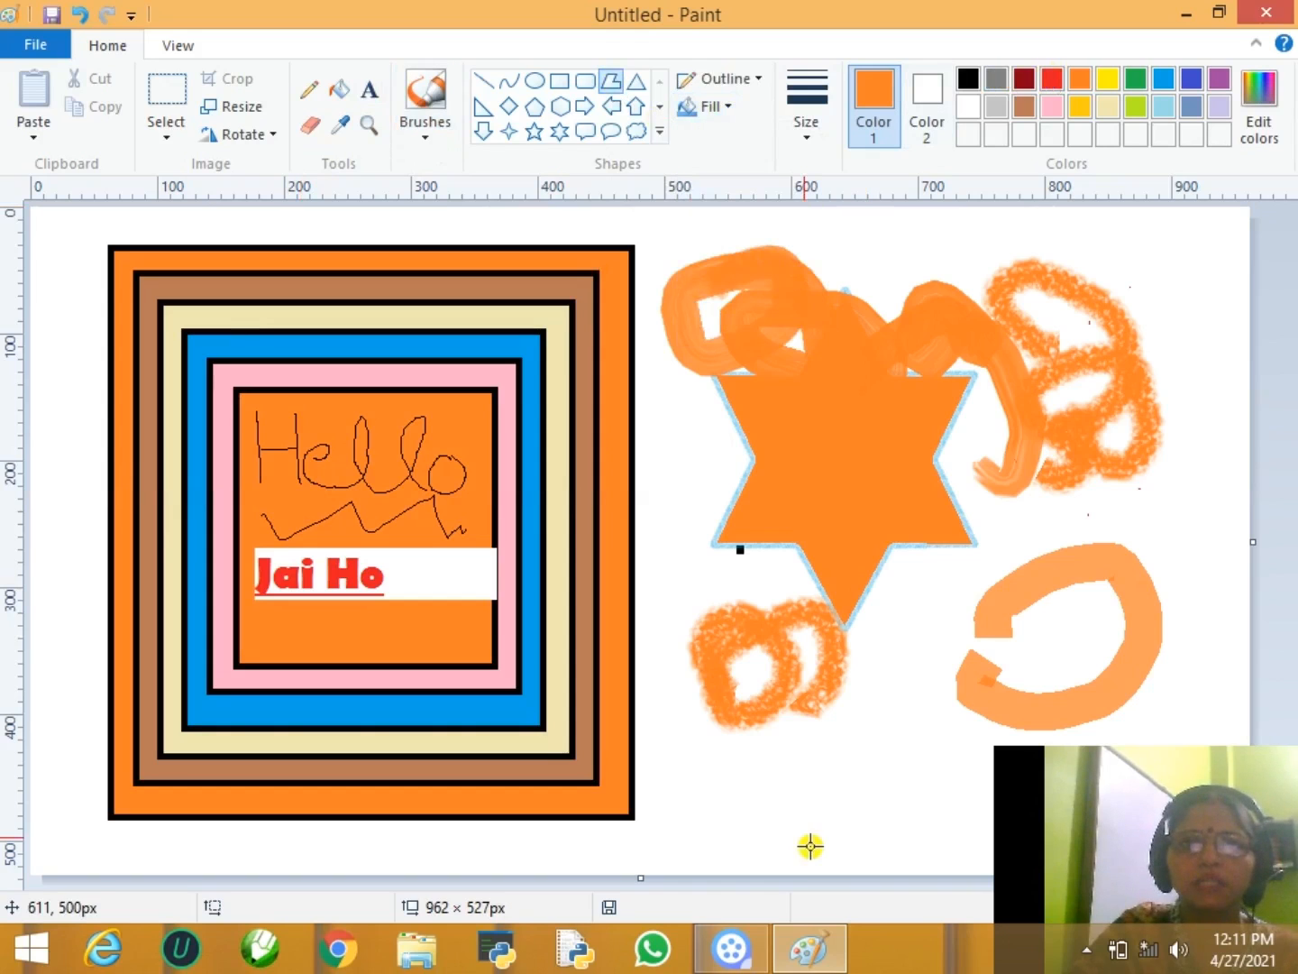
drag(680, 741, 832, 834)
click(850, 741)
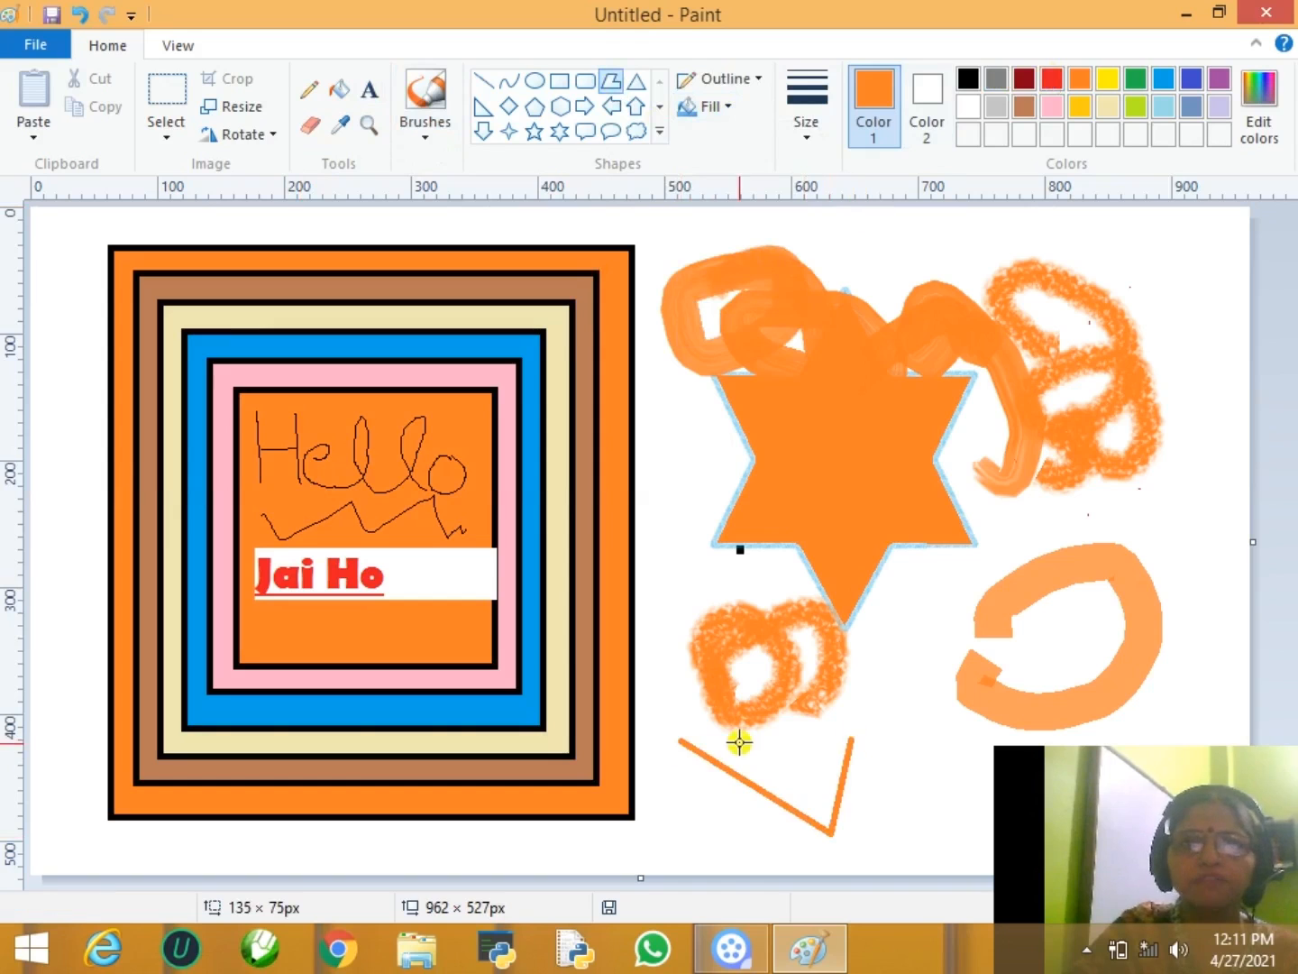
click(683, 741)
drag(786, 764, 849, 432)
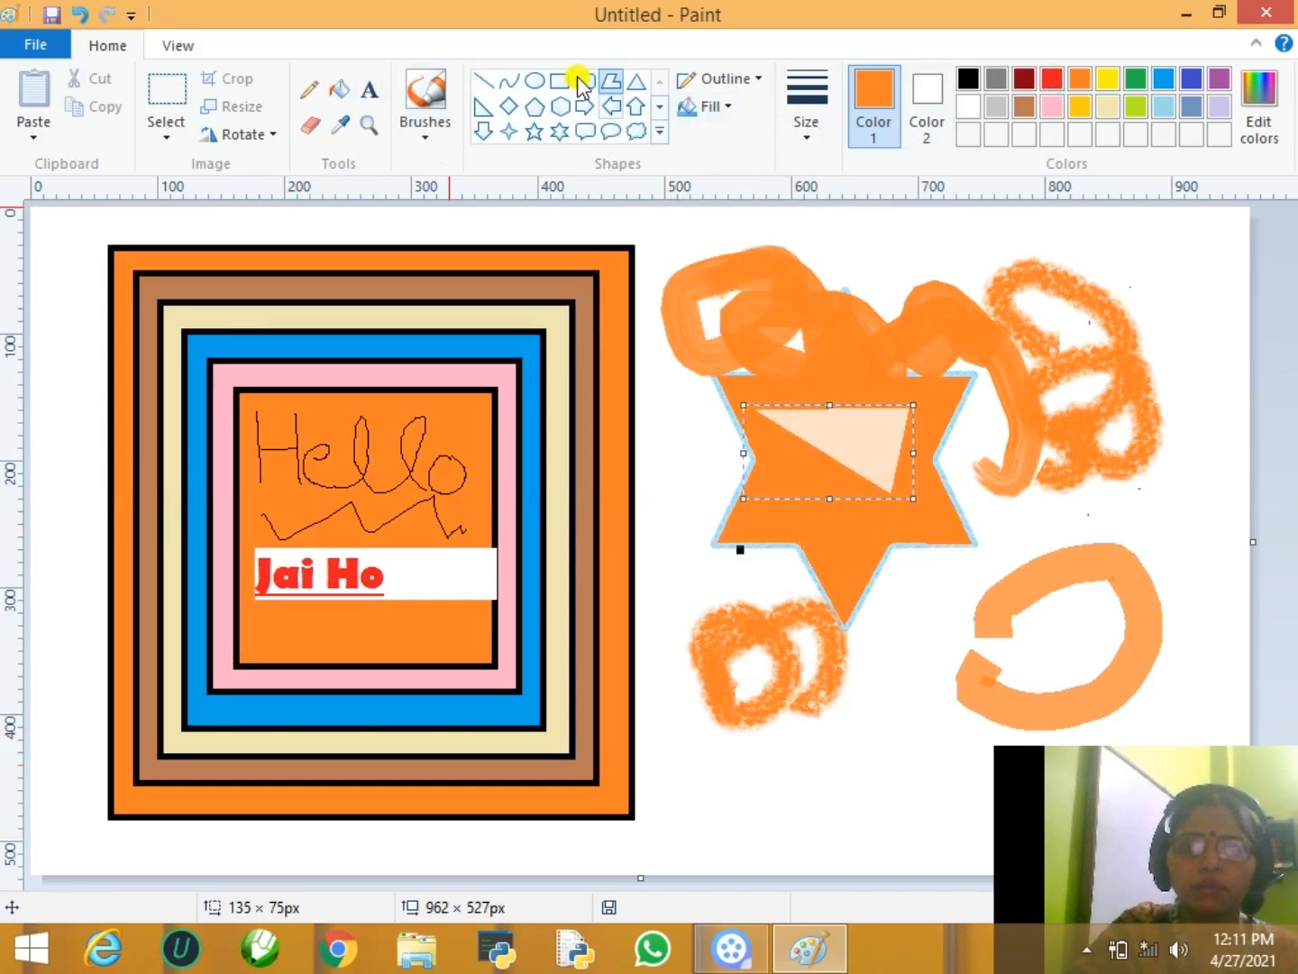
click(583, 107)
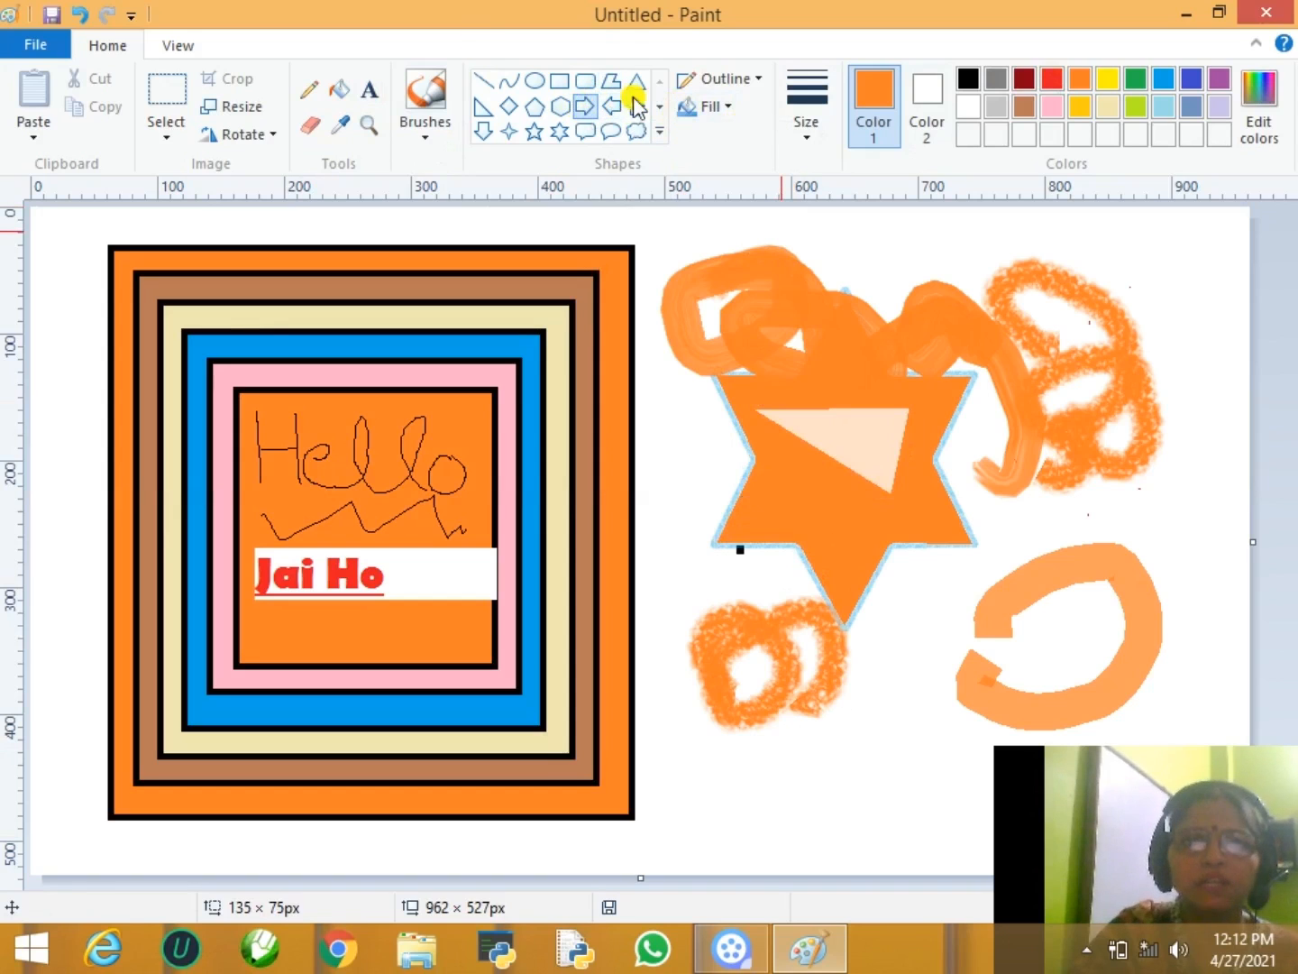
- Fill the triangle on the star and the blank canvas background with orange
click(338, 89)
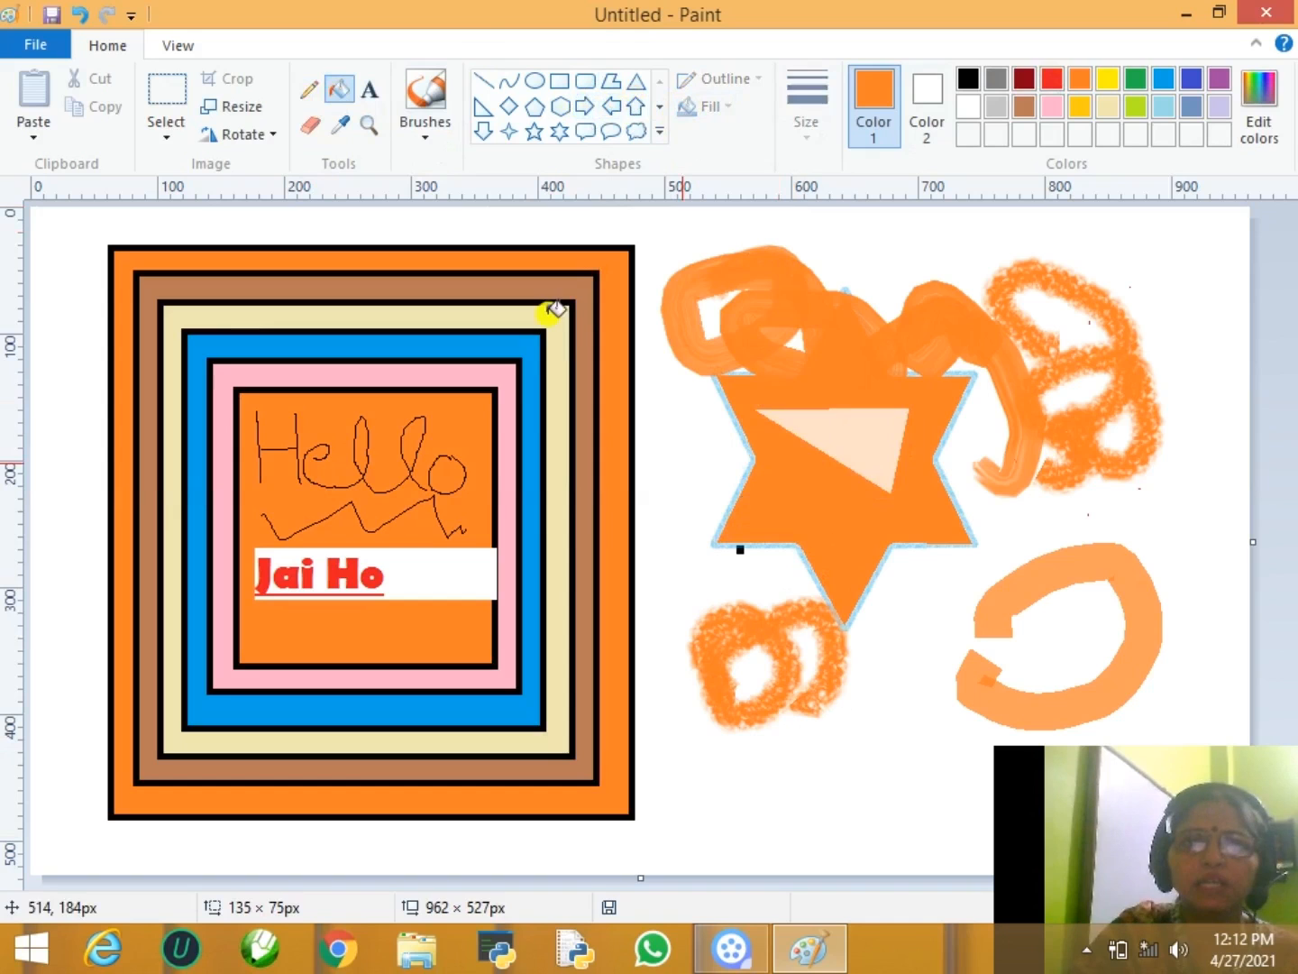
click(852, 434)
click(1070, 641)
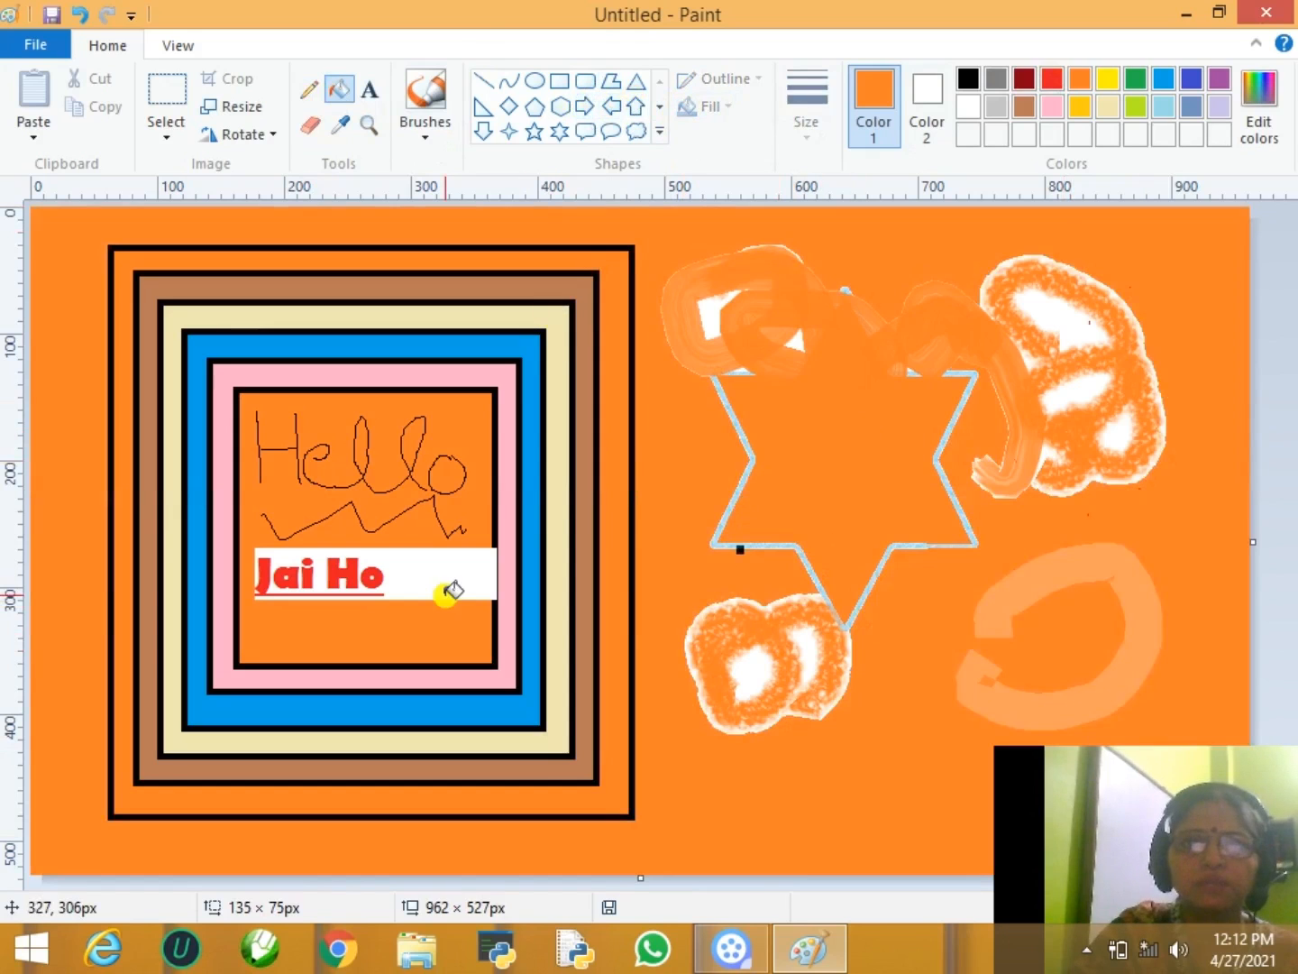
- Undo the orange fills and the triangle, and delete everything on the canvas
key(ctrl+z)
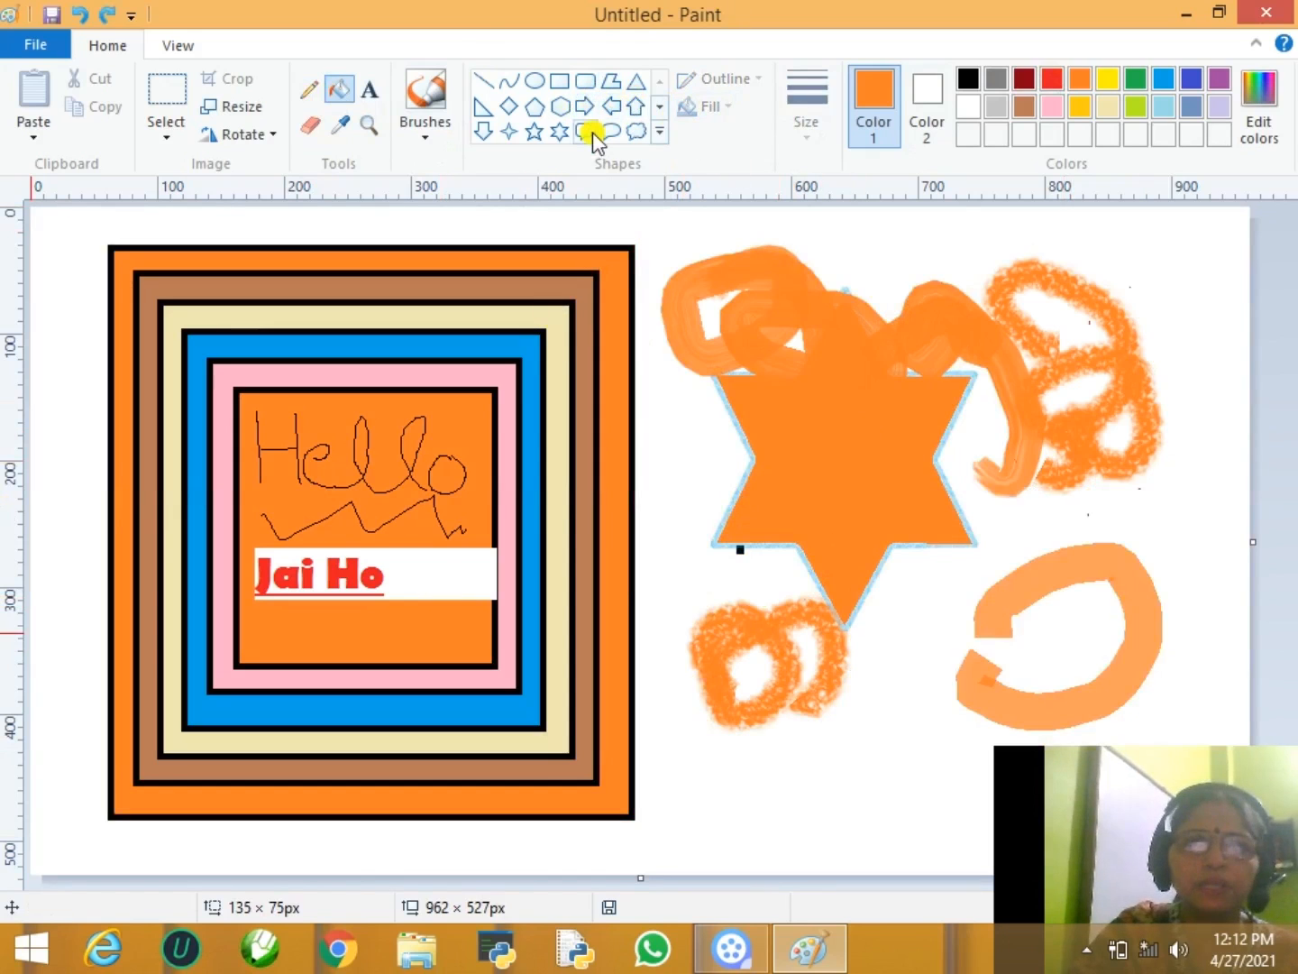
key(ctrl+a)
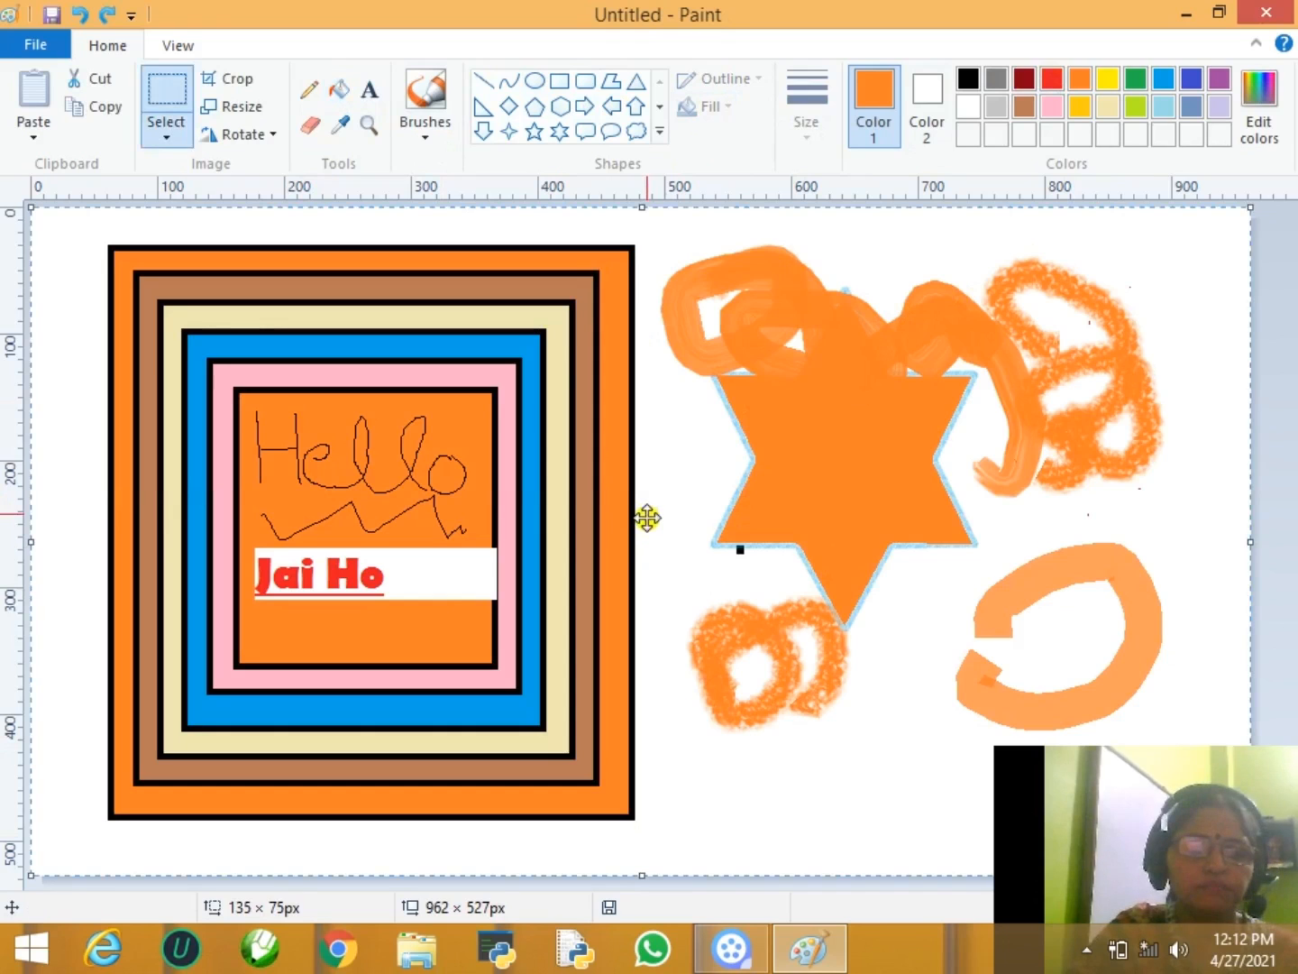
key(Delete)
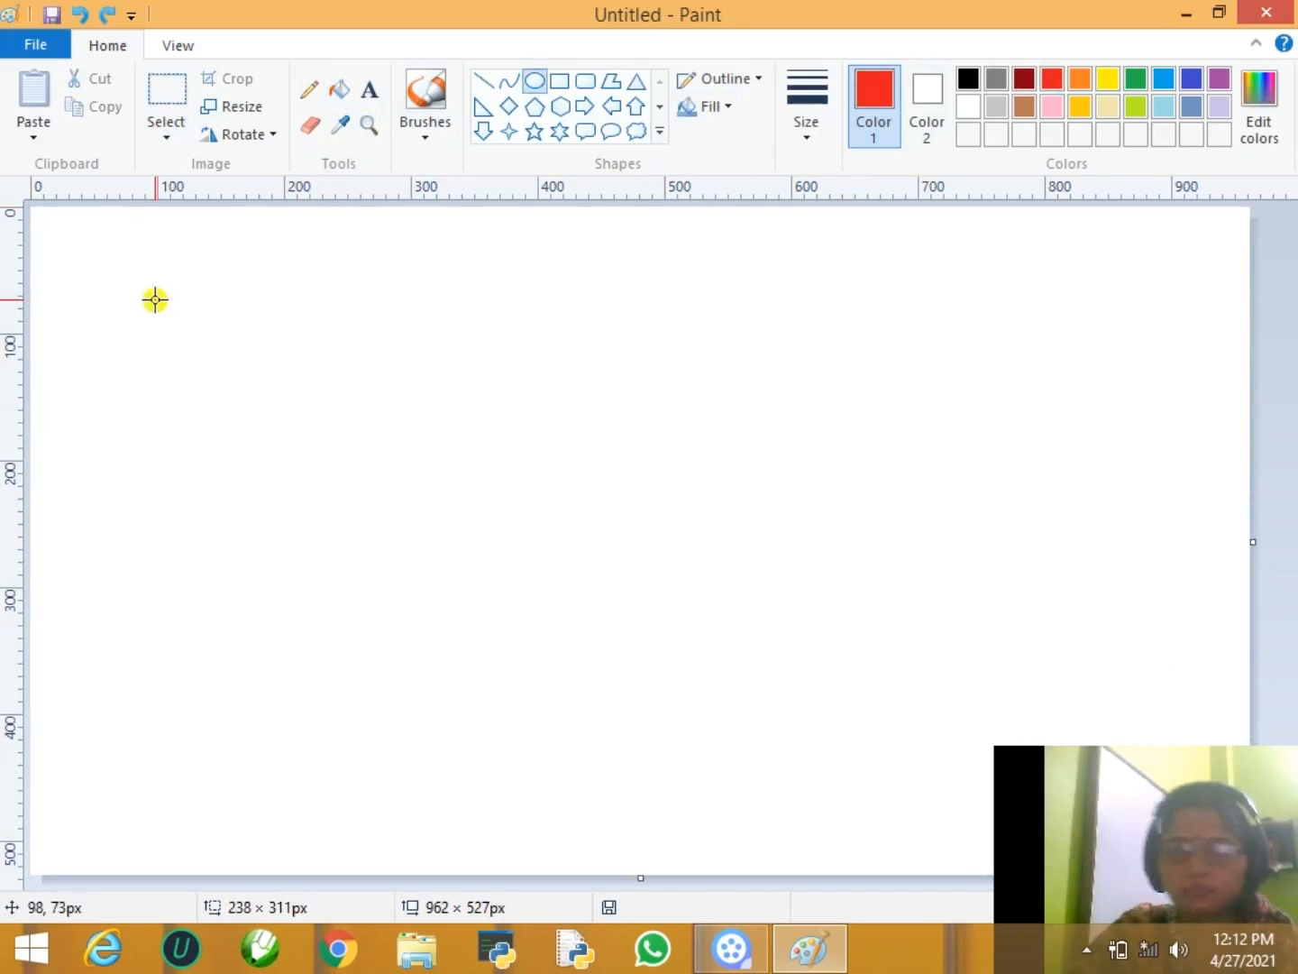
- Draw a black oval about 182 × 221 px in the upper left part of the canvas as a face outline
click(966, 81)
drag(109, 260, 336, 539)
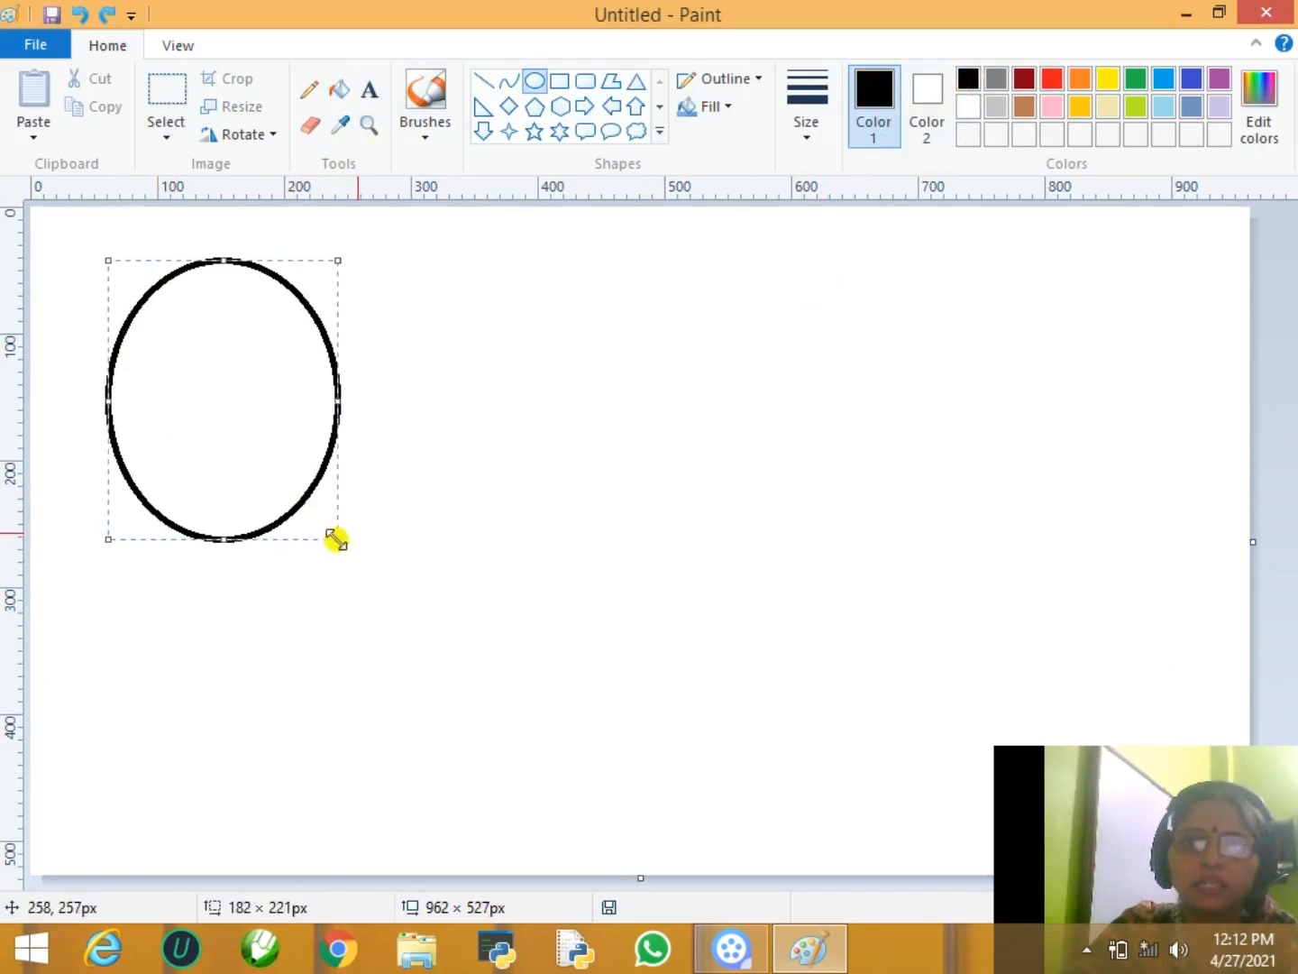
click(557, 82)
click(533, 85)
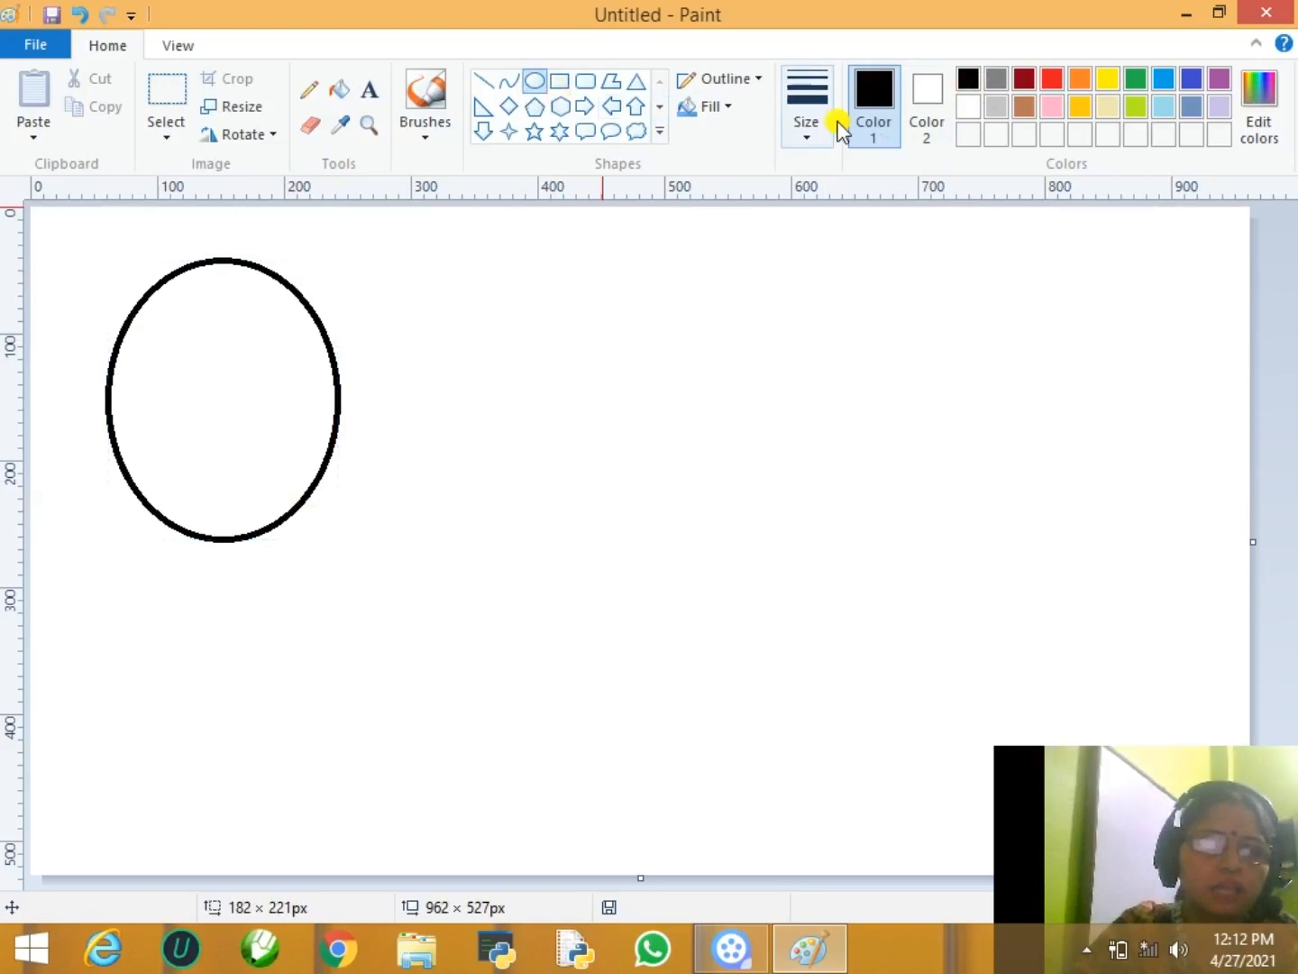
- Fill the oval face with orange
click(1100, 86)
click(1079, 81)
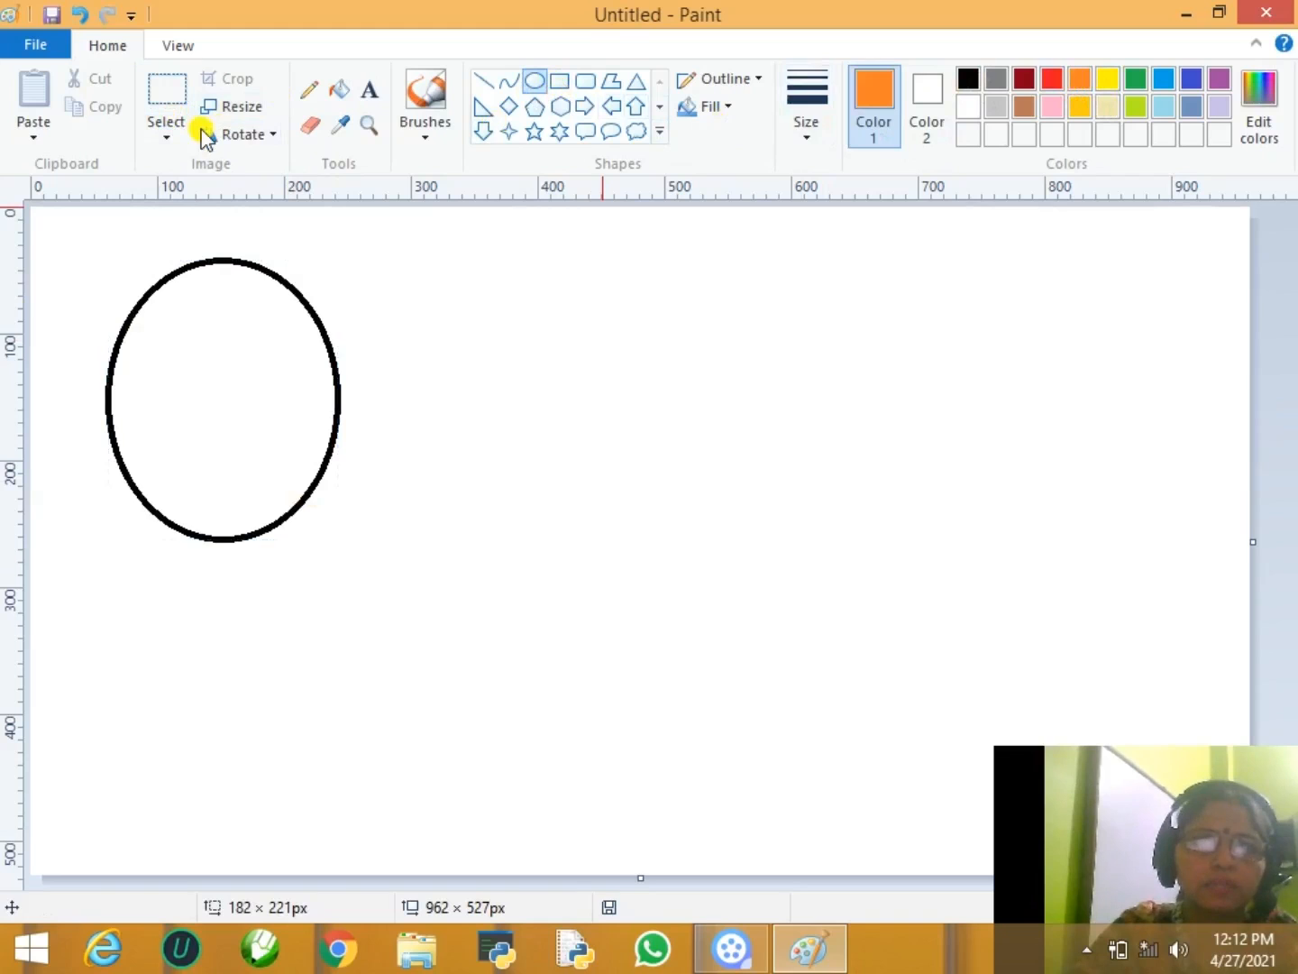
click(340, 92)
click(253, 354)
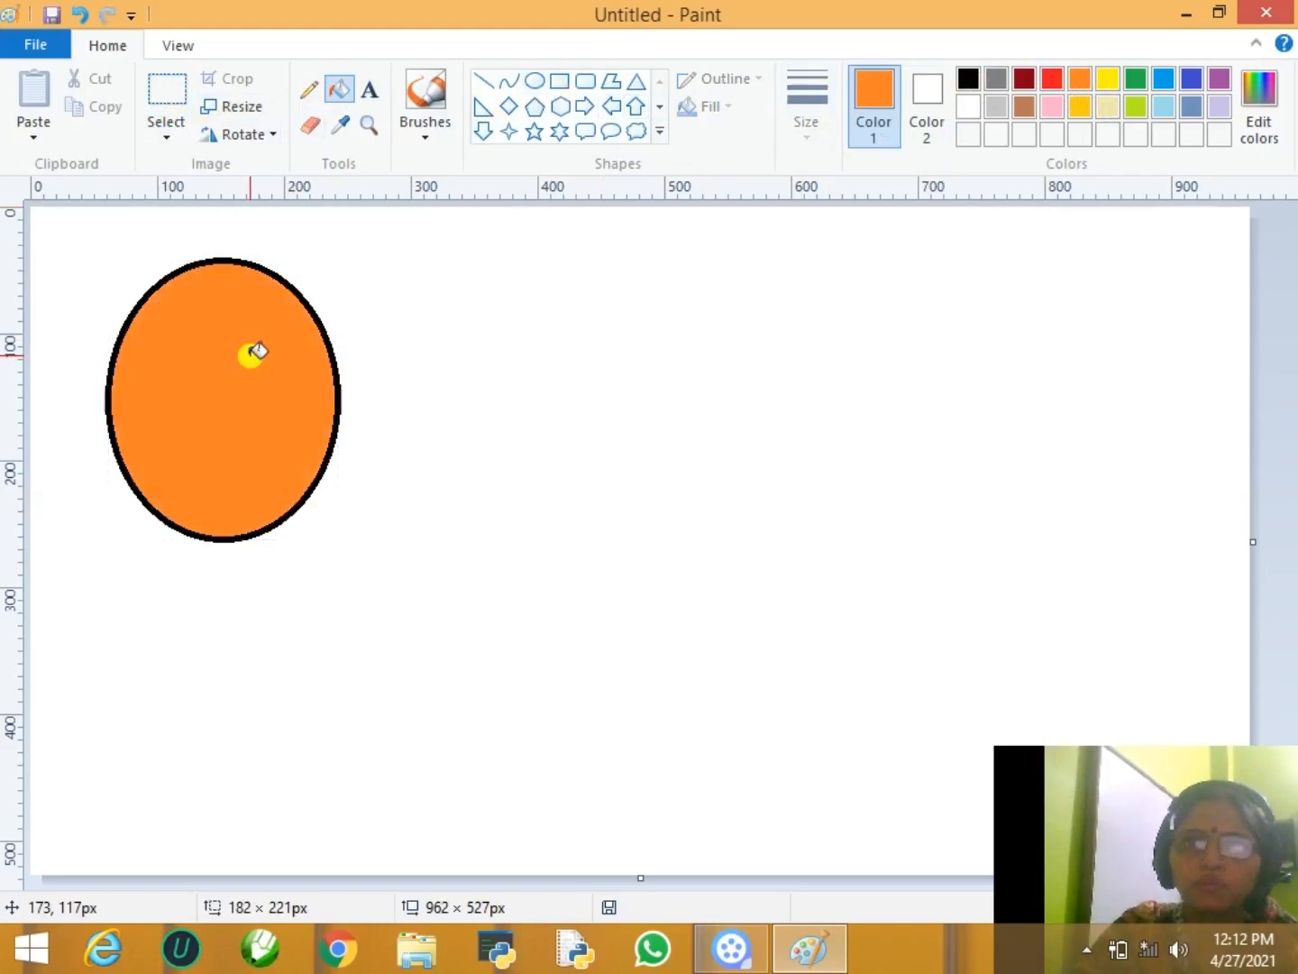
- Draw two upright black ovals as eyes on the orange face, each with a smaller oval pupil at its bottom
click(969, 80)
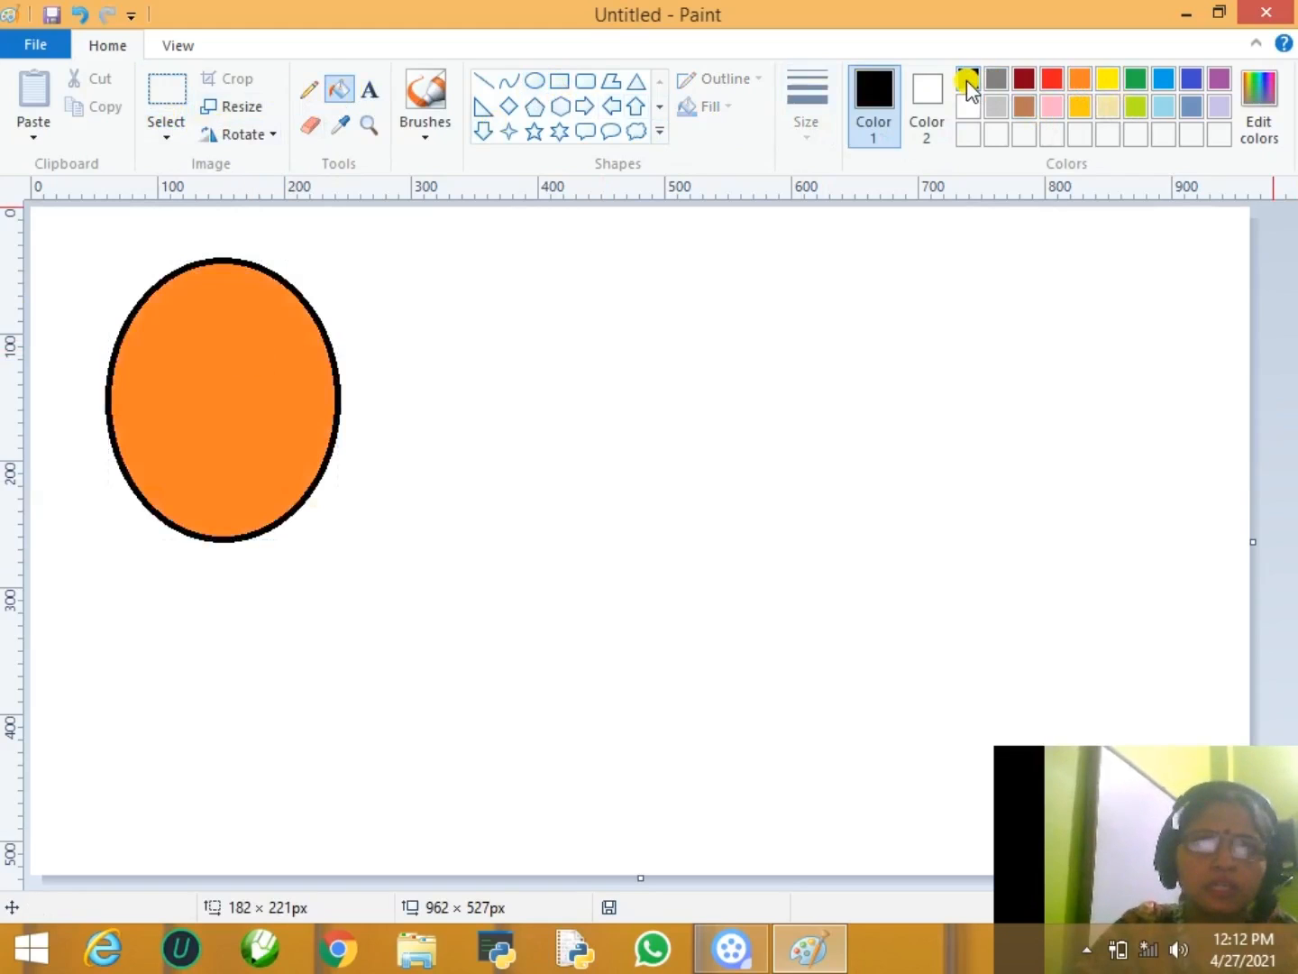
click(535, 79)
drag(179, 313, 207, 379)
click(239, 316)
drag(239, 315, 269, 377)
click(415, 374)
drag(179, 352, 261, 378)
click(694, 447)
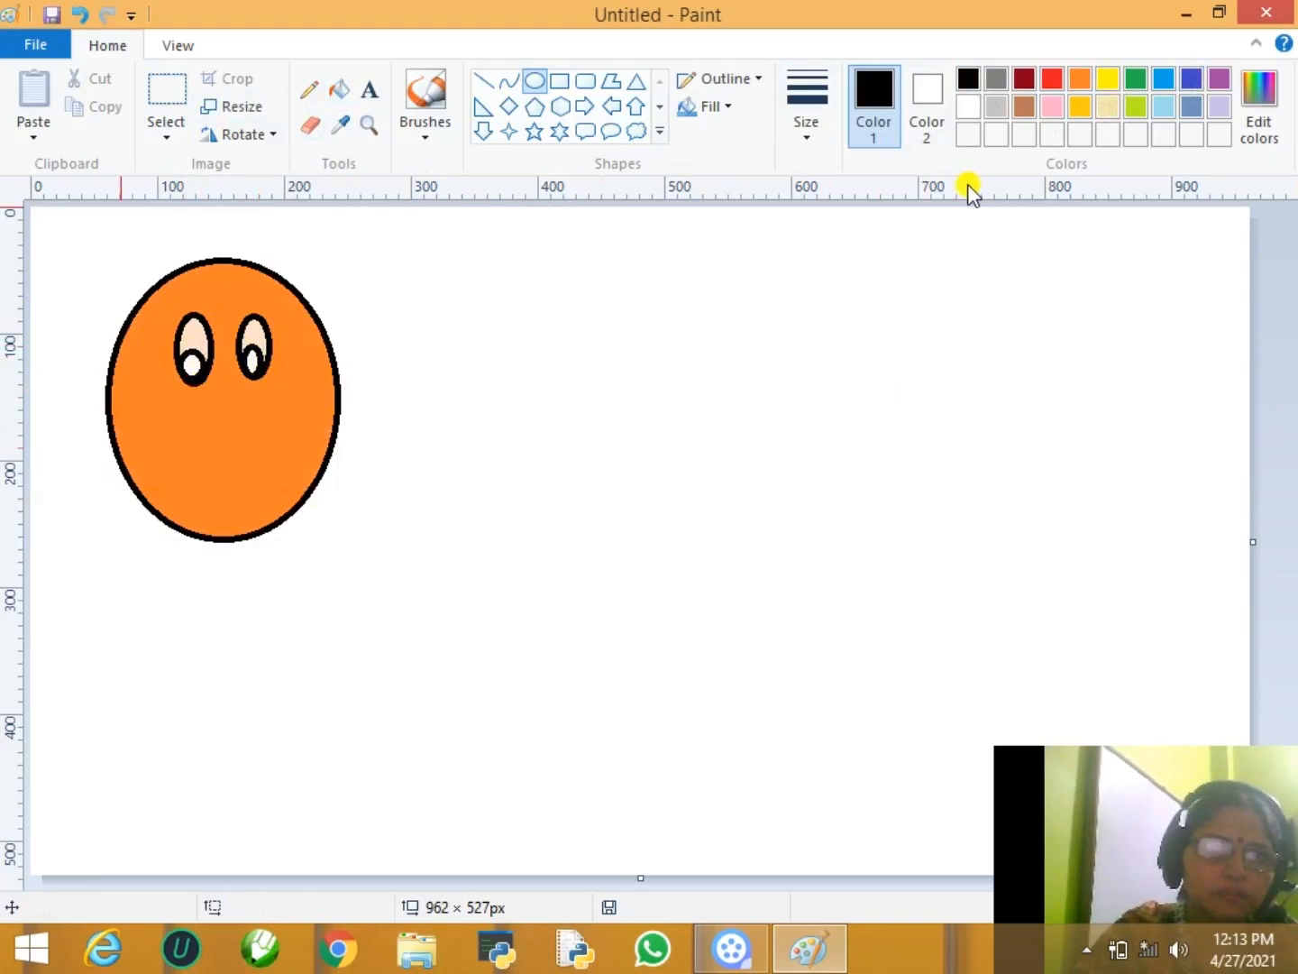
- Fill the upper parts of both eyes with white and both pupils with black
click(969, 106)
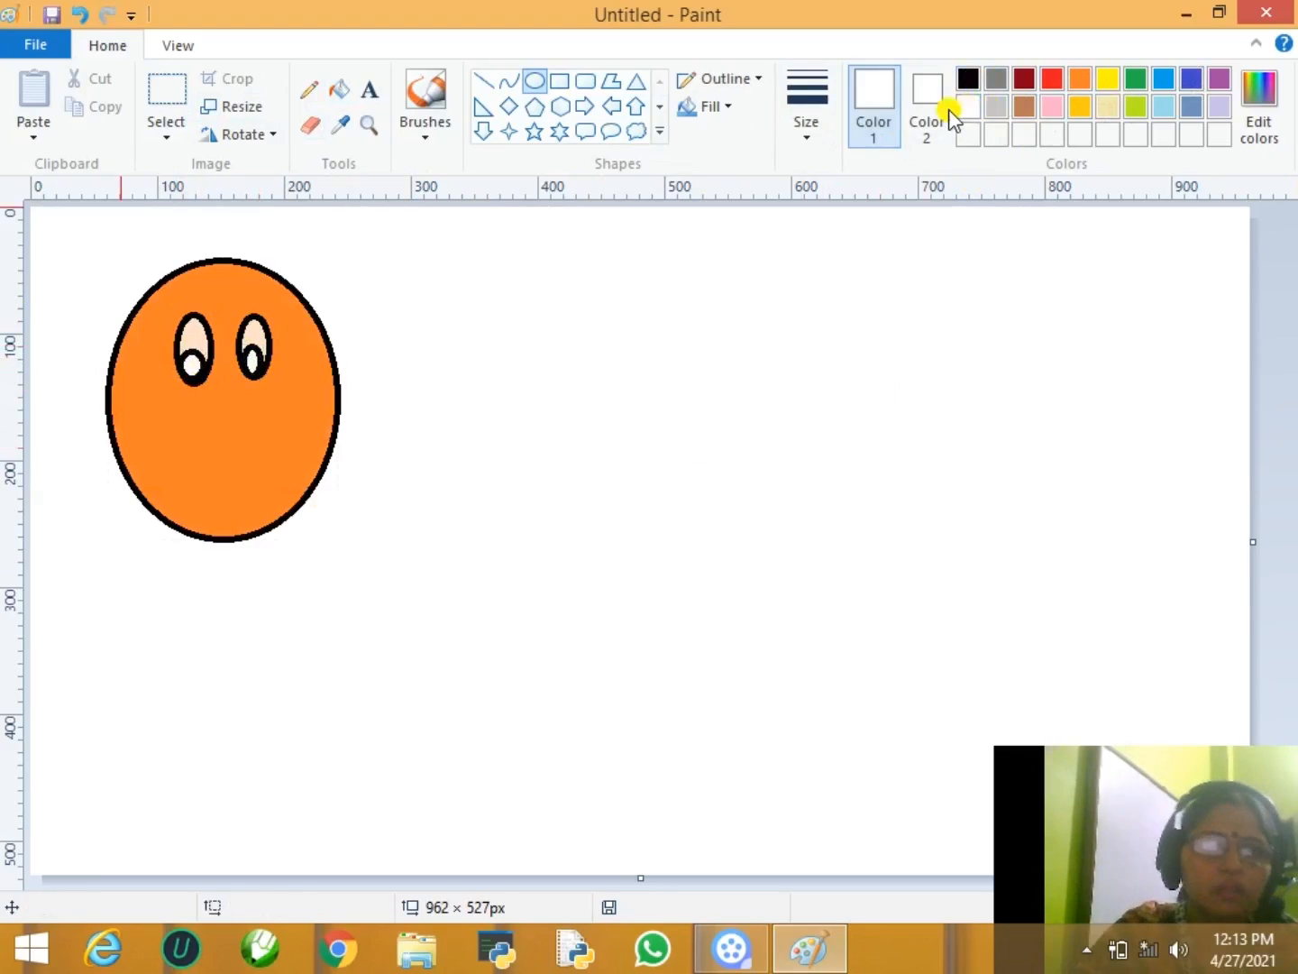
click(340, 90)
click(199, 329)
click(253, 329)
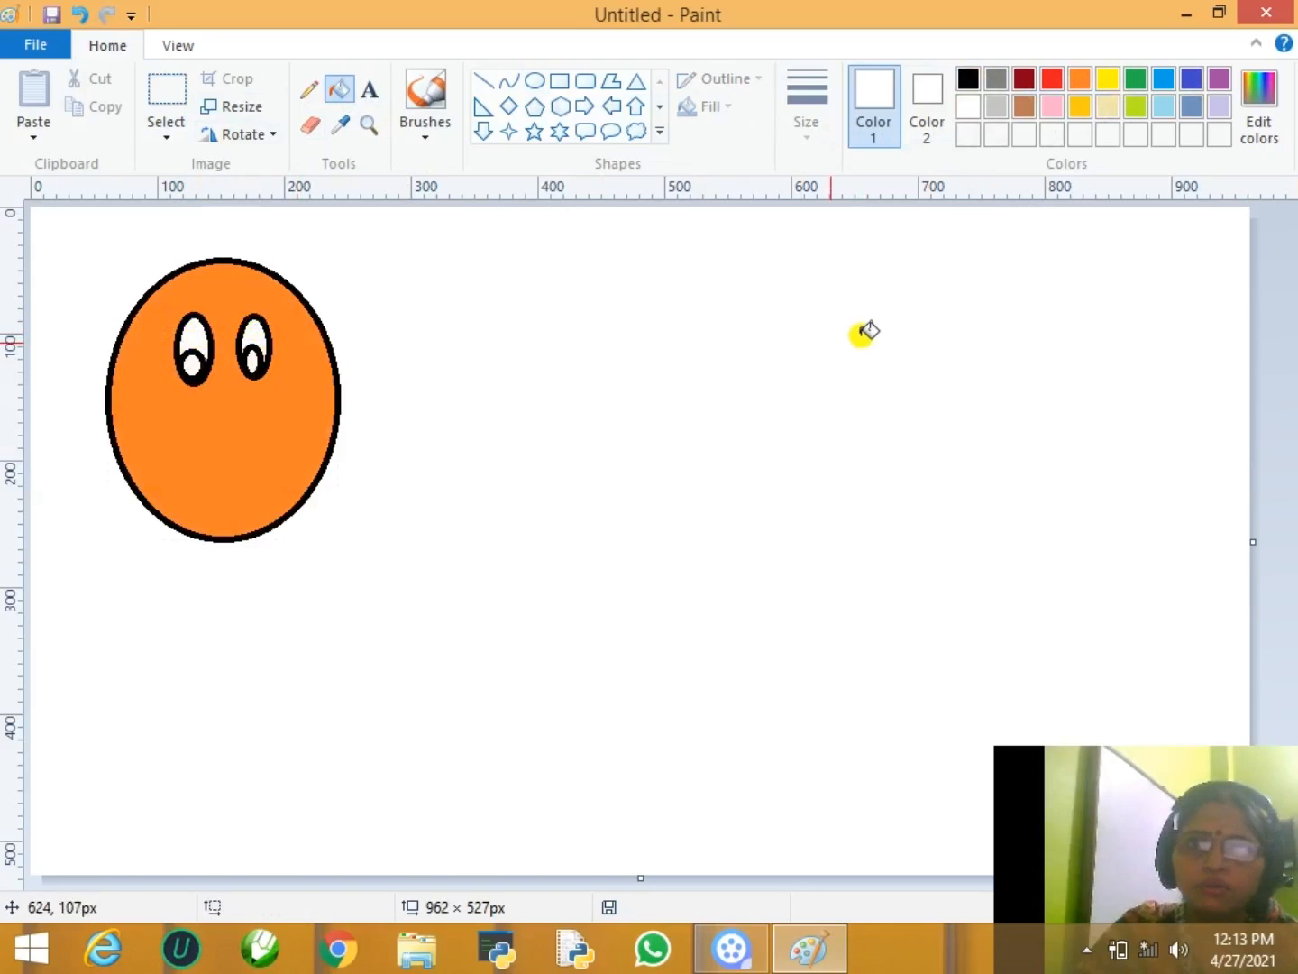
click(968, 78)
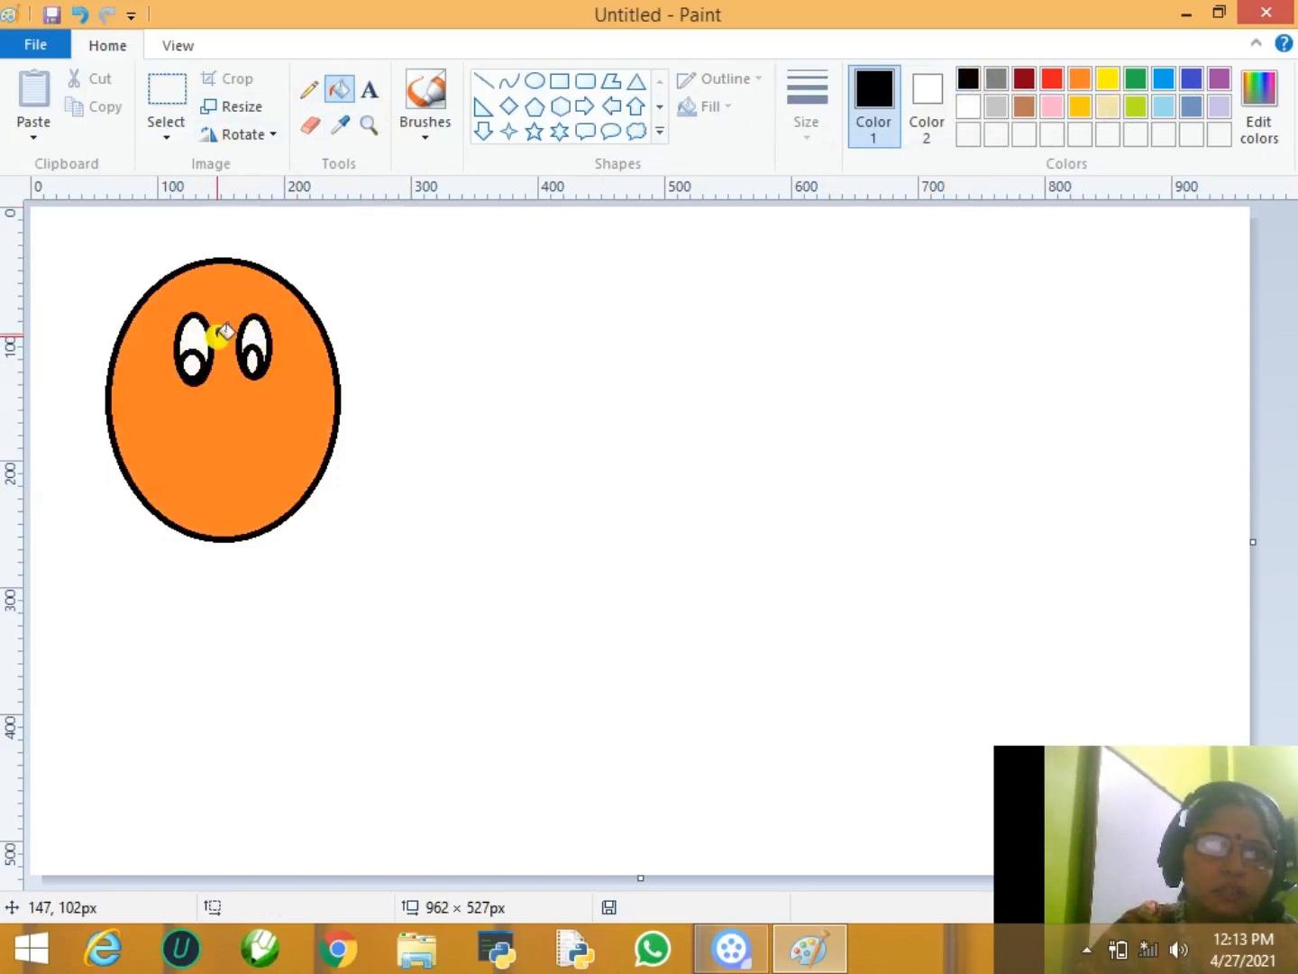
click(199, 366)
click(256, 357)
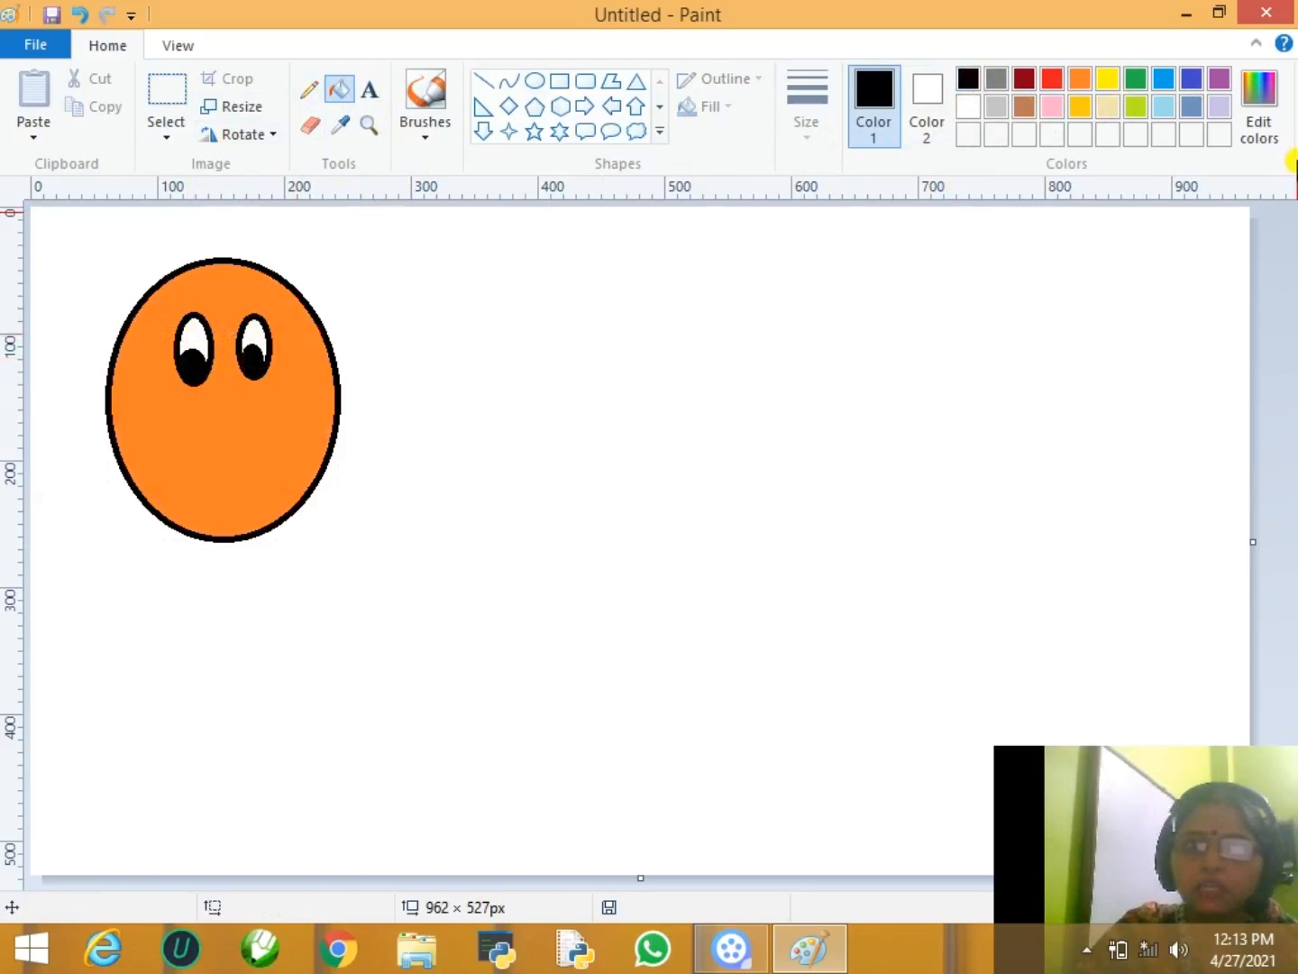
- Draw a narrow upright red oval as the nose and a flat red oval as the mouth on the face
click(534, 82)
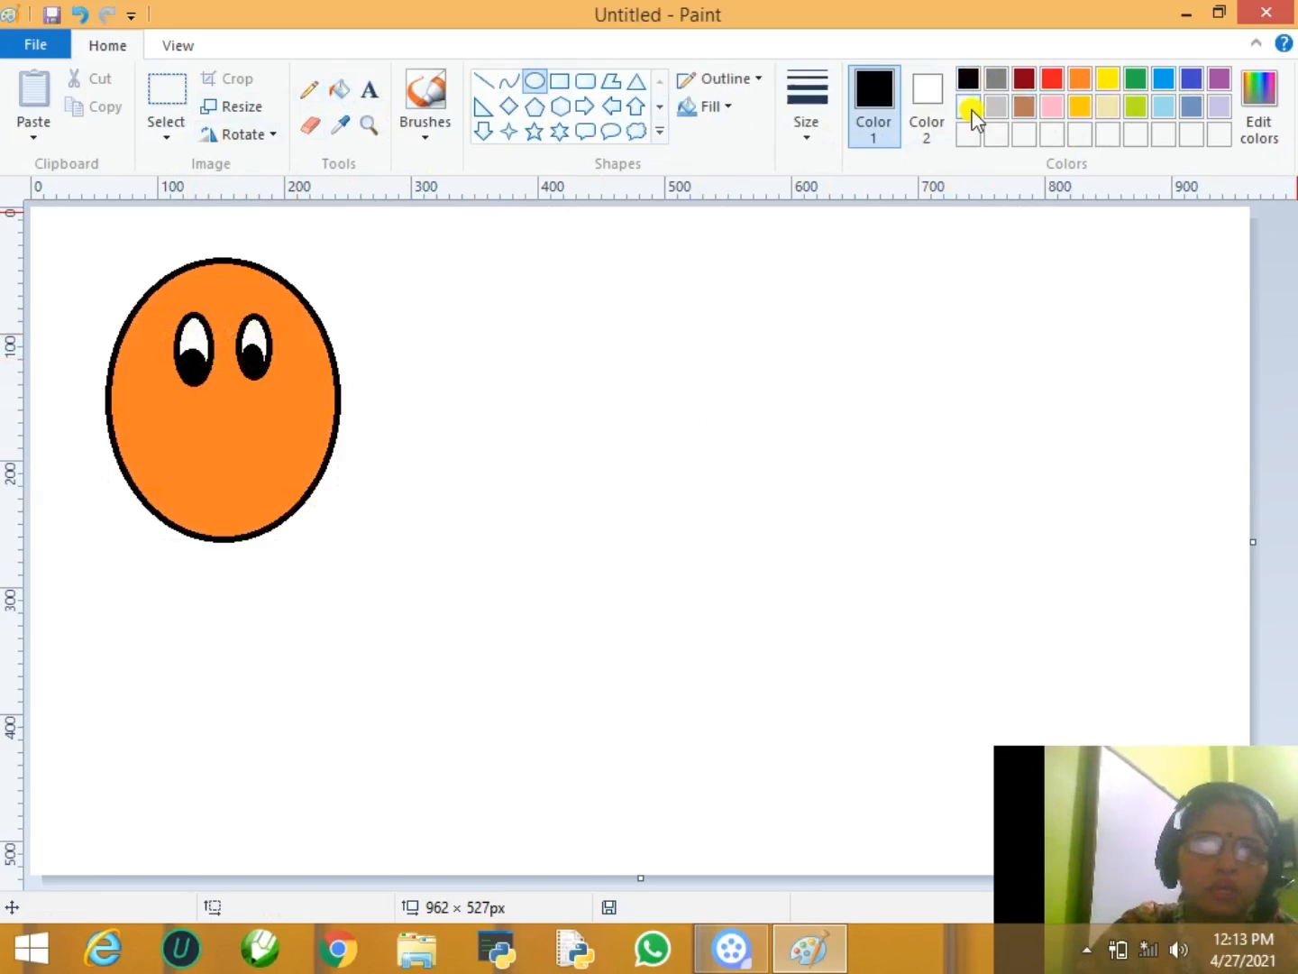
click(1052, 78)
mouse_move(216, 399)
mouse_down()
mouse_move(237, 450)
mouse_move(215, 493)
mouse_move(274, 500)
mouse_up()
click(502, 595)
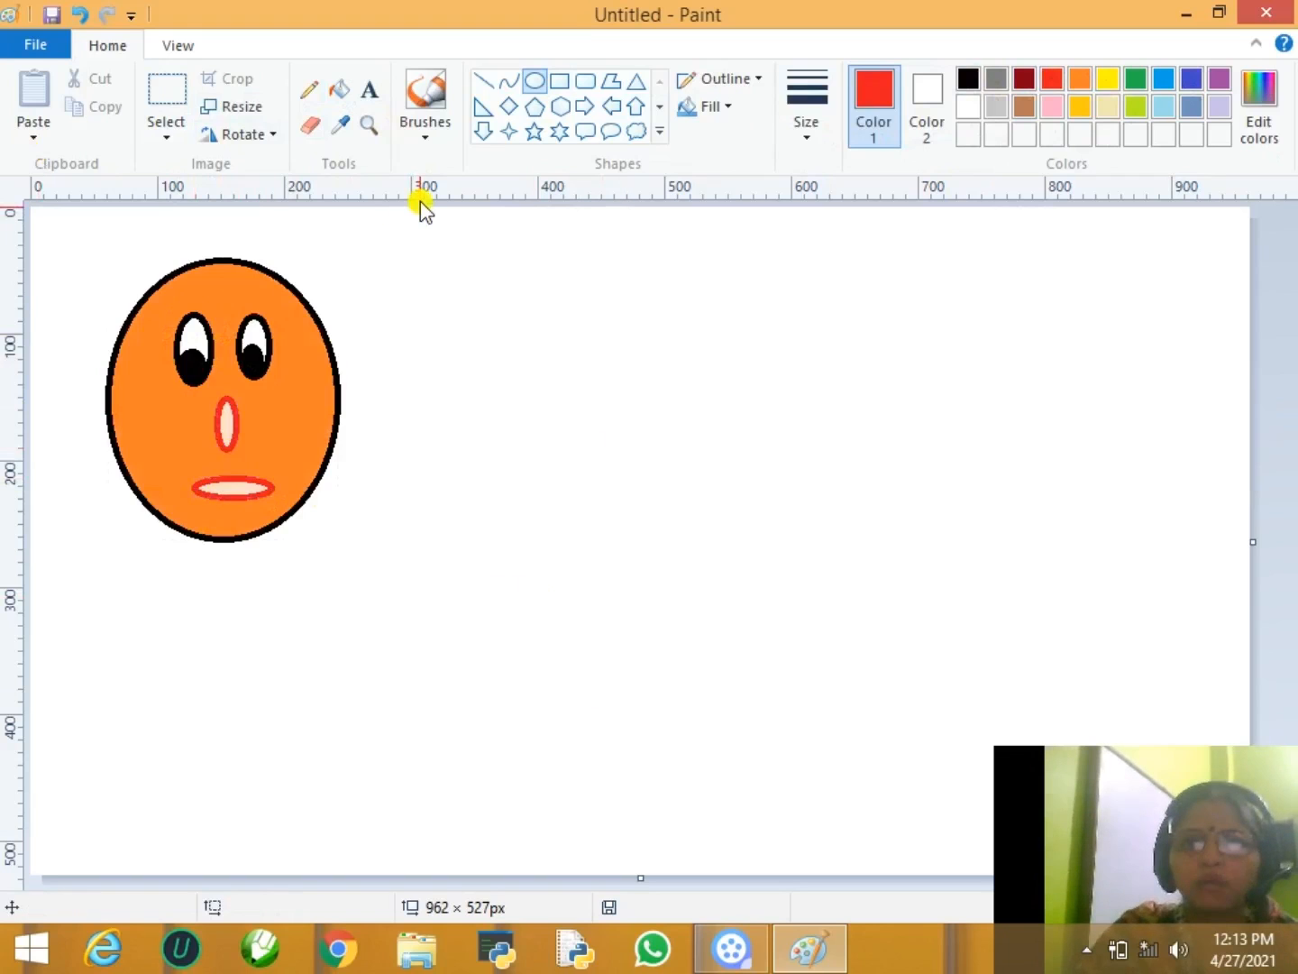
- Turn Transparent selection off and on again, and select the whole face with a rectangle about 244 × 272 px
click(168, 142)
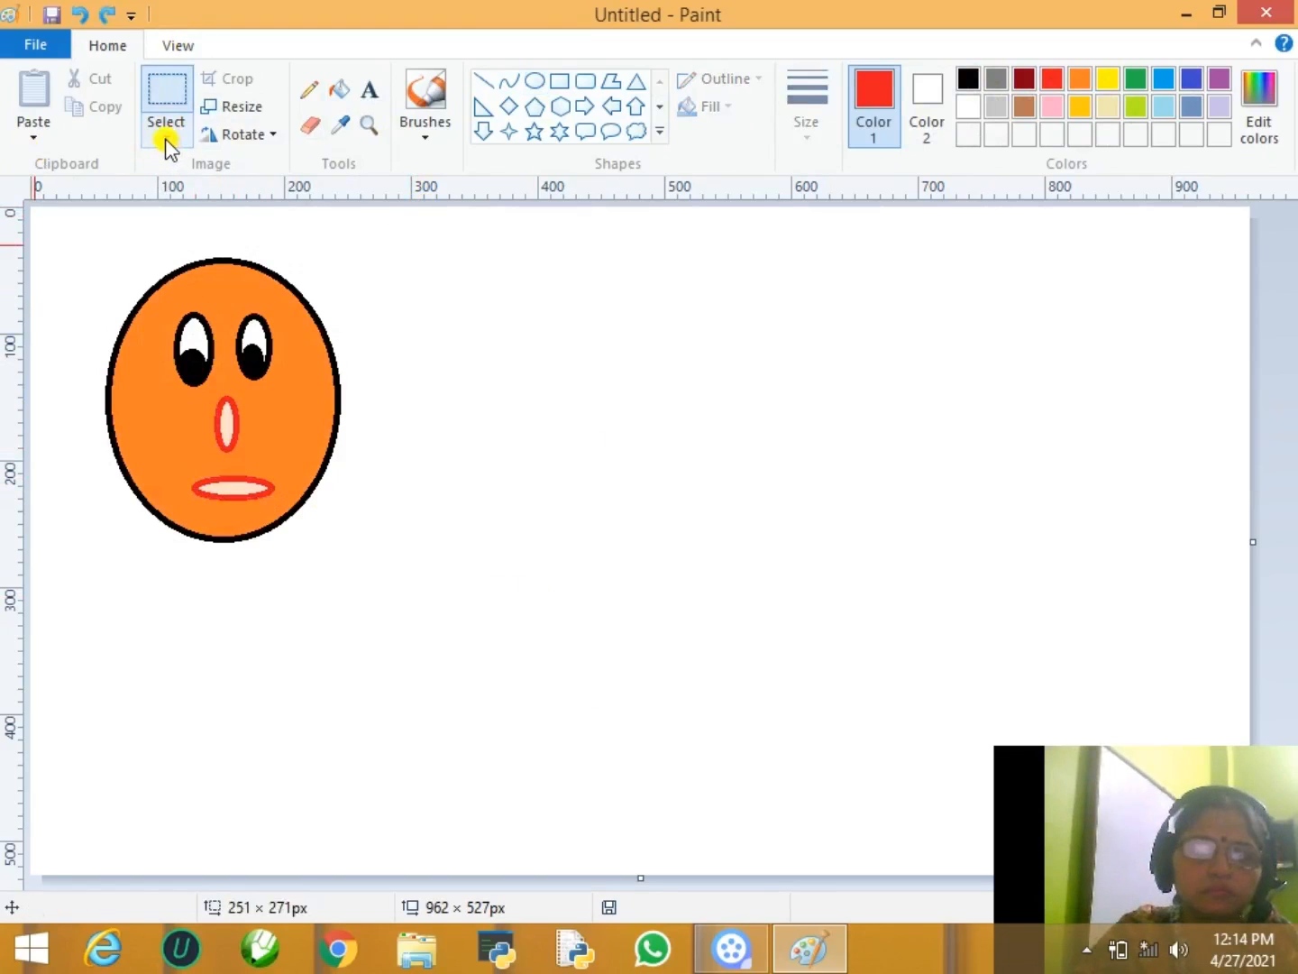
click(166, 142)
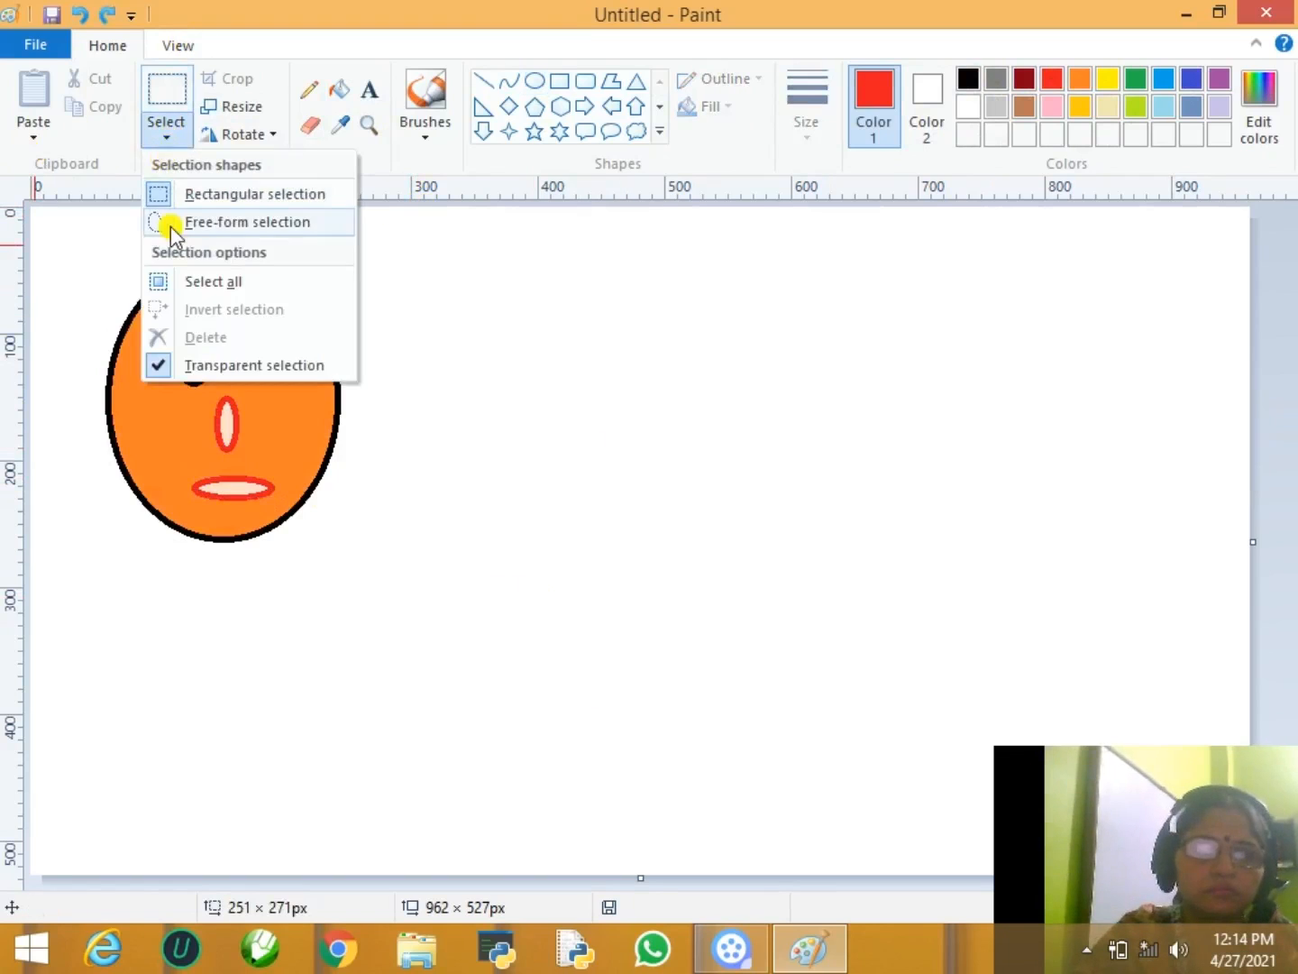
click(221, 365)
click(168, 141)
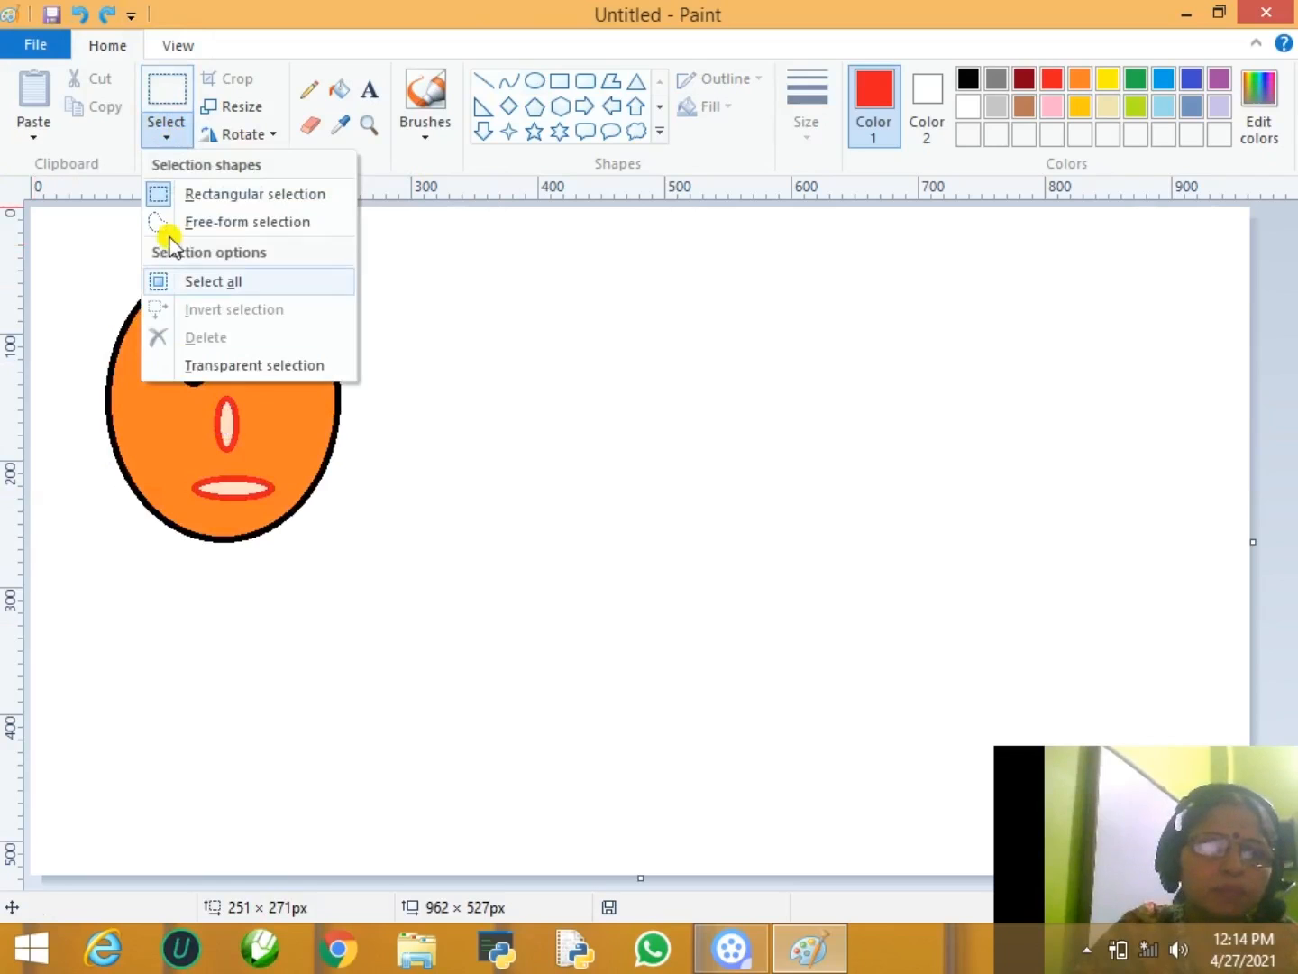
click(186, 364)
drag(71, 225, 380, 568)
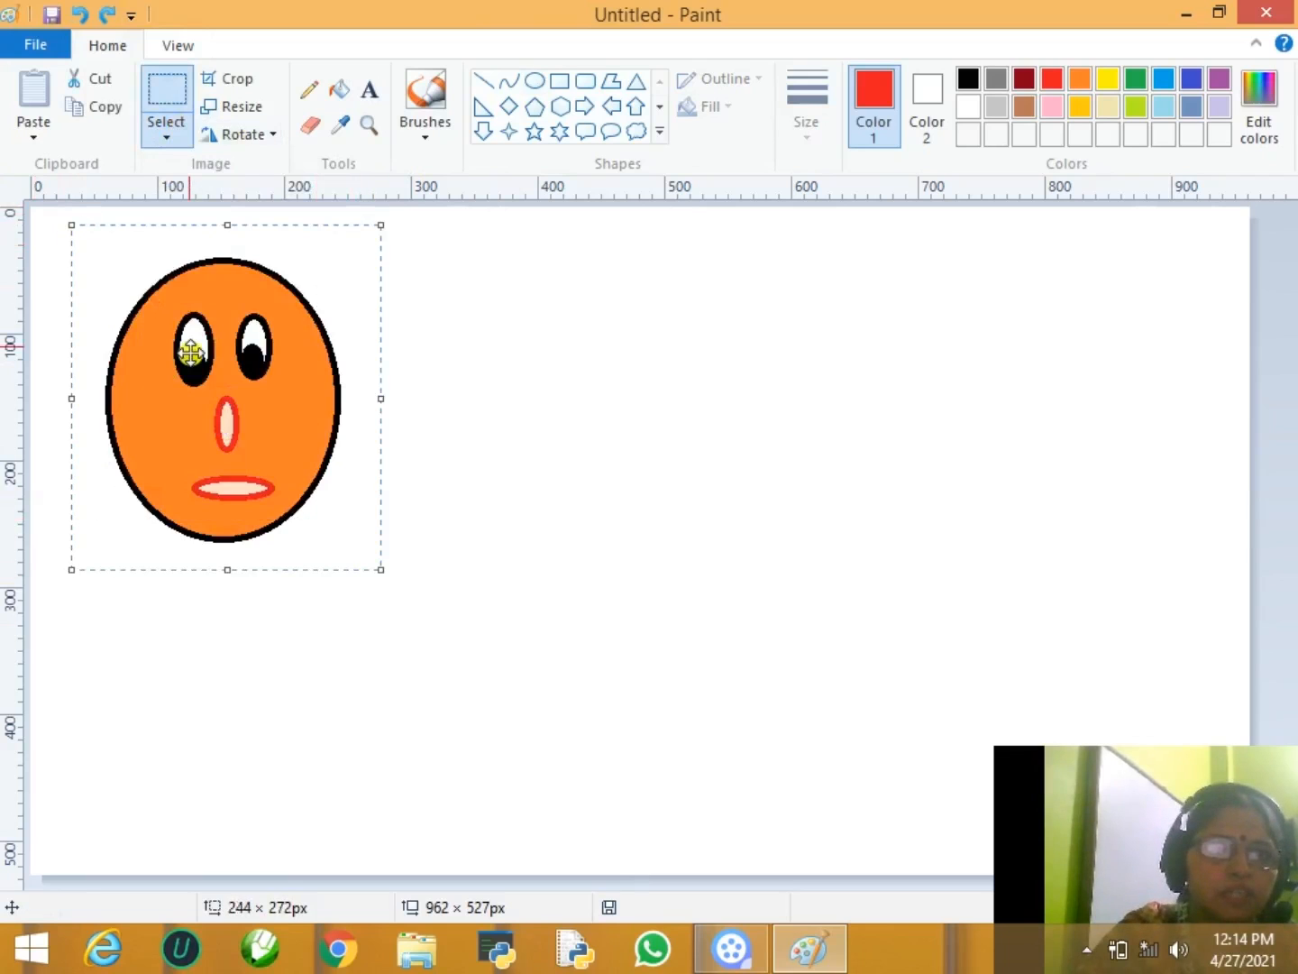
- Sweep the selected face around the canvas so it leaves trails of overlapping copies, ending in the lower part of the canvas
mouse_move(192, 342)
mouse_down()
mouse_move(239, 492)
mouse_move(369, 408)
mouse_move(441, 534)
mouse_move(572, 526)
mouse_move(873, 400)
mouse_move(904, 499)
mouse_move(988, 512)
mouse_move(710, 466)
mouse_move(385, 556)
mouse_move(425, 572)
mouse_move(287, 433)
mouse_move(391, 404)
mouse_move(577, 409)
mouse_move(720, 437)
mouse_move(847, 401)
mouse_move(839, 425)
mouse_move(391, 599)
mouse_move(111, 405)
mouse_move(162, 356)
mouse_move(192, 433)
mouse_move(260, 400)
mouse_move(256, 419)
mouse_move(498, 518)
mouse_move(546, 450)
mouse_up()
mouse_move(561, 475)
mouse_down()
mouse_move(563, 751)
mouse_move(309, 686)
mouse_move(396, 727)
mouse_move(391, 751)
mouse_move(525, 783)
mouse_move(702, 775)
mouse_move(764, 750)
mouse_move(423, 799)
mouse_move(415, 754)
mouse_up()
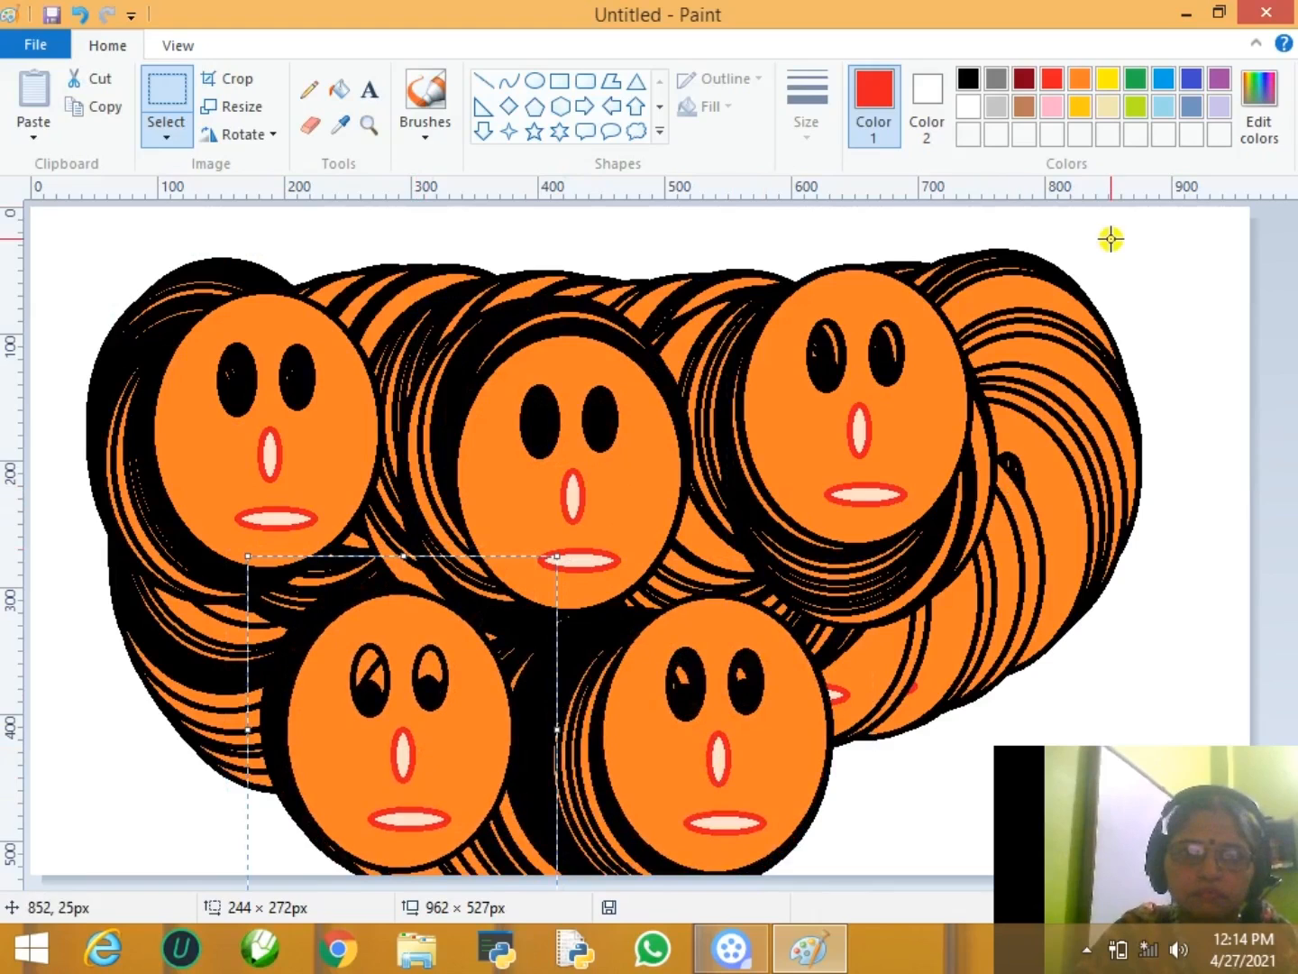
- Deselect the face and save the picture on the Desktop as a PNG file named mydrawing
click(322, 333)
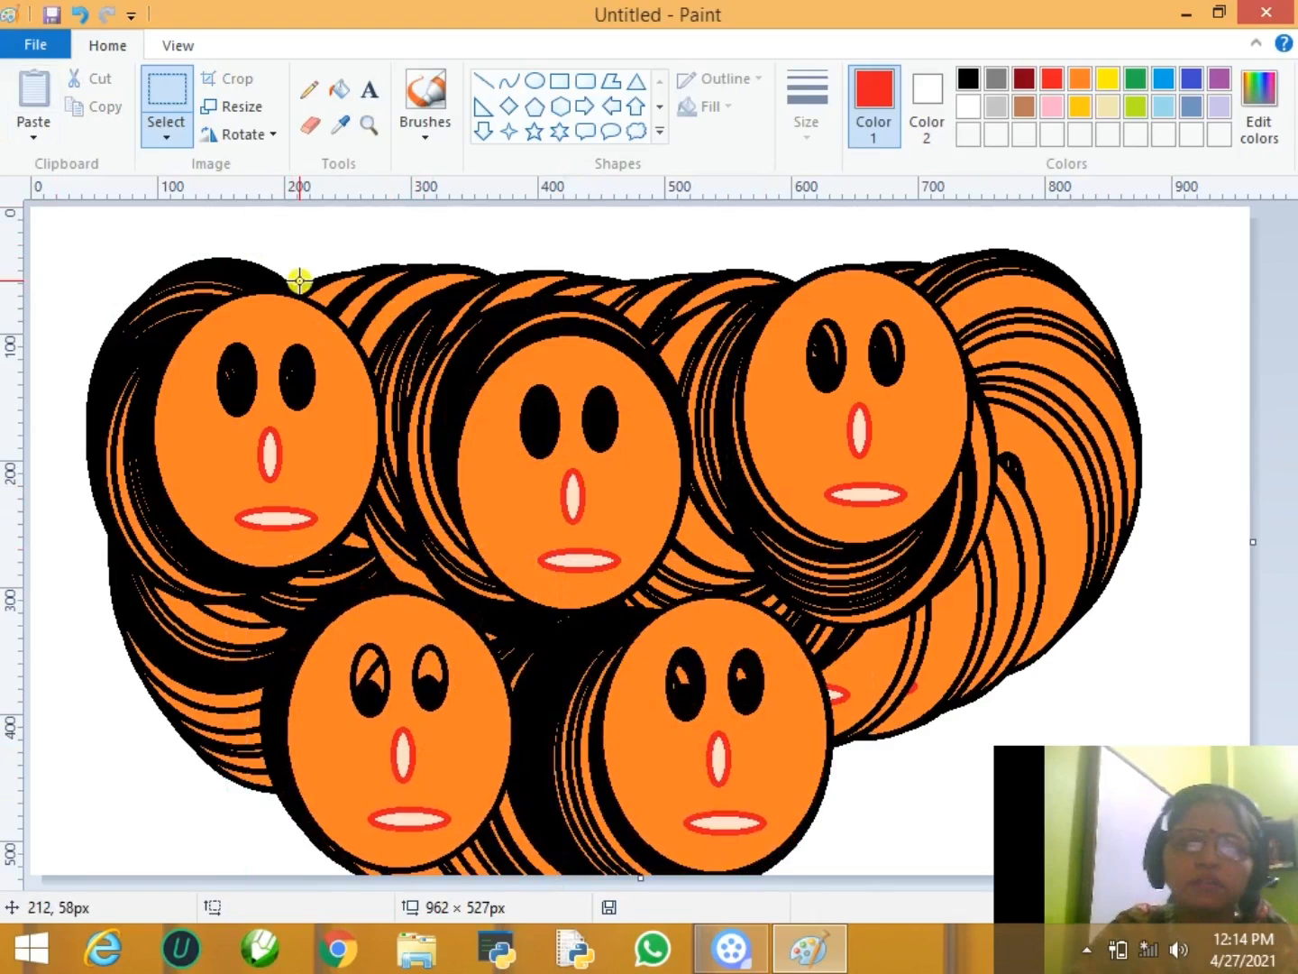
click(44, 44)
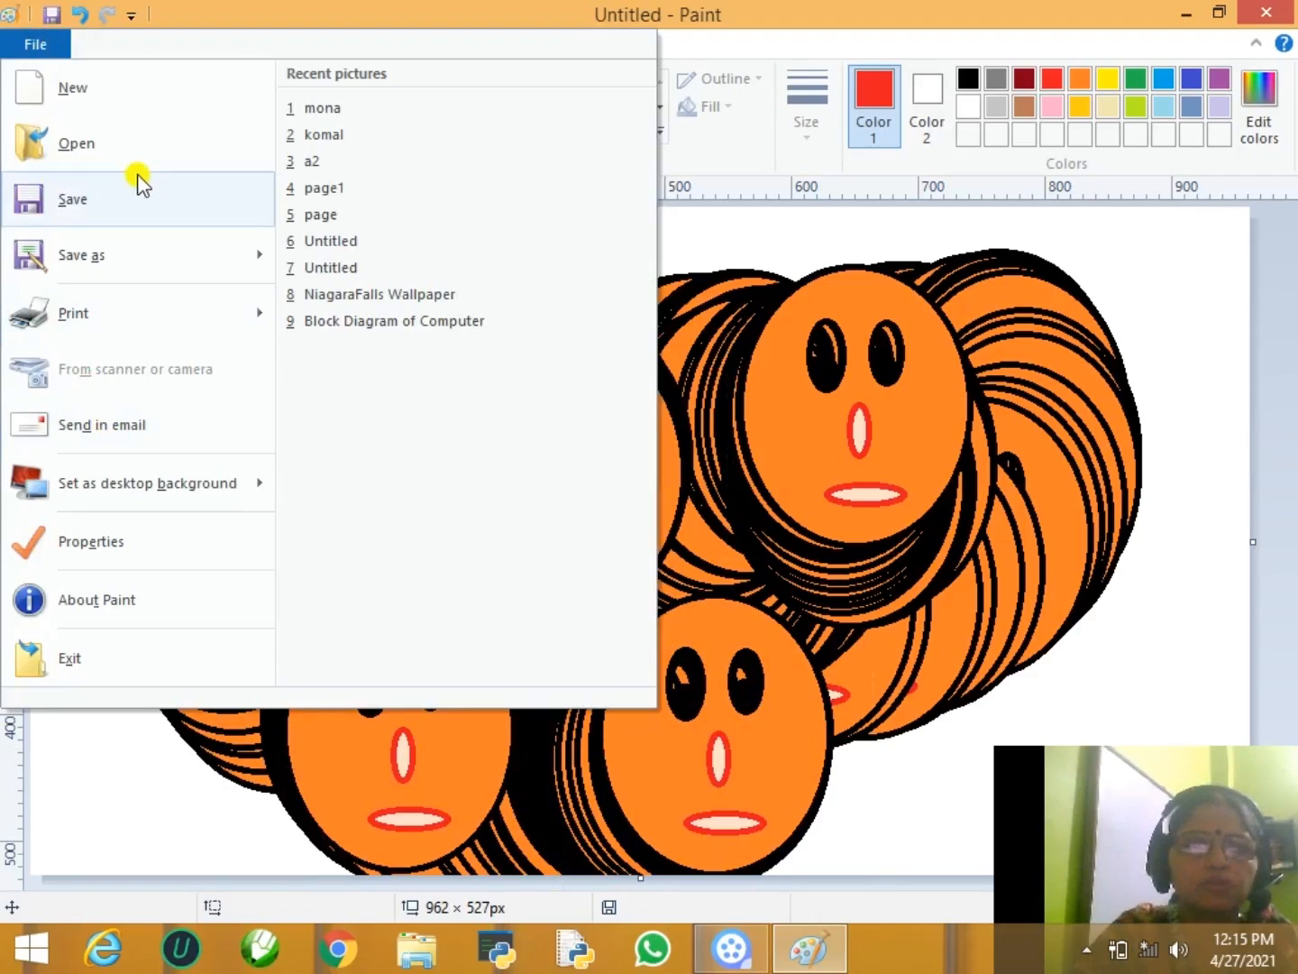
mouse_move(138, 264)
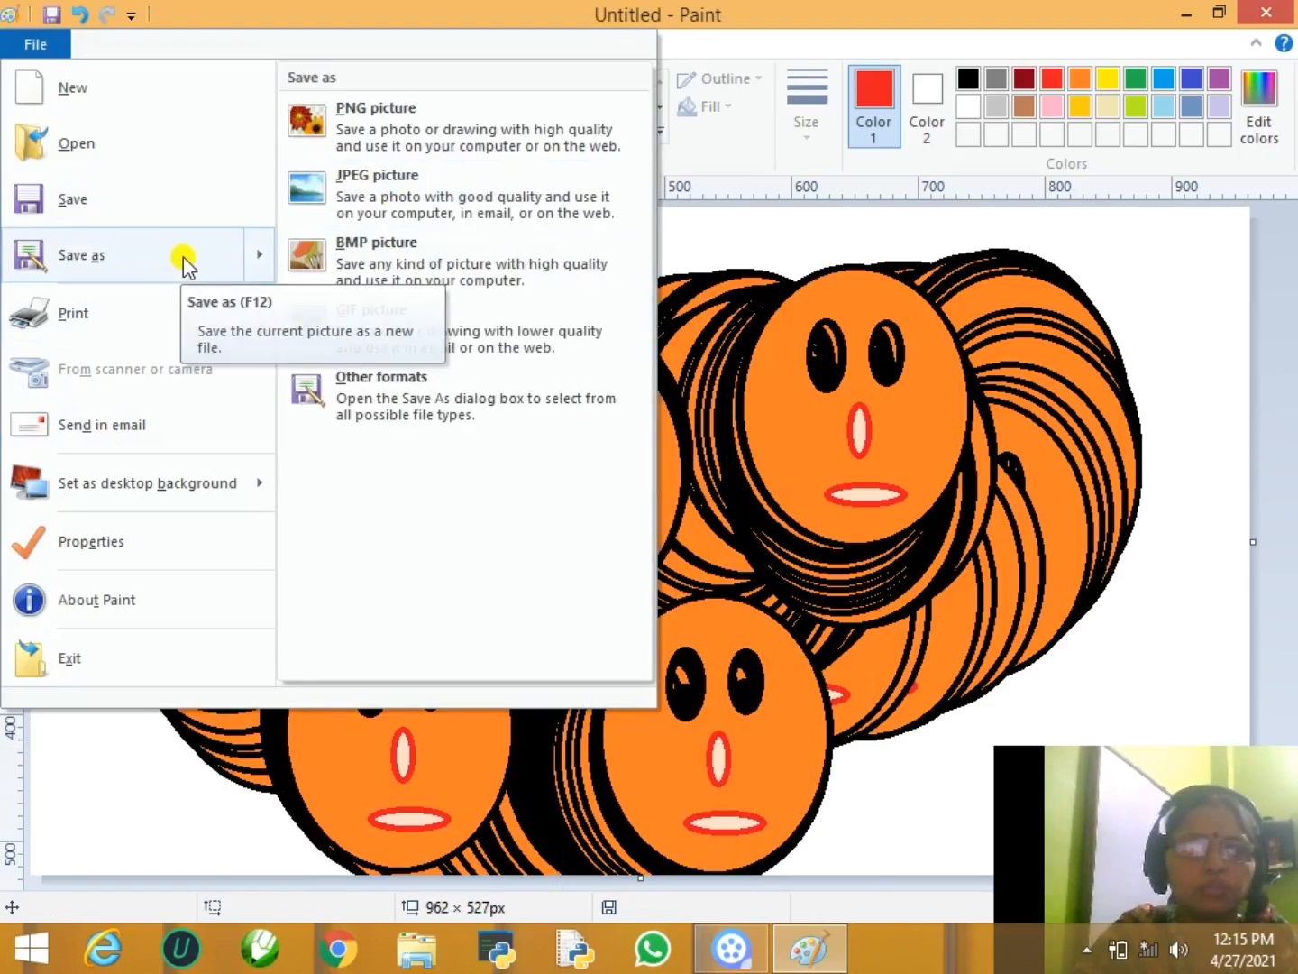
key(Escape)
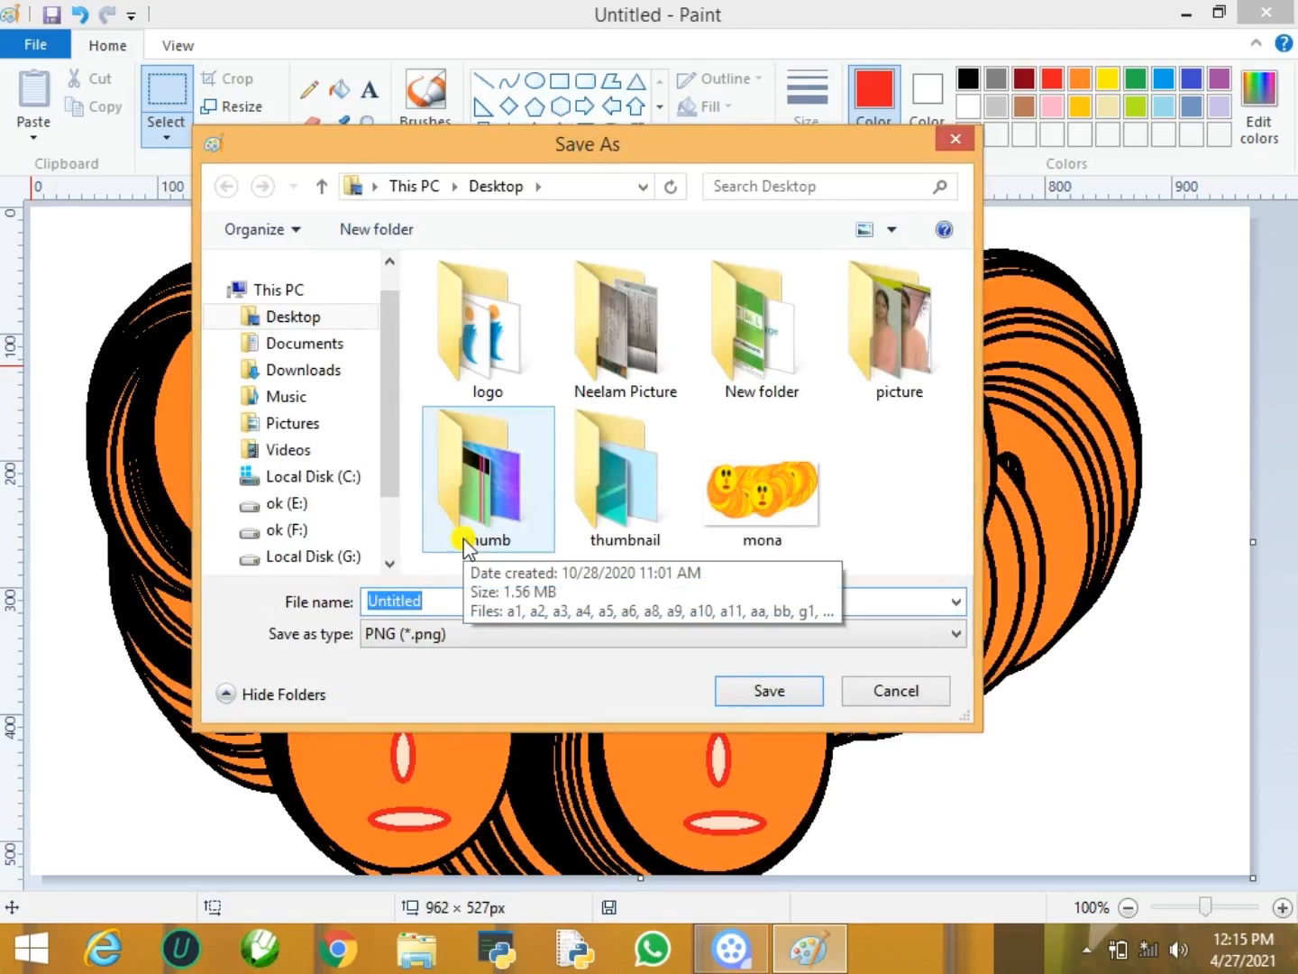
text(my)
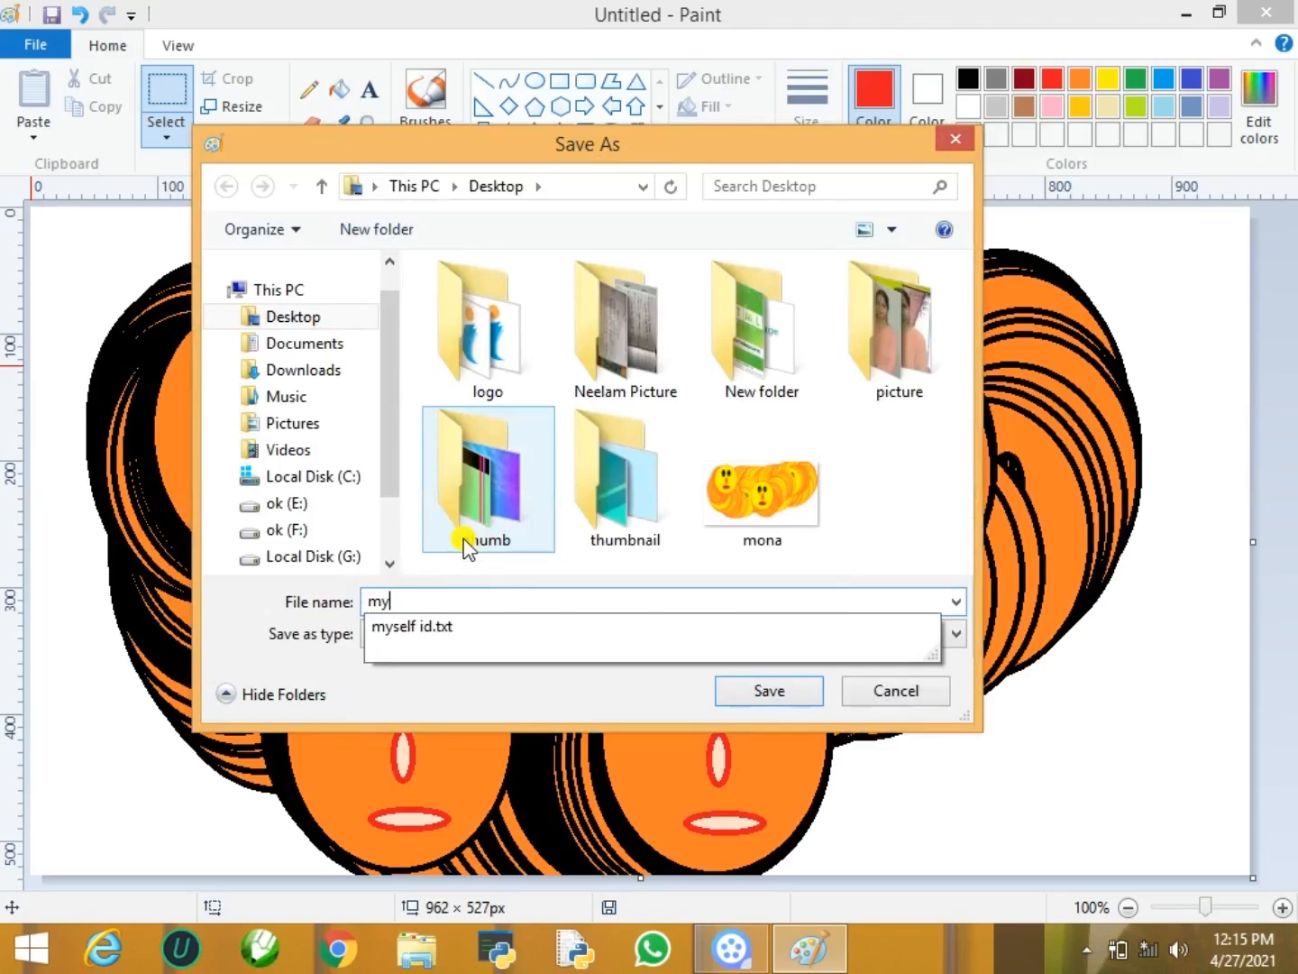
text(draing)
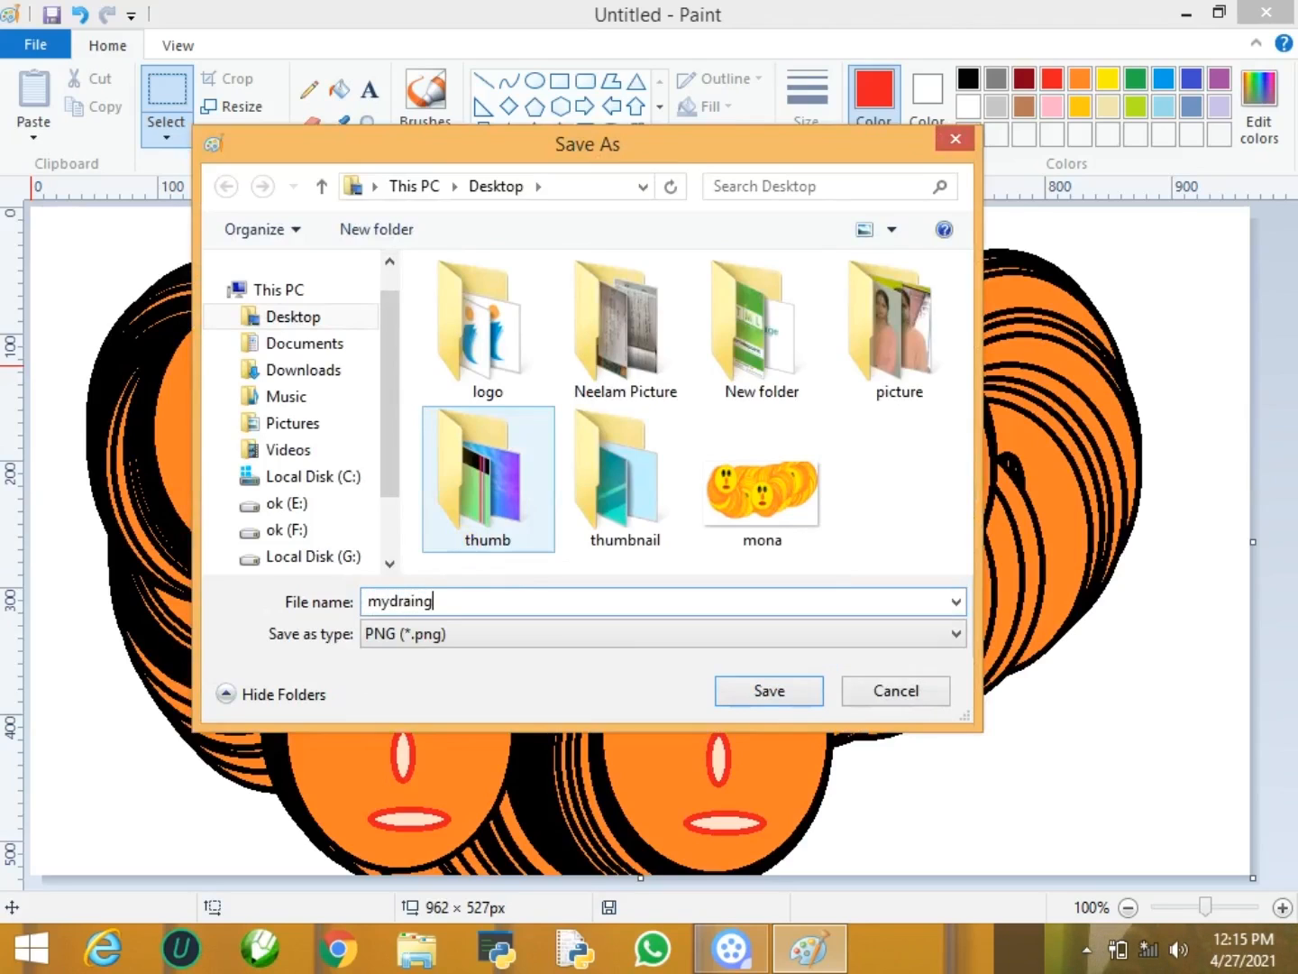
key(BackSpace)
key(BackSpace)
key(BackSpace)
key(BackSpace)
text(awing)
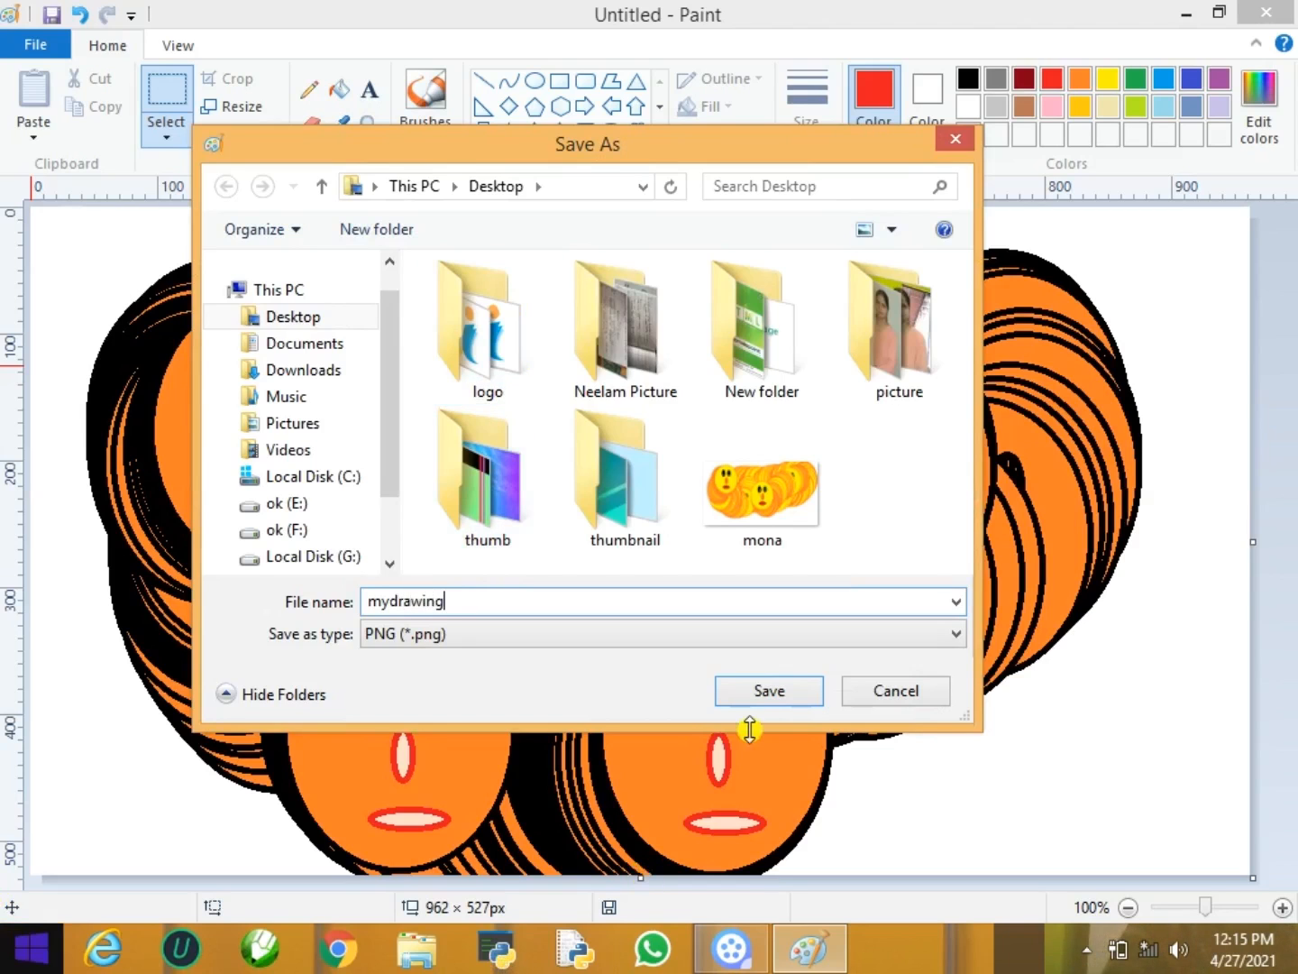
click(775, 692)
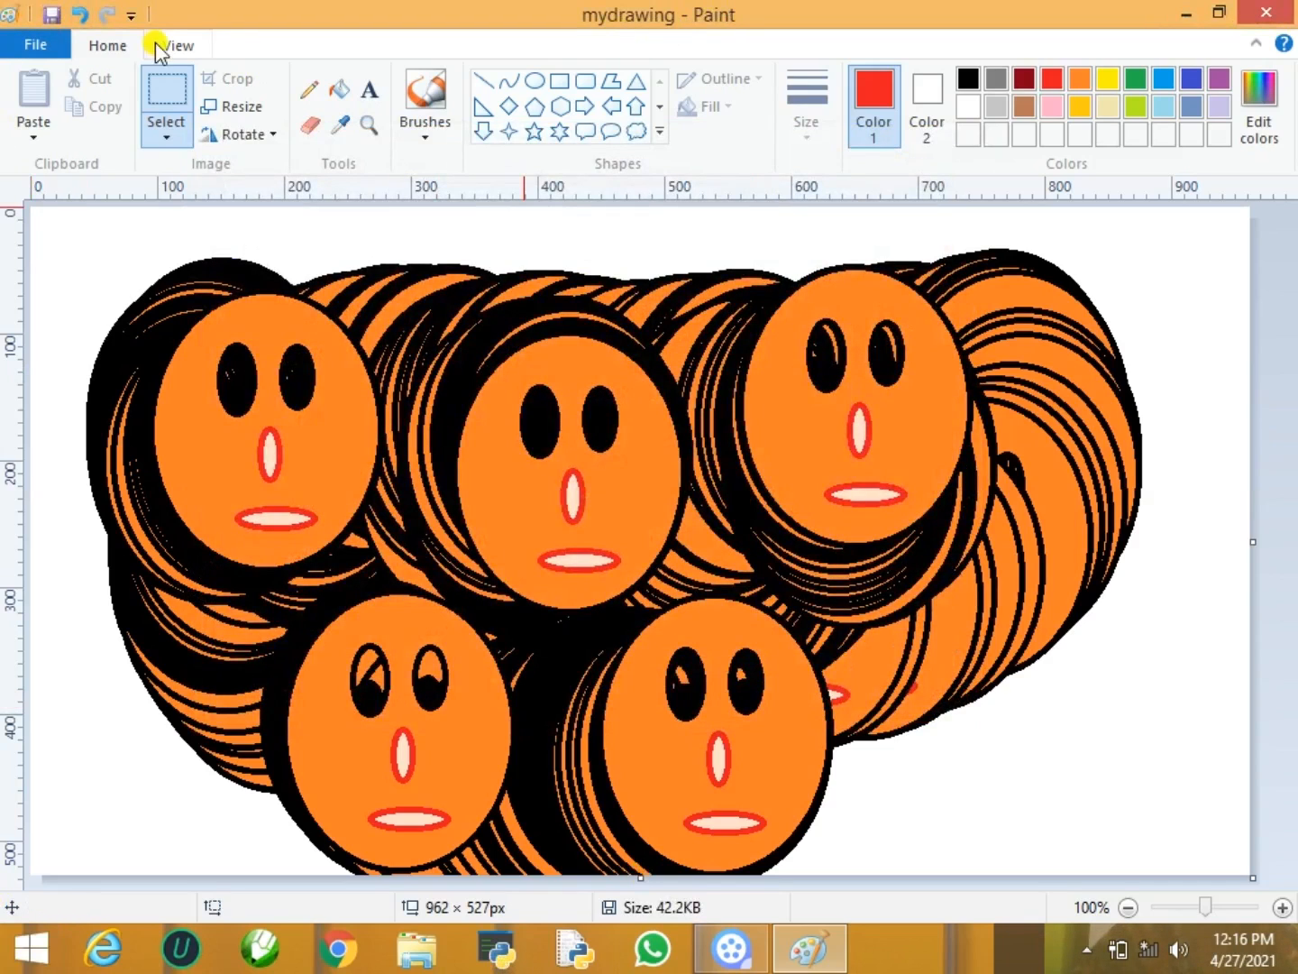
- Start a new blank picture and reopen mydrawing from the recent pictures
click(26, 47)
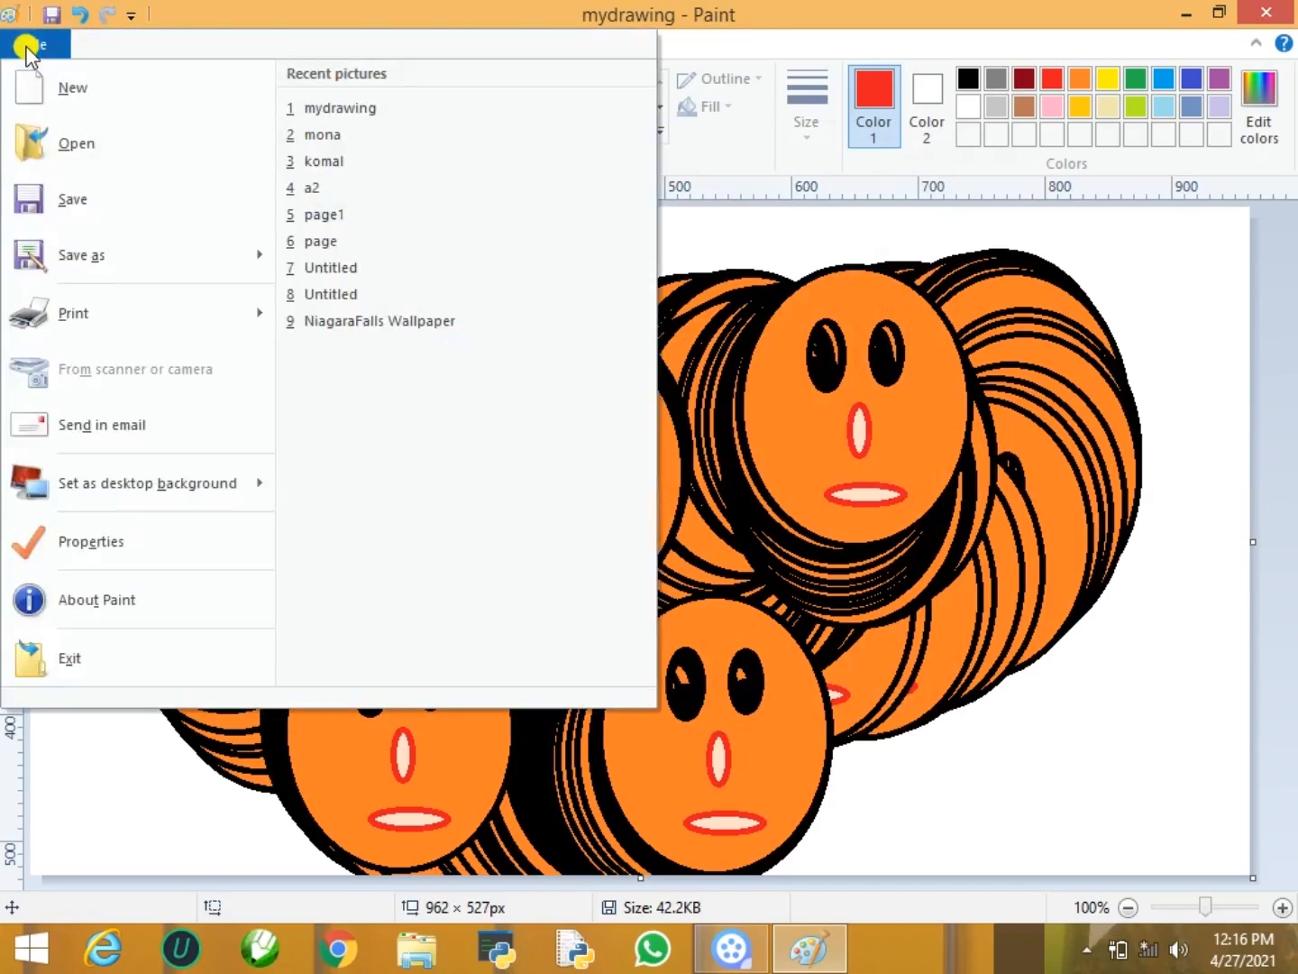
click(143, 88)
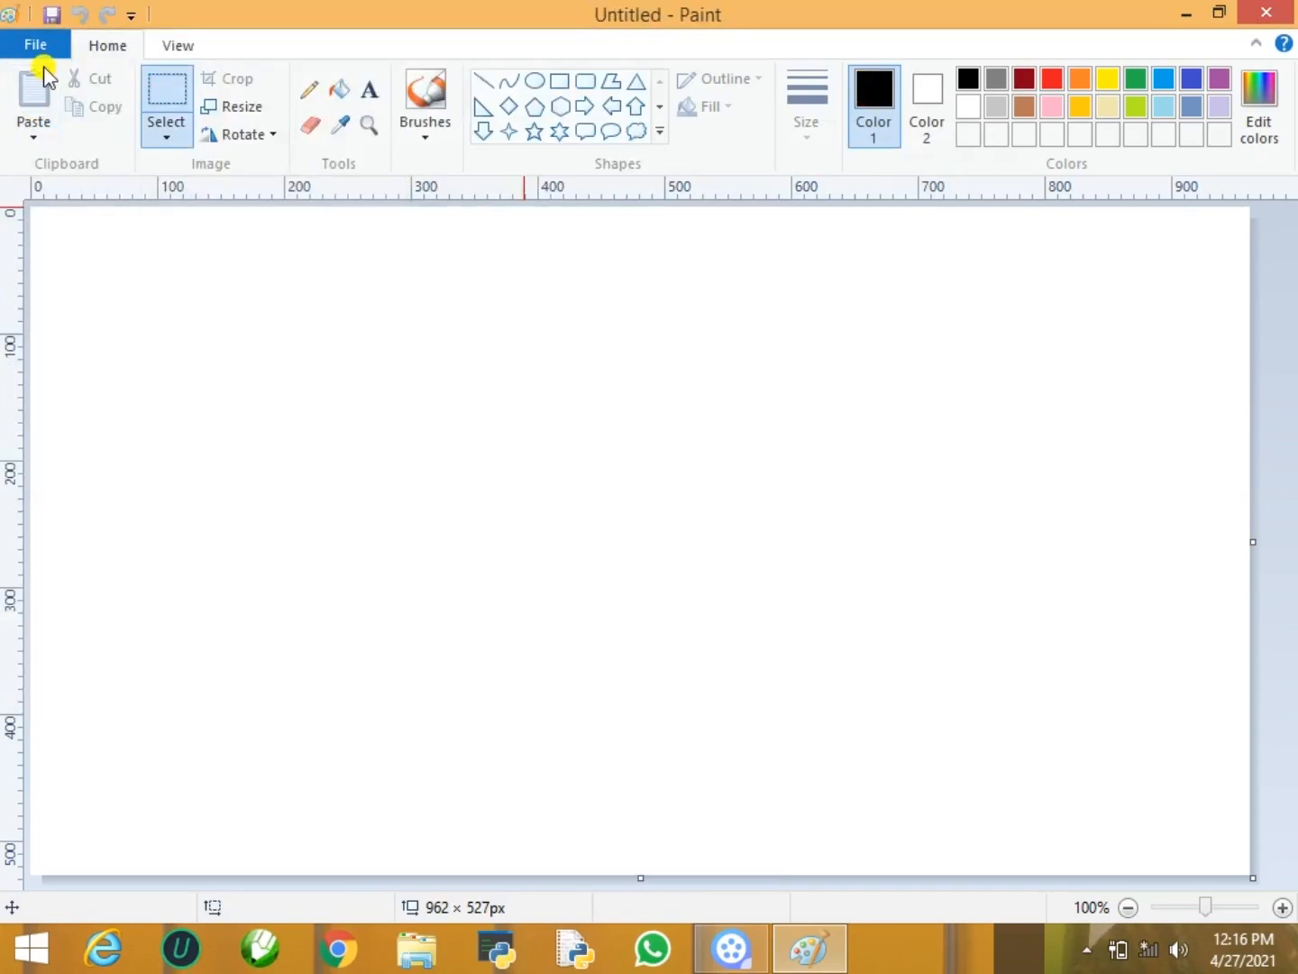
click(39, 43)
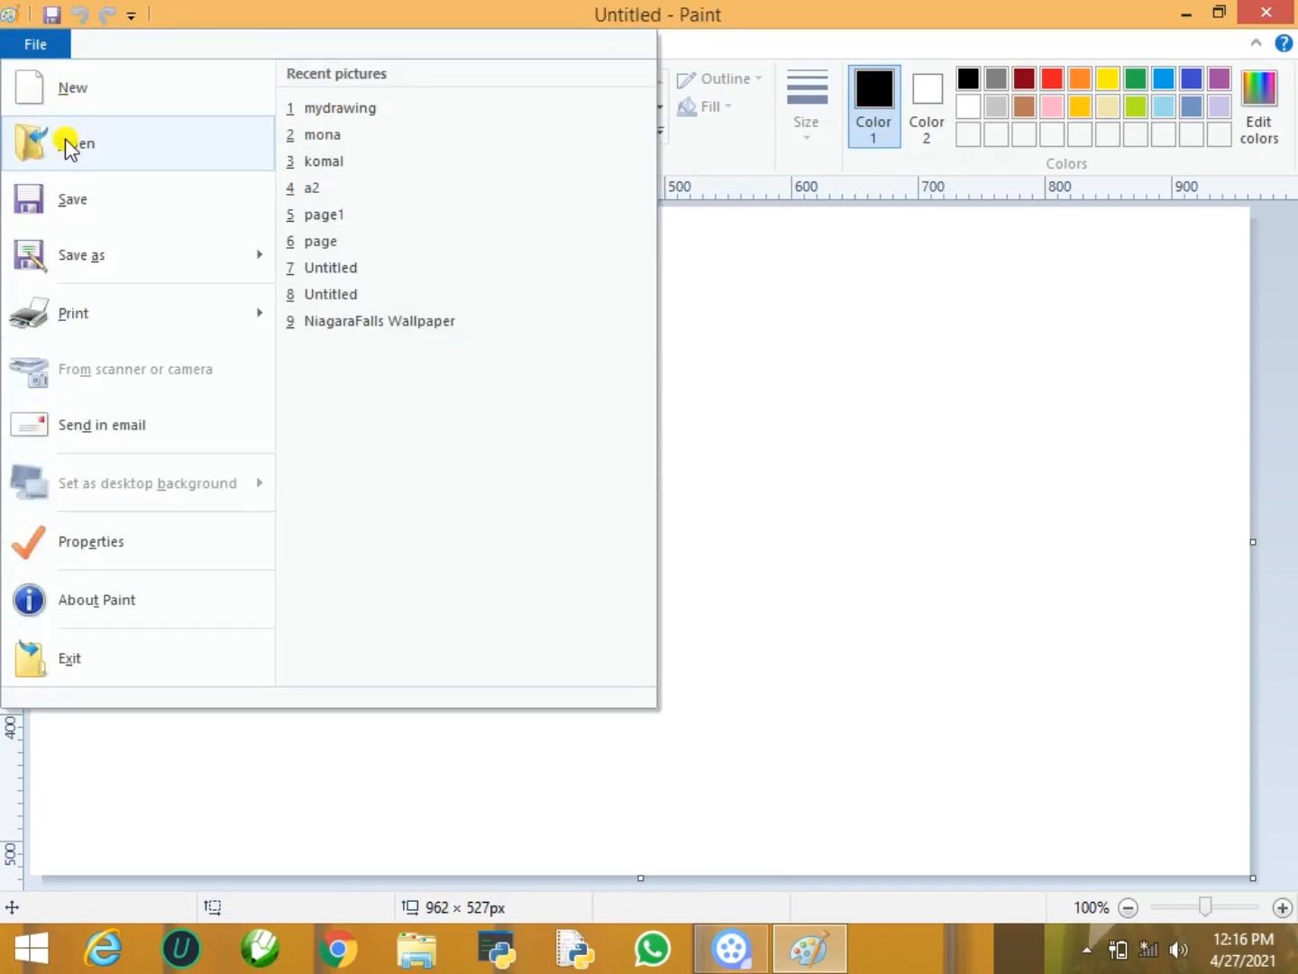
click(361, 112)
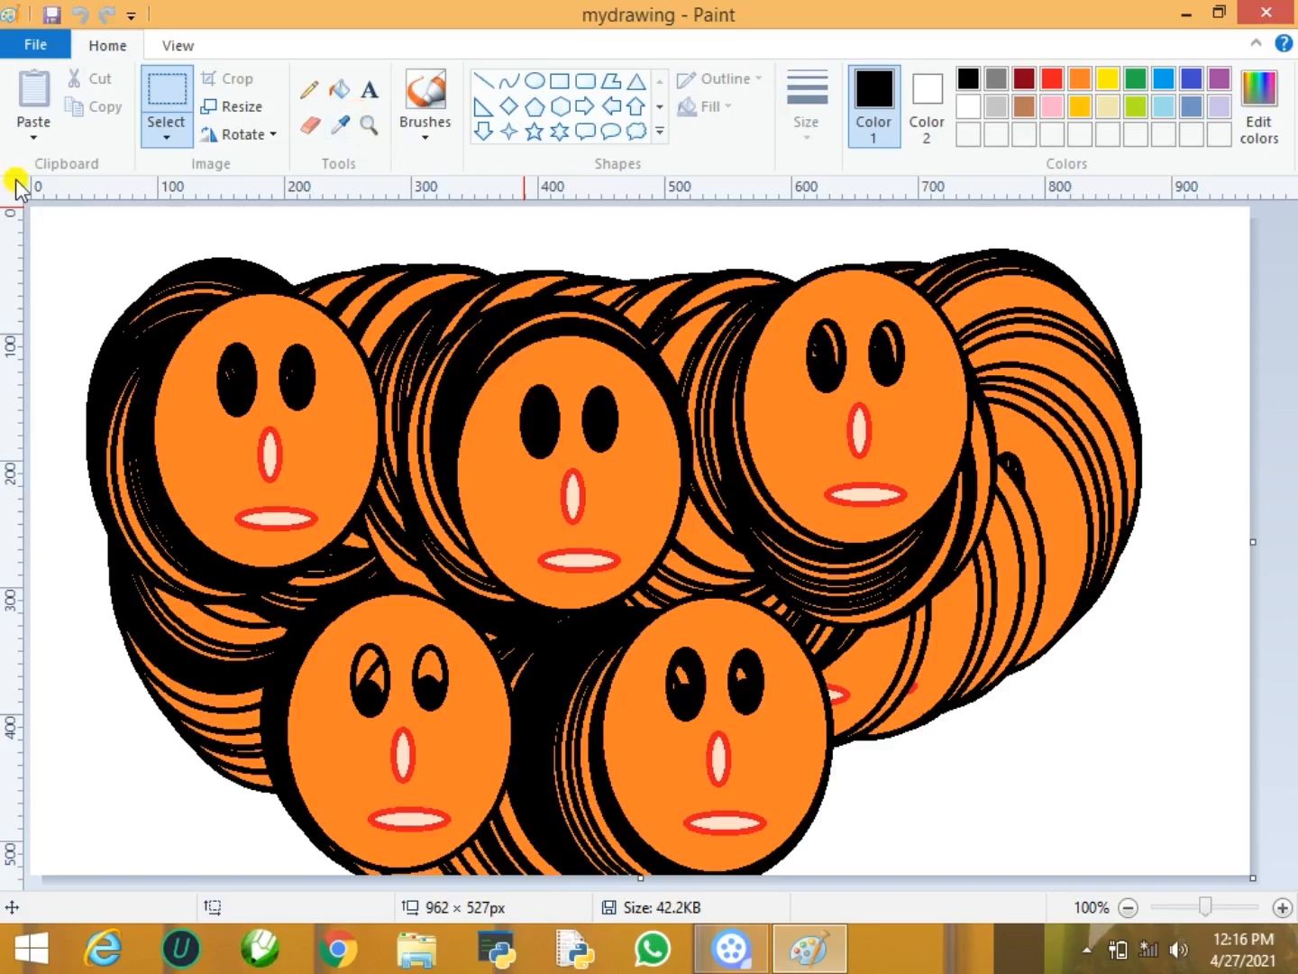
- Review the printer, page range and copies options for the drawing, and close them without printing
click(44, 46)
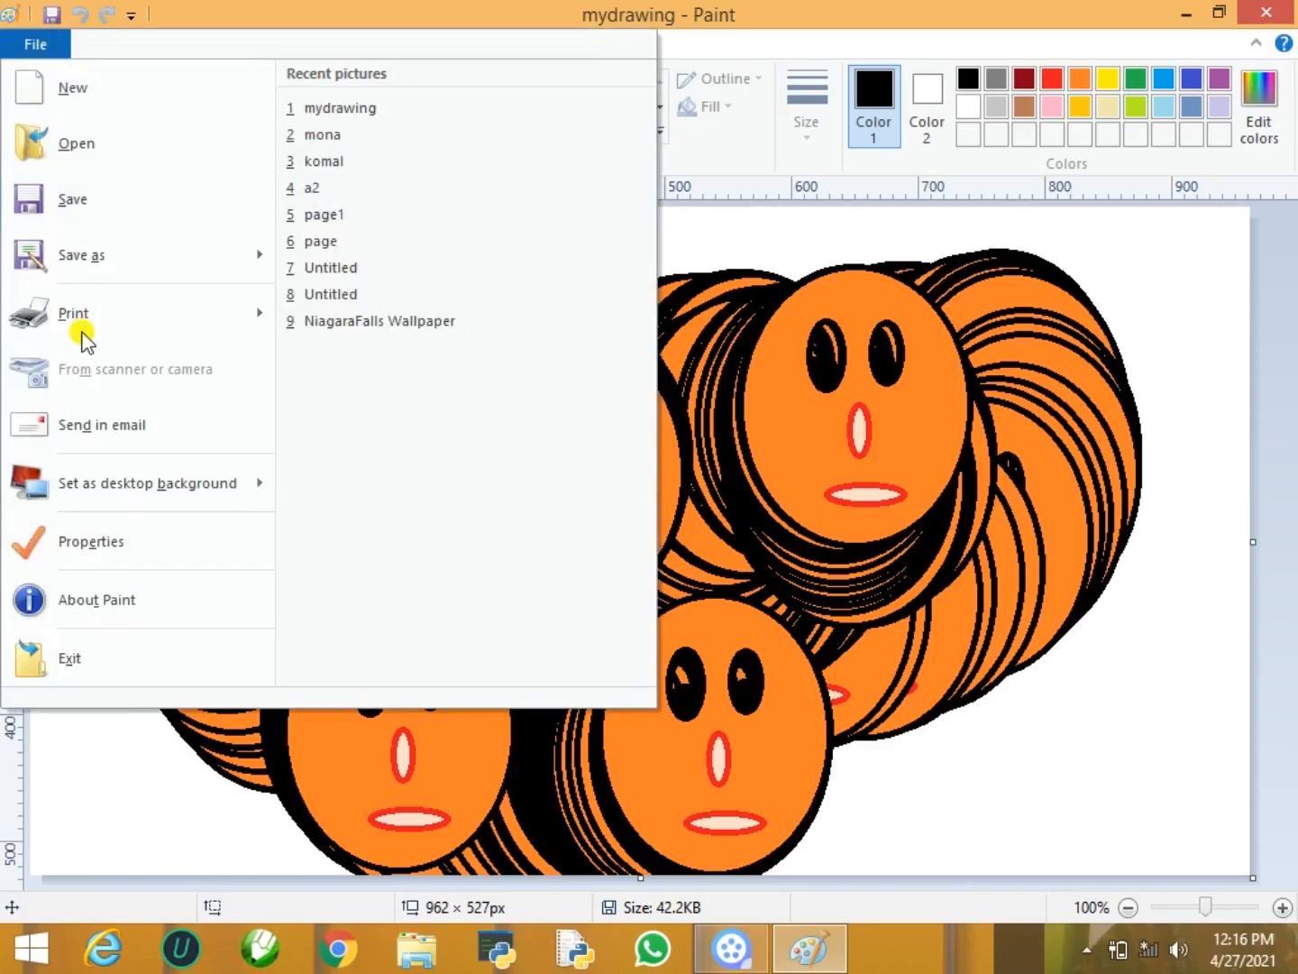
mouse_move(137, 315)
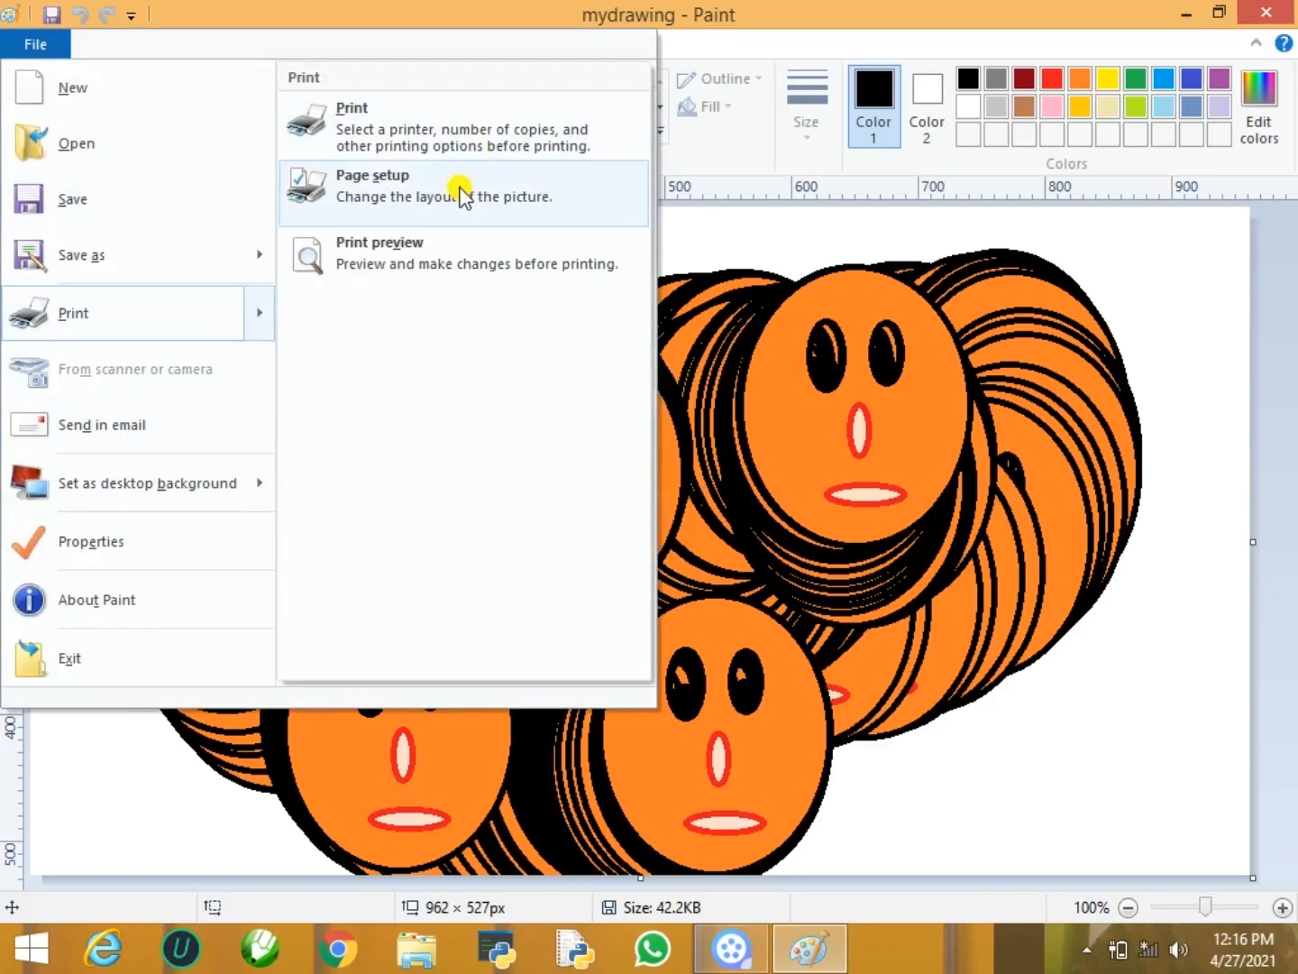
click(473, 127)
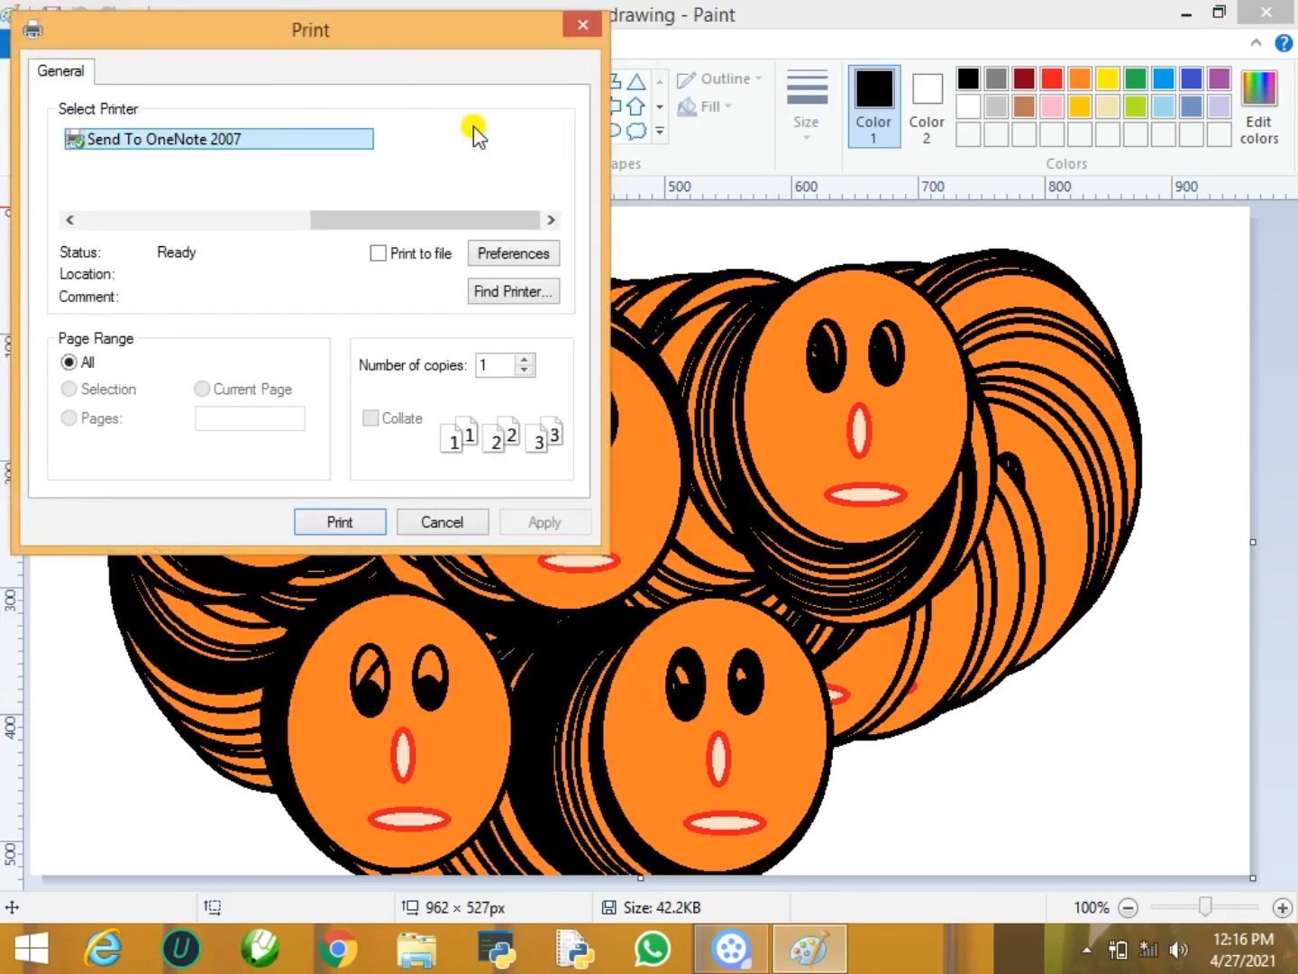
drag(383, 37, 465, 110)
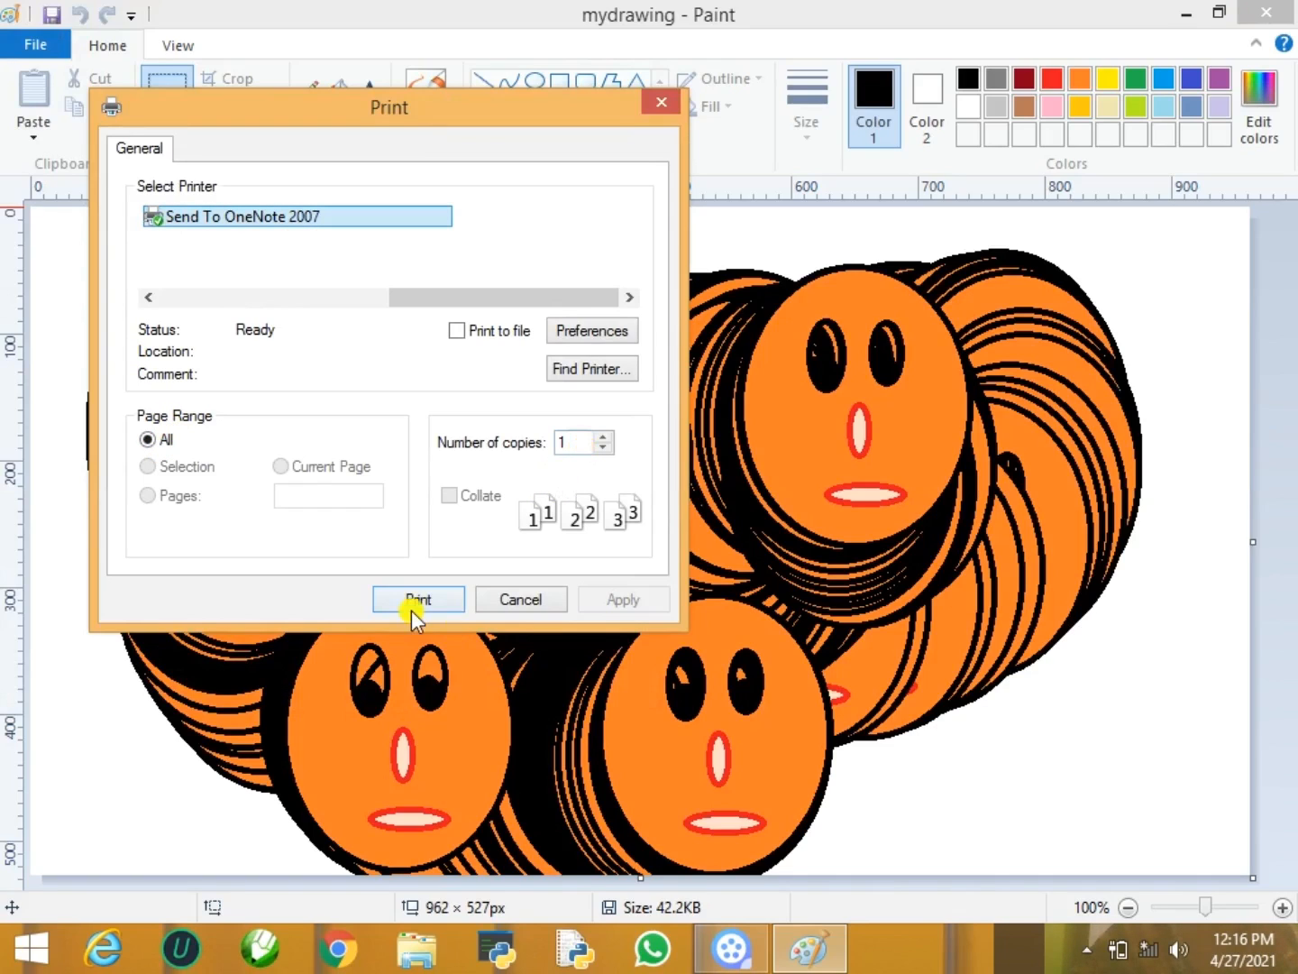
click(524, 601)
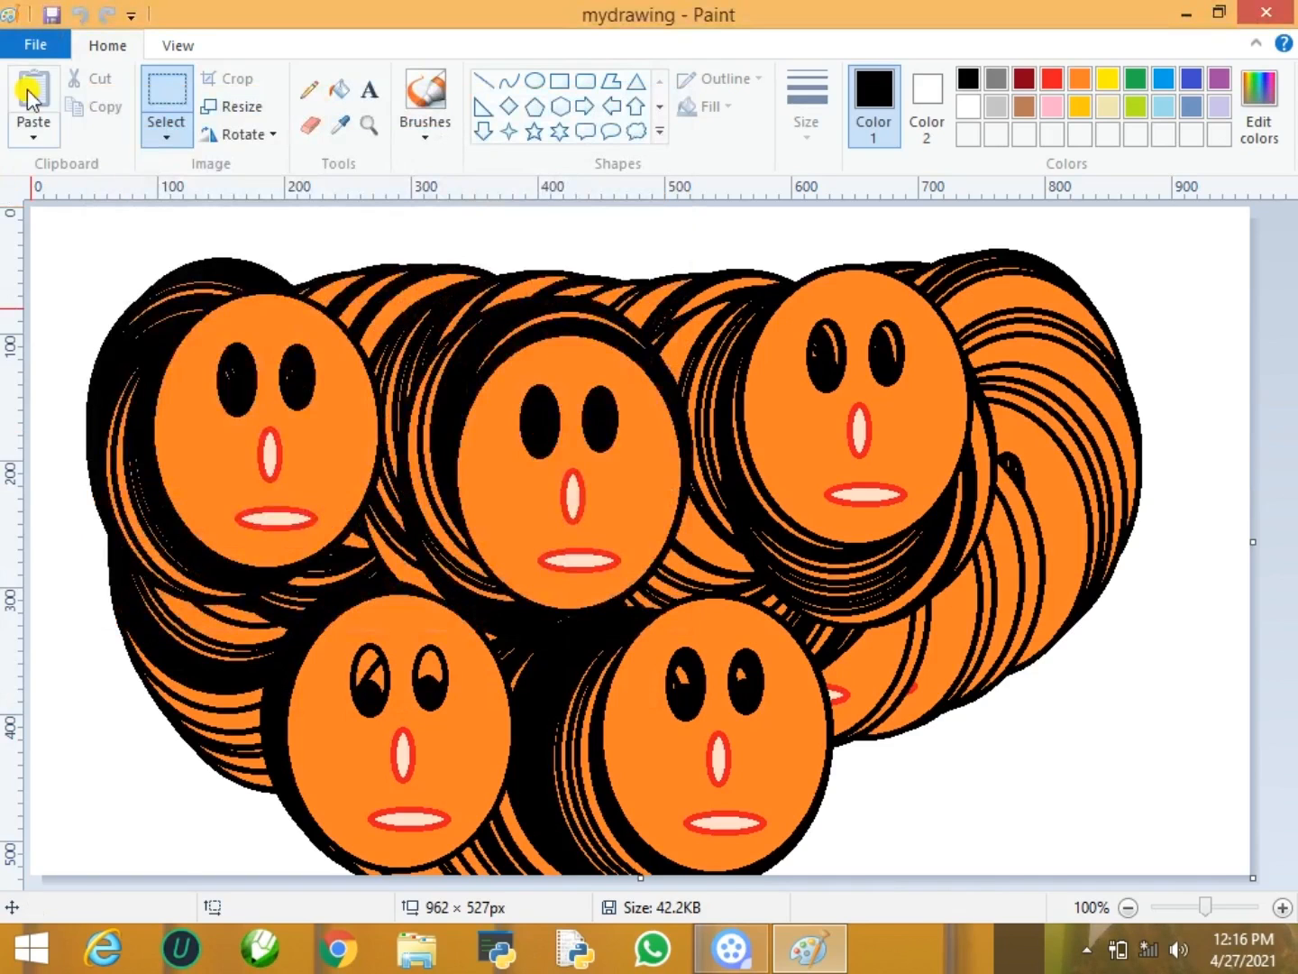
- Open the page setup for printing and examine the available paper sizes, keeping Letter
click(35, 44)
mouse_move(151, 320)
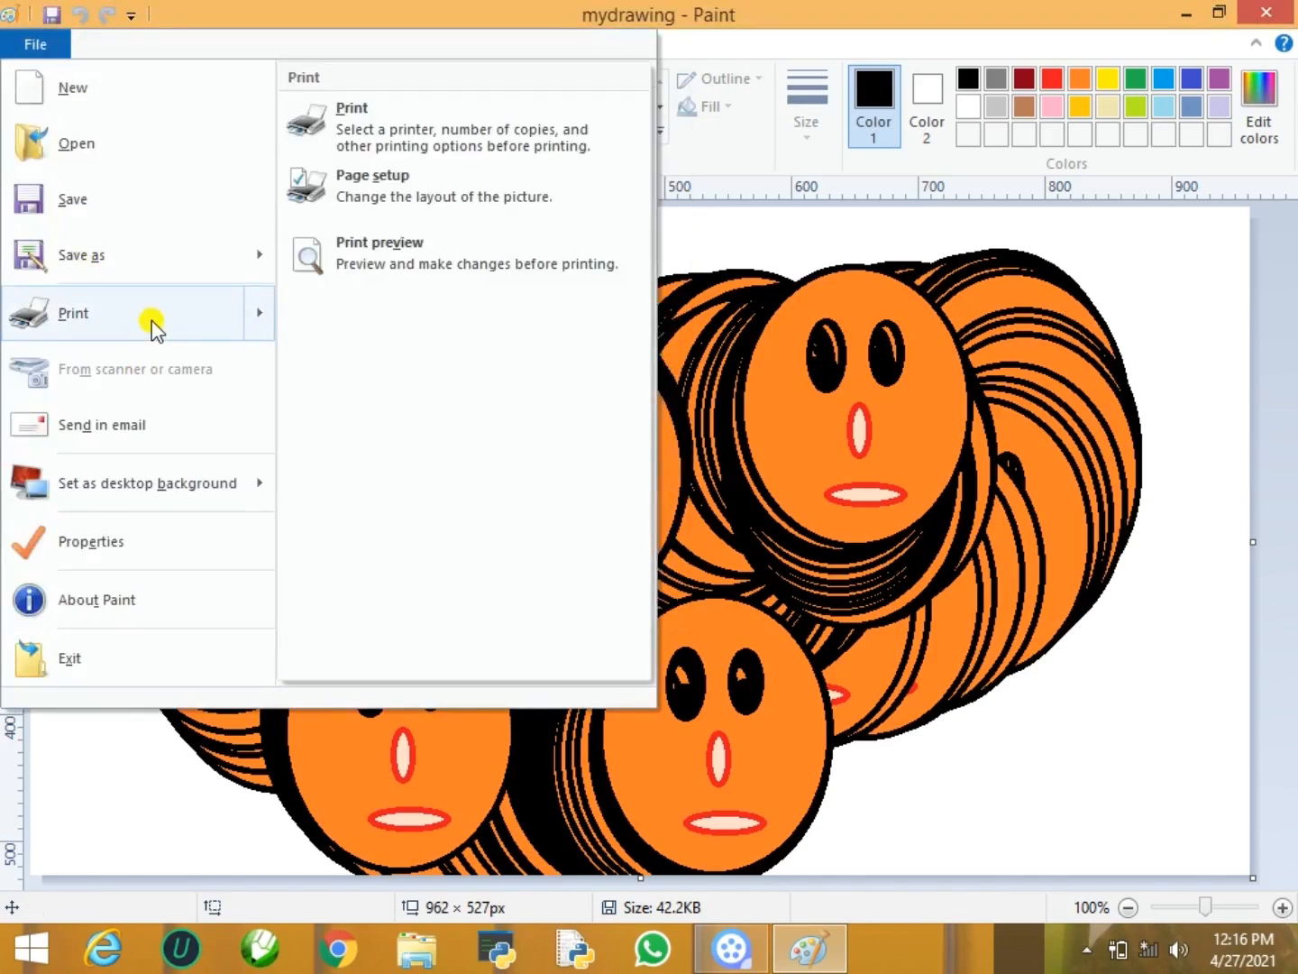
click(461, 182)
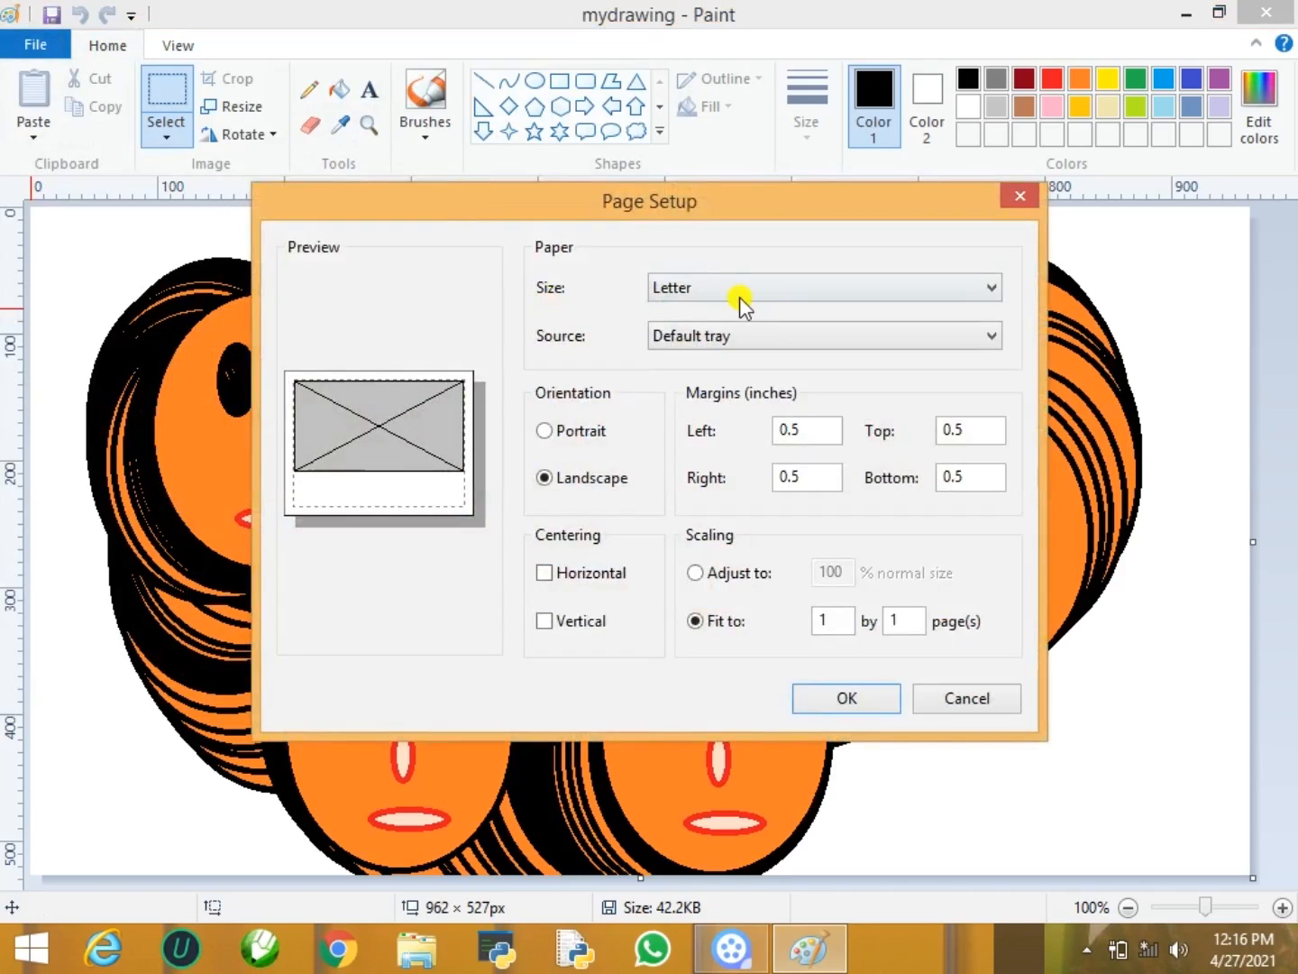
click(690, 286)
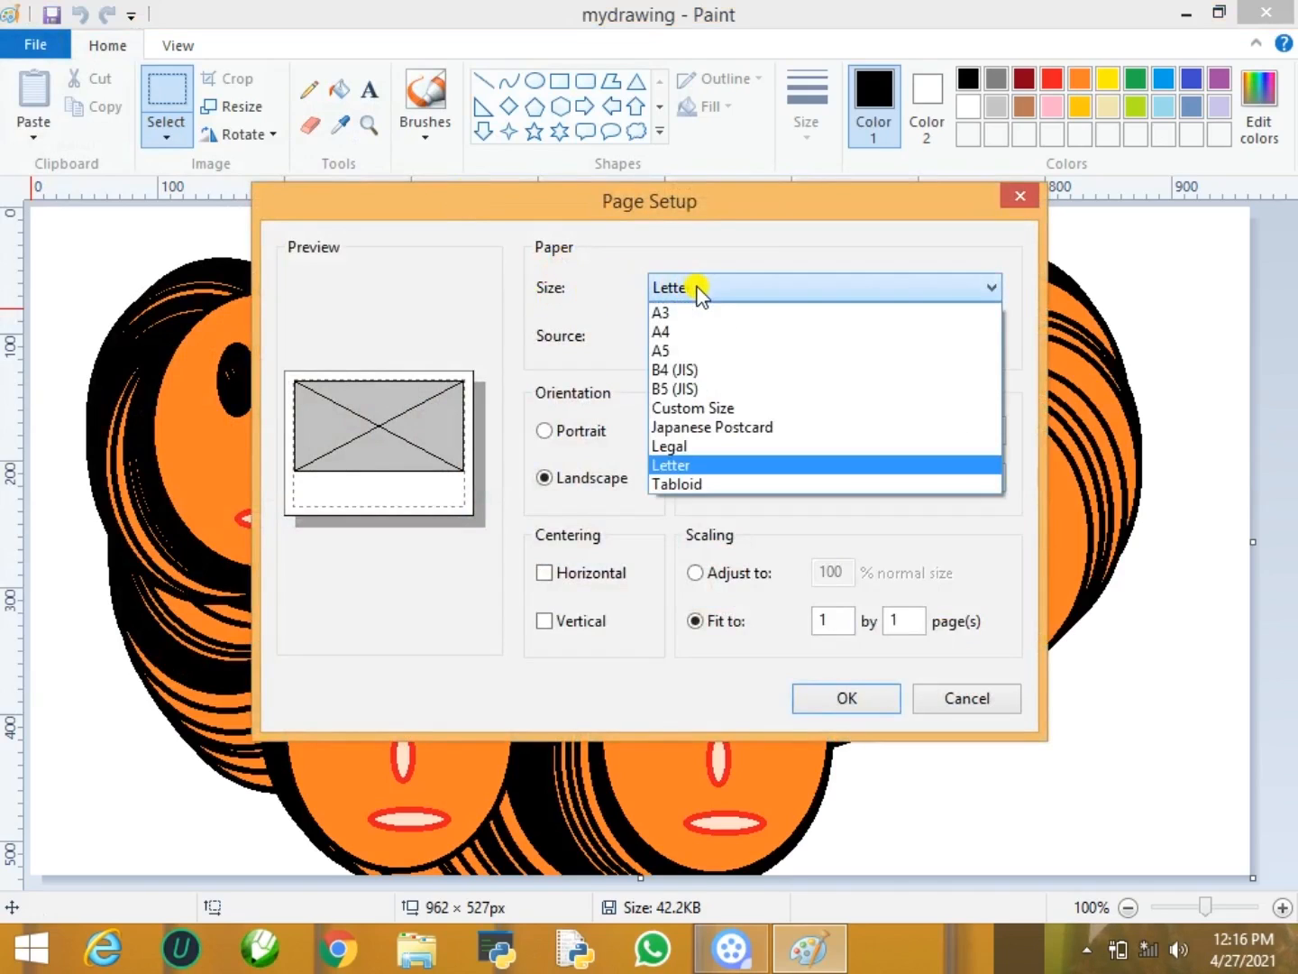
click(696, 290)
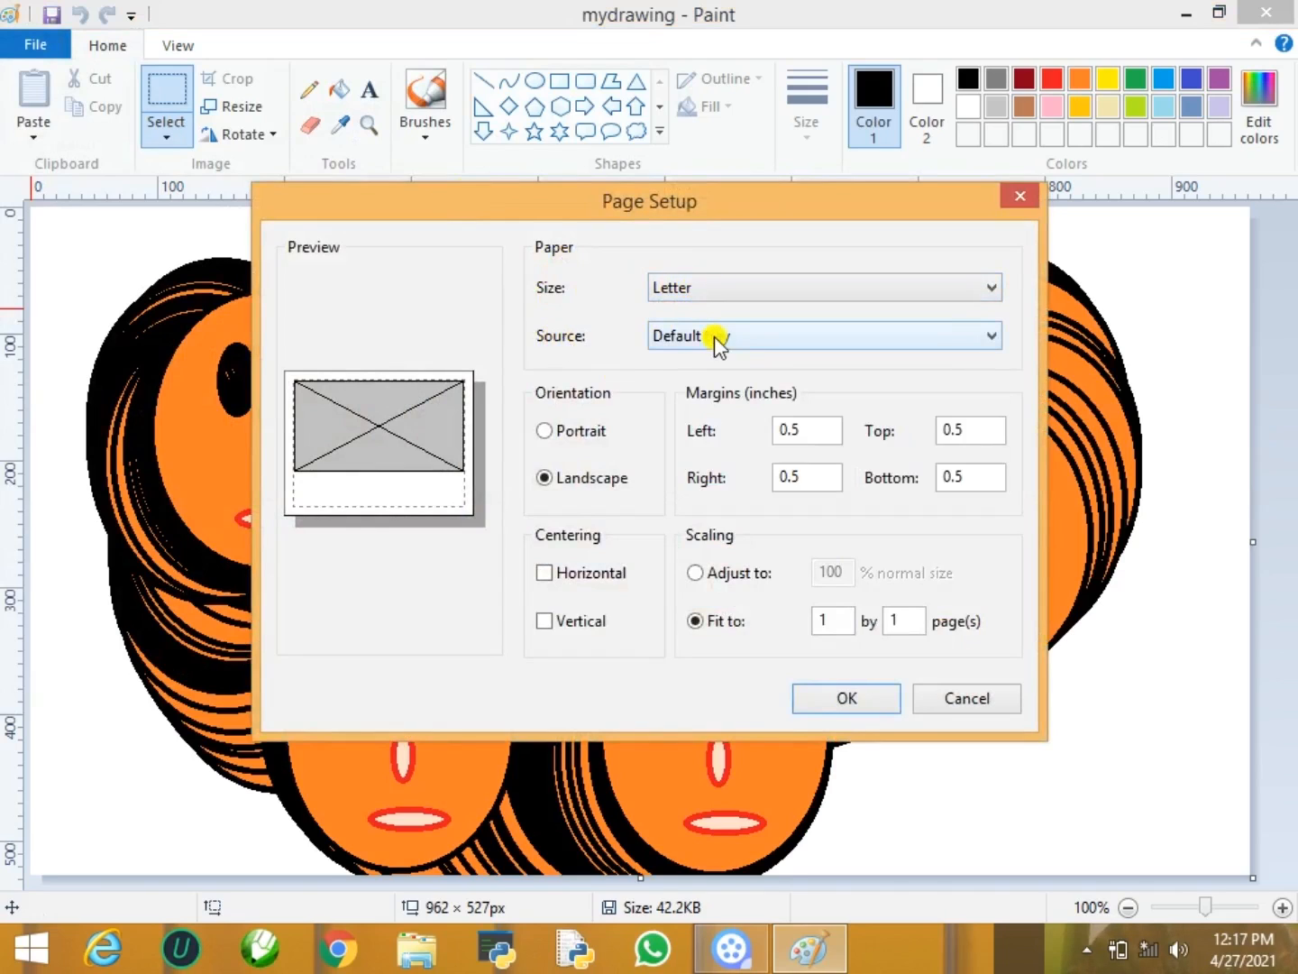
- Compare Portrait and Landscape orientation, and try Portrait with horizontal and vertical centering
click(567, 431)
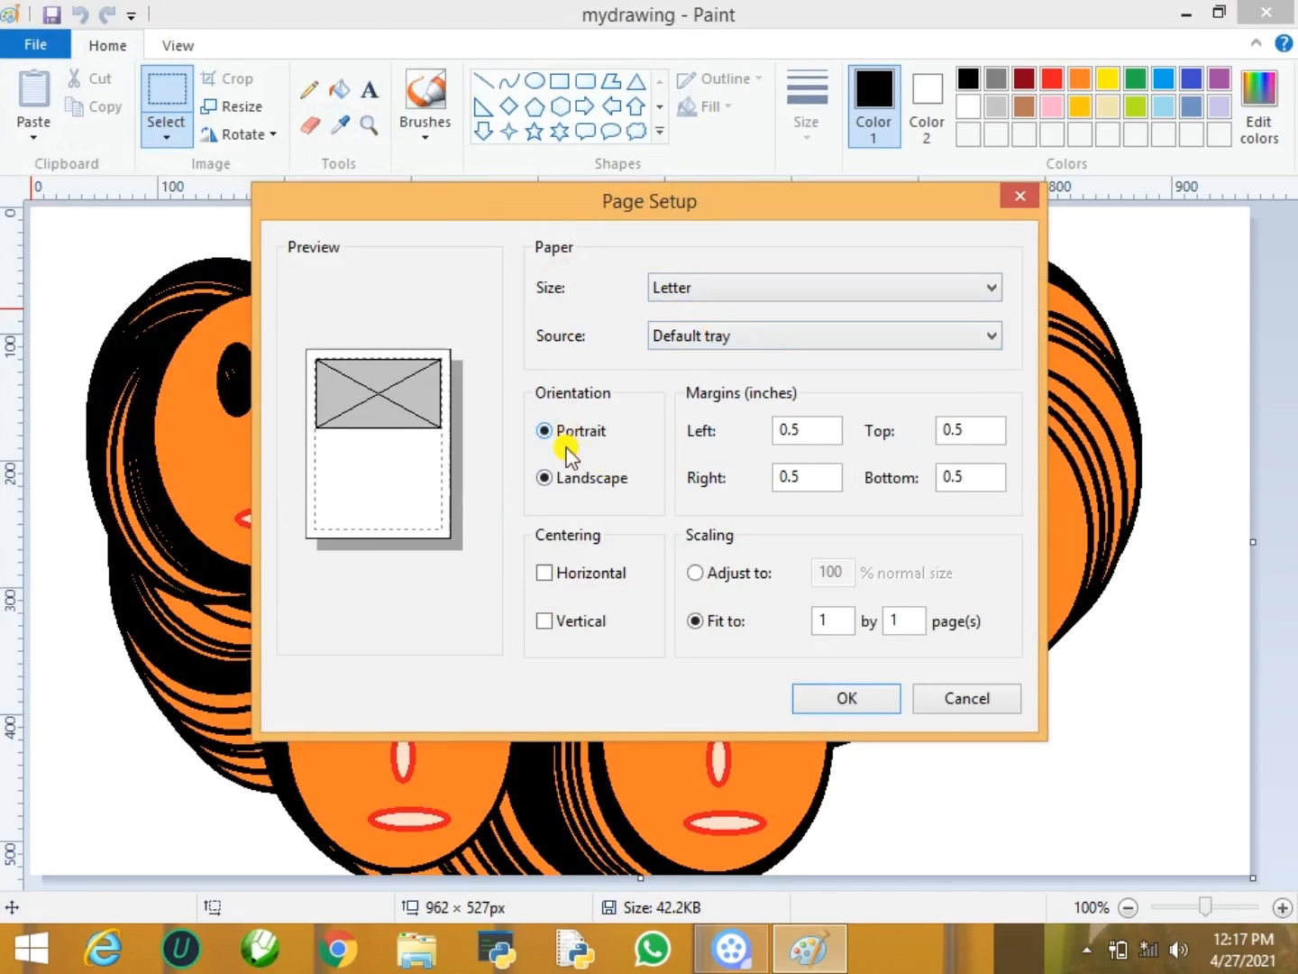
click(564, 478)
click(567, 434)
click(586, 577)
click(581, 622)
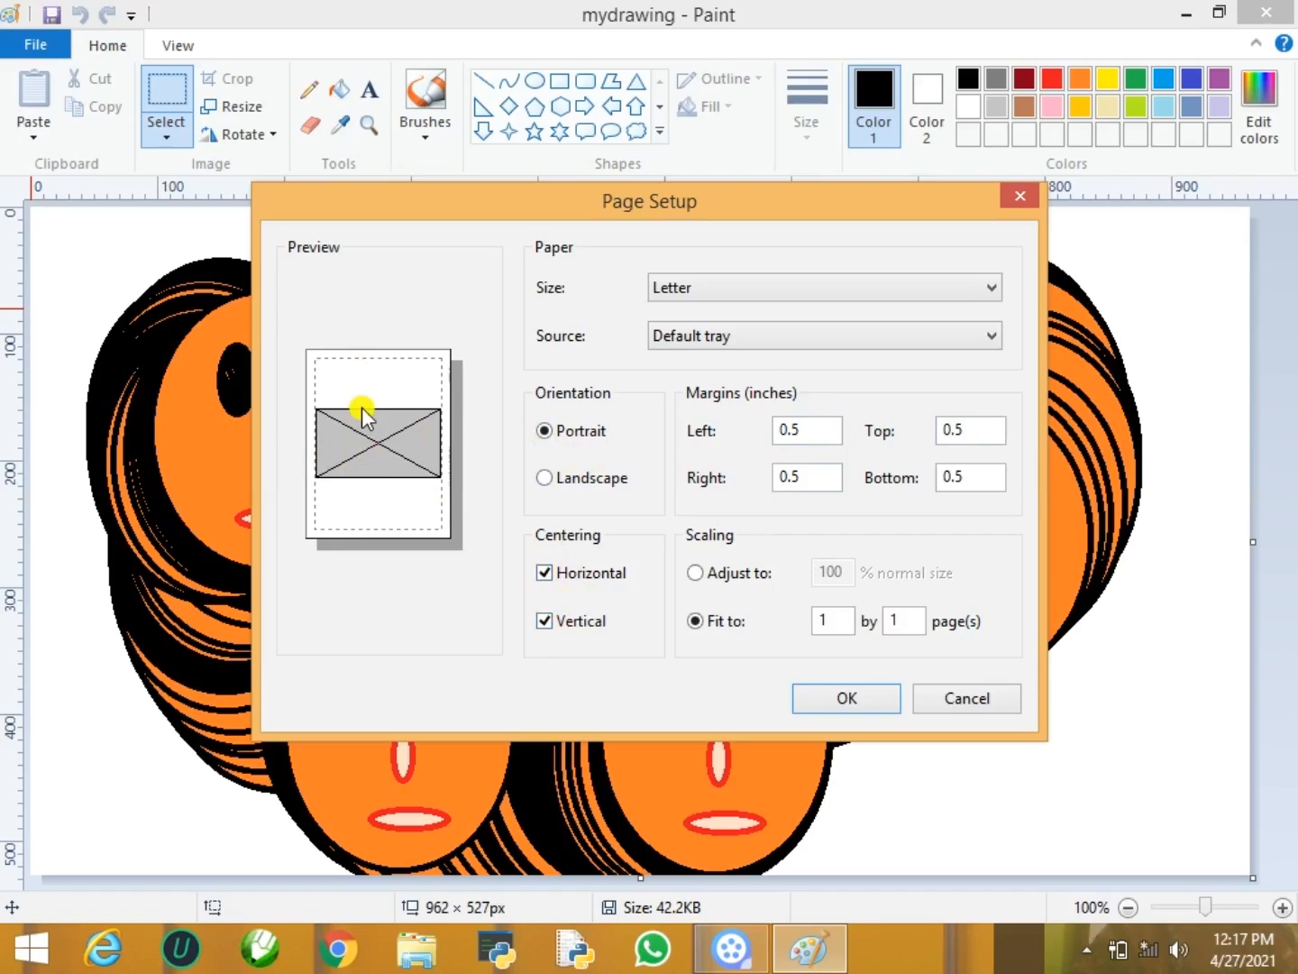
- Clear both centering options, try the Adjust to 100% and Fit to scaling modes, and discard the page setup changes
click(594, 572)
click(596, 622)
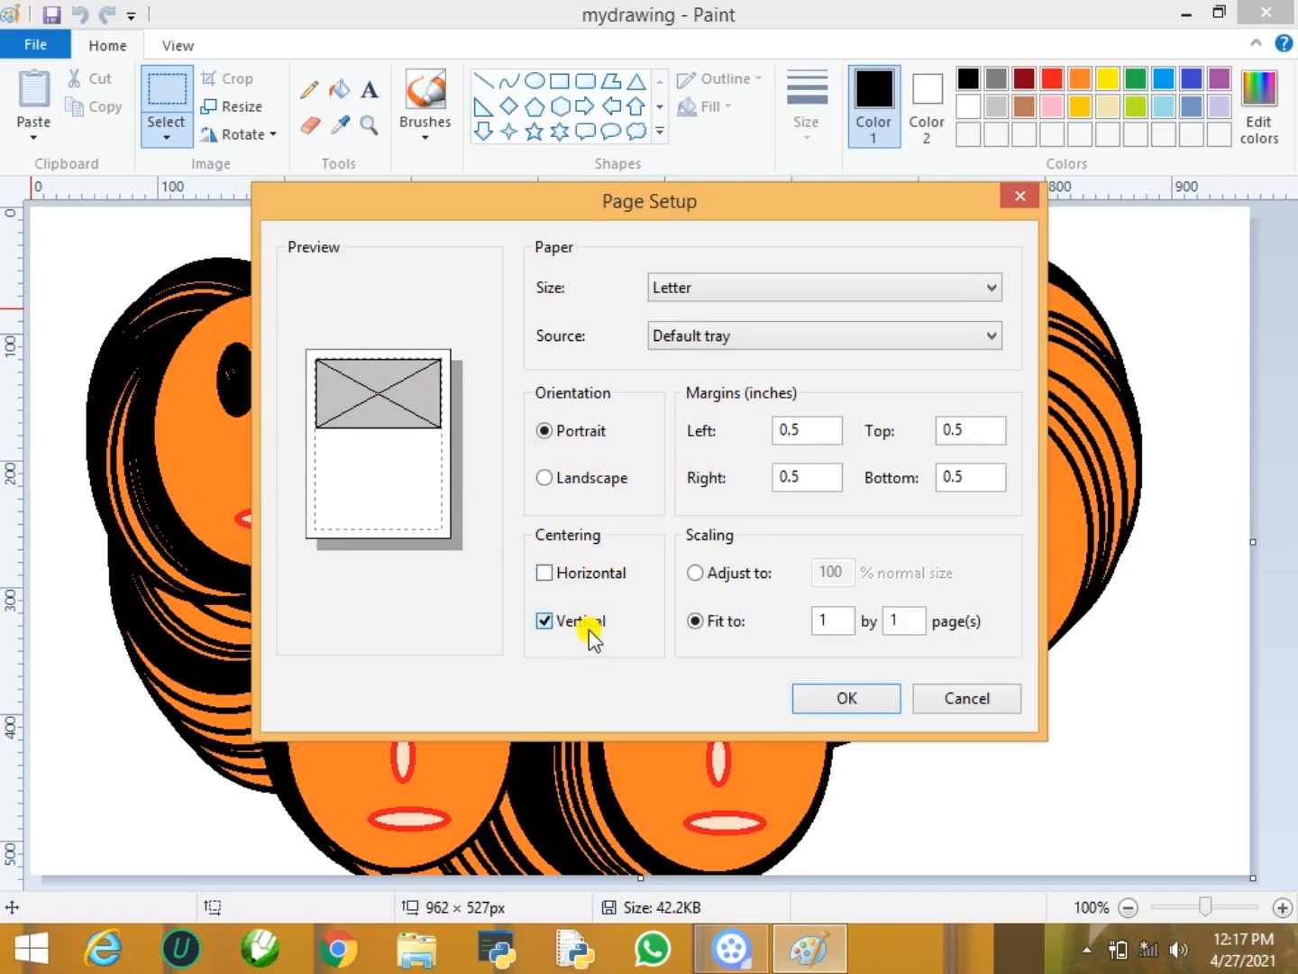
click(745, 574)
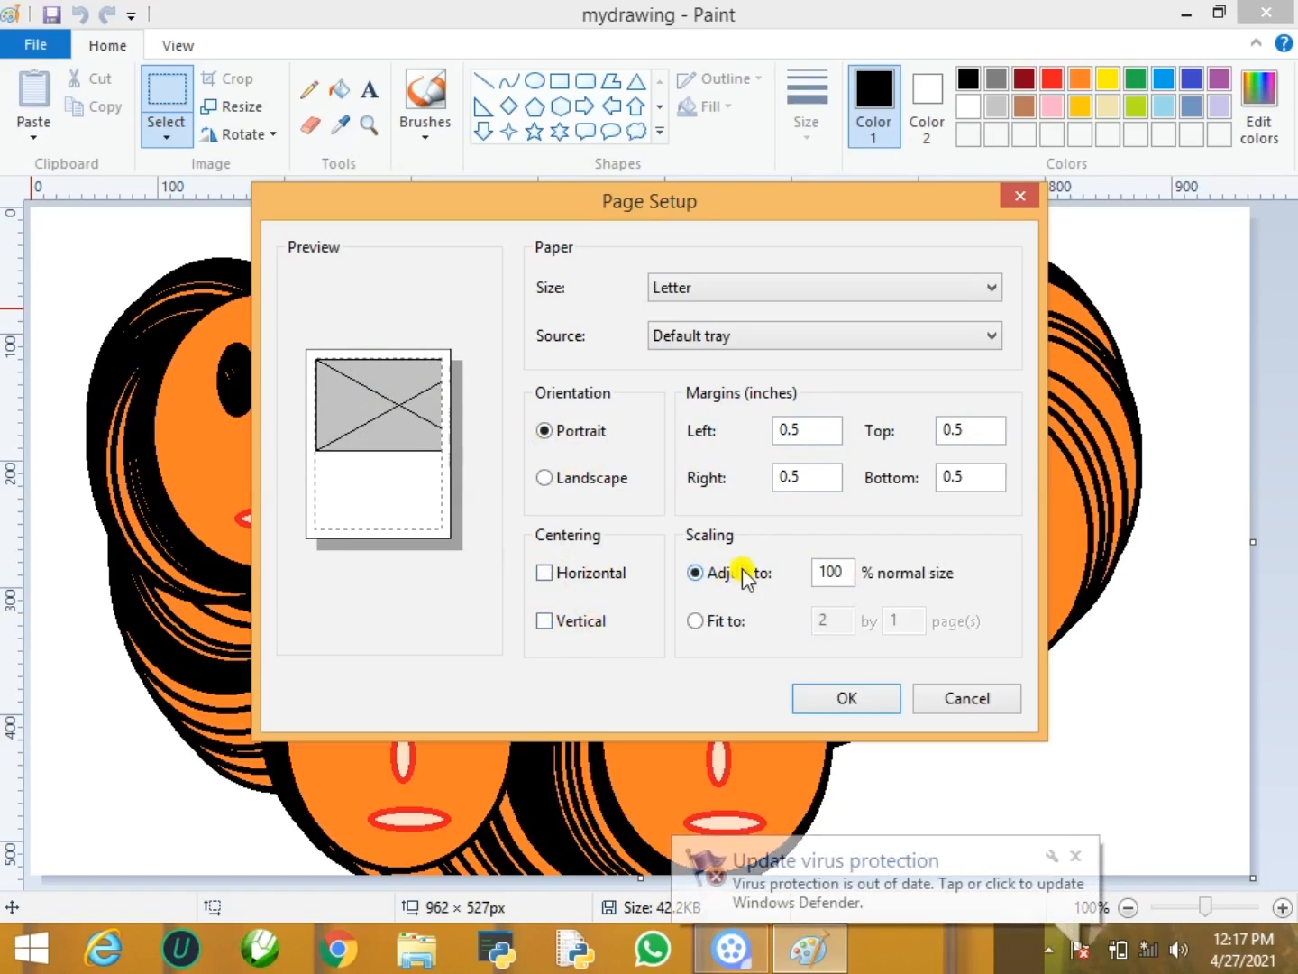
click(733, 622)
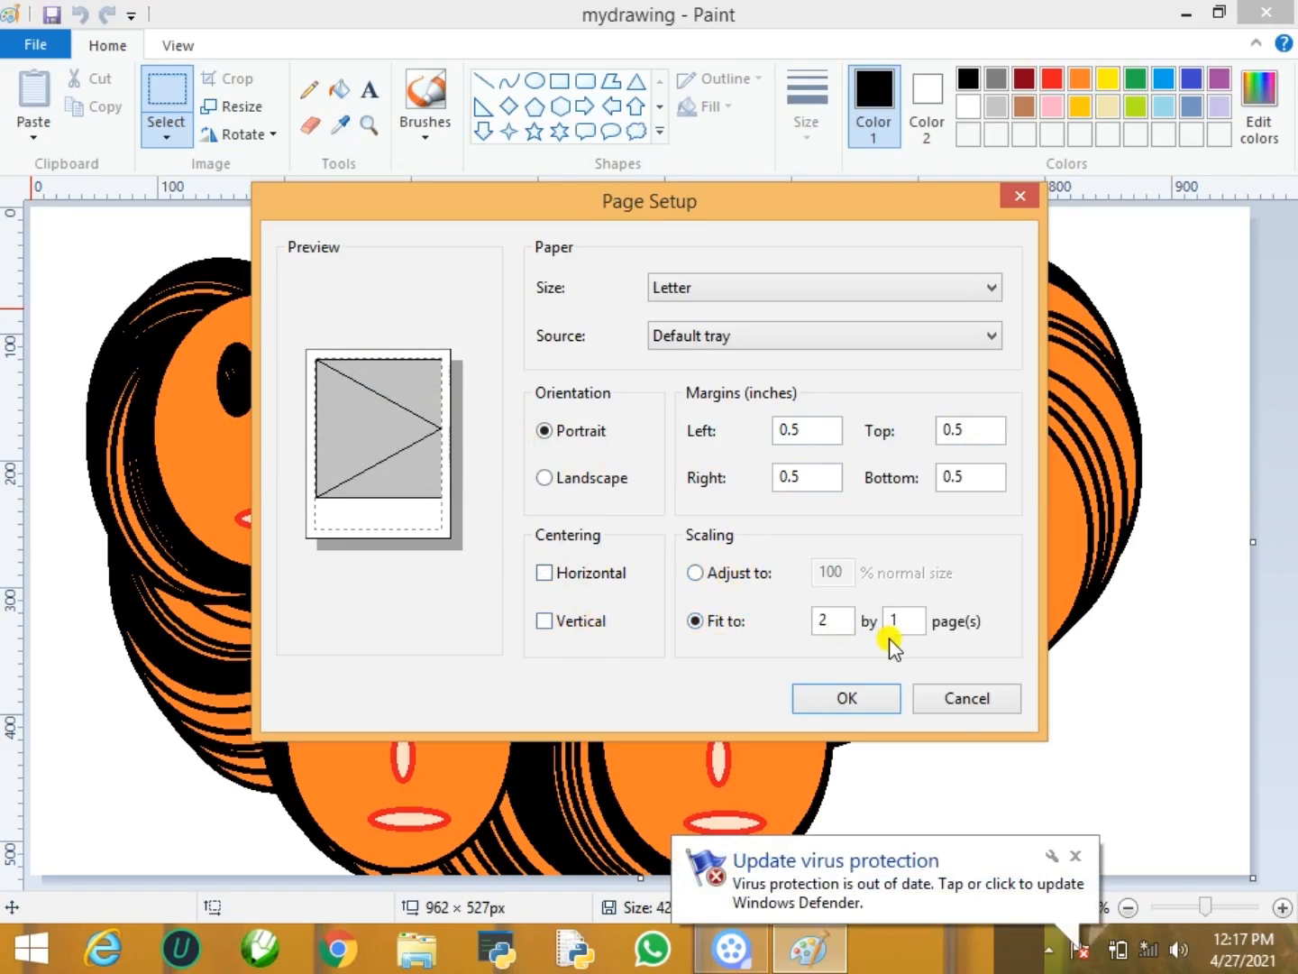
click(957, 699)
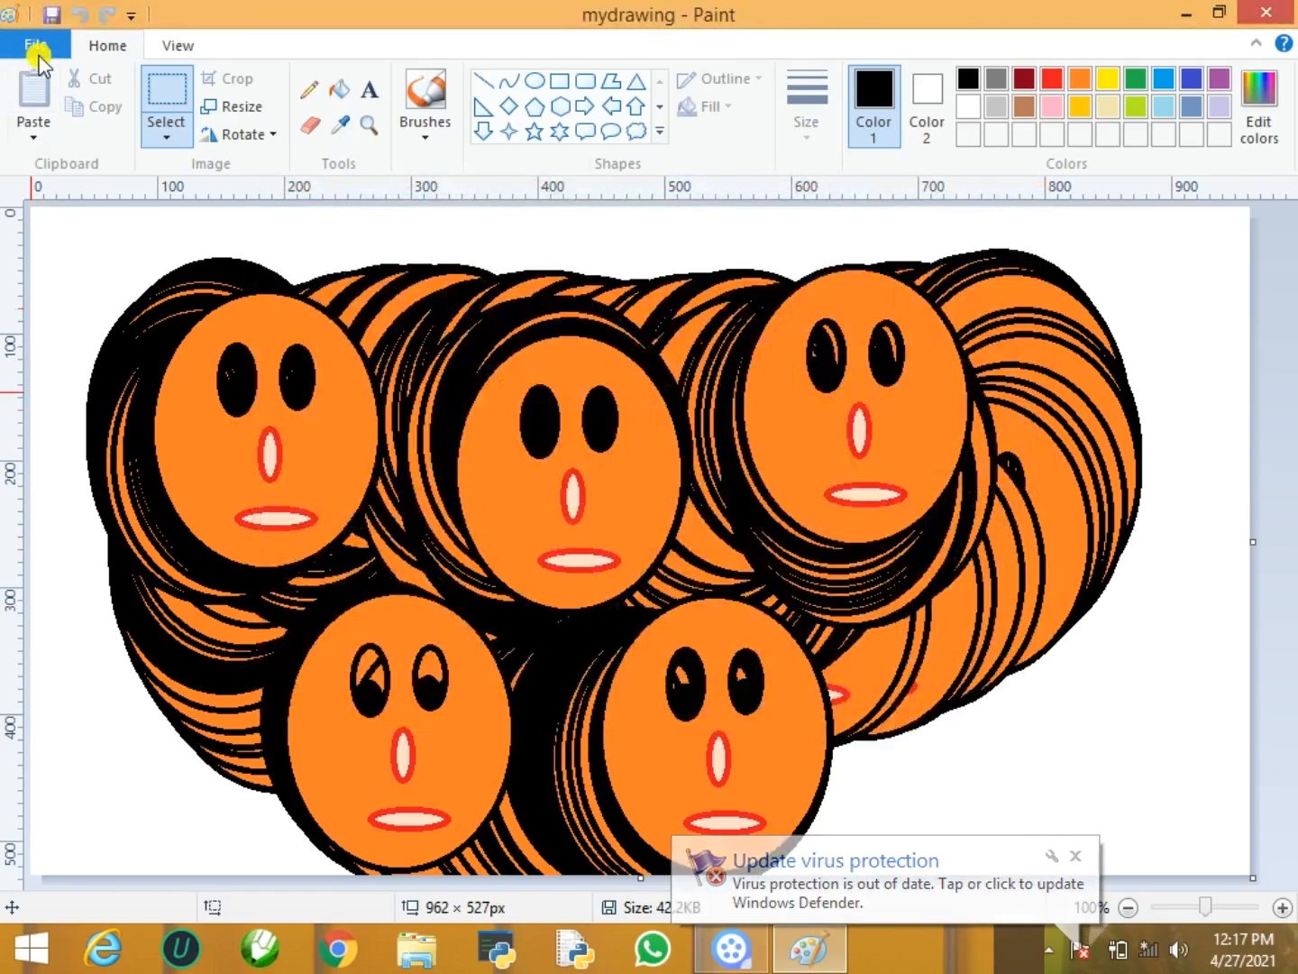
- Show the print preview of the drawing and check its page setup without changing anything
click(36, 41)
mouse_move(149, 297)
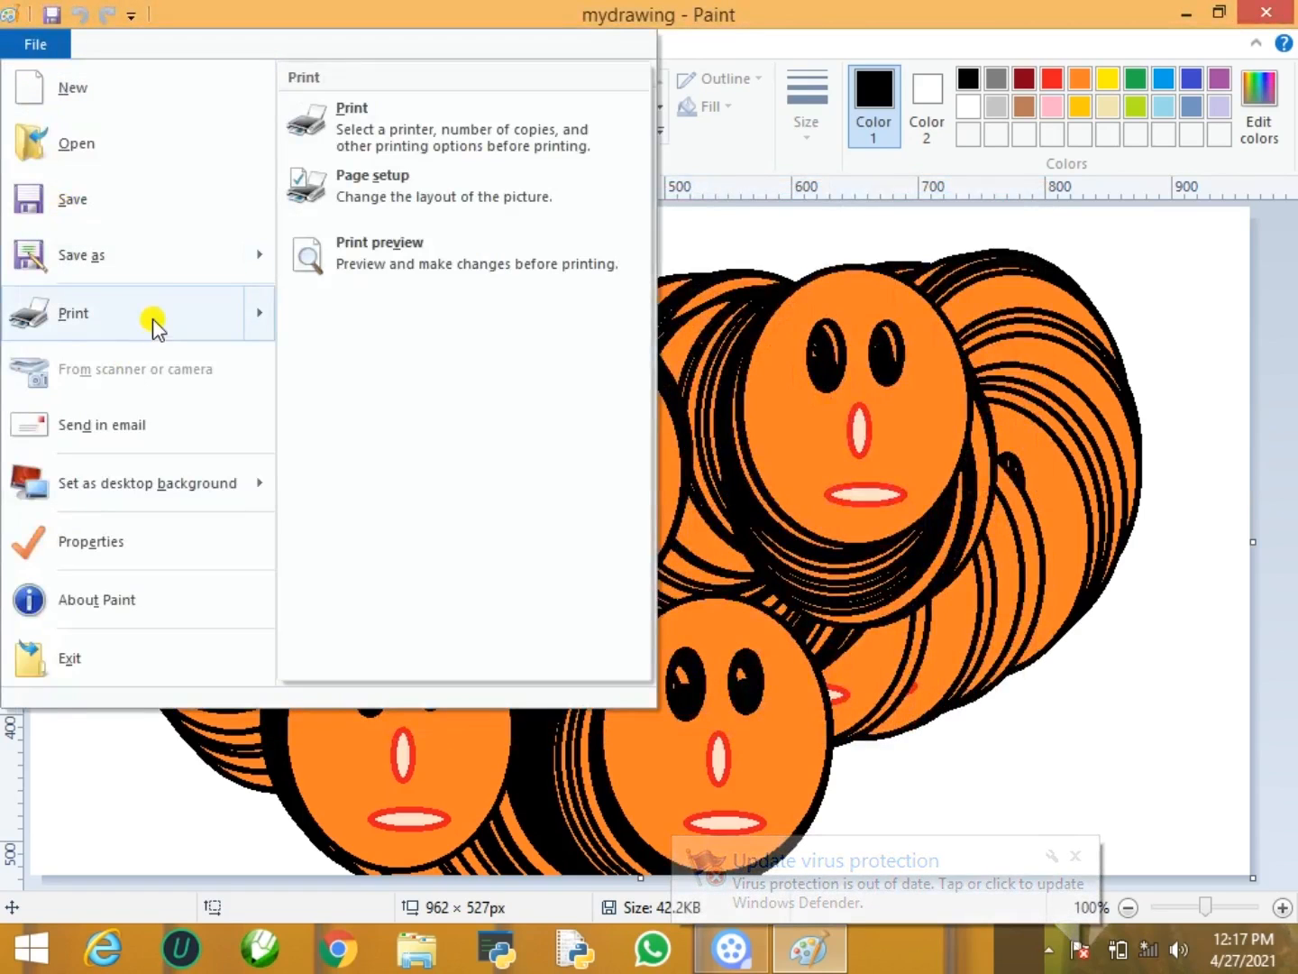
click(476, 263)
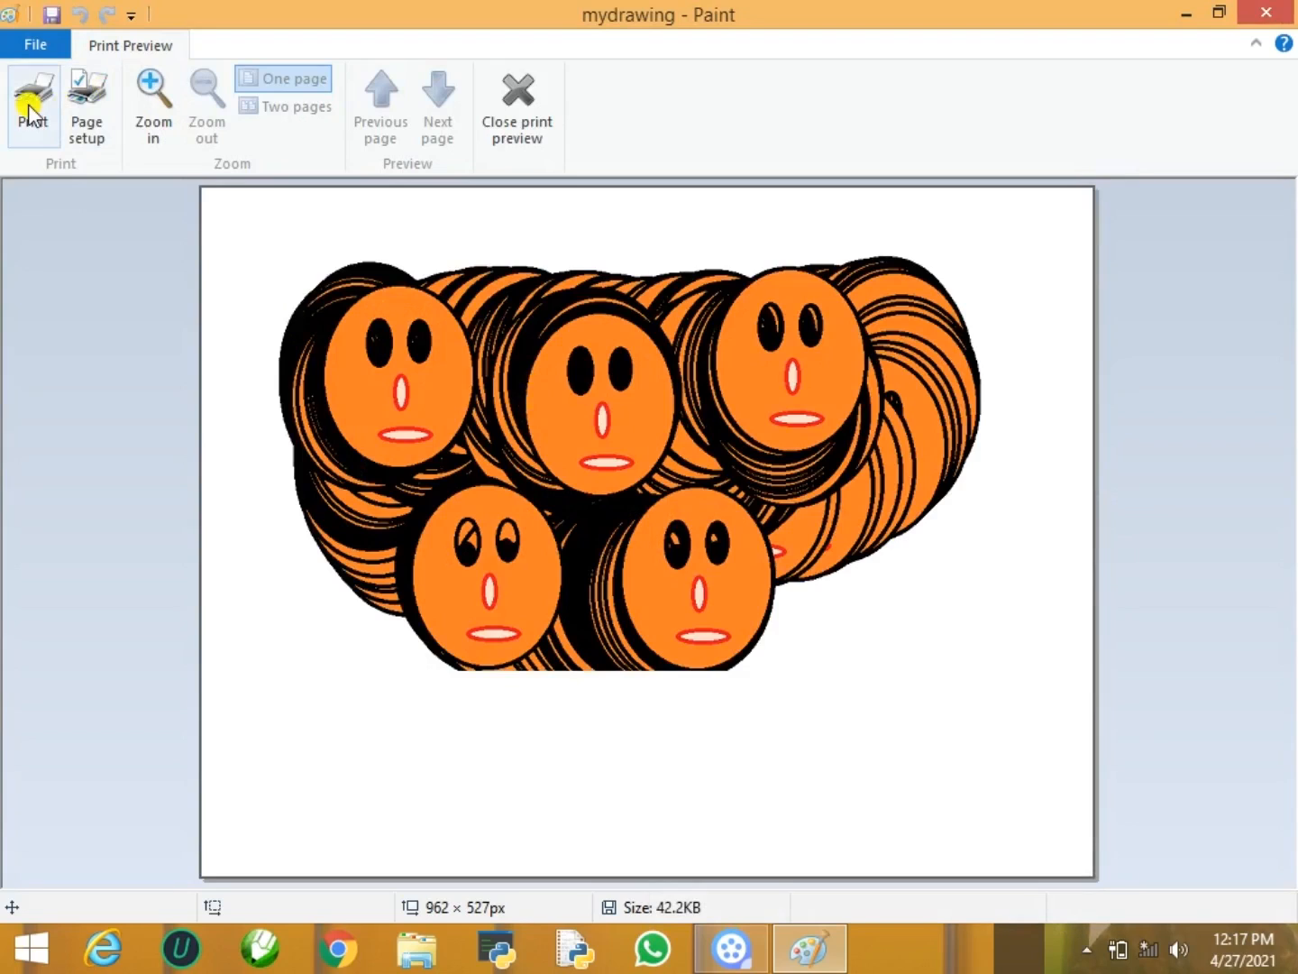
click(96, 110)
click(97, 110)
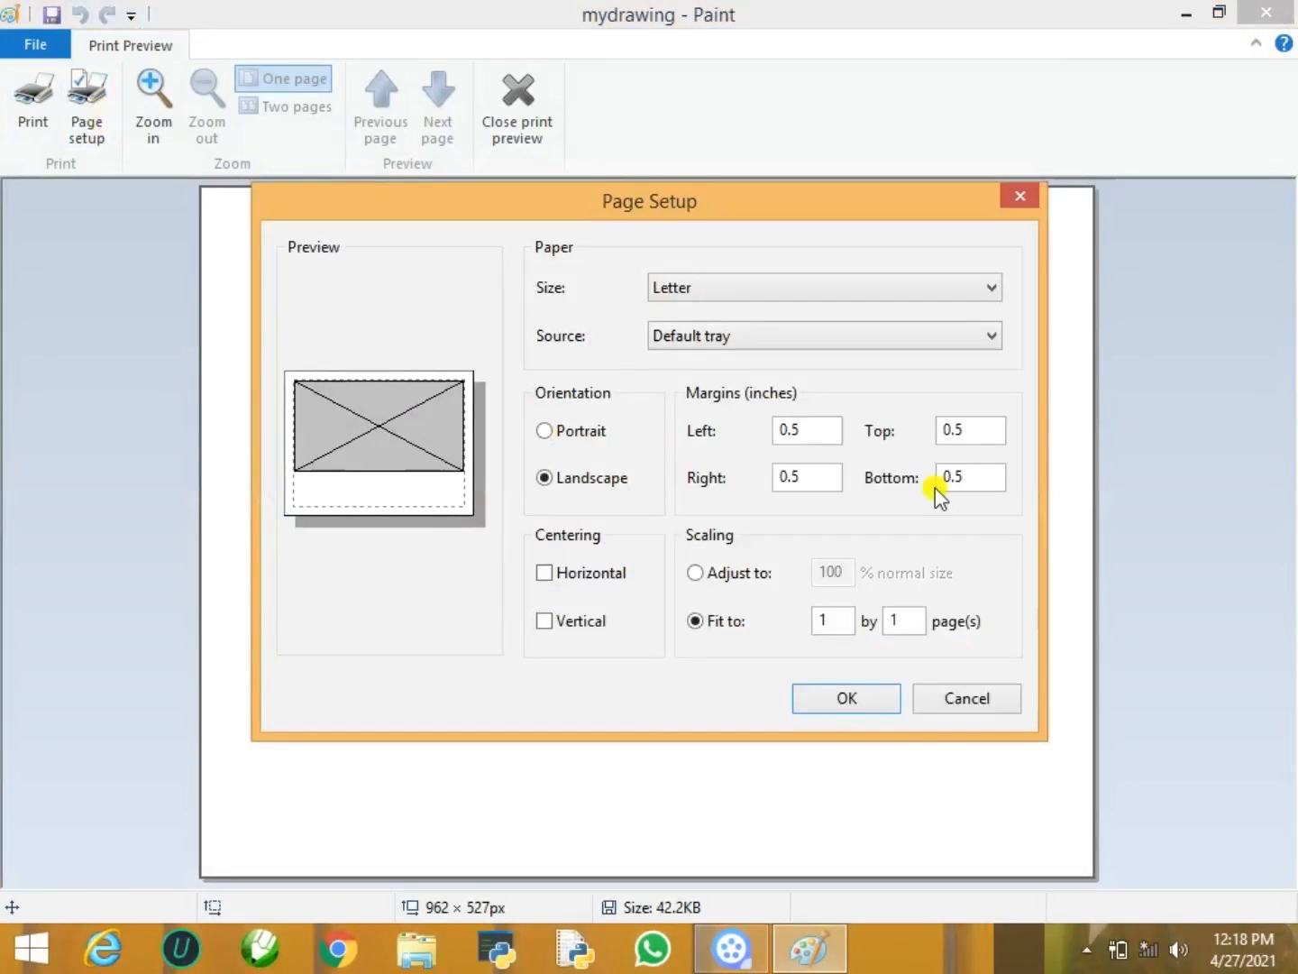
click(972, 701)
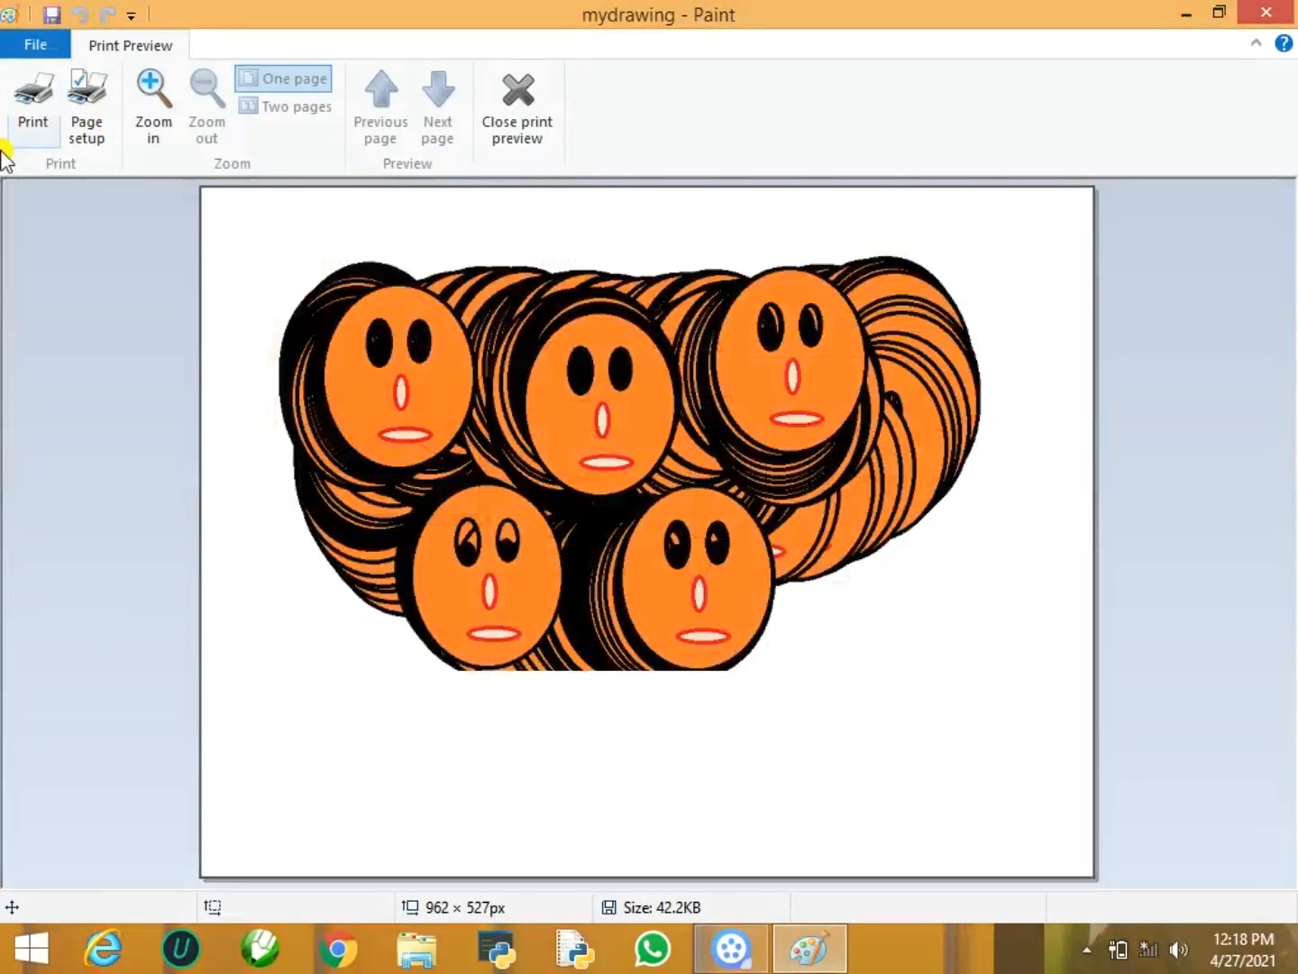
- Zoom the print preview in two levels and back out to the full page
click(152, 90)
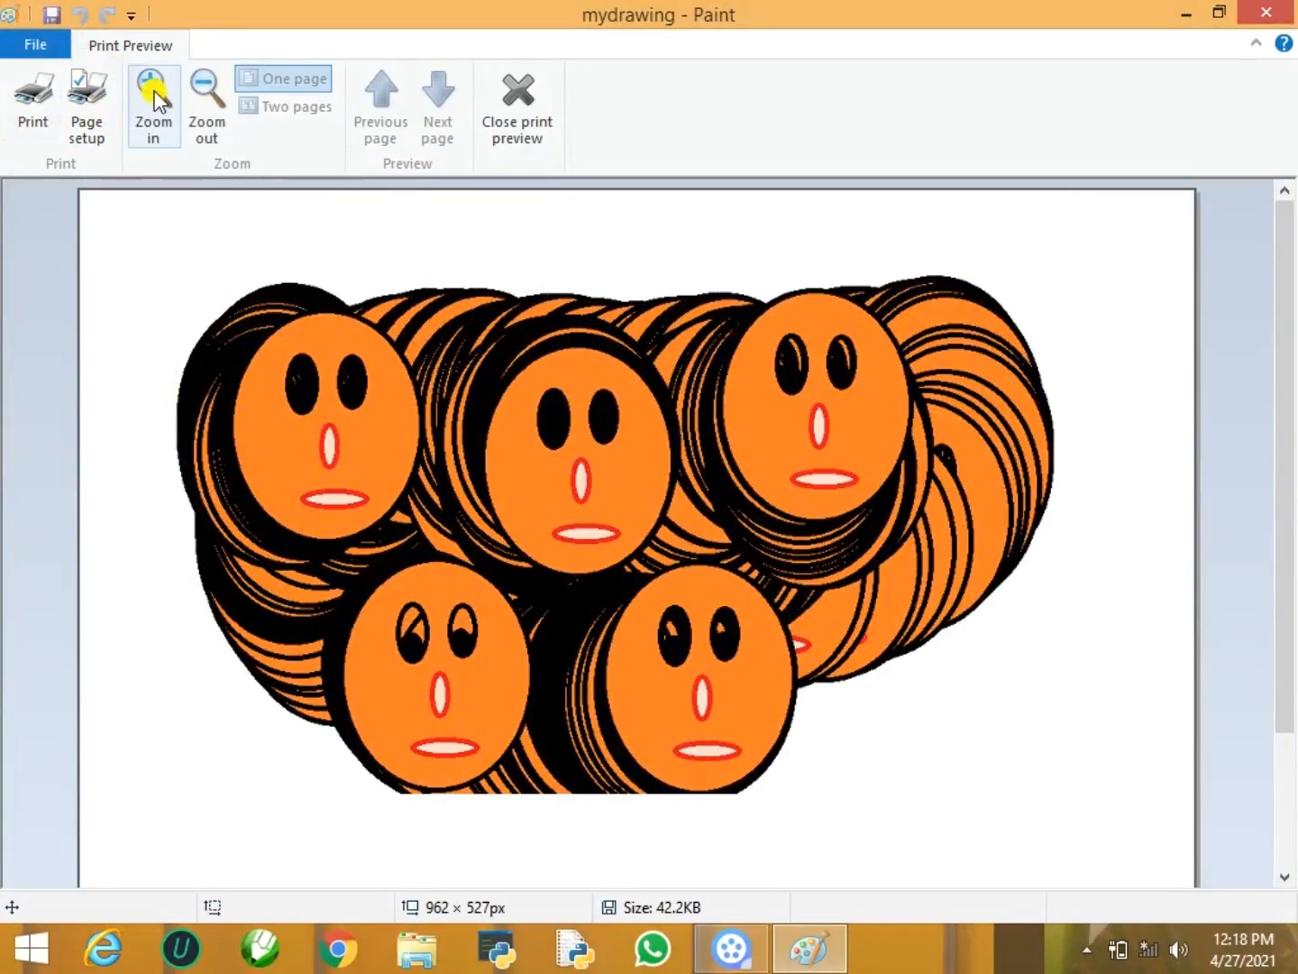
click(154, 95)
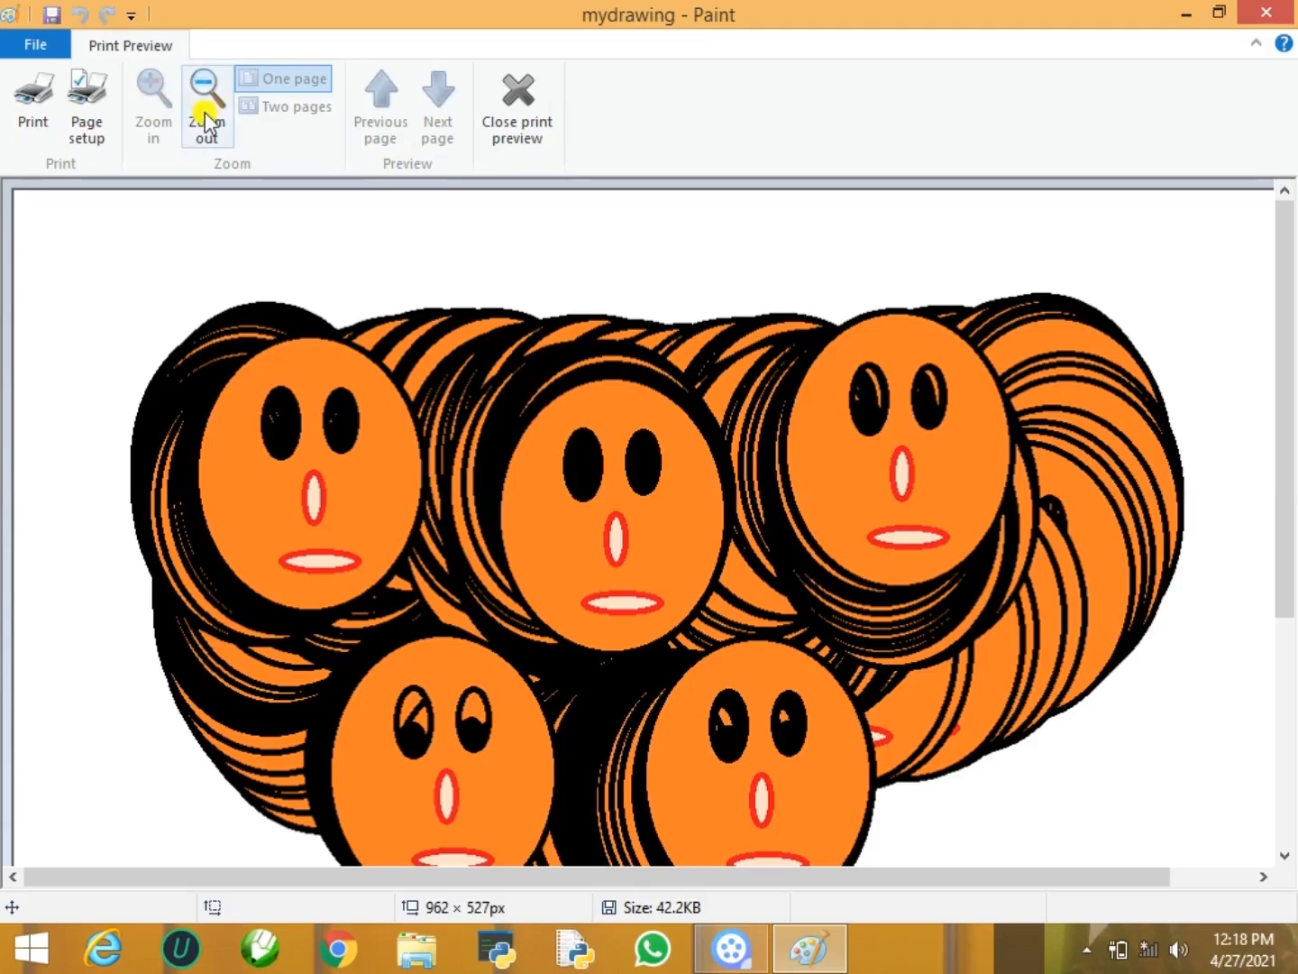
click(208, 100)
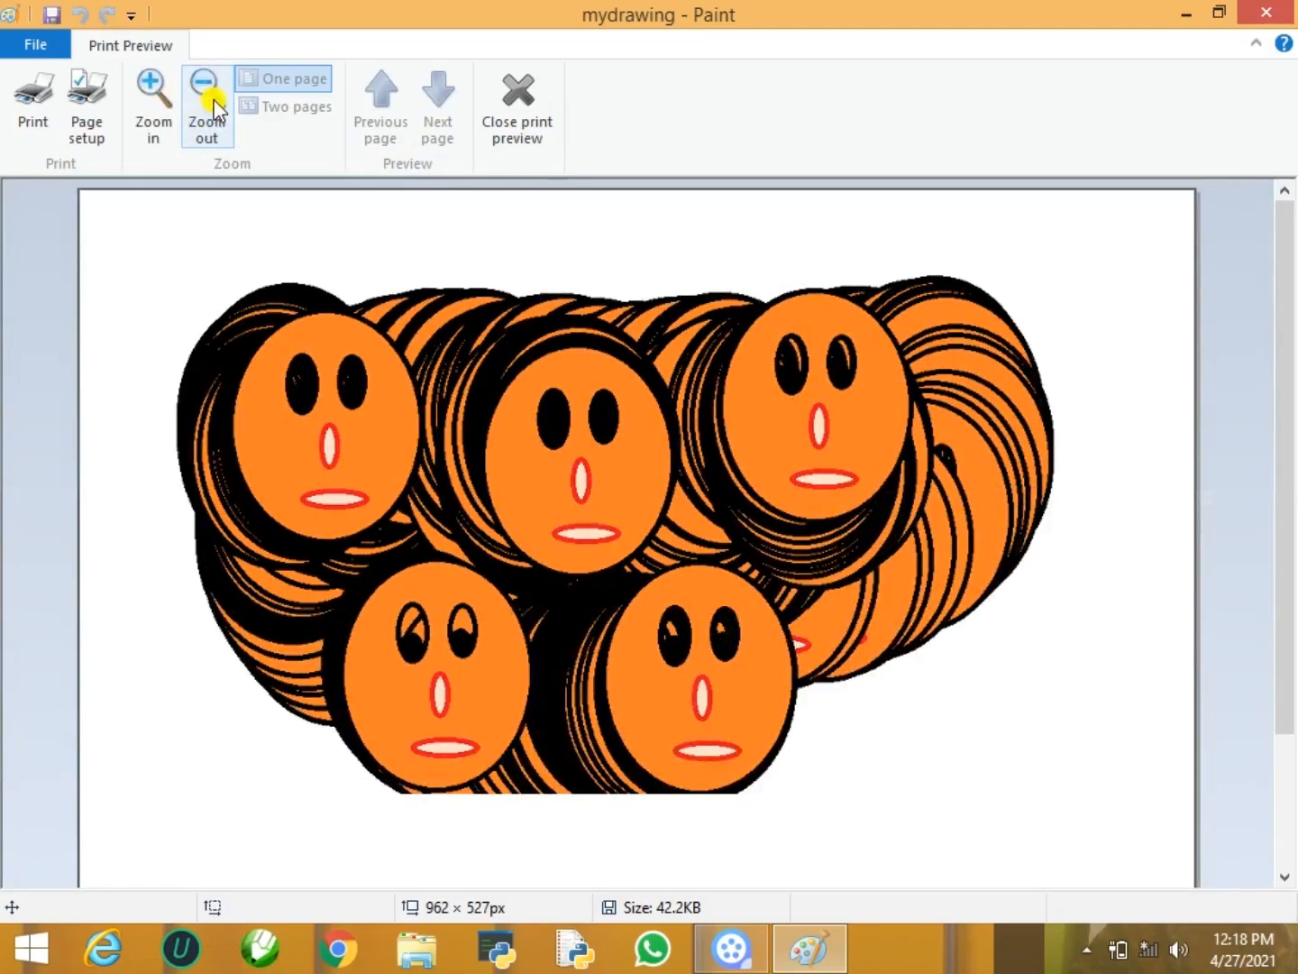
click(217, 106)
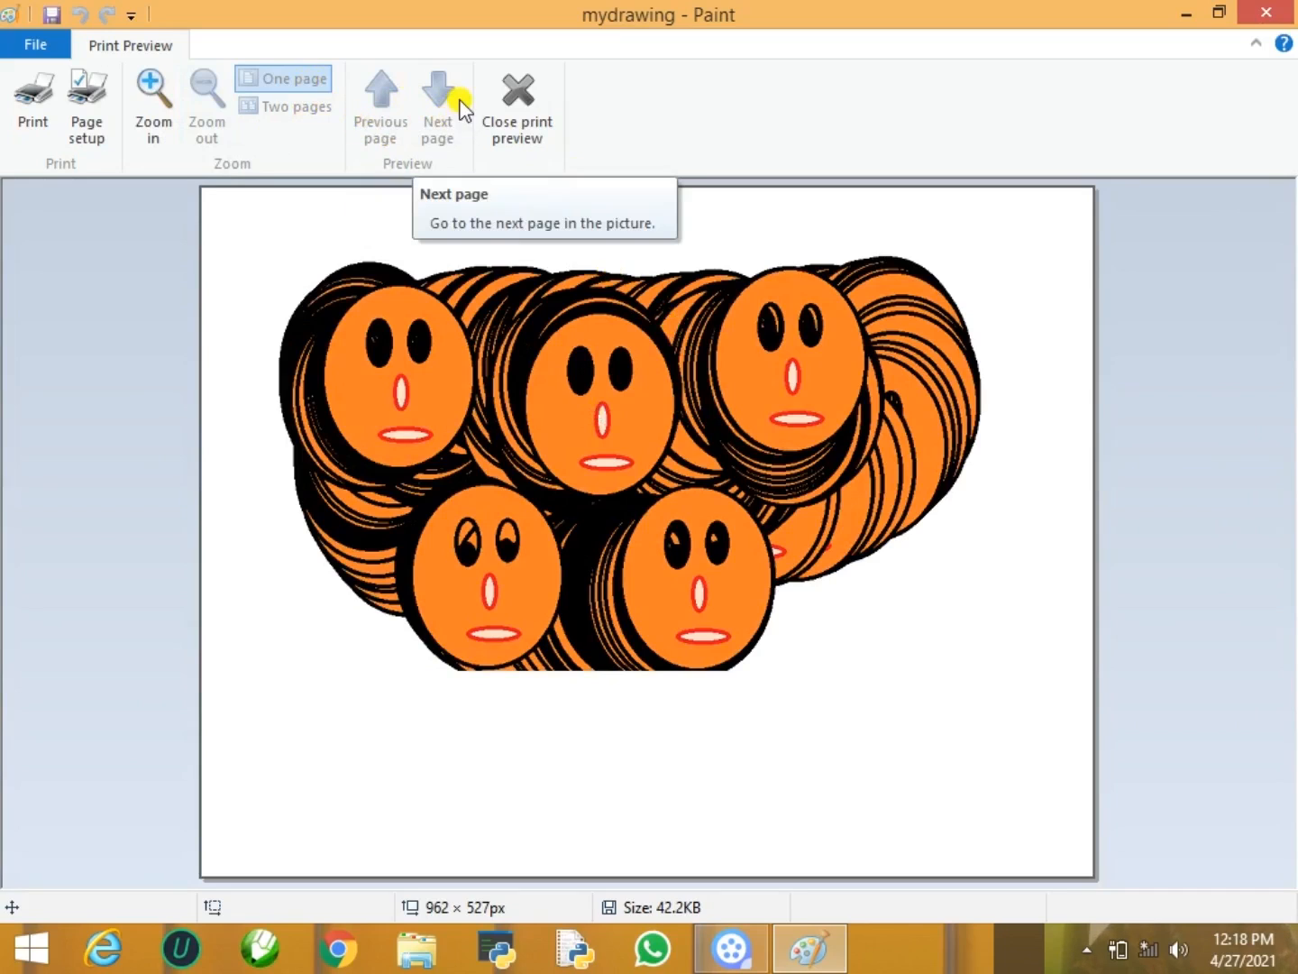
- Close the print preview and return to the drawing
click(522, 116)
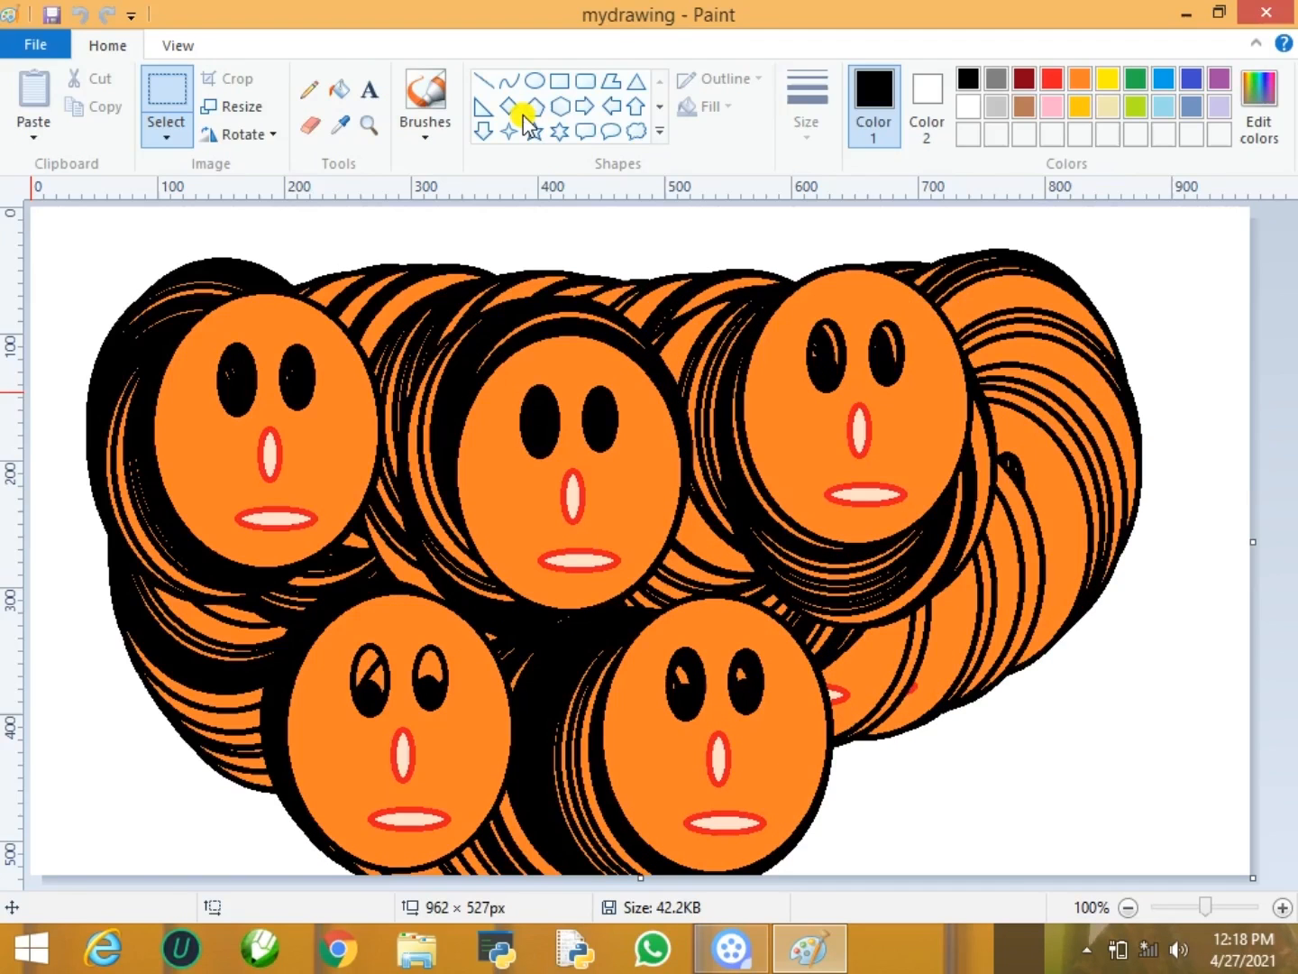
mouse_move(1122, 947)
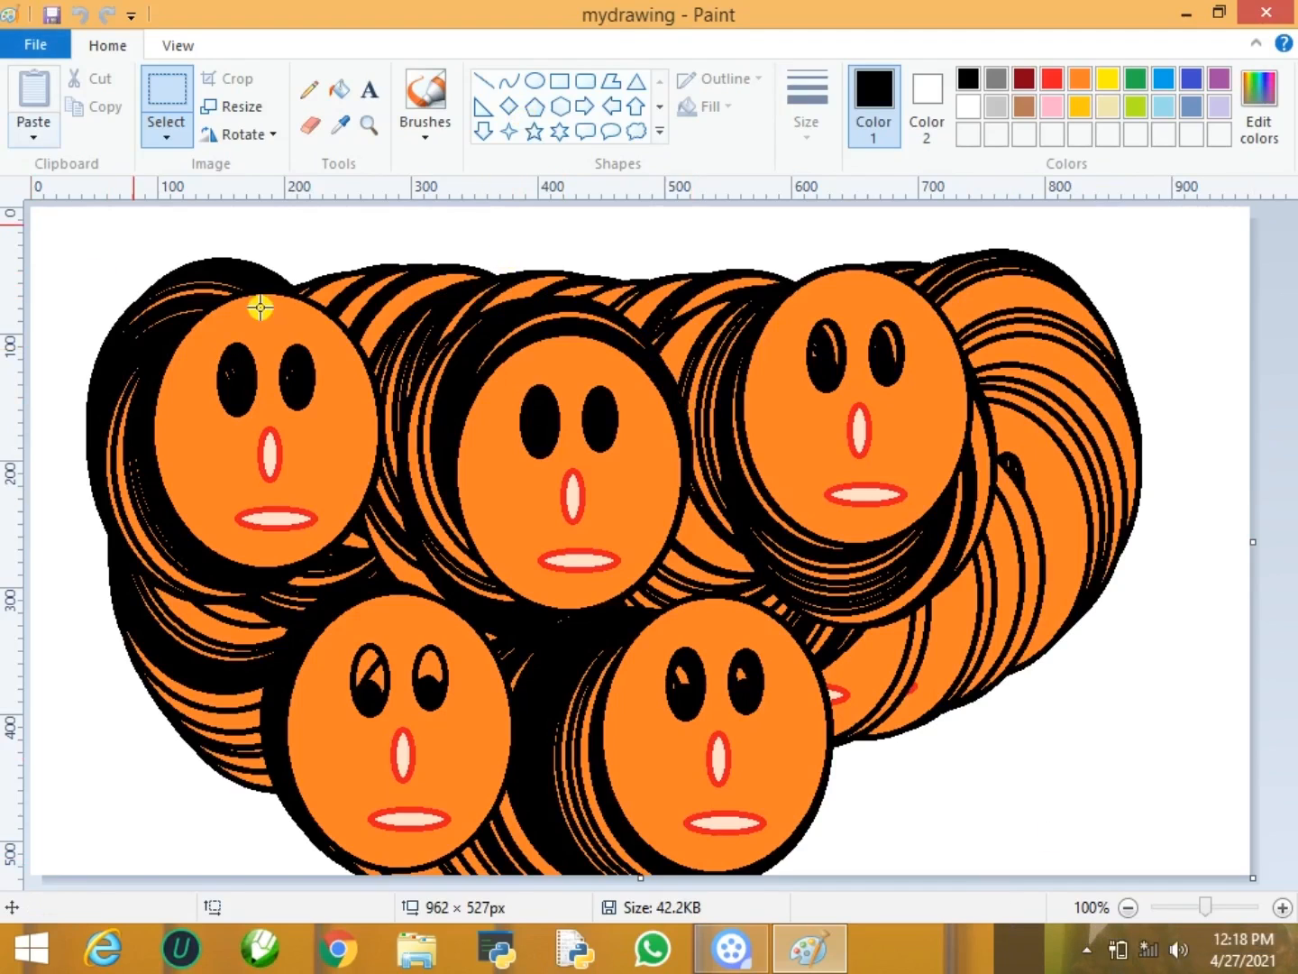
- Set the drawing as the desktop background with the Fill option, view the desktop, and return to Paint
click(34, 53)
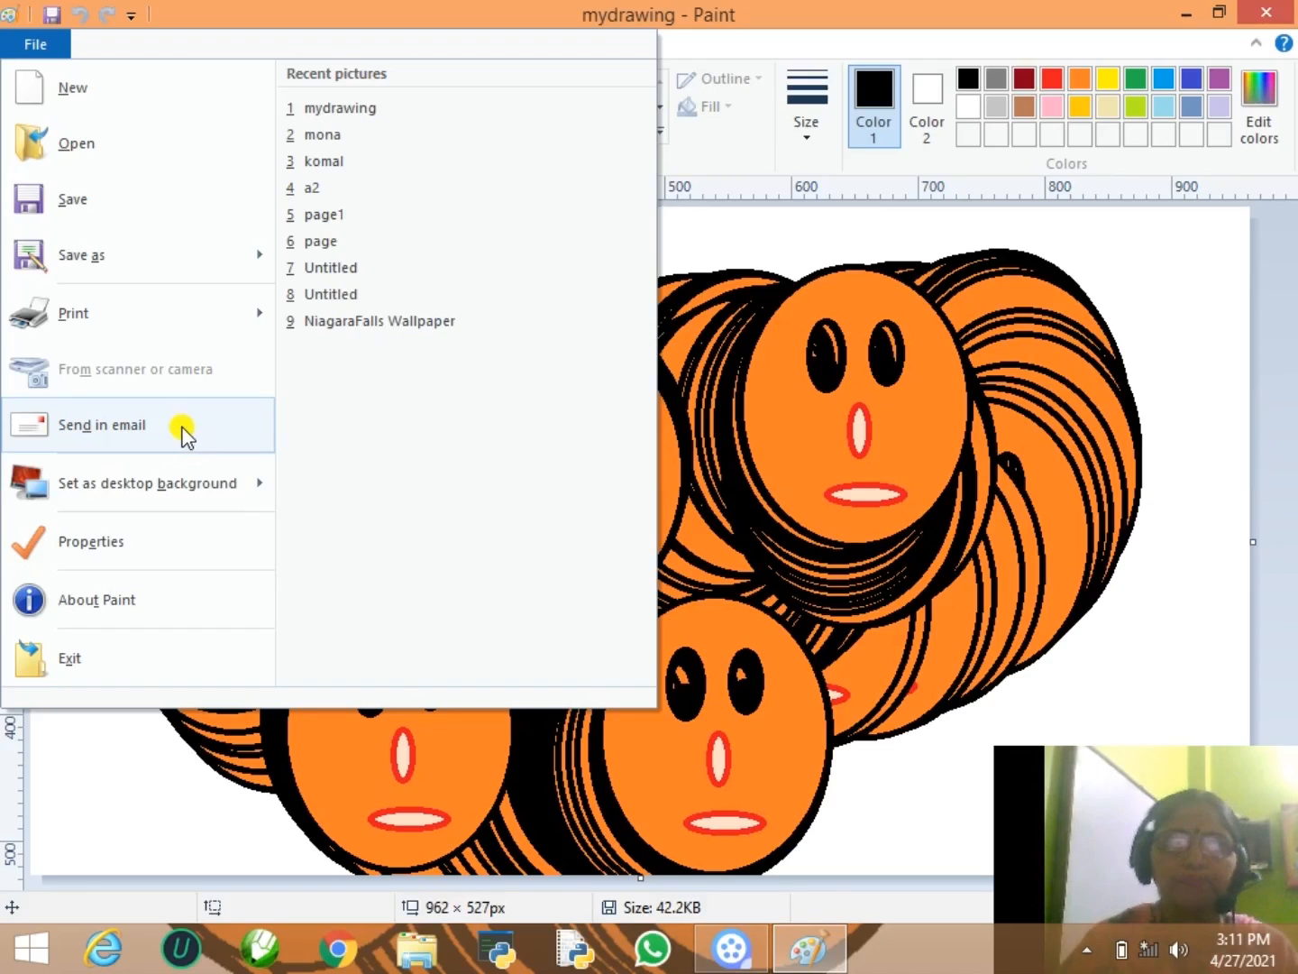
mouse_move(175, 490)
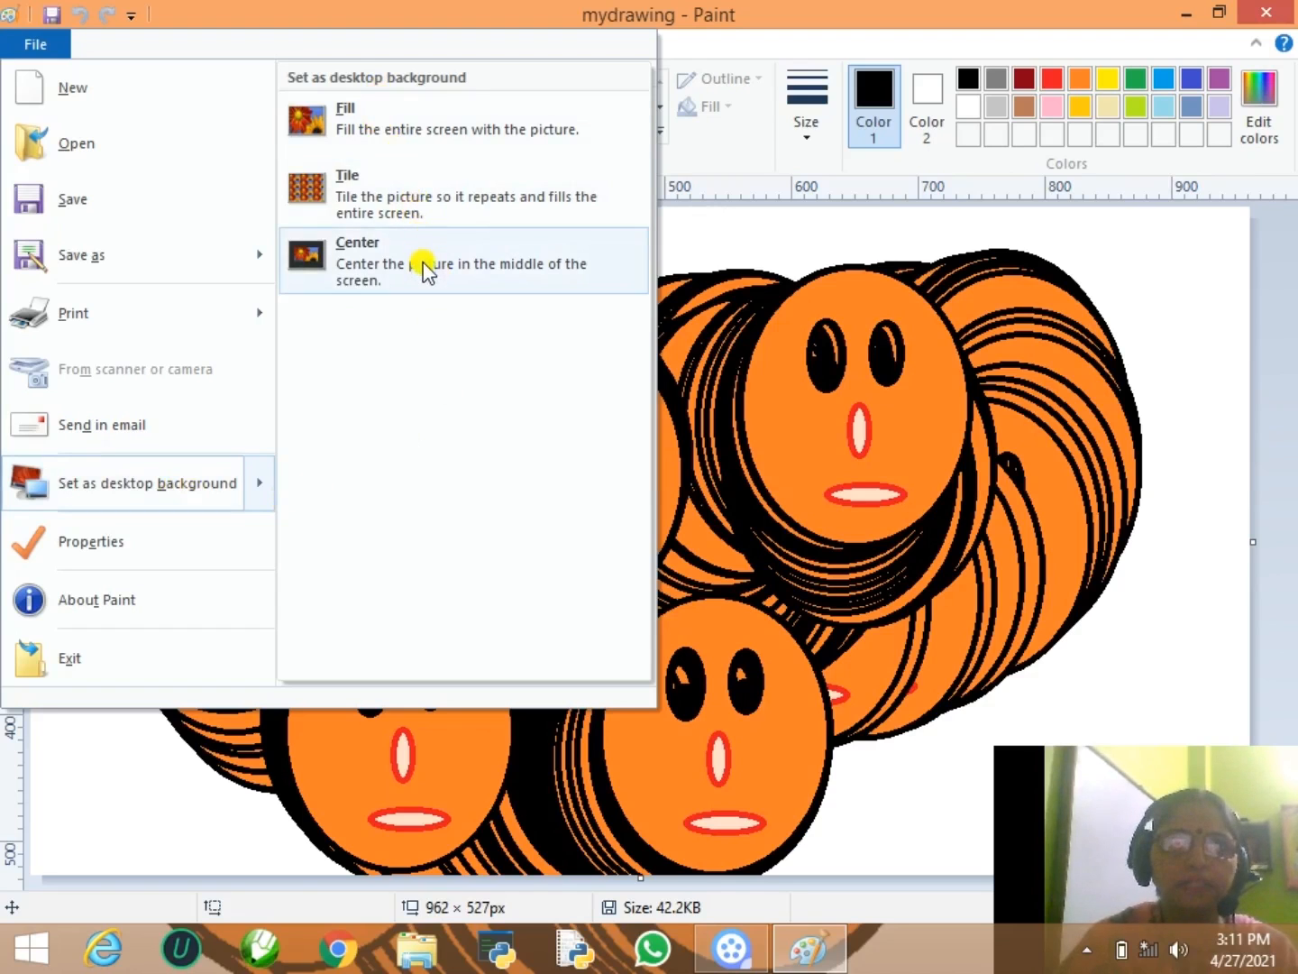
click(411, 128)
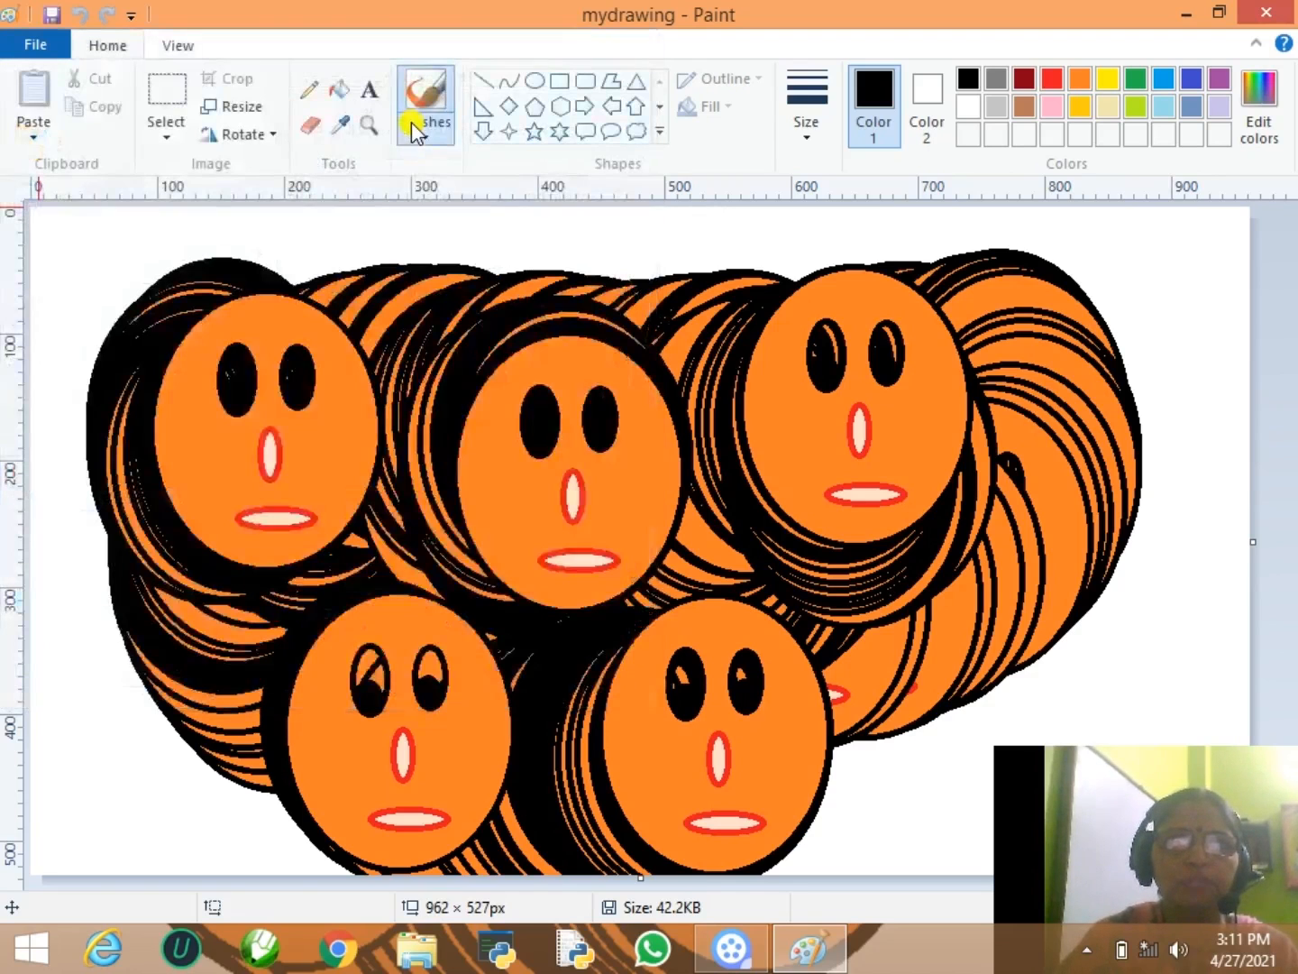
click(1182, 14)
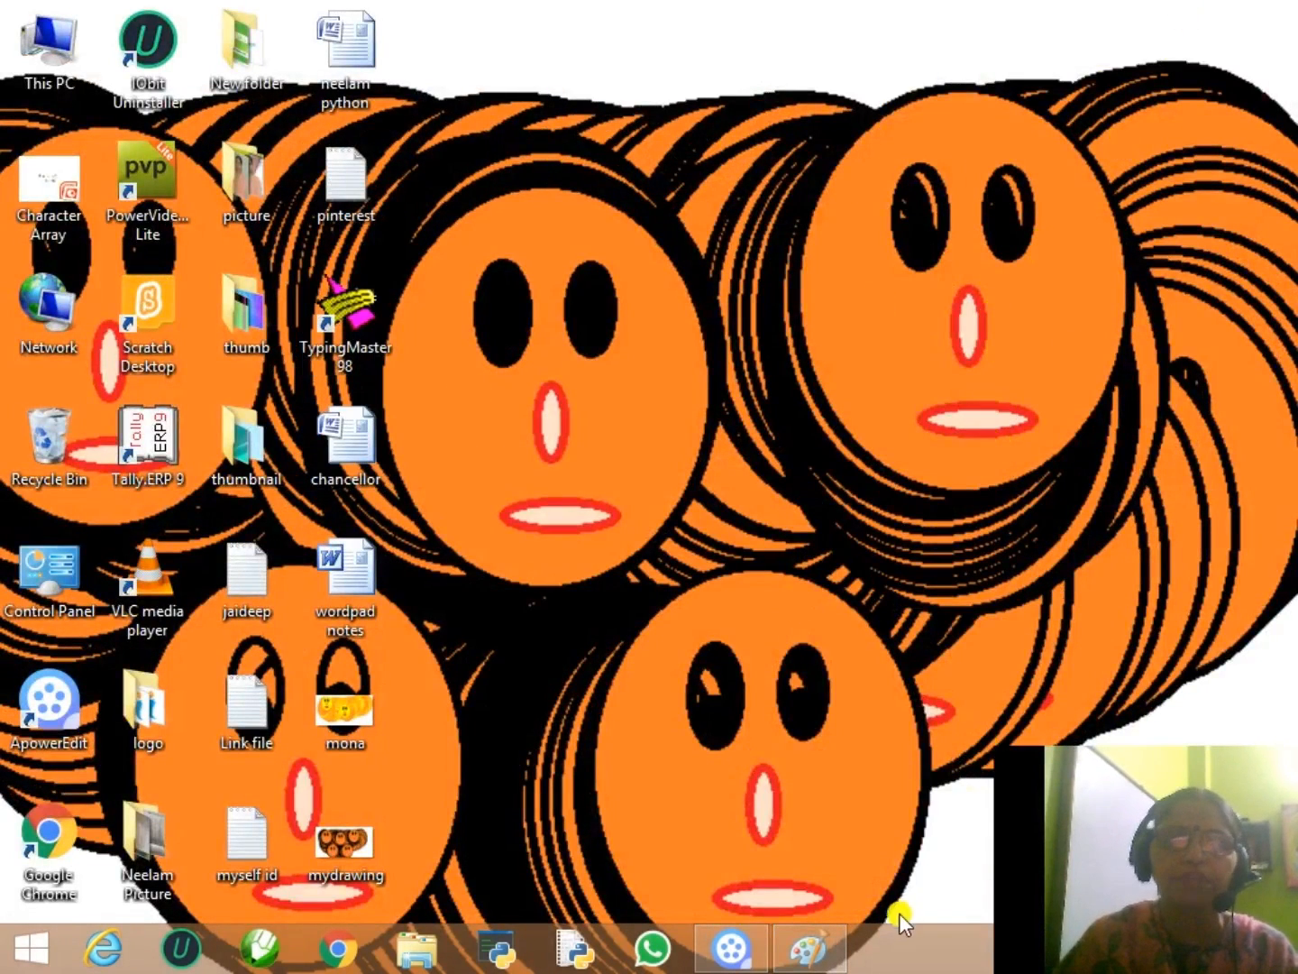
click(809, 949)
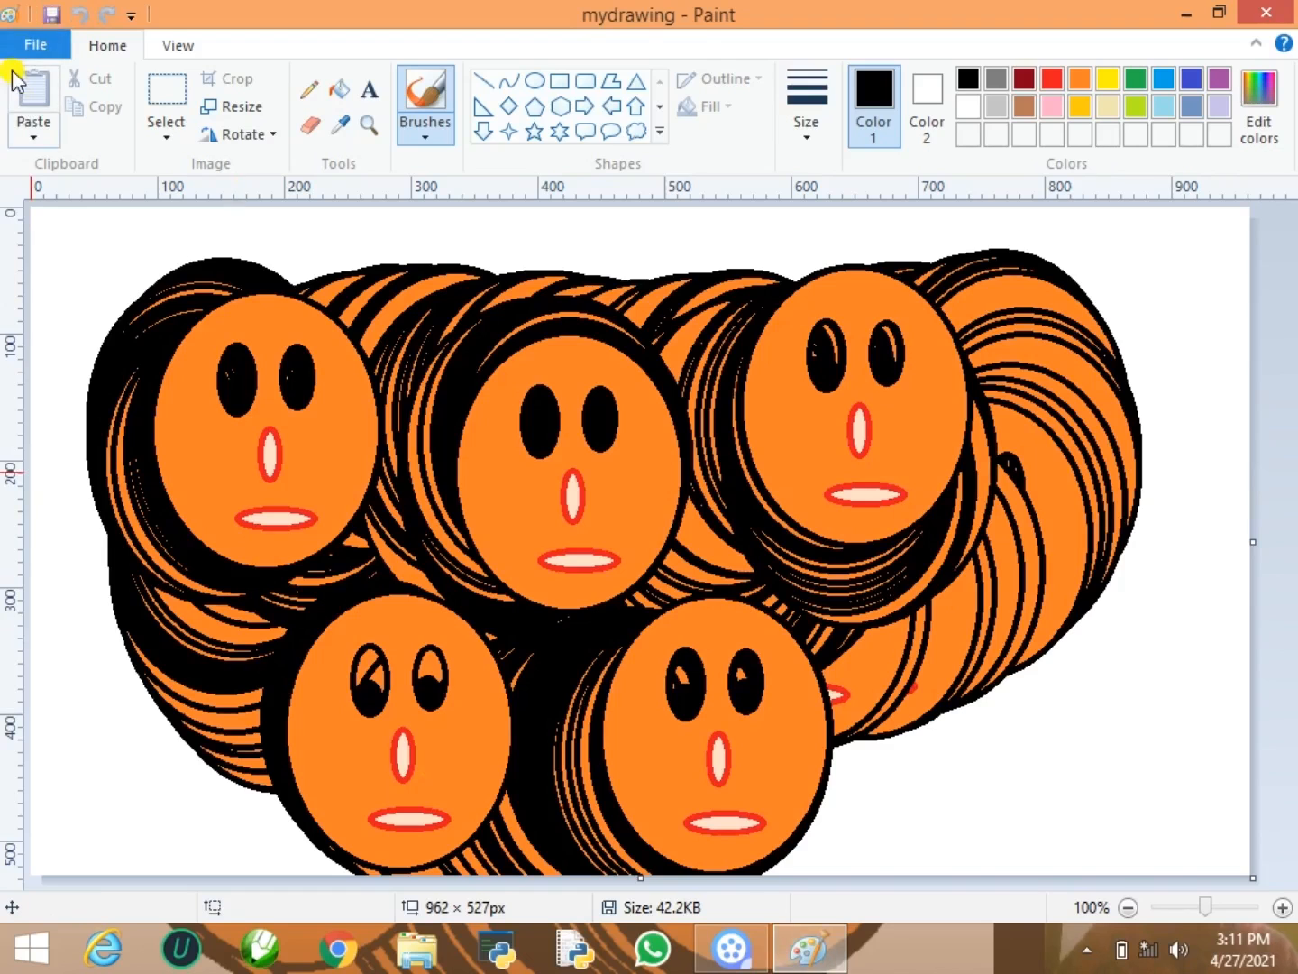
- Set the drawing as a tiled desktop background, view the desktop, and return to Paint
click(37, 43)
mouse_move(136, 481)
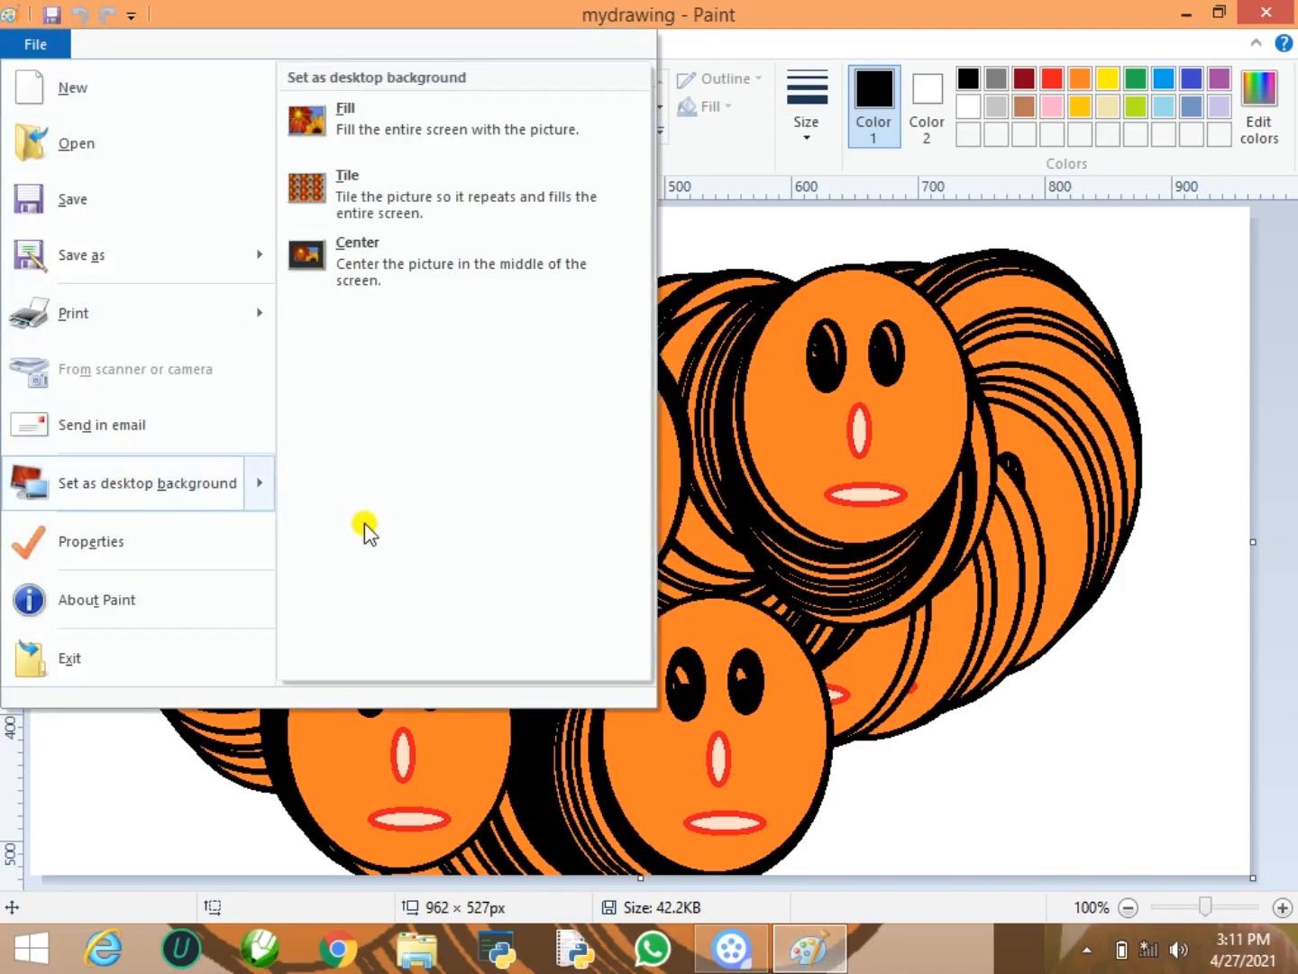
click(405, 190)
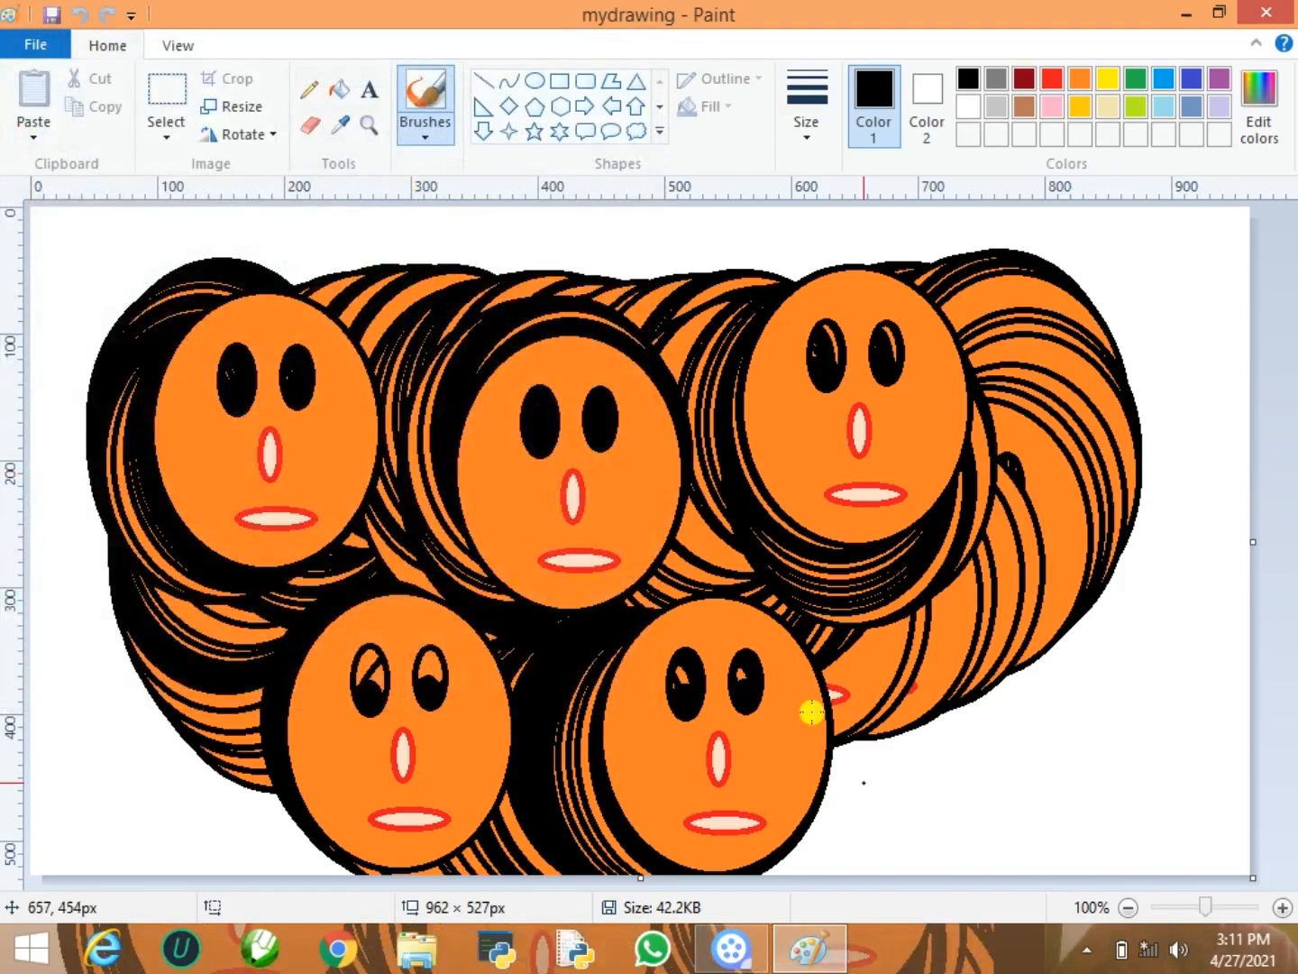
click(809, 948)
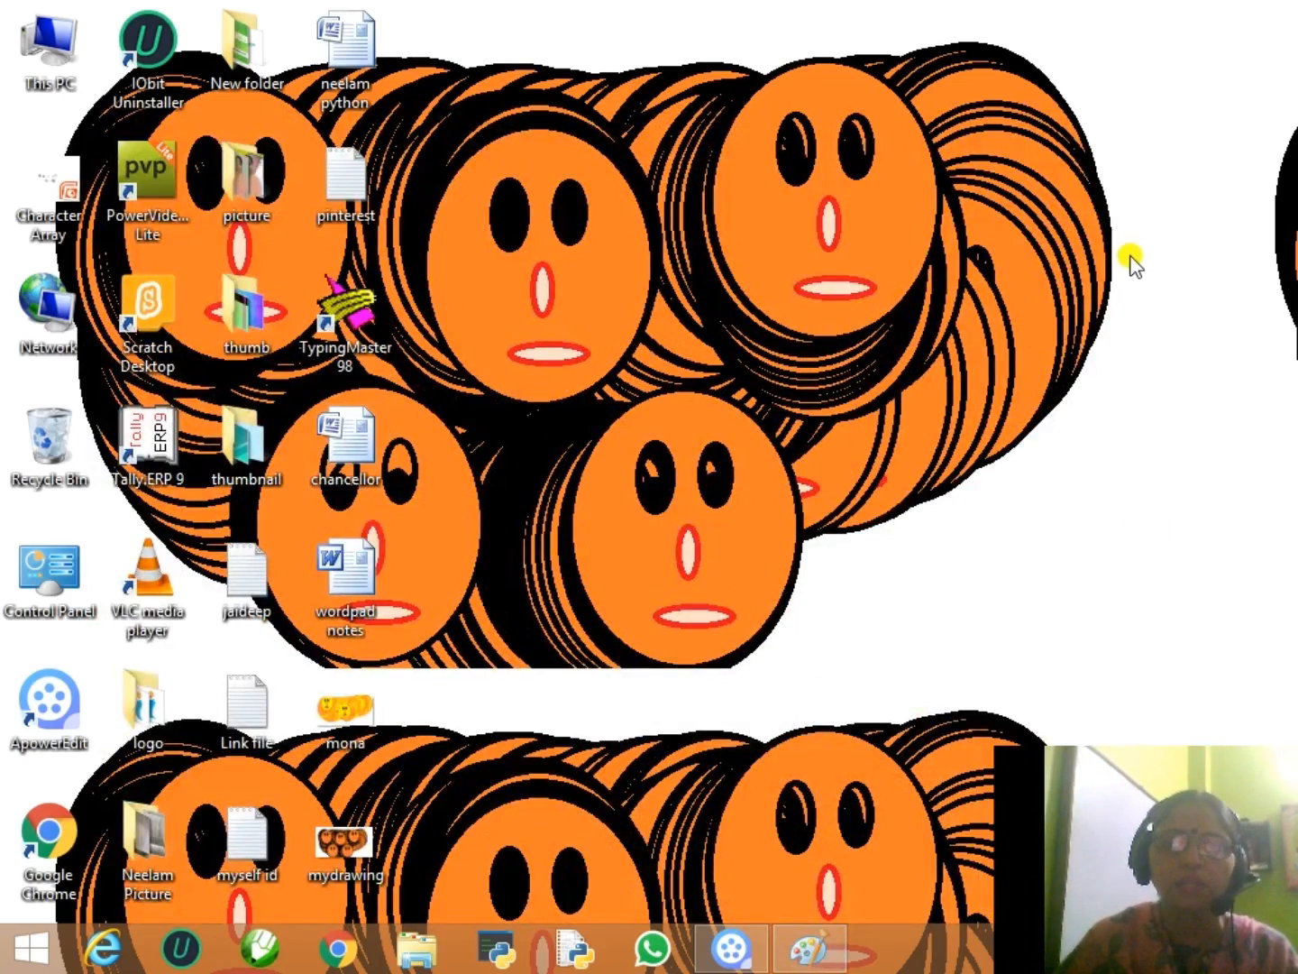
click(811, 952)
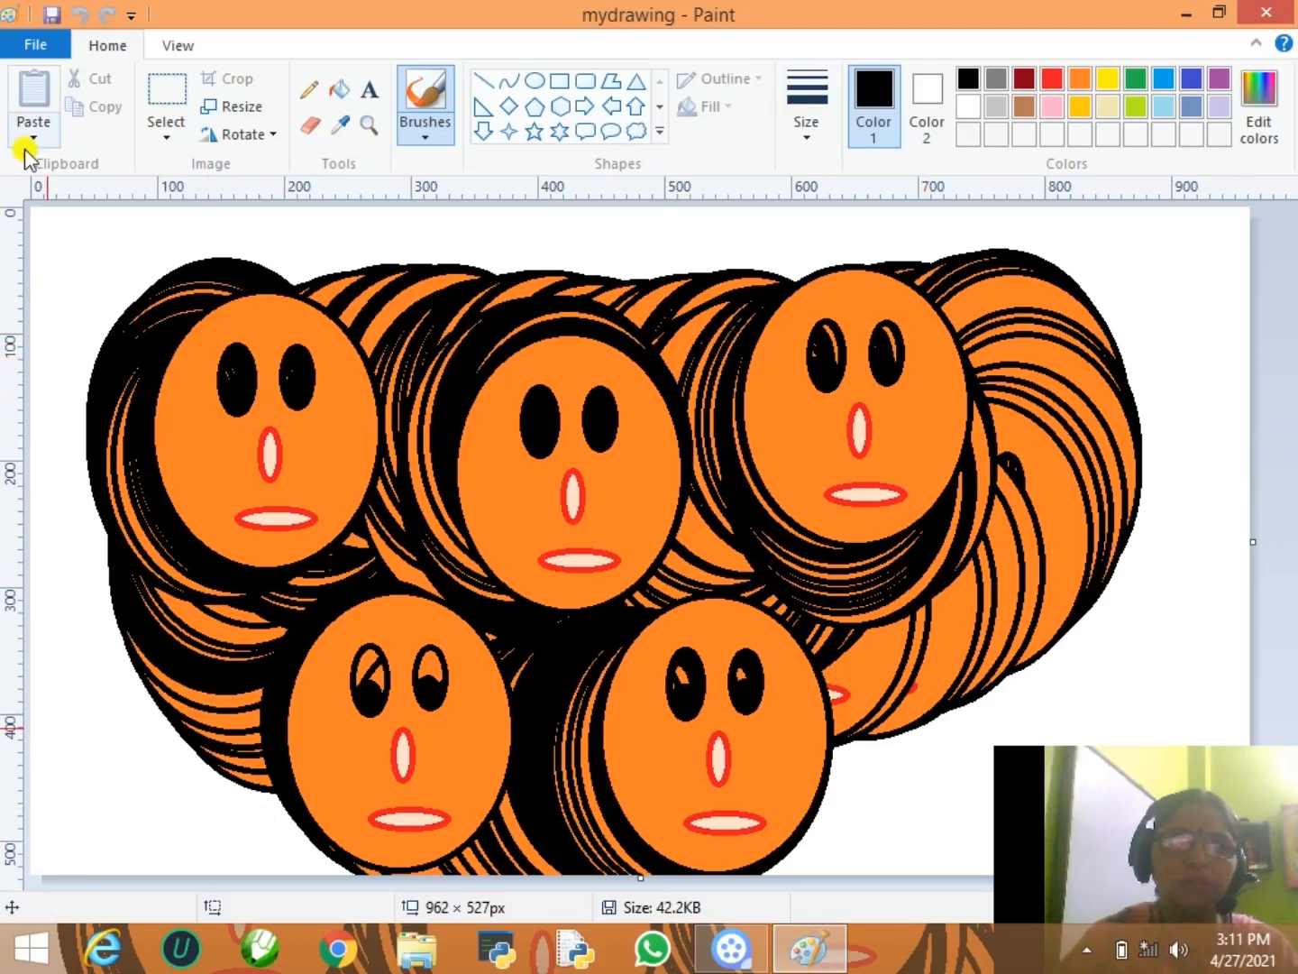
- Set the drawing as a centered desktop background, view the desktop, and return to Paint
click(36, 44)
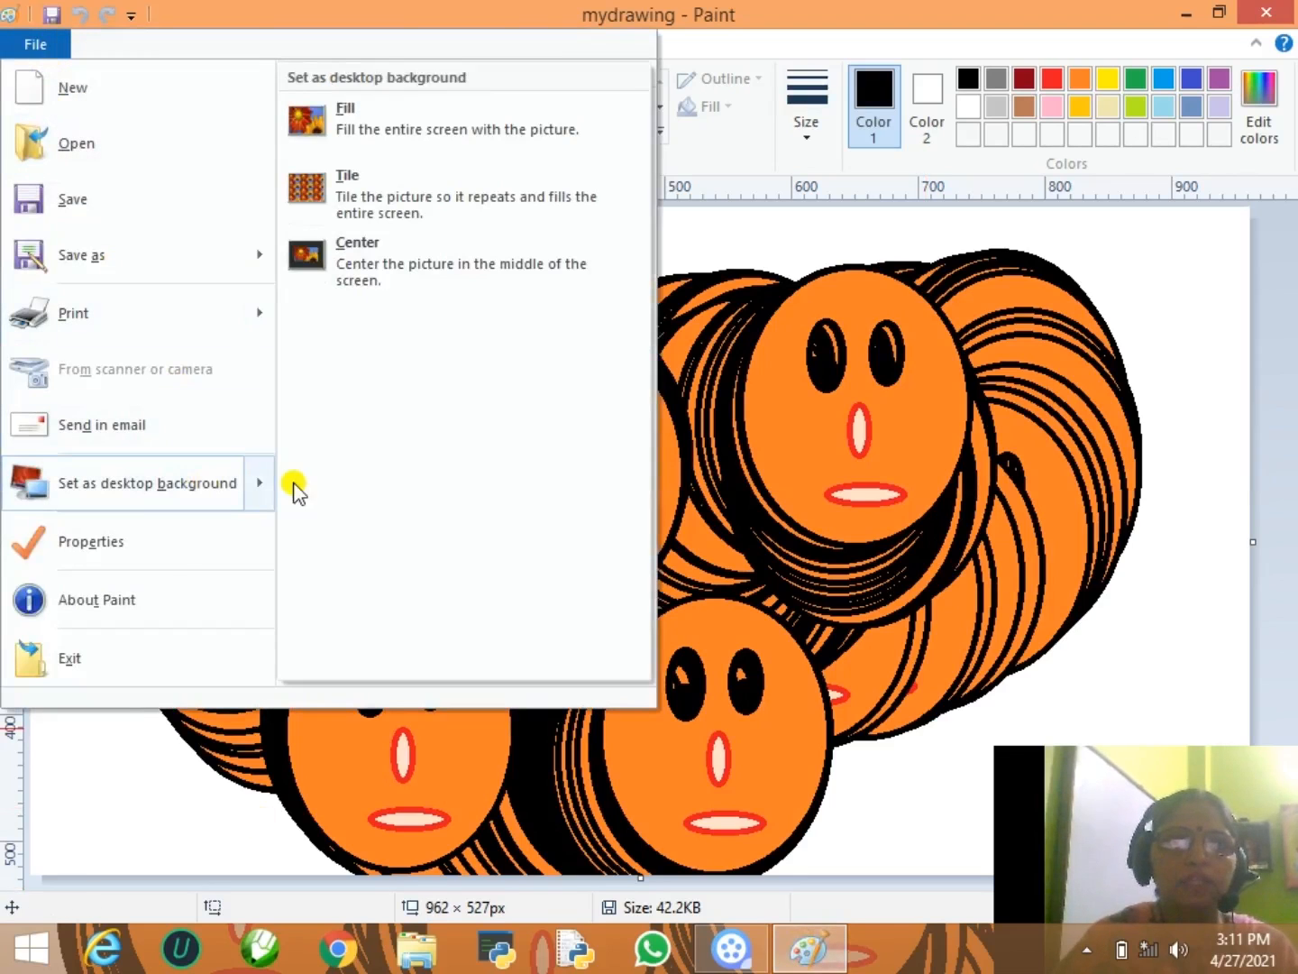
click(434, 255)
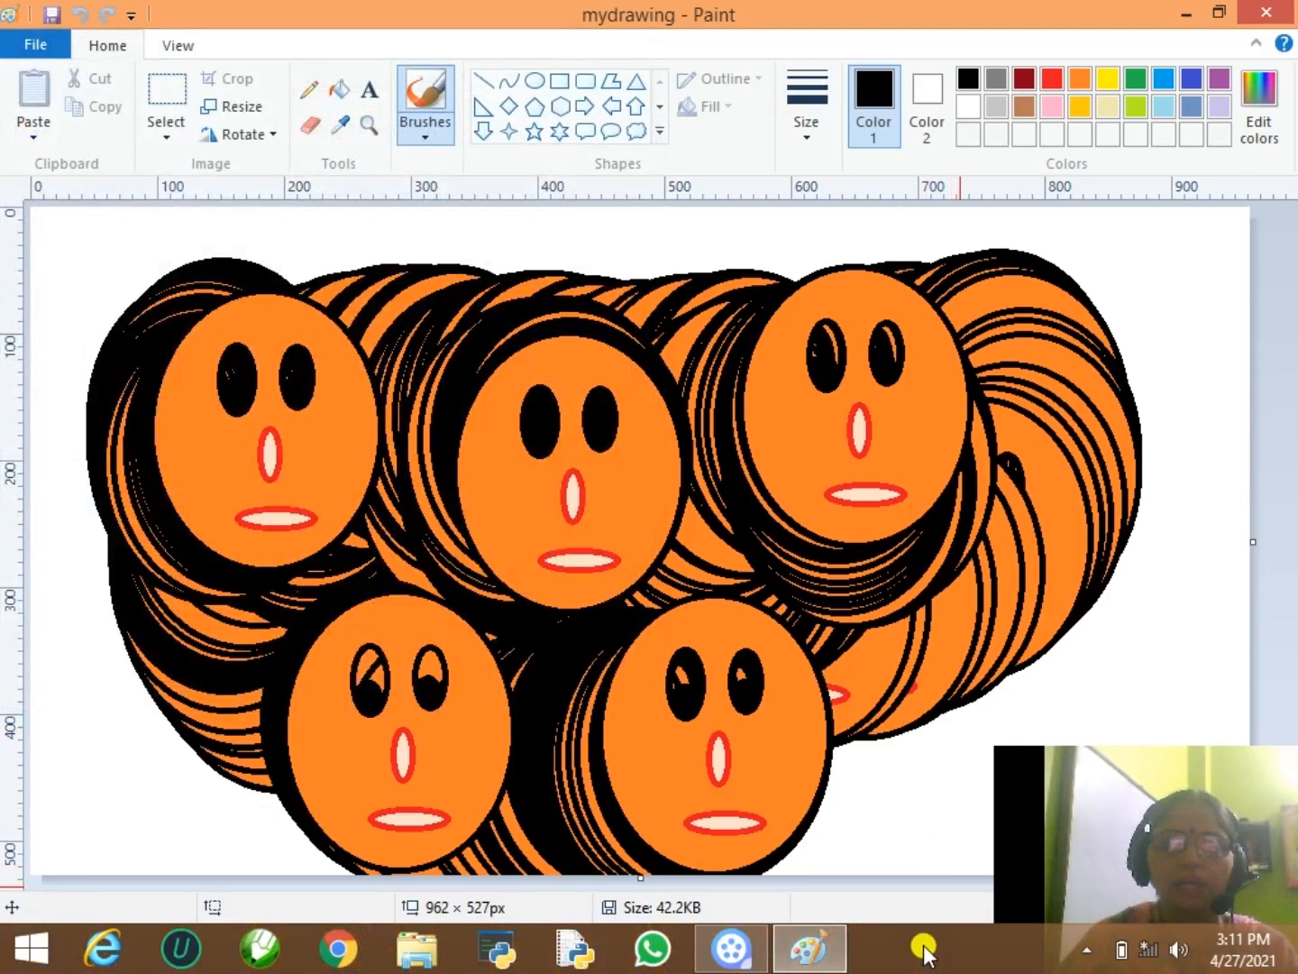
click(811, 952)
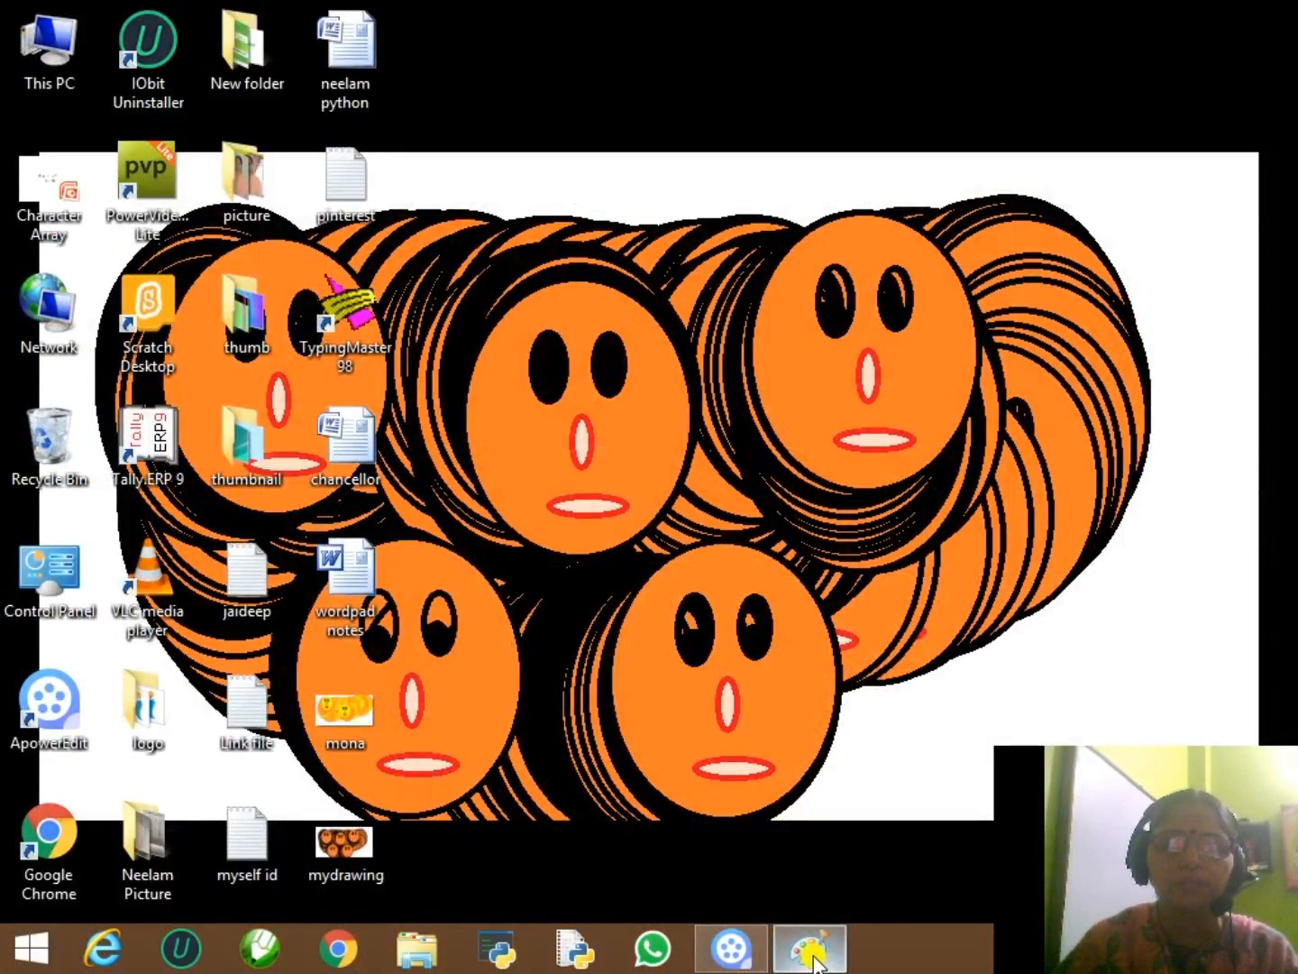
click(800, 952)
- Examine the file attributes, units, colors and size in the drawing's image properties, and cancel without changes
click(33, 42)
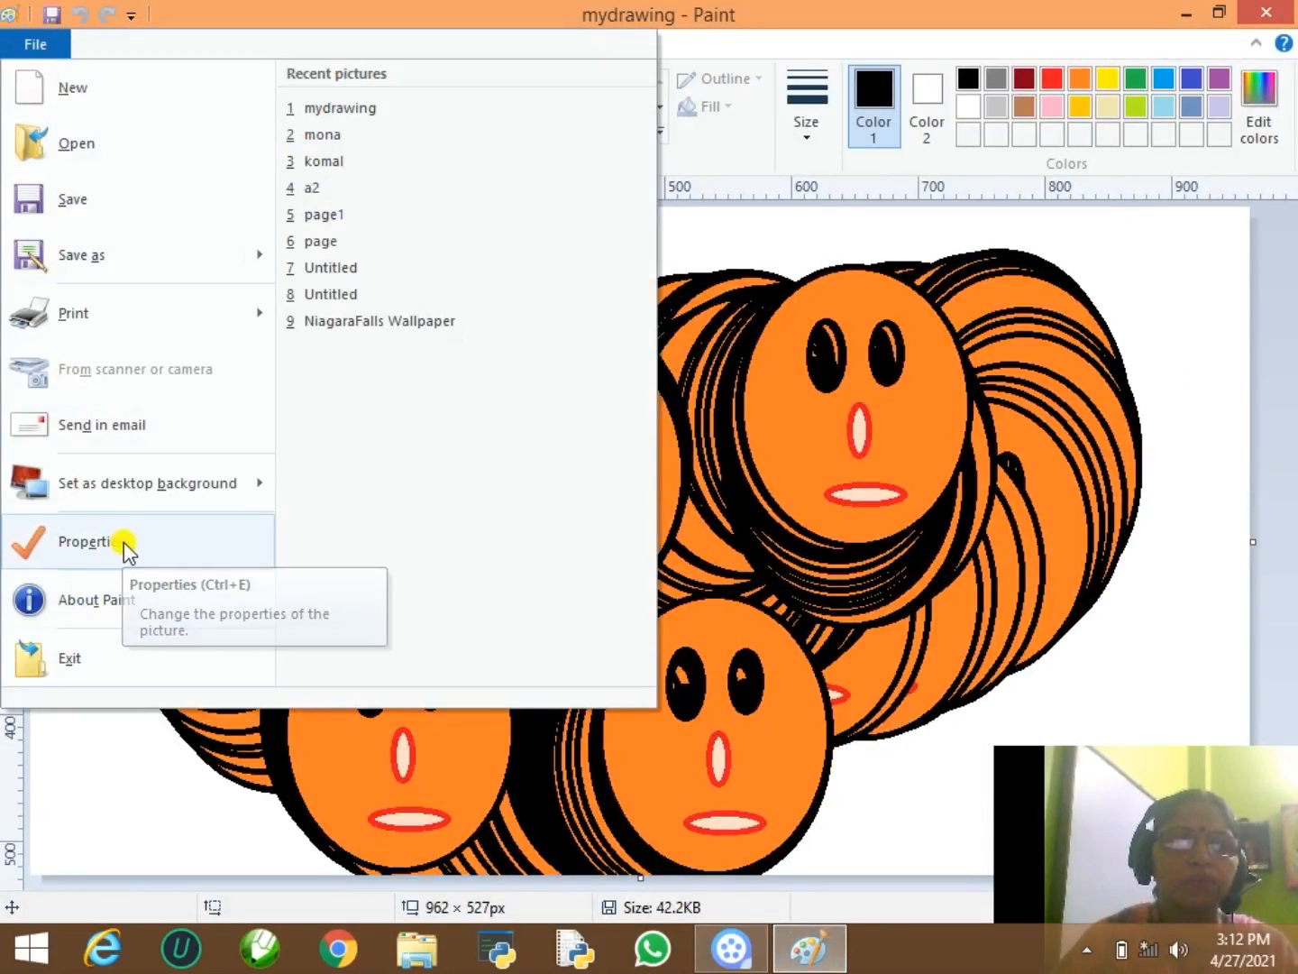
click(159, 544)
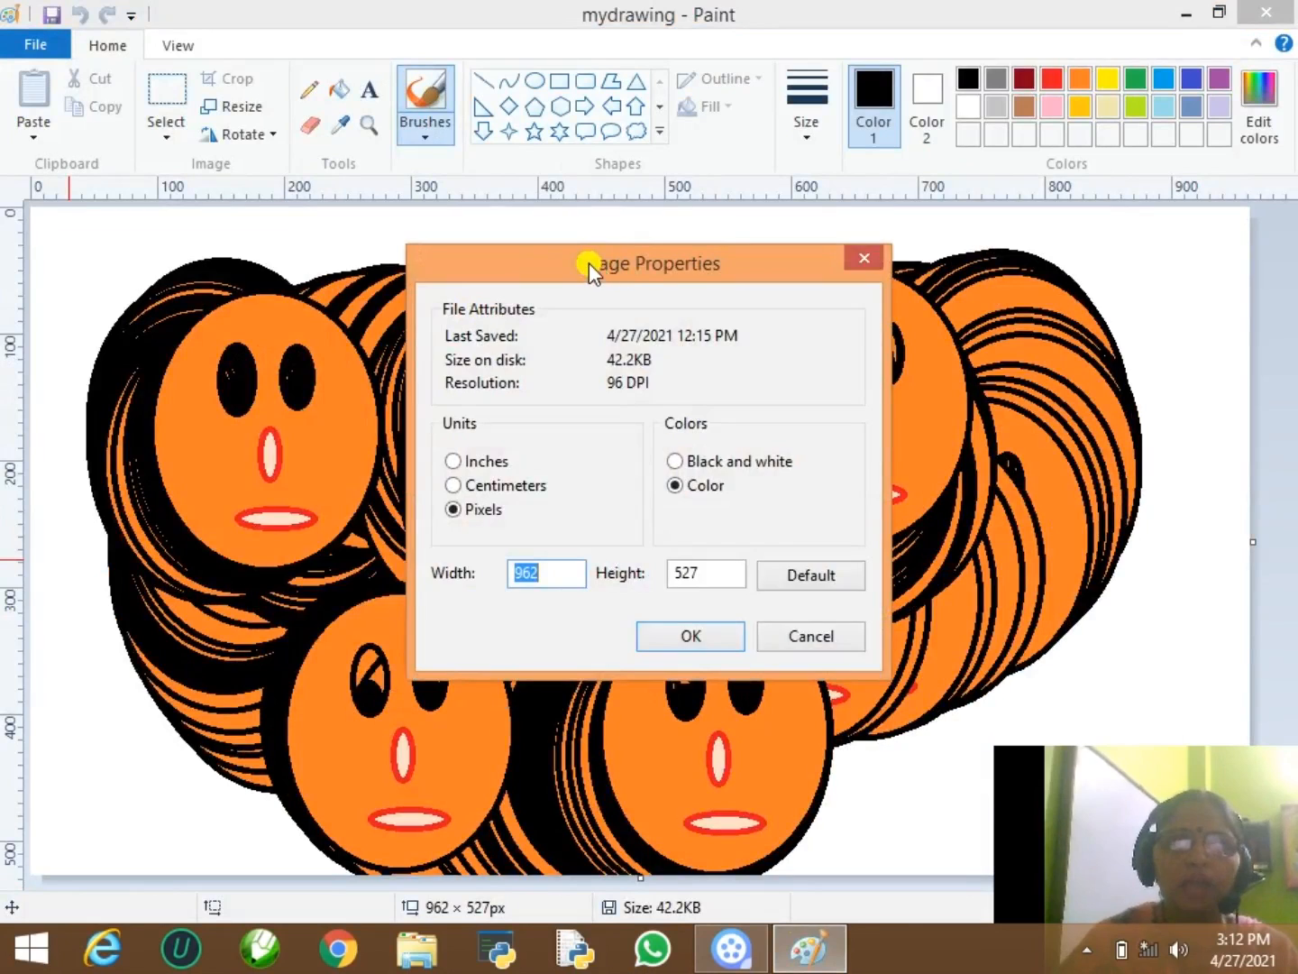
drag(589, 263, 445, 232)
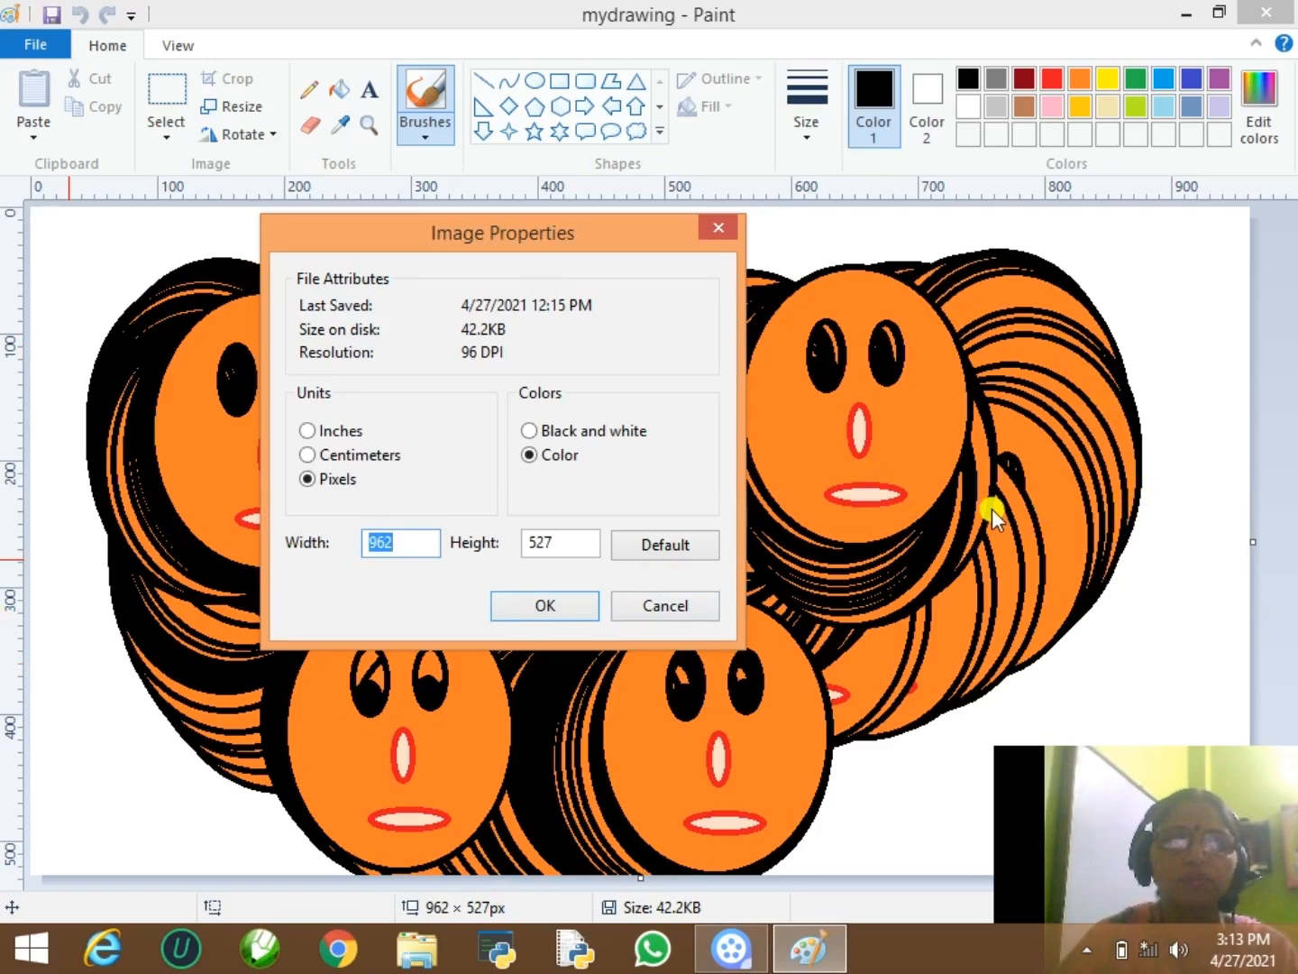
click(632, 609)
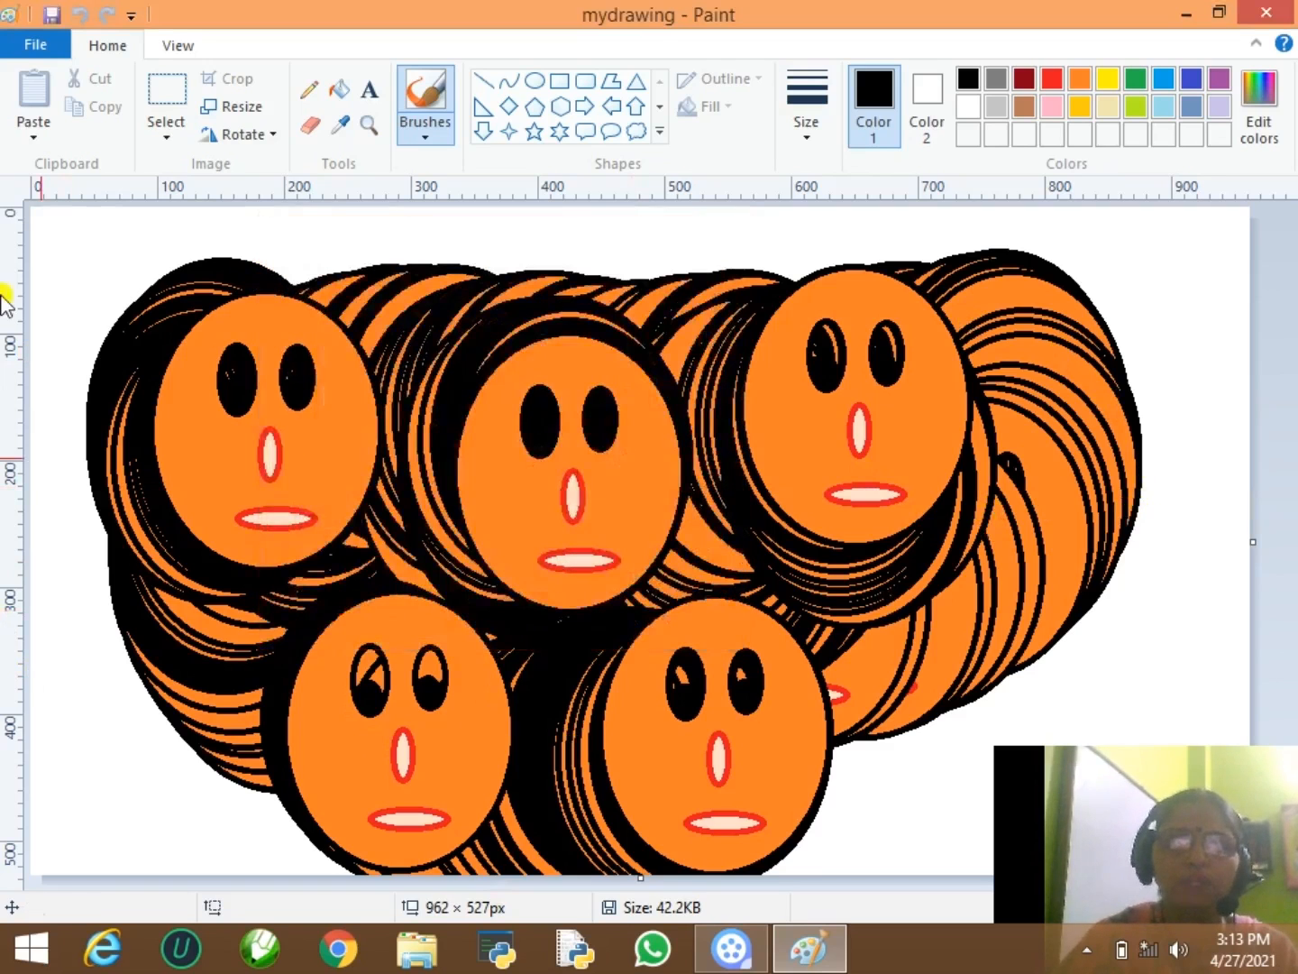
- Read the About Paint version and license information, and close it
click(34, 47)
click(155, 597)
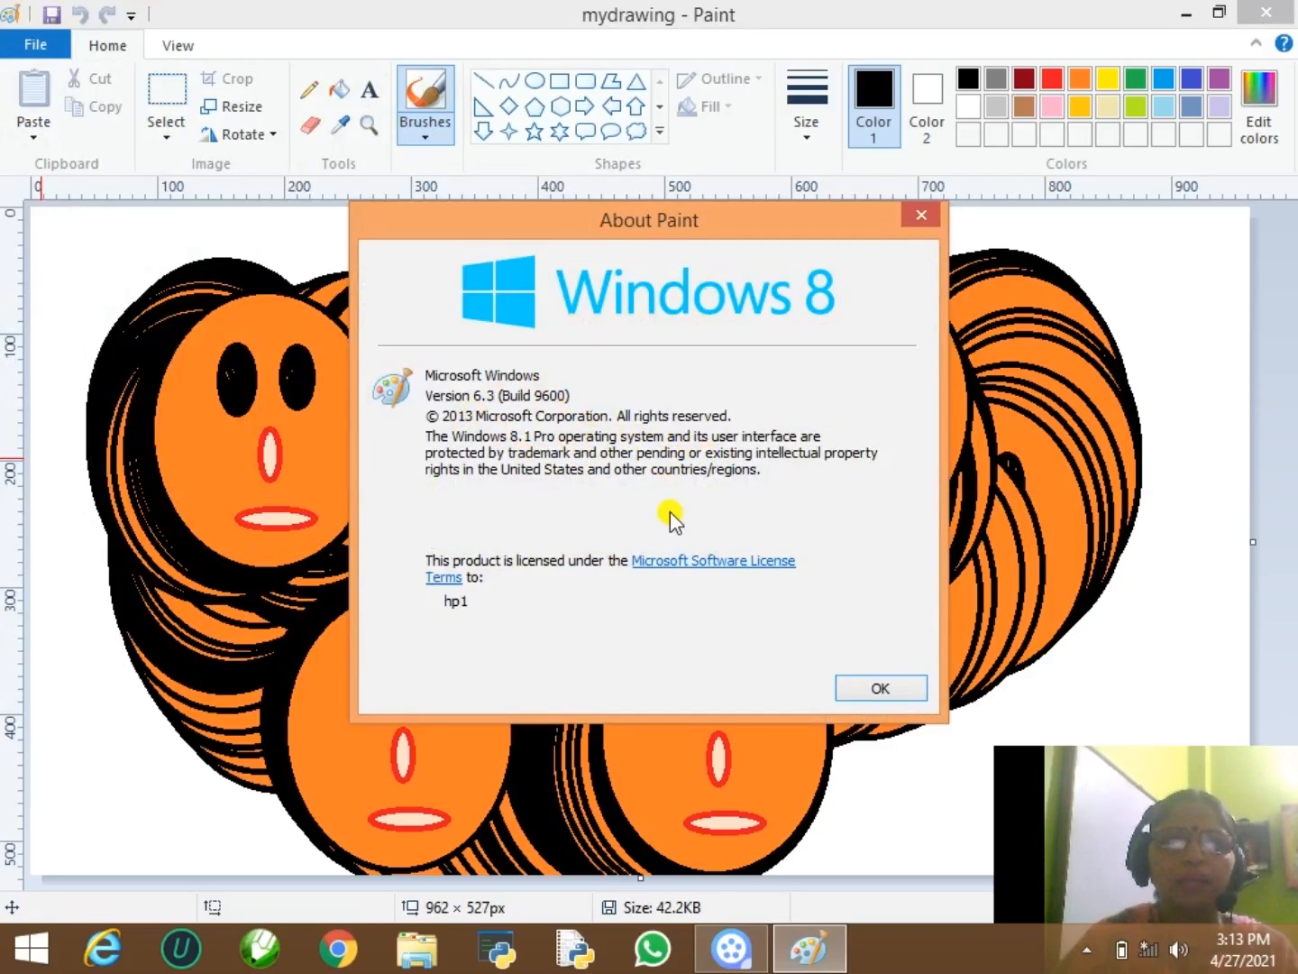
click(864, 690)
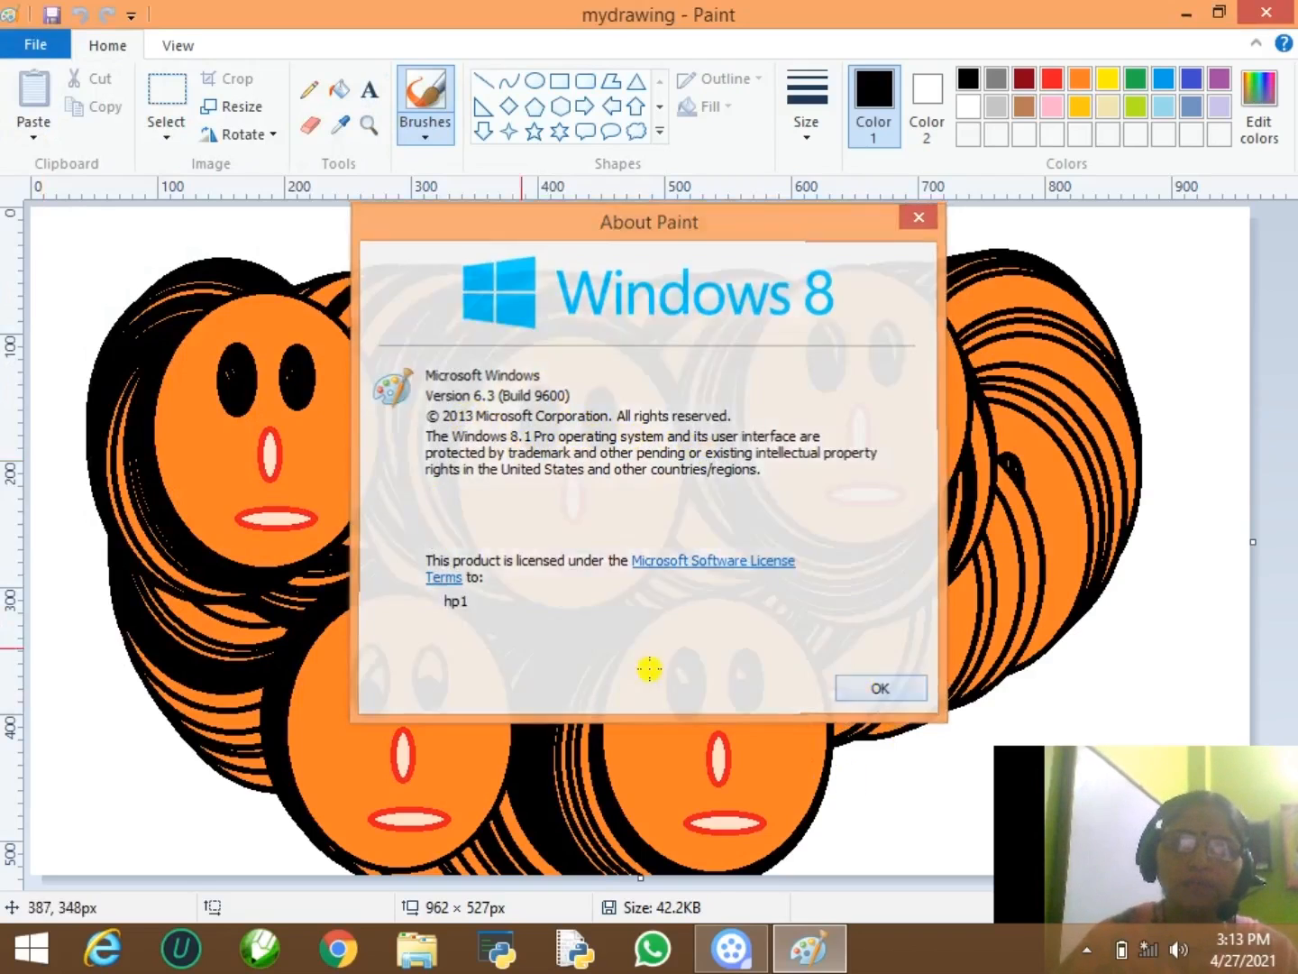
click(28, 46)
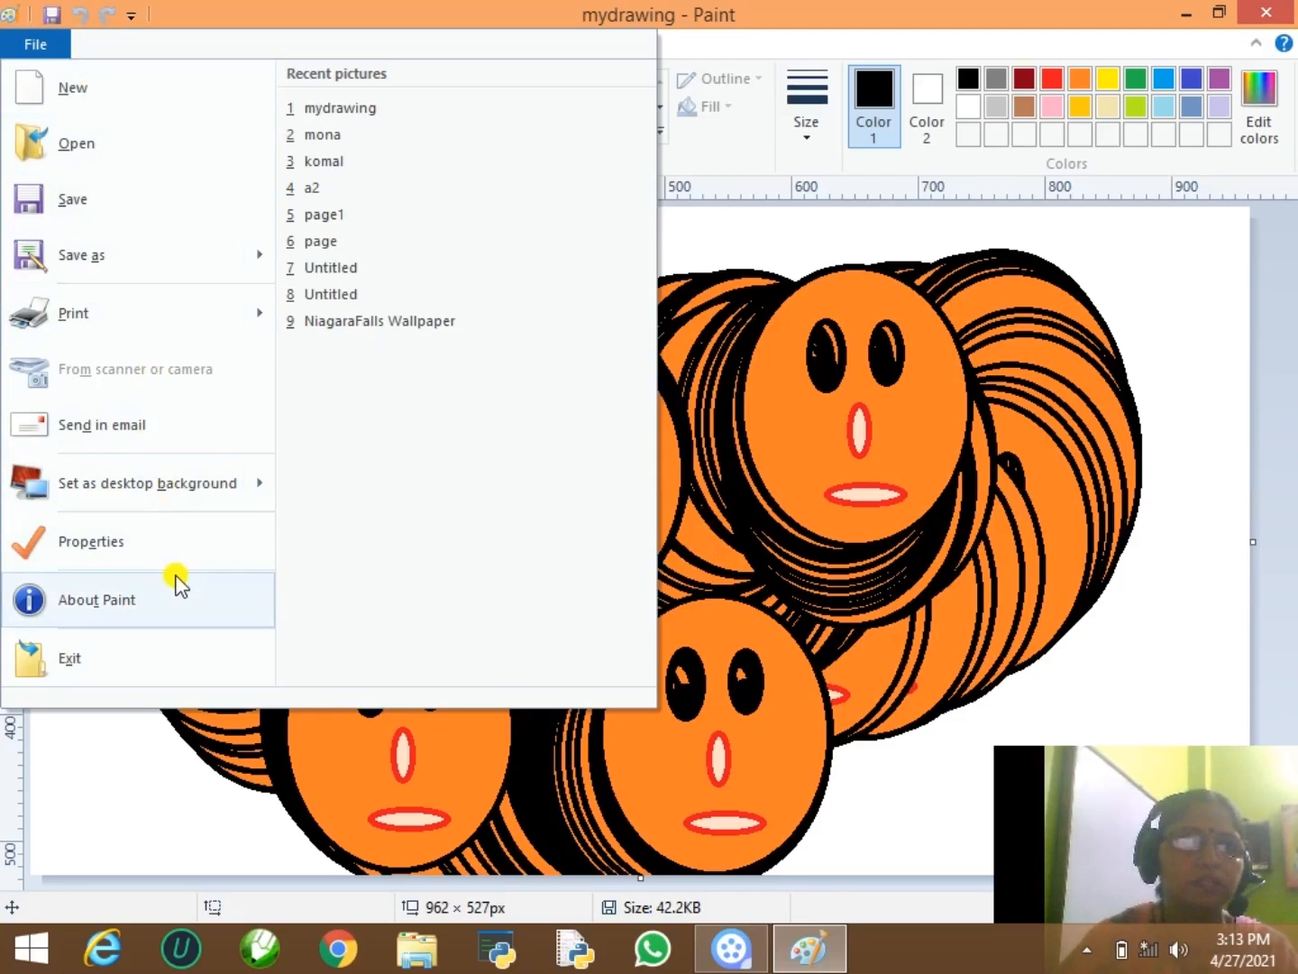
click(976, 489)
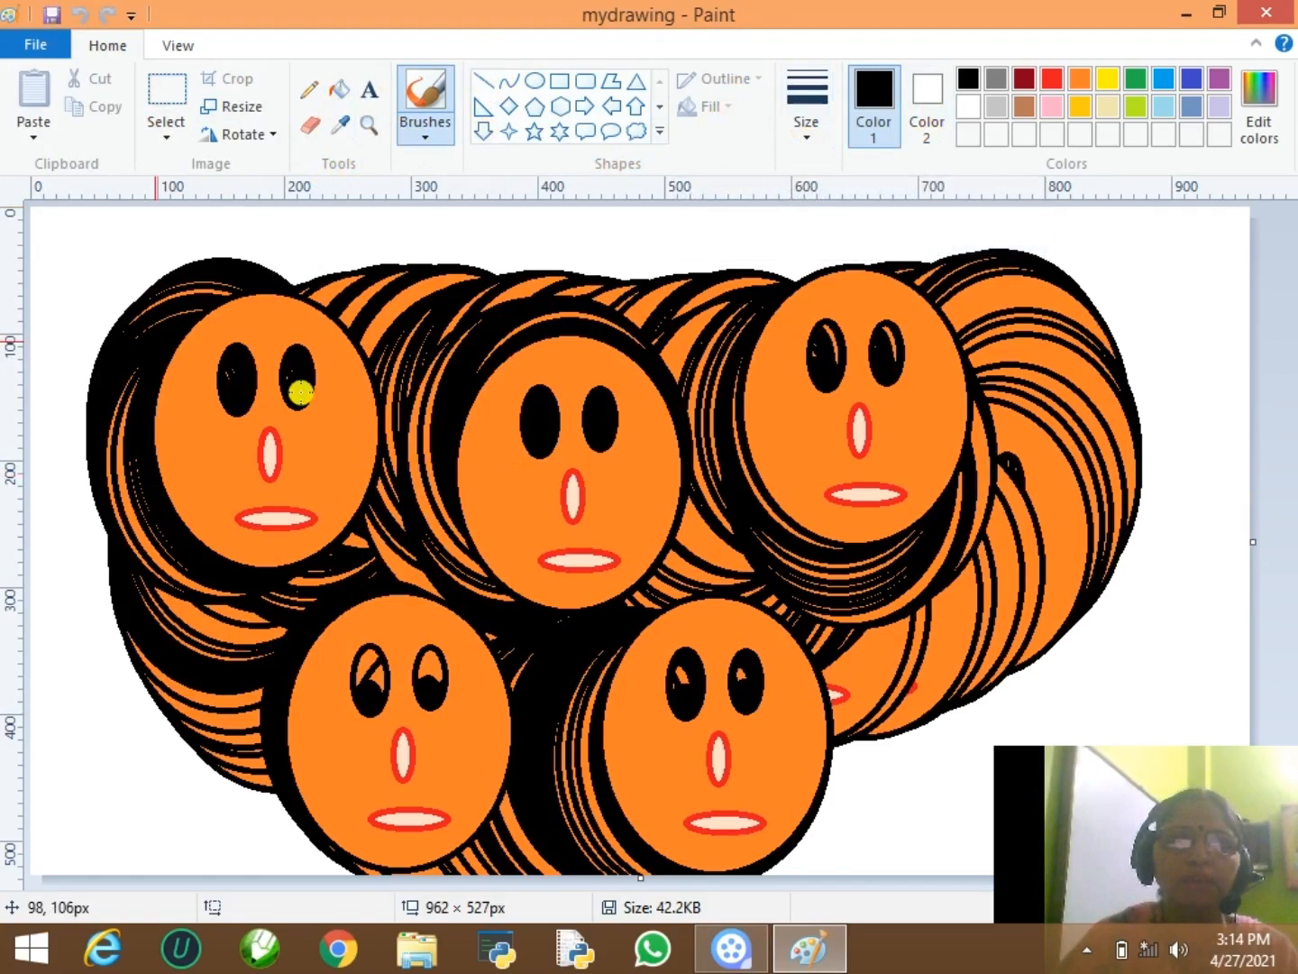
- Start a new blank picture and draw a horizontal black line about 471 px long across its upper part
click(34, 48)
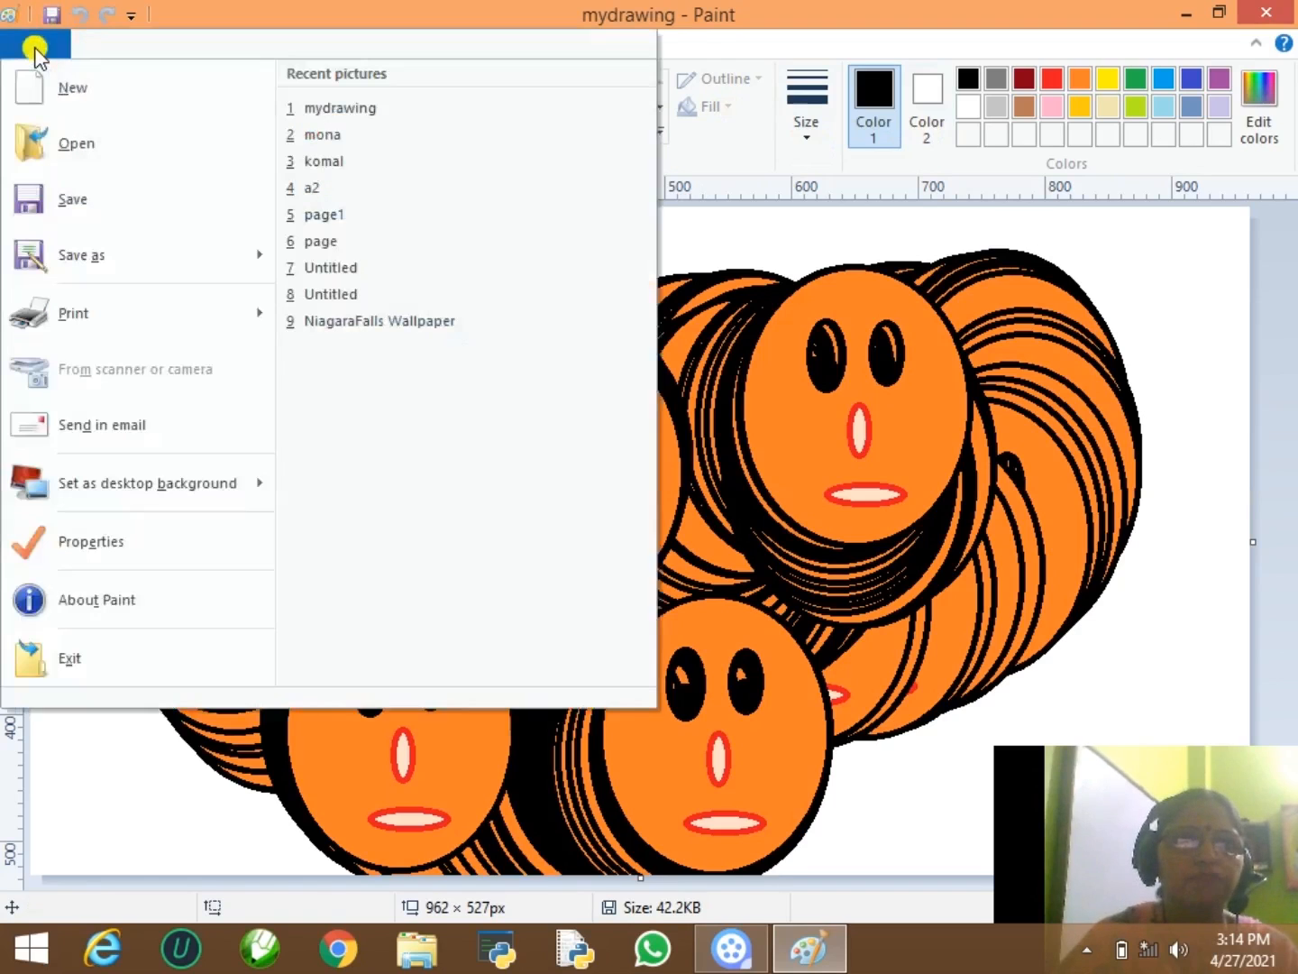
click(54, 88)
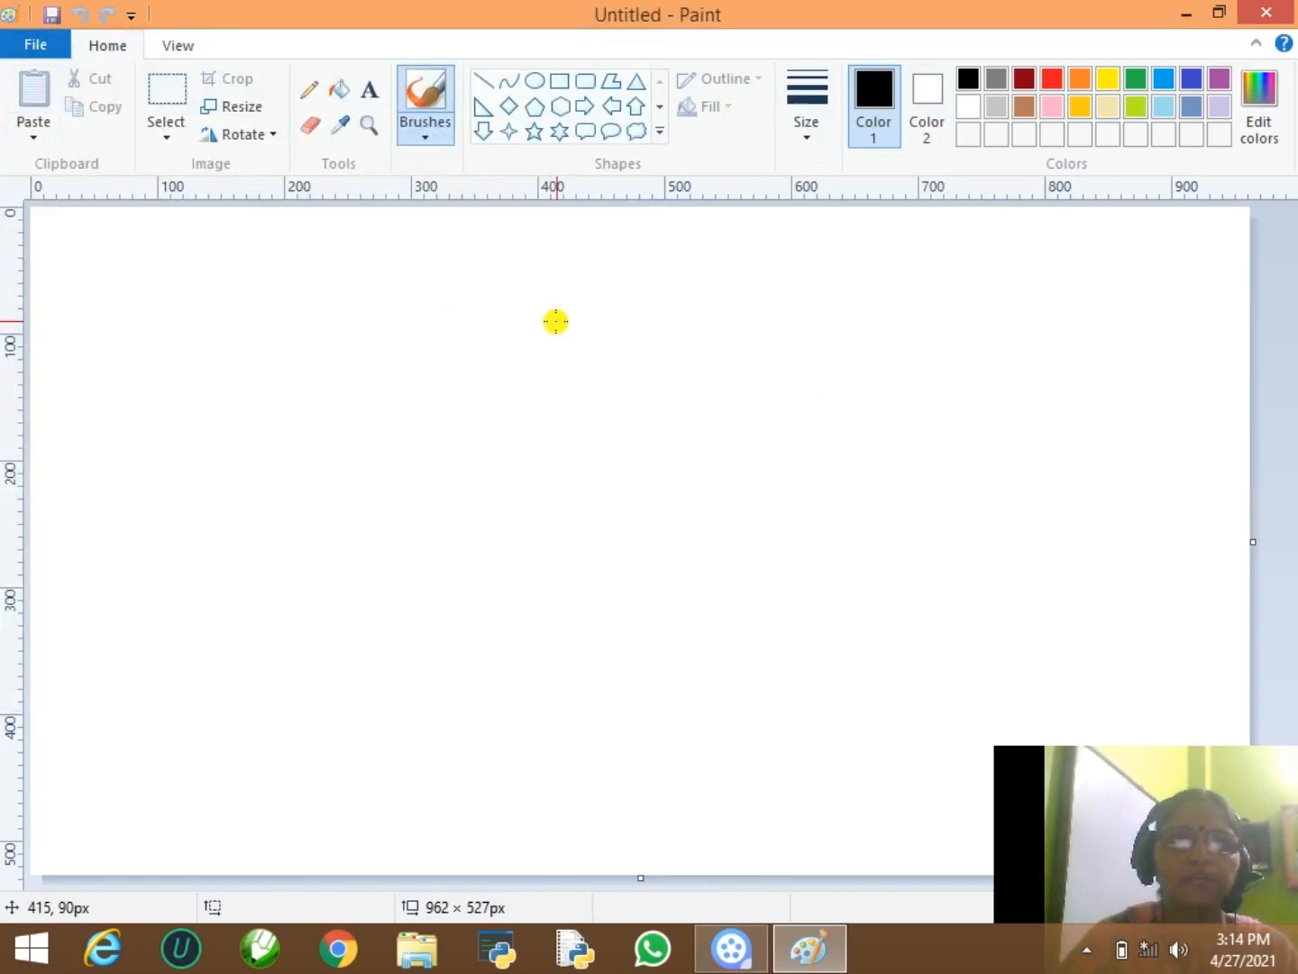
click(484, 86)
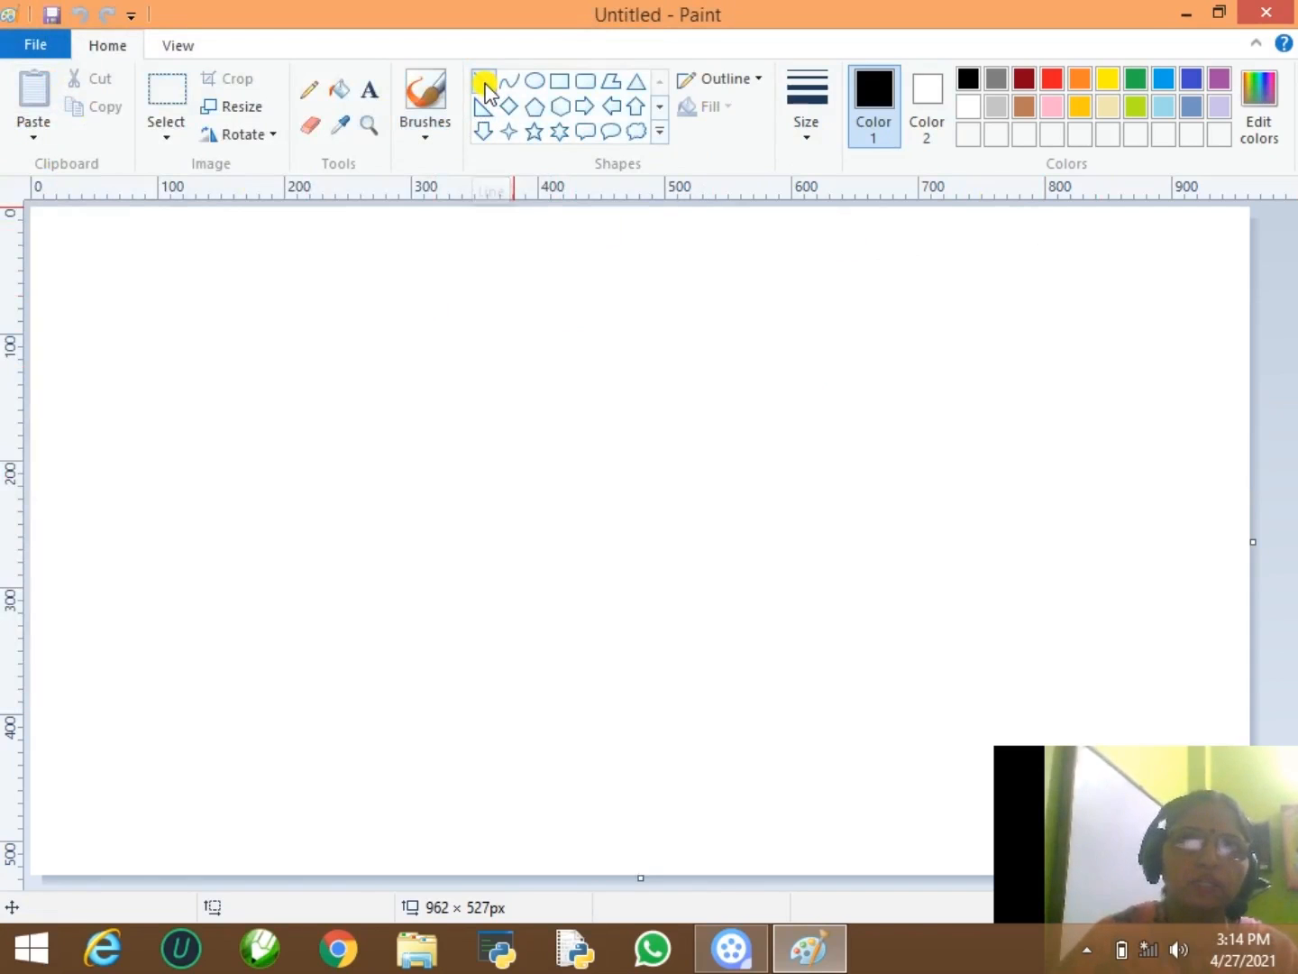
drag(220, 336, 817, 338)
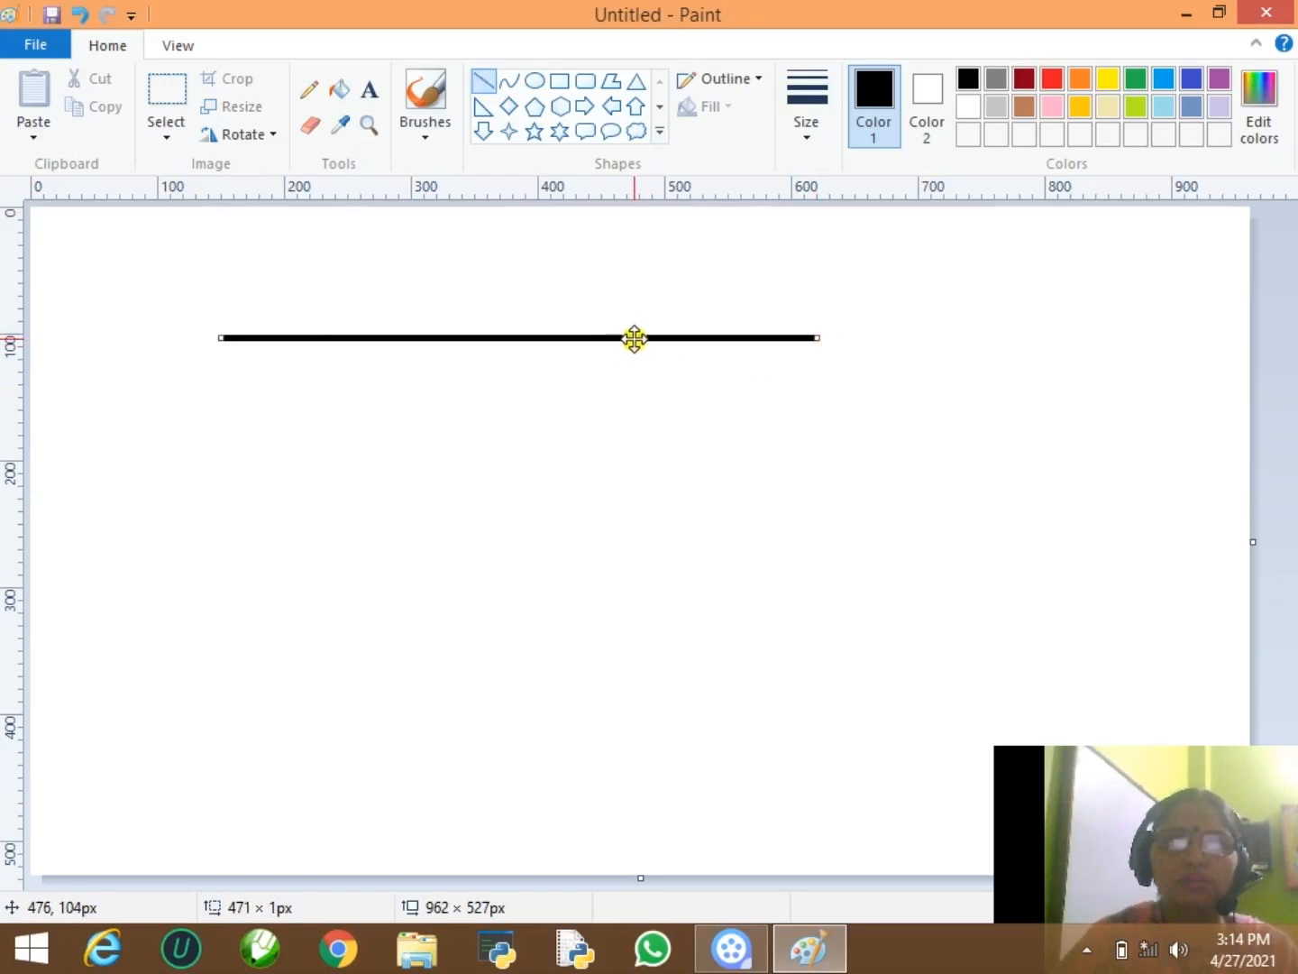
- Give the line the thickest size and dark red color, and place it slightly higher on the canvas
click(808, 144)
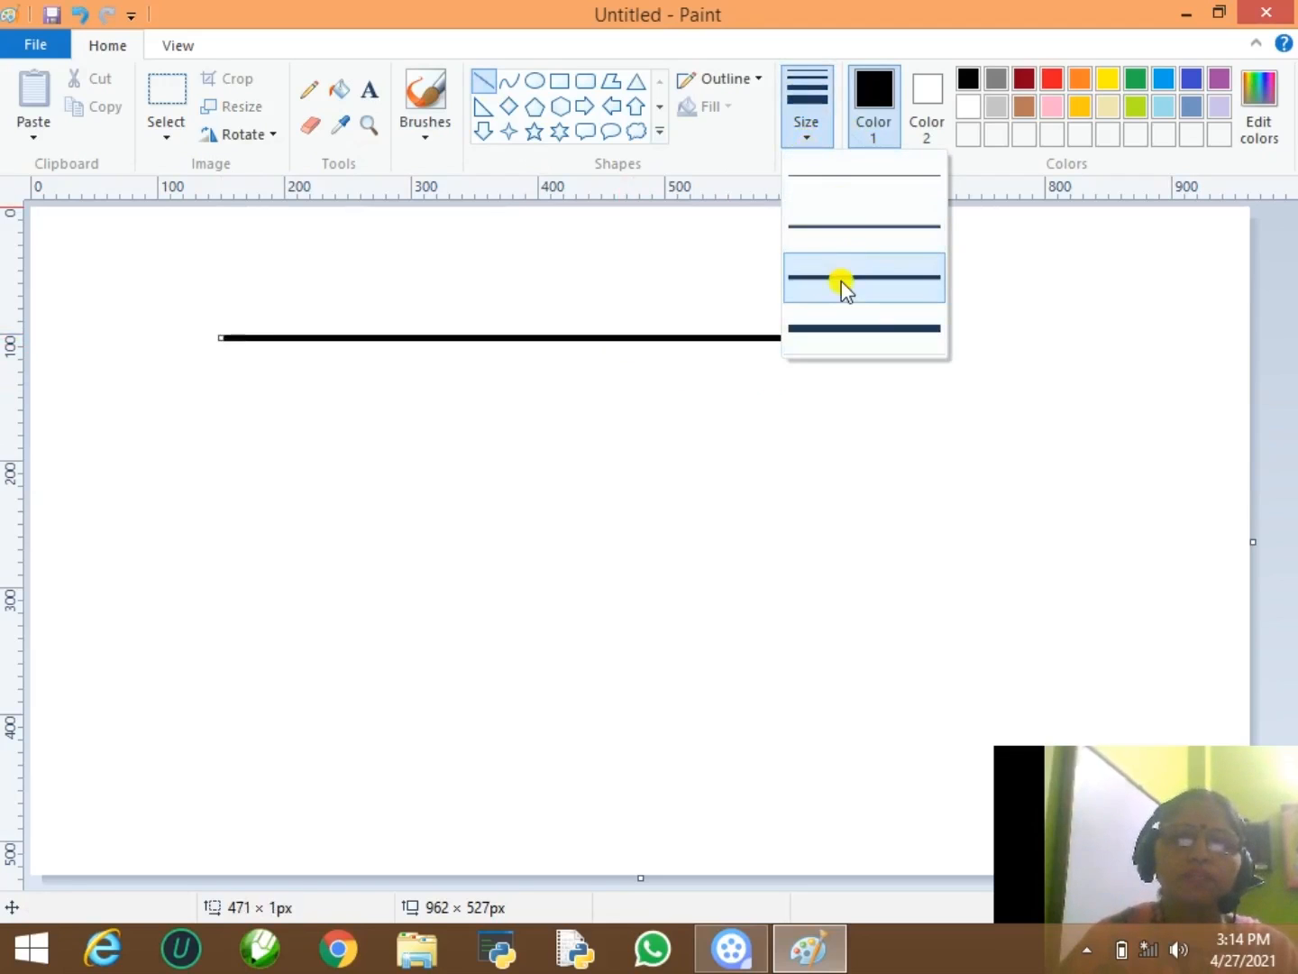
click(844, 330)
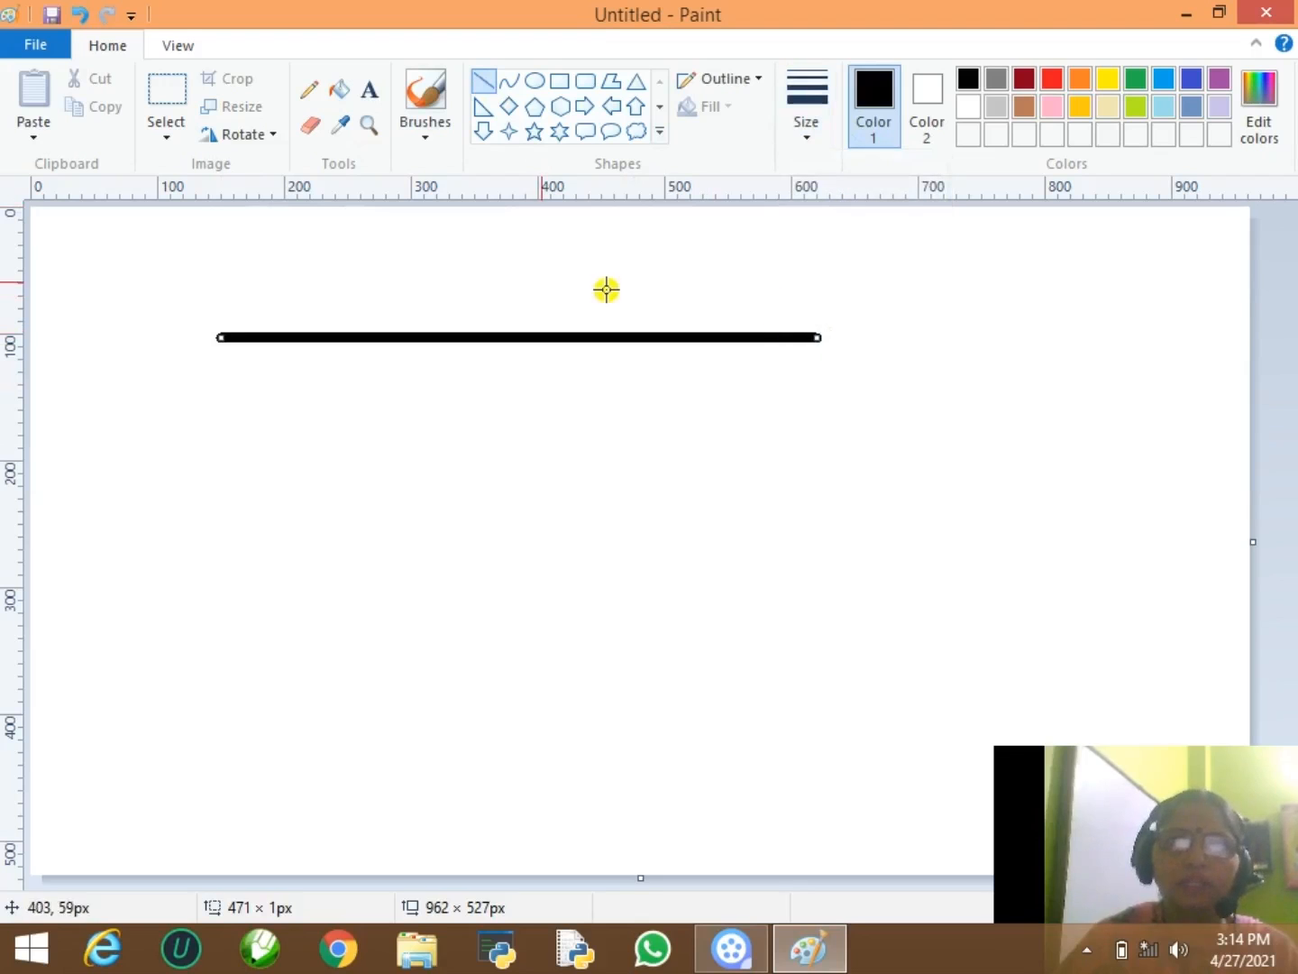
click(1020, 78)
mouse_move(588, 335)
mouse_down()
mouse_move(589, 420)
mouse_move(580, 308)
mouse_up()
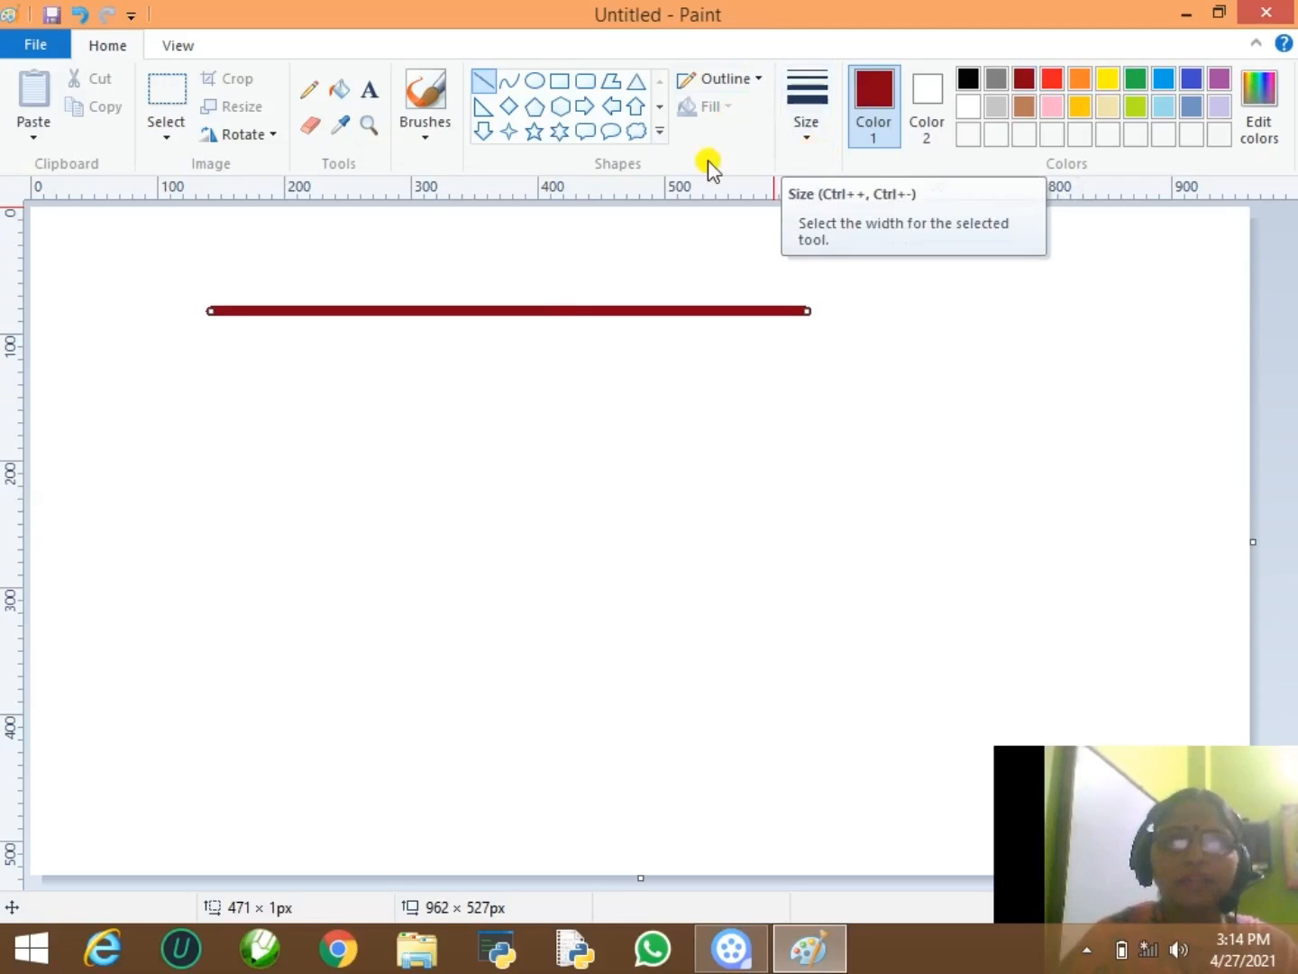
click(387, 458)
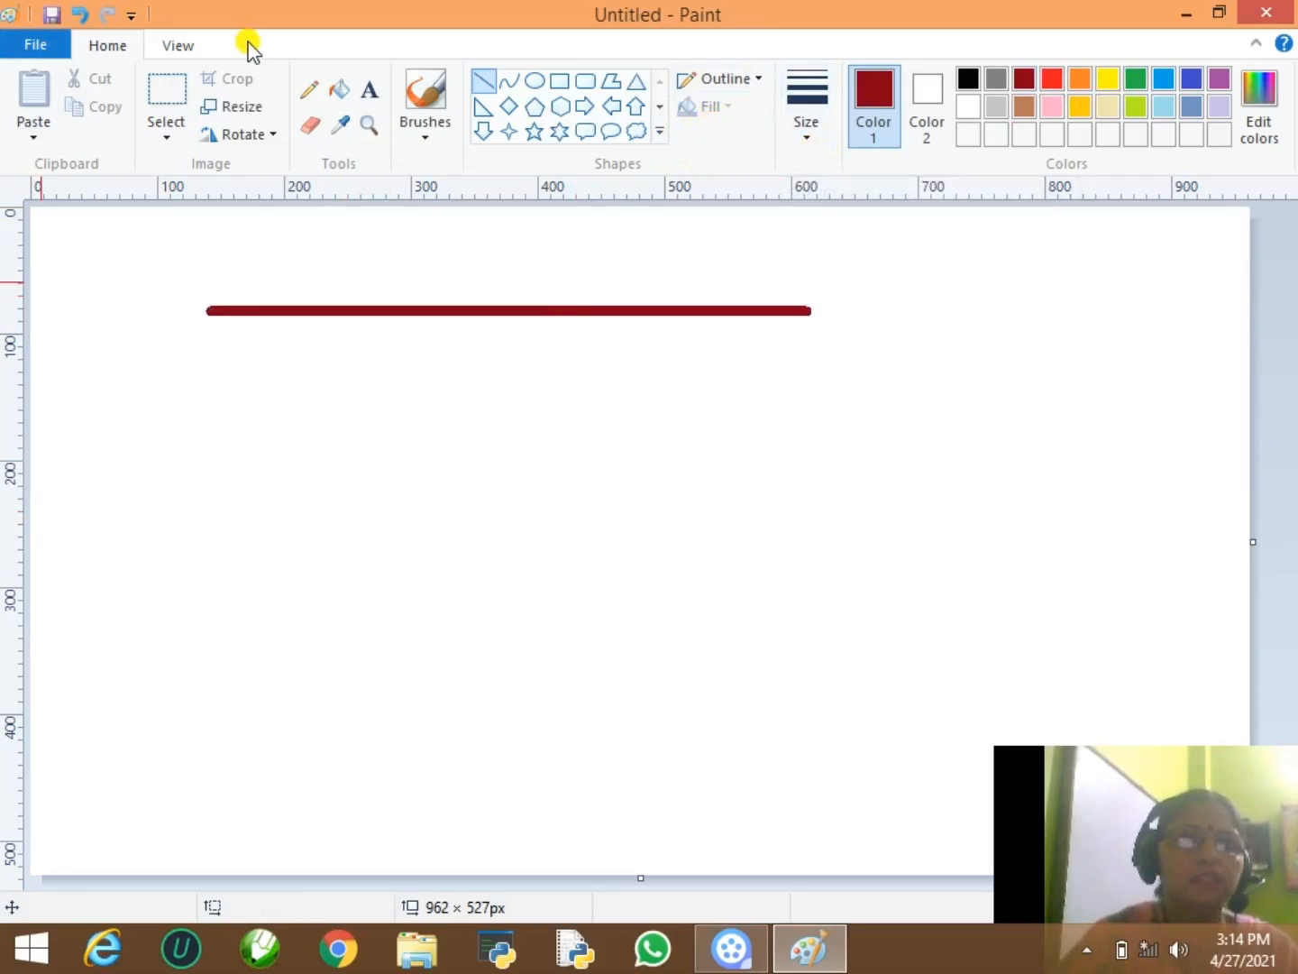
click(168, 145)
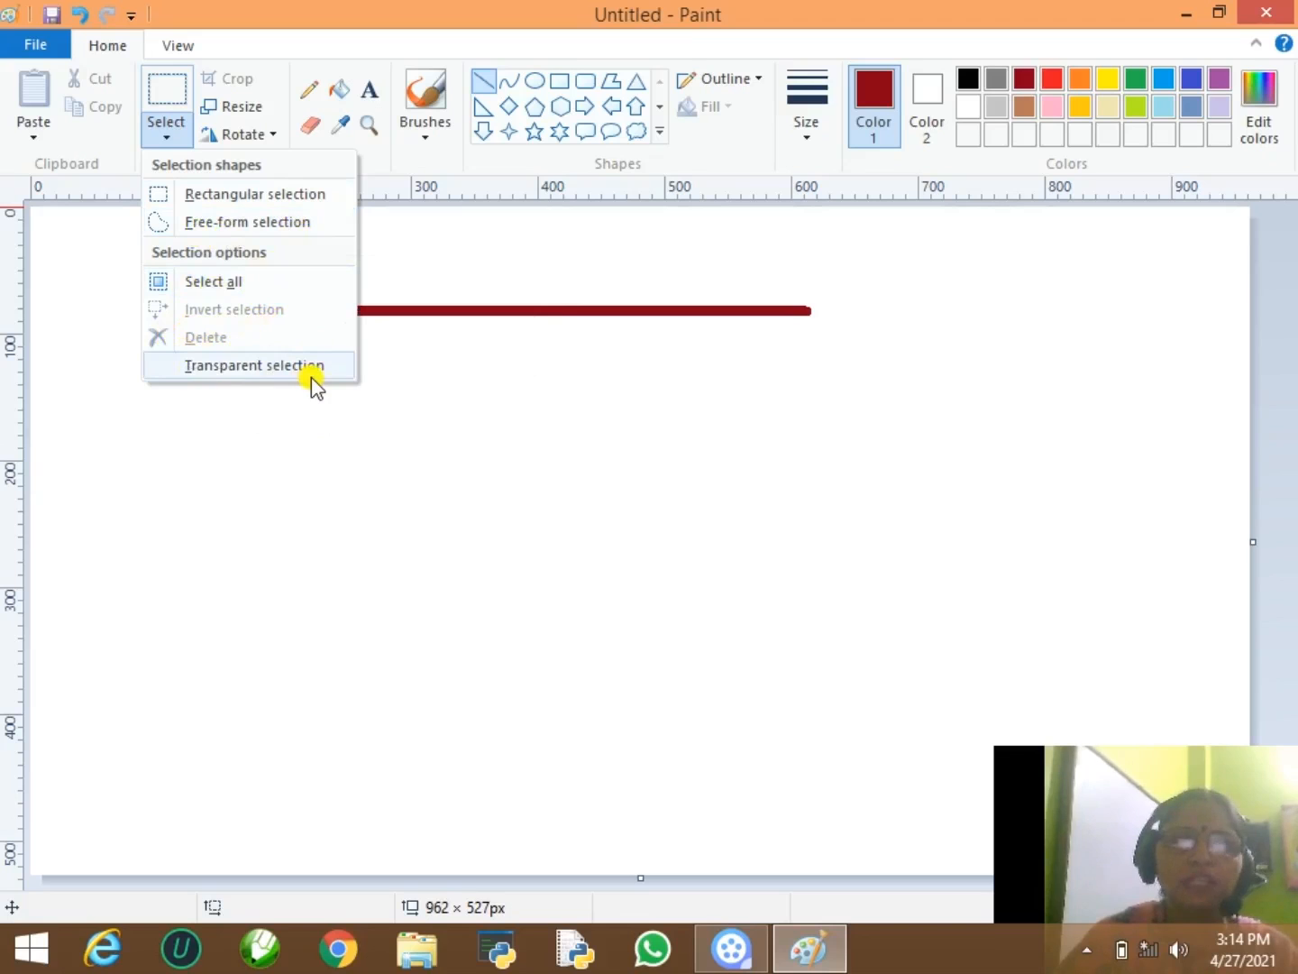
click(276, 480)
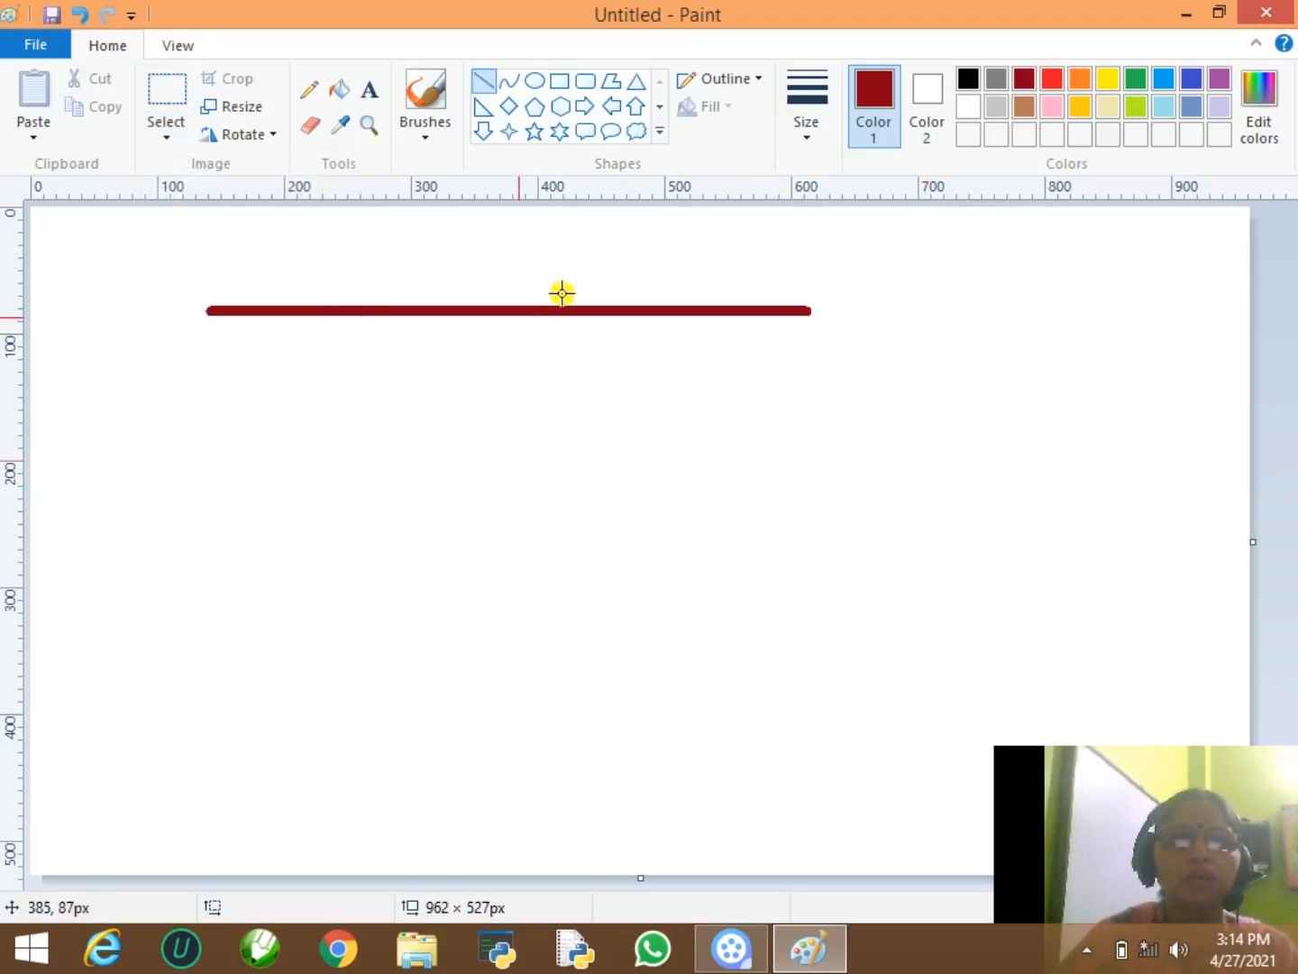
- Draw a tall dark red oval below the left part of the line
click(533, 84)
drag(109, 353, 387, 702)
click(771, 577)
- Draw a hexagon beside the oval and a cloud callout about 240 × 273 px to the right of the hexagon
click(558, 107)
drag(425, 337, 705, 734)
click(638, 131)
drag(767, 336, 1072, 679)
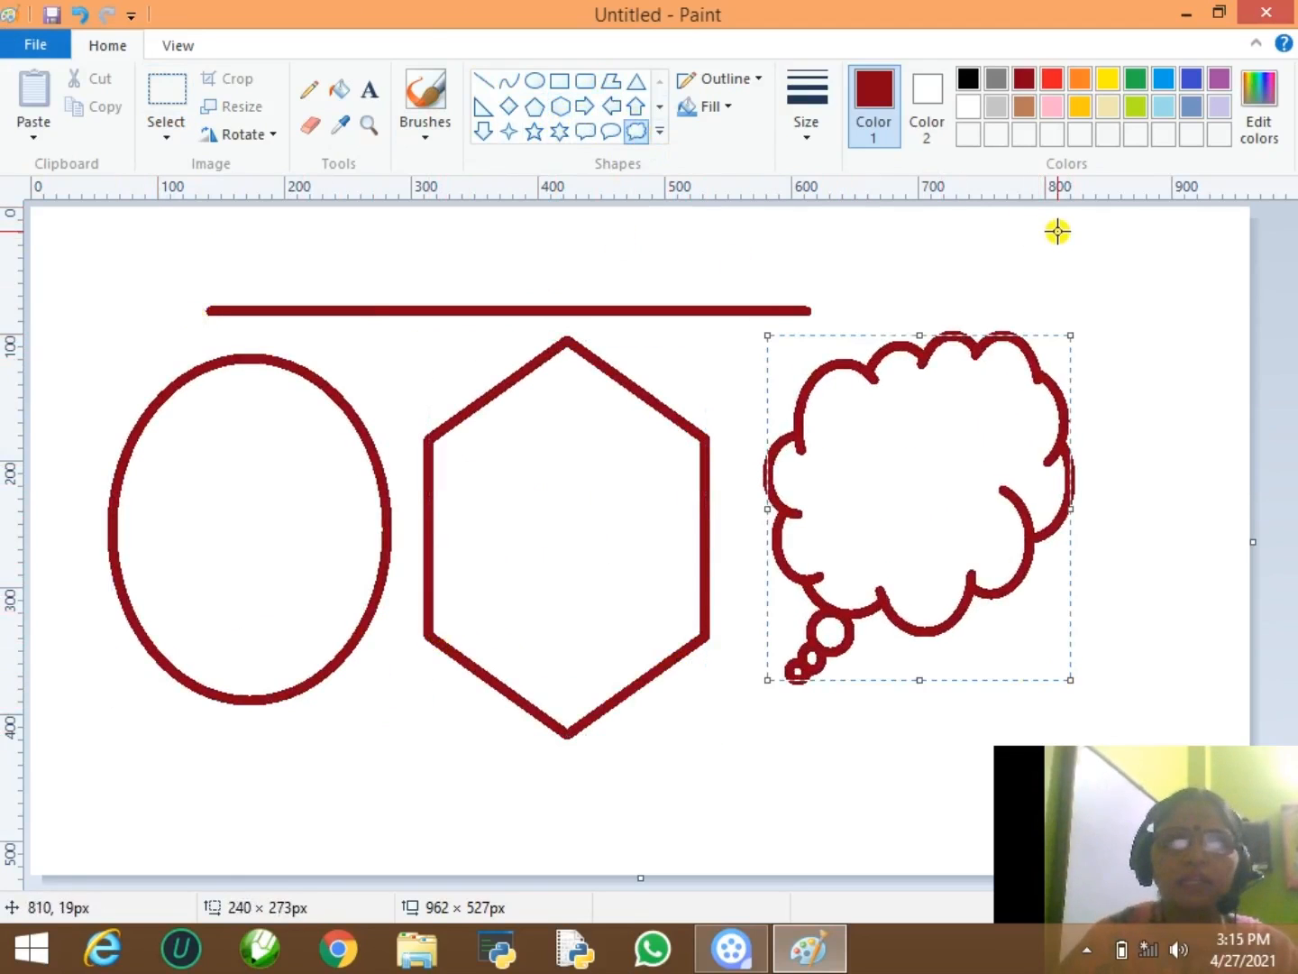
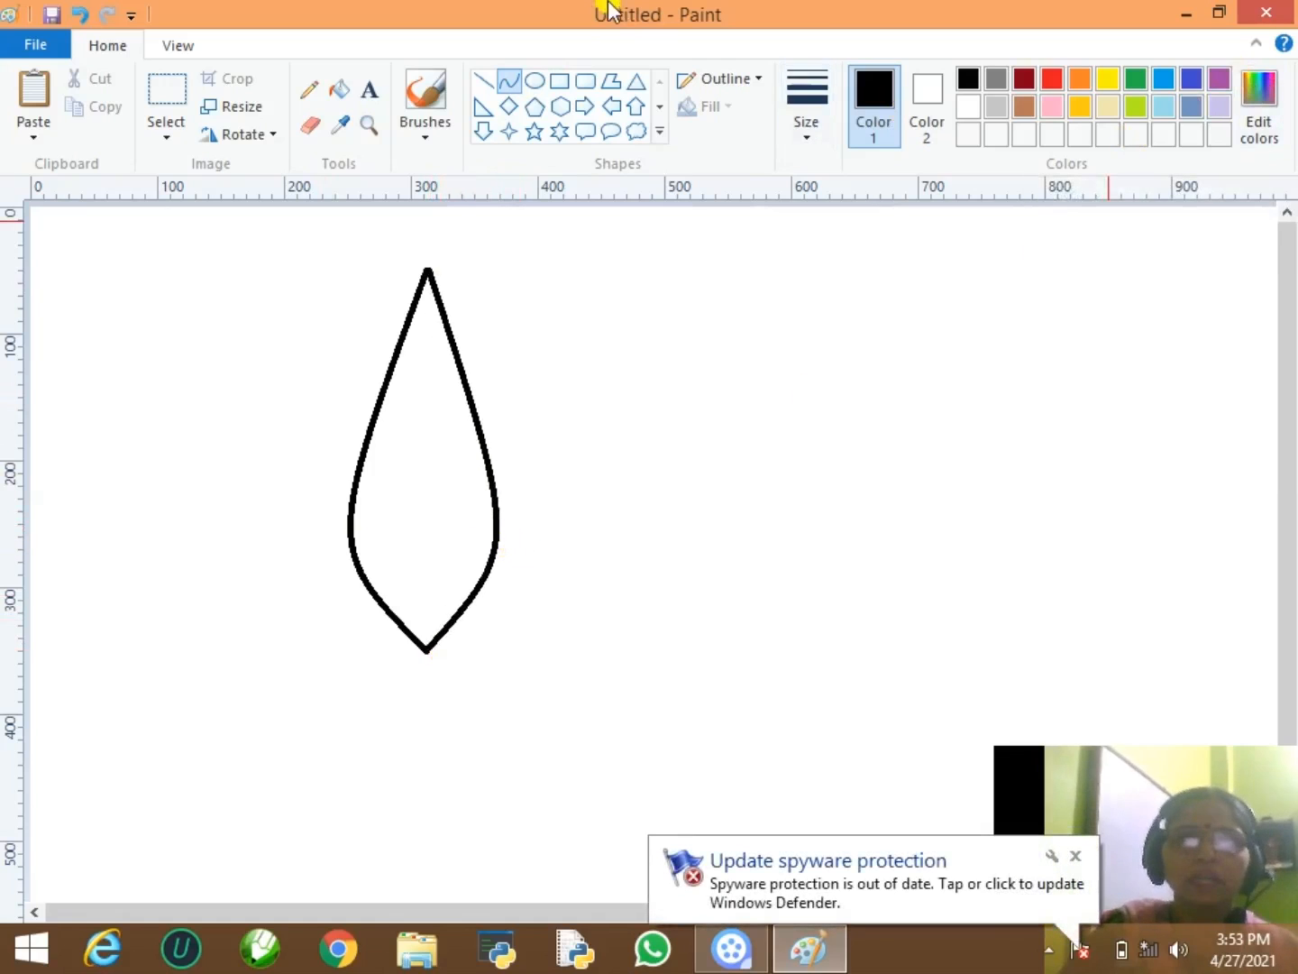
- Fill the pointed black petal with red
click(510, 85)
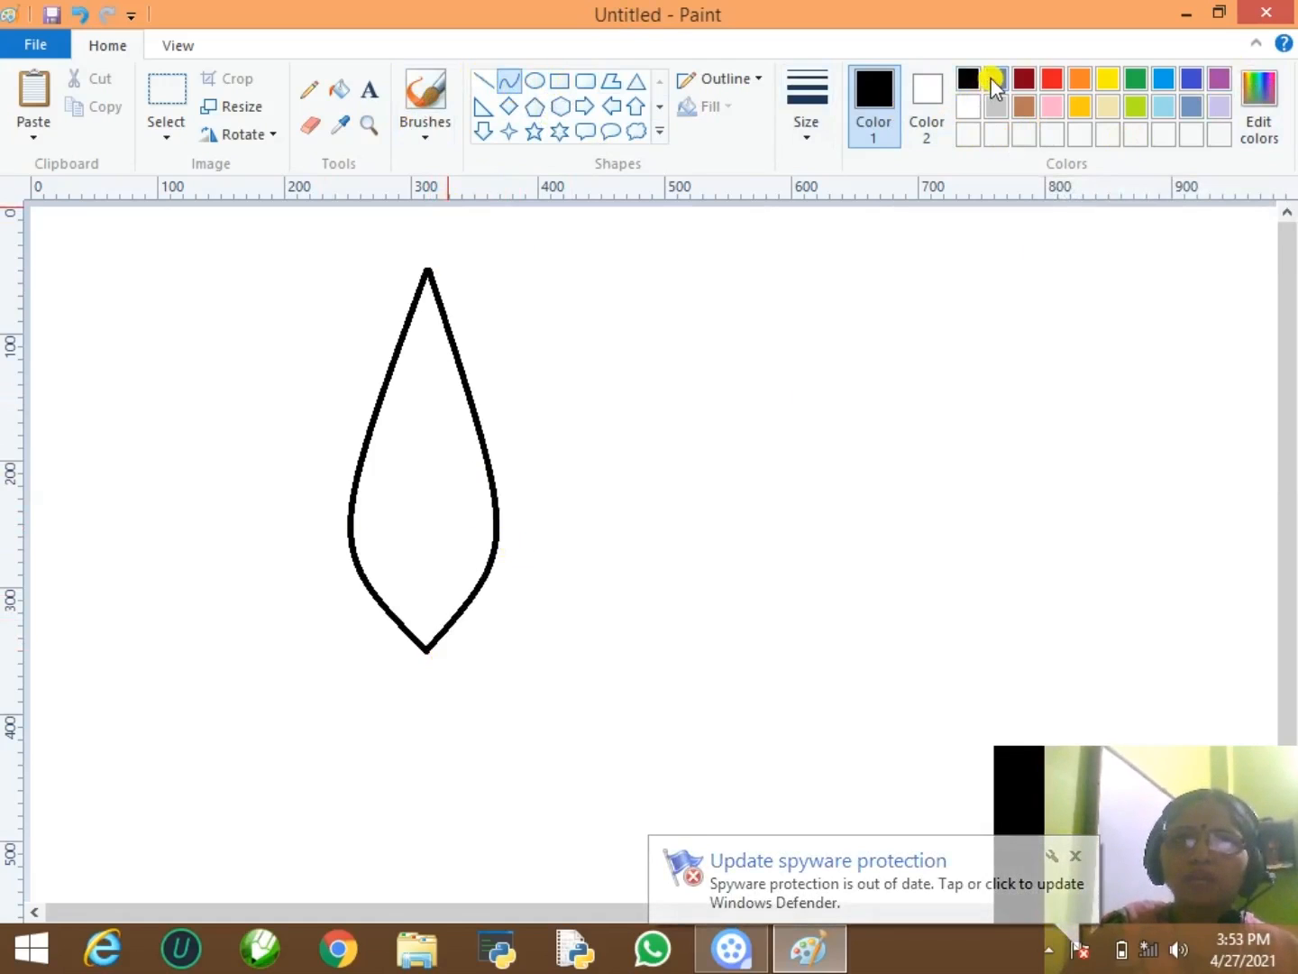
click(1052, 79)
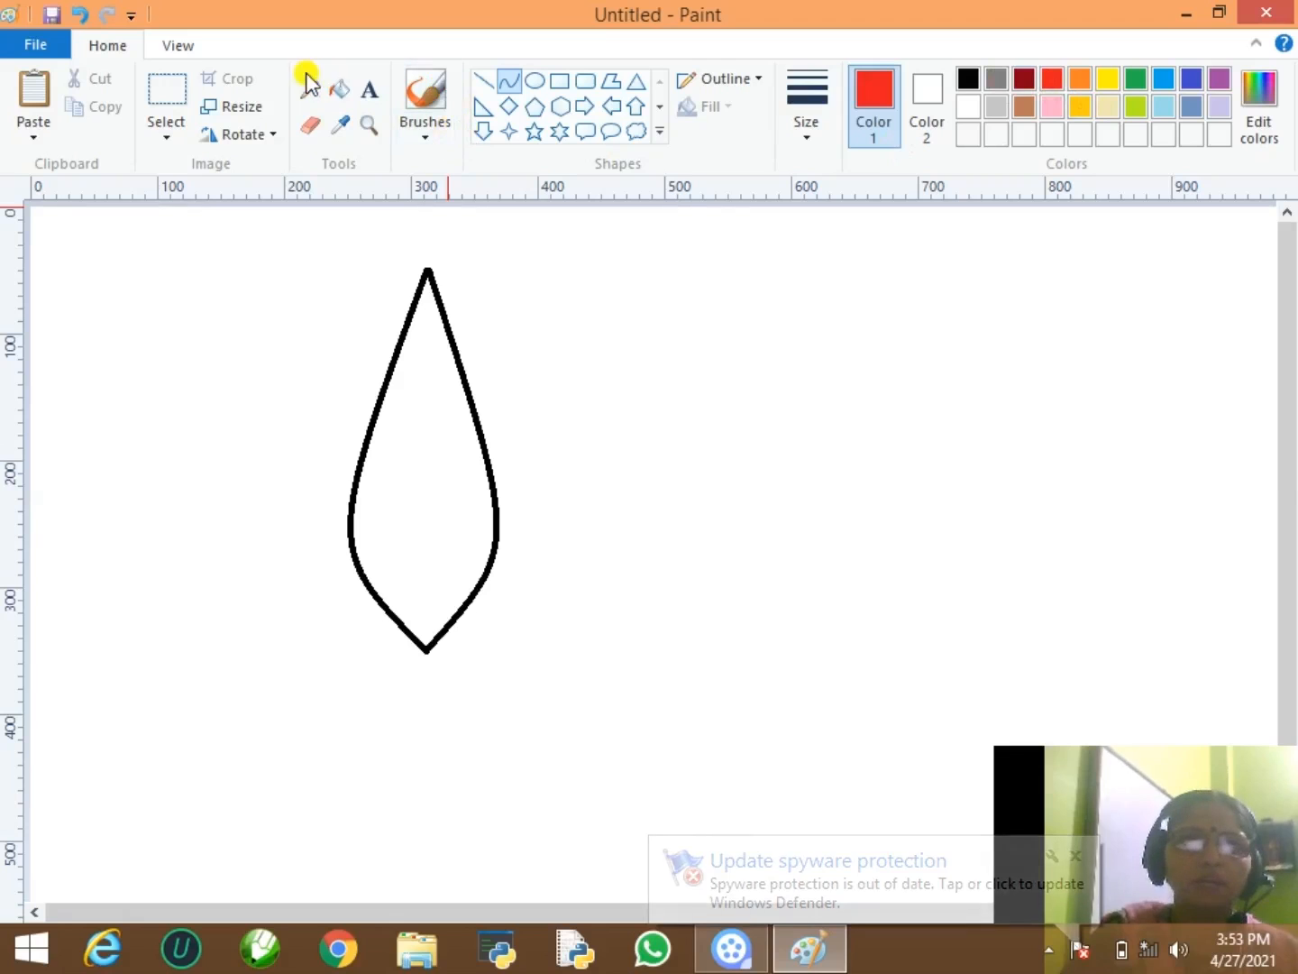
click(338, 90)
click(426, 507)
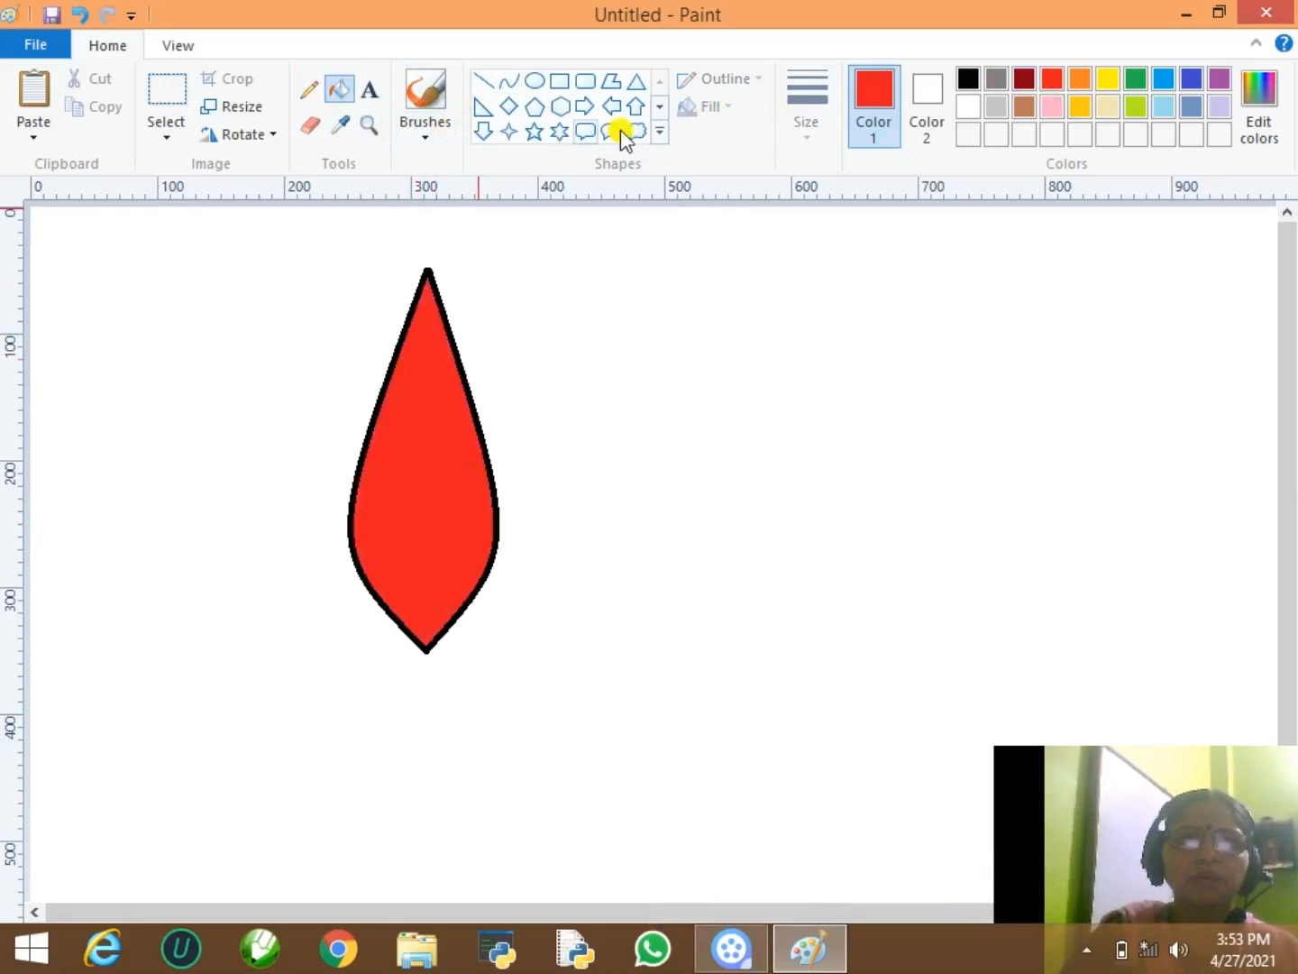
- Draw an open side petal on the red petal's right side, using two red curves that end at its base
click(509, 82)
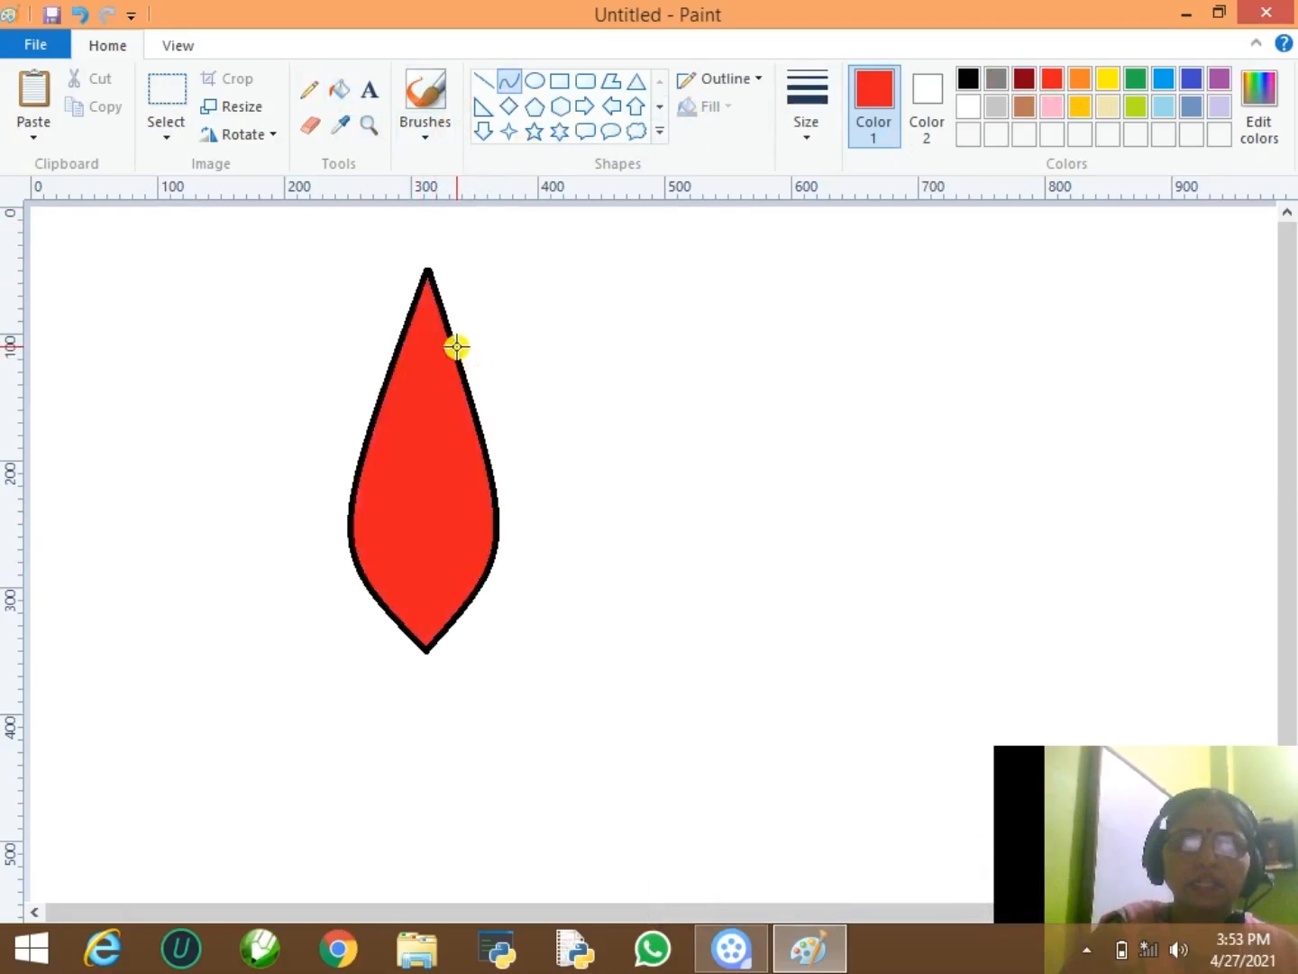
drag(463, 342, 481, 288)
click(536, 82)
click(508, 82)
drag(521, 278, 427, 642)
drag(491, 453, 580, 548)
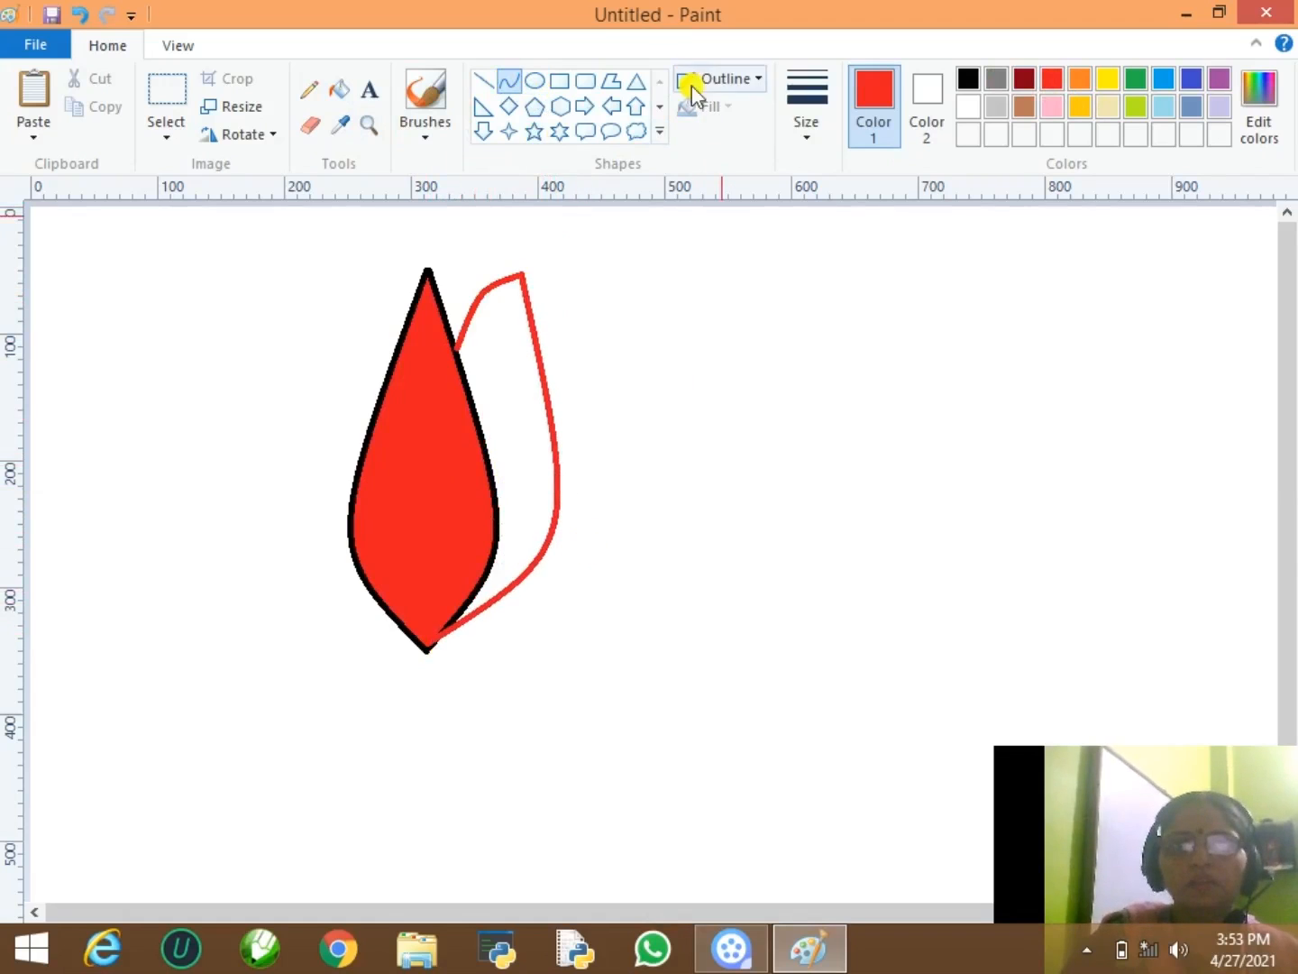
- Draw a matching side petal on the flower's left with red curves, redrawing its outer curve to end at the base
drag(394, 349, 378, 293)
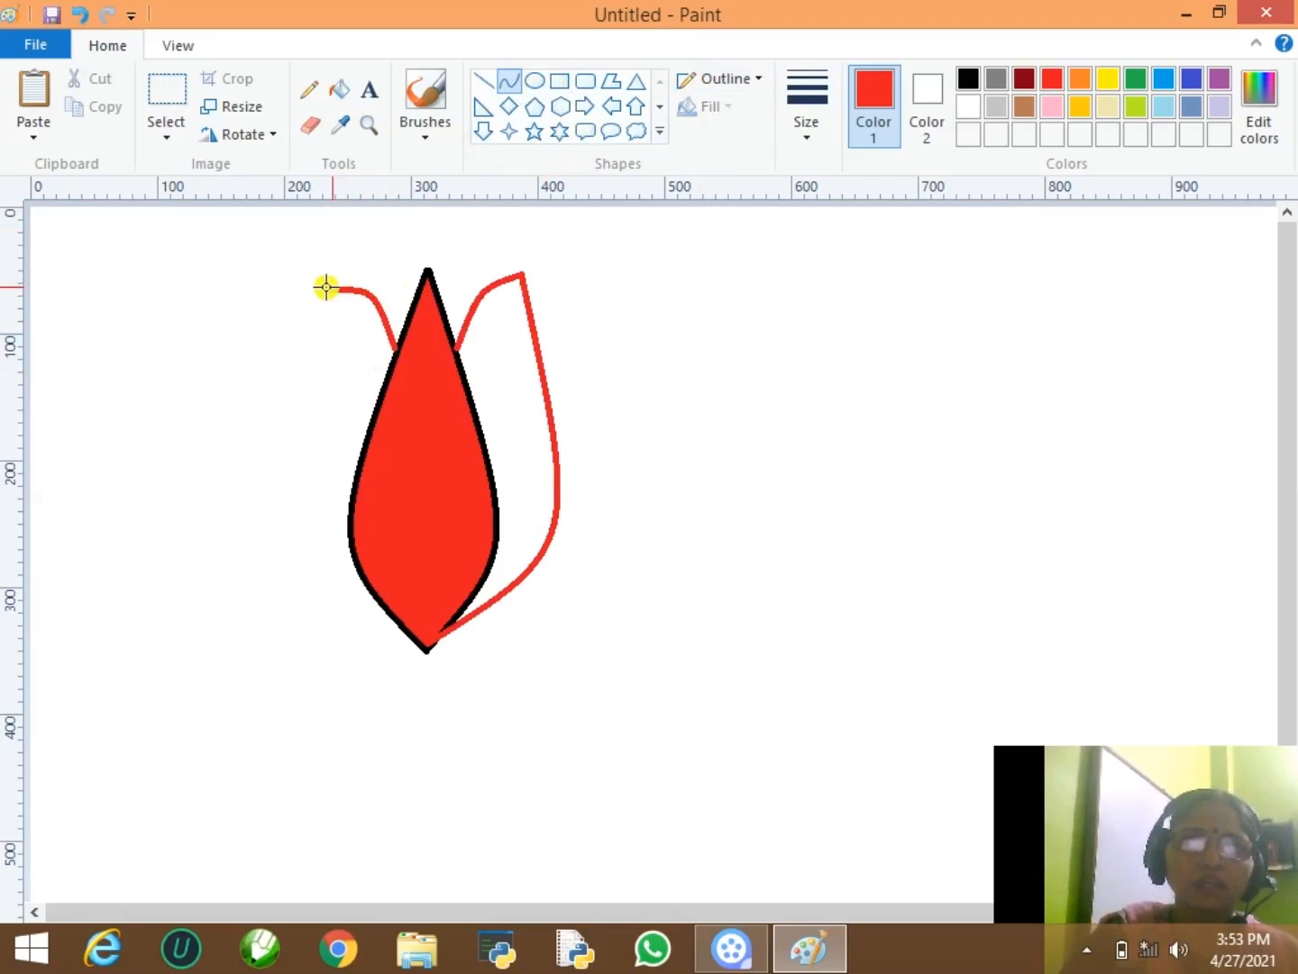
drag(326, 288, 421, 657)
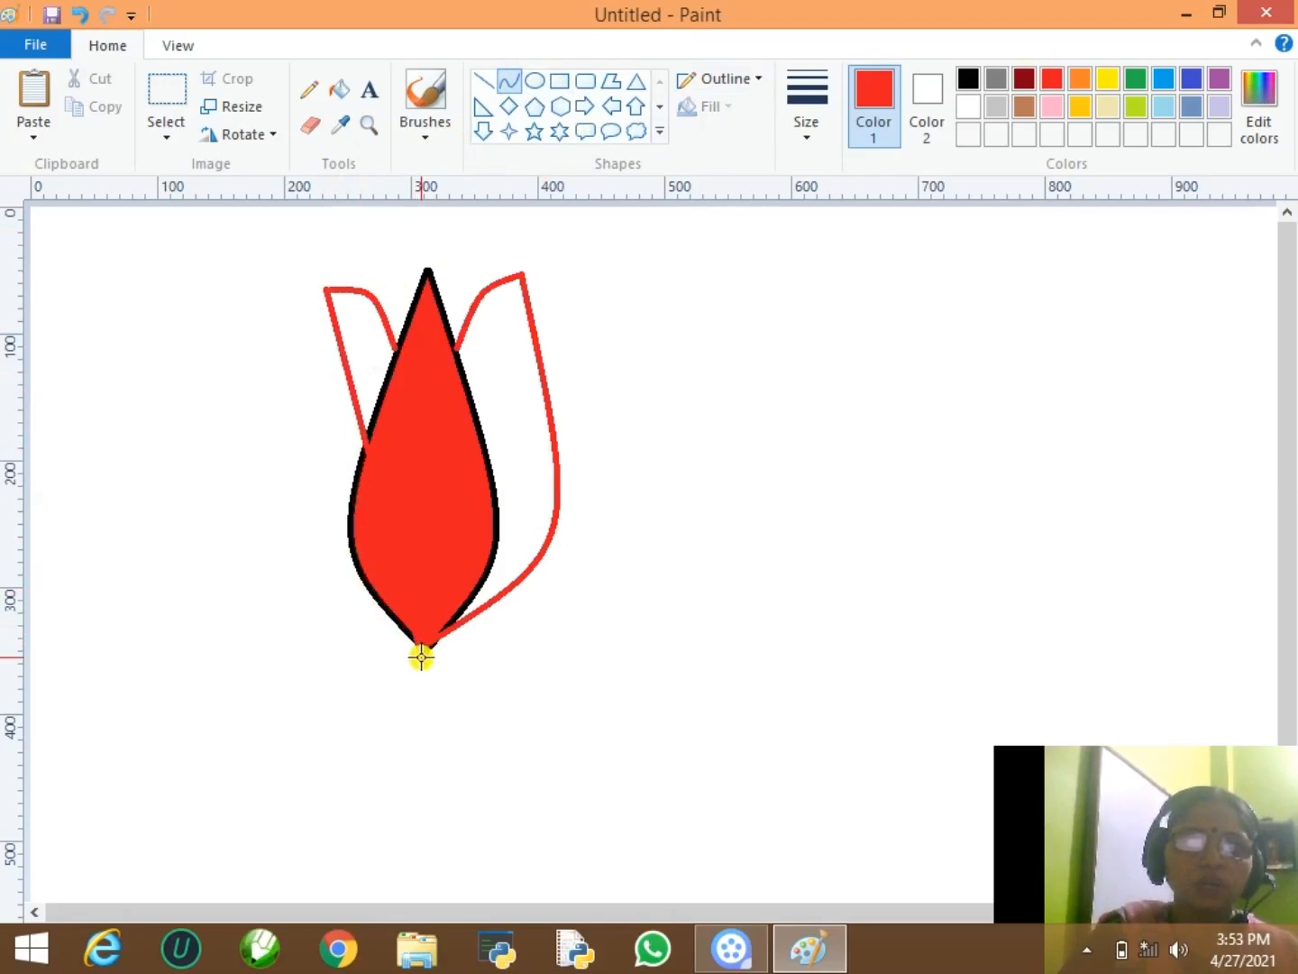
drag(365, 458, 262, 498)
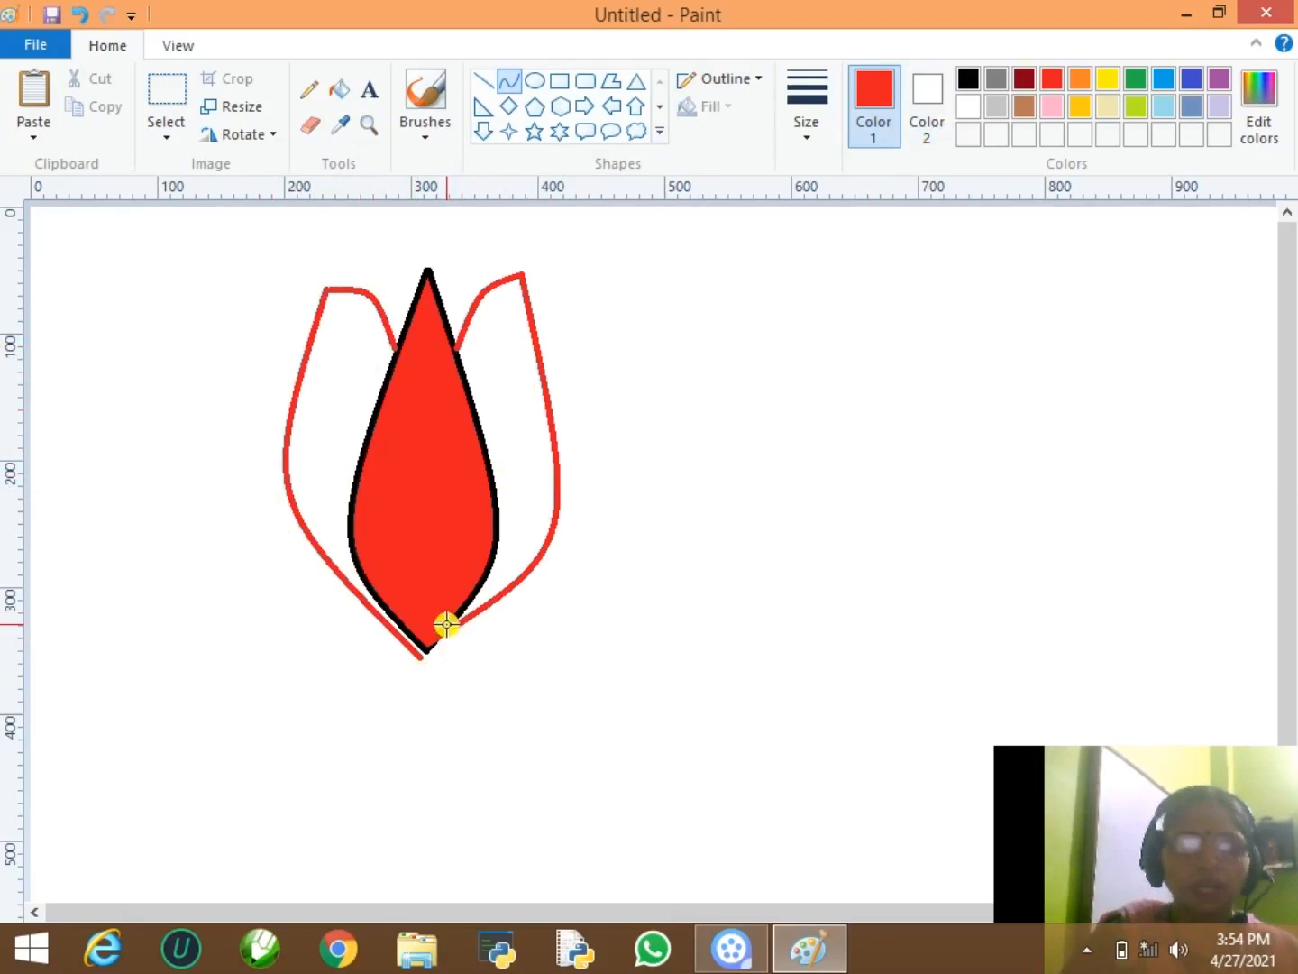
key(ctrl+z)
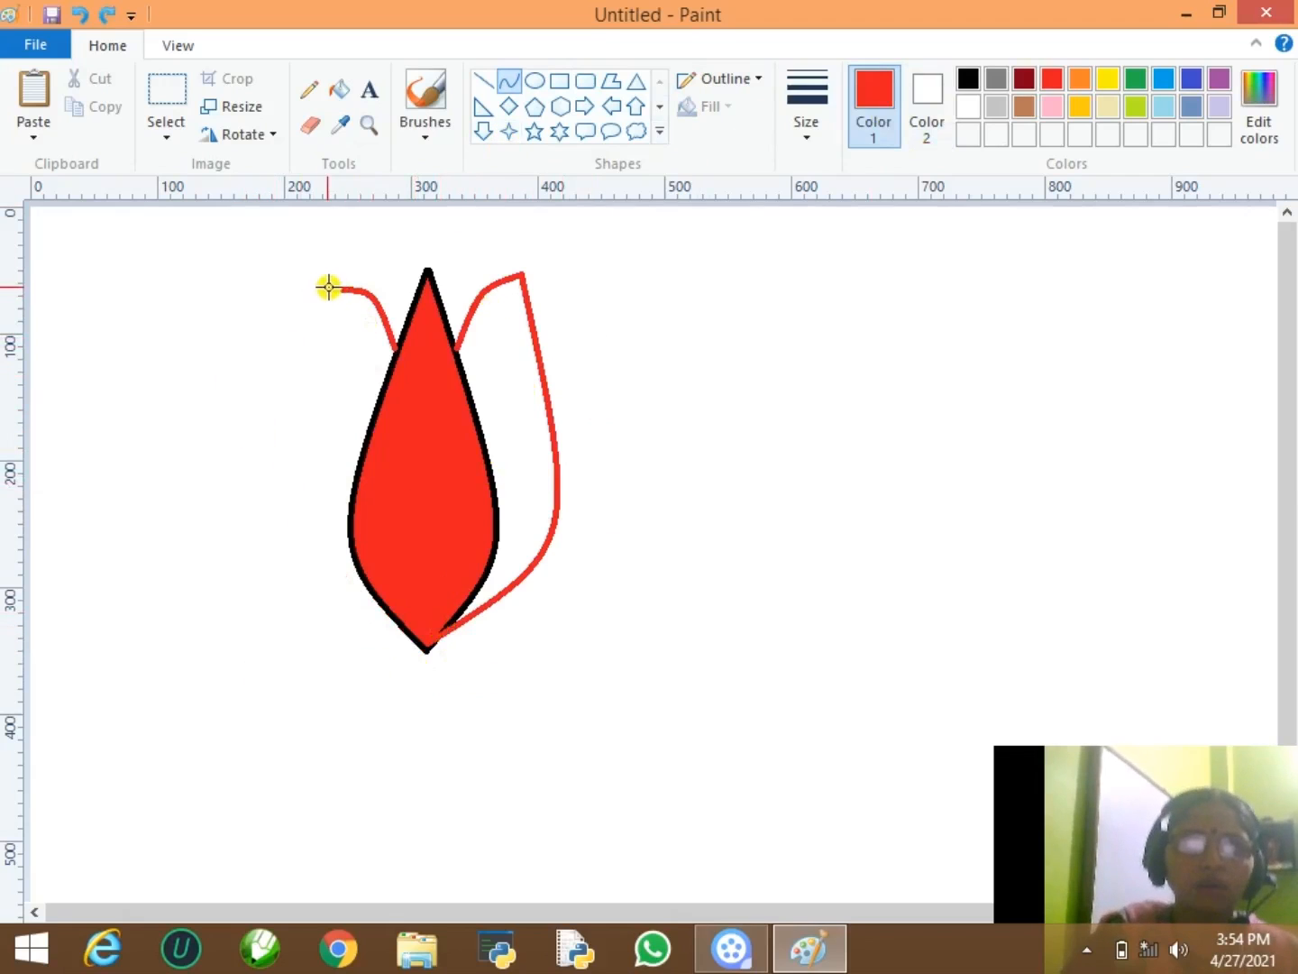
drag(329, 289, 422, 654)
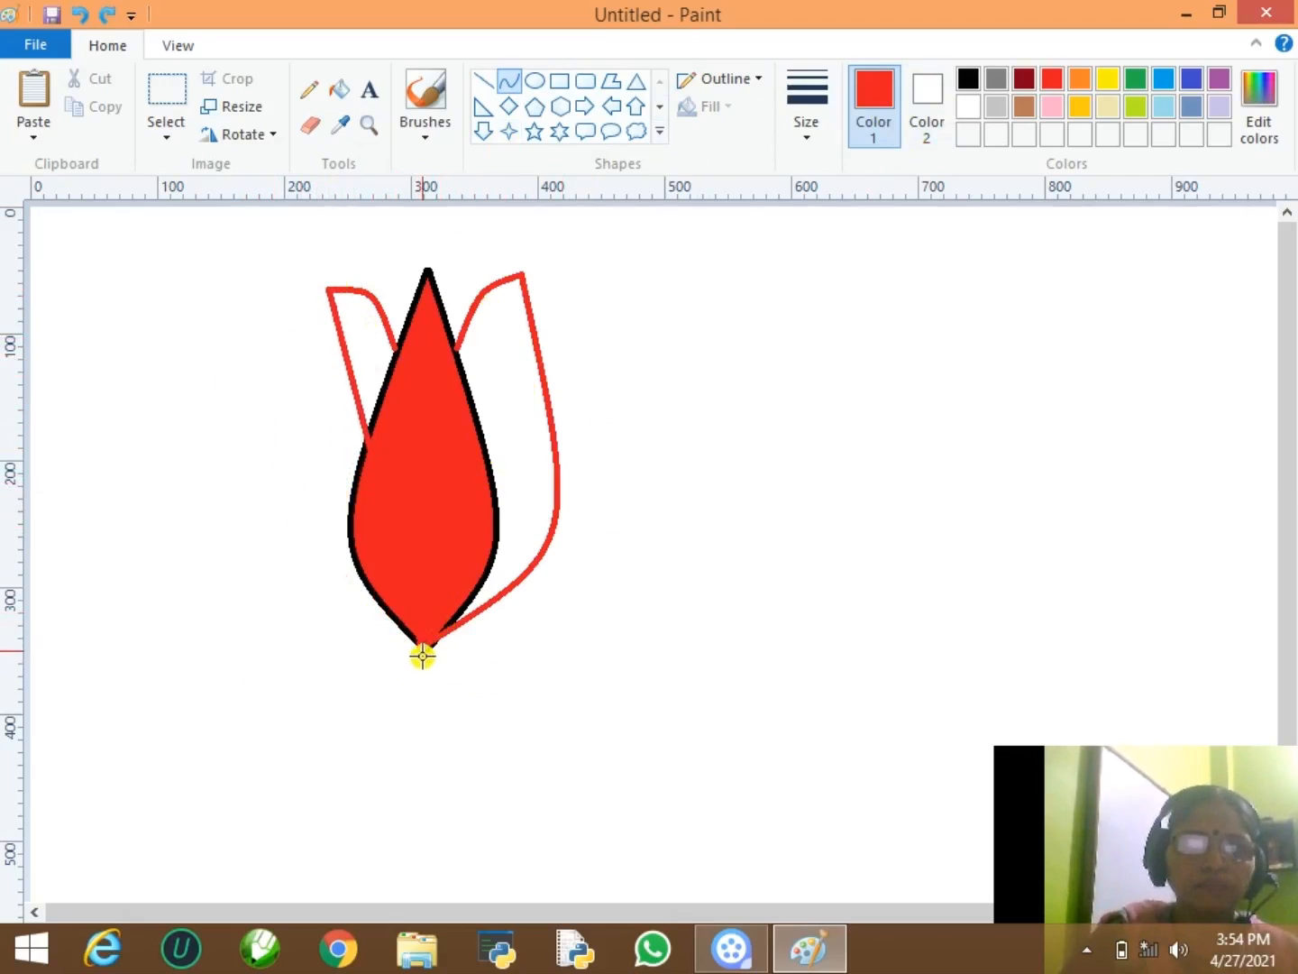
drag(374, 463, 284, 537)
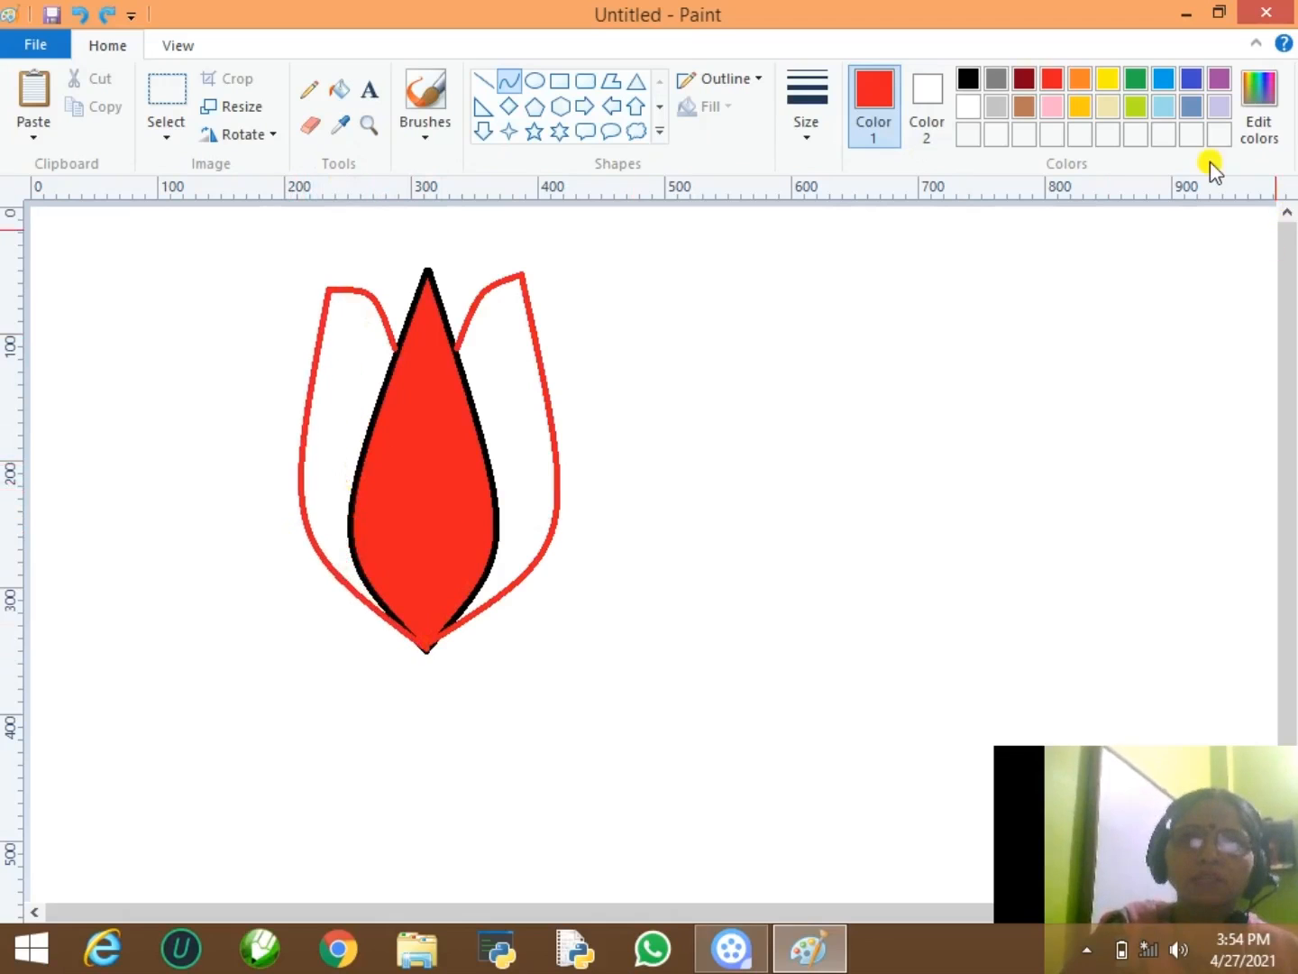
- Fill both side petals of the flower with yellow
click(1108, 80)
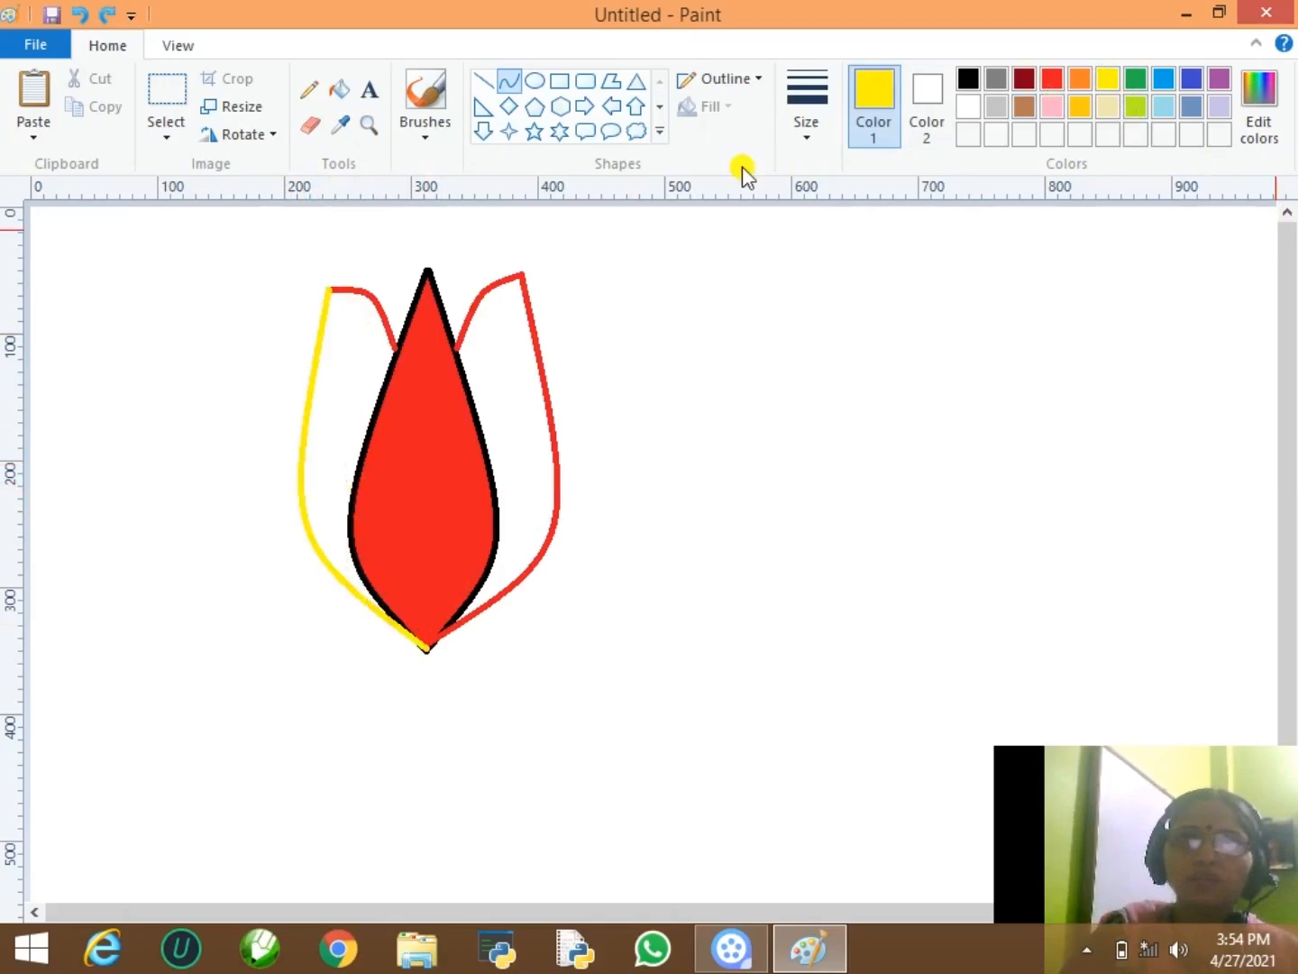
click(340, 93)
click(515, 415)
click(339, 389)
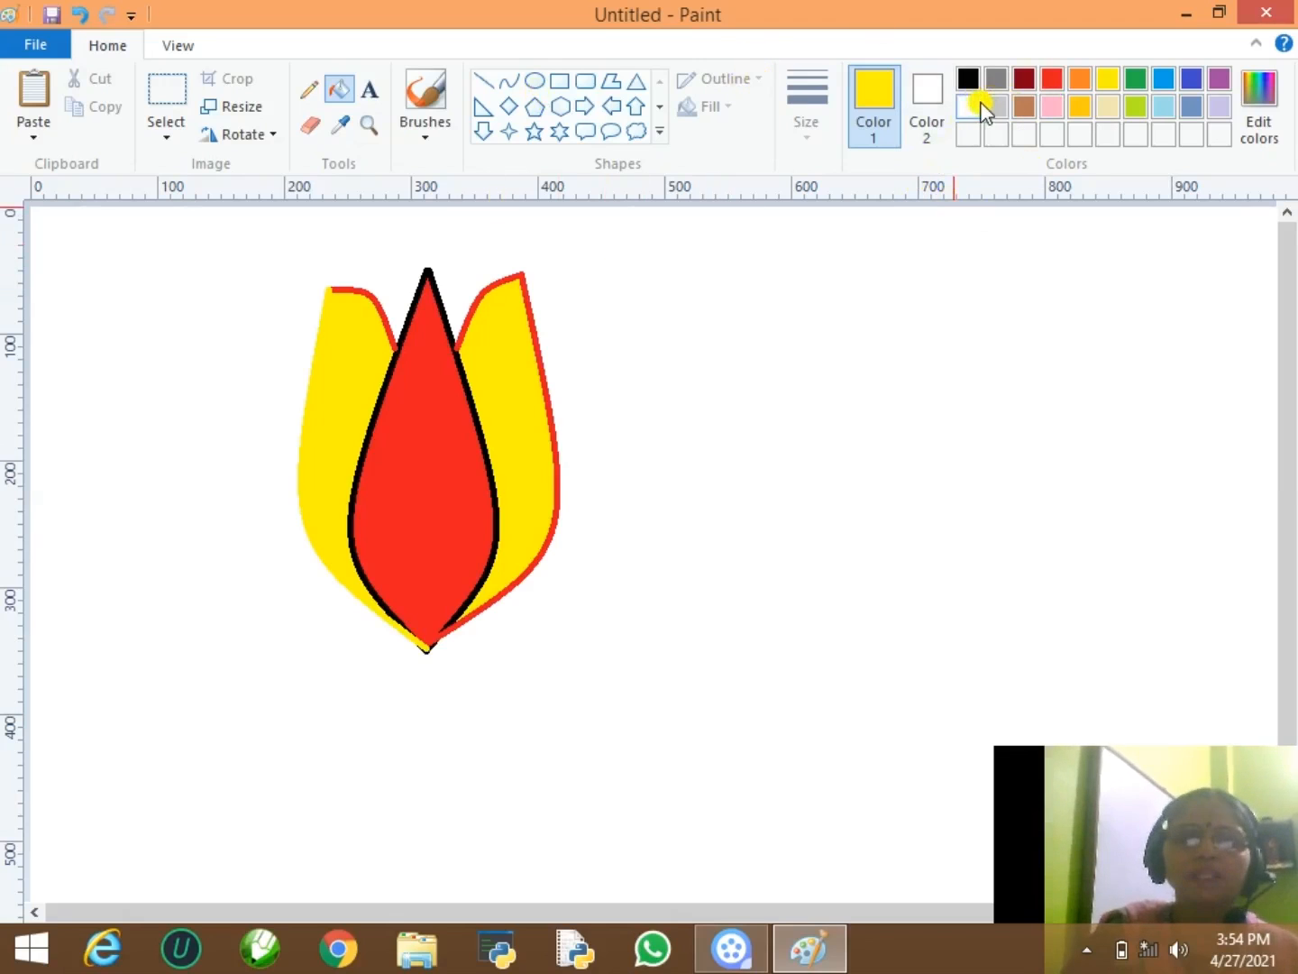
- Select the whole flower with a rectangular selection and delete it
click(160, 141)
click(194, 192)
drag(222, 243, 657, 741)
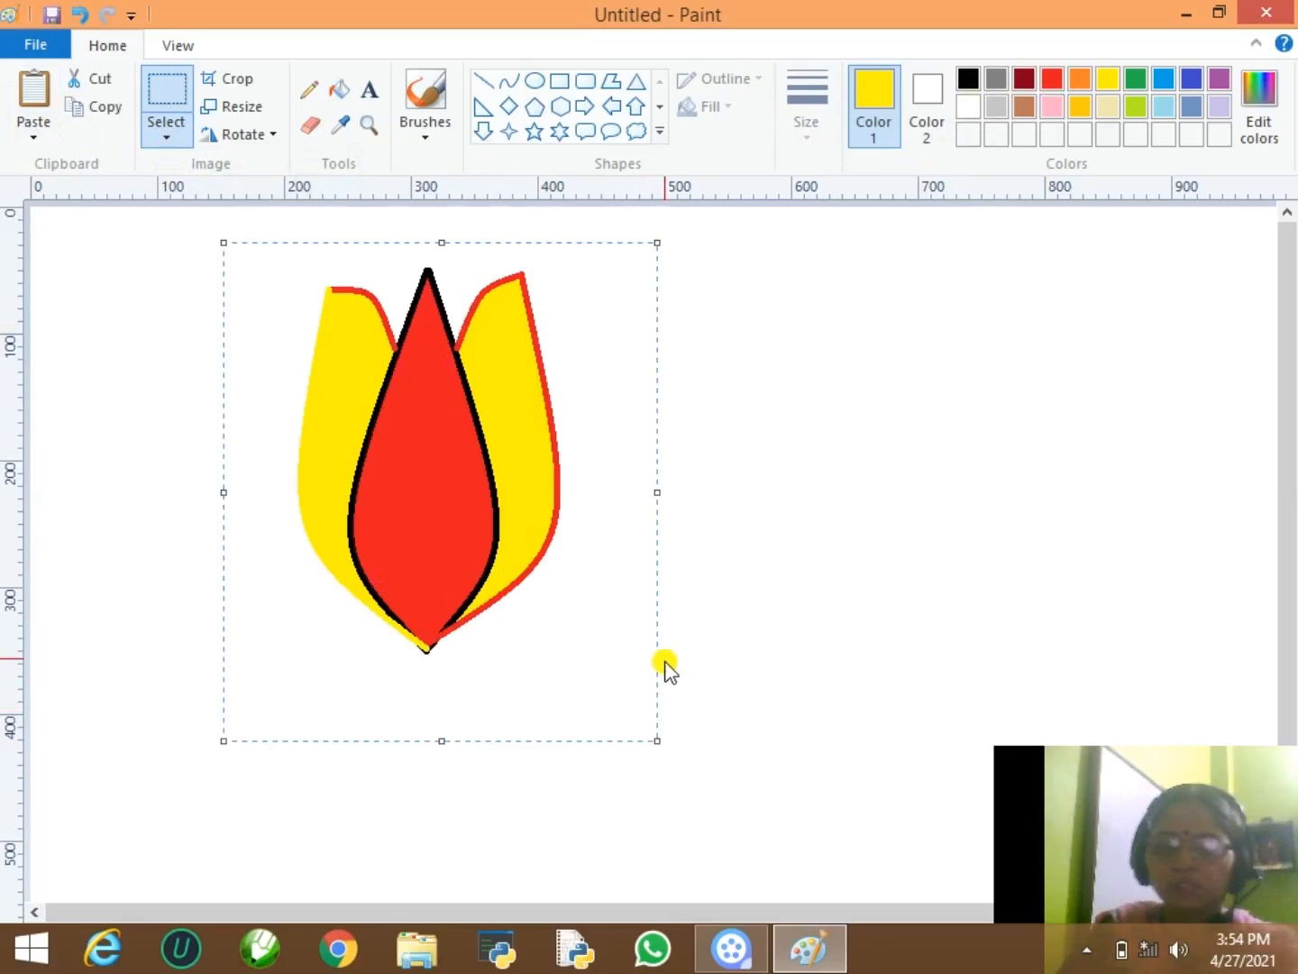
key(Delete)
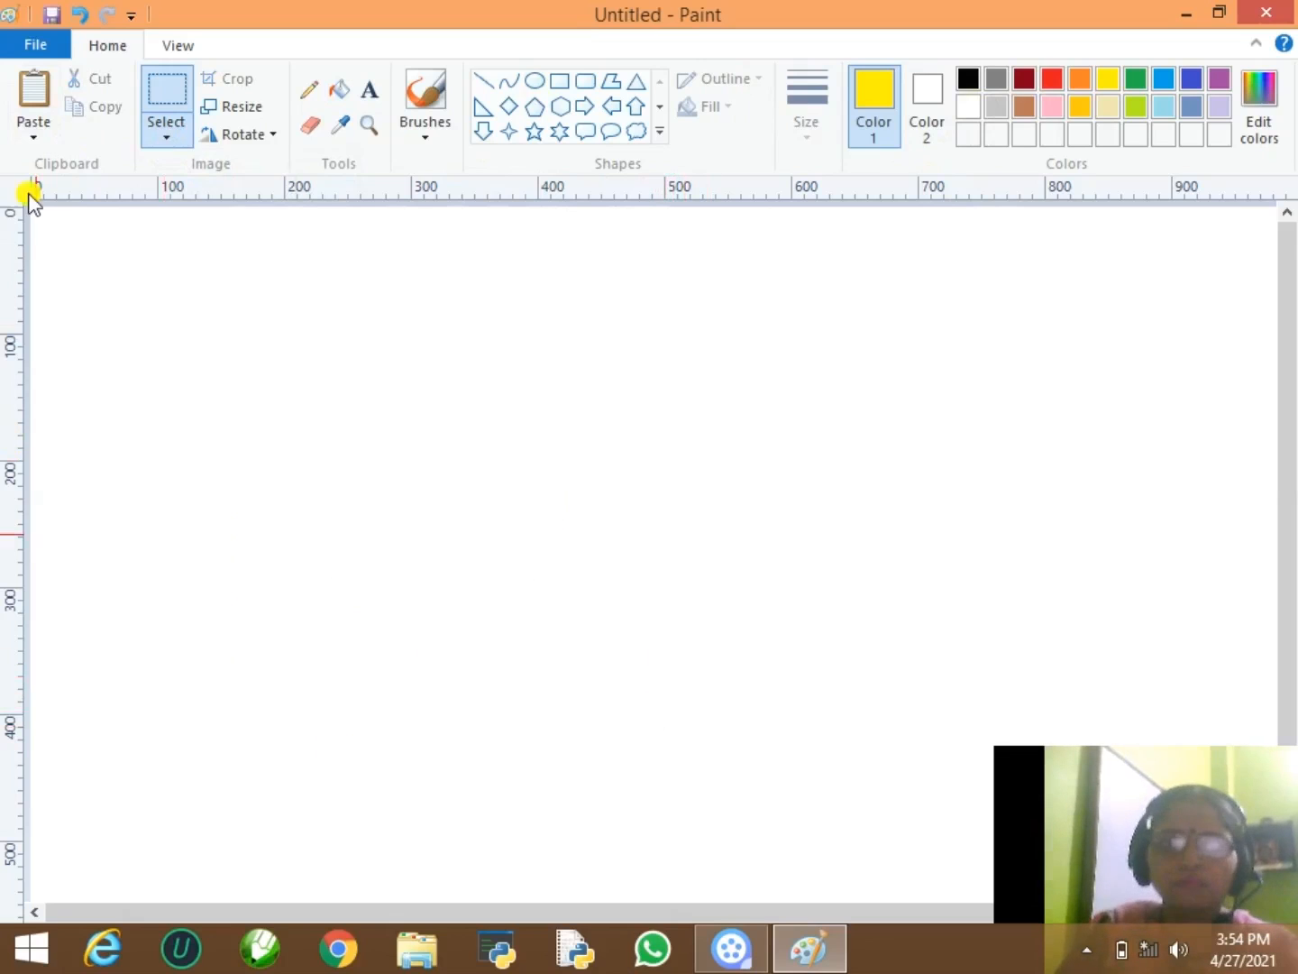
- Draw a wide black rectangle about 620 × 250 px across the upper part of the canvas
click(560, 81)
drag(172, 295, 728, 612)
click(969, 80)
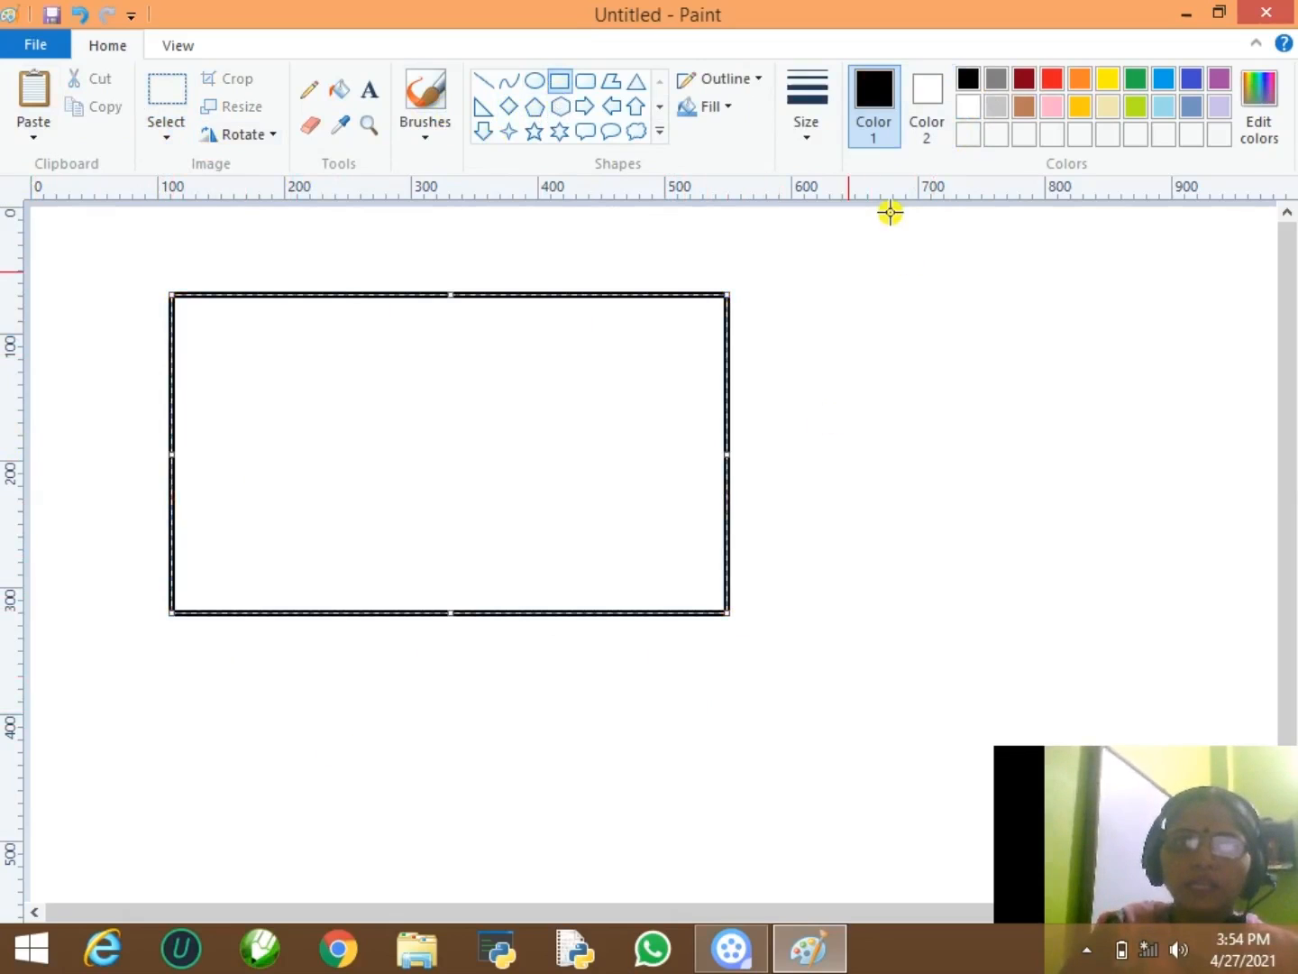
drag(730, 449, 958, 463)
click(1018, 404)
- Divide the rectangle into three sections with two vertical black lines
click(484, 82)
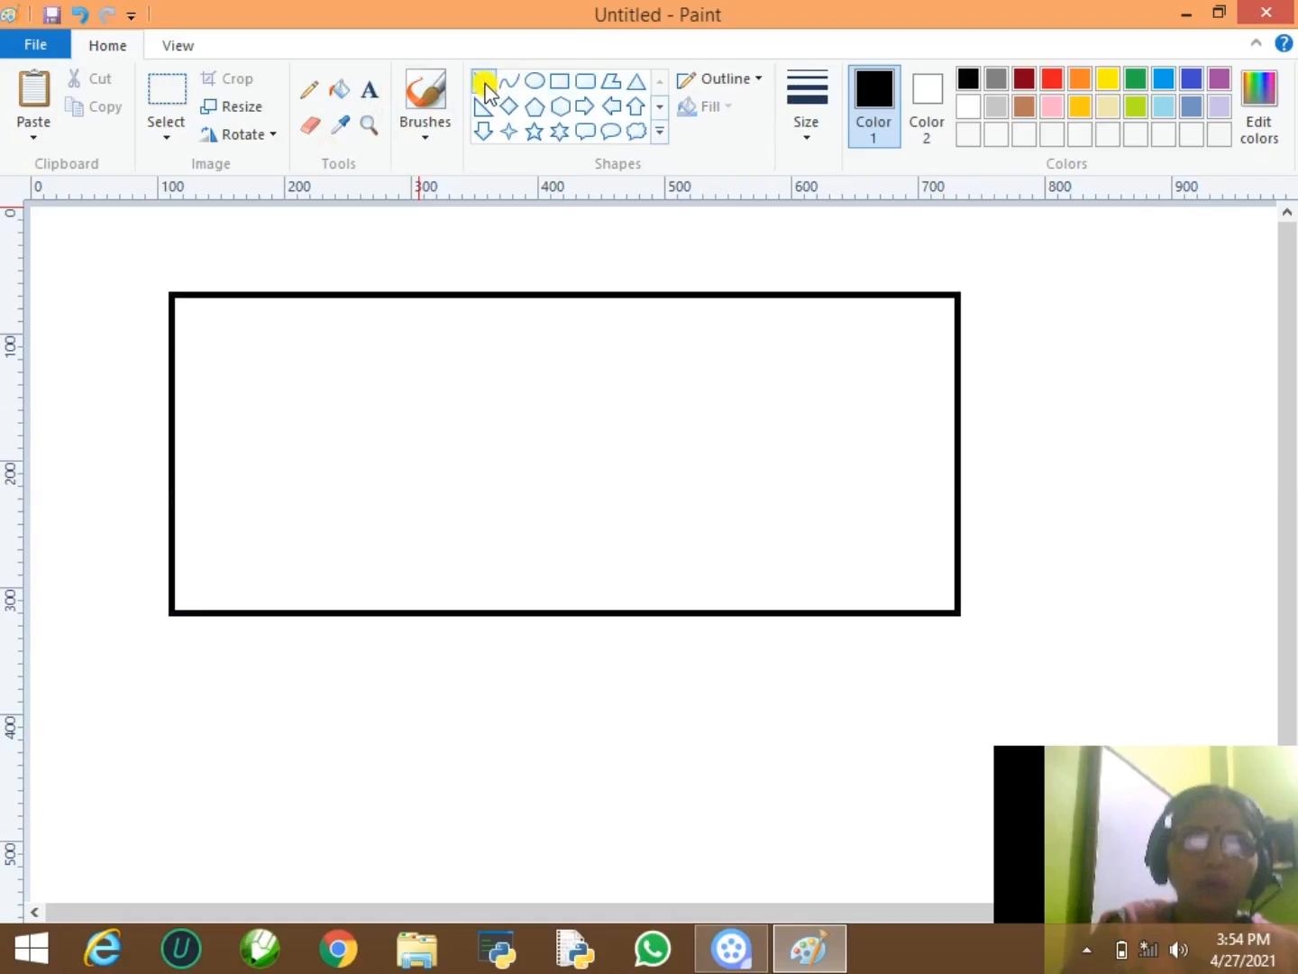
mouse_move(449, 296)
mouse_down()
mouse_move(459, 456)
mouse_move(441, 617)
mouse_up()
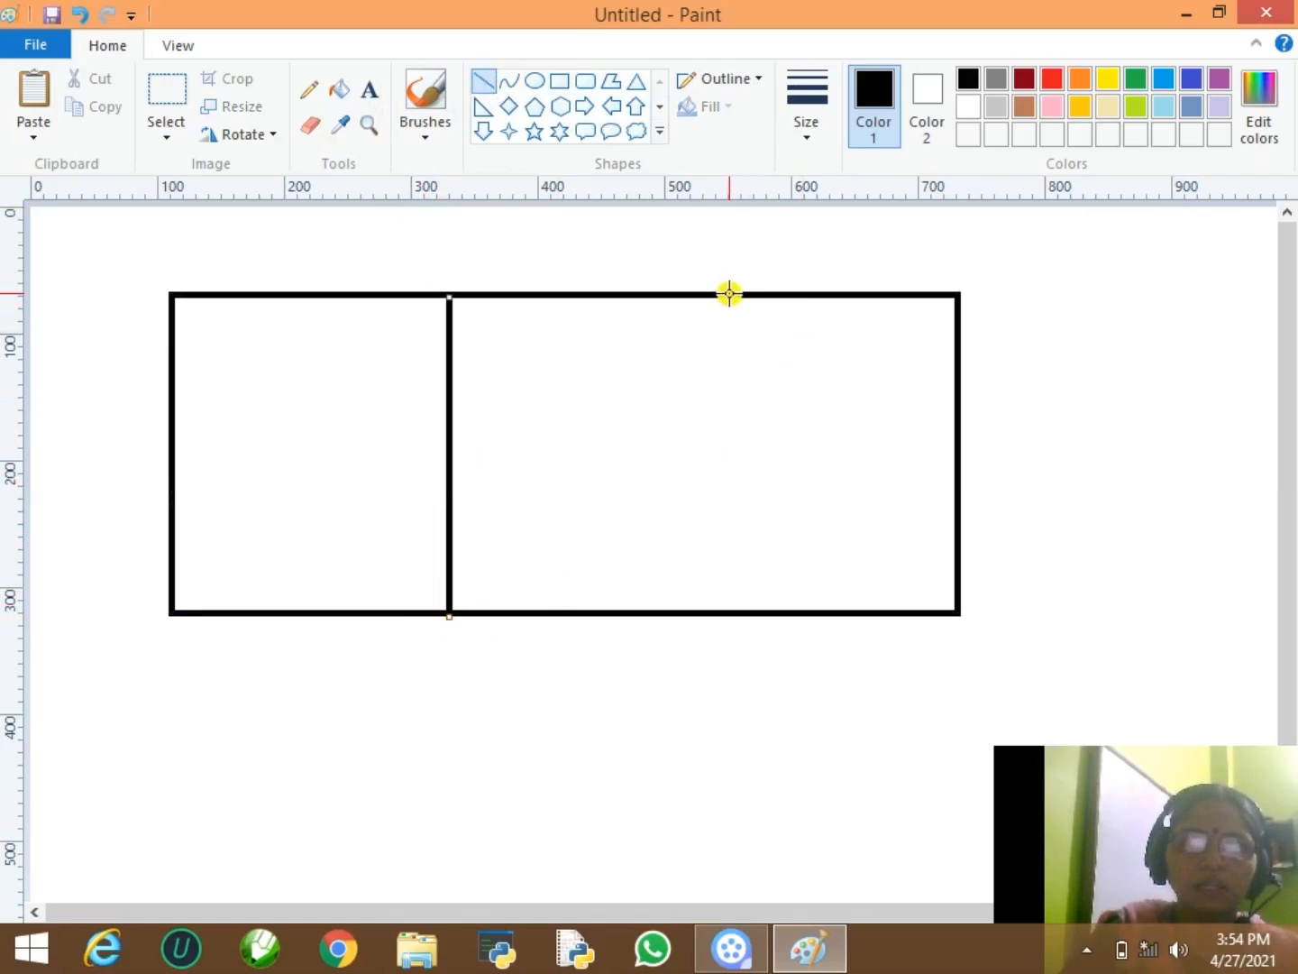
drag(720, 293, 699, 610)
- Draw both crossing diagonal lines from corner to corner in each of the three sections
click(484, 84)
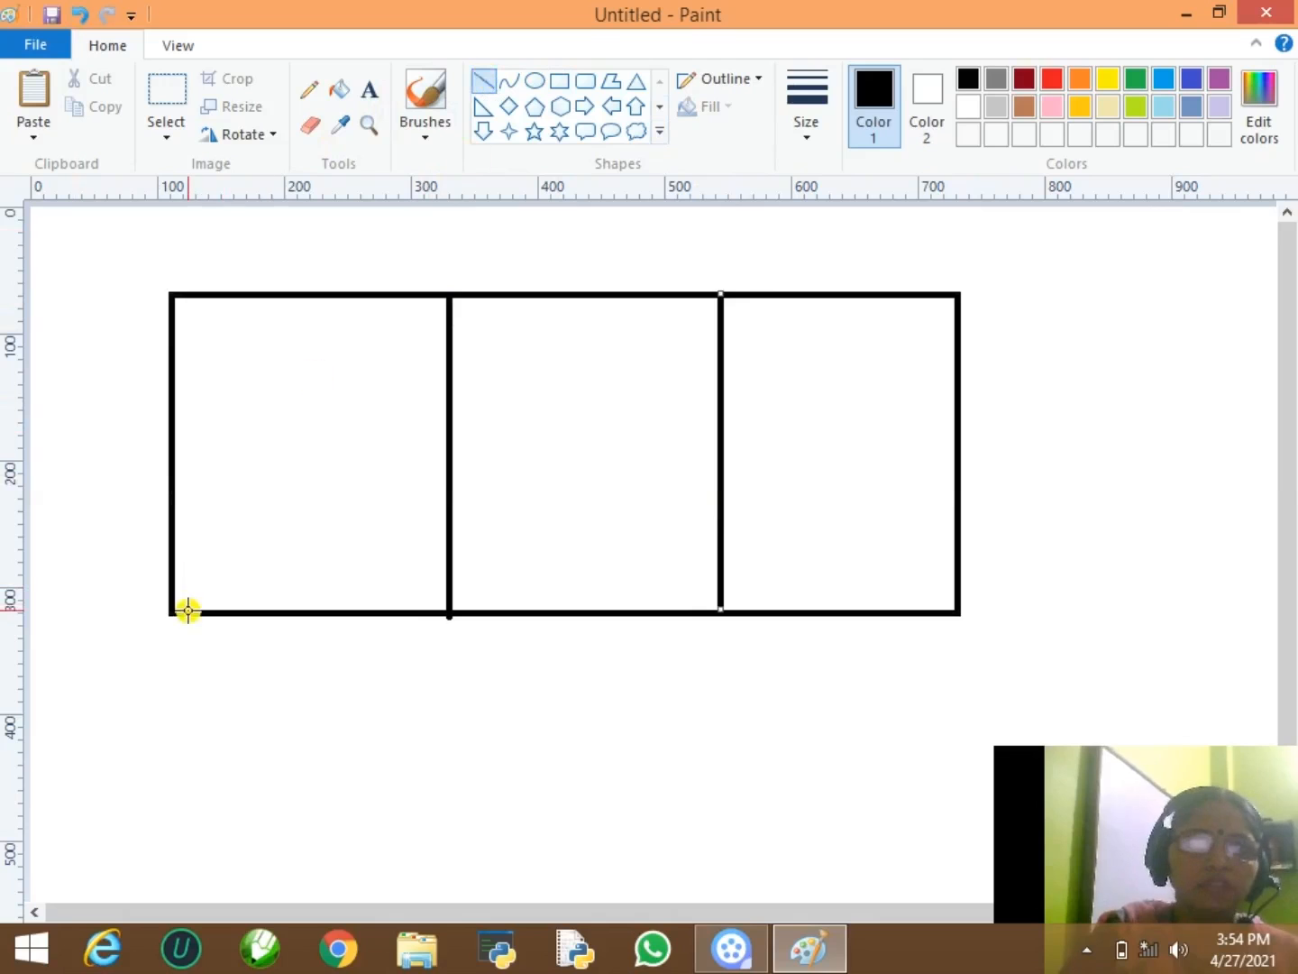
drag(168, 609, 446, 298)
drag(175, 293, 442, 613)
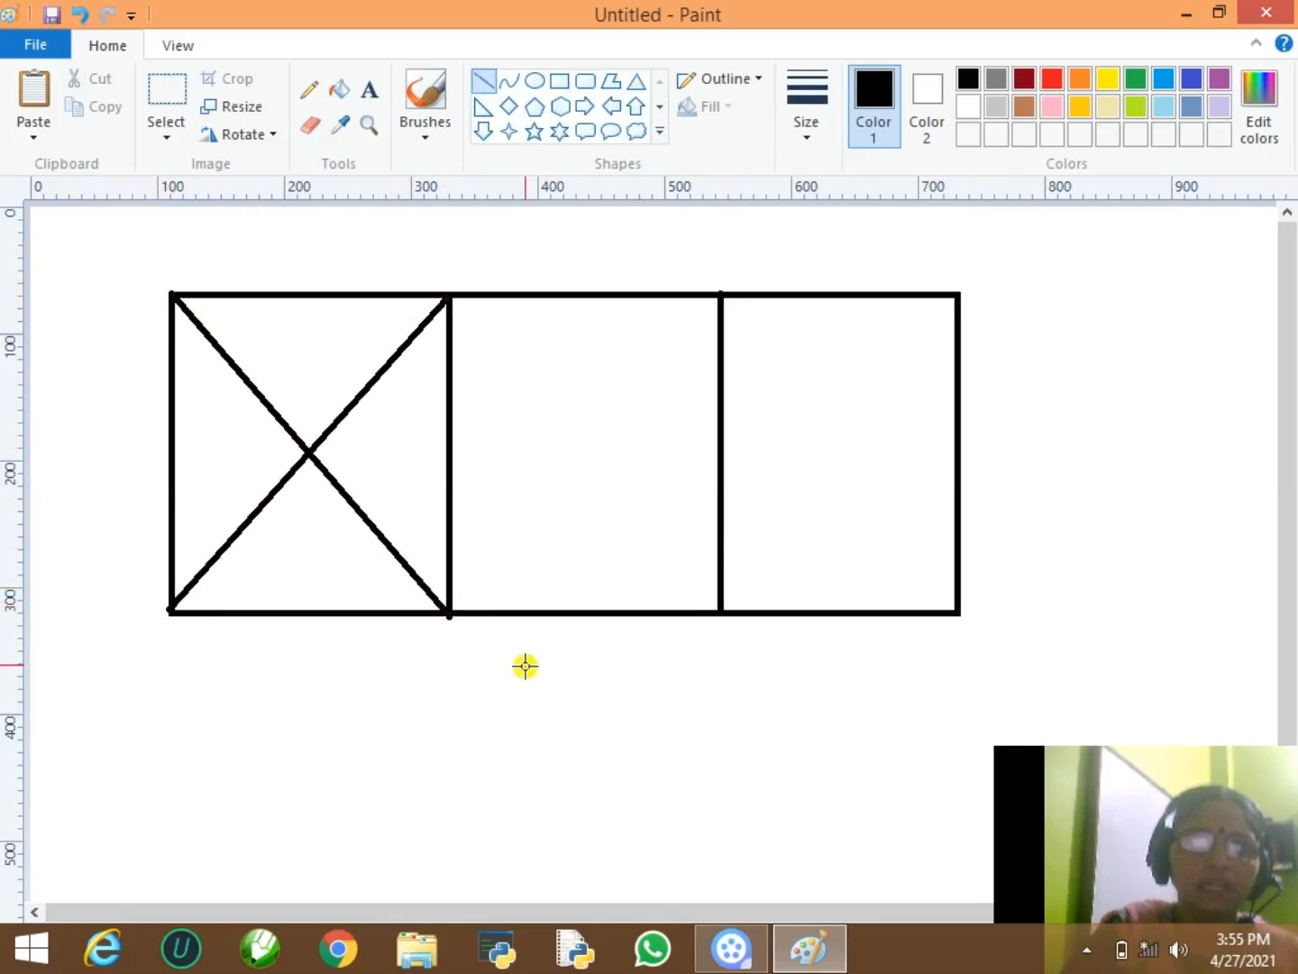
mouse_move(449, 612)
mouse_down()
mouse_move(723, 282)
mouse_move(726, 324)
mouse_move(720, 298)
mouse_move(953, 611)
mouse_up()
drag(958, 293, 720, 613)
click(478, 318)
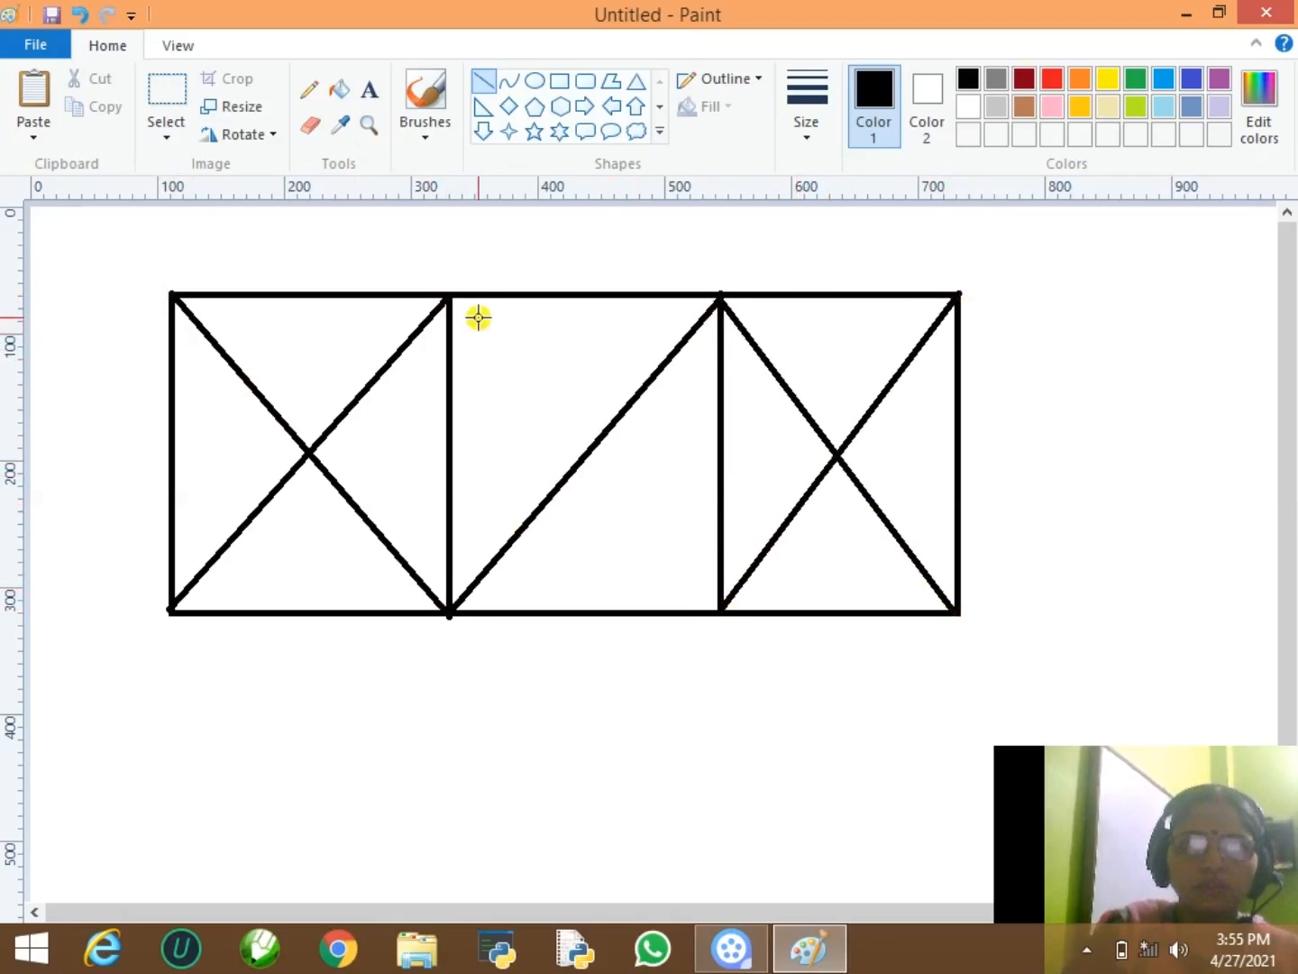
drag(449, 298, 718, 609)
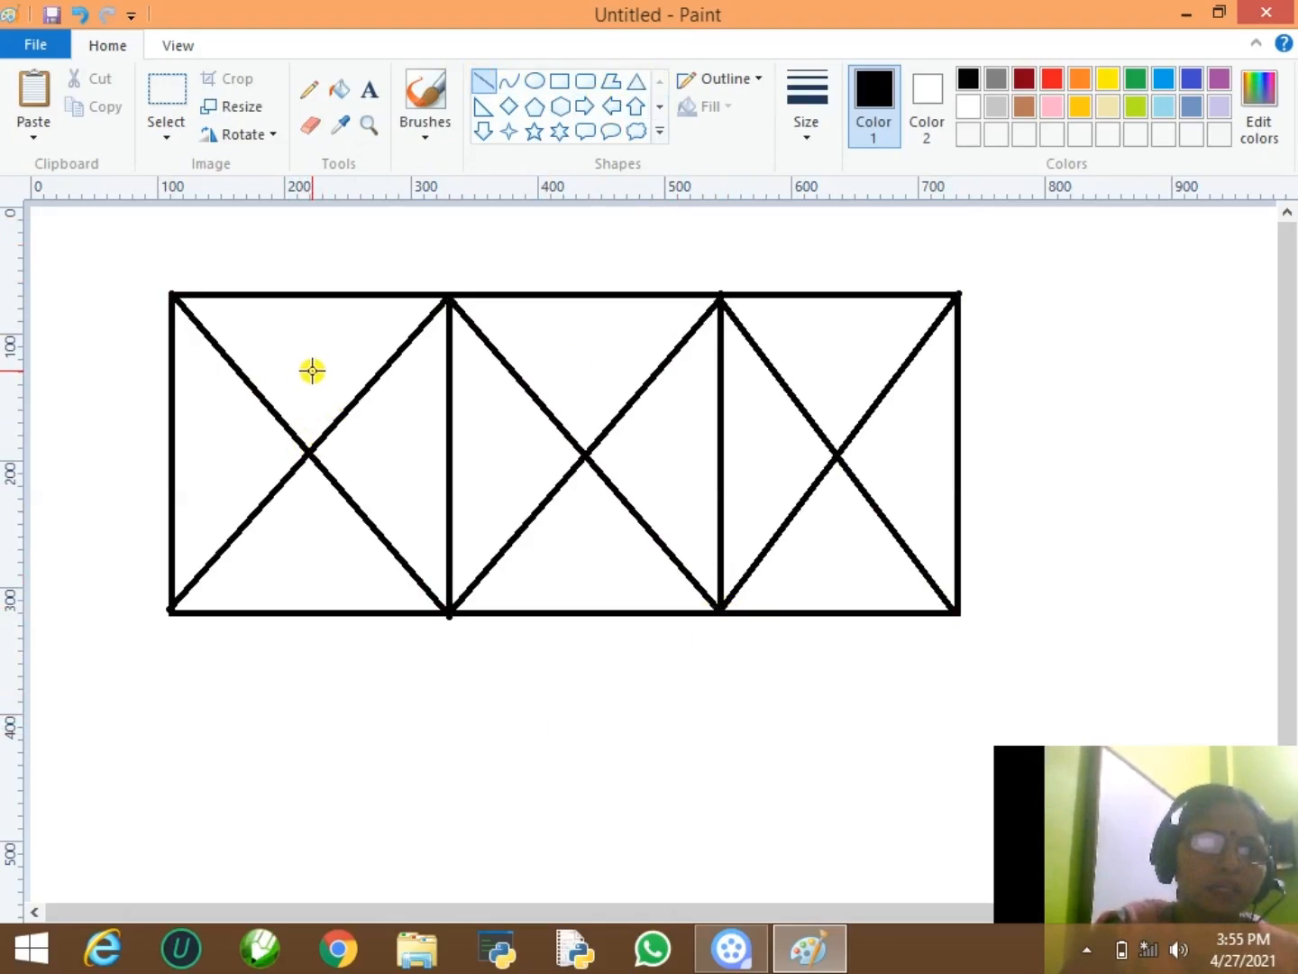
- Draw a four-pointed star in the left section: a short centred cross with its ends joined by lines to the section's corners
drag(313, 370, 291, 531)
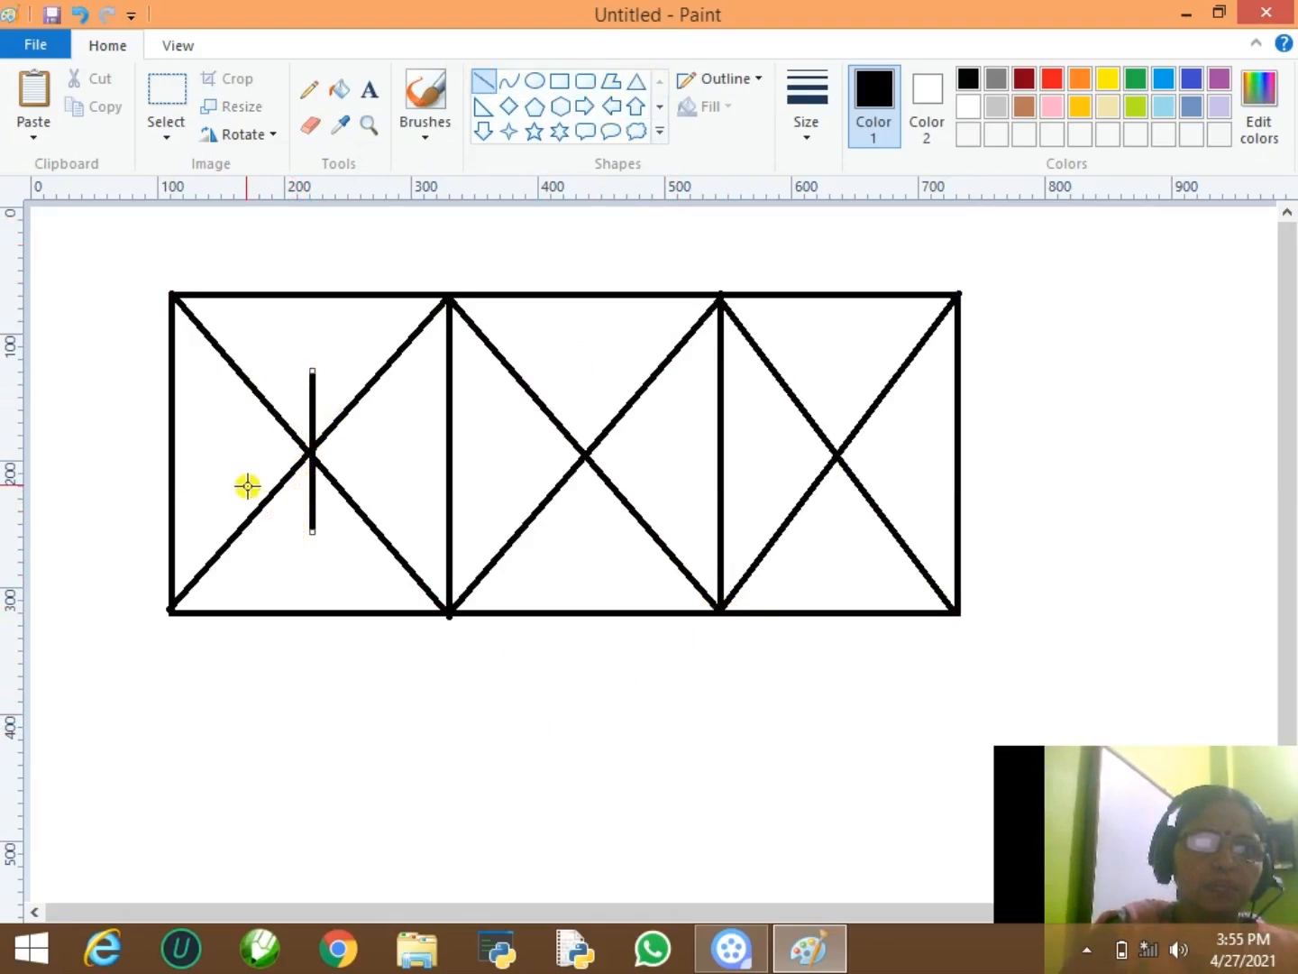
mouse_move(240, 452)
mouse_down()
mouse_move(378, 452)
mouse_move(449, 297)
mouse_up()
click(393, 462)
drag(314, 370, 446, 301)
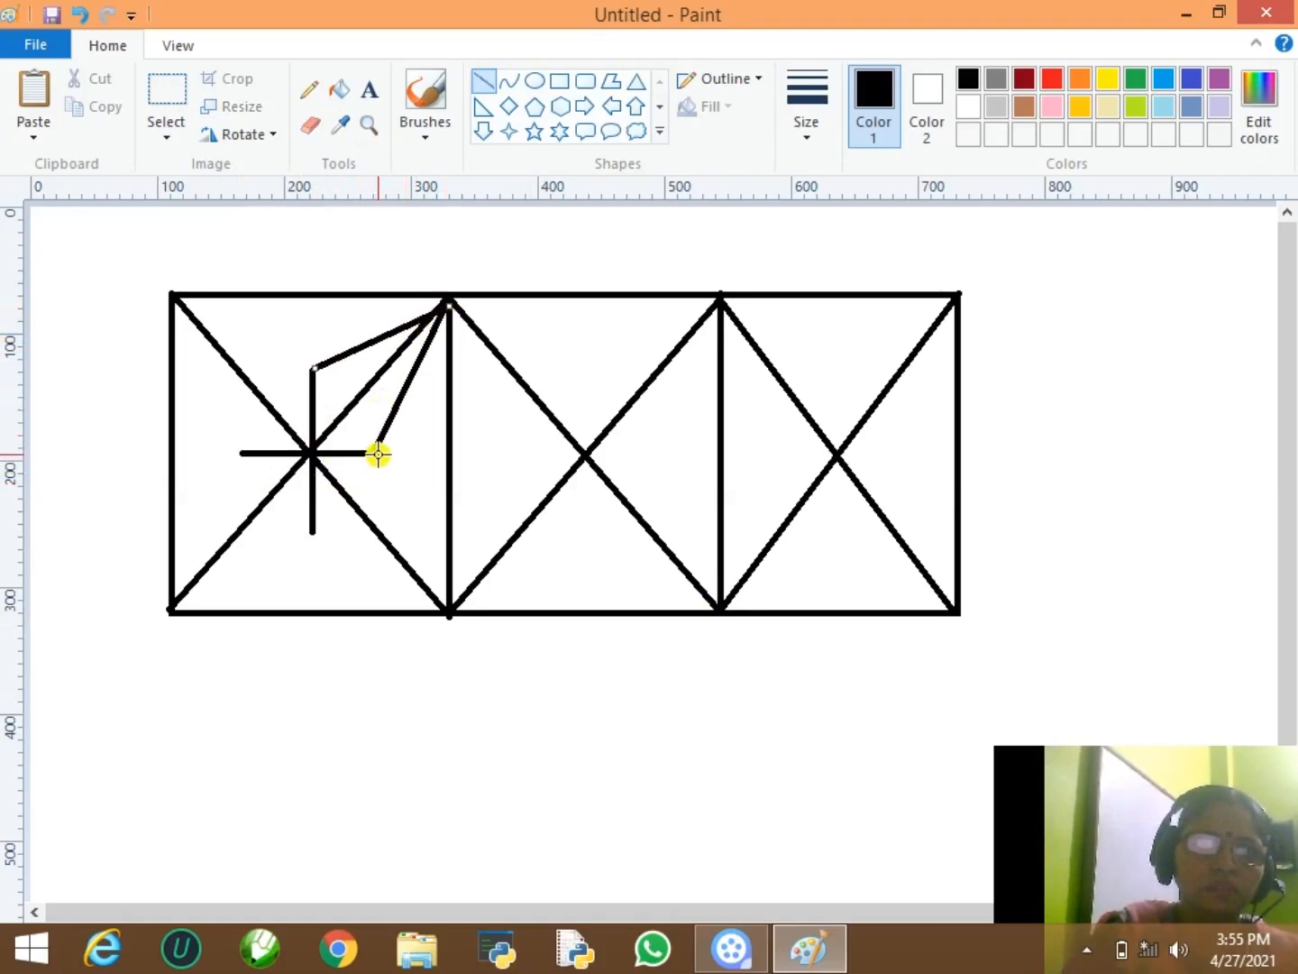
mouse_move(374, 451)
mouse_down()
mouse_move(443, 574)
mouse_move(440, 605)
mouse_up()
drag(312, 531, 443, 609)
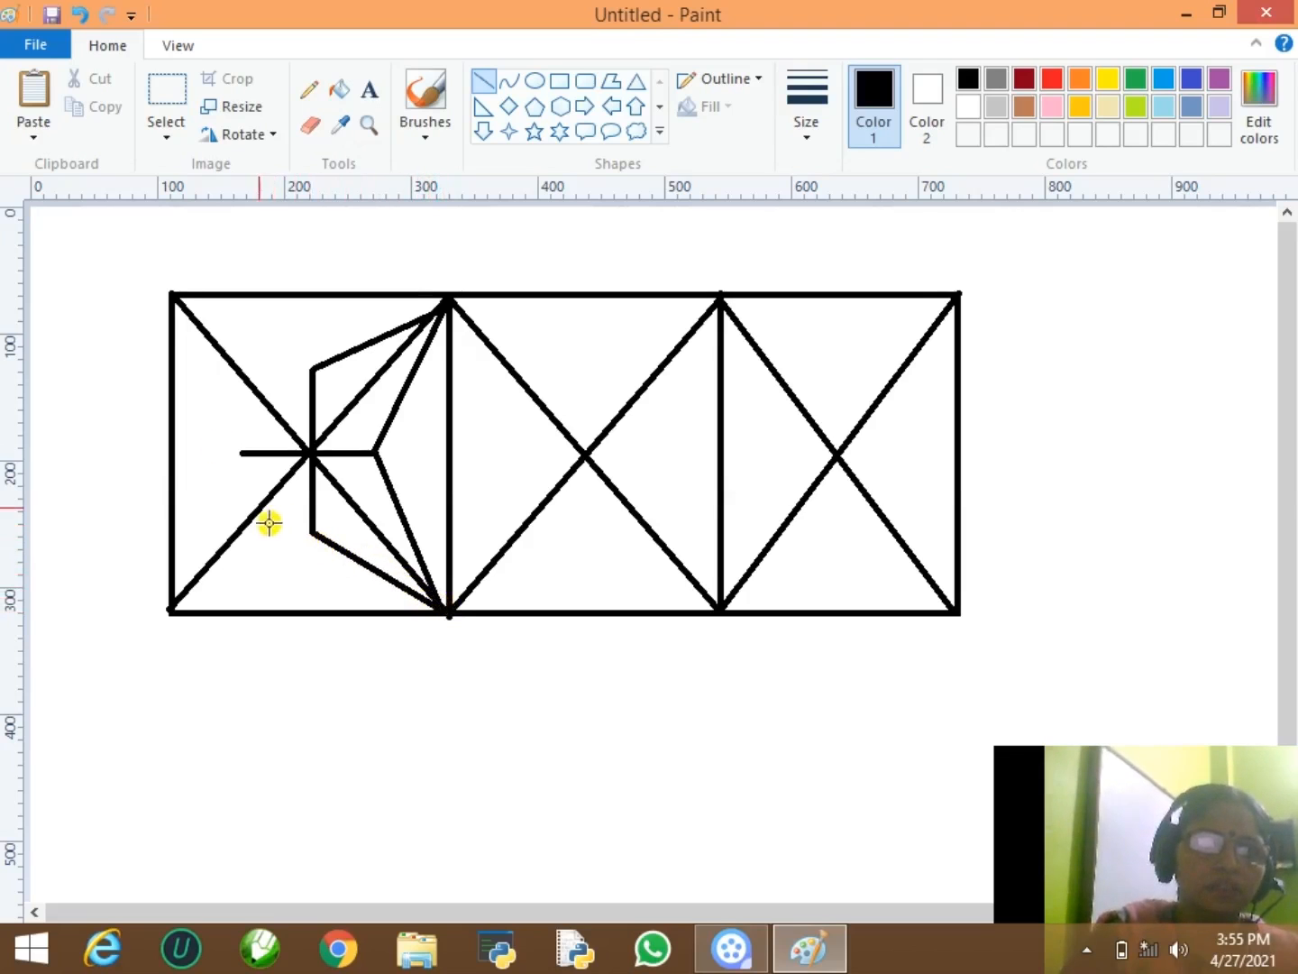
drag(238, 450, 171, 611)
drag(311, 533, 169, 608)
drag(239, 451, 170, 297)
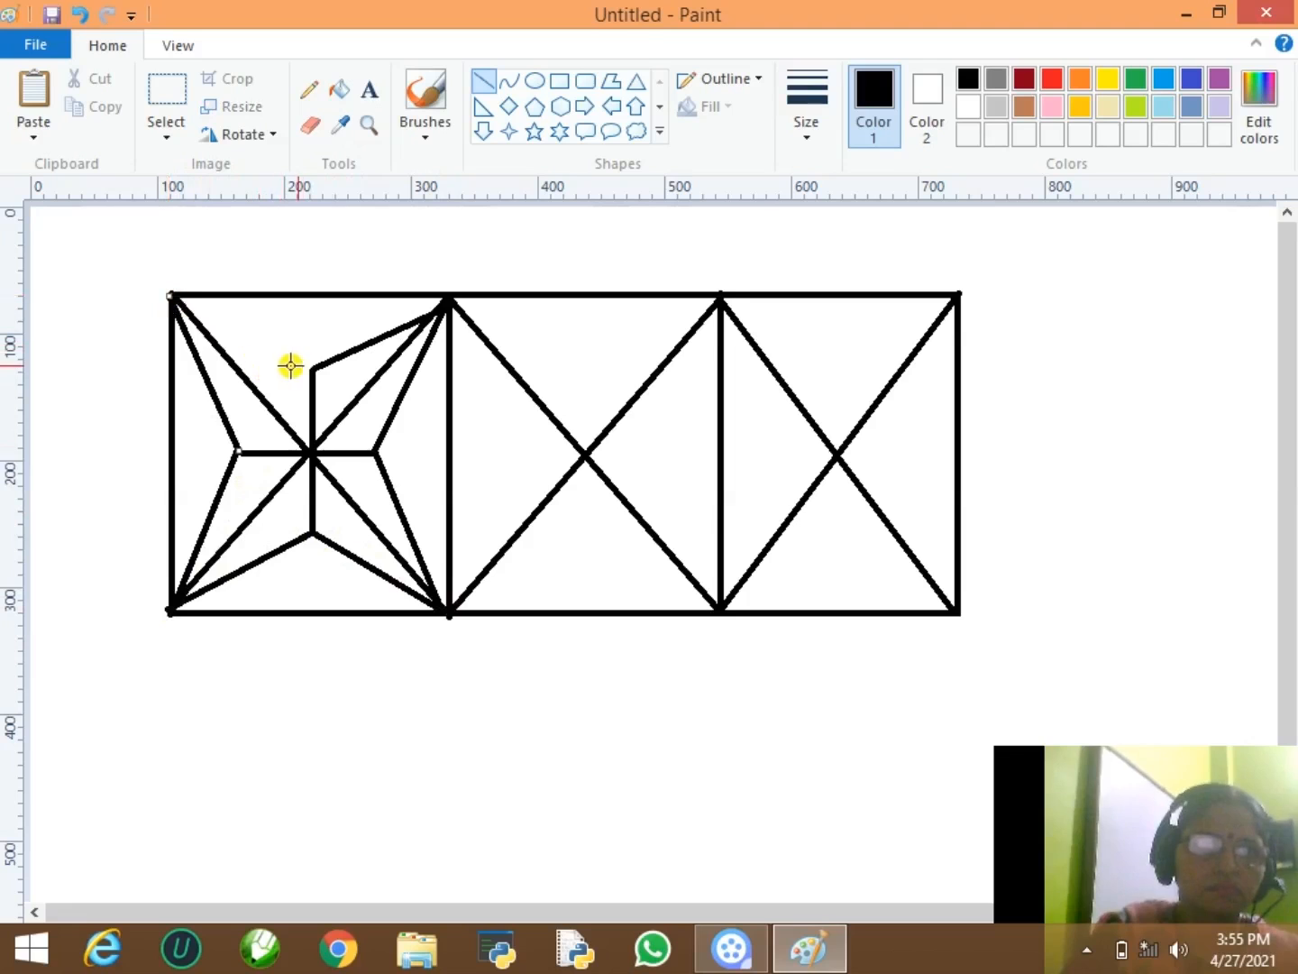
drag(314, 369, 179, 297)
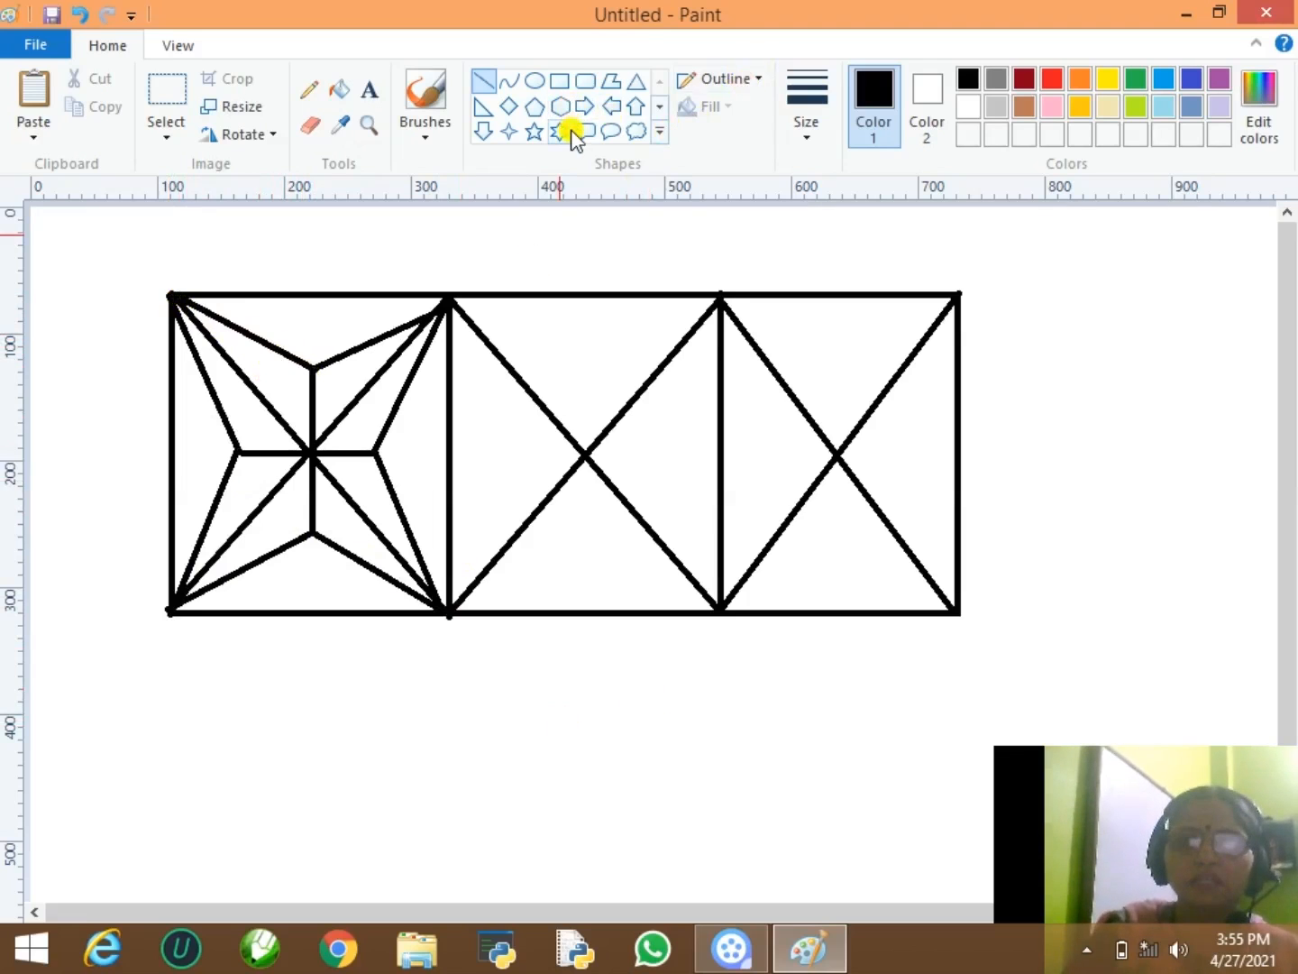
- Draw a leaf-shaped petal of two curves around the upper-right half-diagonal of the middle section
click(482, 78)
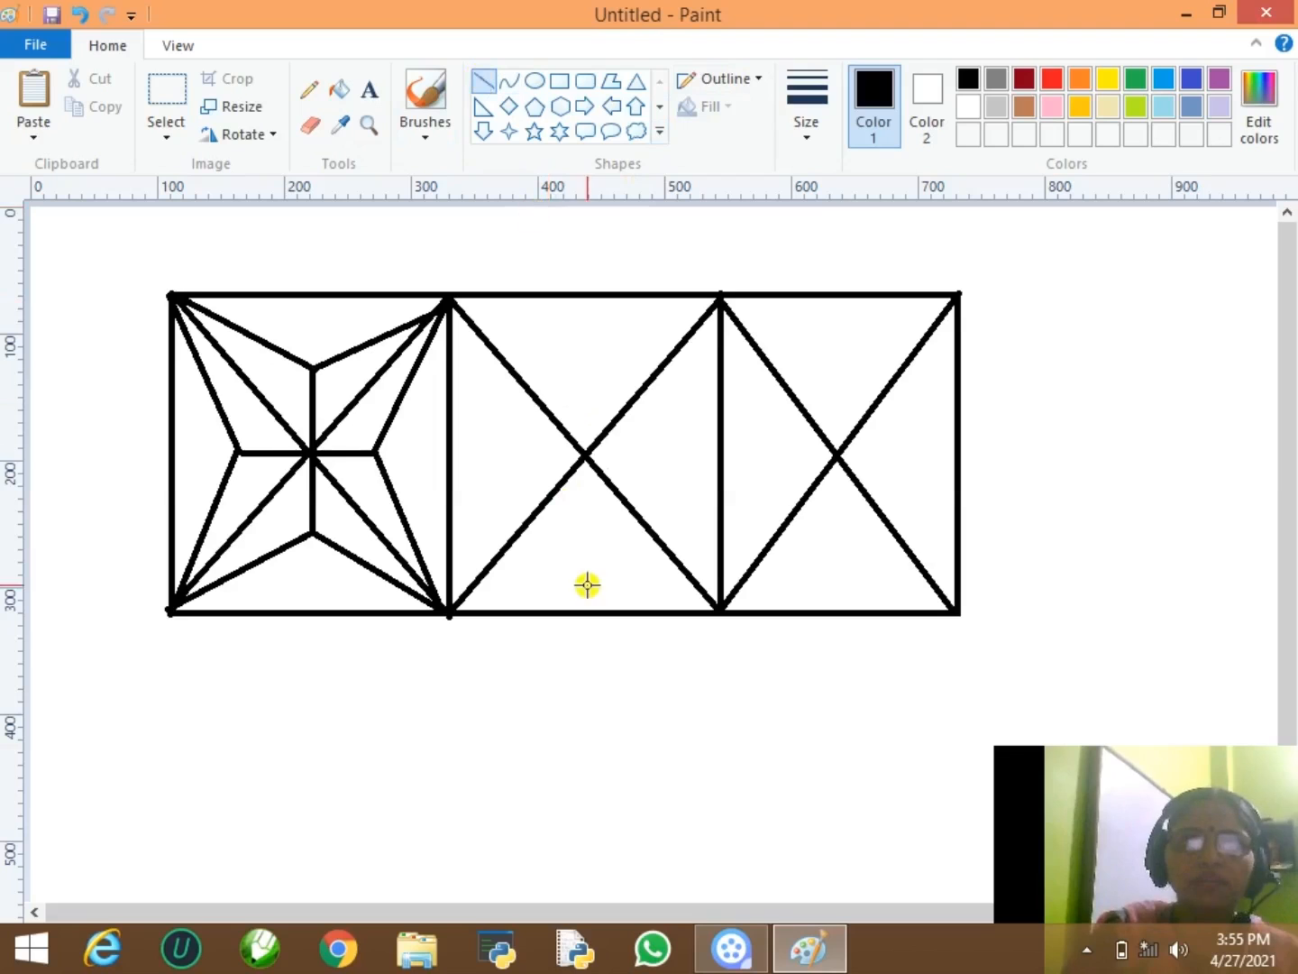
click(504, 84)
mouse_move(584, 454)
mouse_down()
mouse_move(726, 293)
mouse_move(665, 371)
mouse_move(635, 368)
mouse_move(591, 326)
mouse_up()
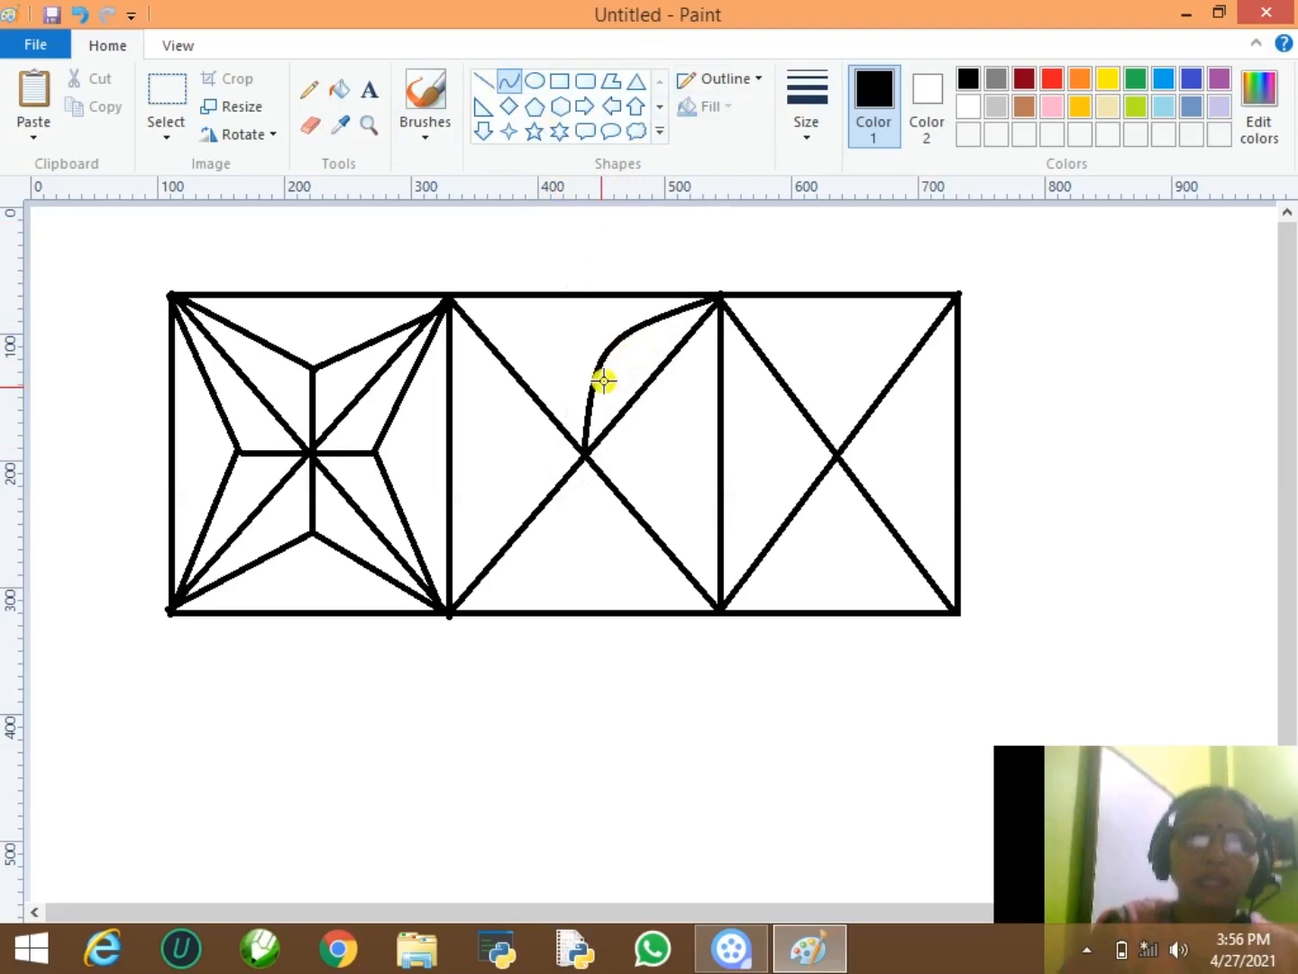
drag(584, 450, 715, 301)
drag(645, 389, 677, 429)
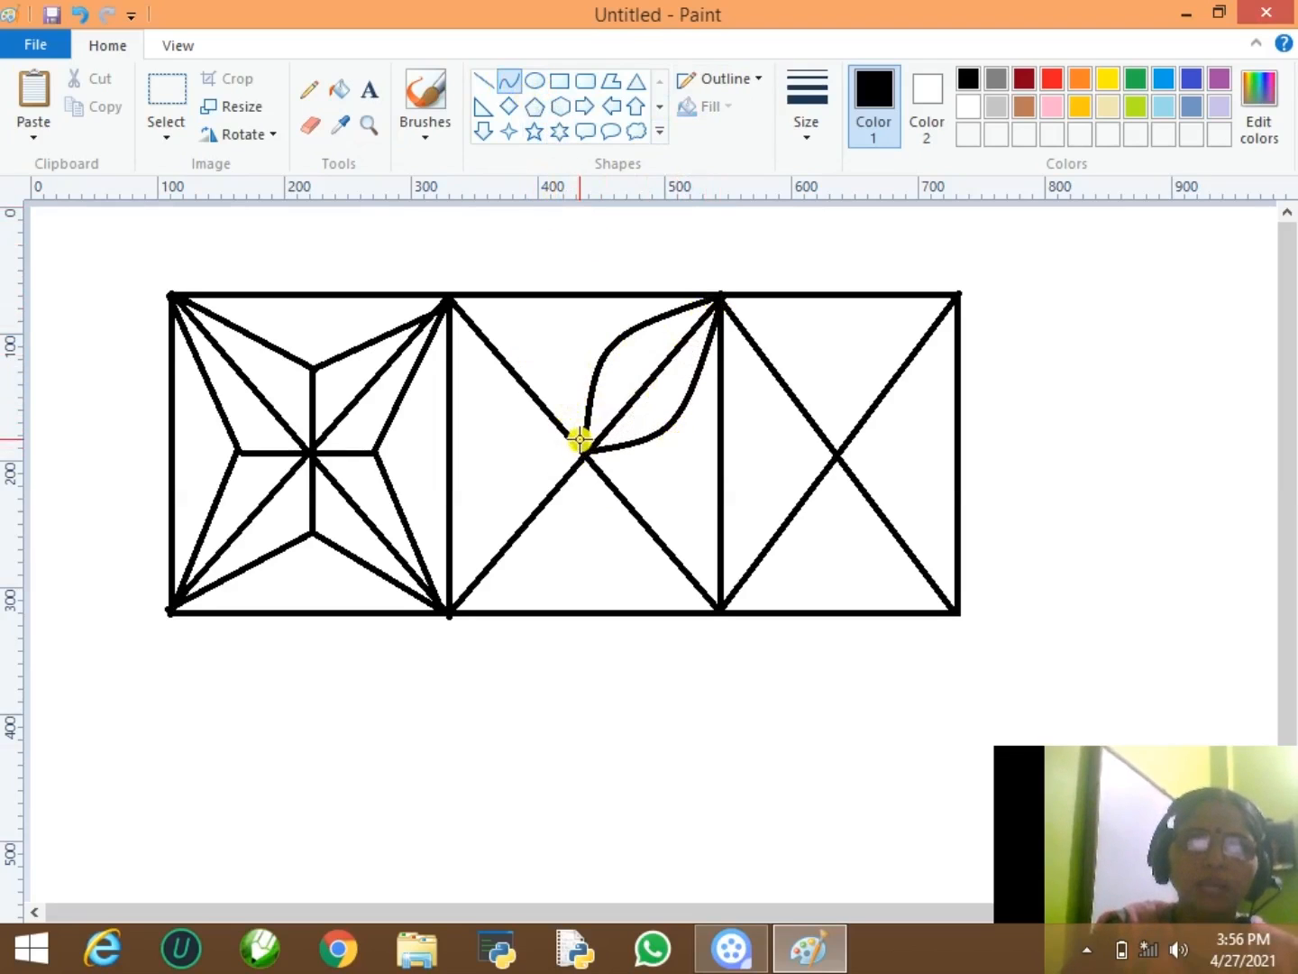
- Draw a second curved petal around the lower-left half-diagonal of the middle section
drag(581, 453, 444, 611)
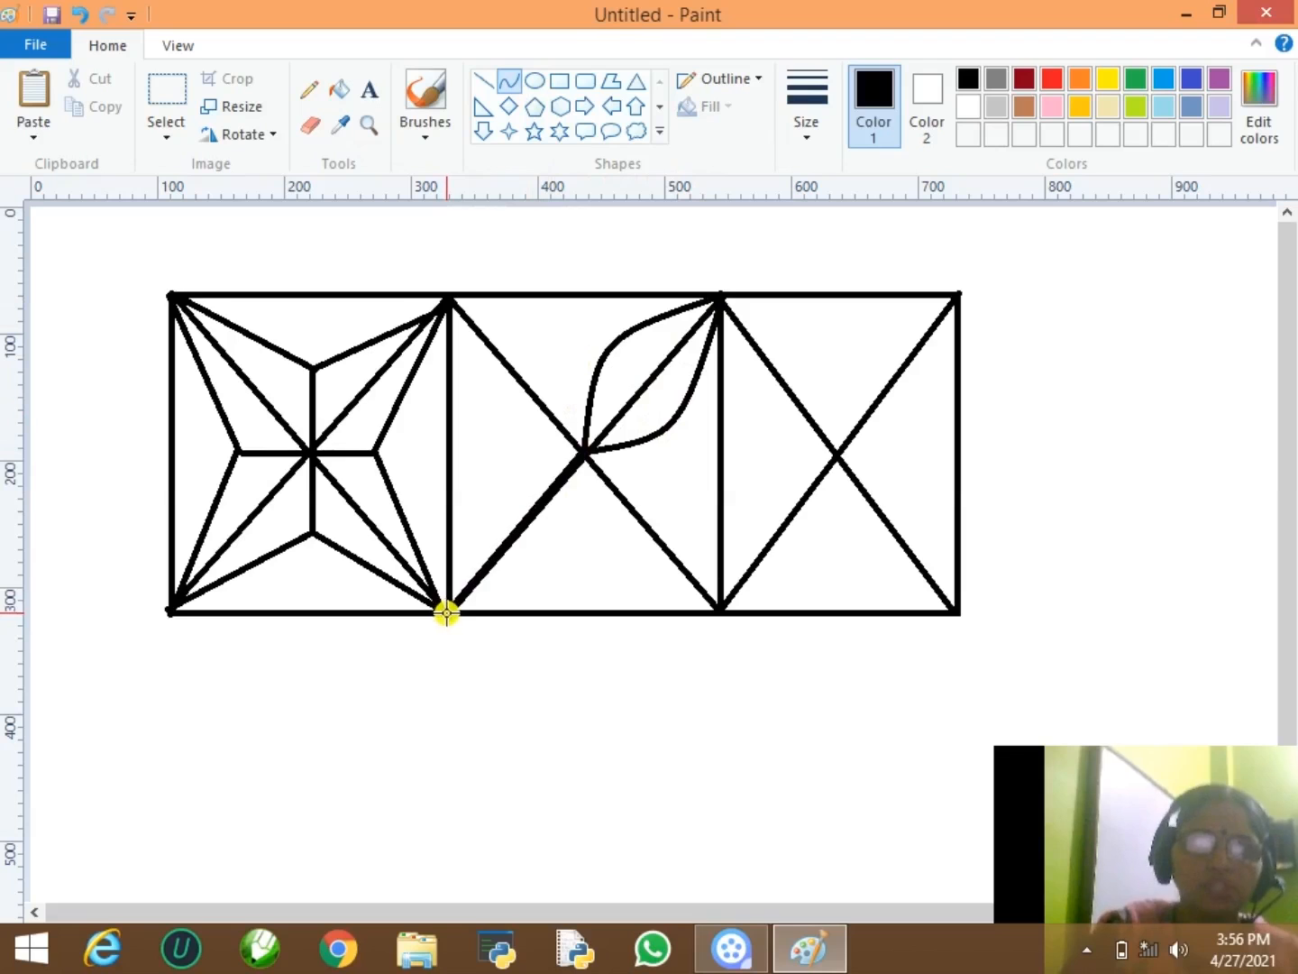
drag(509, 540, 480, 483)
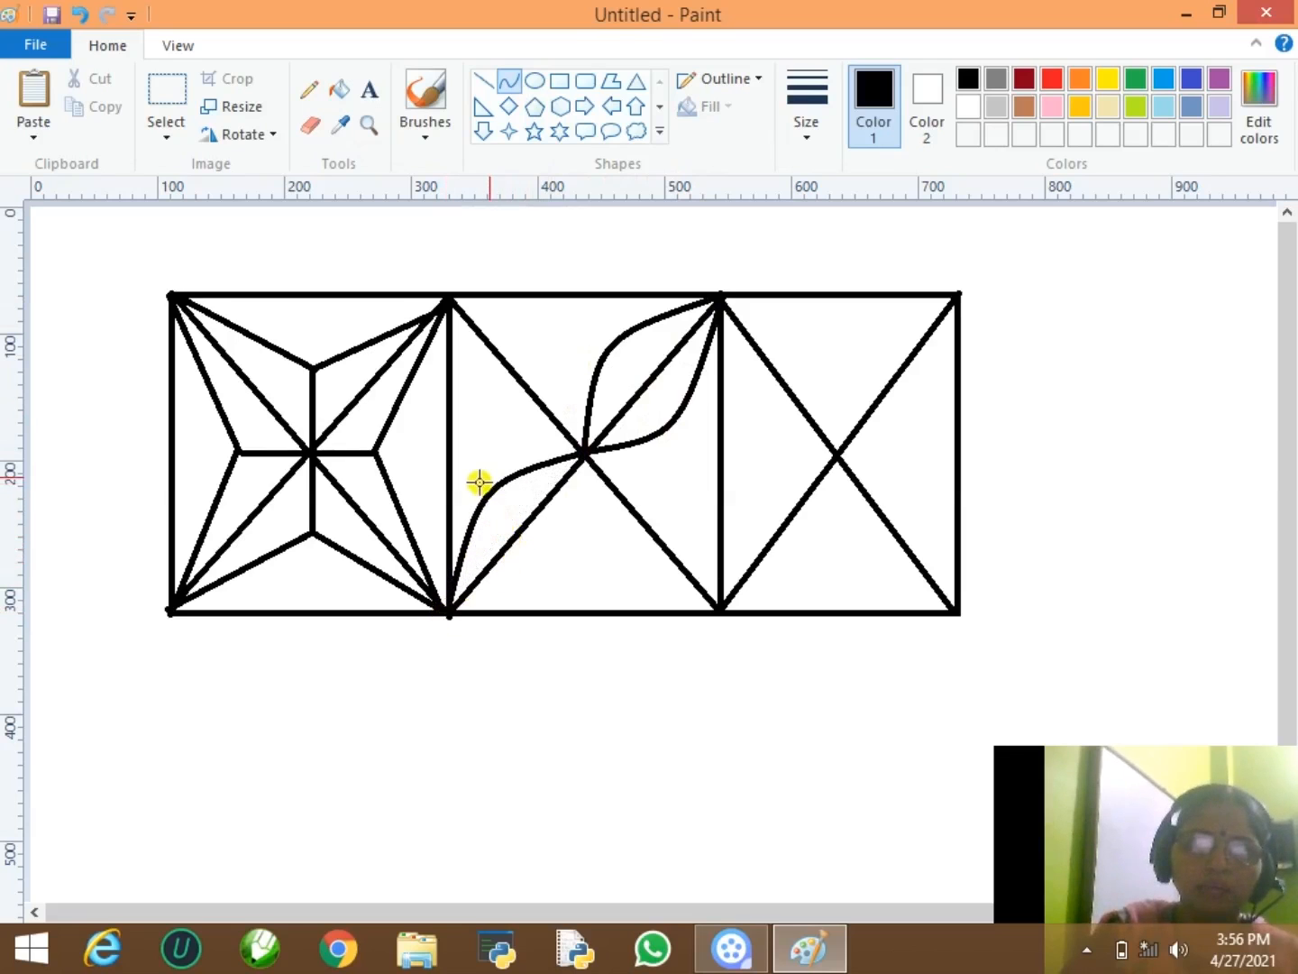
drag(581, 457, 451, 611)
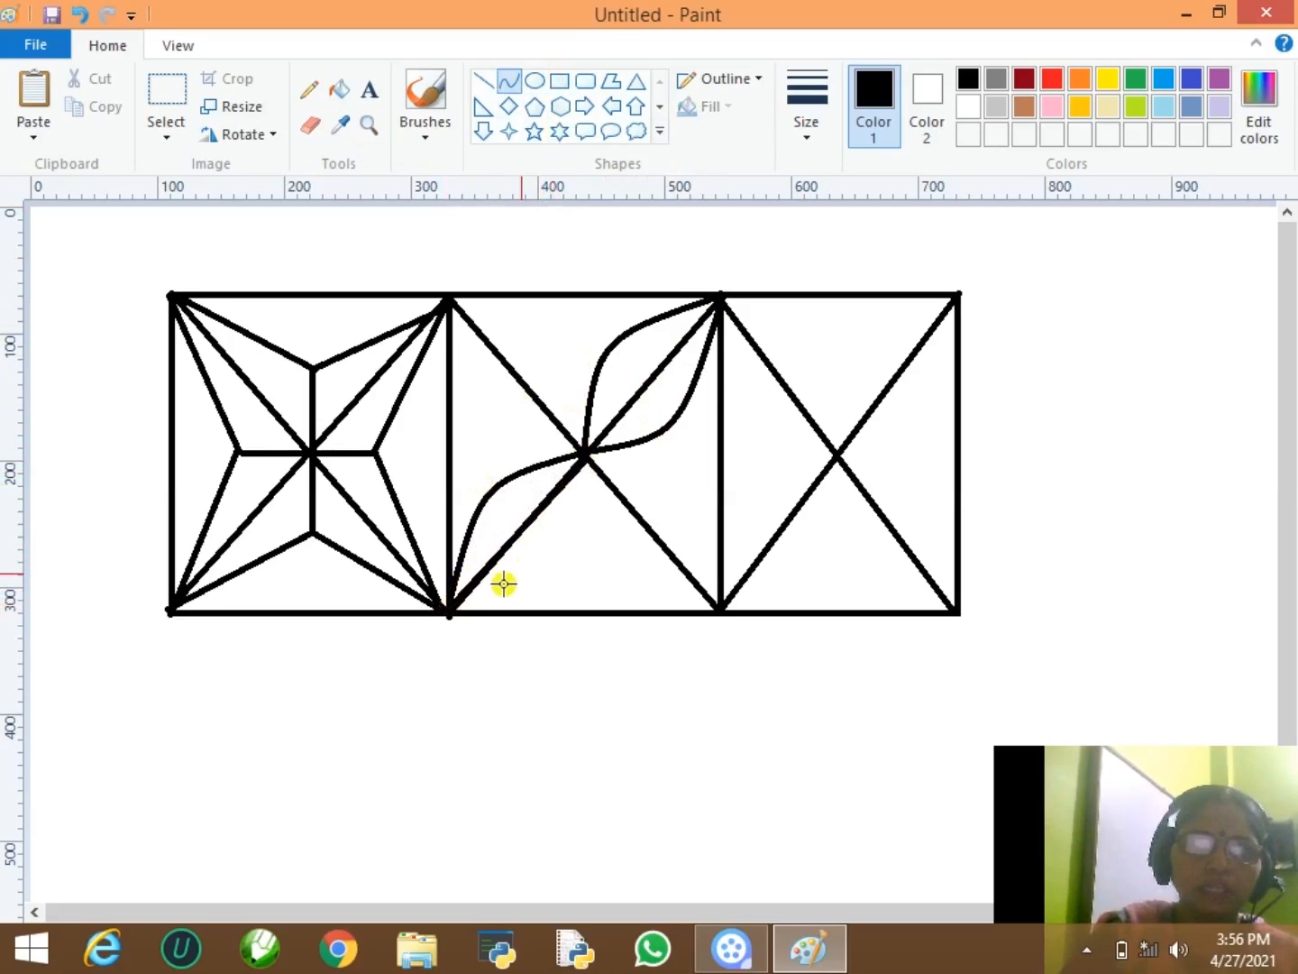
drag(517, 545, 550, 582)
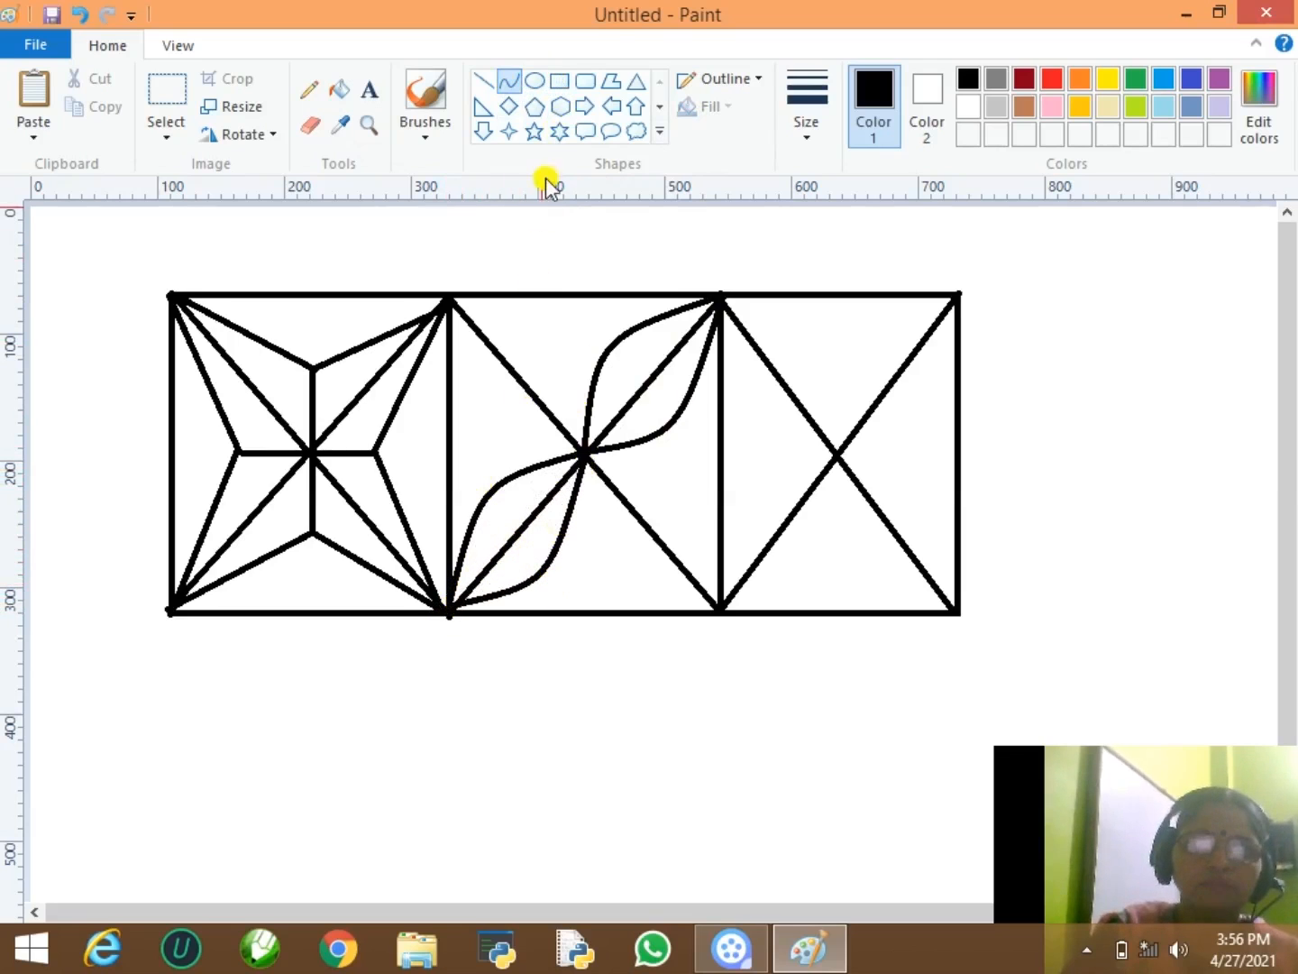
- Draw a petal of two curves around the upper-left half-diagonal of the middle section
drag(581, 451, 441, 296)
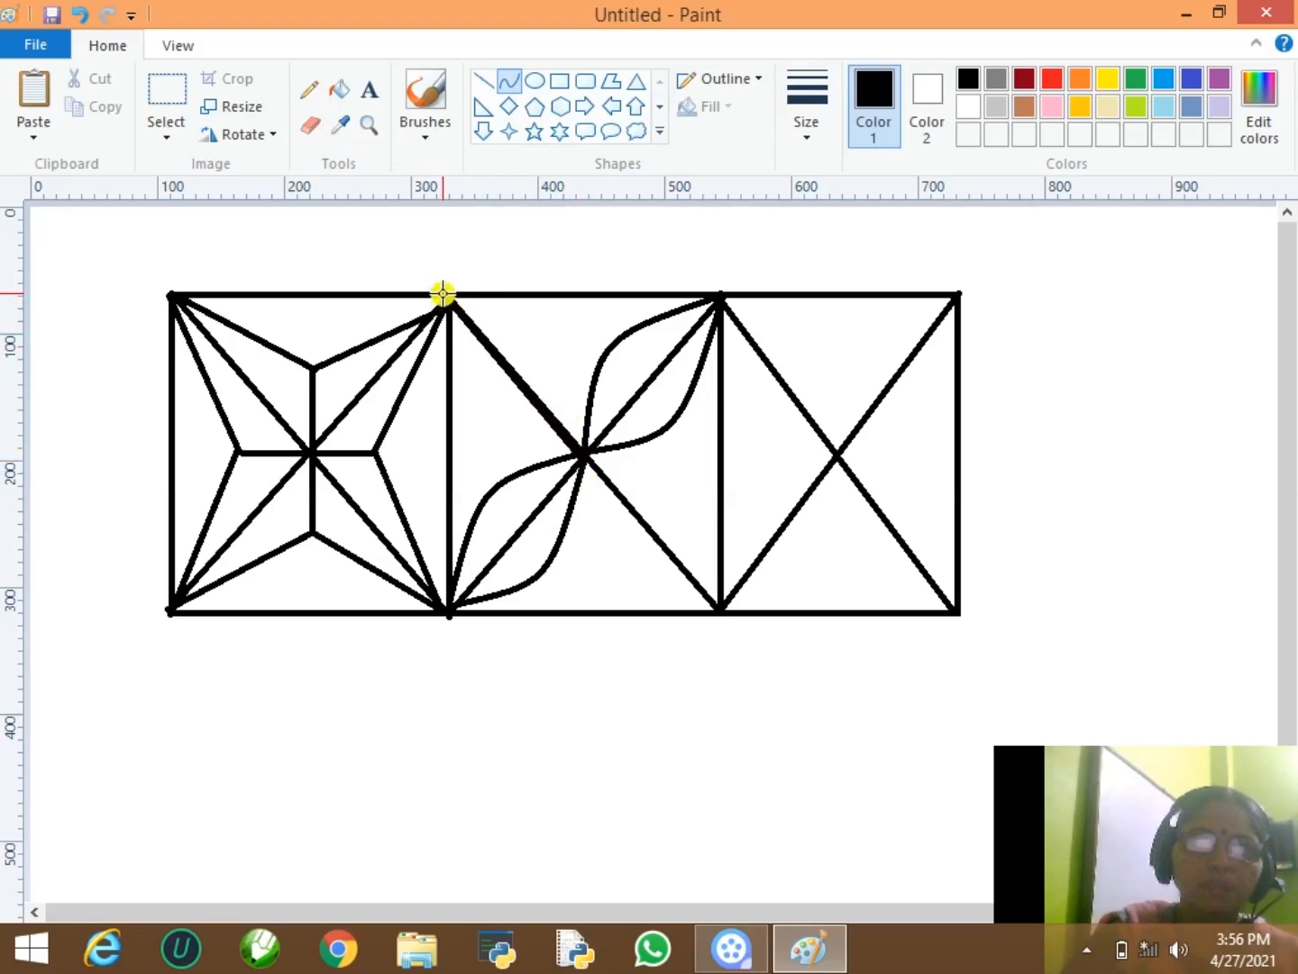
drag(510, 371, 483, 418)
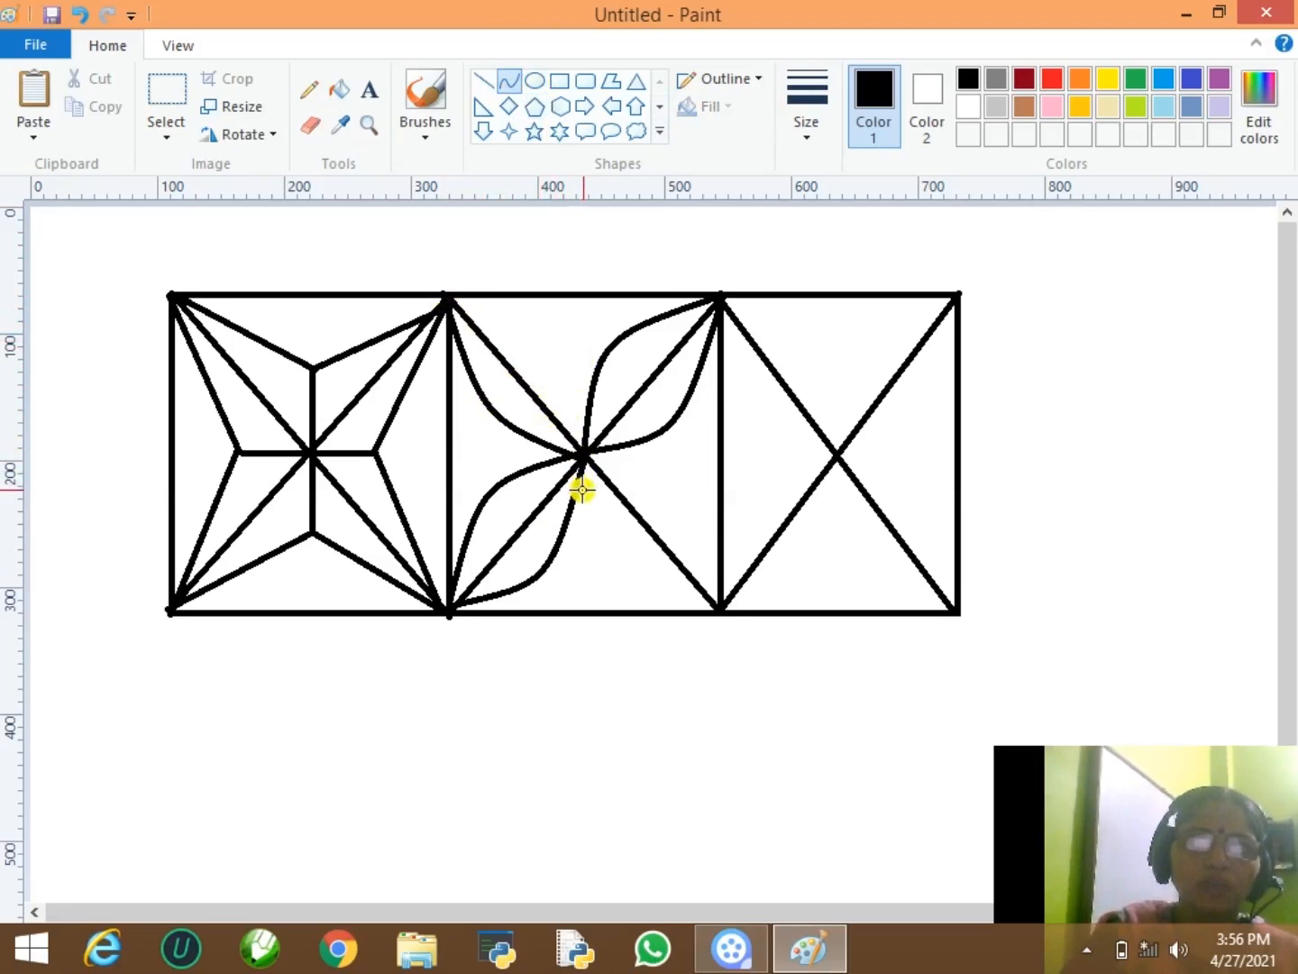
drag(582, 449, 451, 303)
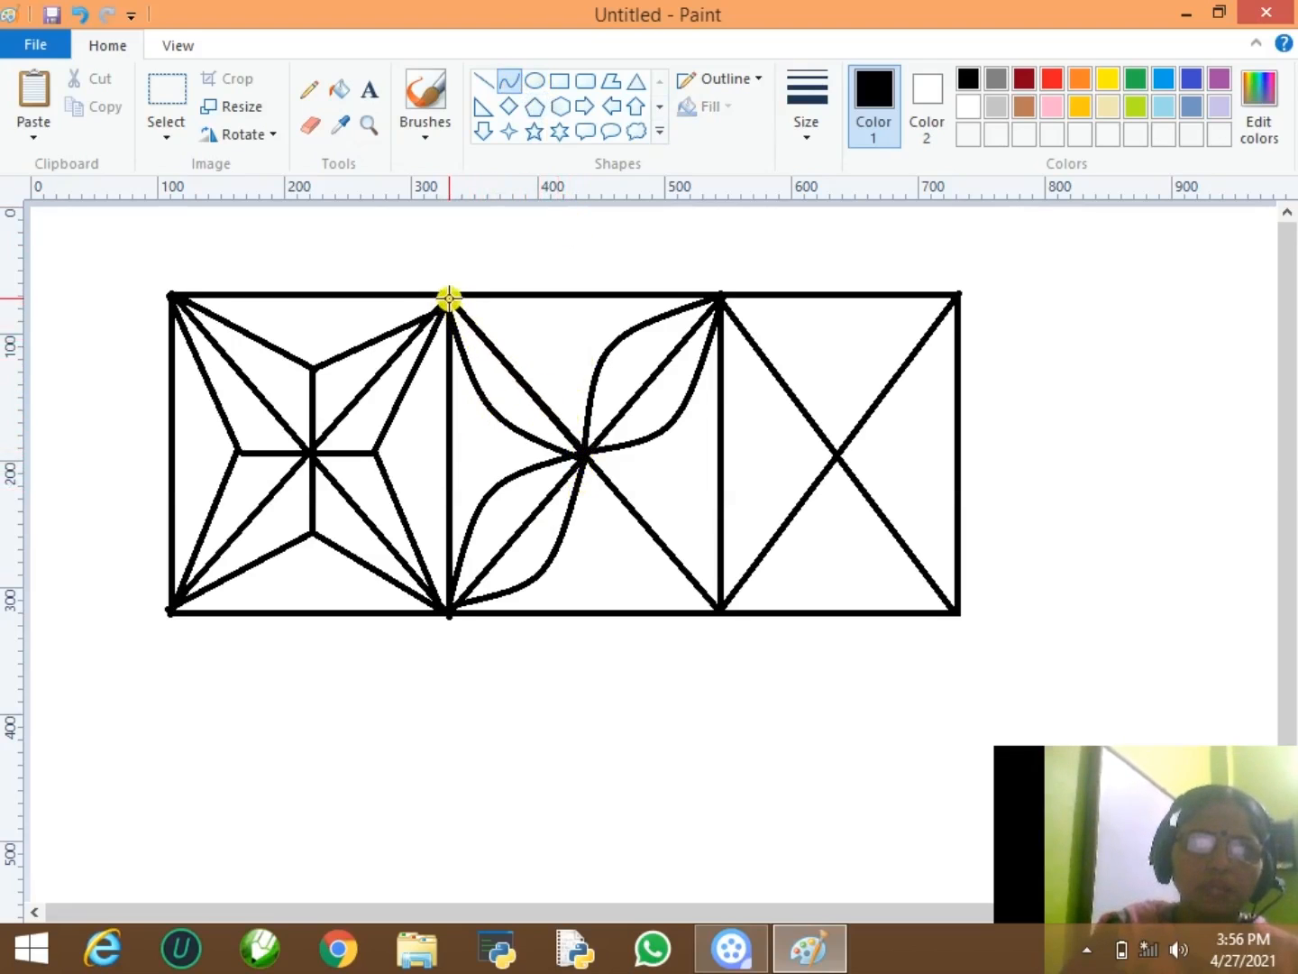
drag(516, 369, 568, 347)
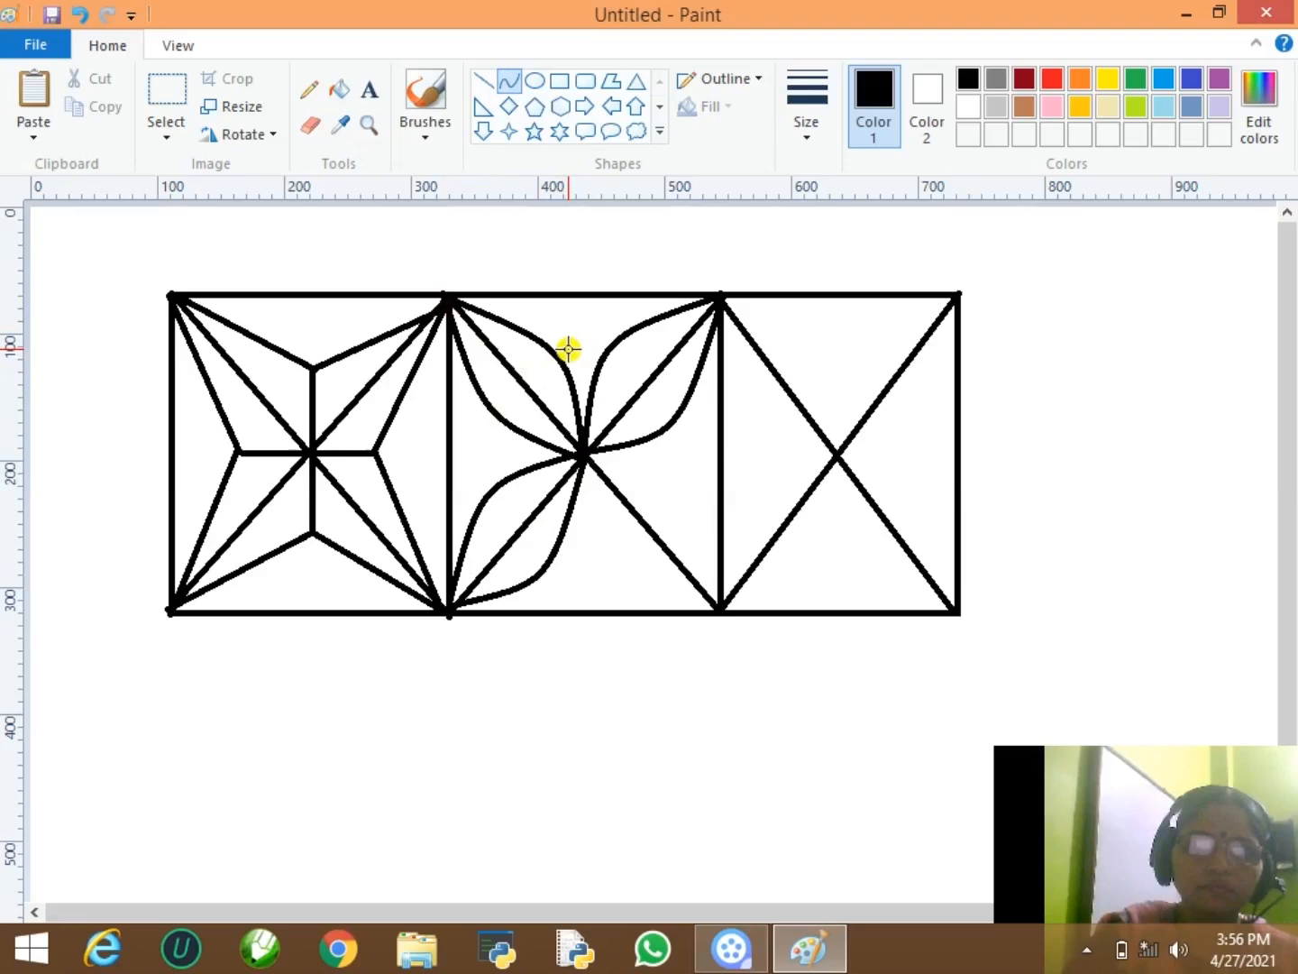
- Draw a curve bowing below the lower-right half-diagonal of the middle section, from the centre to the corner
click(533, 86)
click(512, 85)
drag(584, 462, 720, 611)
drag(650, 526, 613, 571)
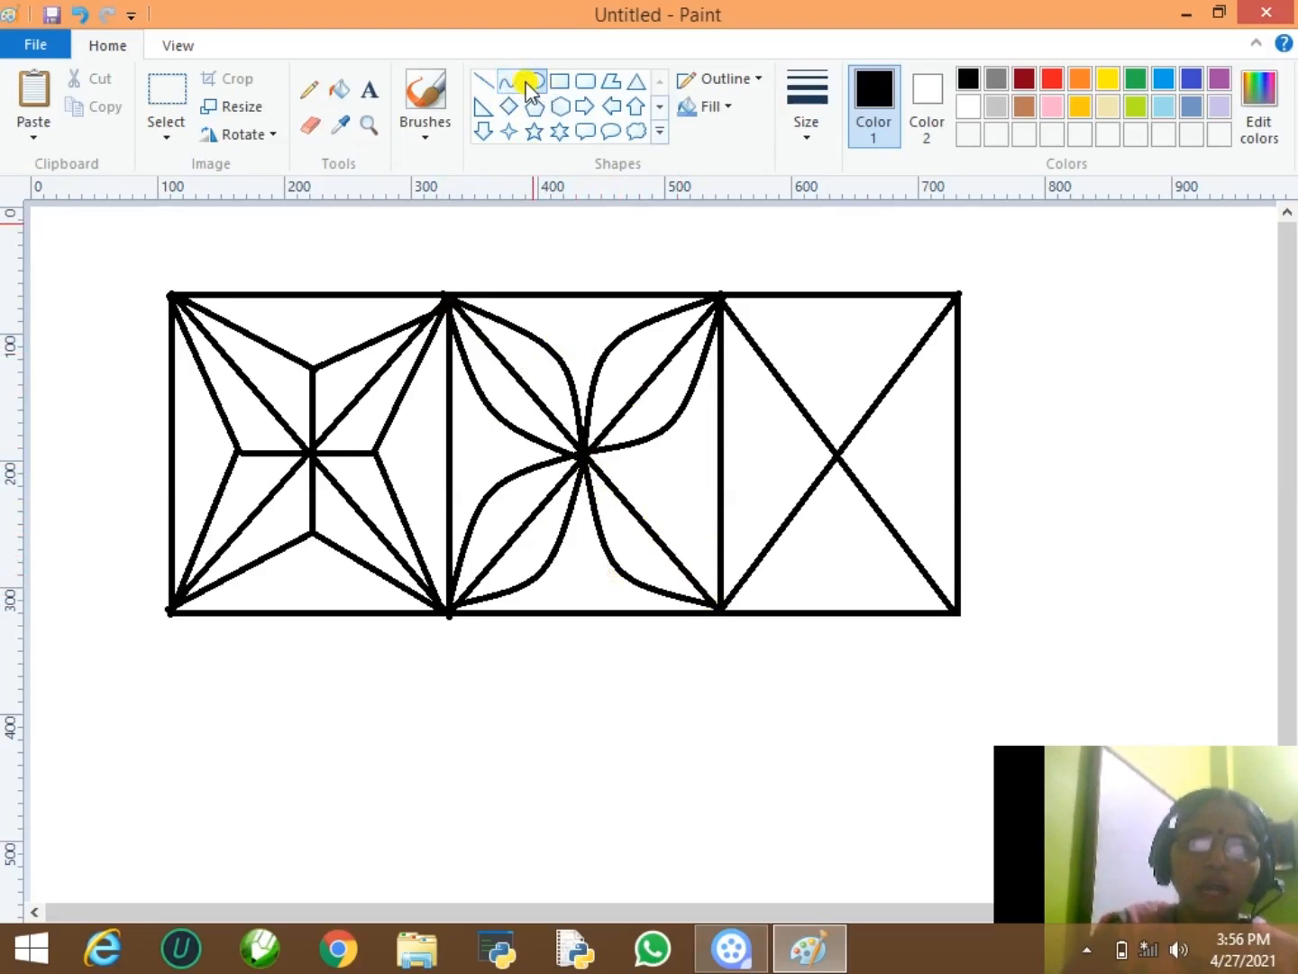
drag(595, 459, 721, 615)
drag(656, 532, 687, 490)
drag(714, 777, 722, 759)
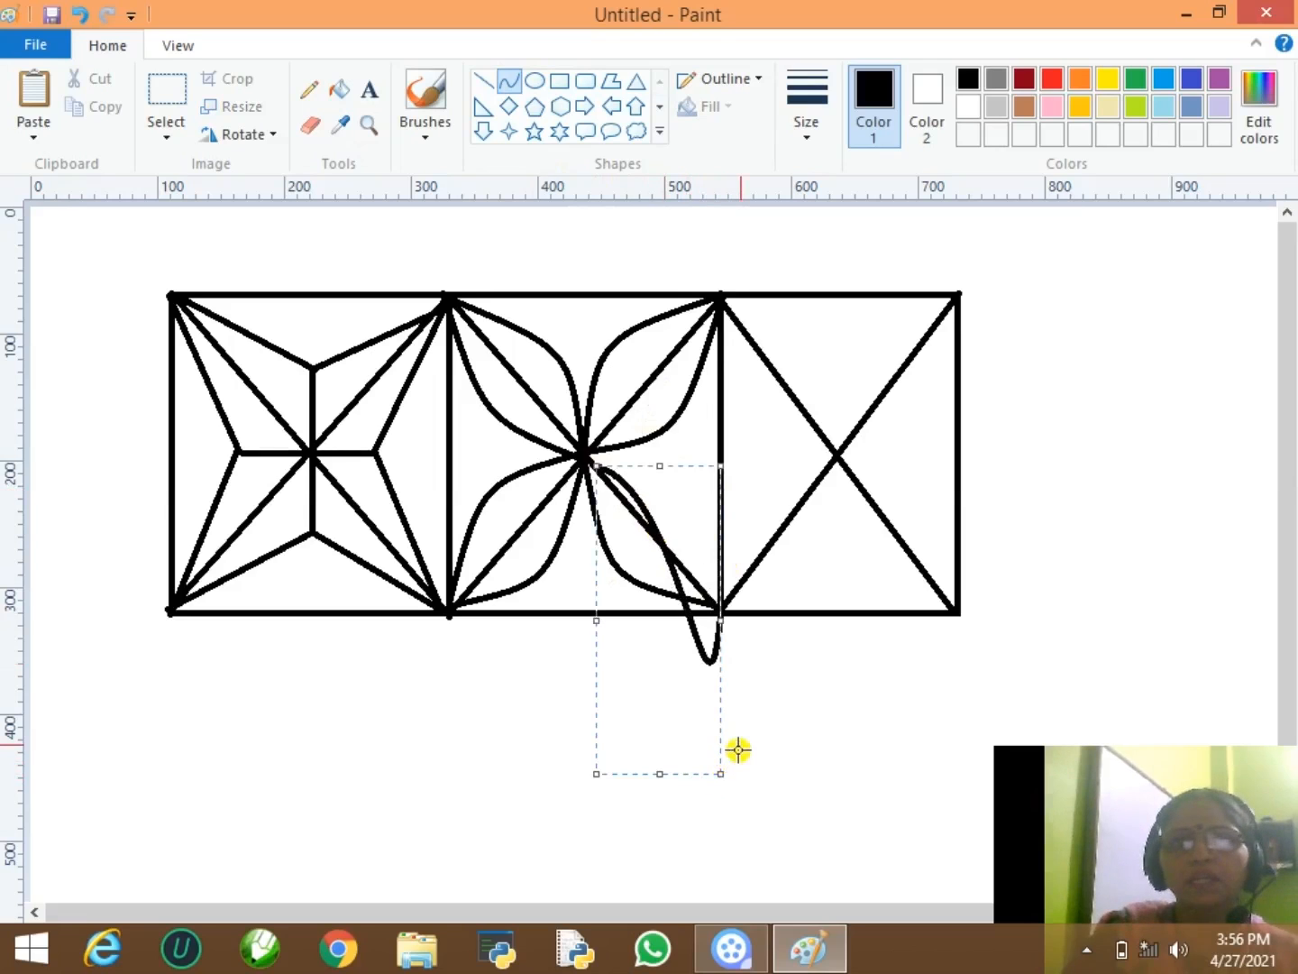
key(ctrl+z)
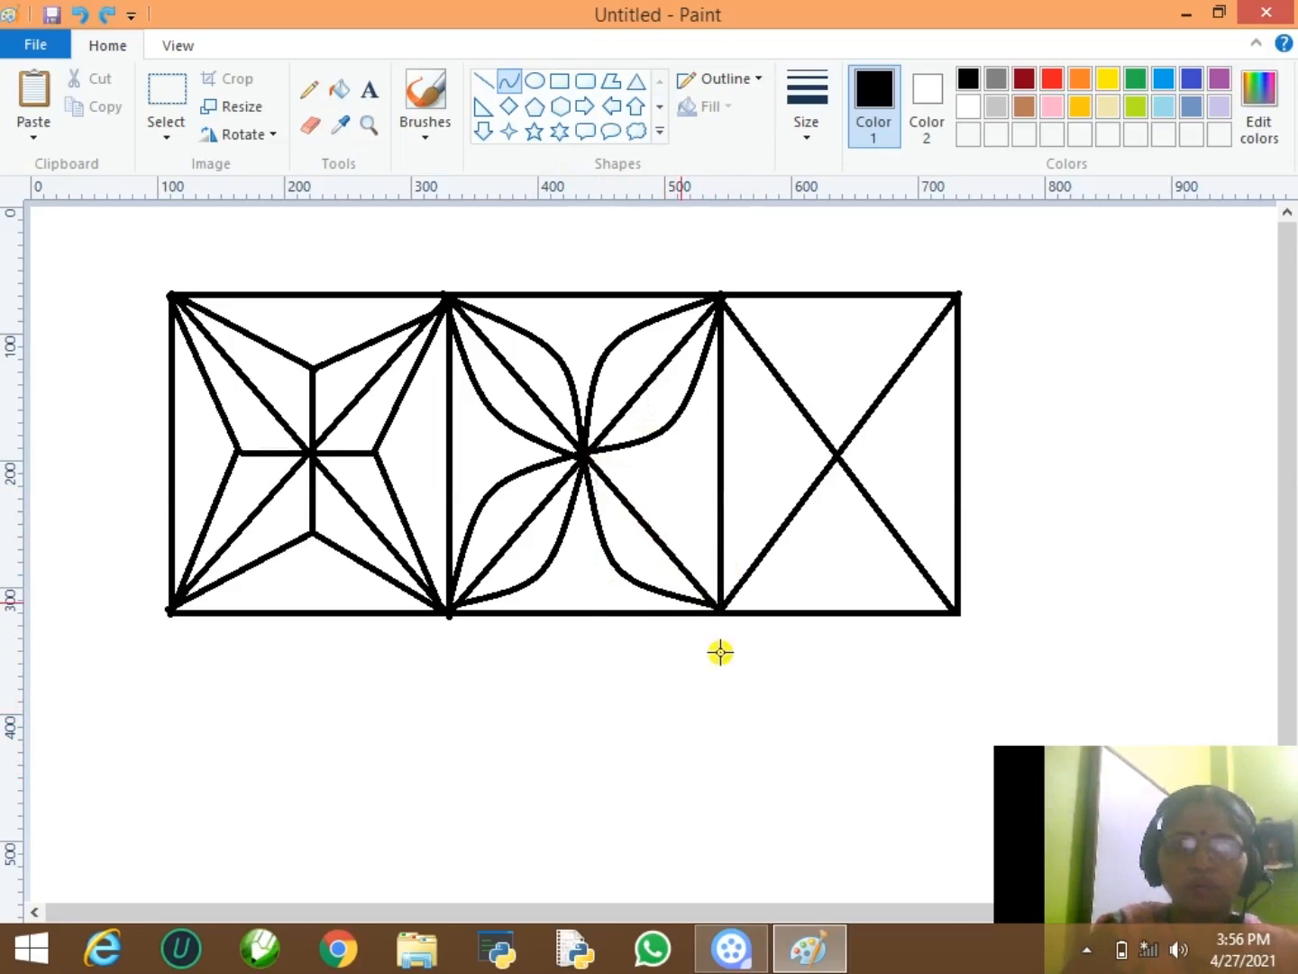
- Close the middle section's lower-right petal with a curve bowing above its half-diagonal
drag(590, 456, 717, 611)
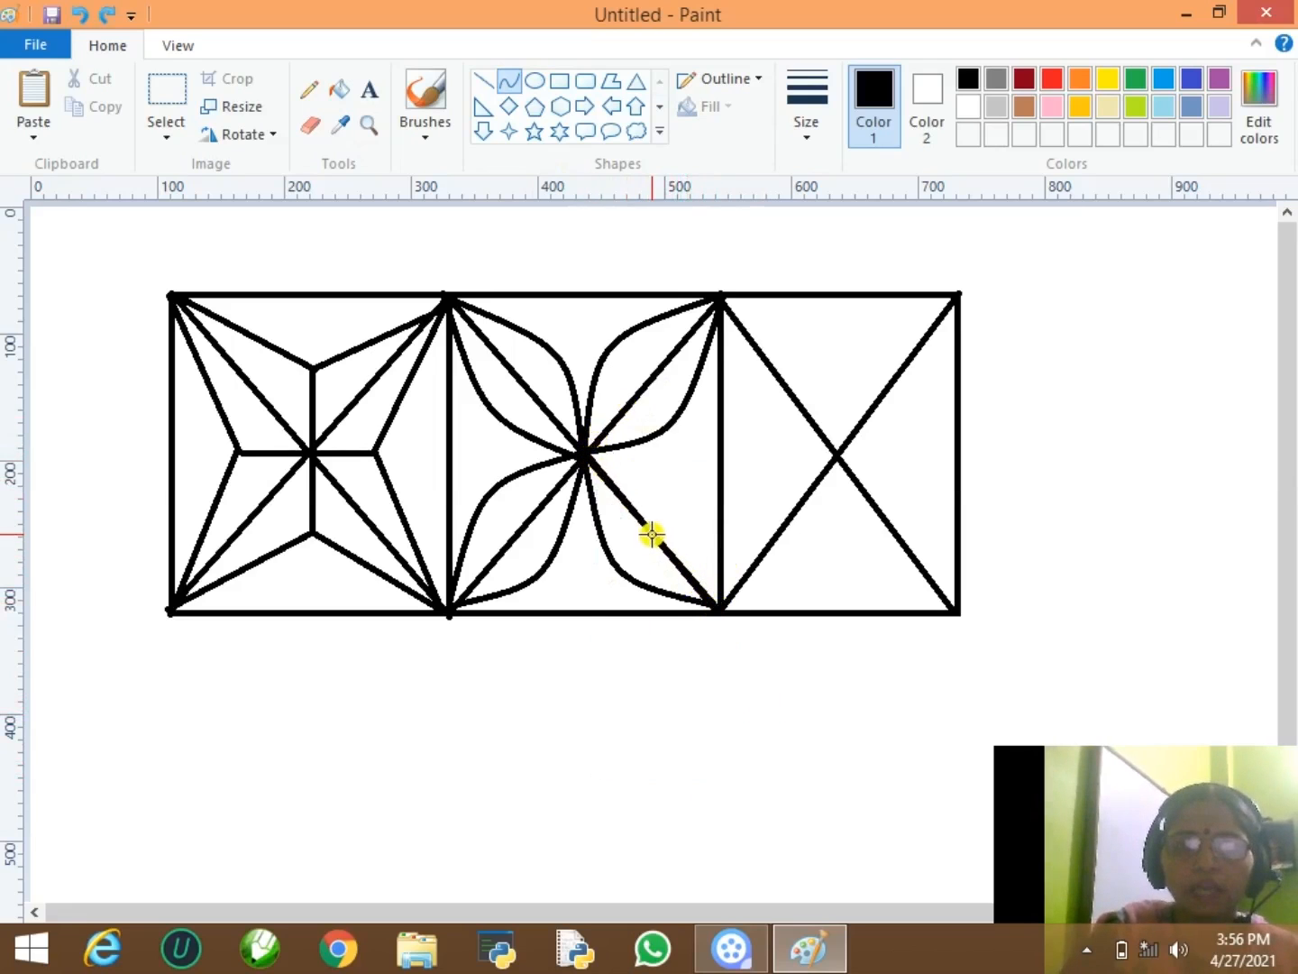
drag(652, 534, 684, 491)
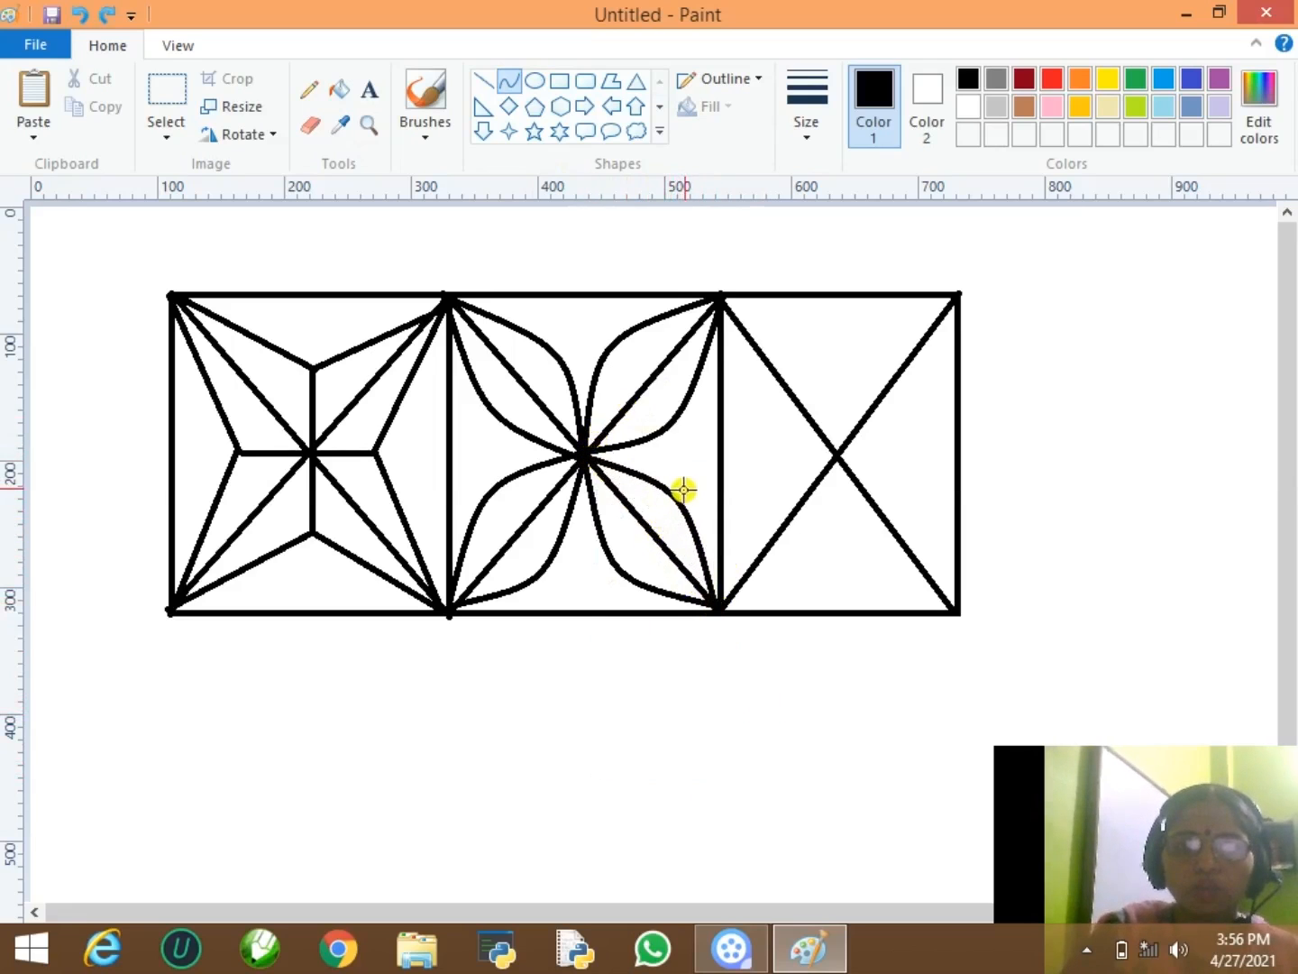
- Draw a tall pentagon over the crossing diagonals, nearly filling the height of the right section
click(634, 107)
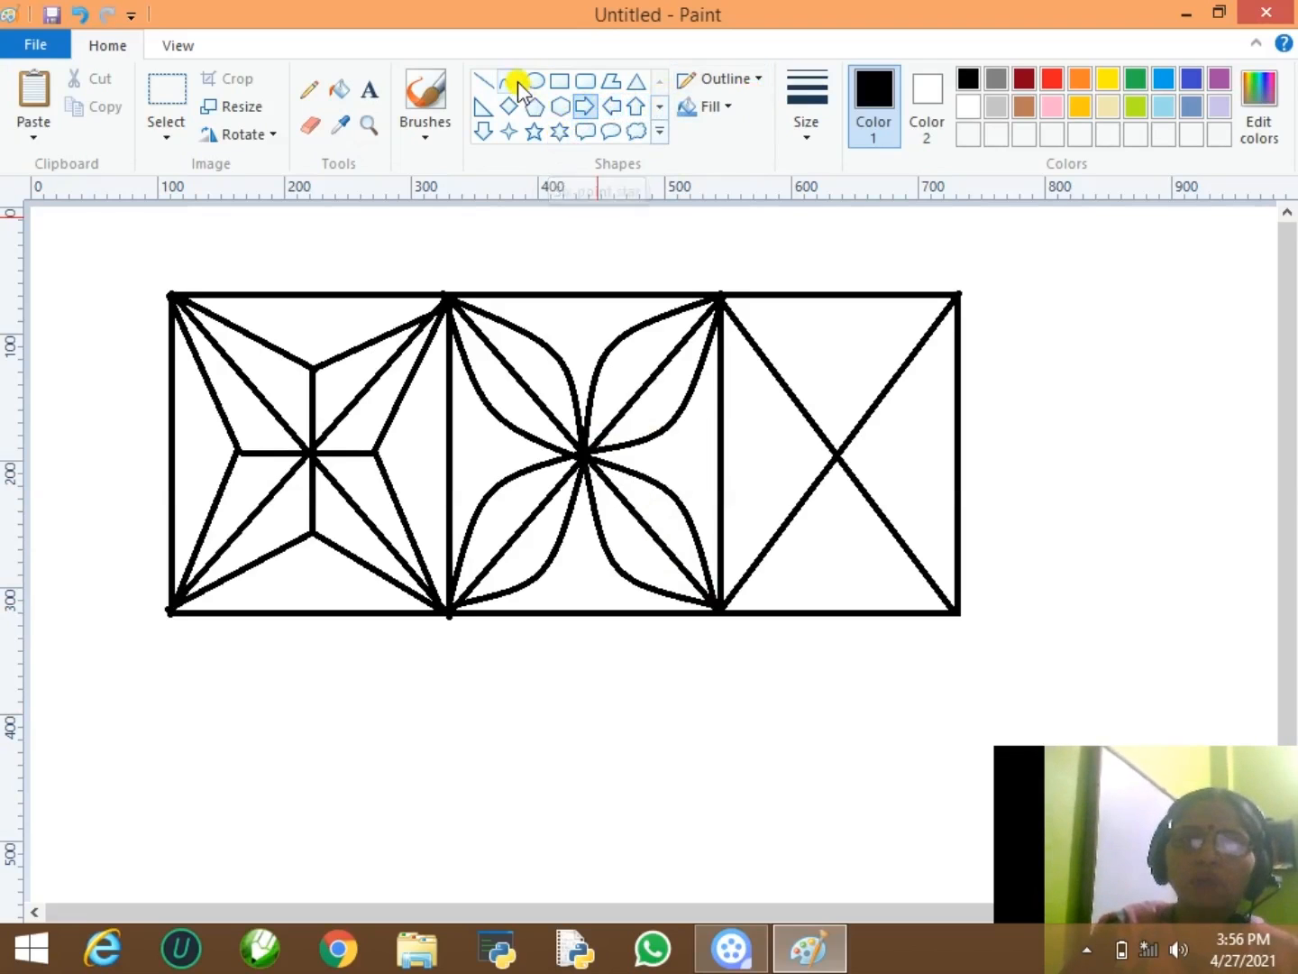
click(483, 84)
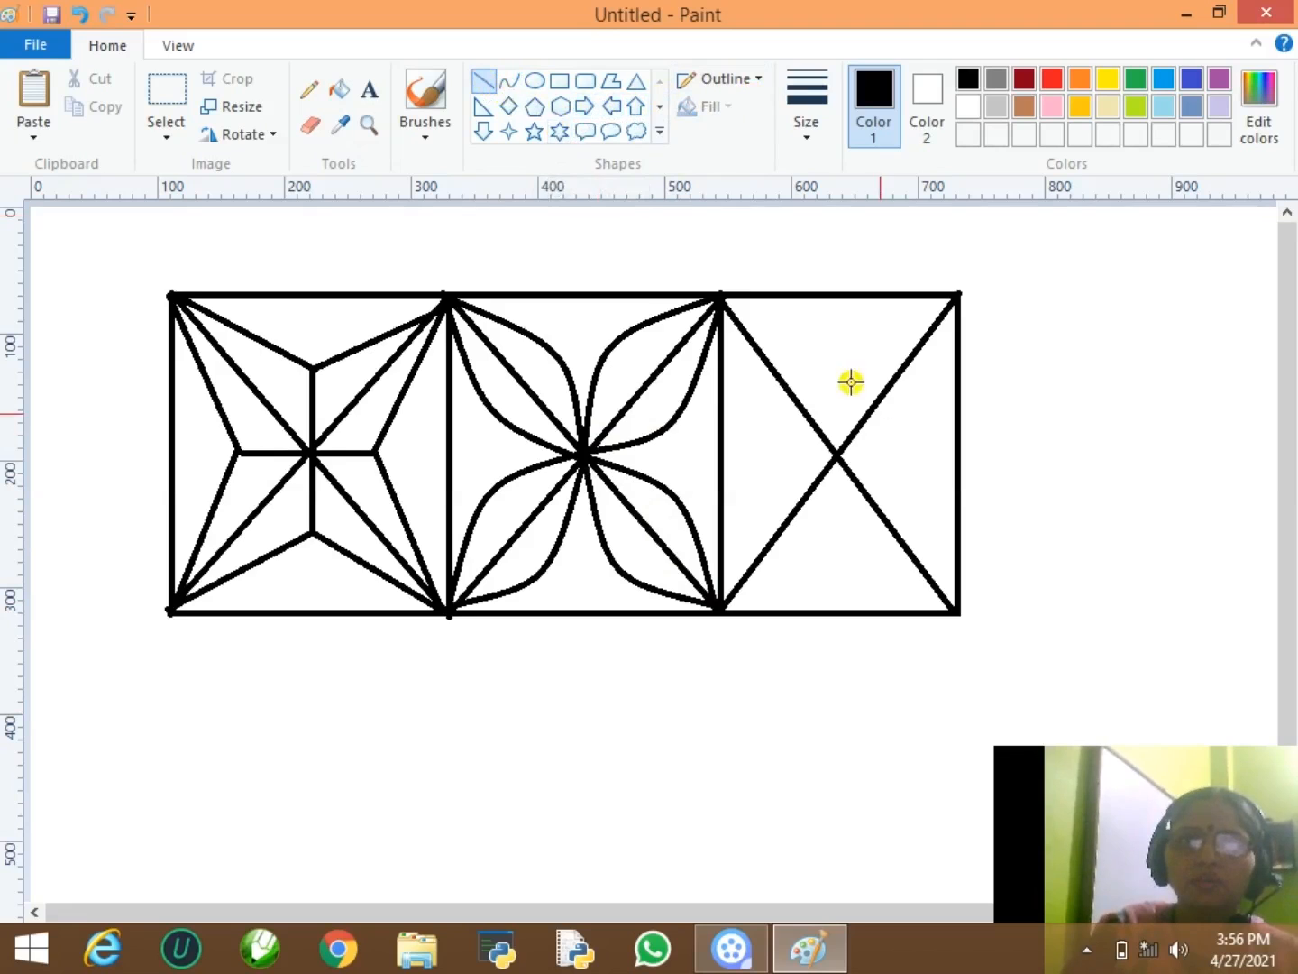
click(533, 108)
mouse_move(773, 352)
mouse_down()
mouse_move(904, 511)
mouse_move(919, 561)
mouse_up()
drag(874, 507, 849, 450)
mouse_move(896, 510)
mouse_down()
mouse_move(944, 574)
mouse_move(890, 531)
mouse_move(892, 541)
mouse_up()
click(849, 747)
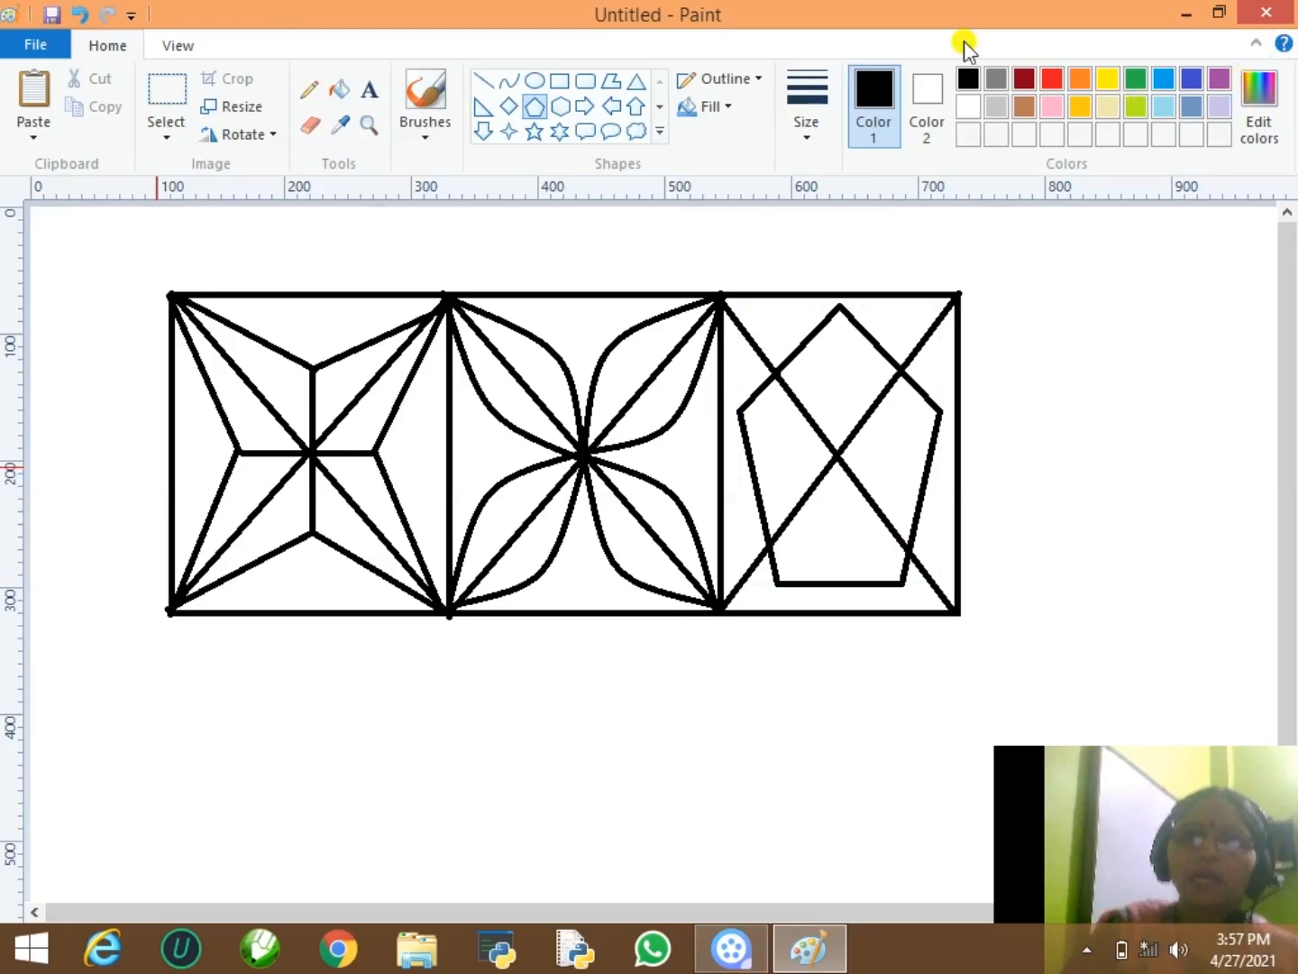
- Fill the left section's background around the star: top and bottom areas dark red, both side areas brown
click(1027, 81)
click(342, 91)
click(338, 334)
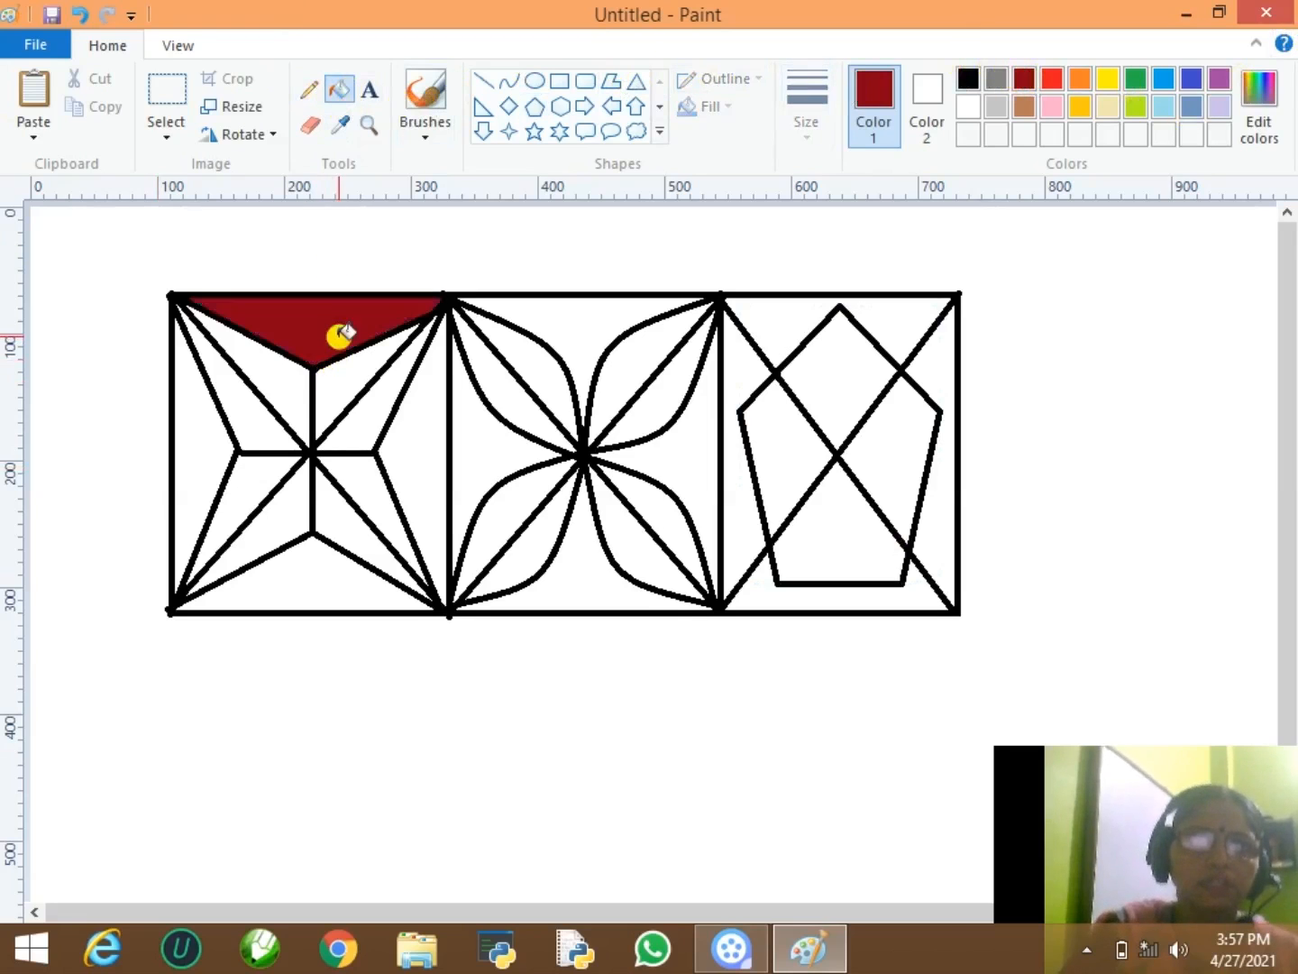
click(313, 583)
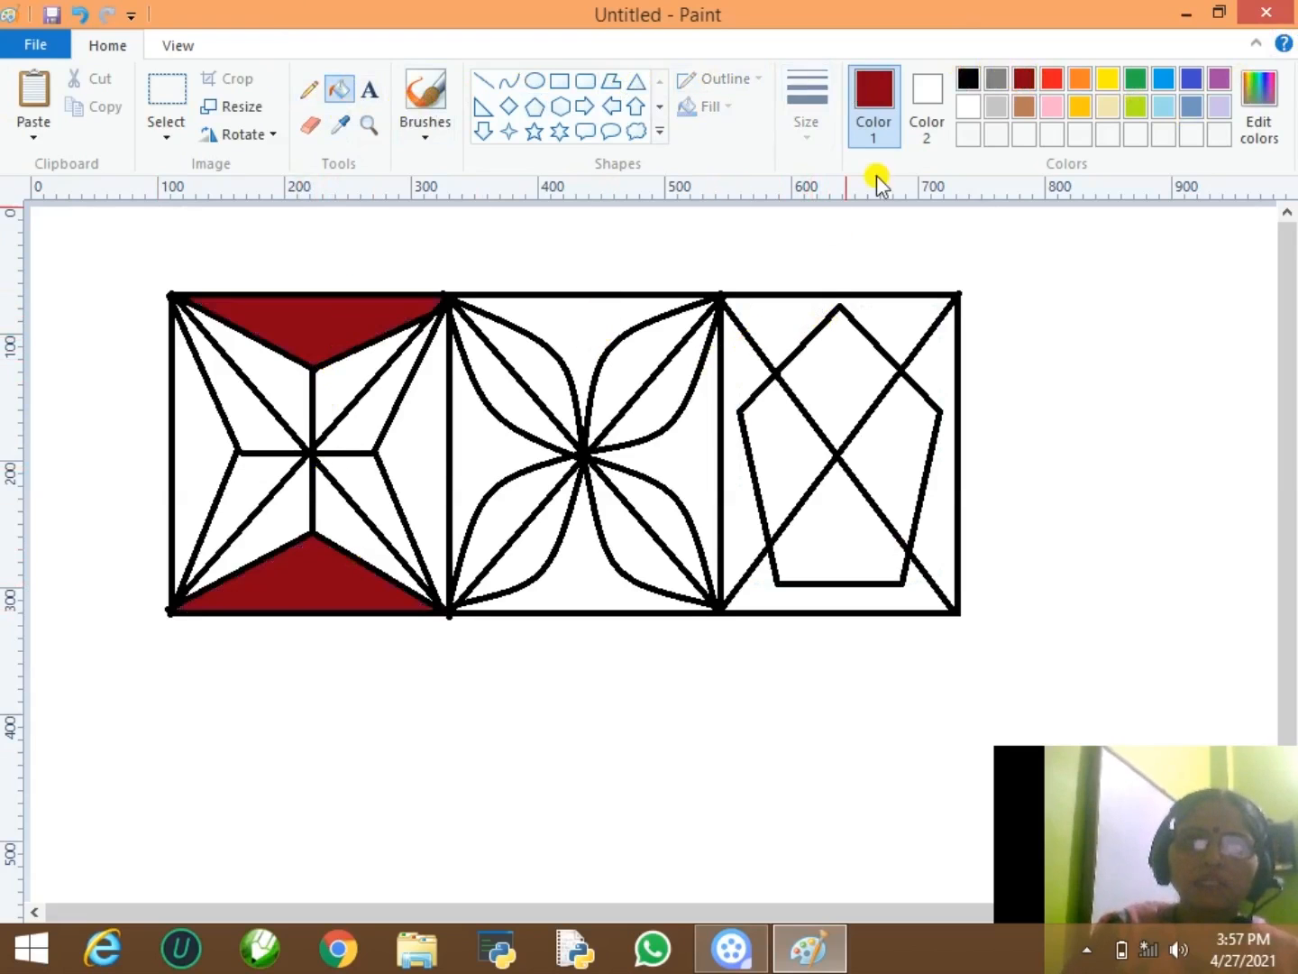
click(1025, 106)
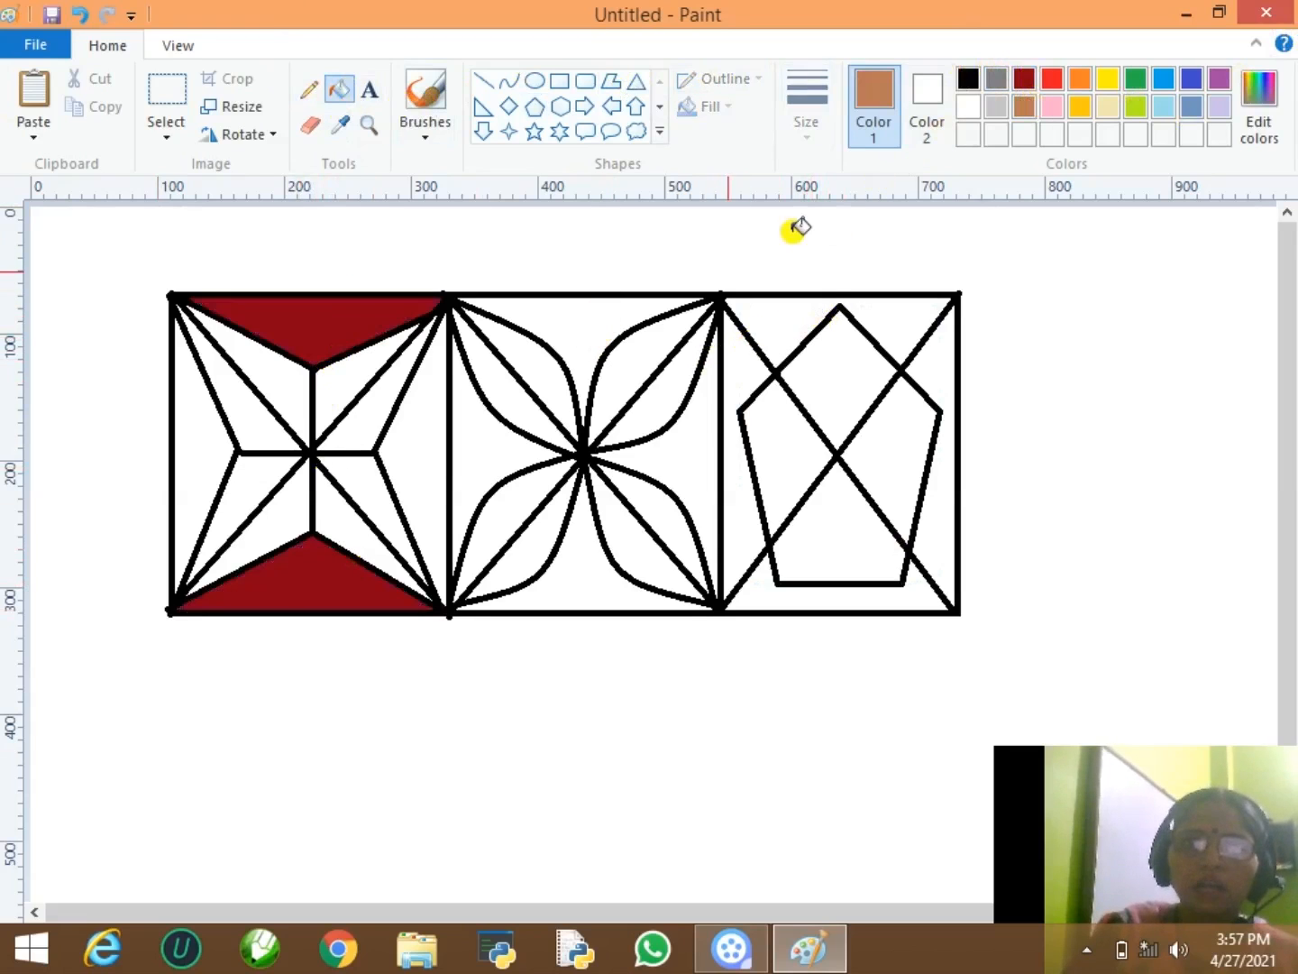
click(420, 449)
click(186, 442)
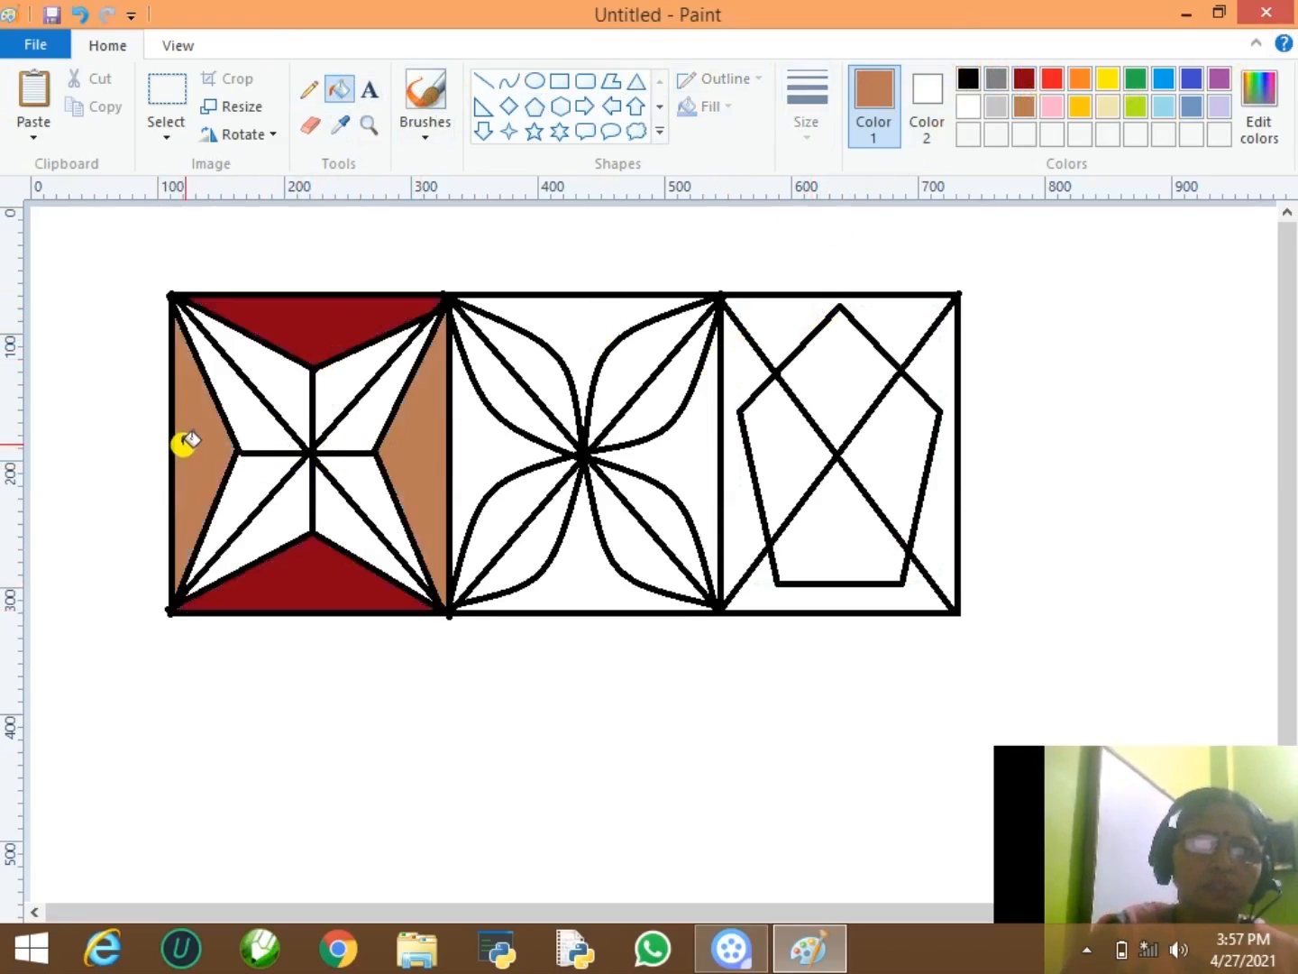
- Fill the middle section's background around the petals: top and bottom areas yellow, both side areas orange
click(1107, 81)
click(568, 379)
click(590, 572)
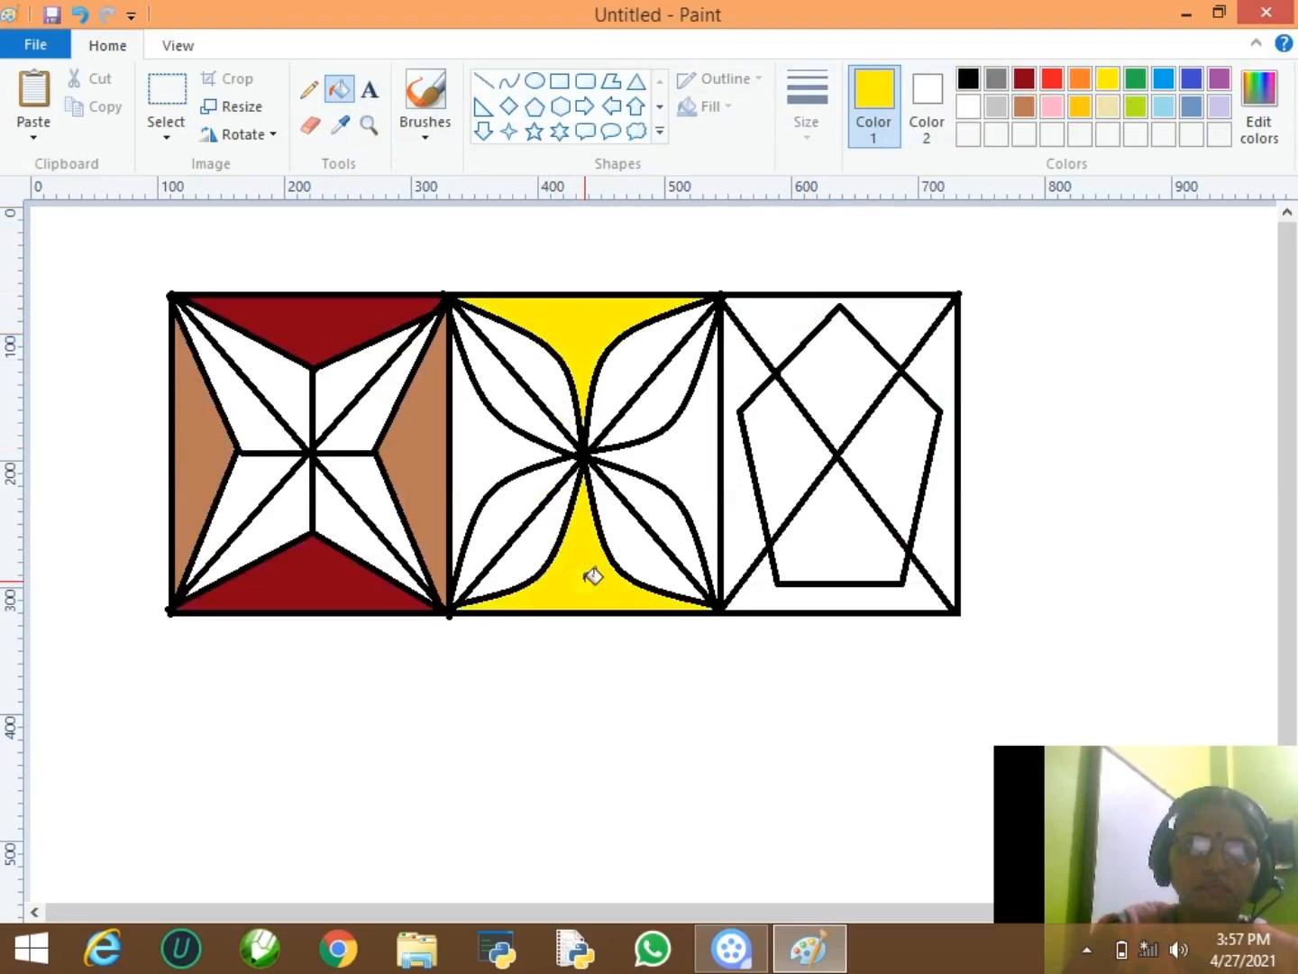
click(1081, 81)
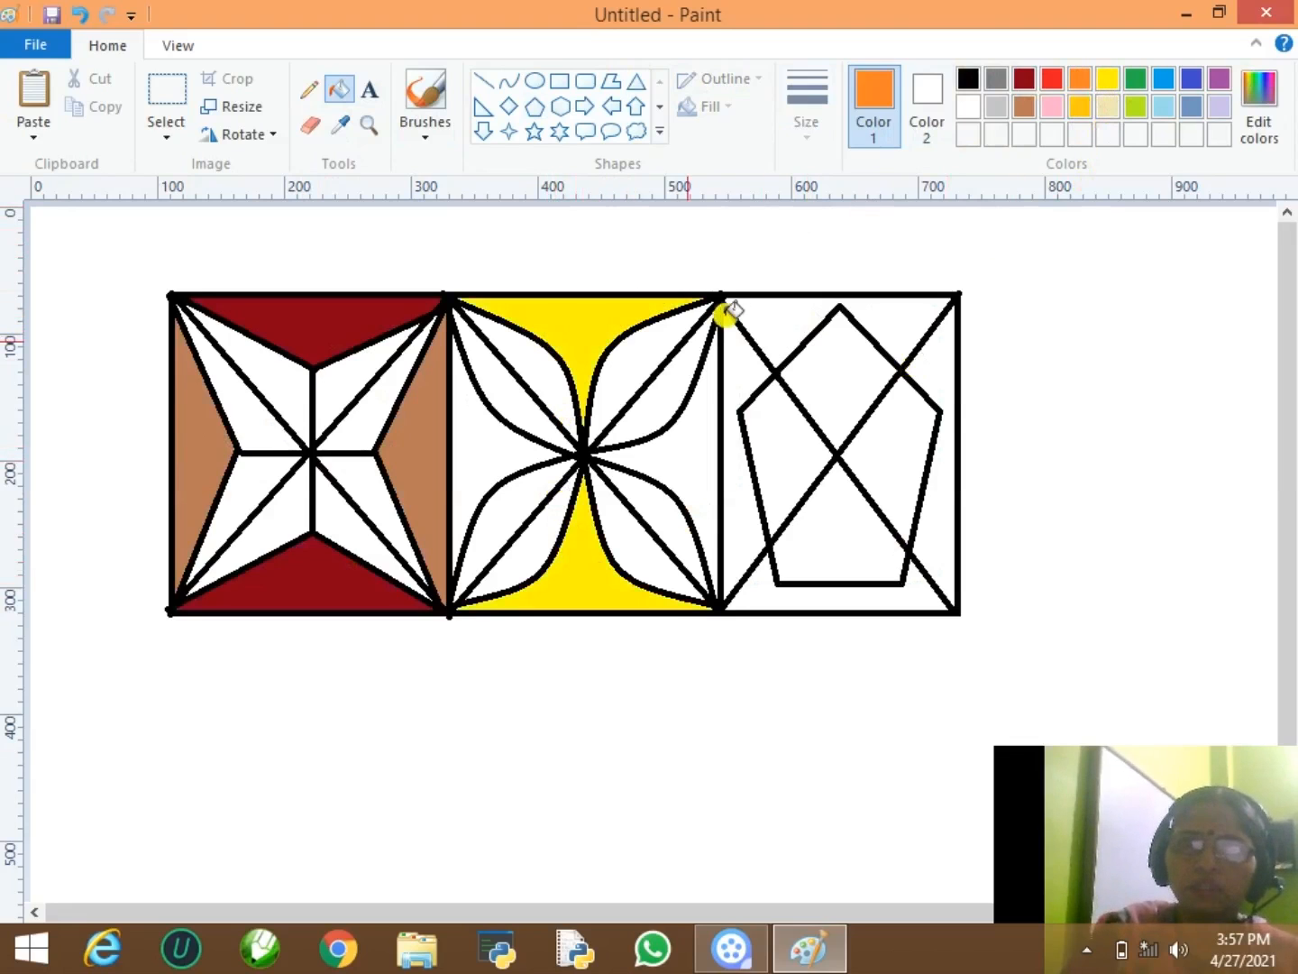
click(498, 463)
click(687, 458)
- Fill the top and bottom areas outside the pentagon in the right section with brown
click(1025, 106)
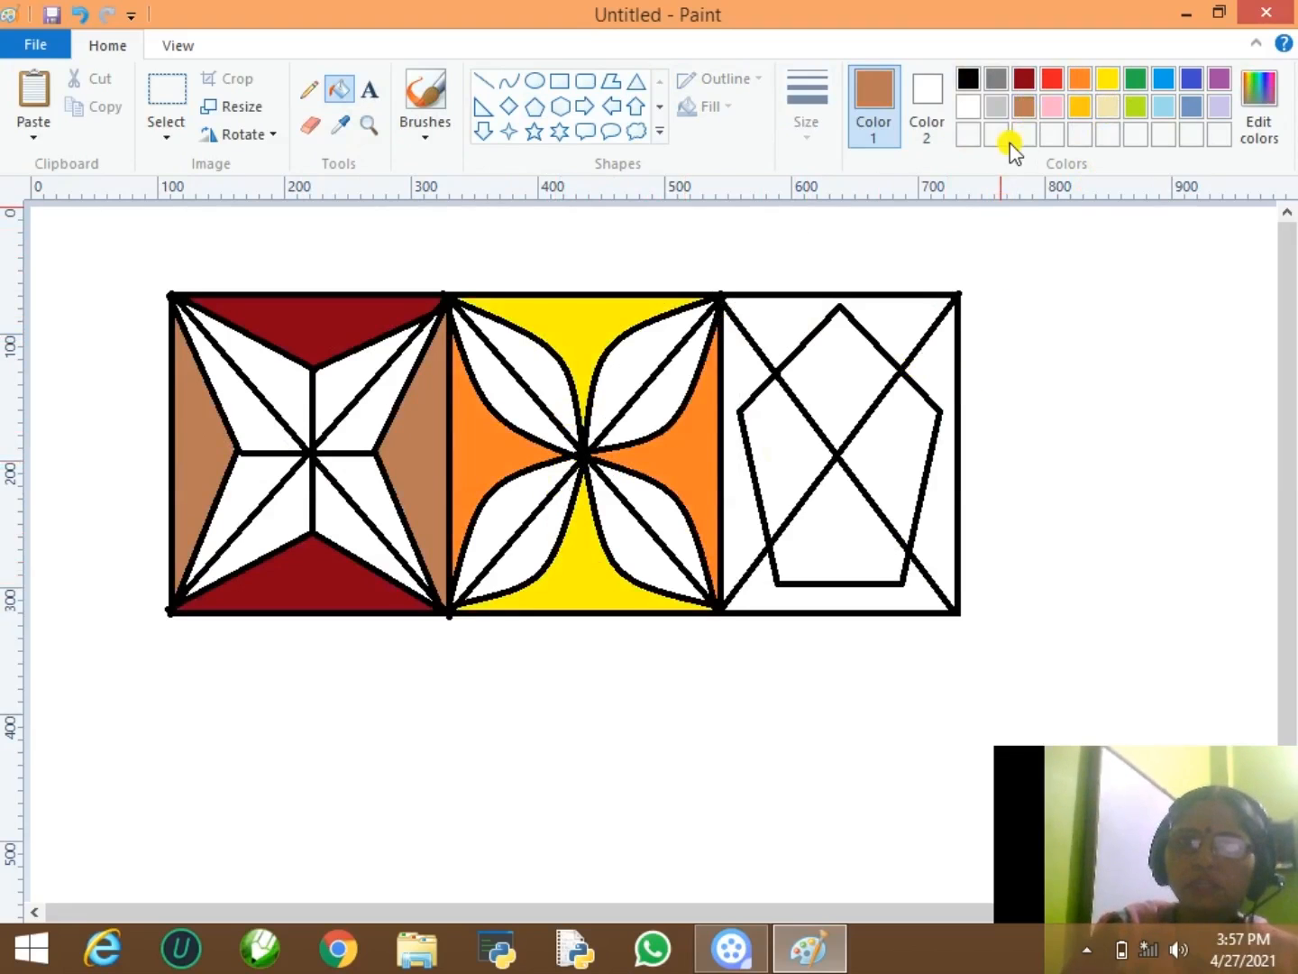
click(775, 311)
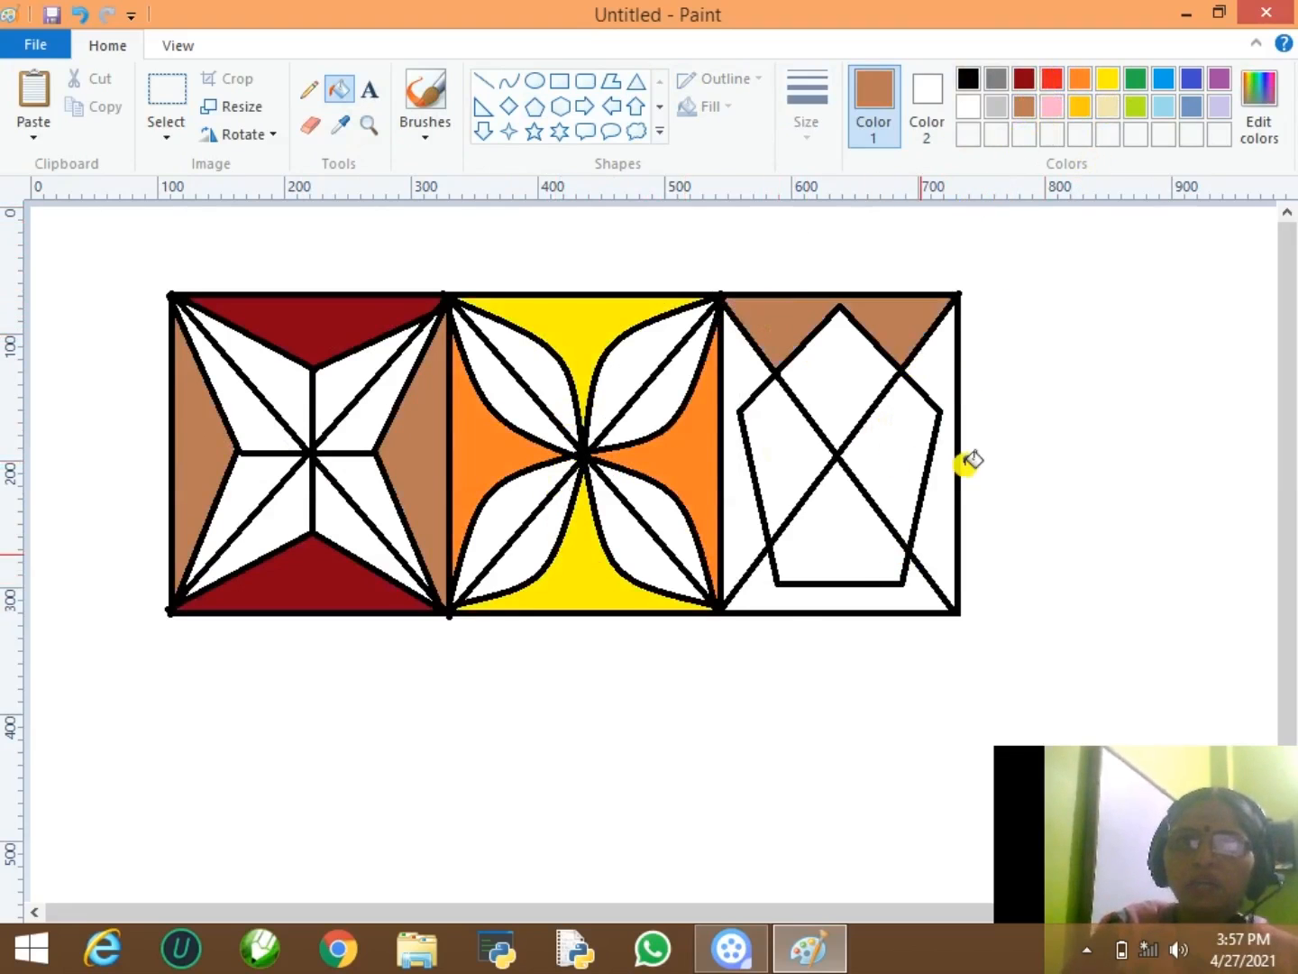
click(761, 598)
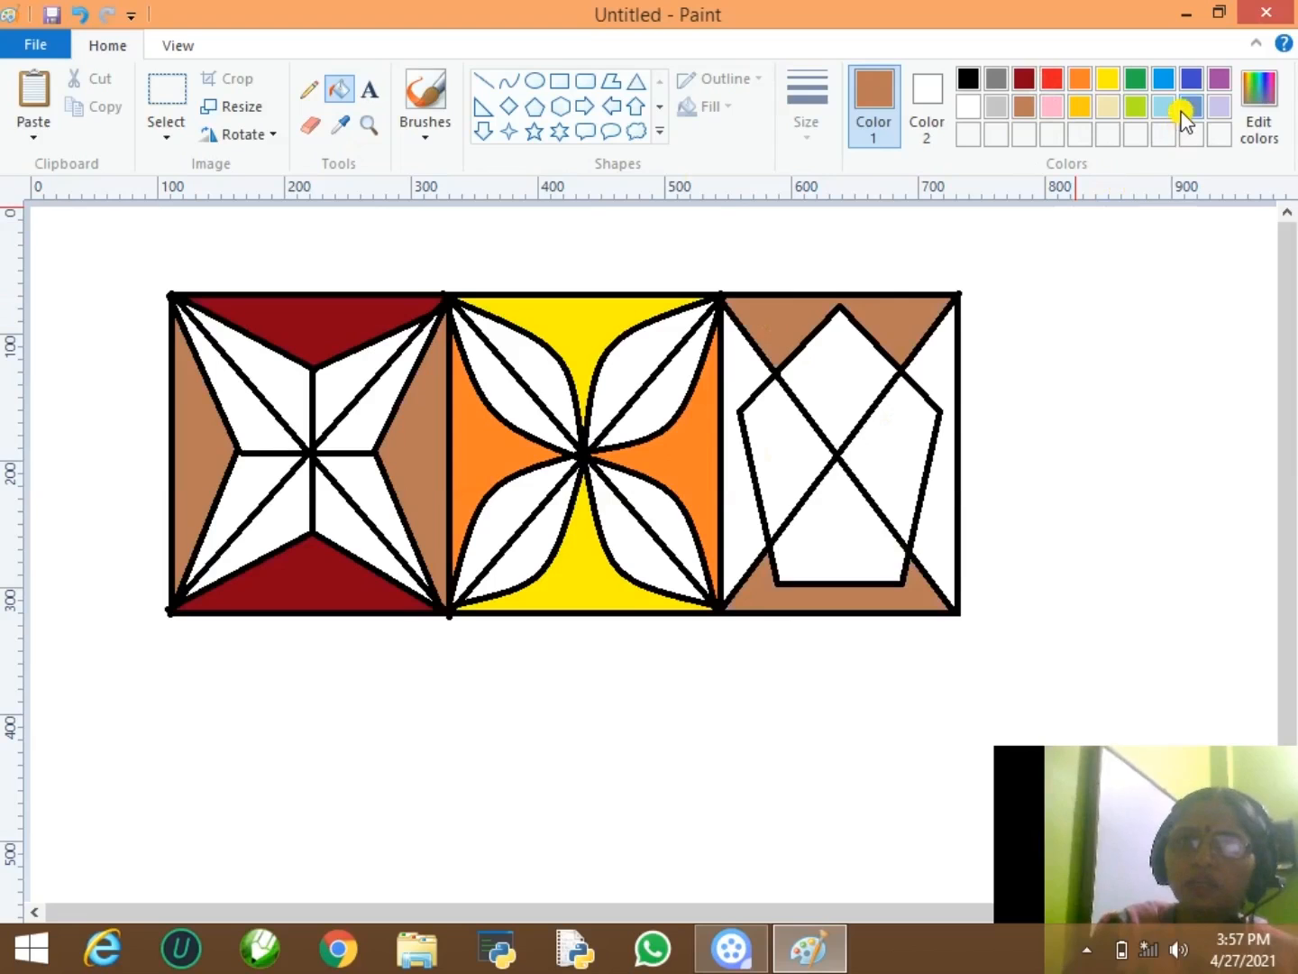
- Fill one half of each petal in the middle section with red, using the lower half for the upper-right petal
click(1053, 83)
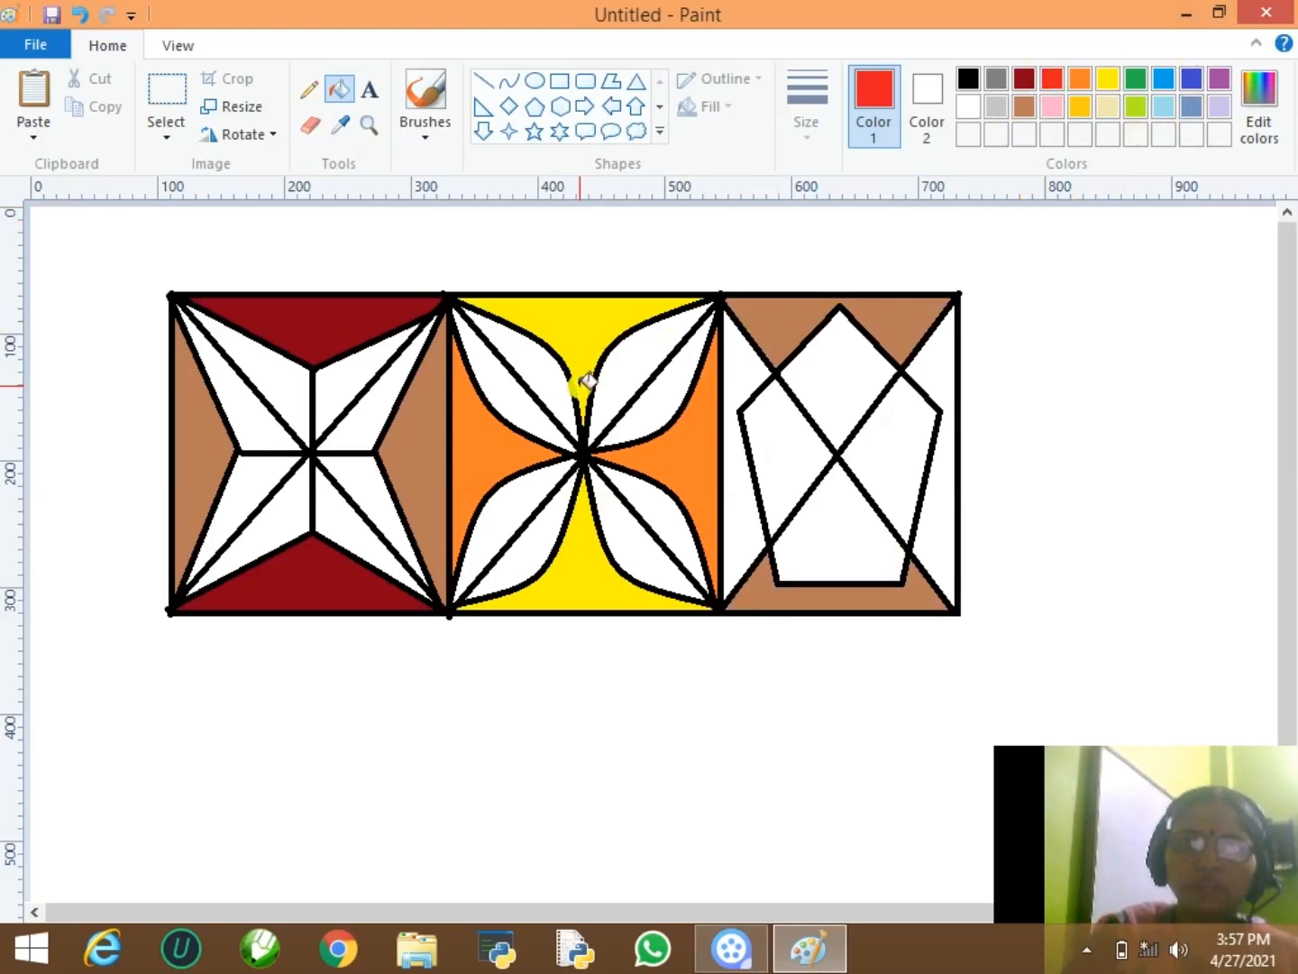
click(550, 385)
click(629, 541)
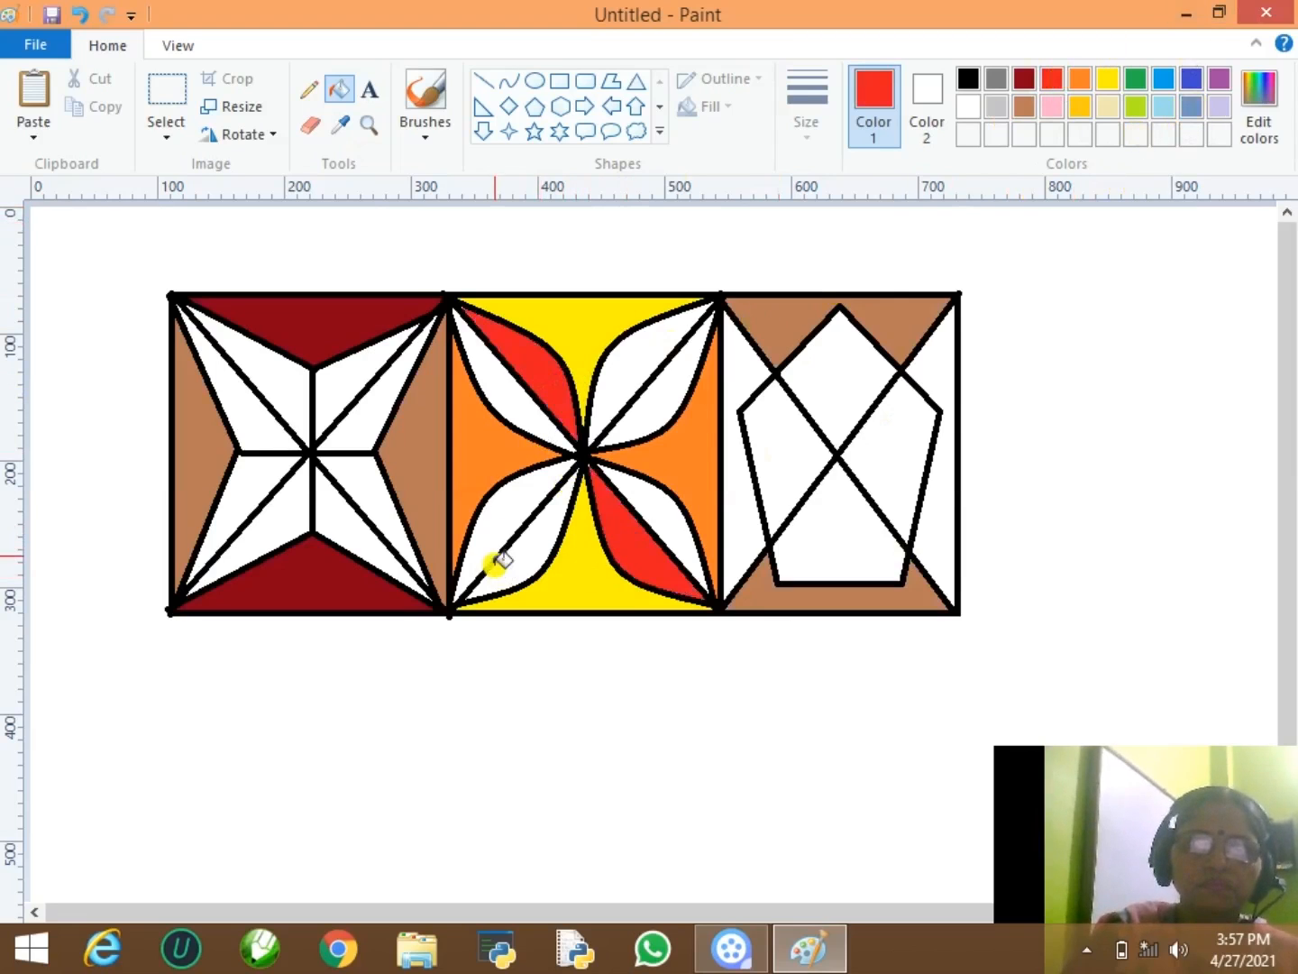
click(498, 530)
click(627, 363)
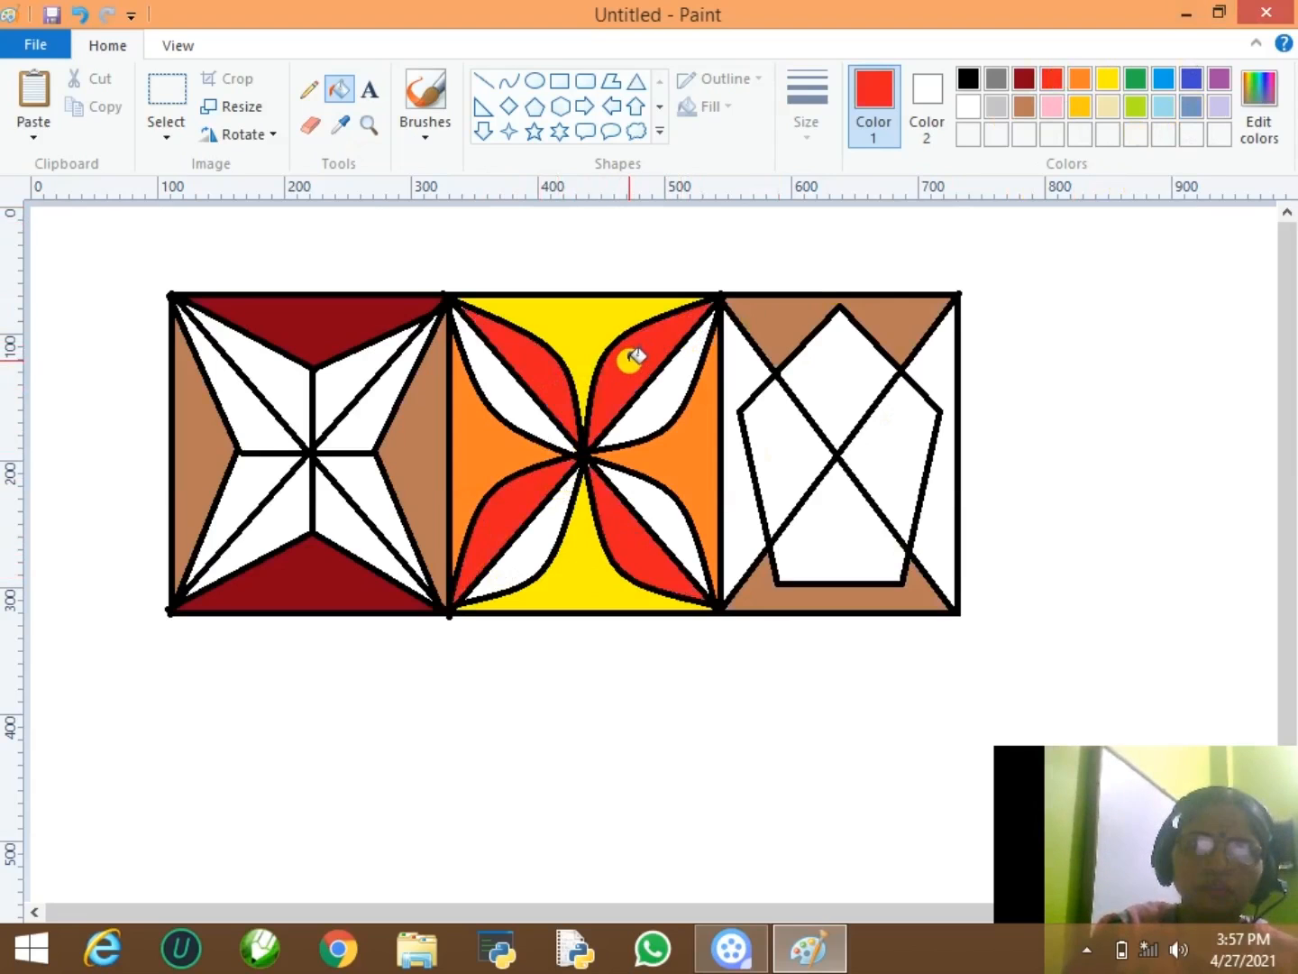
key(ctrl+z)
click(667, 393)
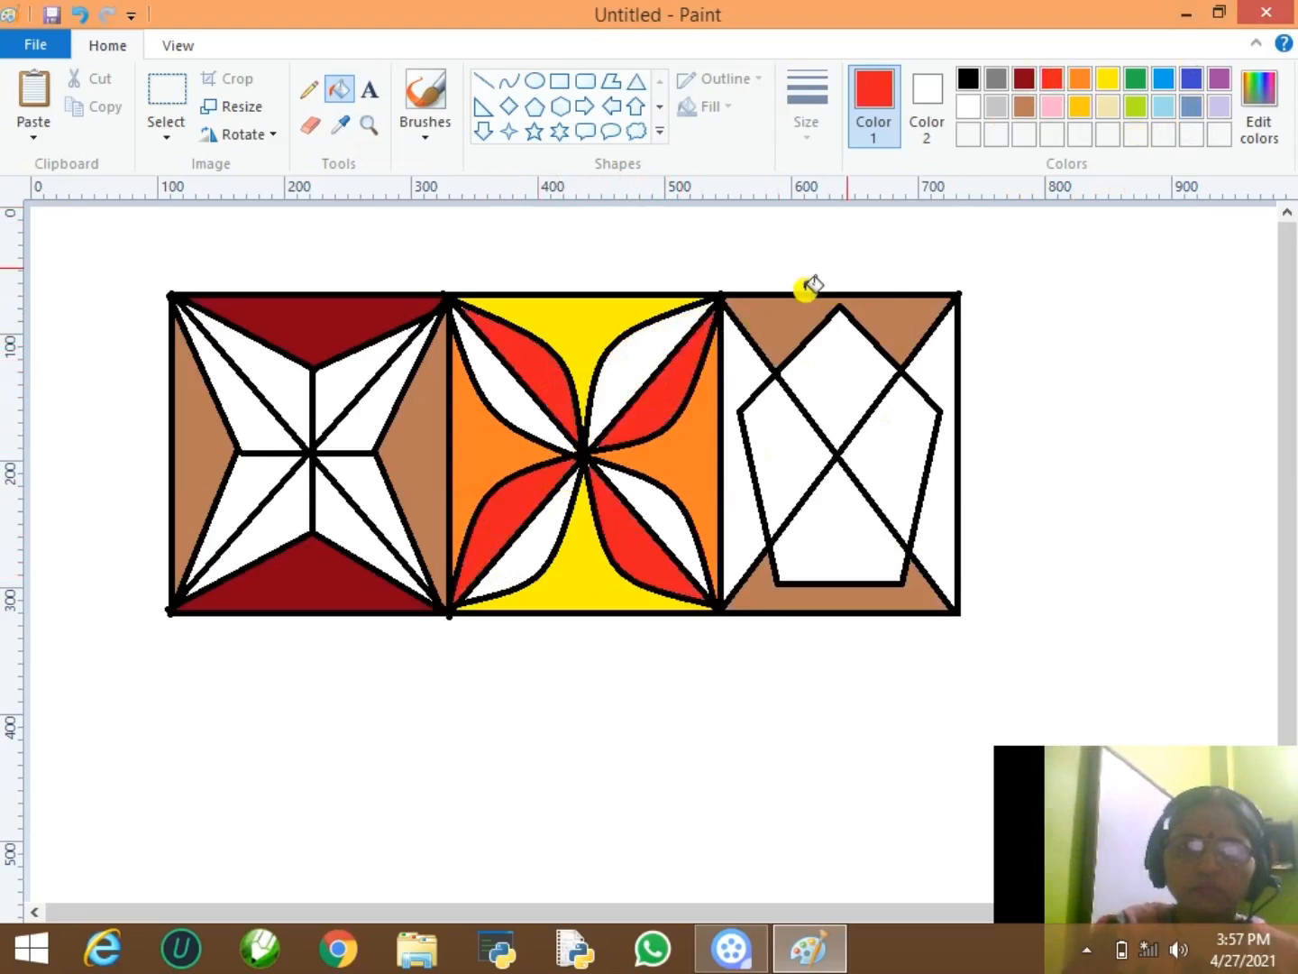
- Fill the remaining white half of each petal in the middle section with green
click(1101, 80)
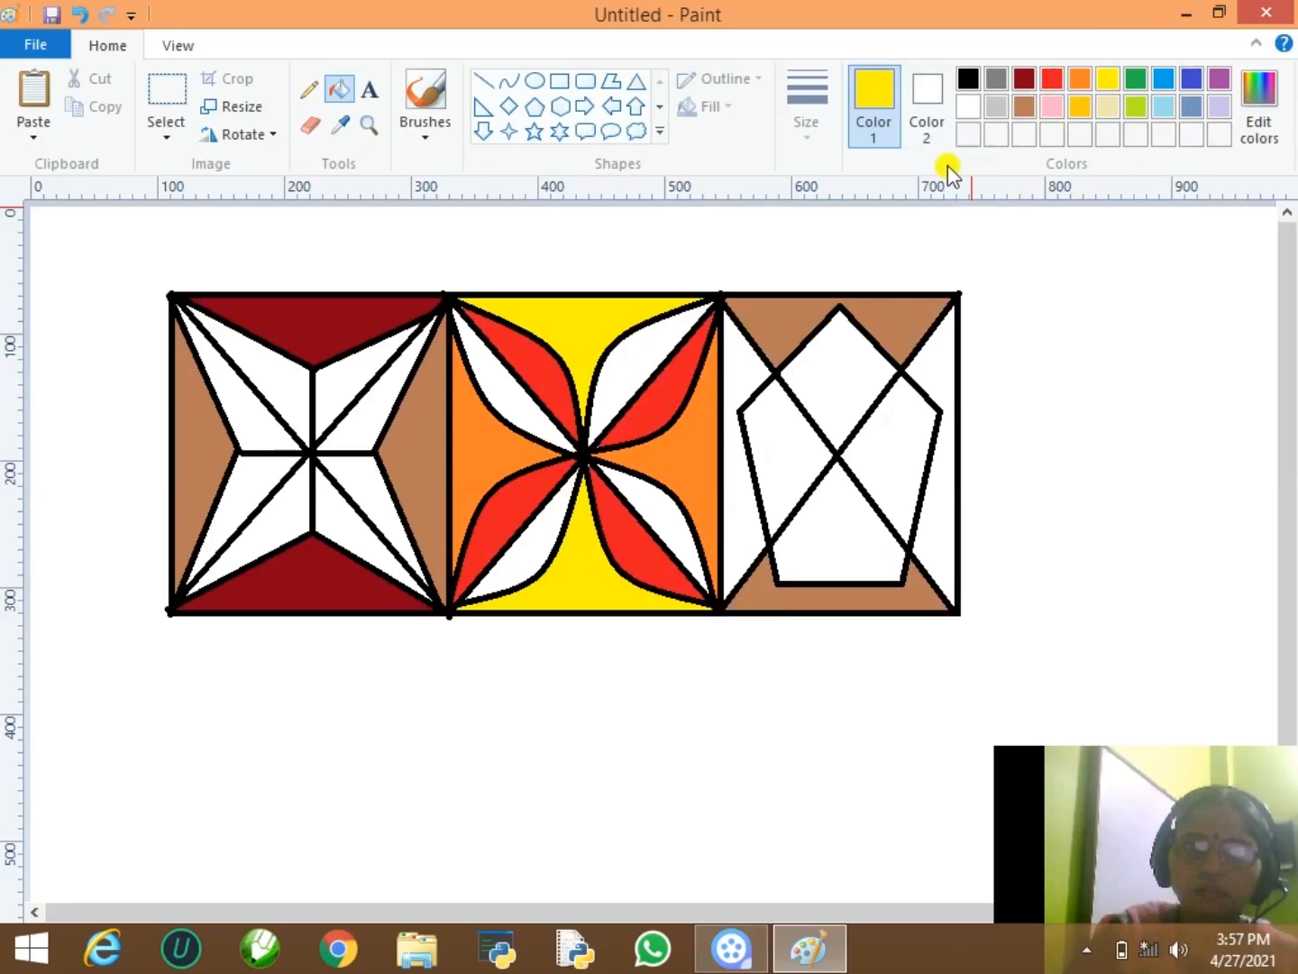
click(1136, 84)
click(514, 399)
click(540, 555)
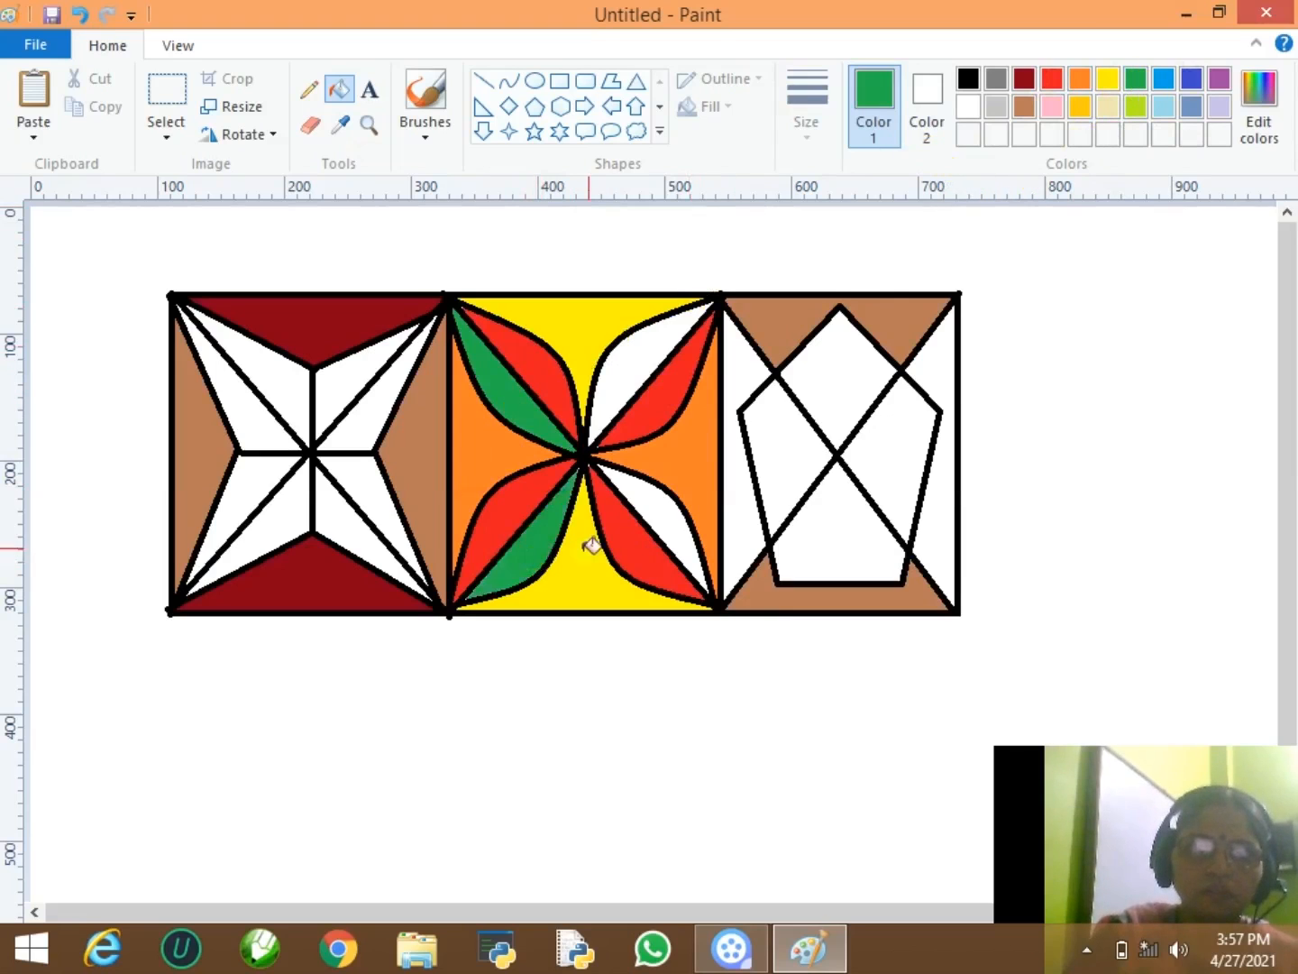
click(661, 505)
click(651, 356)
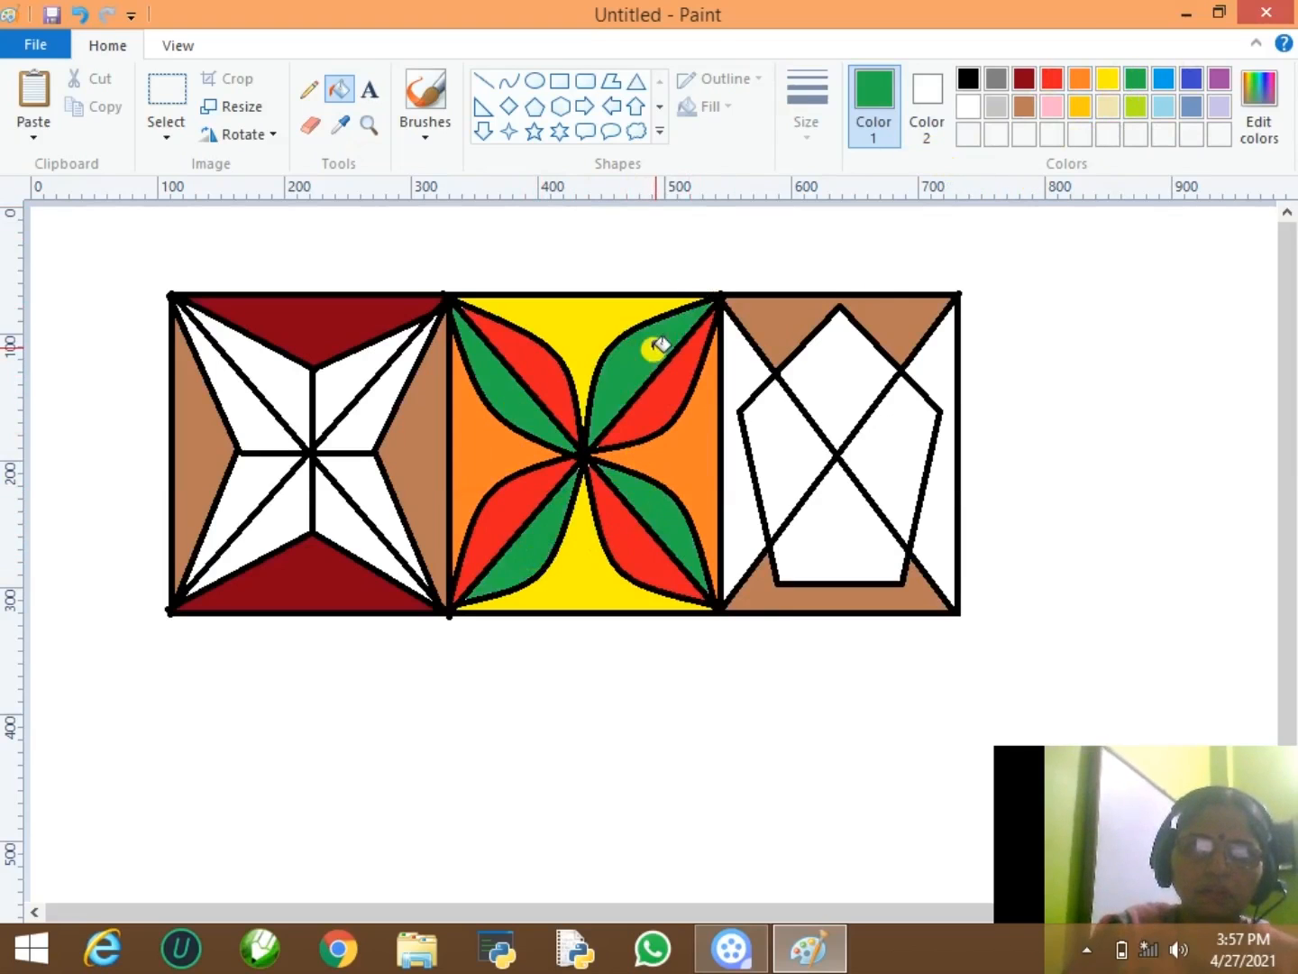
- Fill one half of each of the left section's four star points with lime
click(1136, 106)
click(376, 418)
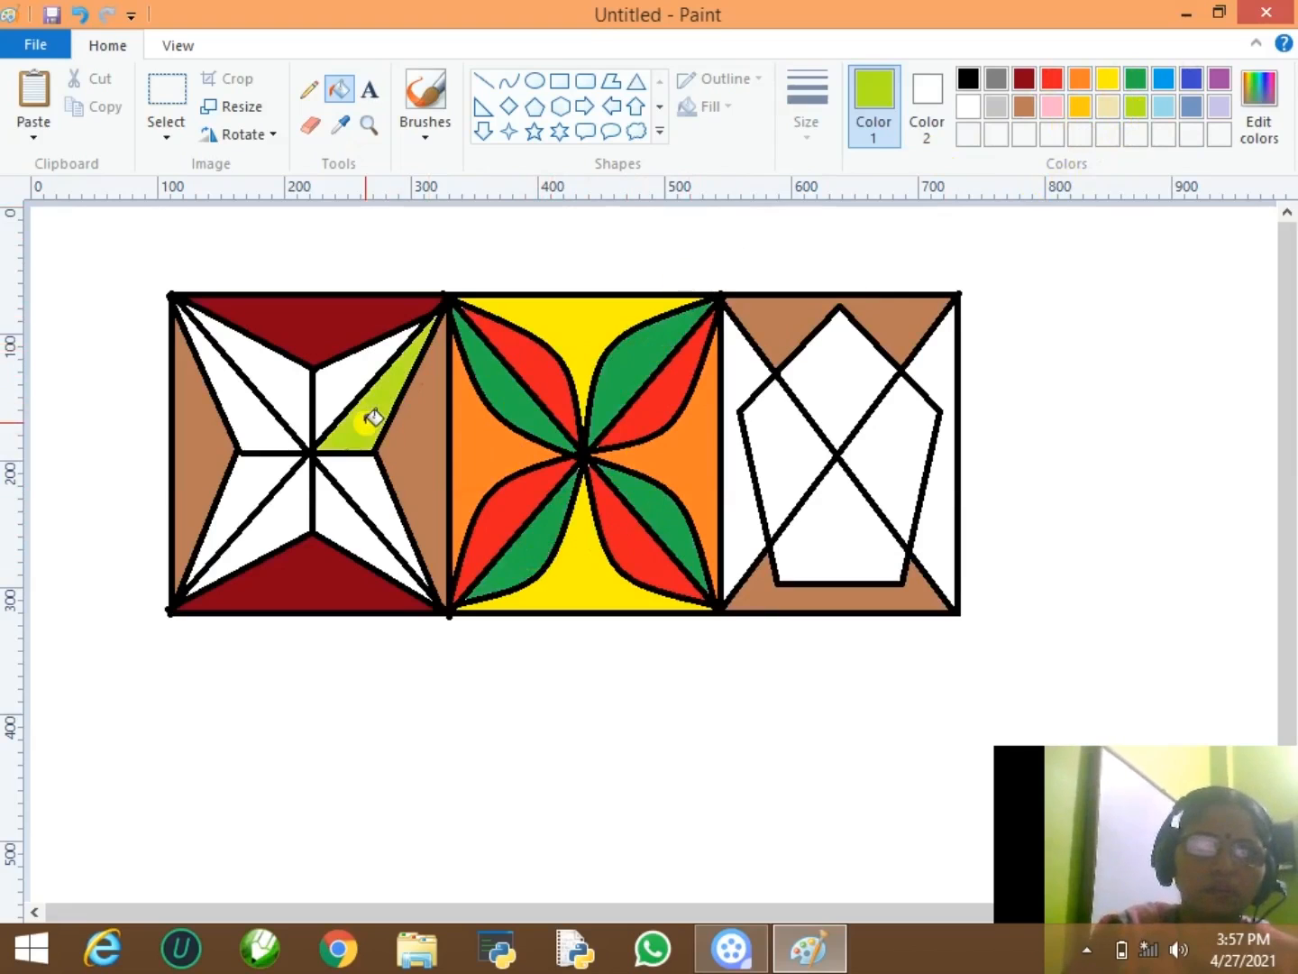
click(302, 391)
click(253, 489)
click(339, 525)
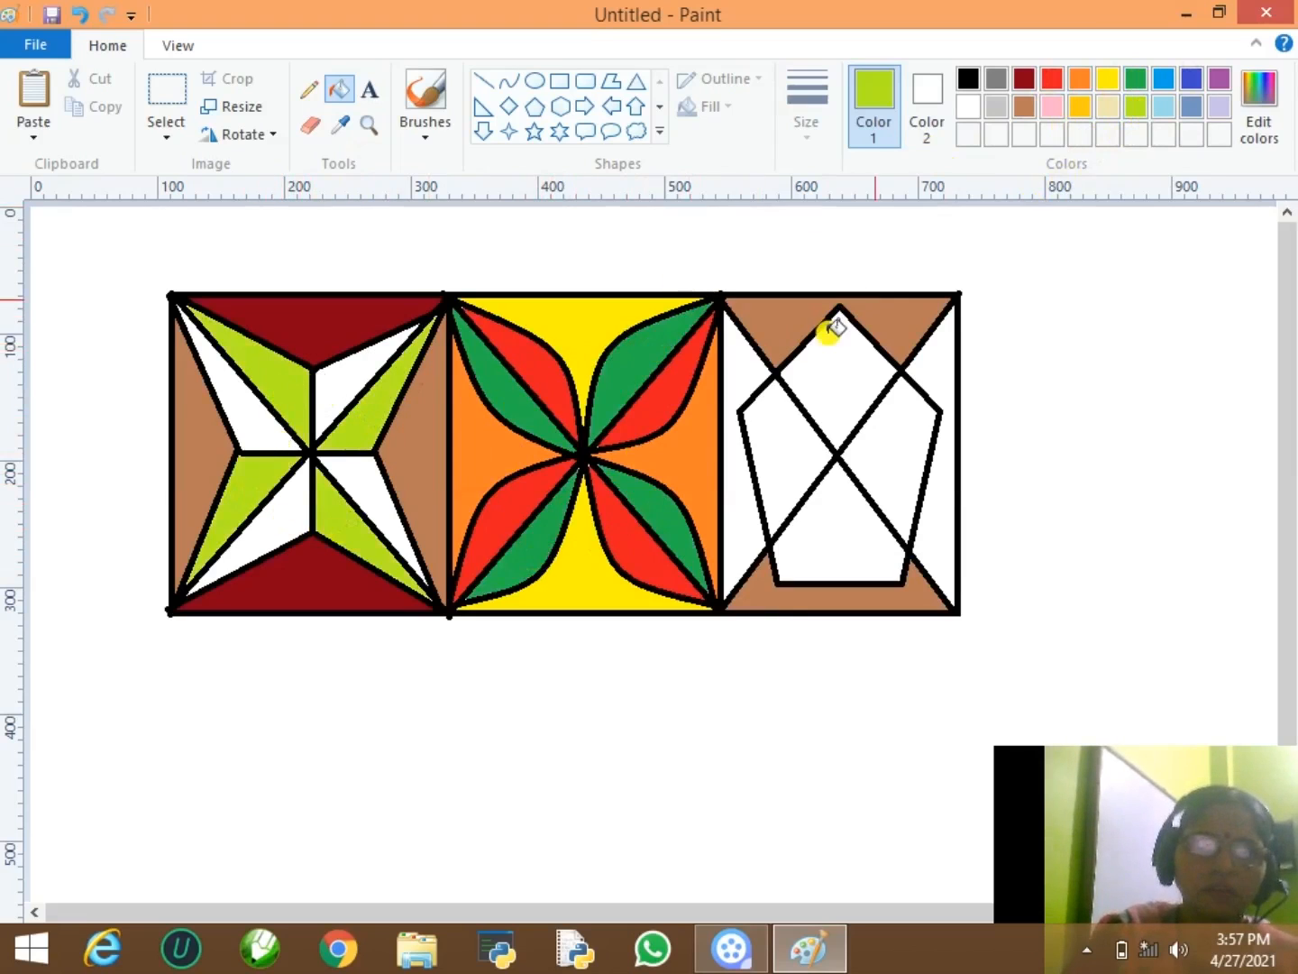
- Fill the remaining white halves of the left section's four star points with gold
click(1082, 108)
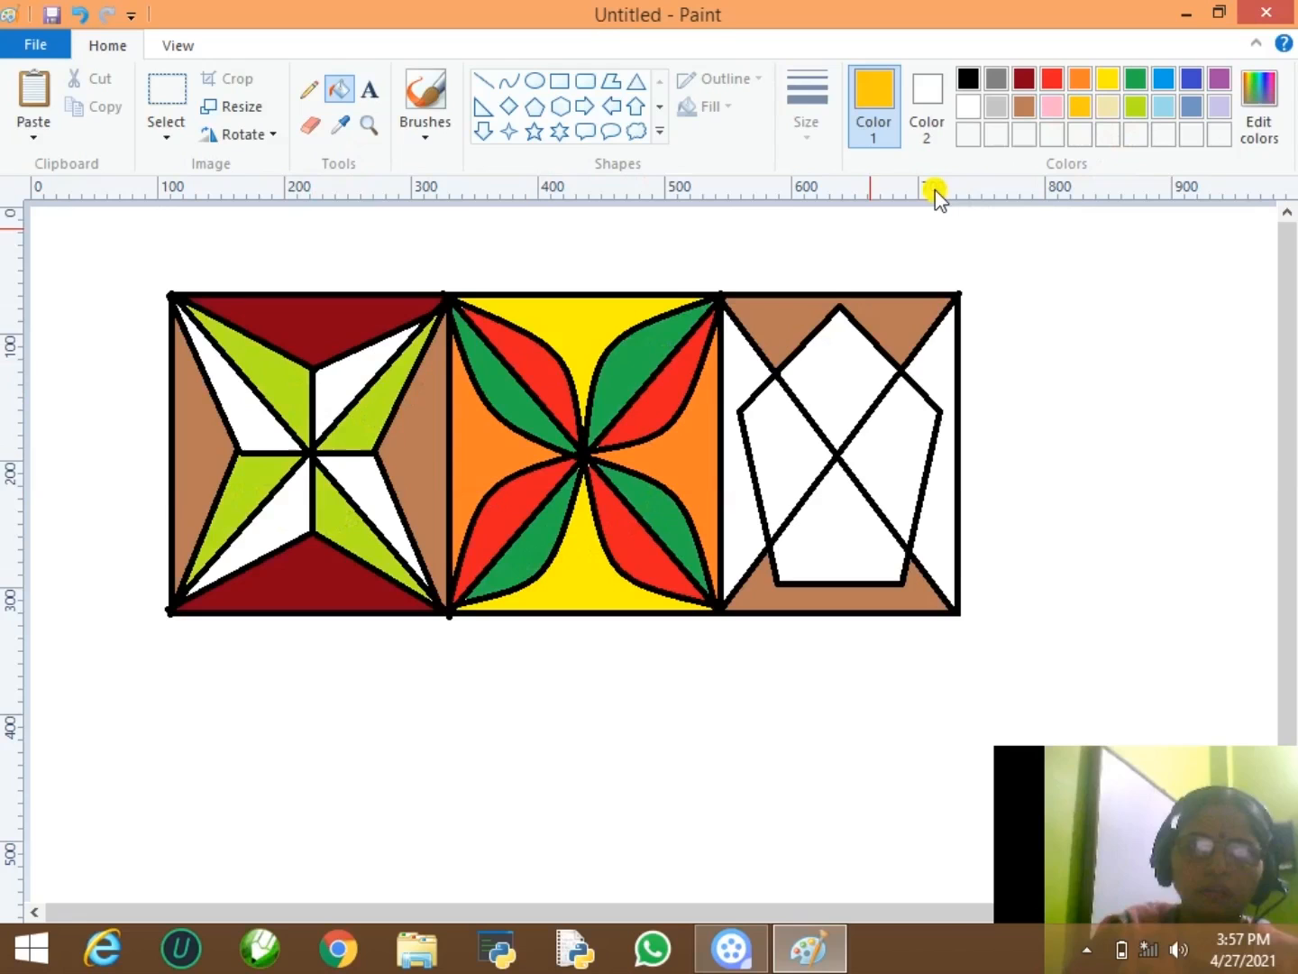
click(347, 476)
click(350, 383)
click(260, 417)
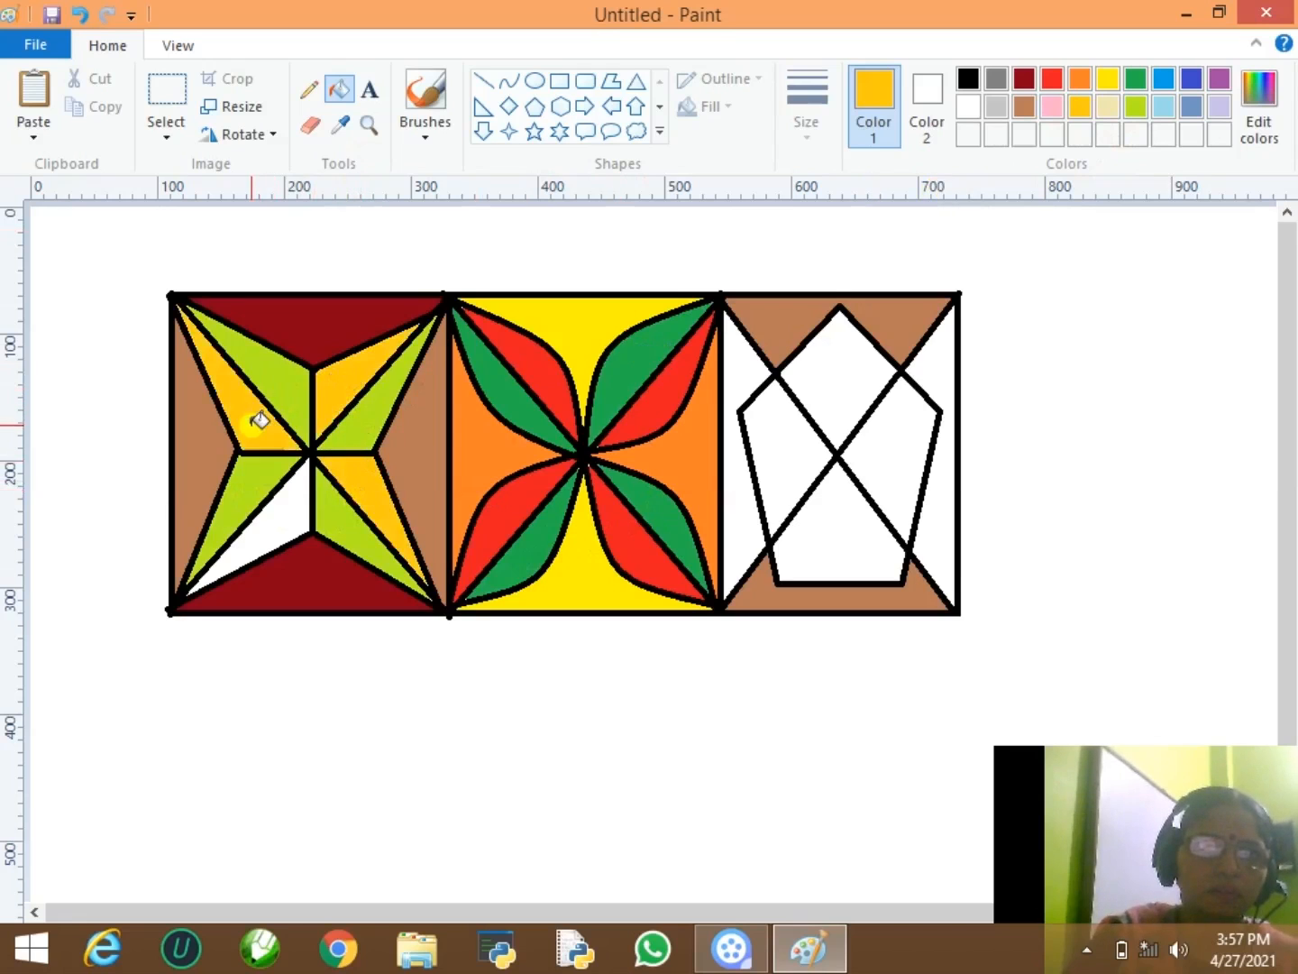
click(261, 532)
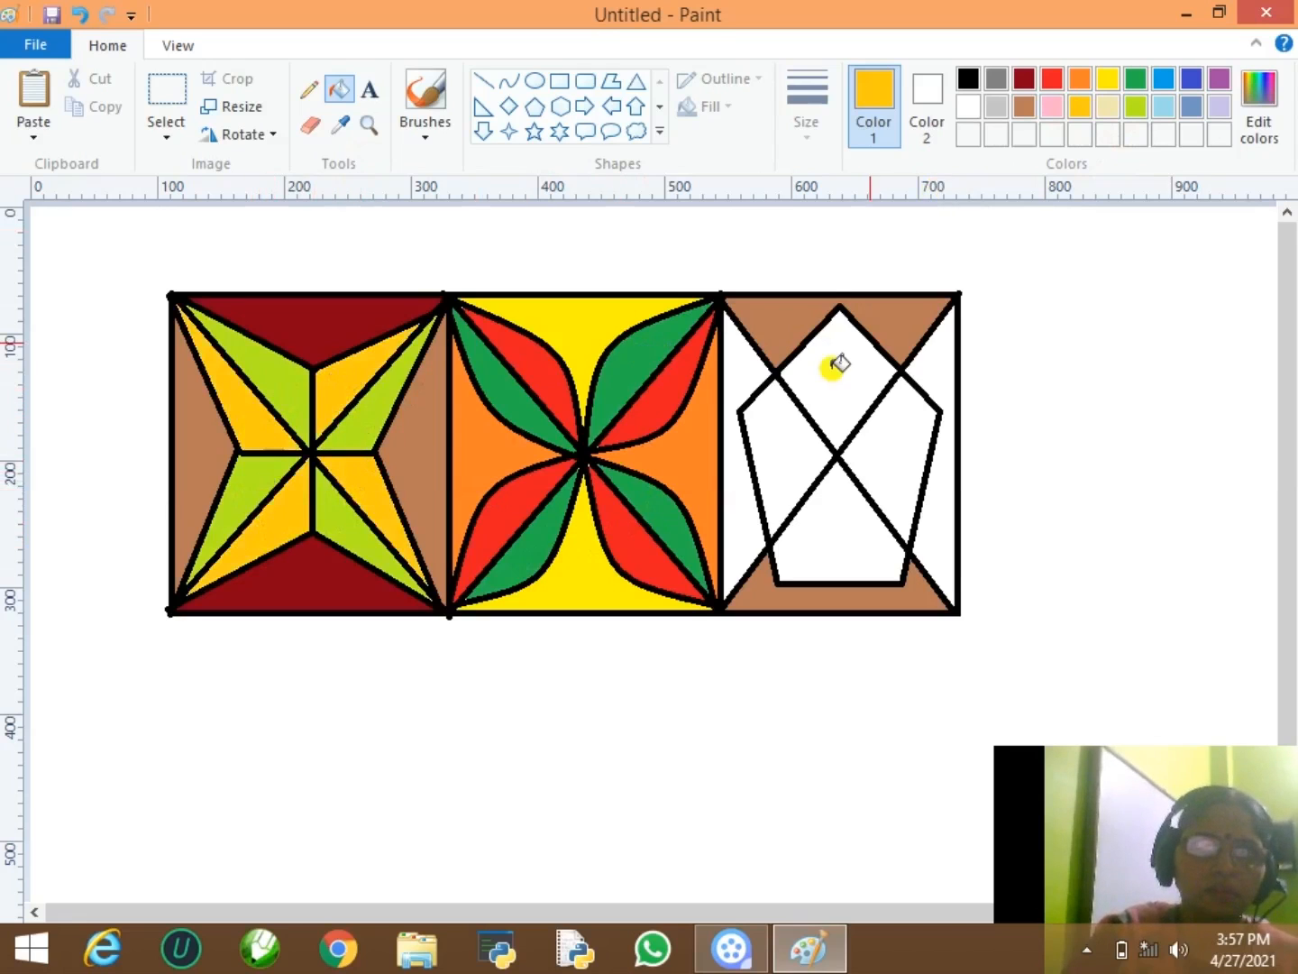
- Fill the pentagon's two side regions with dark gray and its upper diamond with yellow
click(997, 85)
click(769, 460)
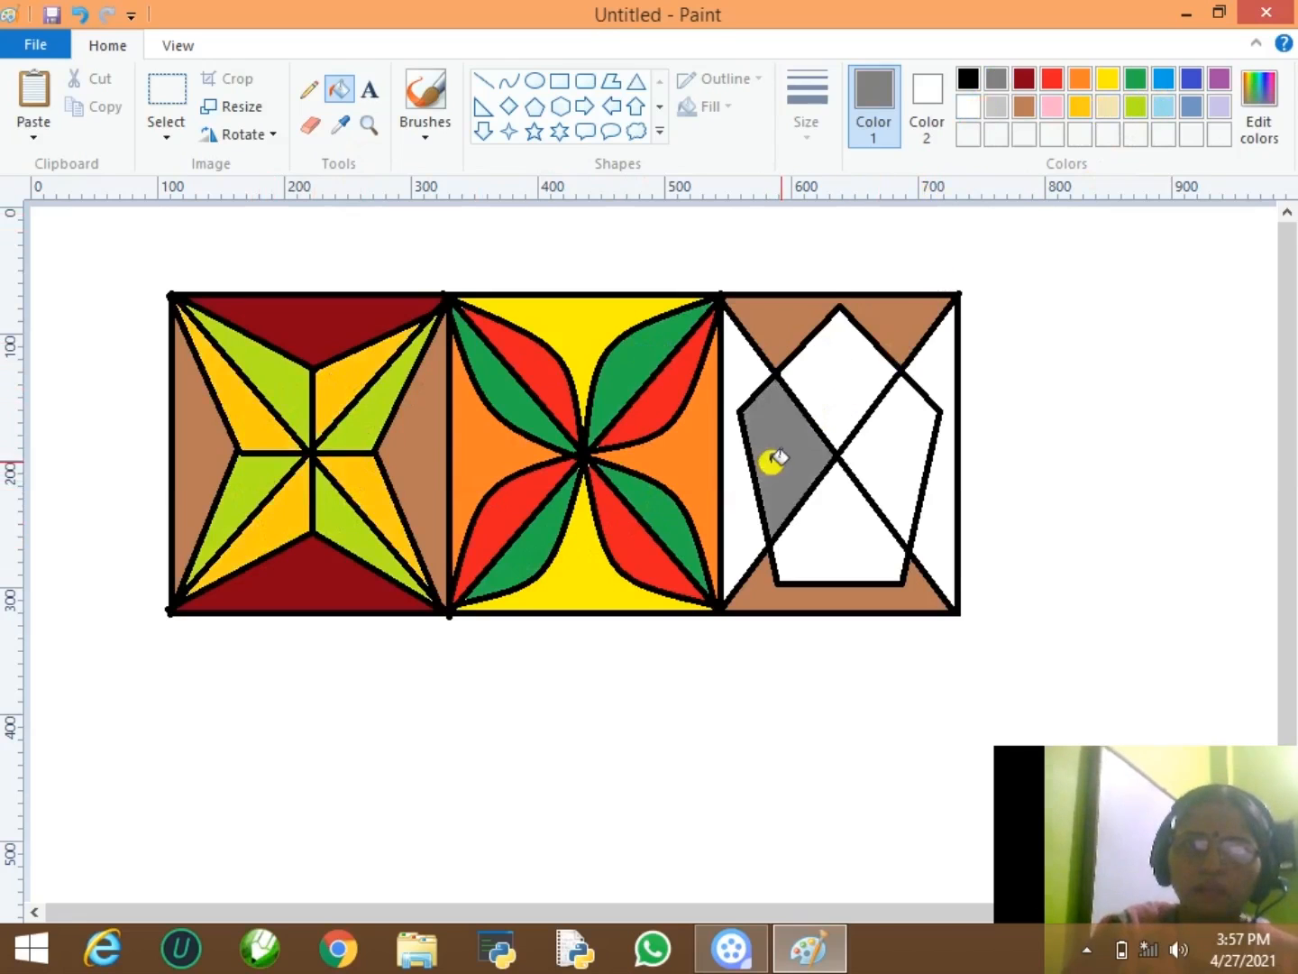
click(889, 460)
click(1108, 81)
click(824, 401)
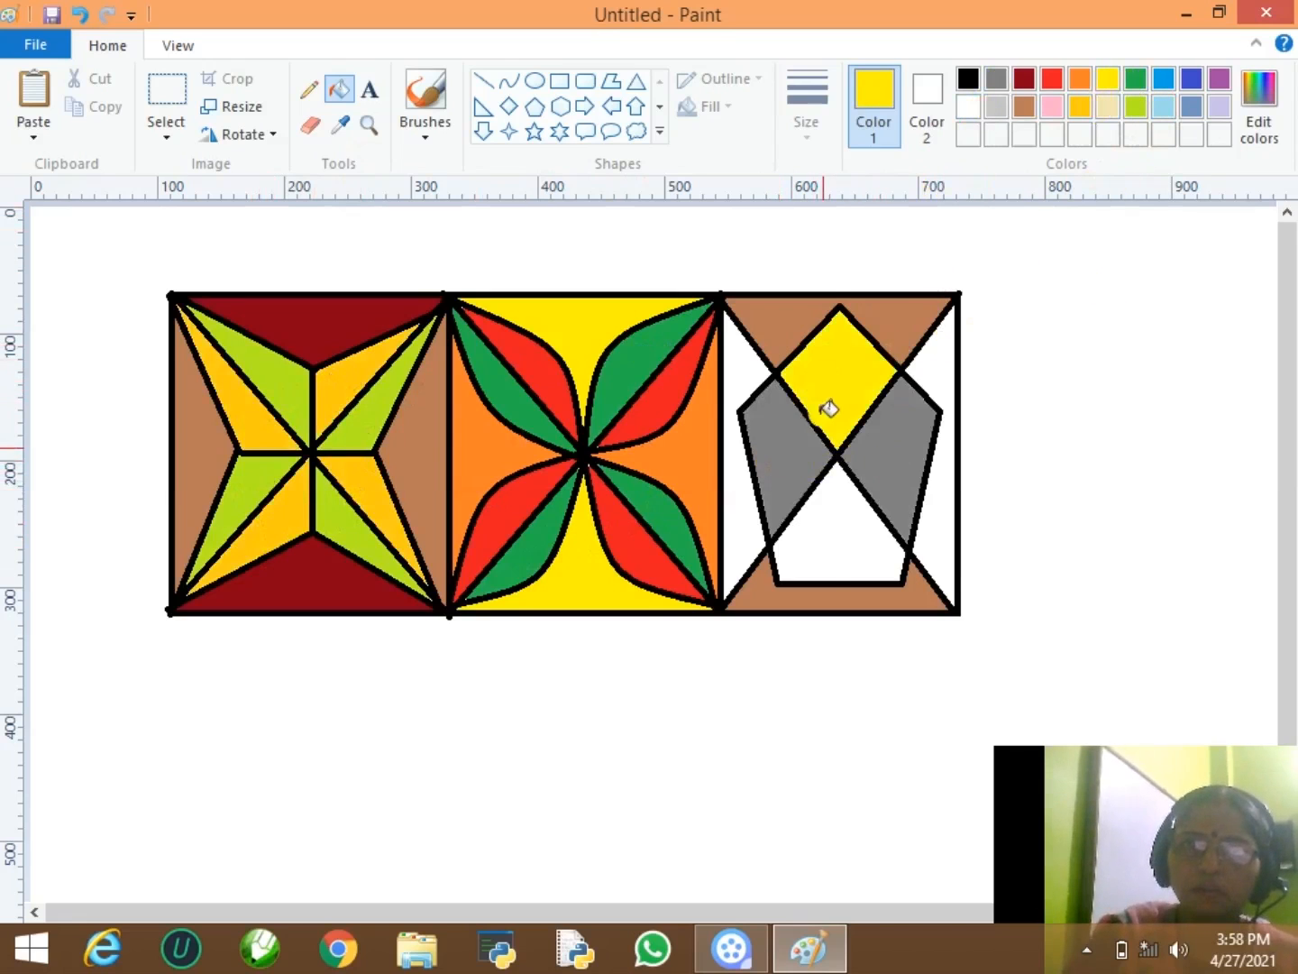
- Fill the pentagon's lower region with yellow and the right section's outer side regions with orange
click(819, 556)
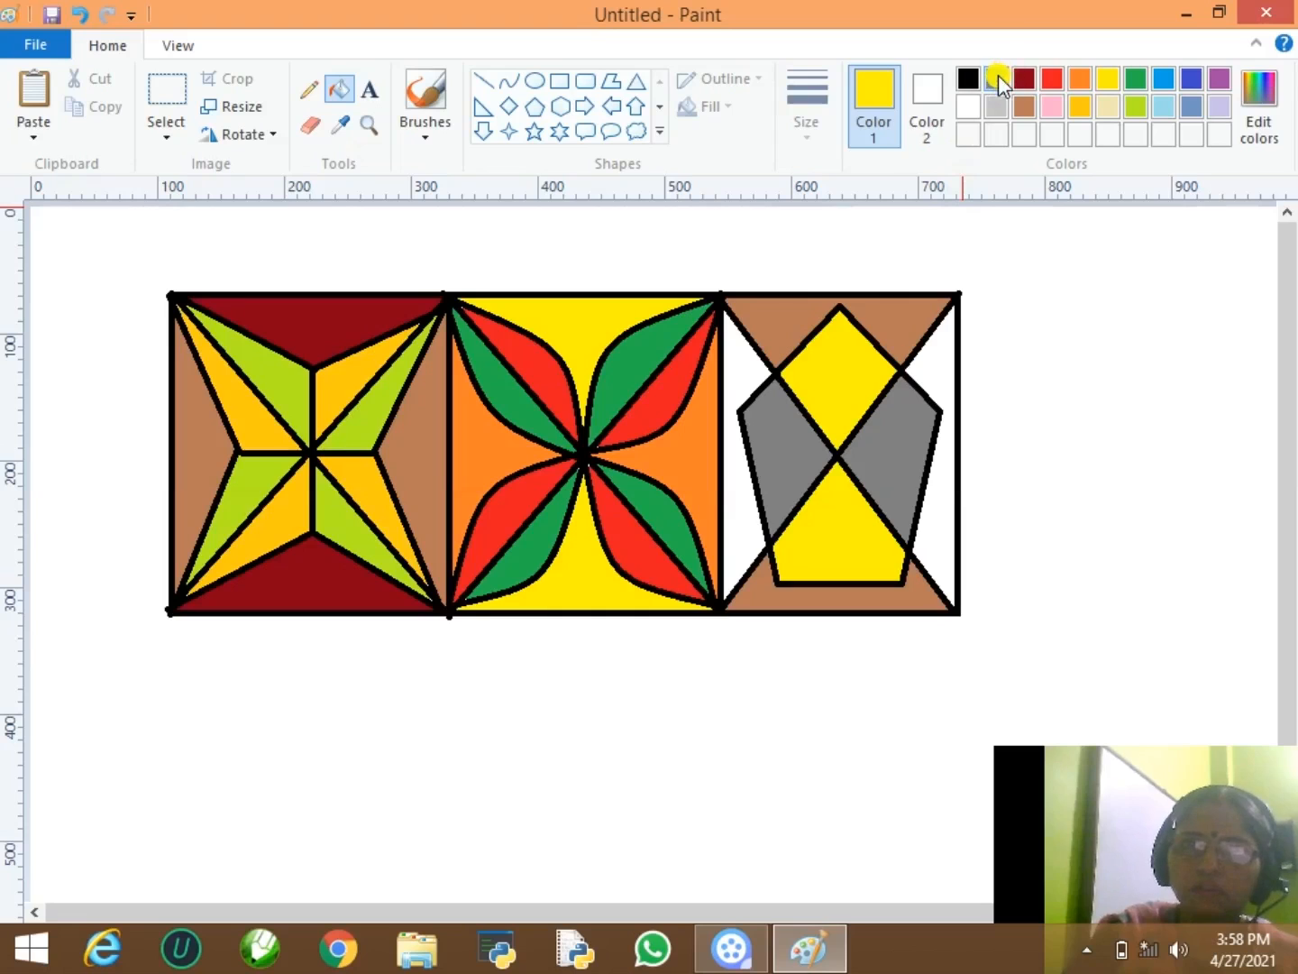
click(1077, 86)
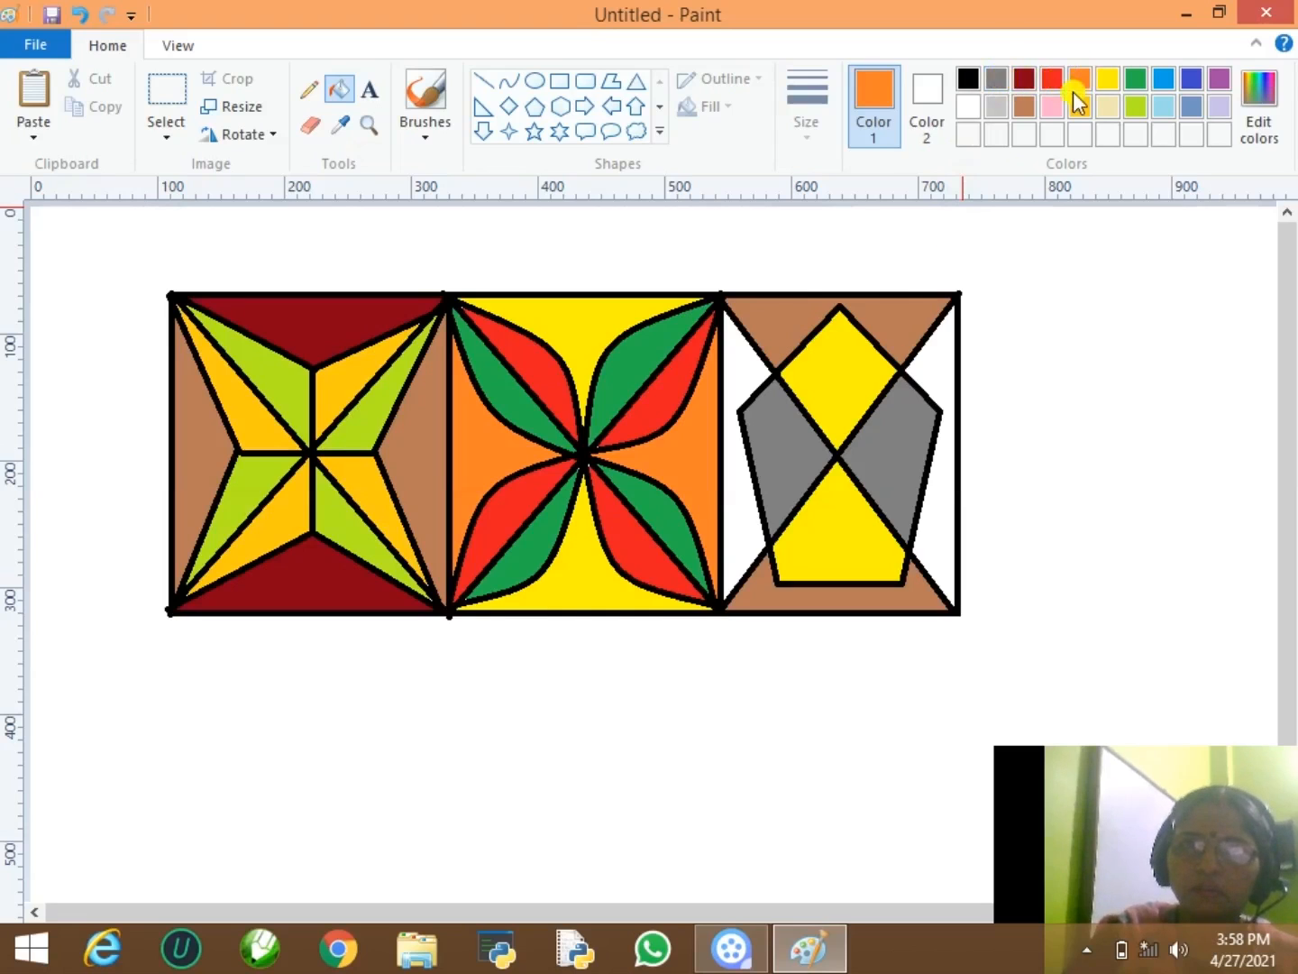
click(743, 370)
click(939, 383)
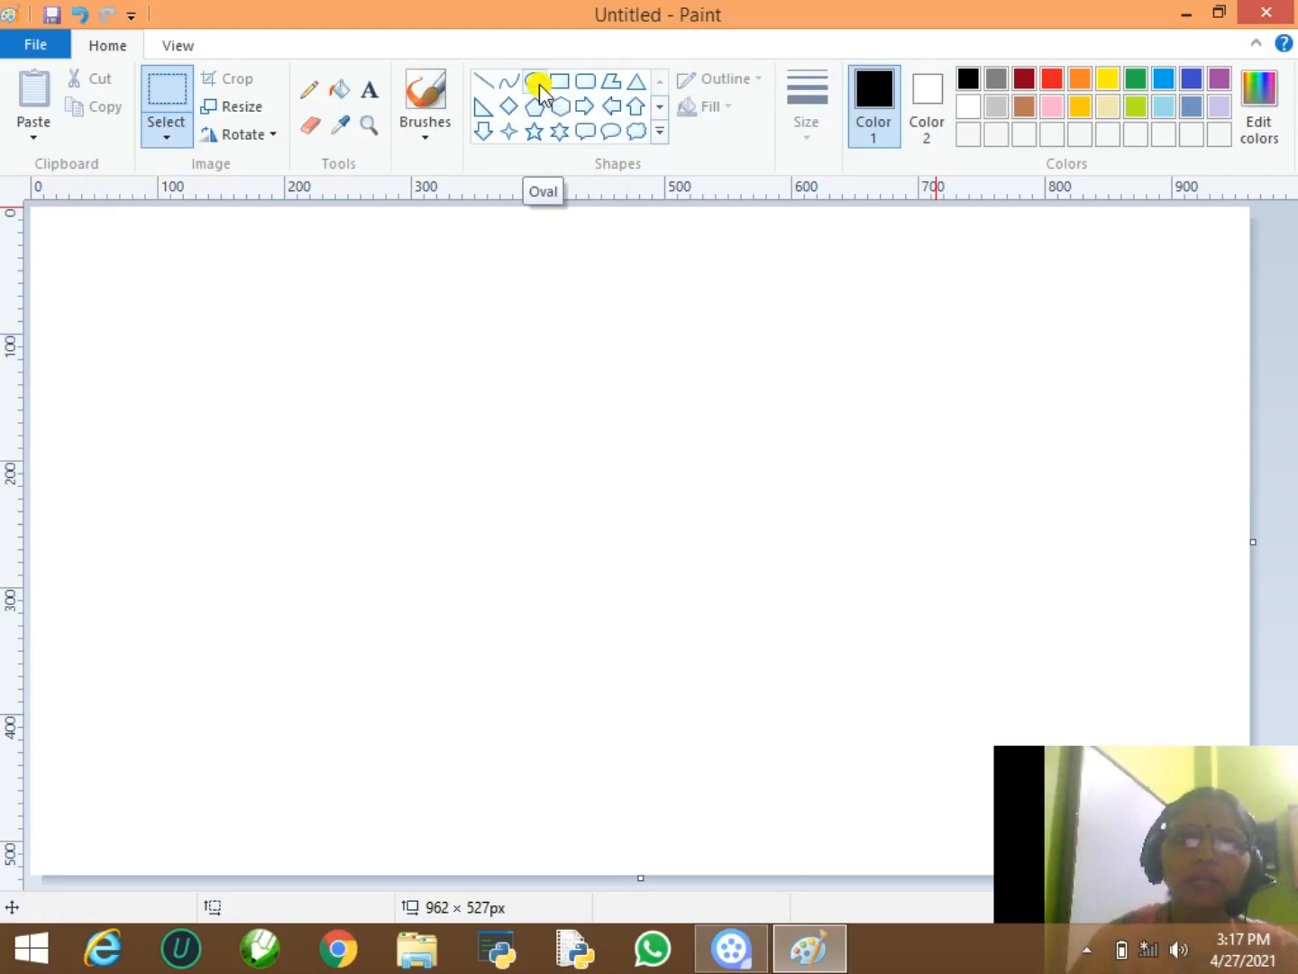
- Draw two overlapping black ovals on the blank canvas, about 252 × 274 px and 252 × 375 px
click(539, 91)
drag(198, 315, 520, 661)
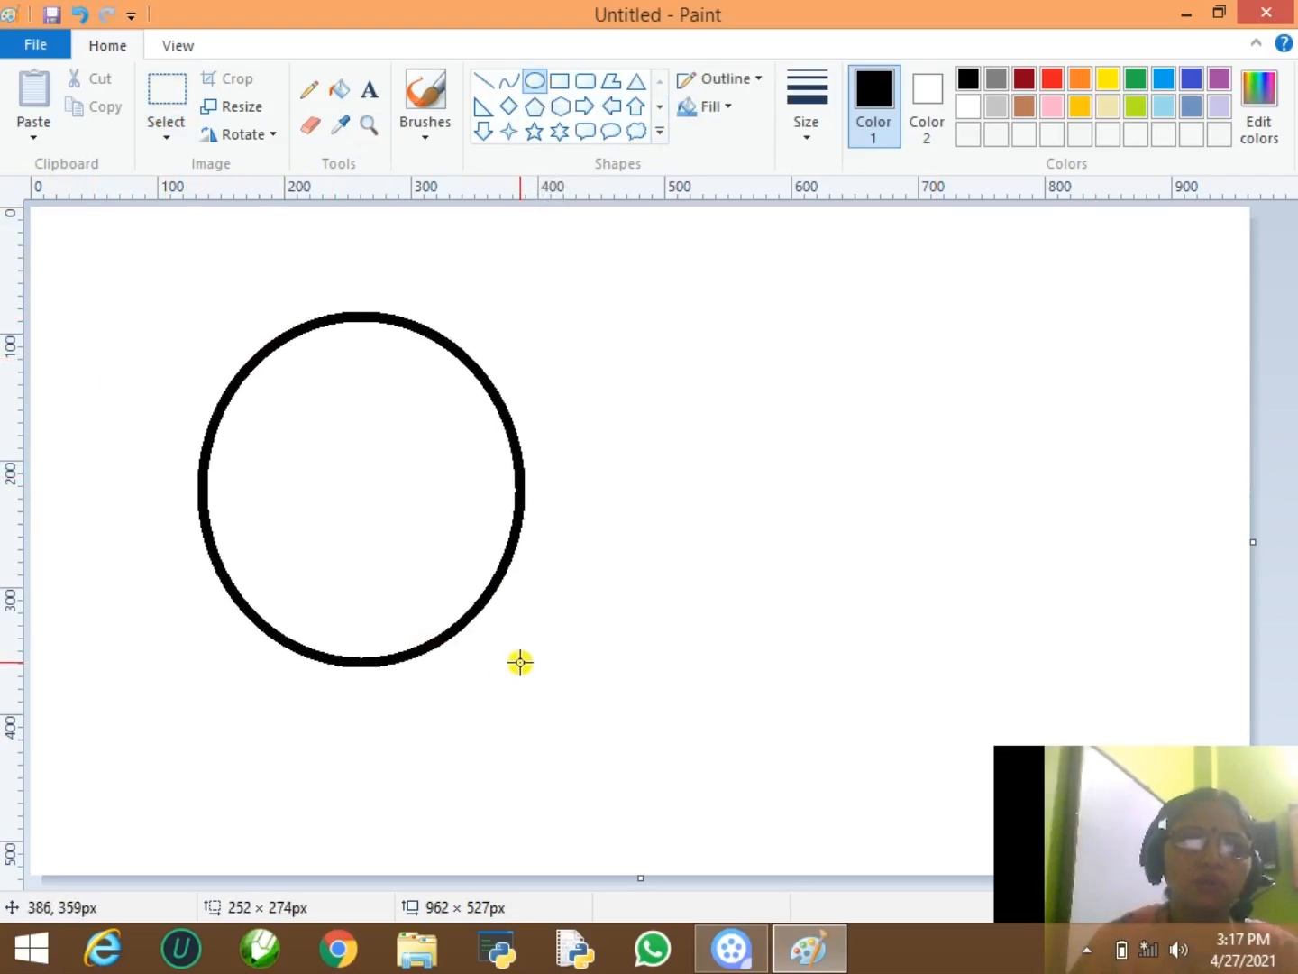
click(651, 289)
click(535, 90)
drag(363, 279, 682, 752)
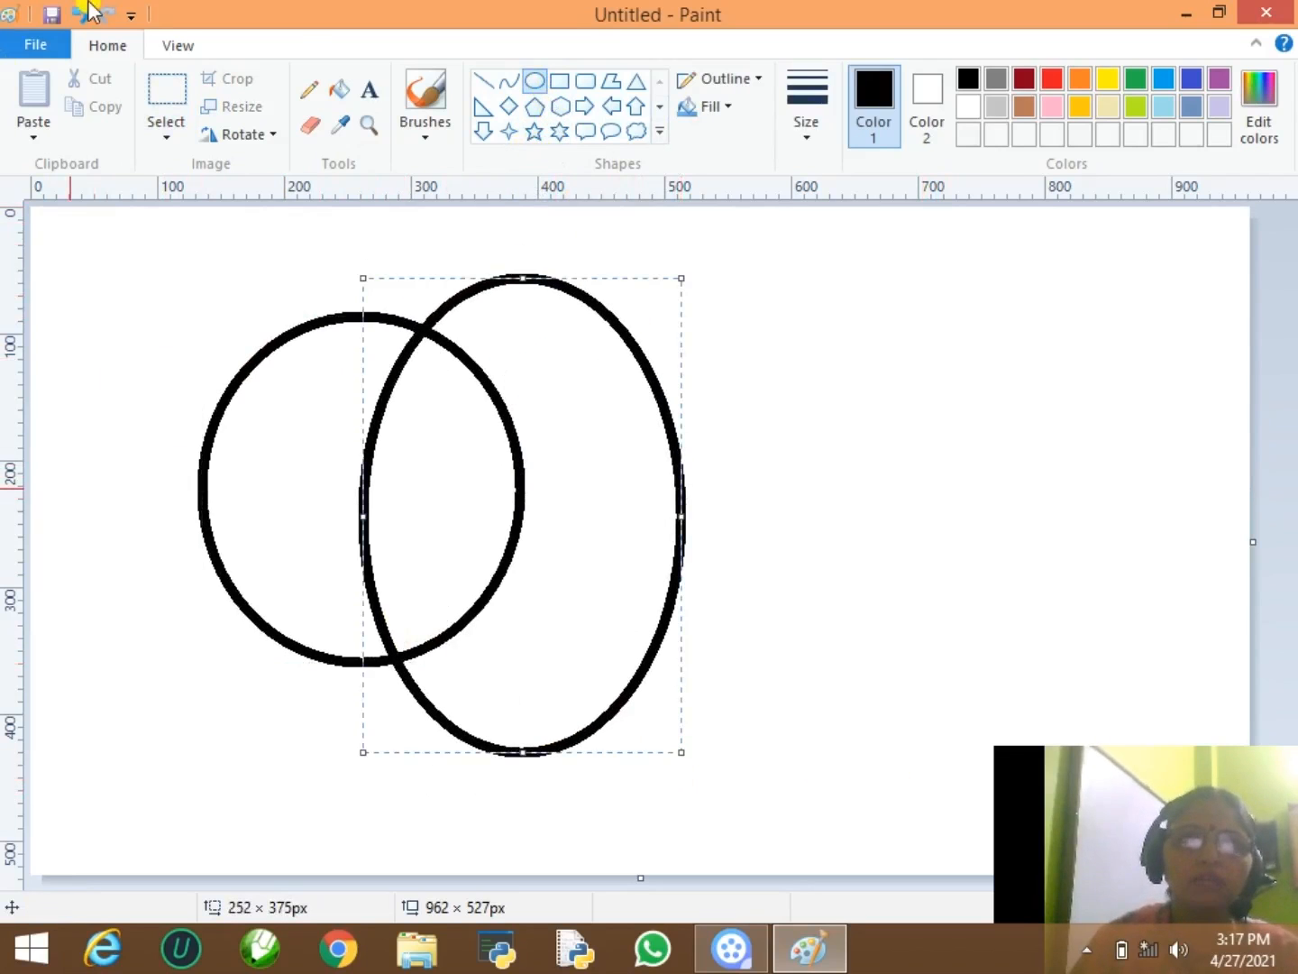
- Fill the background, the second oval and the overlap with black, leaving a white crescent moon
click(345, 89)
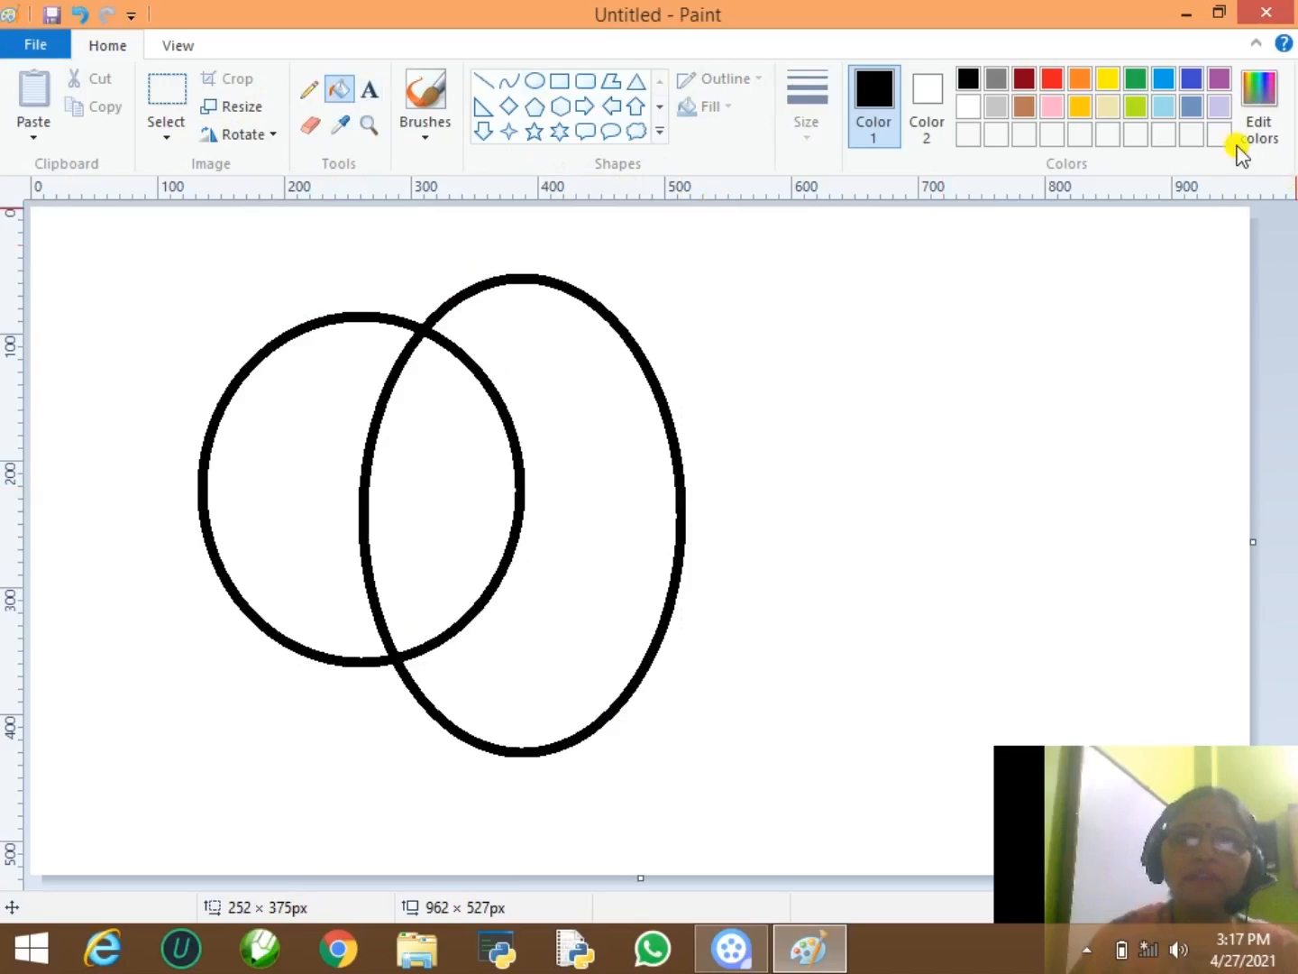
click(859, 490)
click(574, 549)
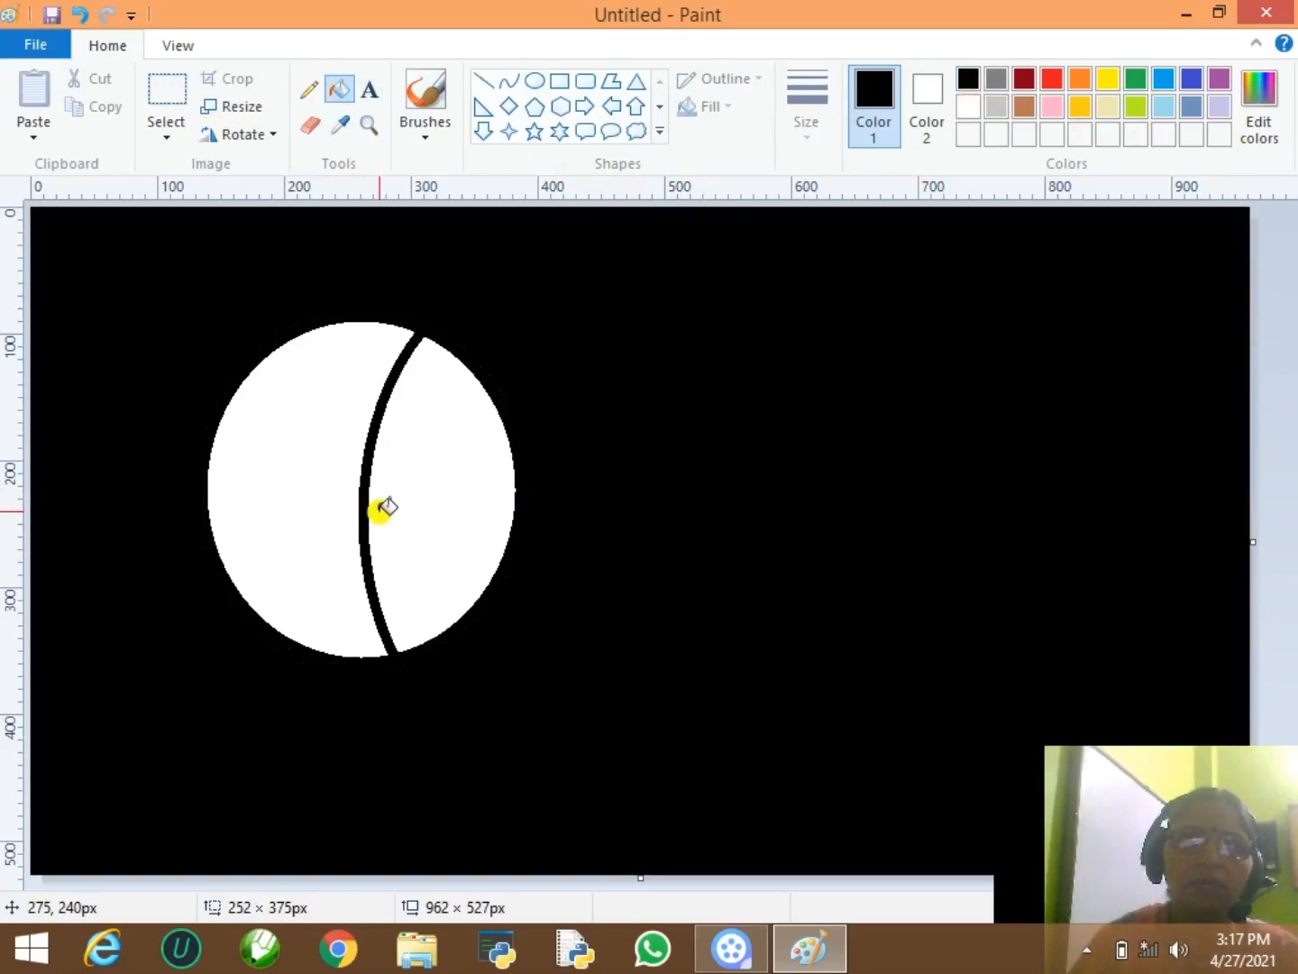
click(386, 507)
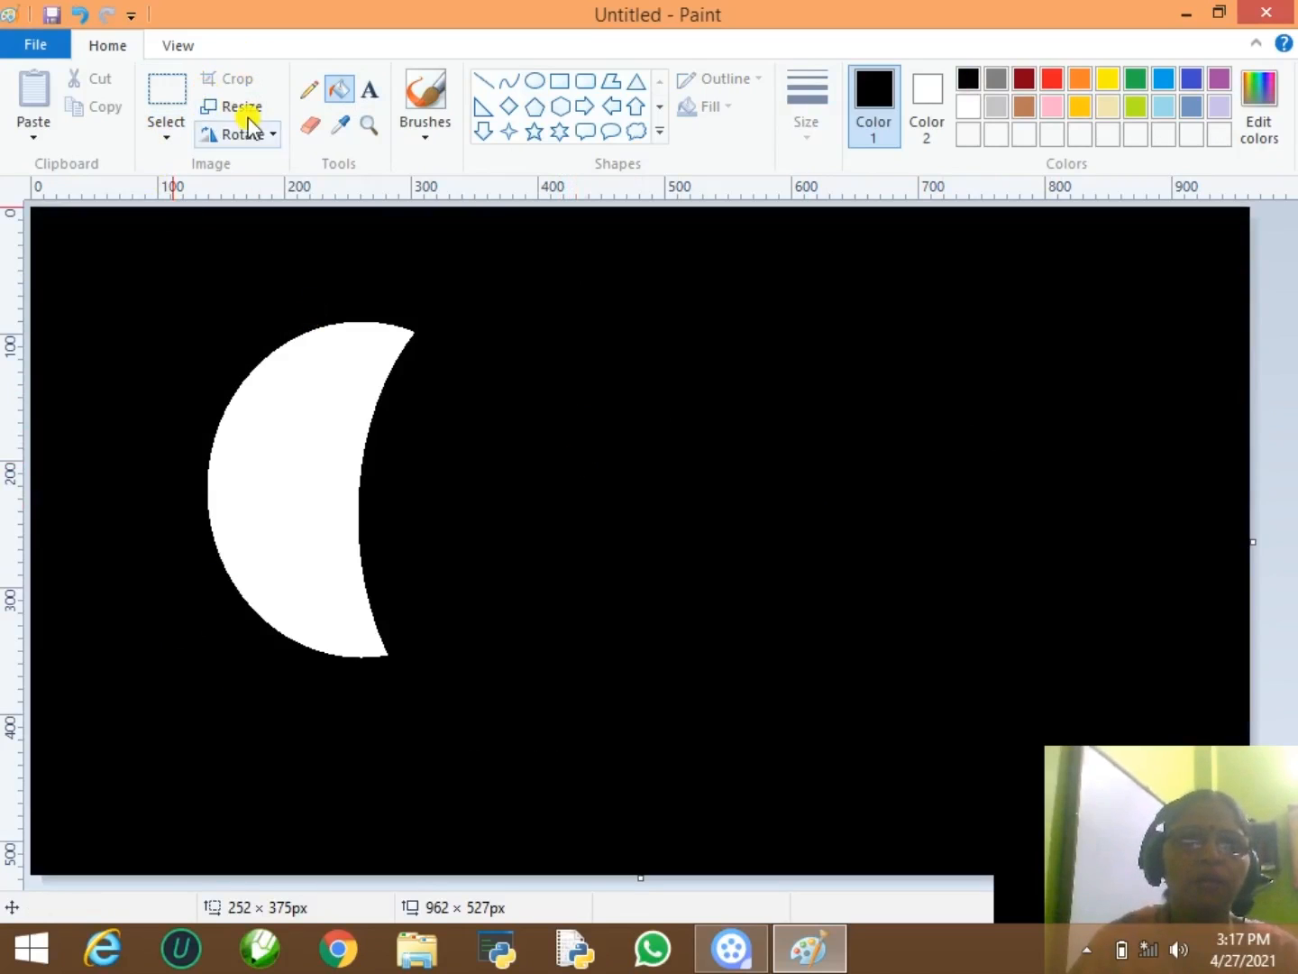
- Add the white text "GOOD NIGHT" beside the moon in a text box enlarged to about 316 × 86 px
click(372, 97)
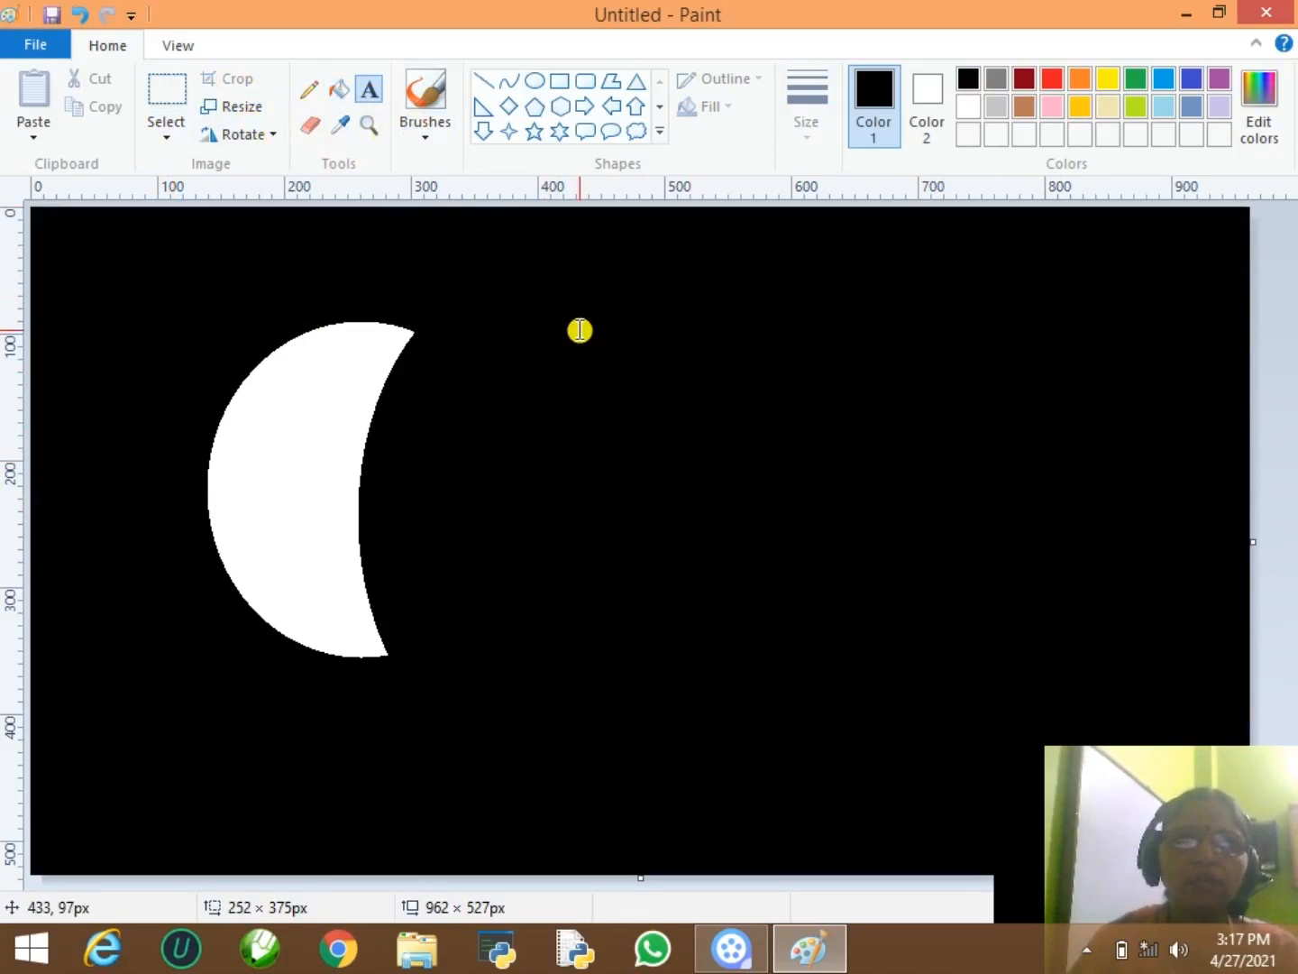
click(578, 329)
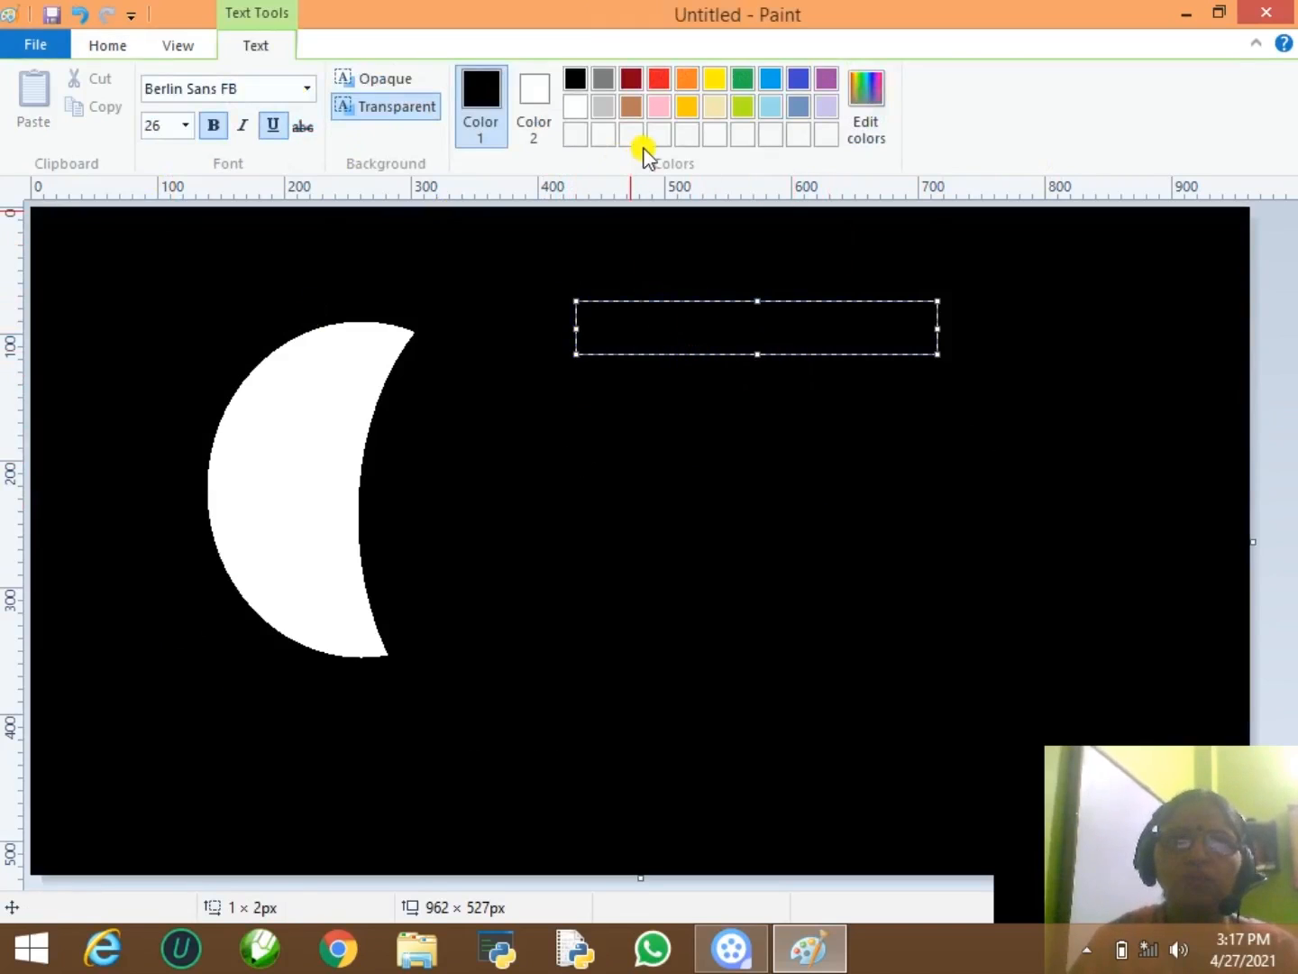
click(581, 103)
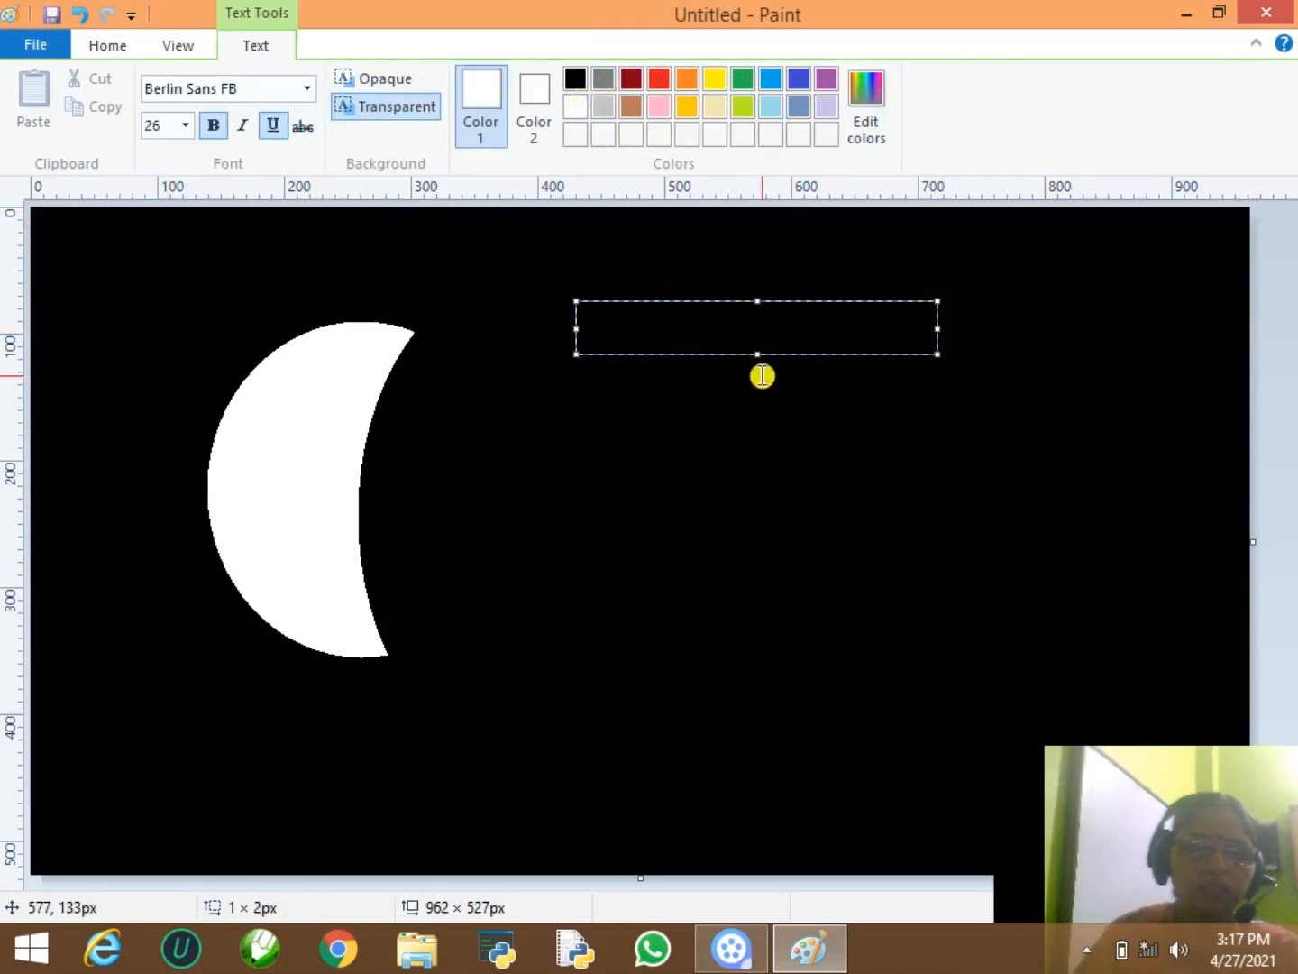
text(GOOD NIGHT)
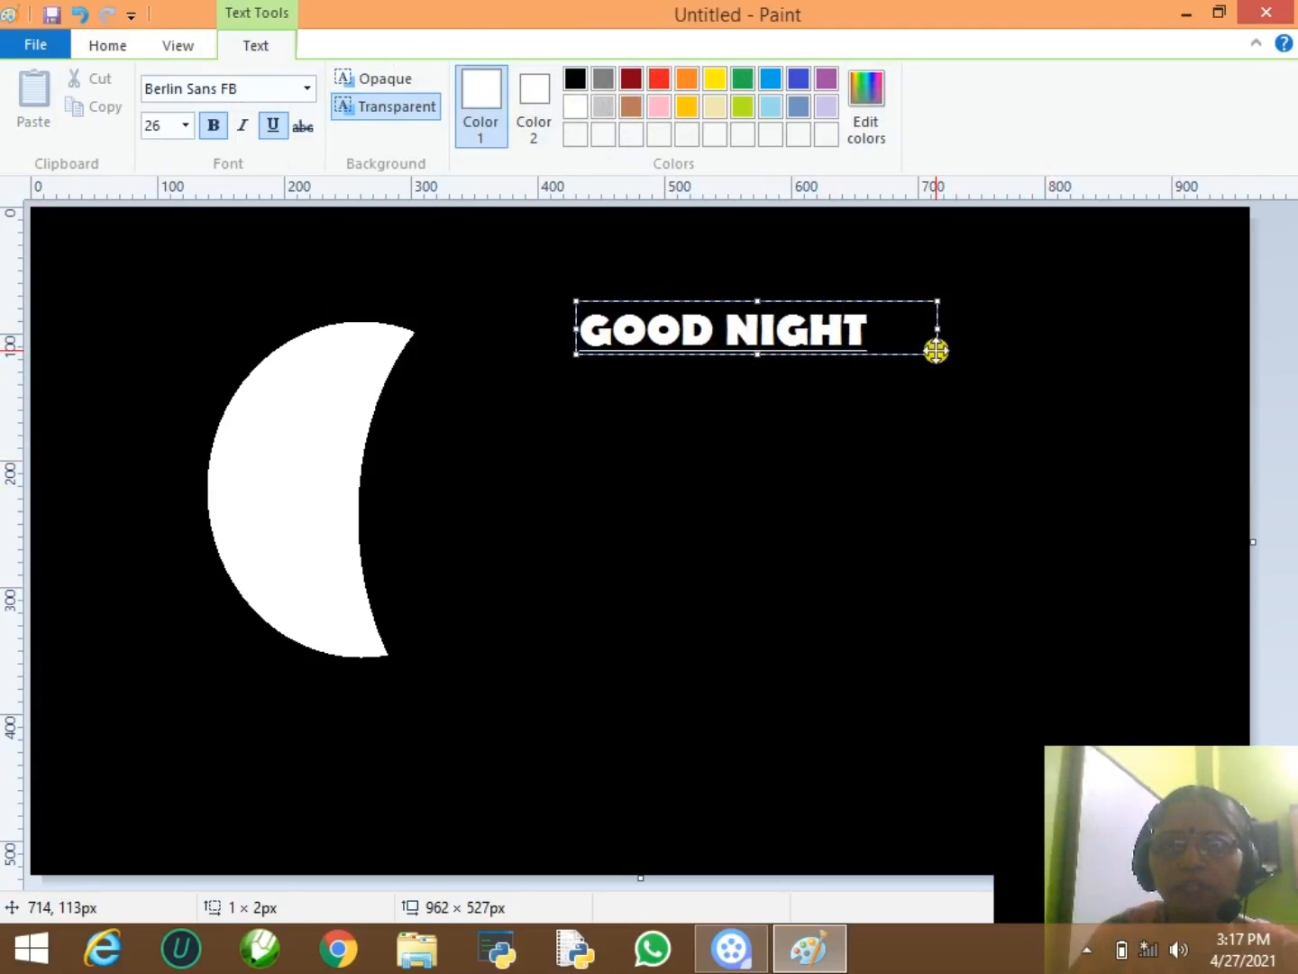
drag(937, 354, 970, 403)
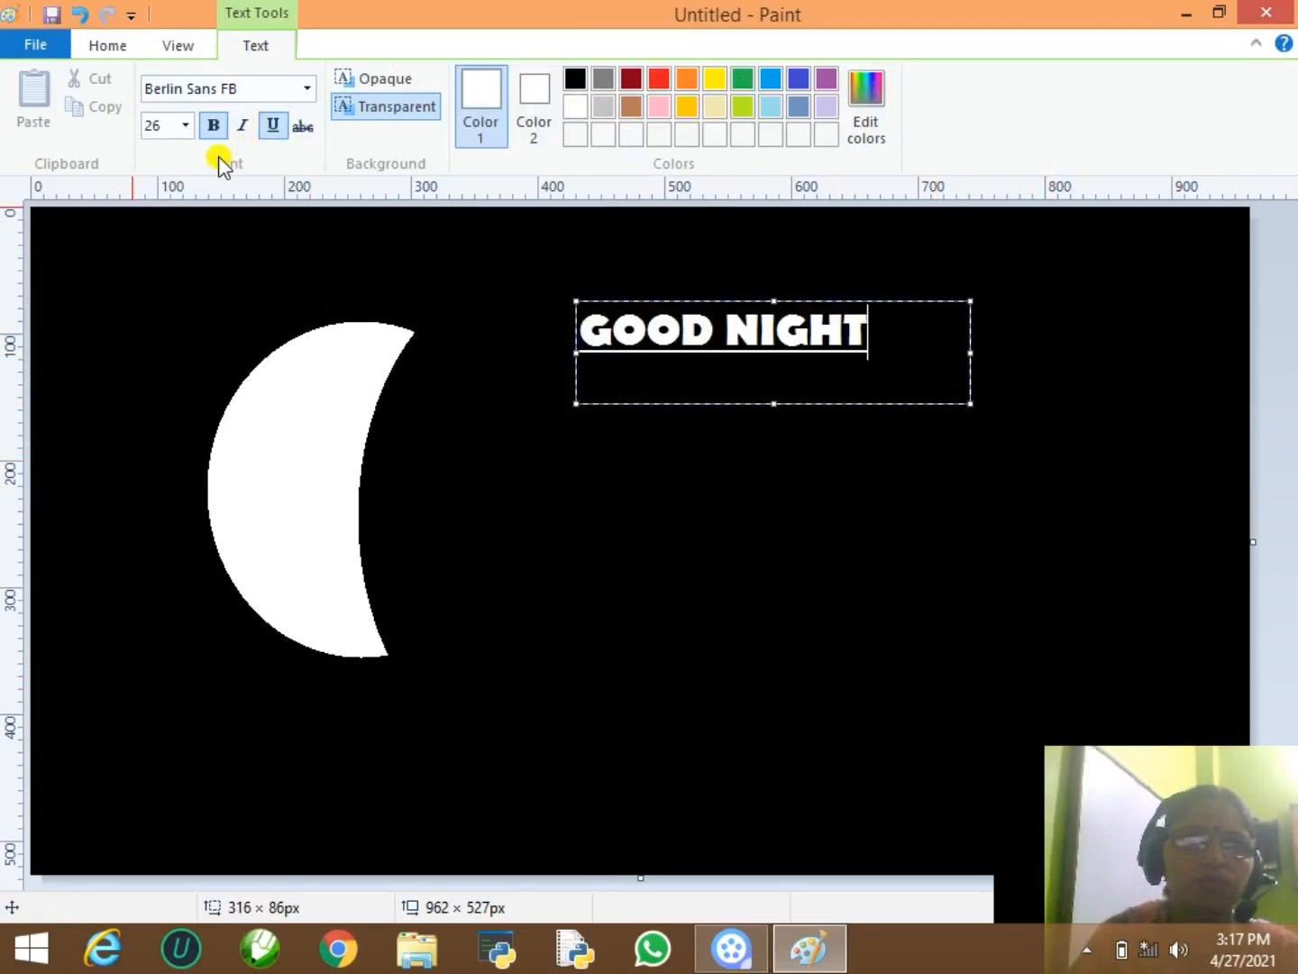
- Change the font of the whole GOOD NIGHT text to Arial Narrow and place it on the picture
drag(856, 345, 511, 339)
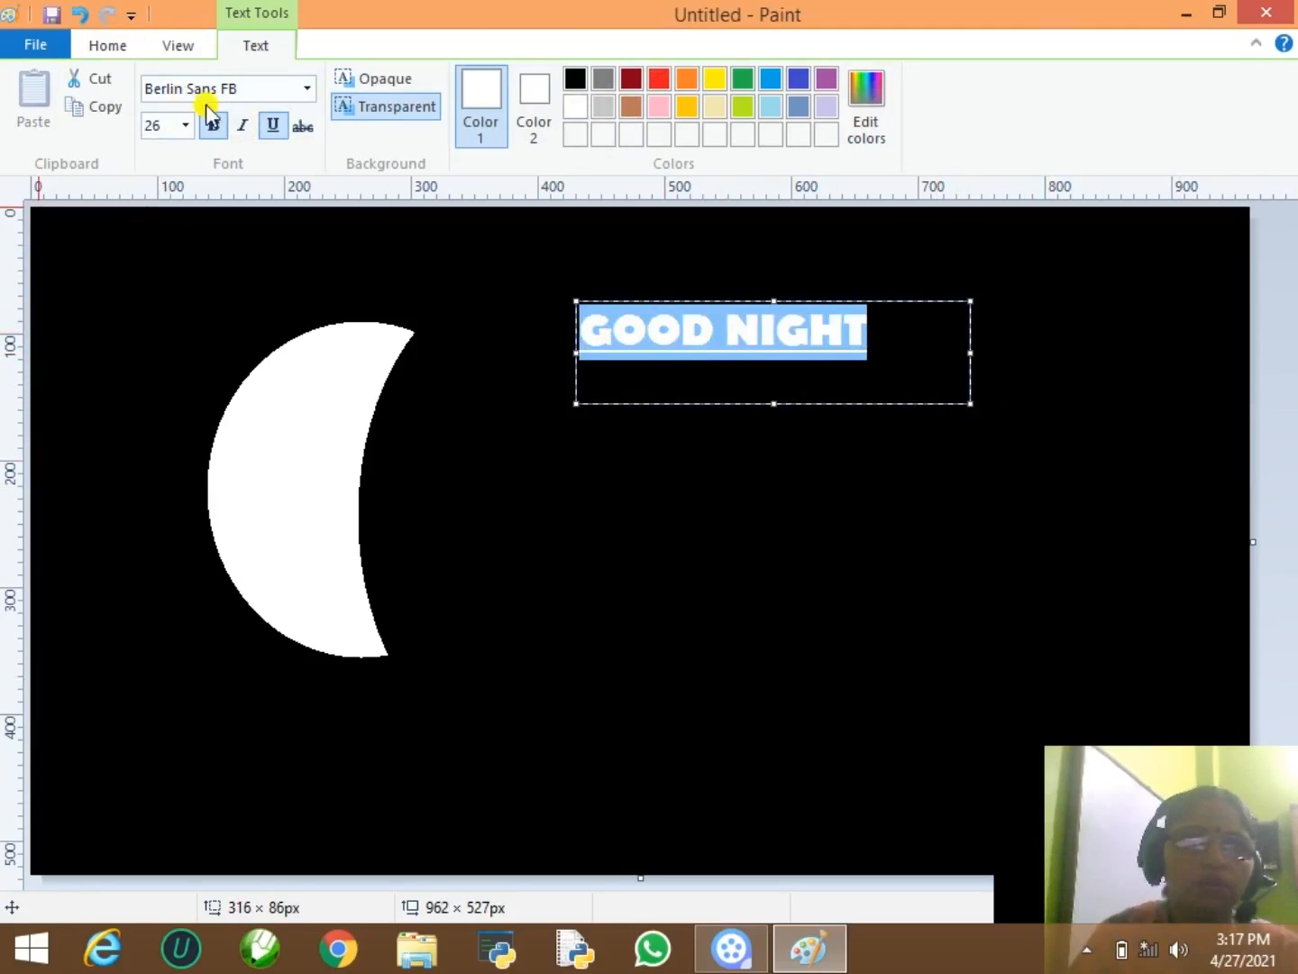
click(308, 89)
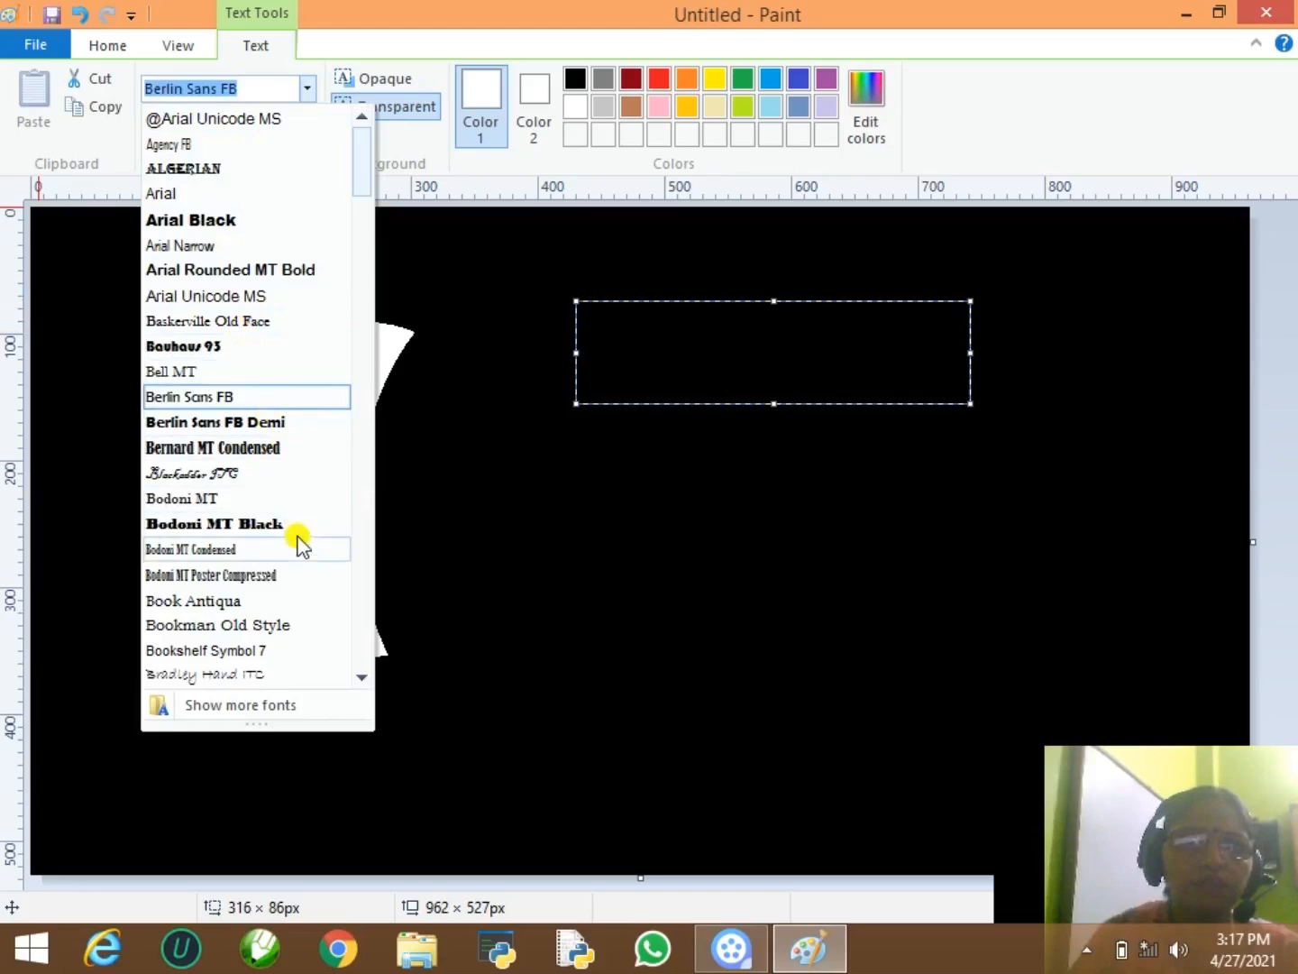
click(185, 371)
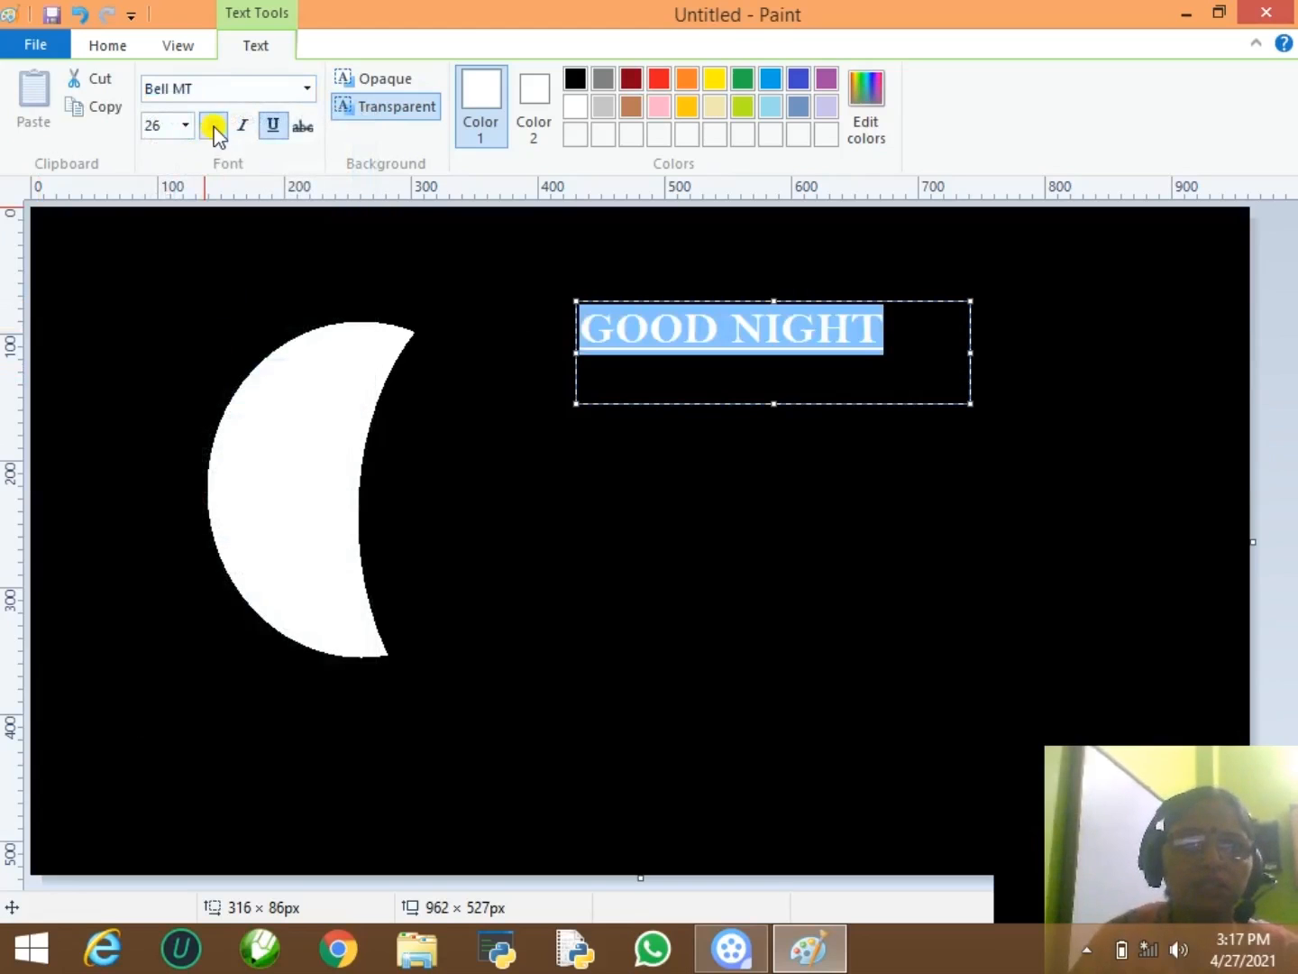
click(305, 101)
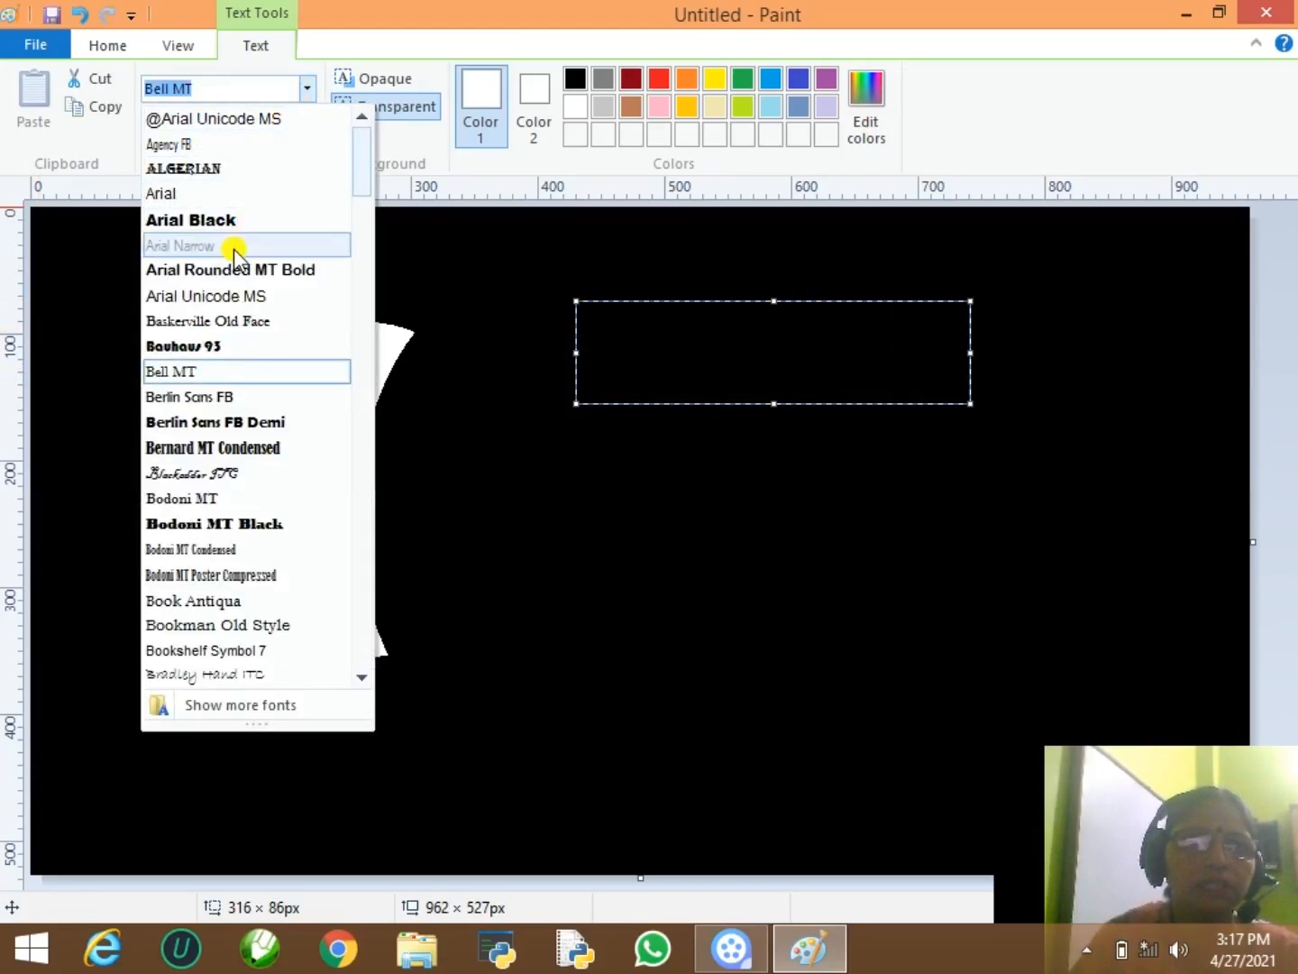
click(232, 246)
click(187, 132)
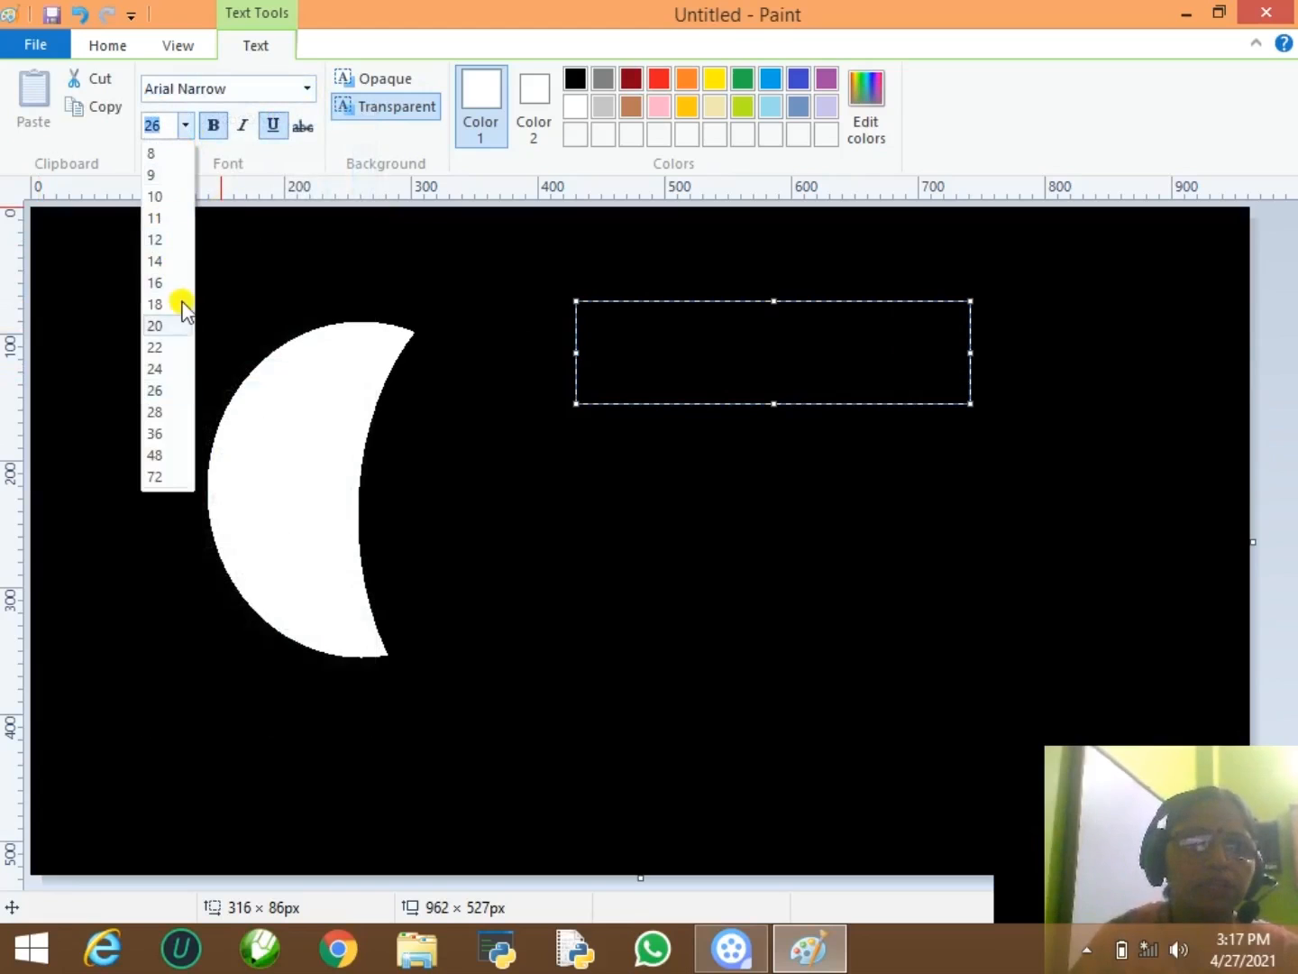
click(166, 402)
click(830, 552)
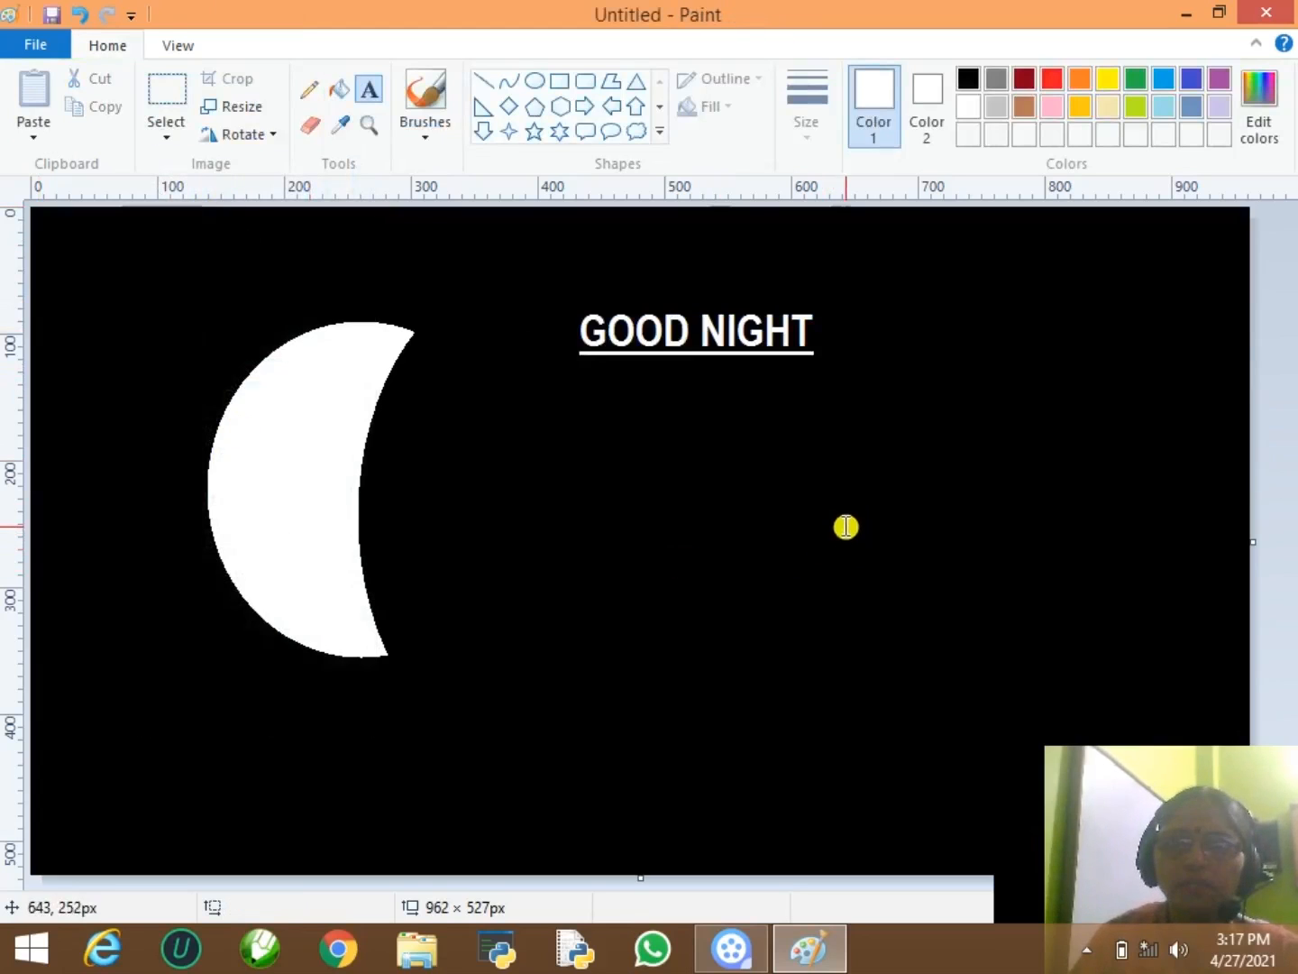
click(535, 132)
drag(472, 271, 492, 297)
click(582, 350)
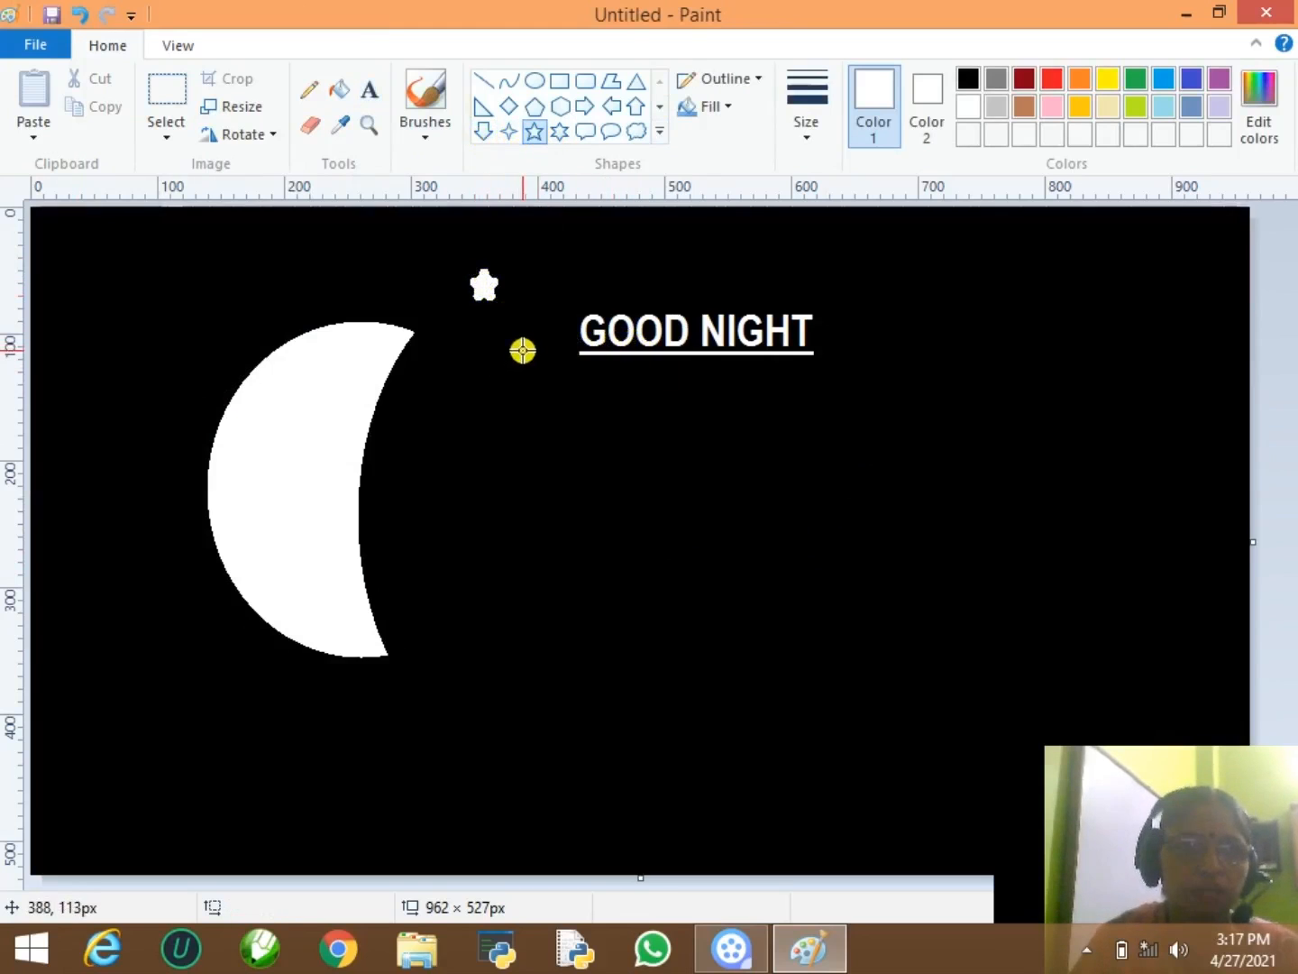
key(ctrl+z)
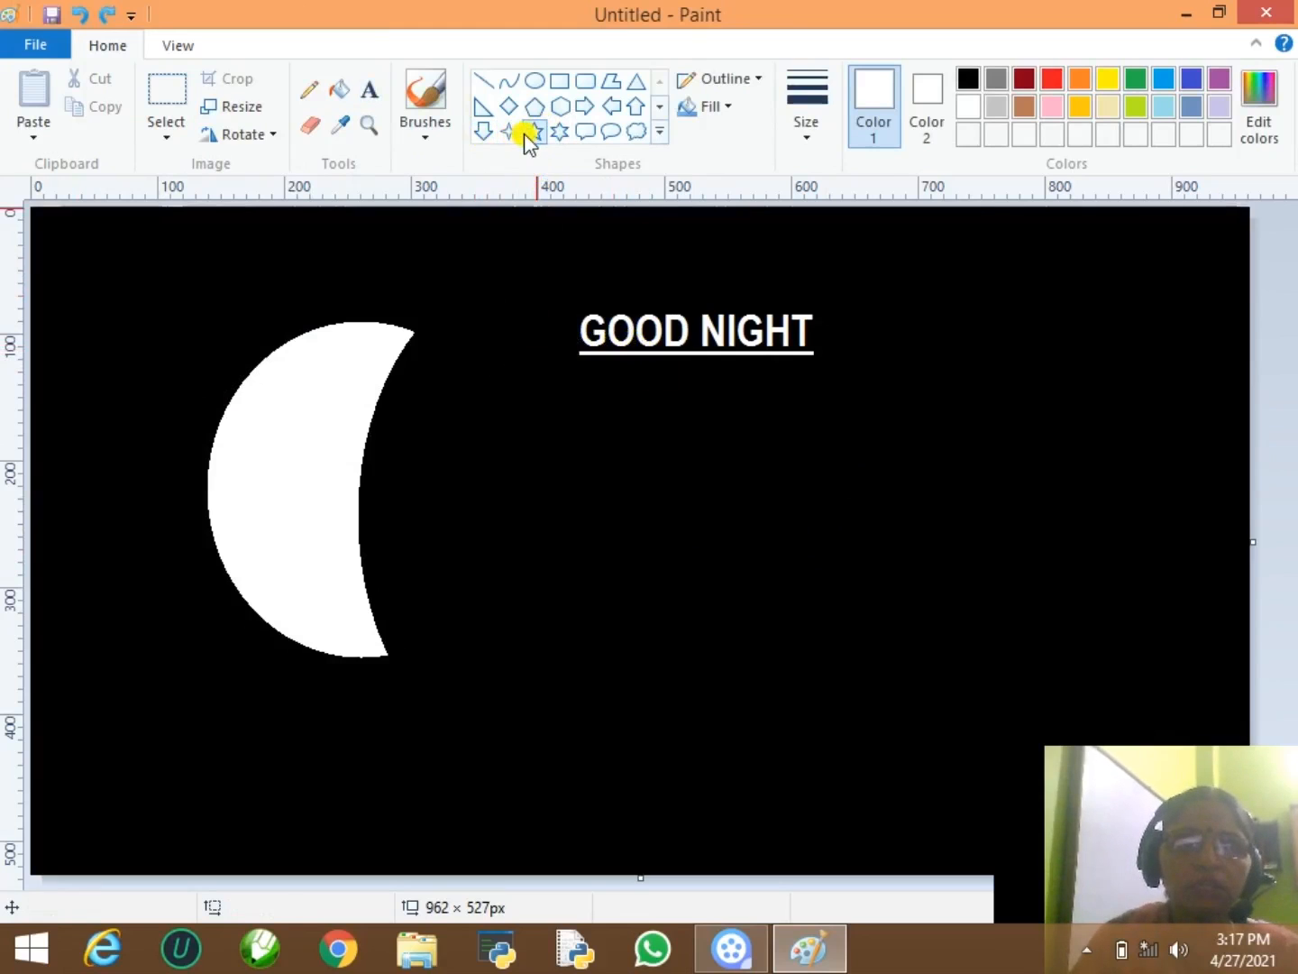
- Draw a white five-point star about 37 × 45 px between the moon's upper tip and the text
click(534, 133)
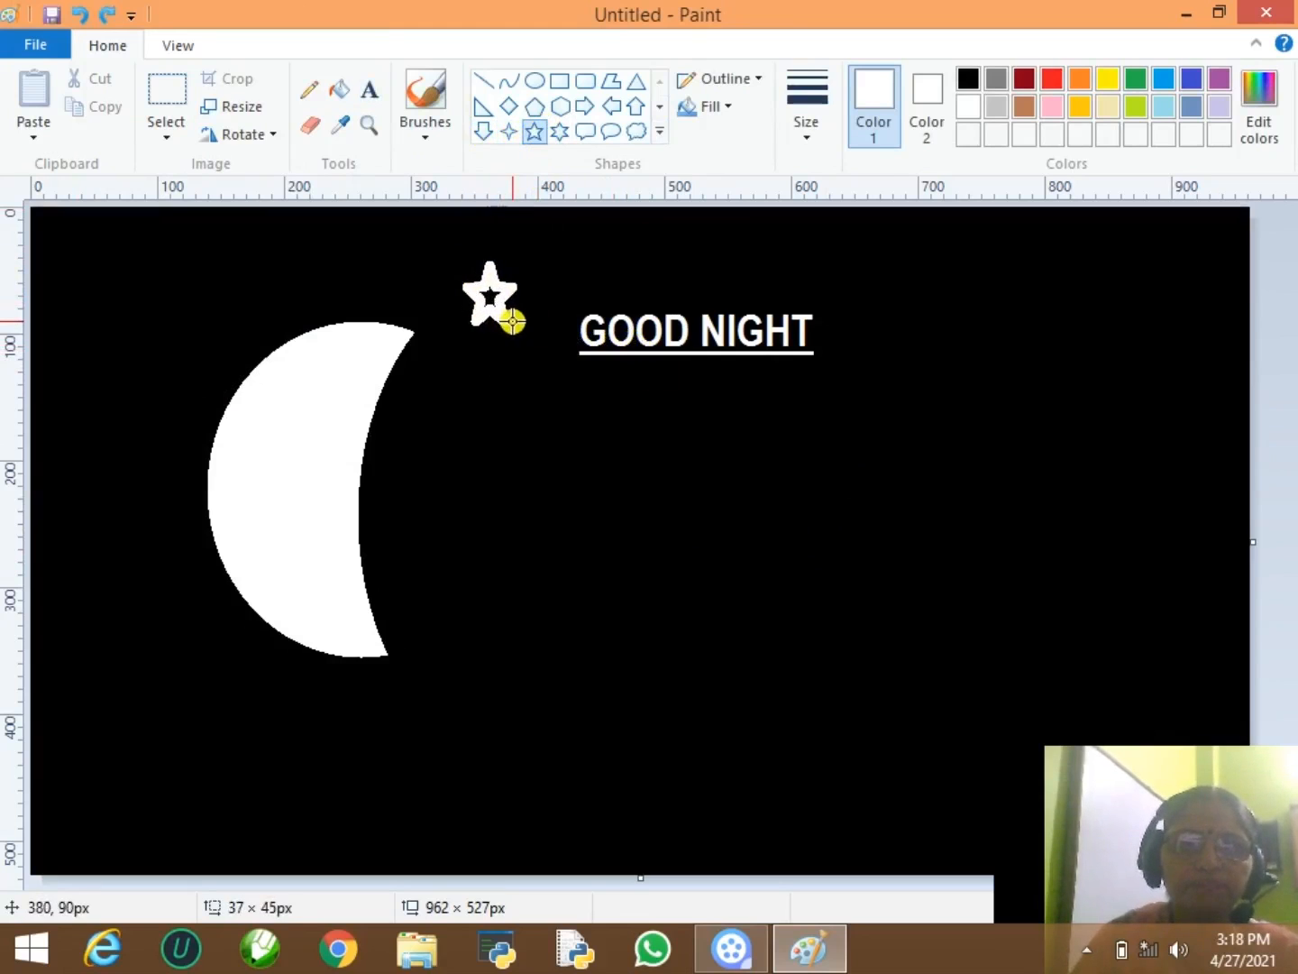
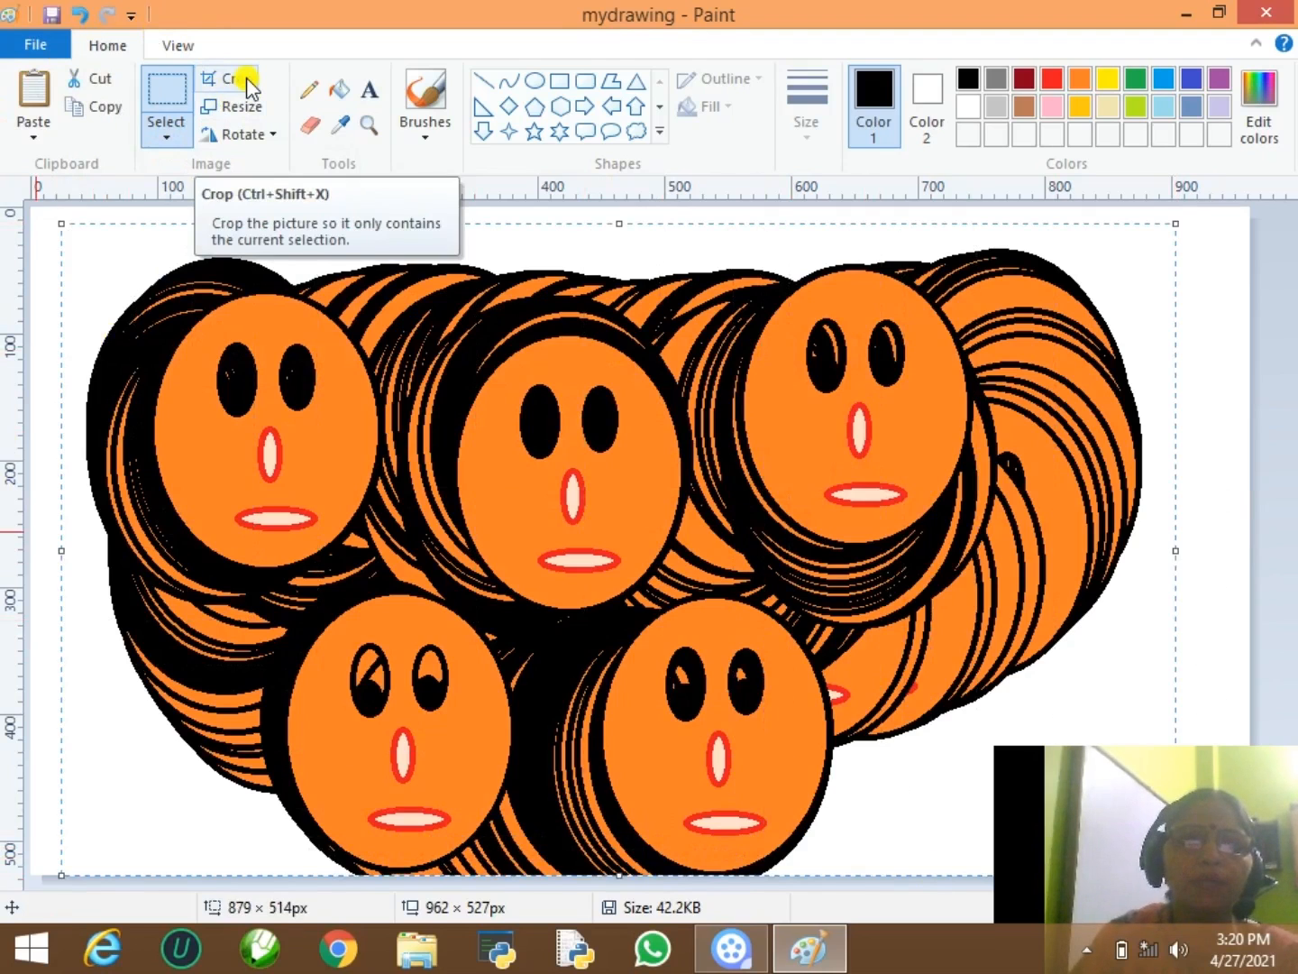
- Crop the faces picture to the selection and shrink the canvas to about 259 × 292 px around the upper-left face
click(248, 85)
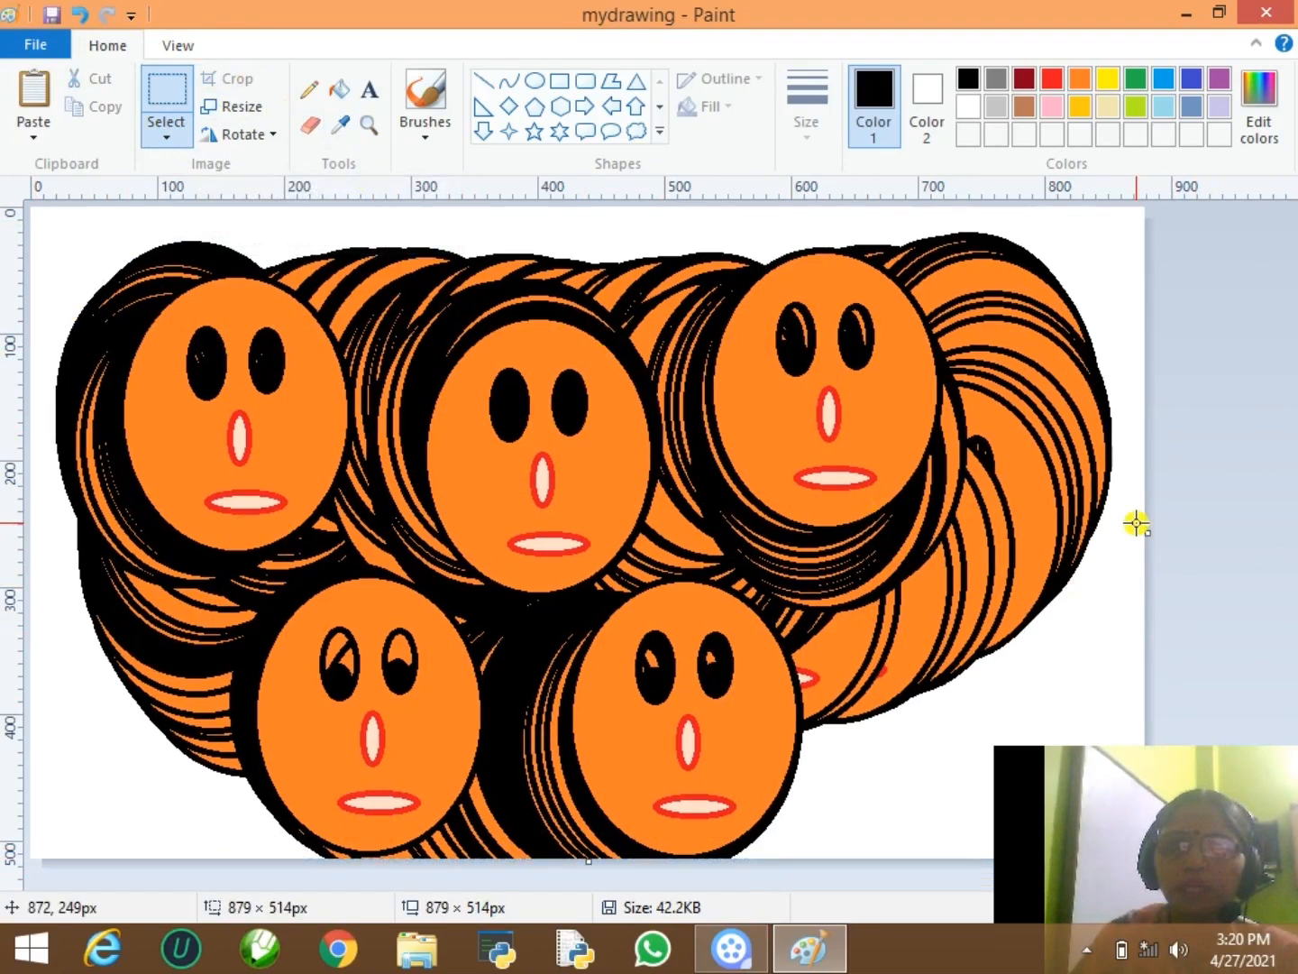
drag(1141, 529, 359, 540)
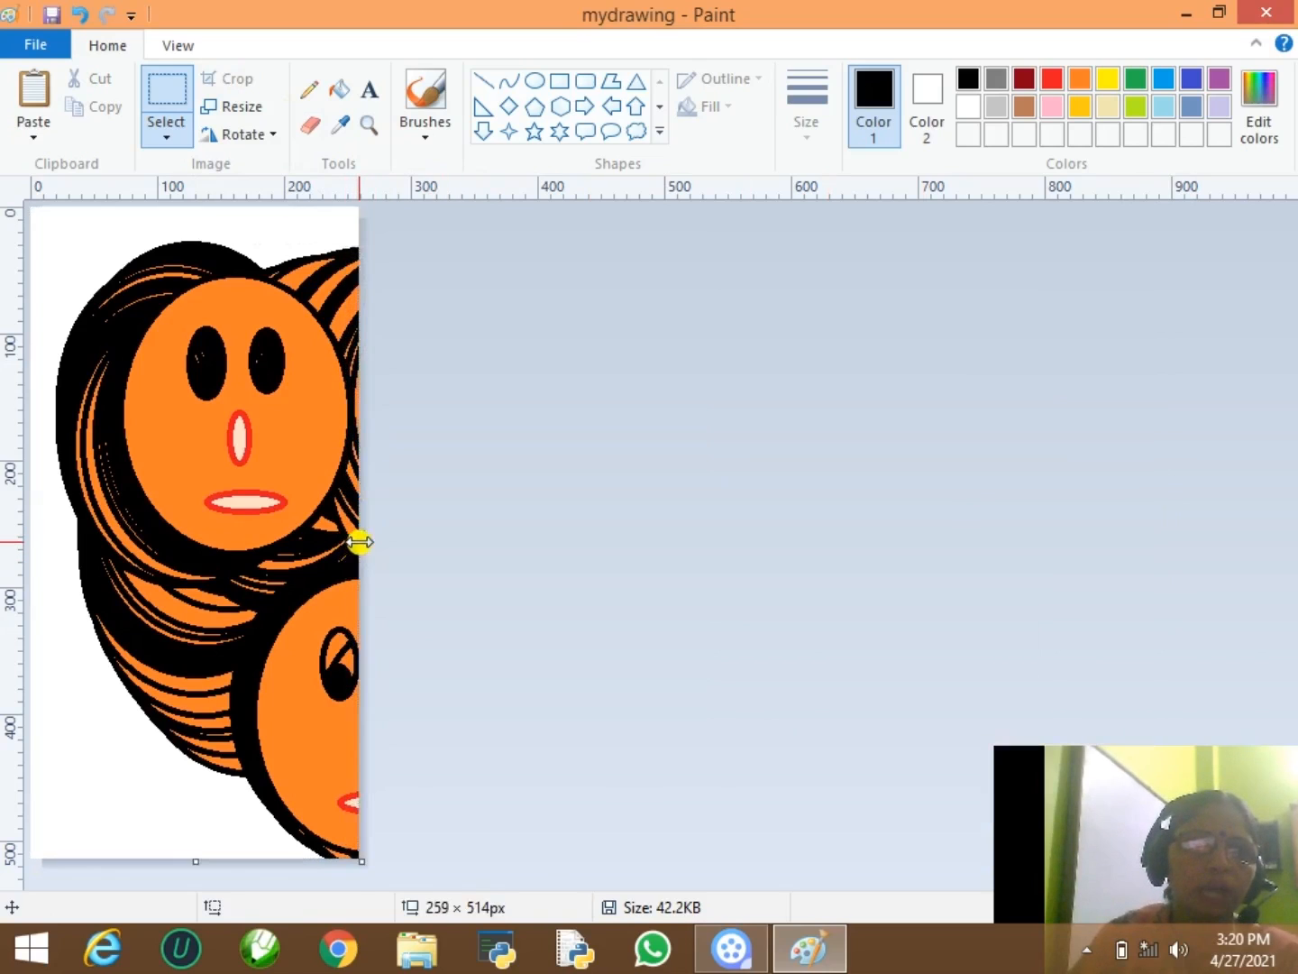
drag(197, 863, 219, 578)
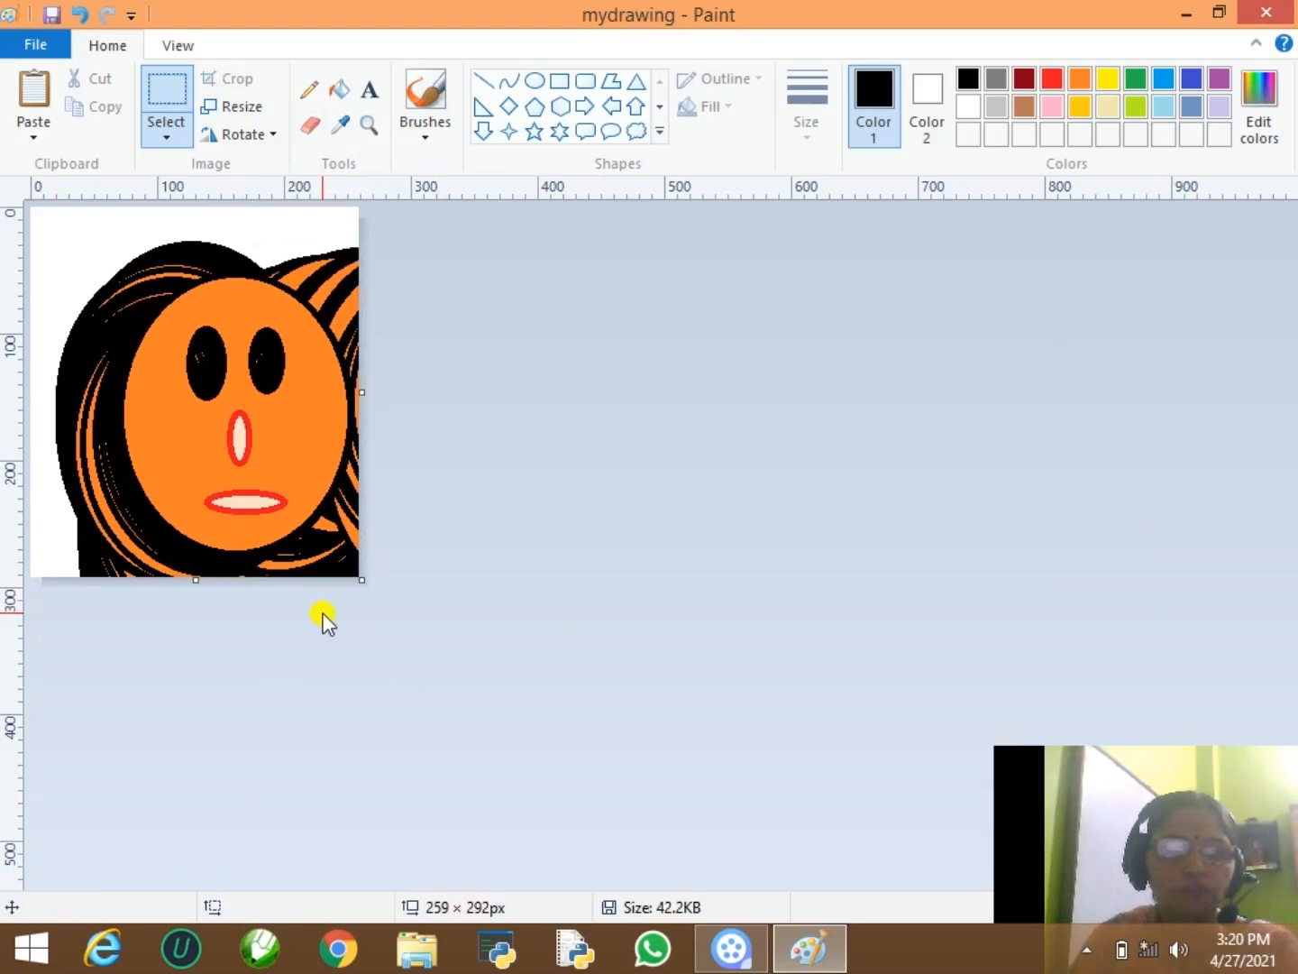
- Undo both canvas size reductions and the crop of the faces picture
key(ctrl+z)
key(ctrl+z)
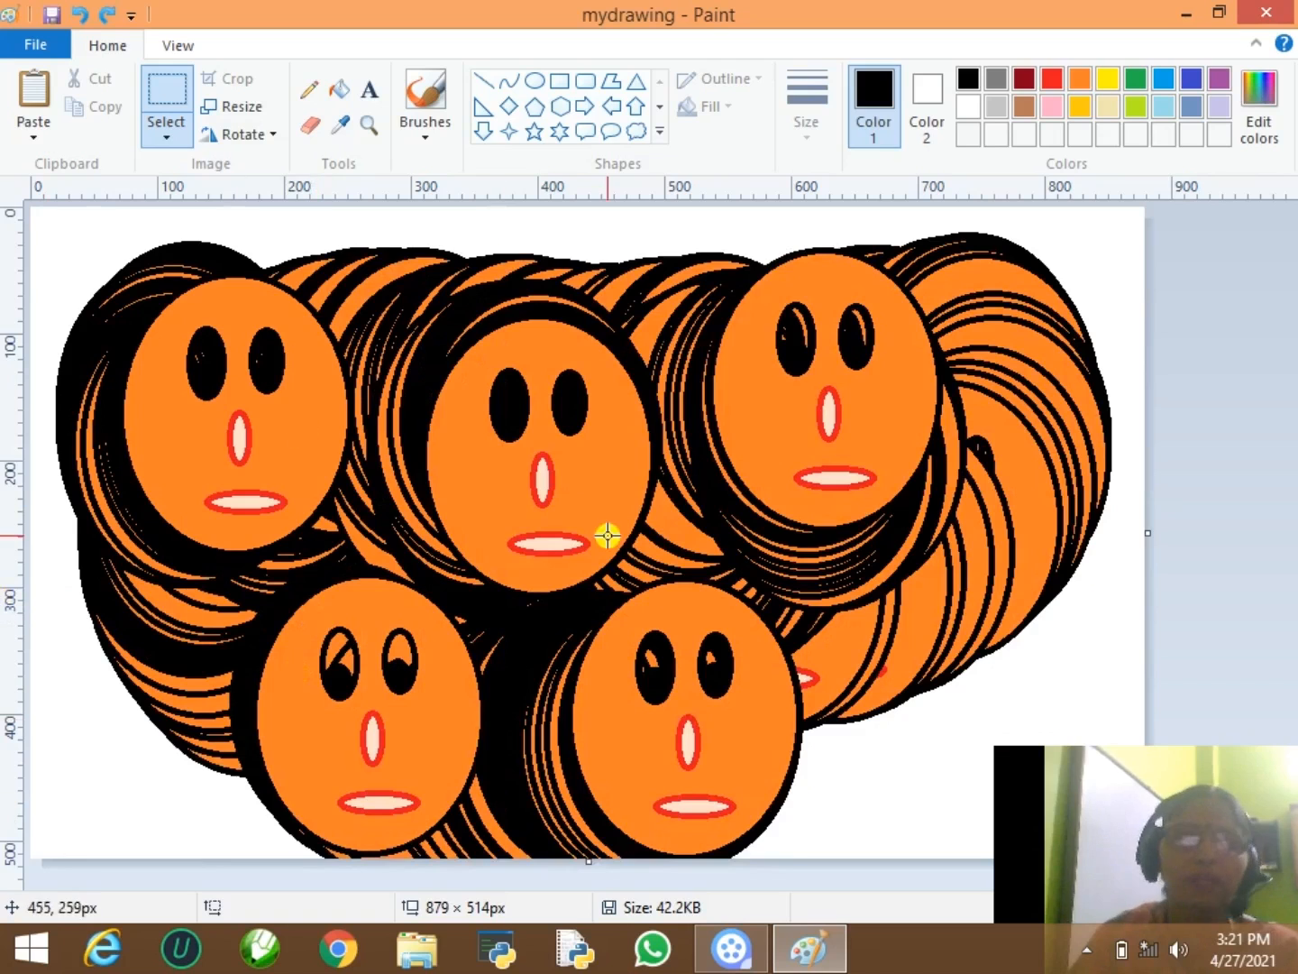
key(ctrl+z)
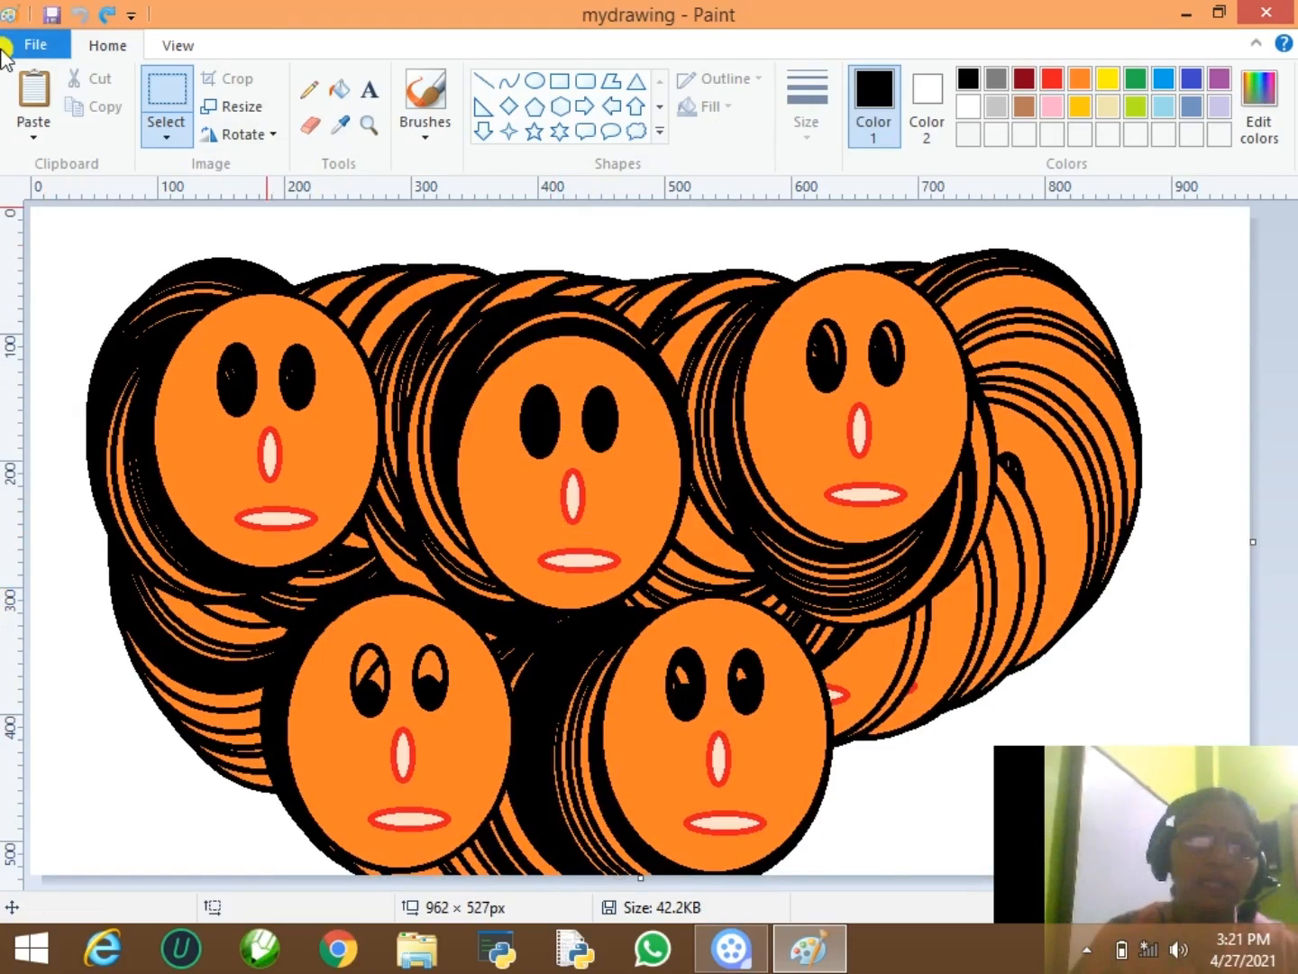
- Start a new picture without saving mydrawing and enlarge its canvas to about 983 × 573 px
click(33, 44)
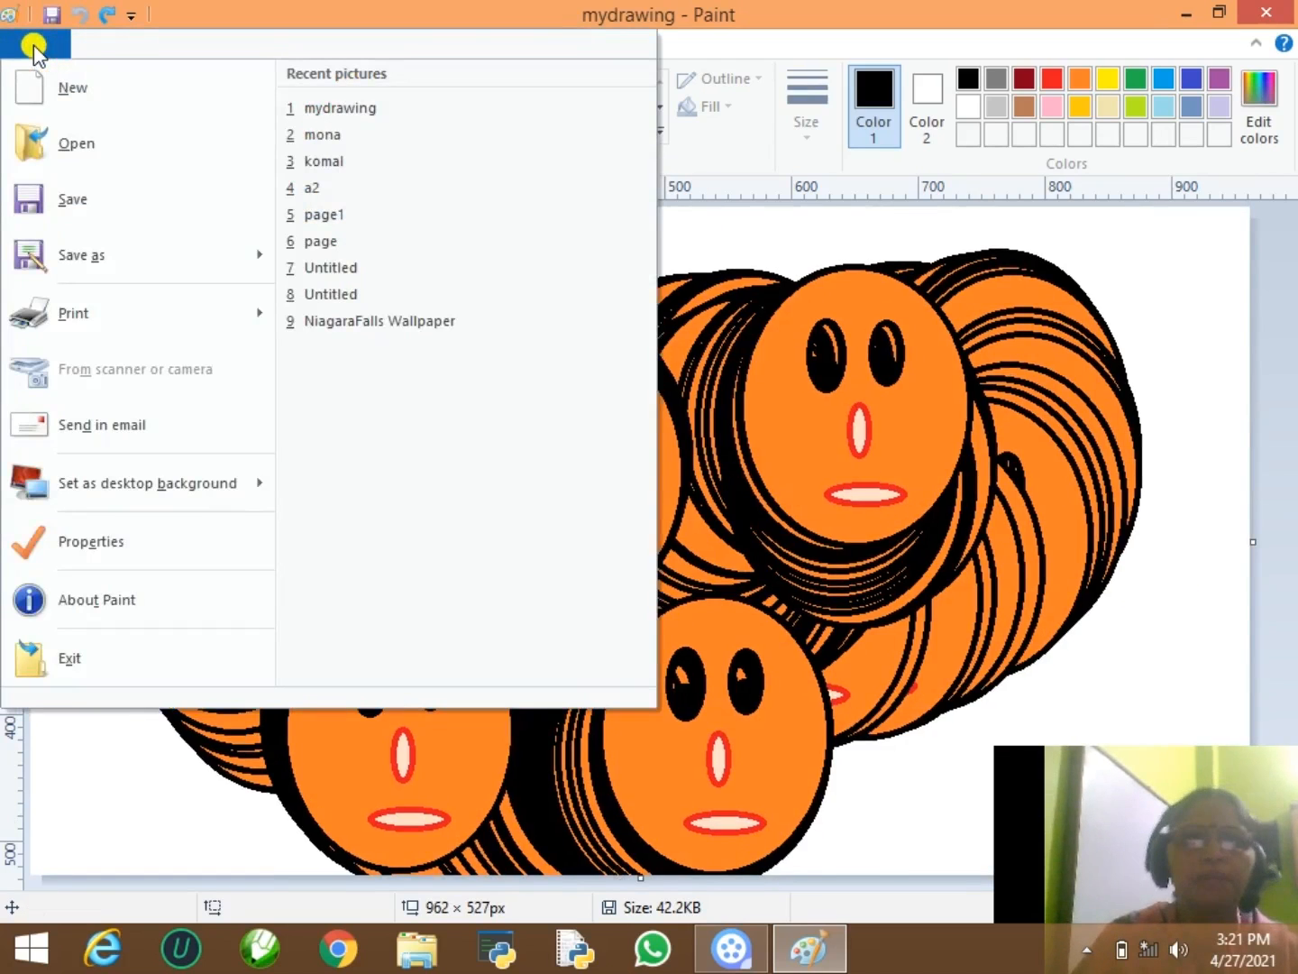
click(79, 91)
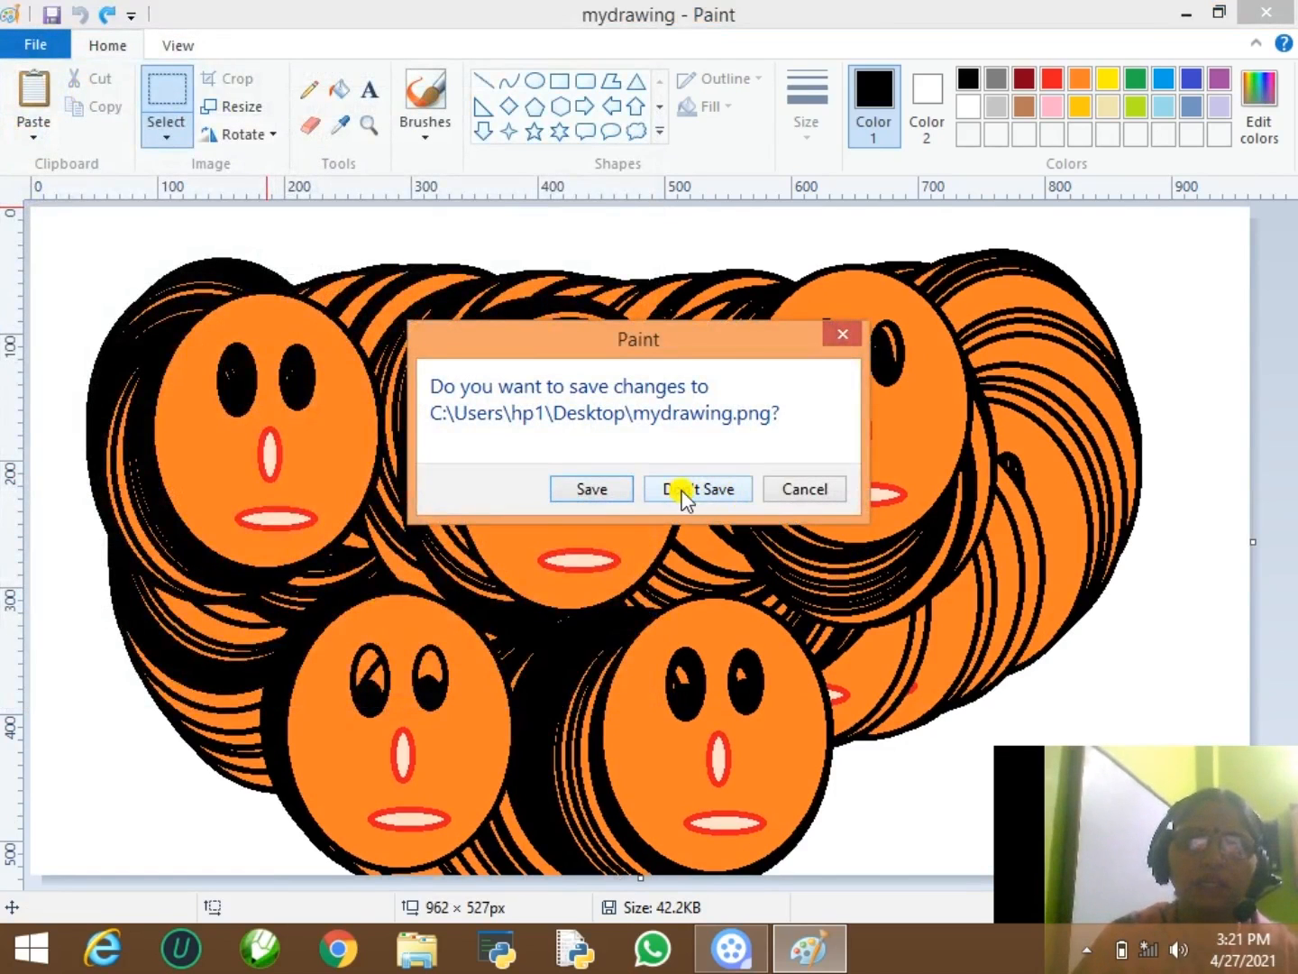
click(688, 489)
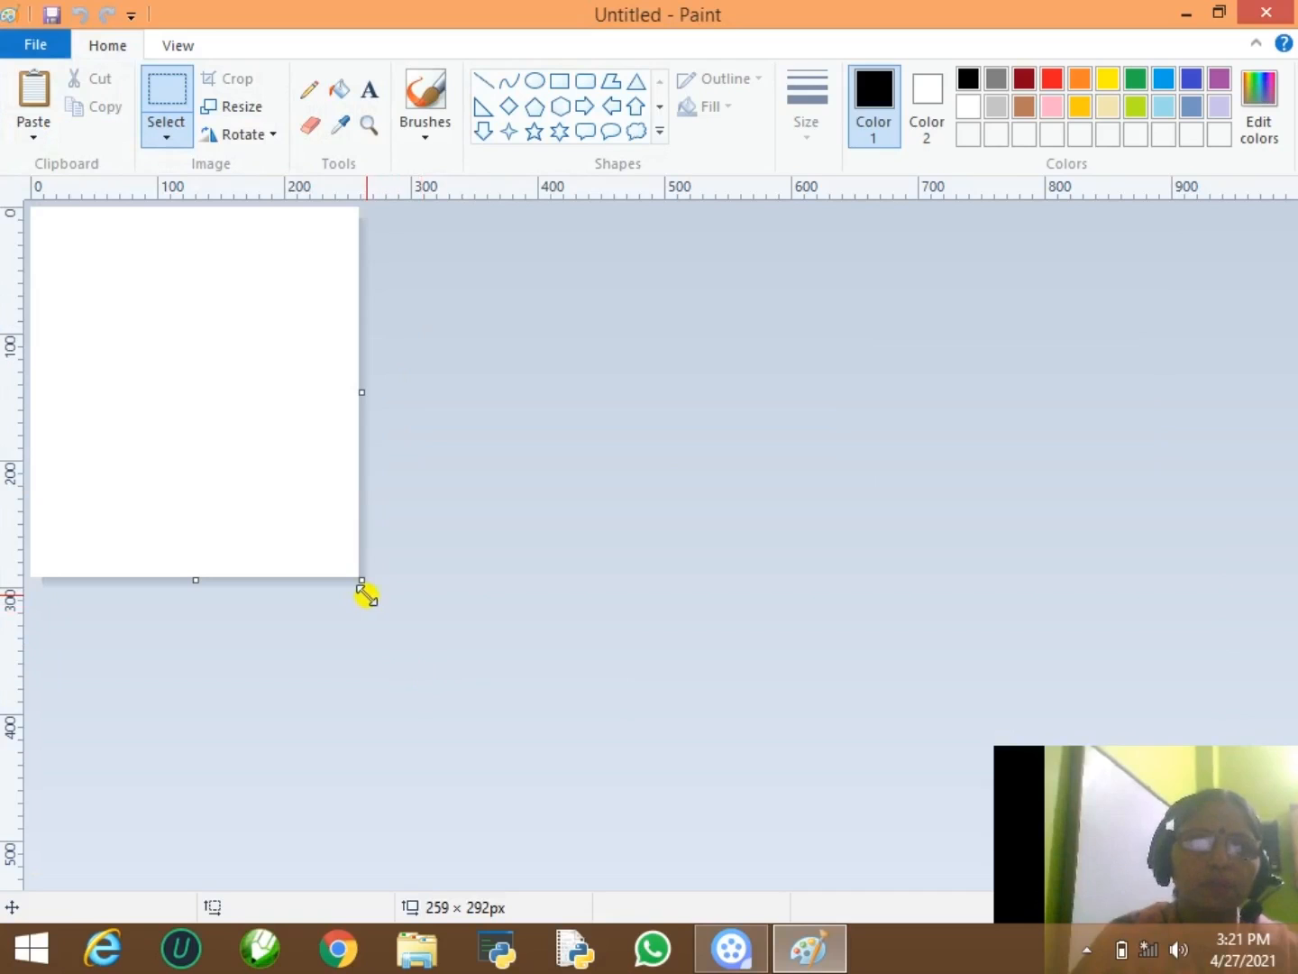
drag(362, 582, 1271, 936)
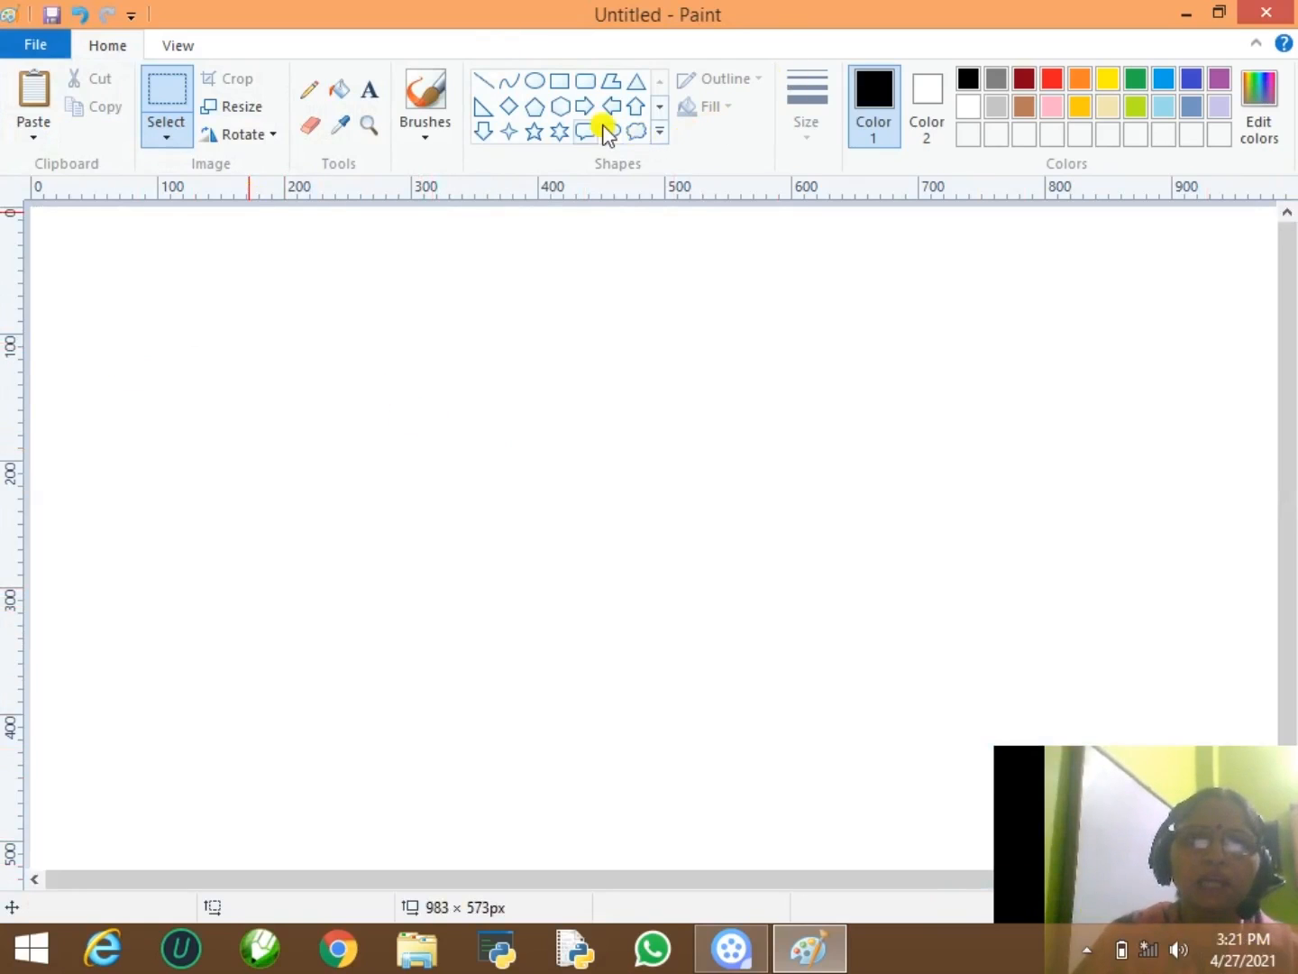
- Draw a rectangle about 291 × 413 px on the blank canvas and give it a solid color outline
click(559, 81)
drag(170, 279, 540, 798)
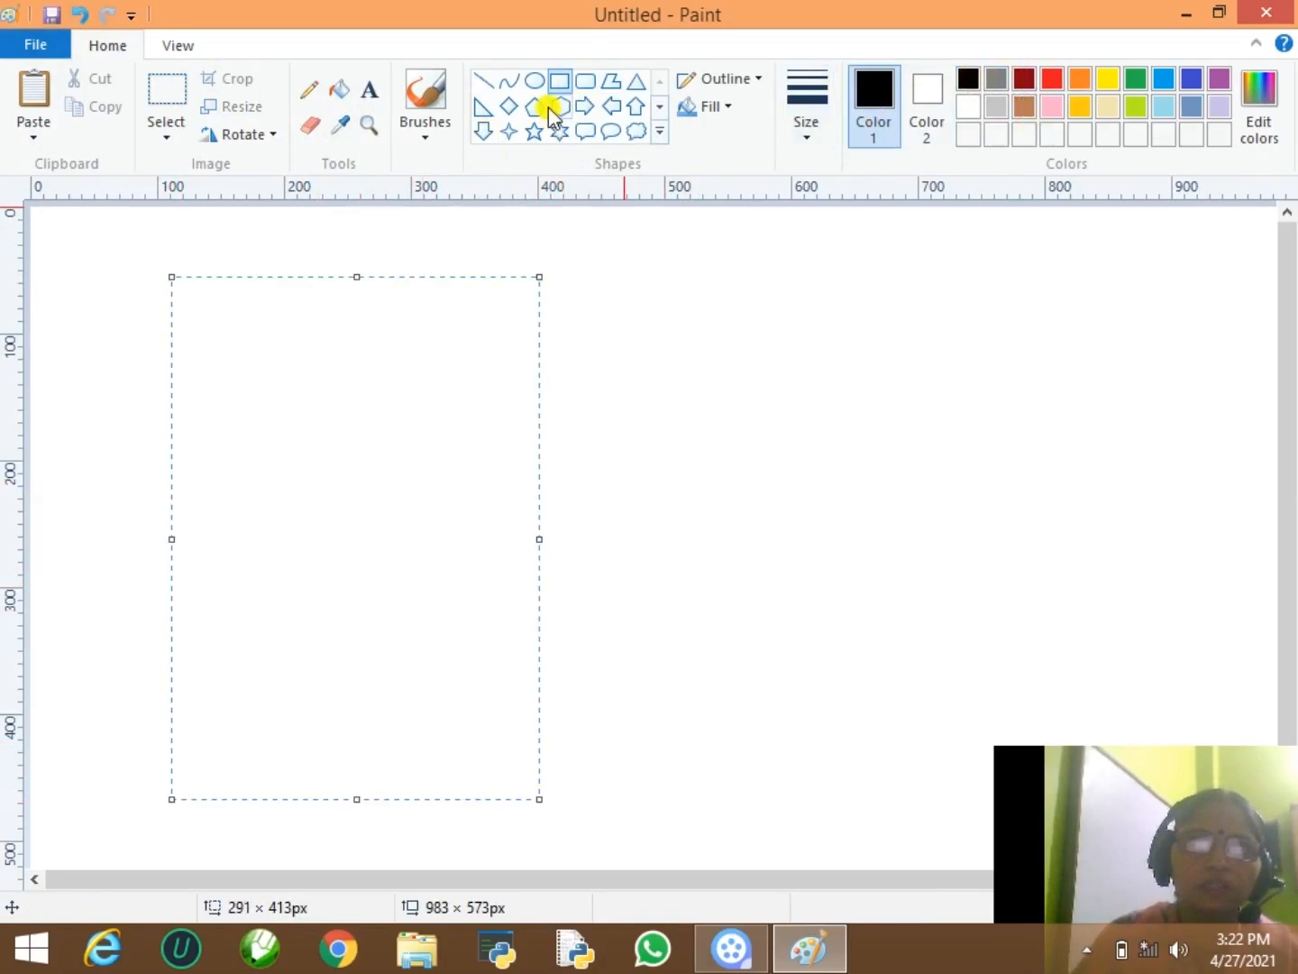
click(755, 79)
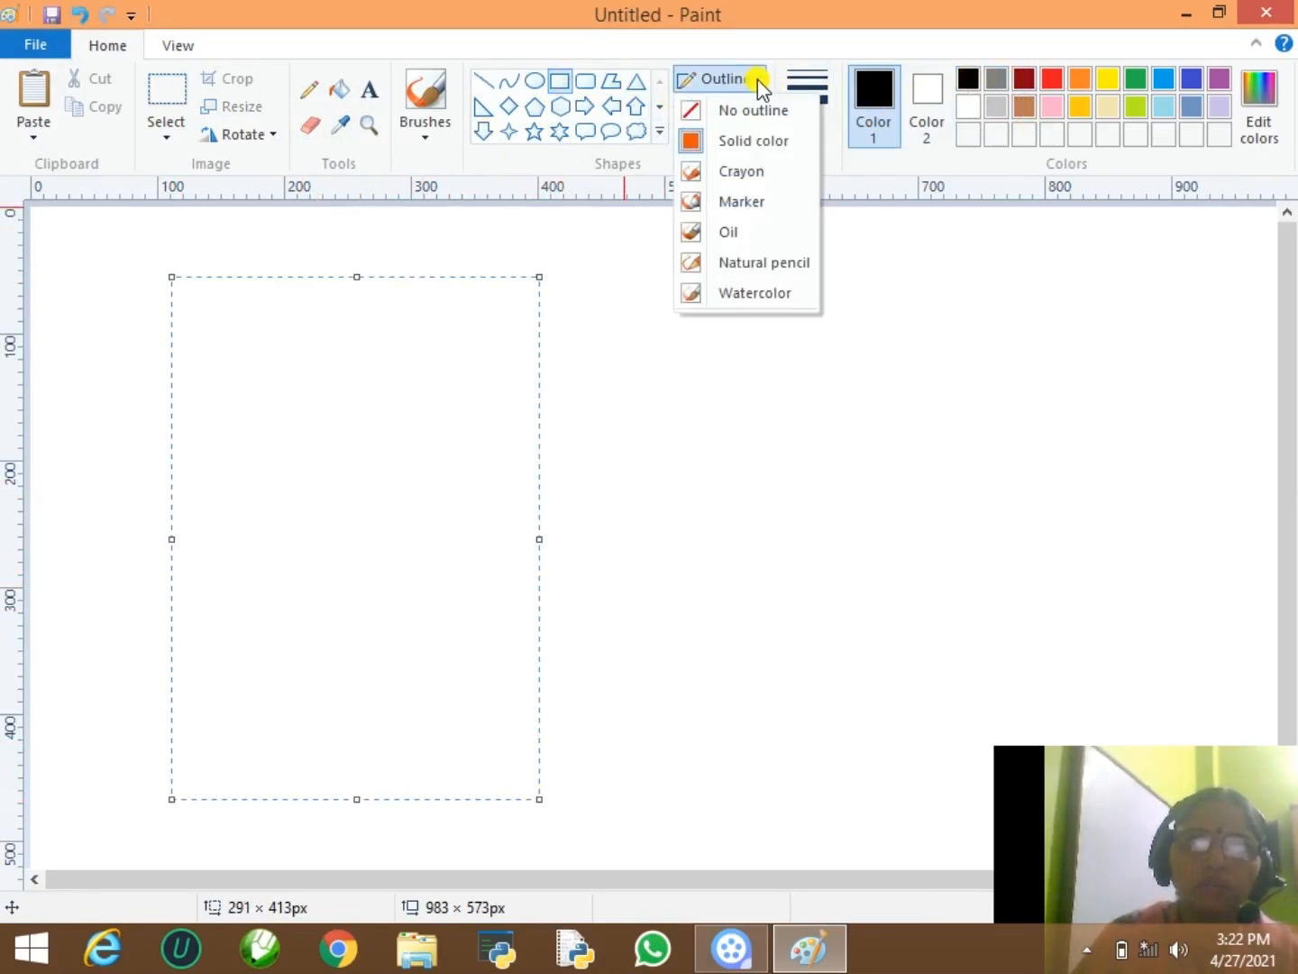
click(742, 142)
click(662, 385)
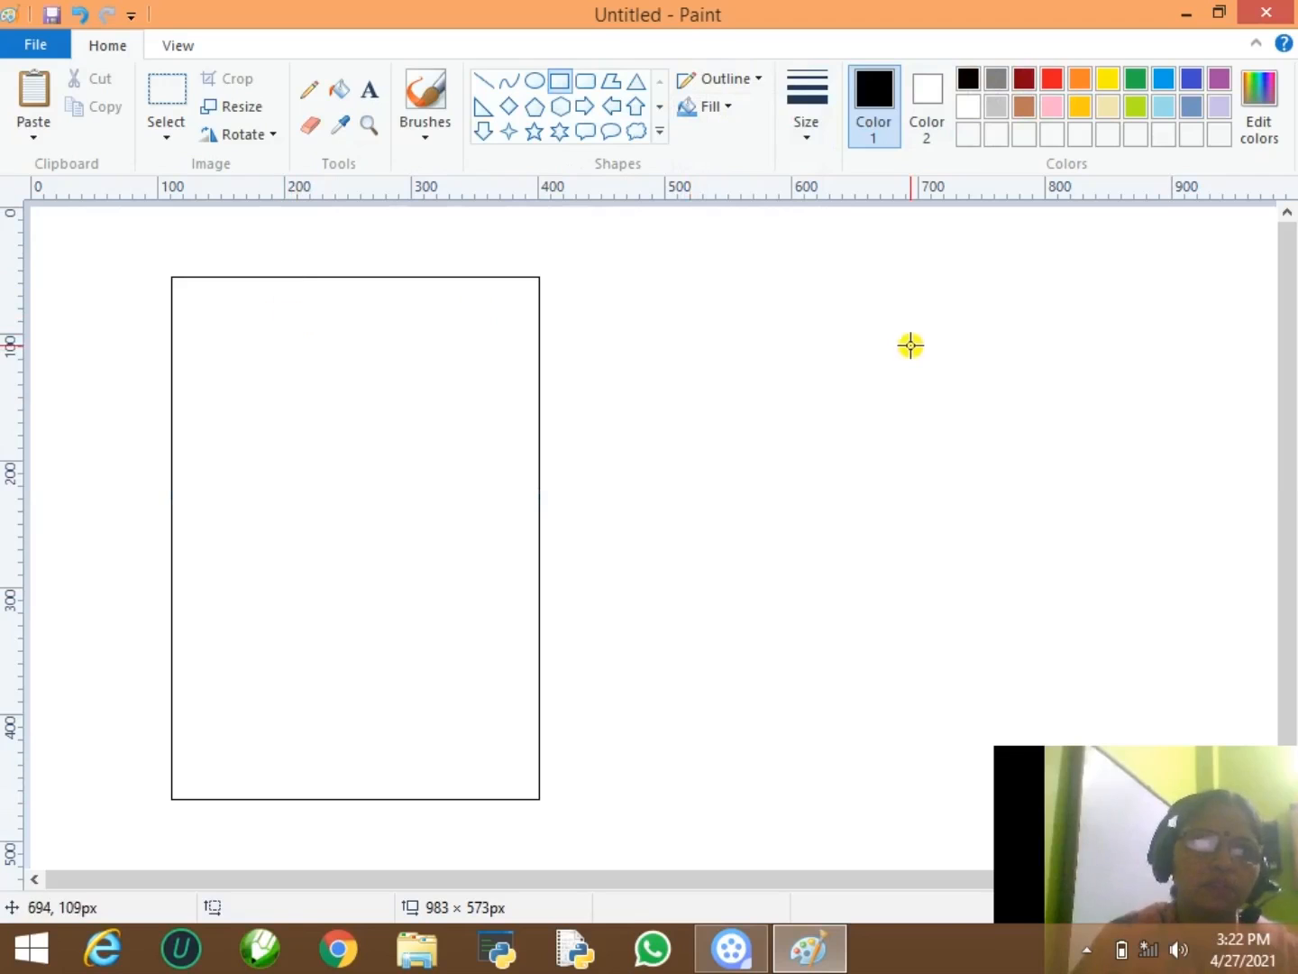
- Draw an inner rectangle about 255 × 373 px inside the existing one and fill the border between them with orange
mouse_move(192, 304)
mouse_down()
mouse_move(433, 673)
mouse_move(516, 775)
mouse_up()
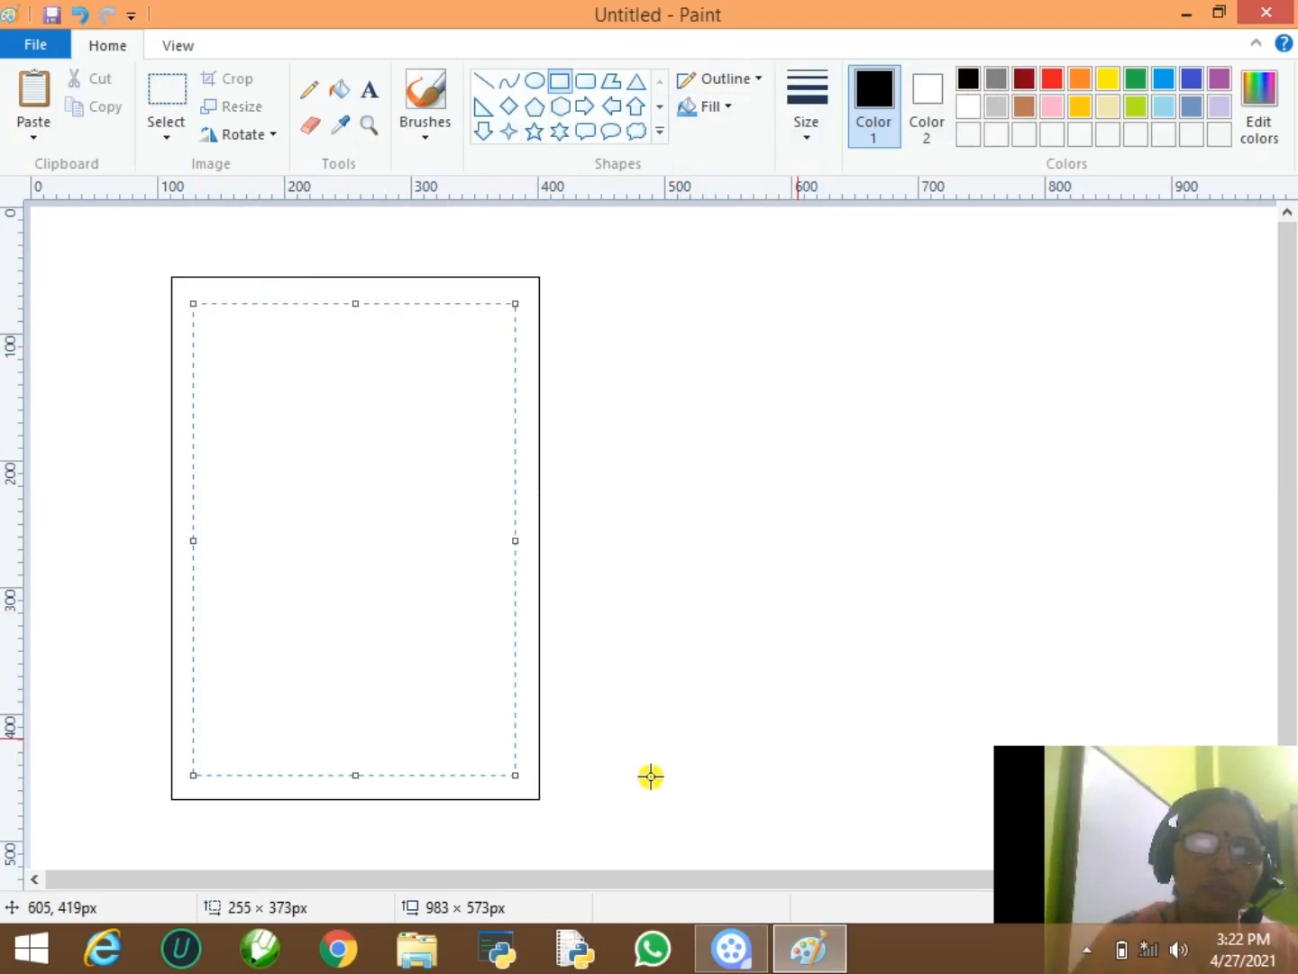
click(1045, 495)
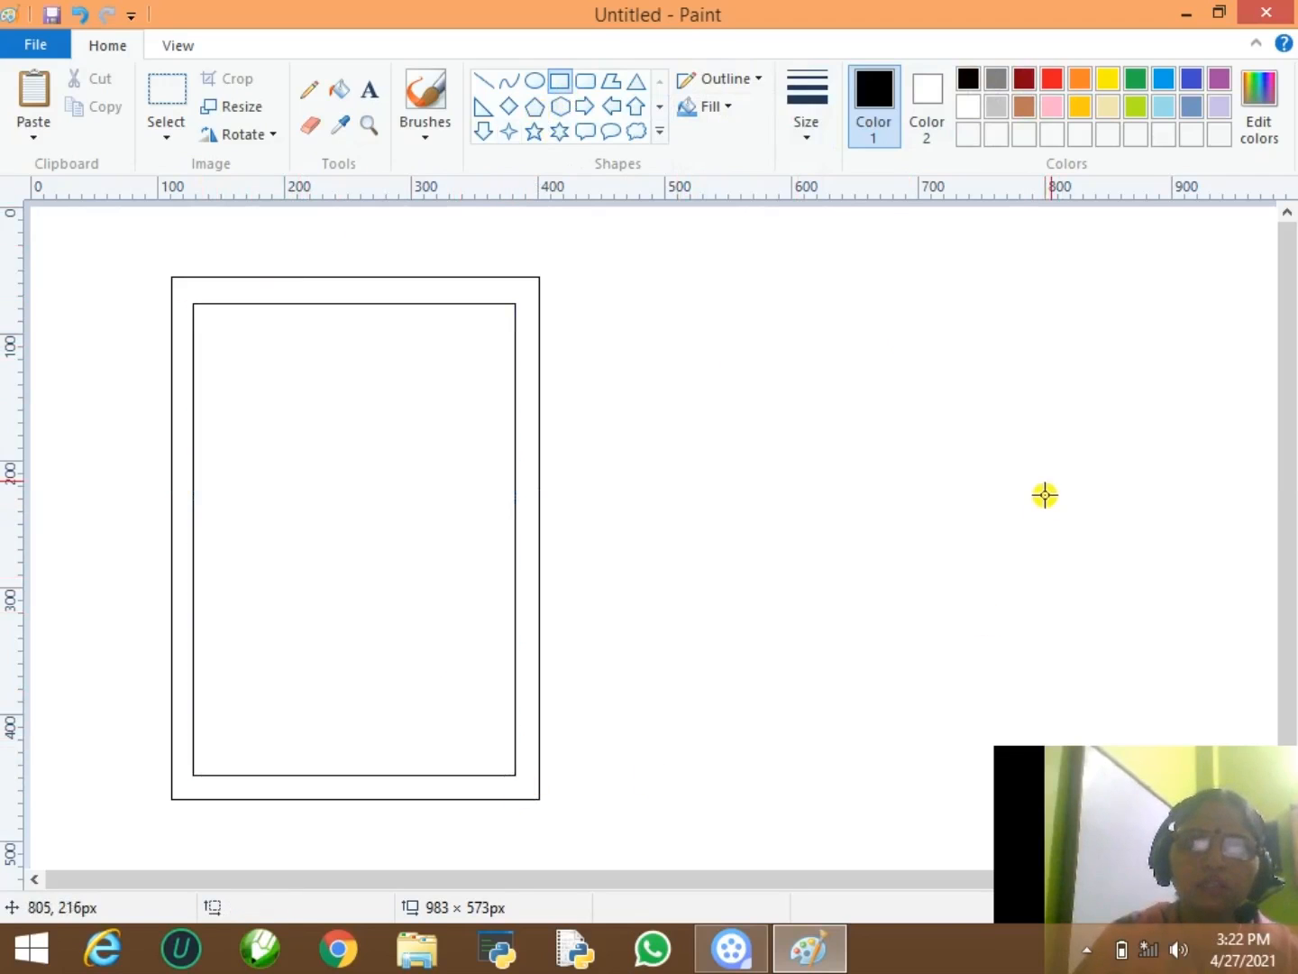
click(1081, 77)
click(340, 92)
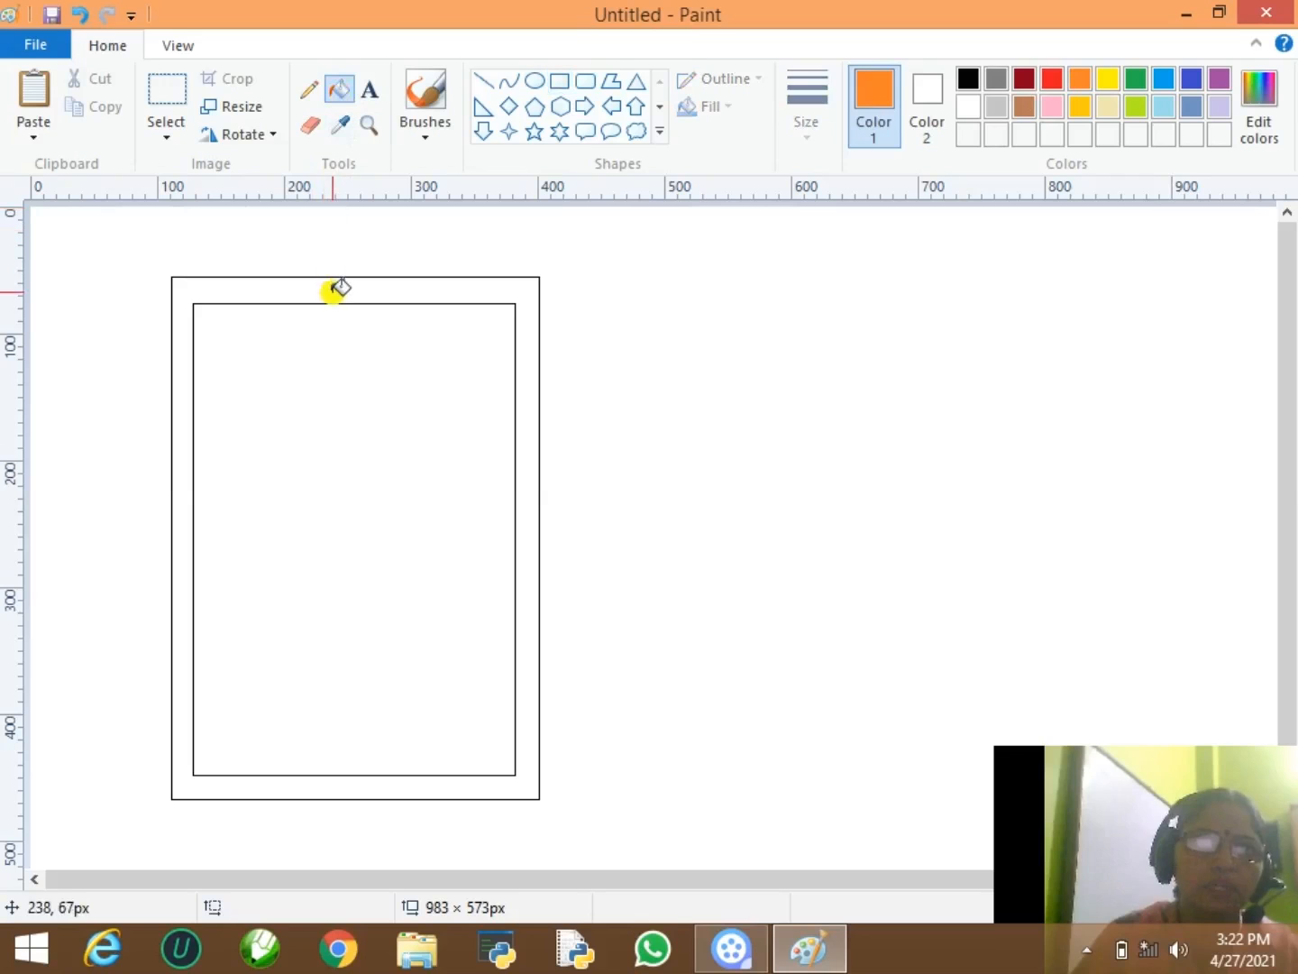
click(335, 291)
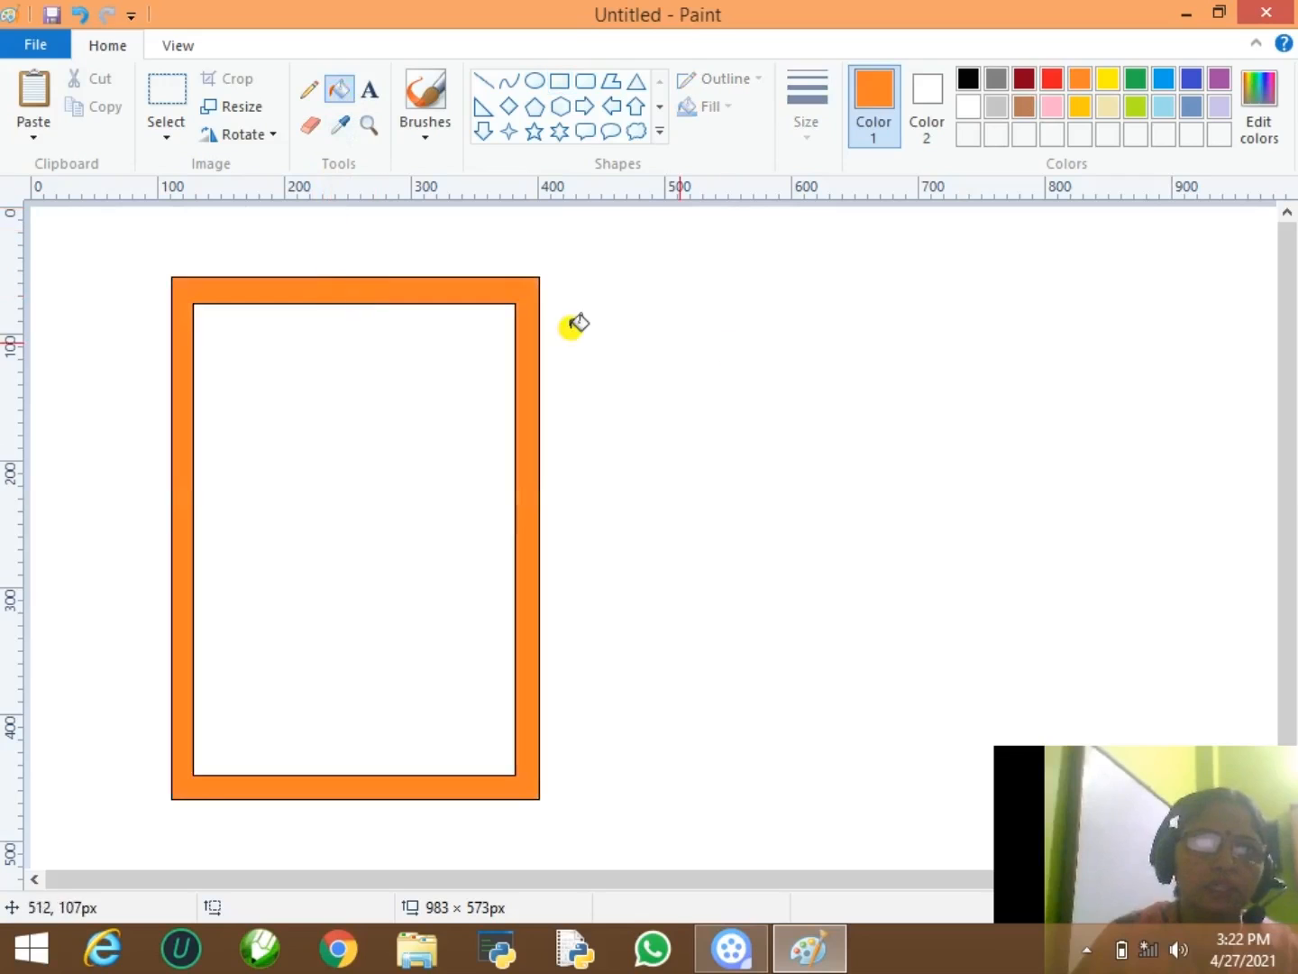
- Paste the art13 picture into the drawing from the Art folder in Pictures > Wallpapers
click(35, 136)
click(60, 192)
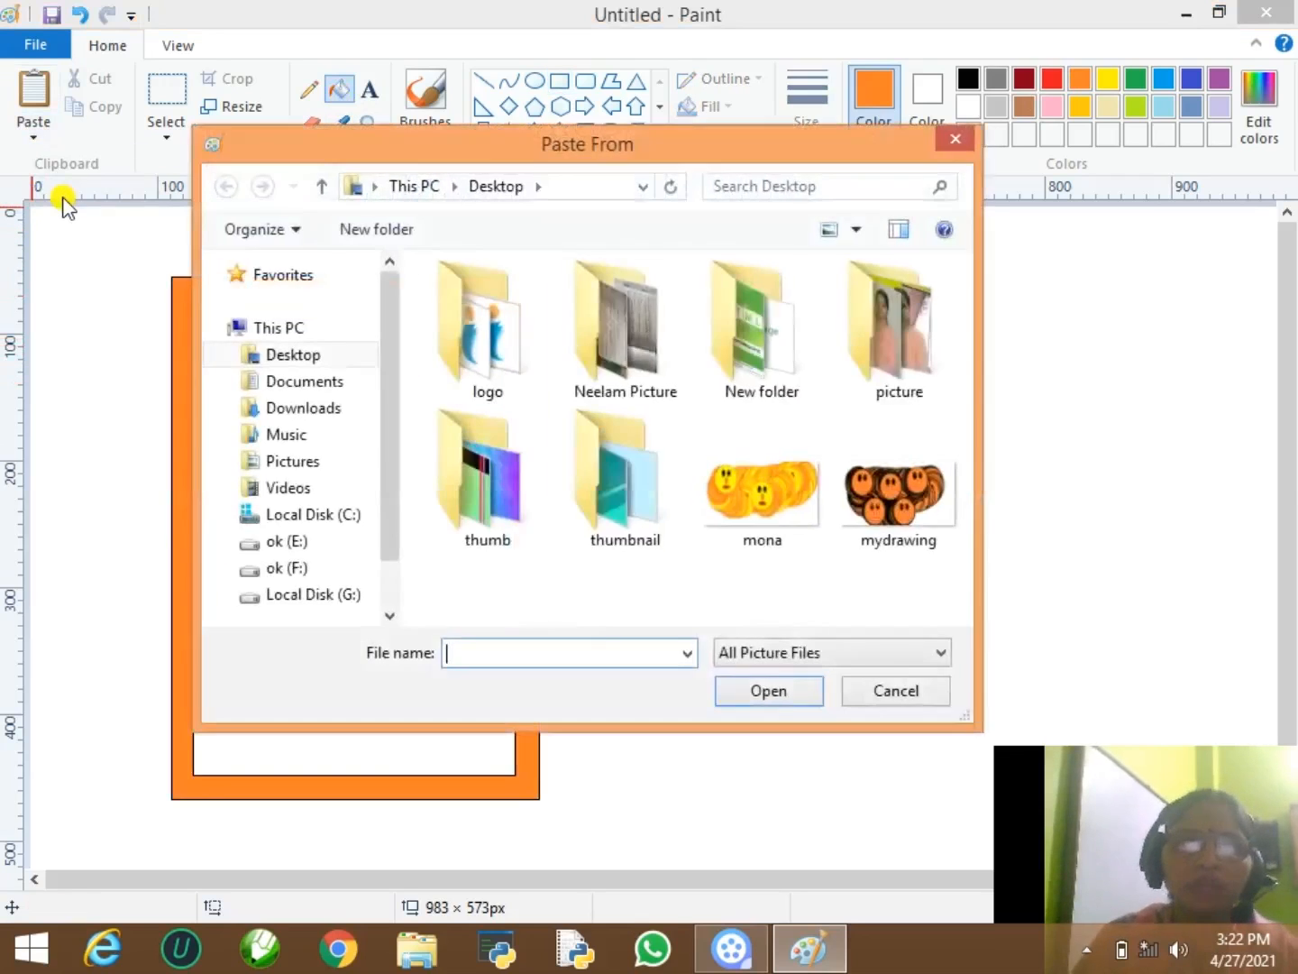
click(305, 465)
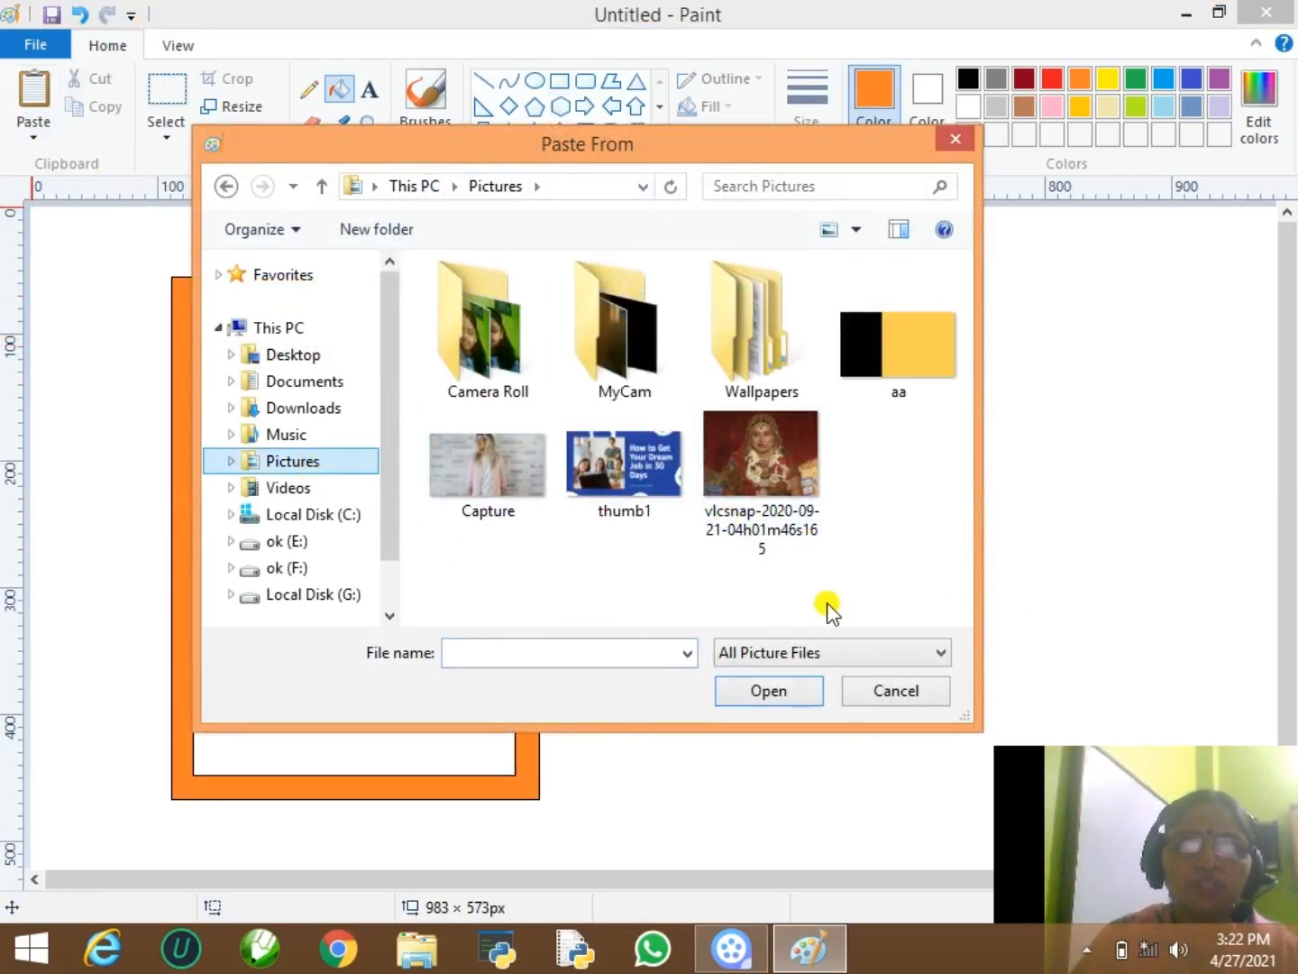
double_click(760, 341)
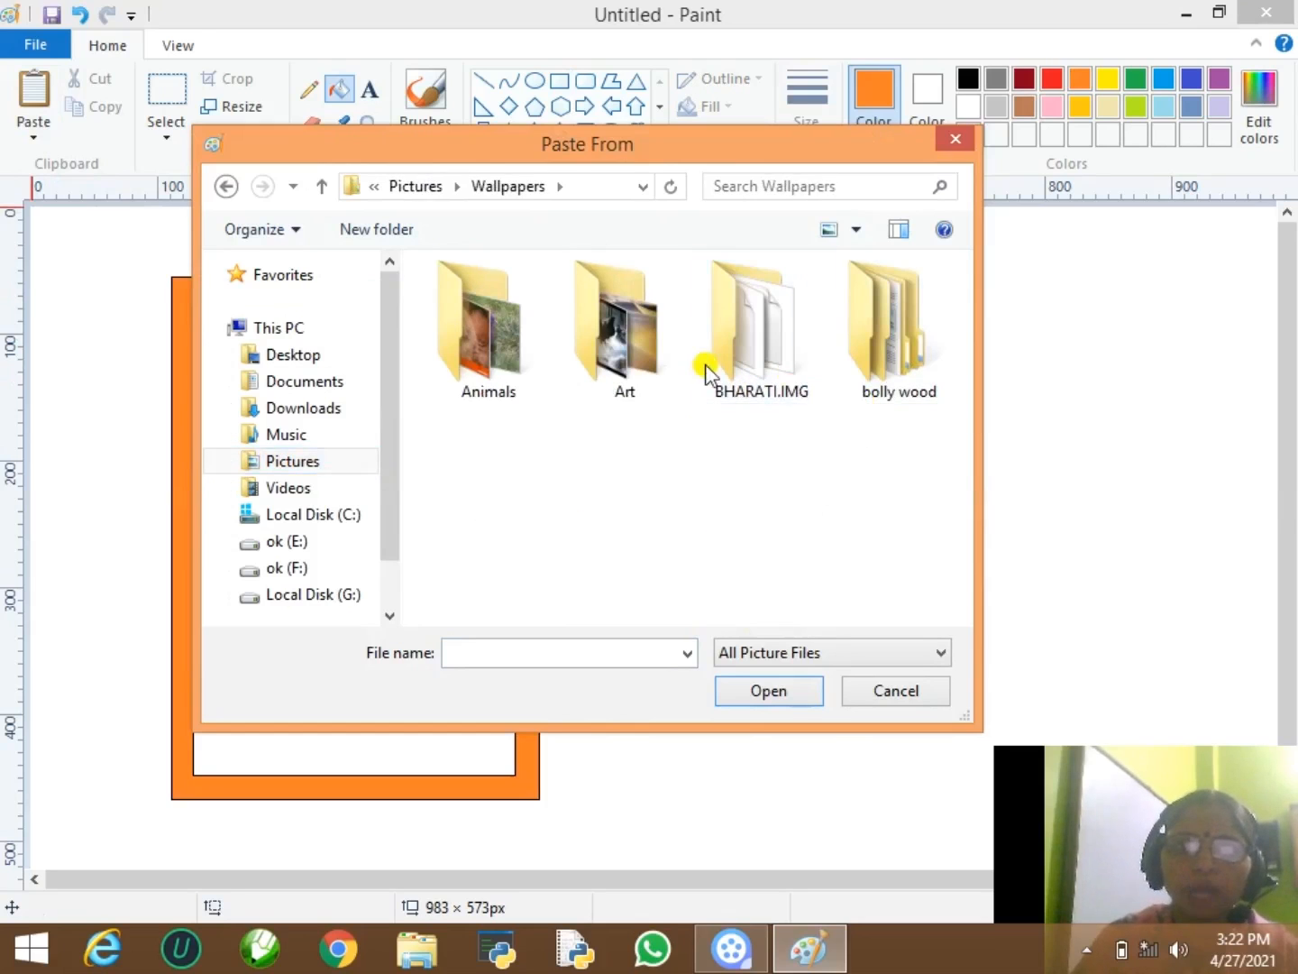
double_click(617, 329)
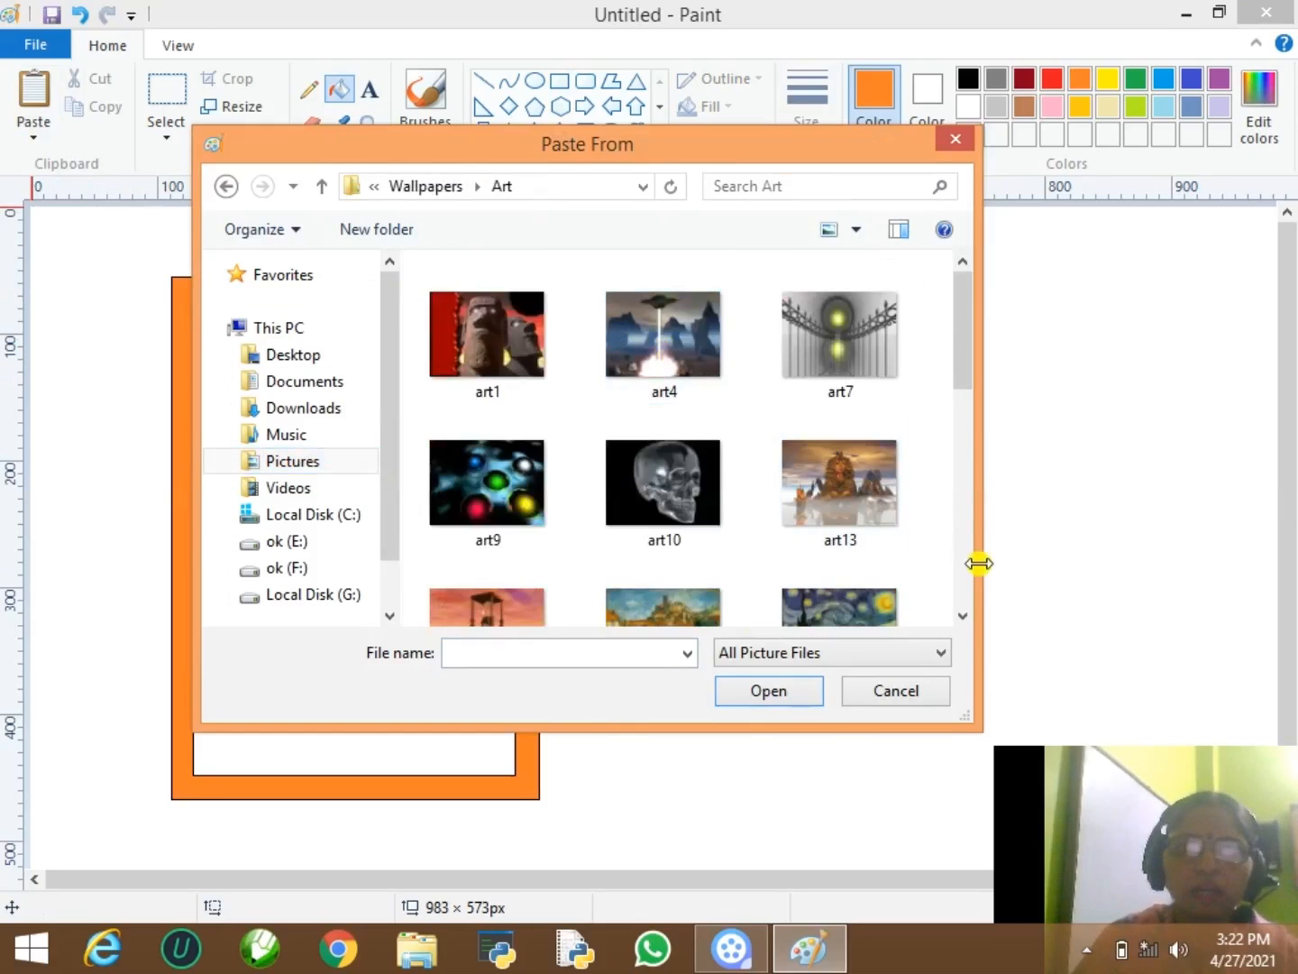
scroll(964, 619, down, 3)
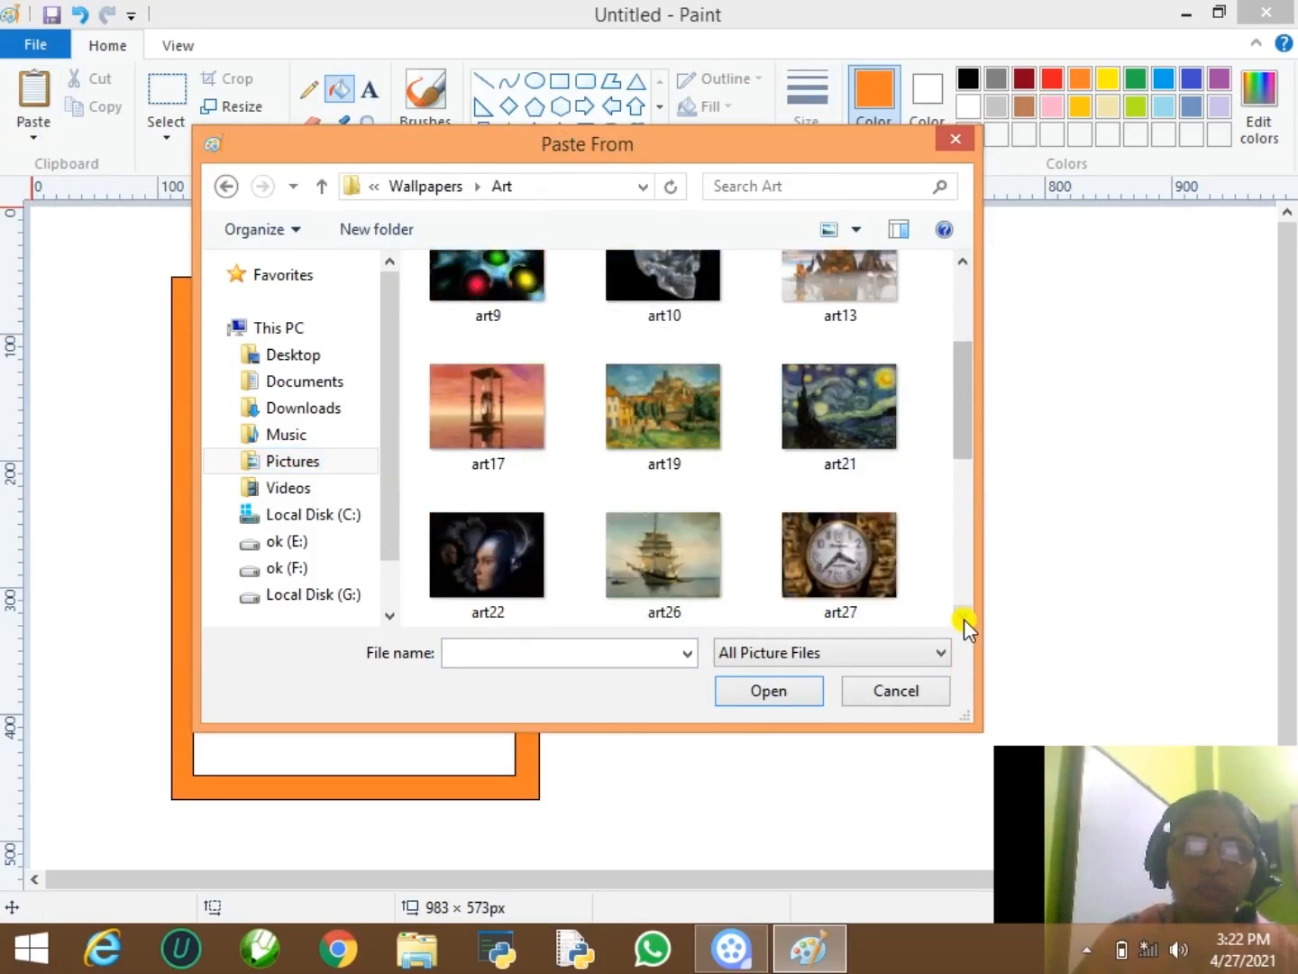
scroll(964, 619, down, 2)
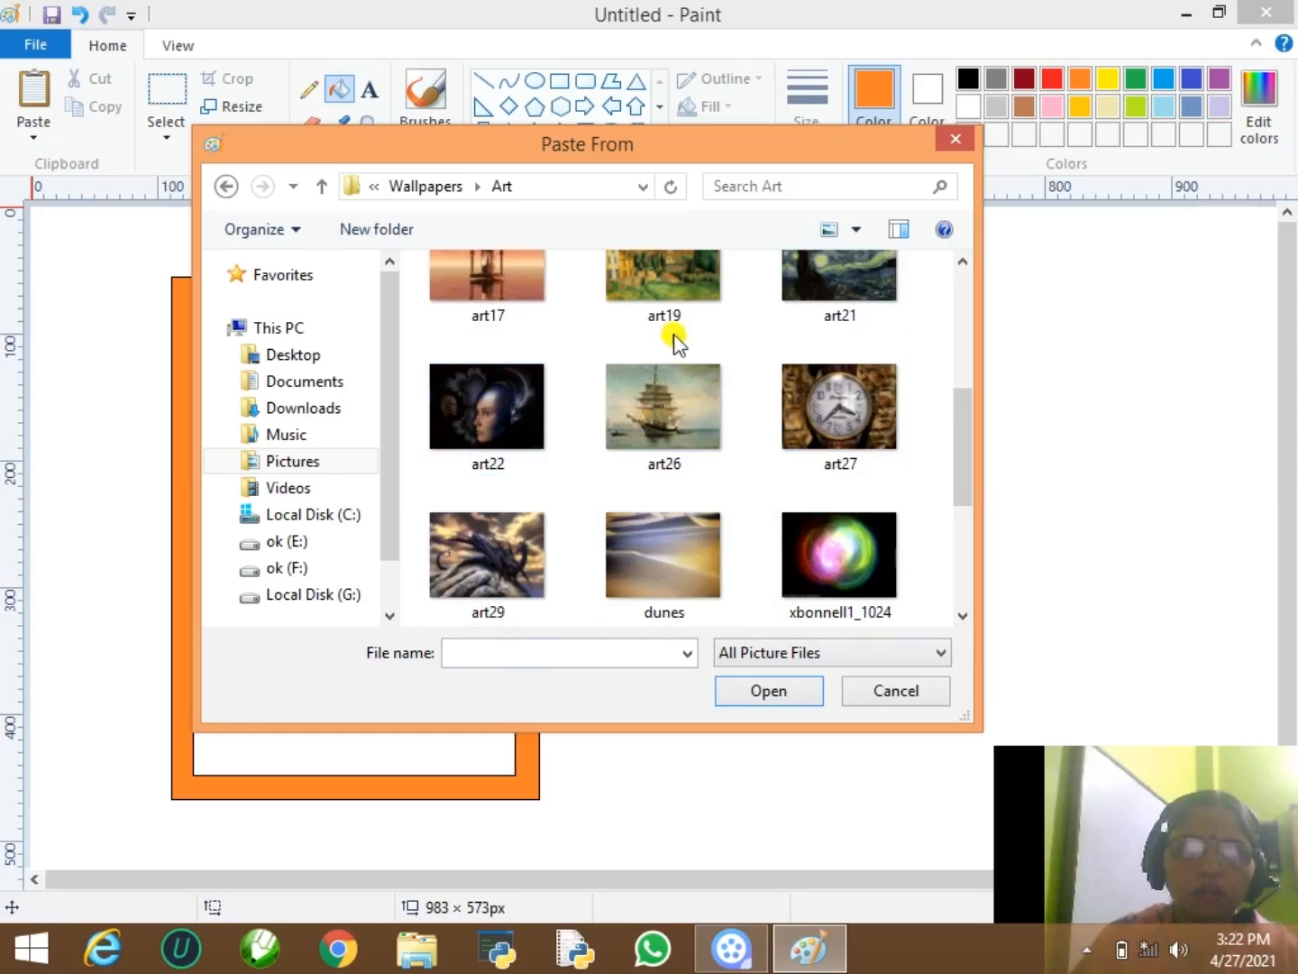
click(962, 262)
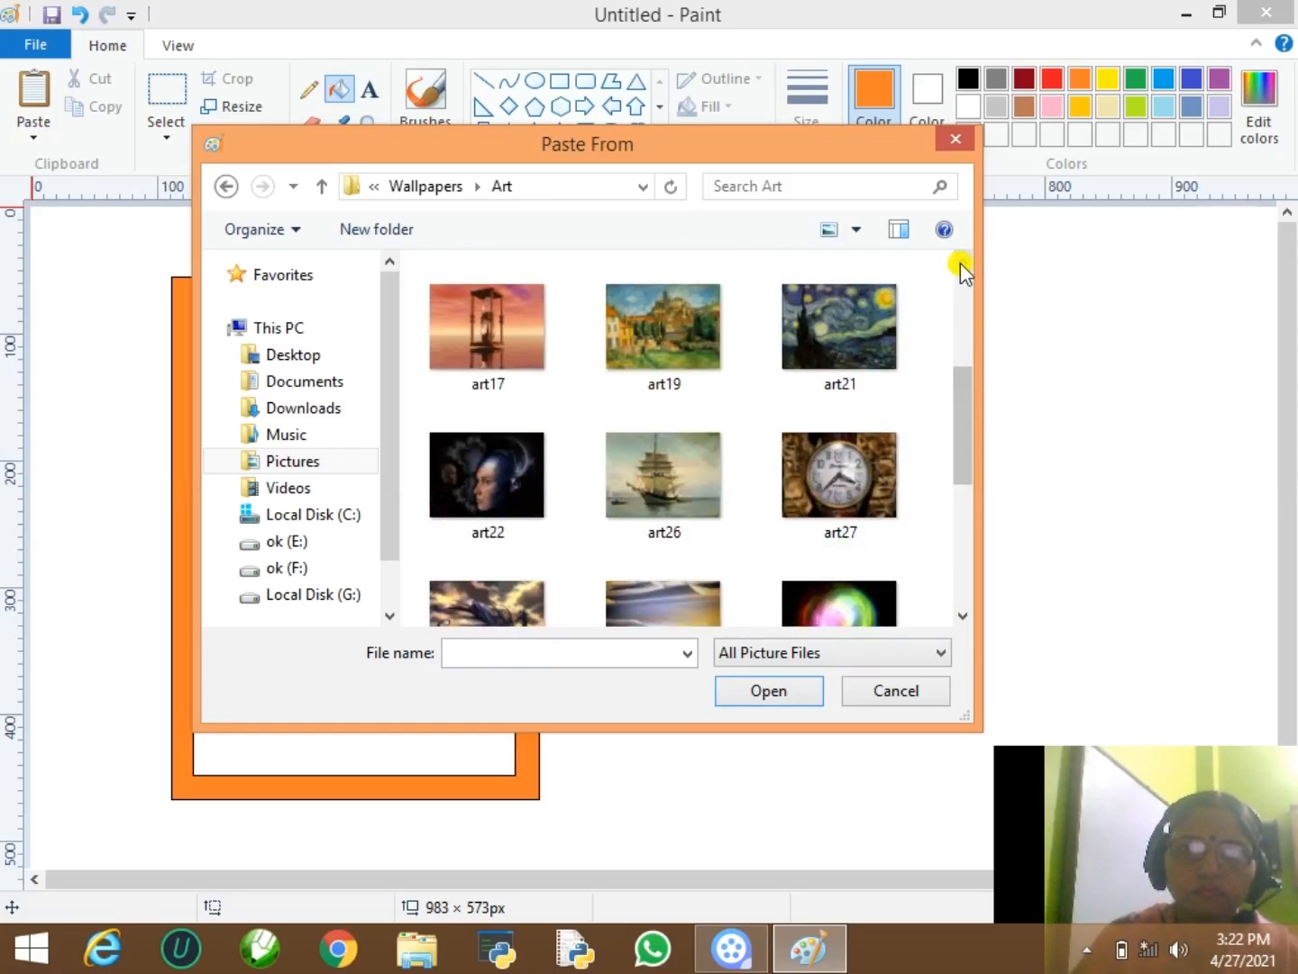
click(961, 262)
click(962, 262)
click(839, 469)
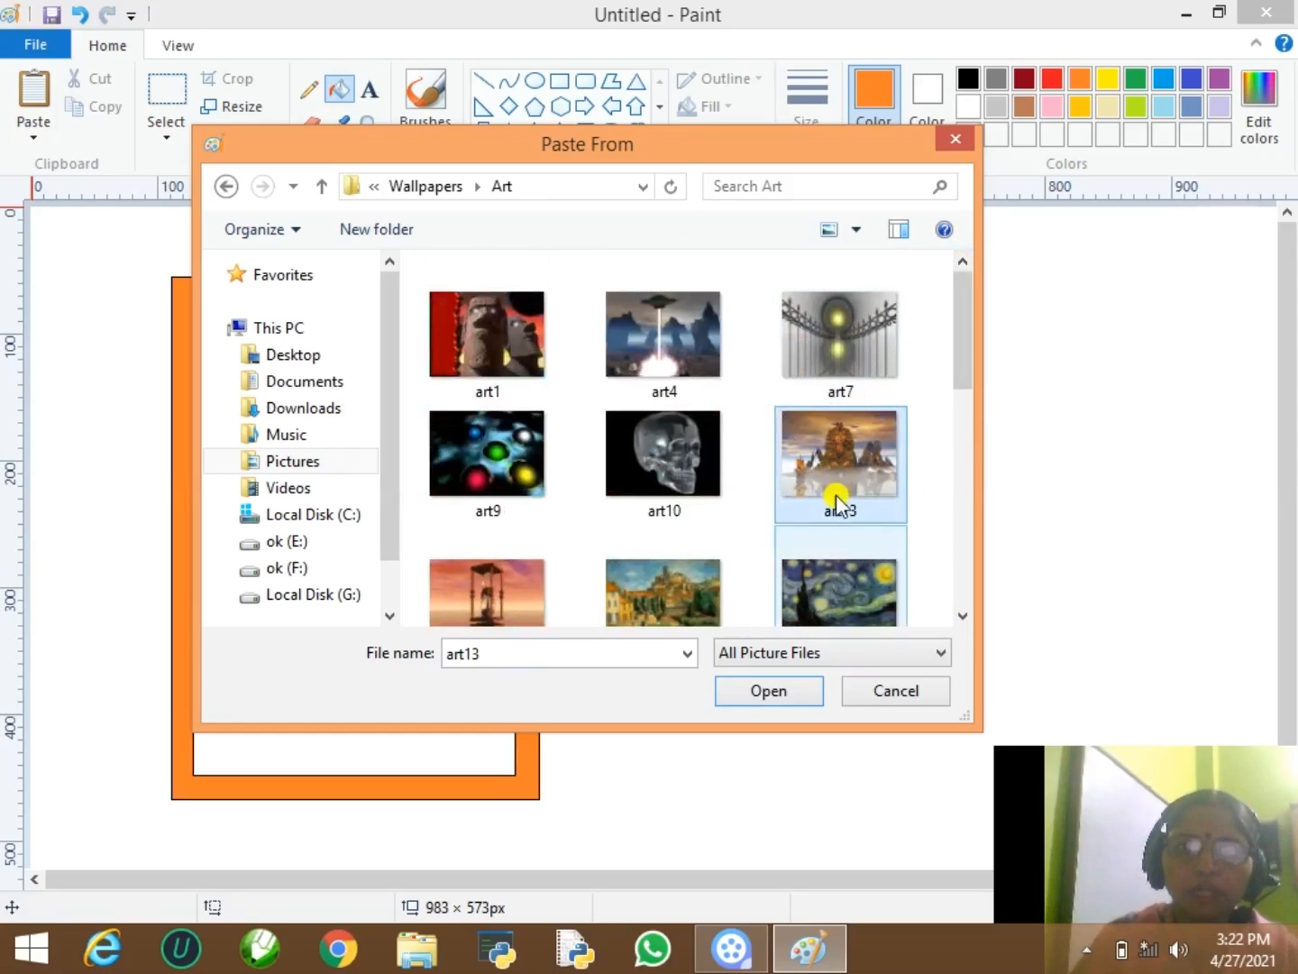
click(751, 691)
- Move the pasted picture into the orange frame and resize it to about 253 × 375 px to fill the opening
drag(331, 453, 402, 499)
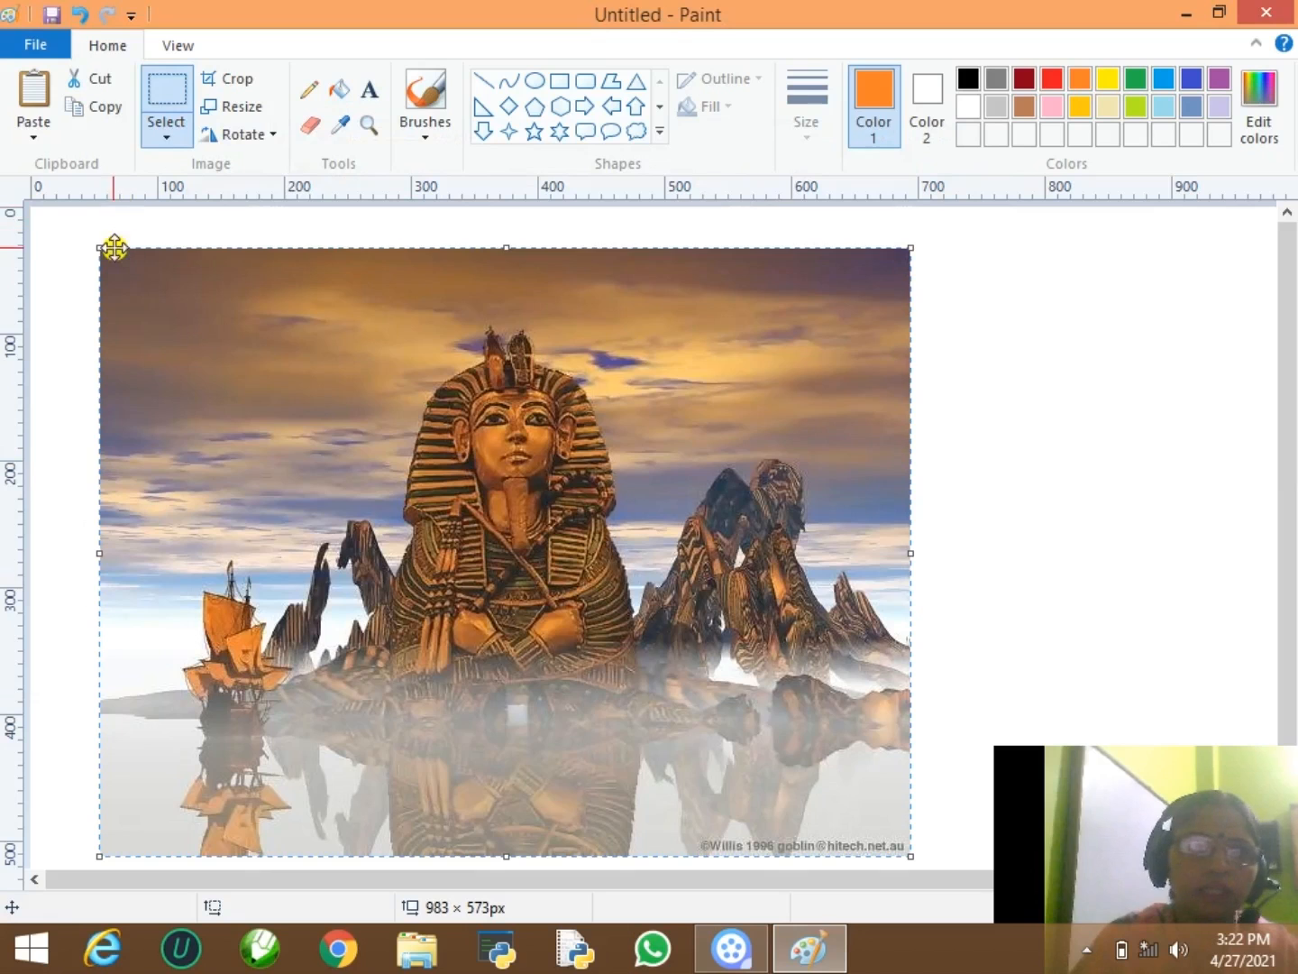
drag(96, 246, 638, 412)
drag(809, 695, 370, 592)
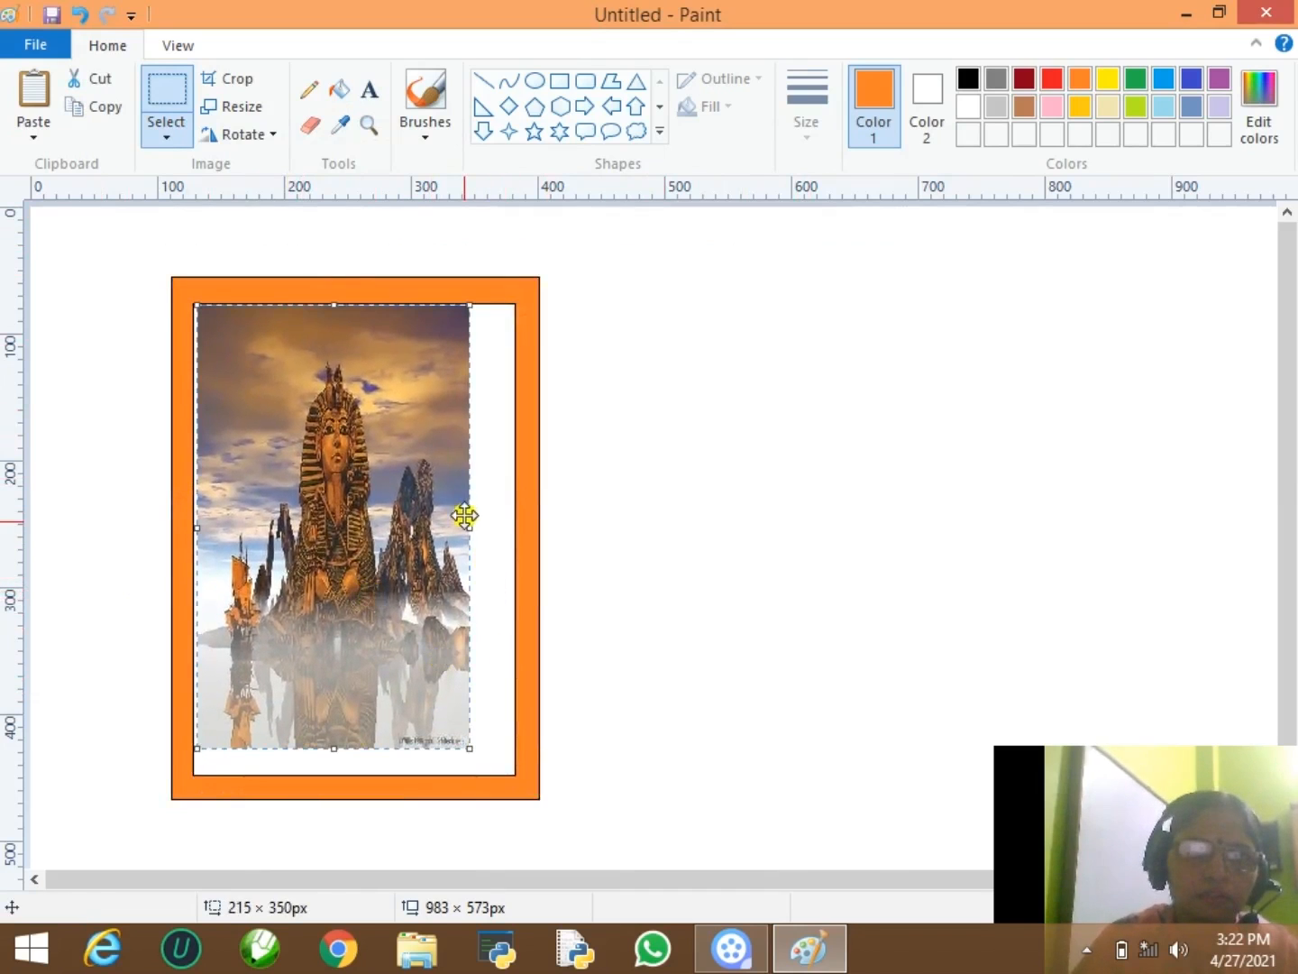
drag(469, 526, 515, 531)
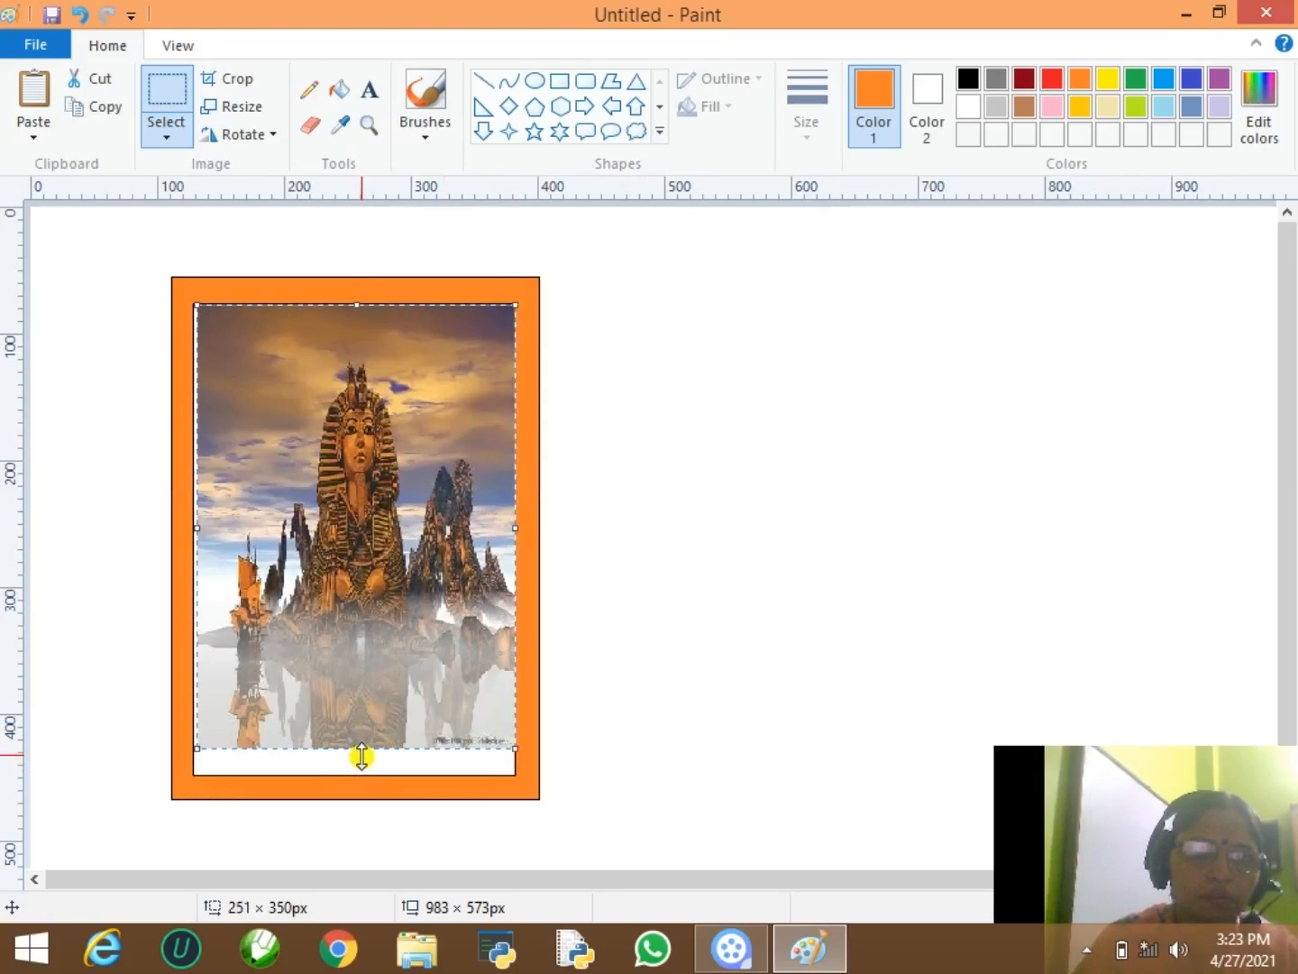
drag(362, 754, 365, 773)
key(Escape)
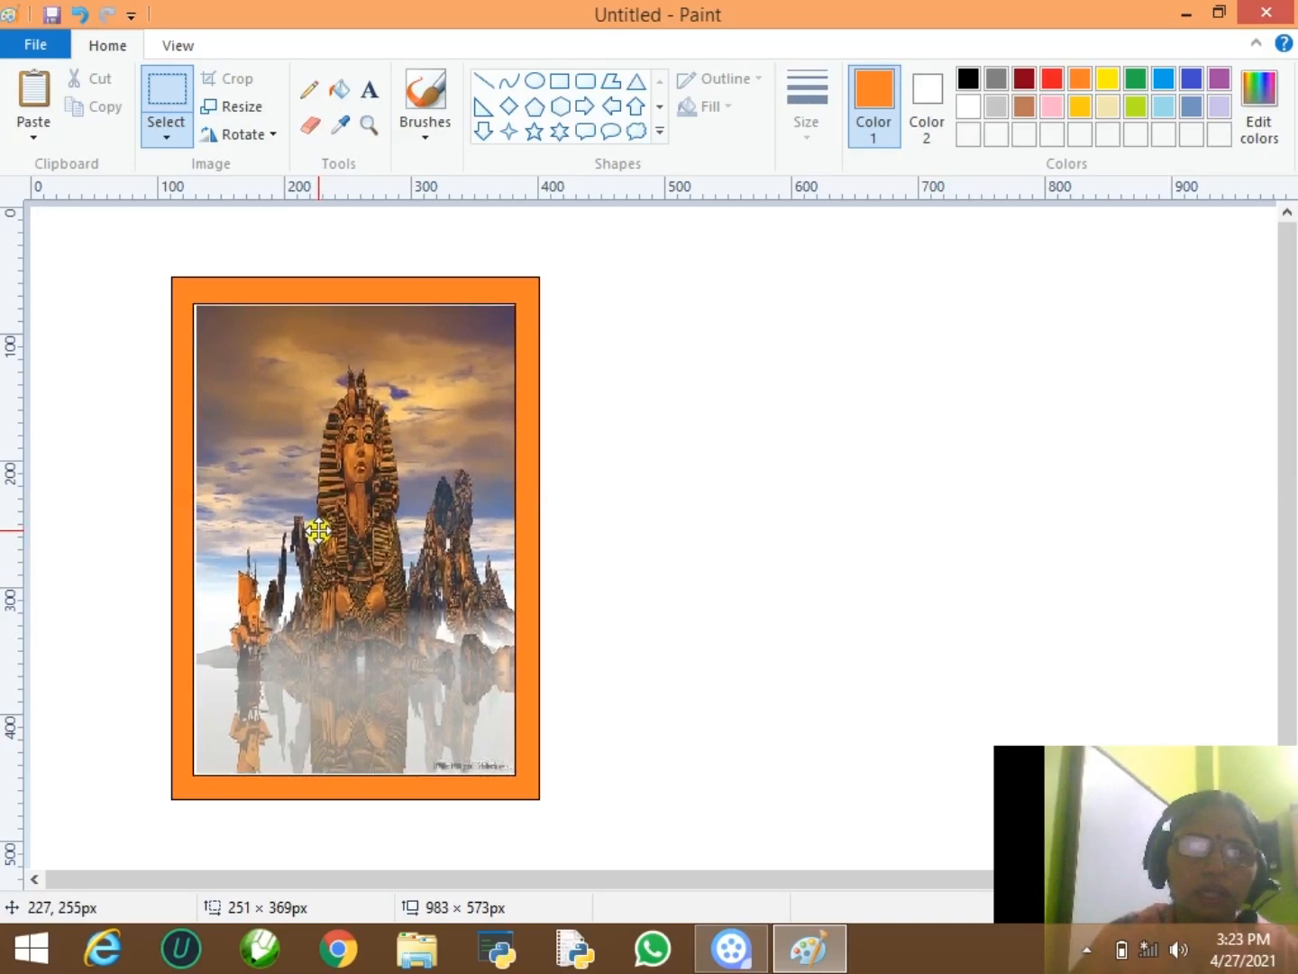
drag(318, 532, 316, 526)
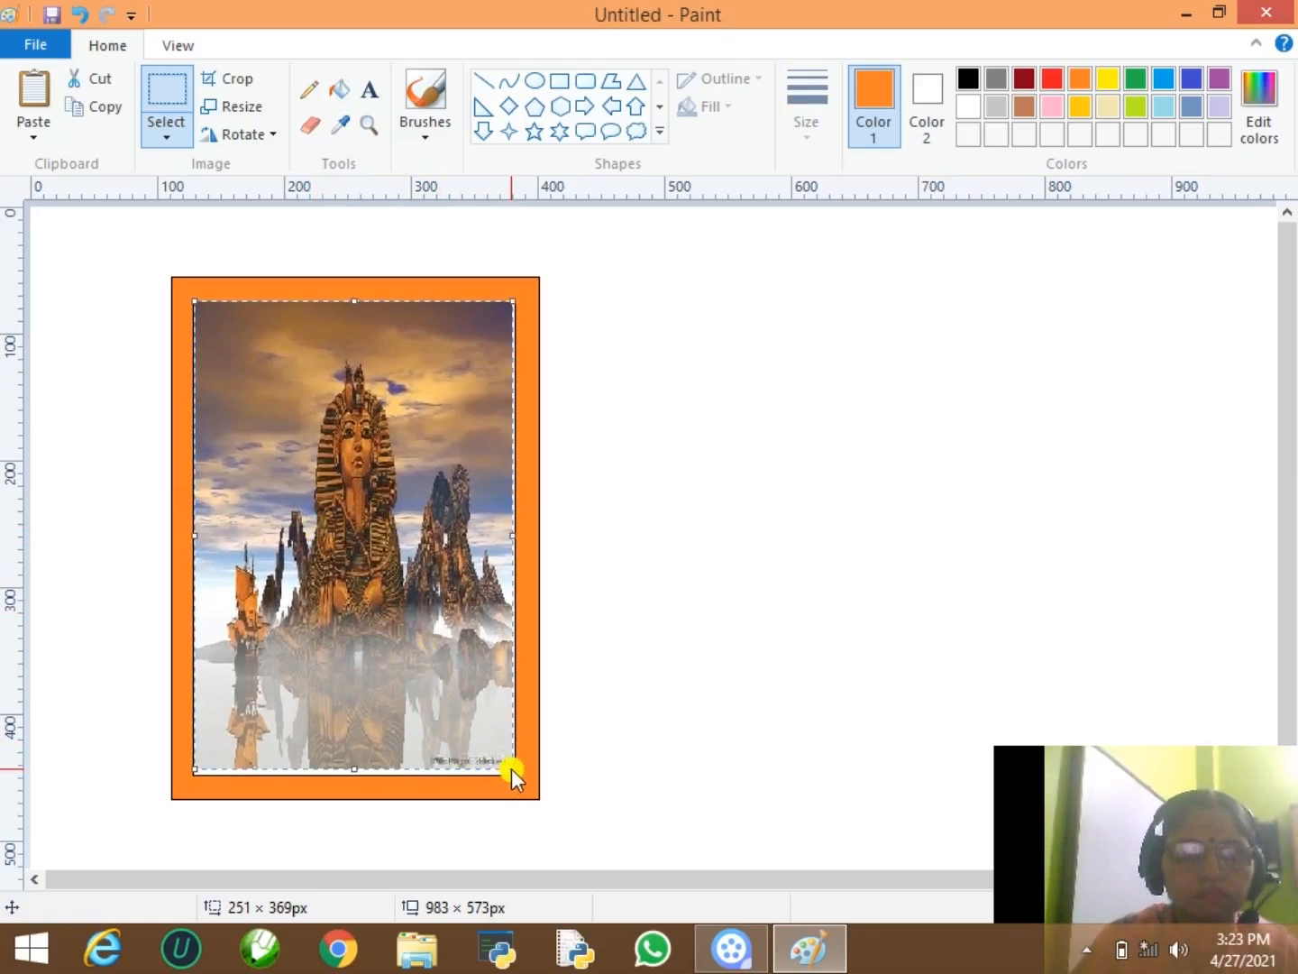
drag(514, 770, 517, 776)
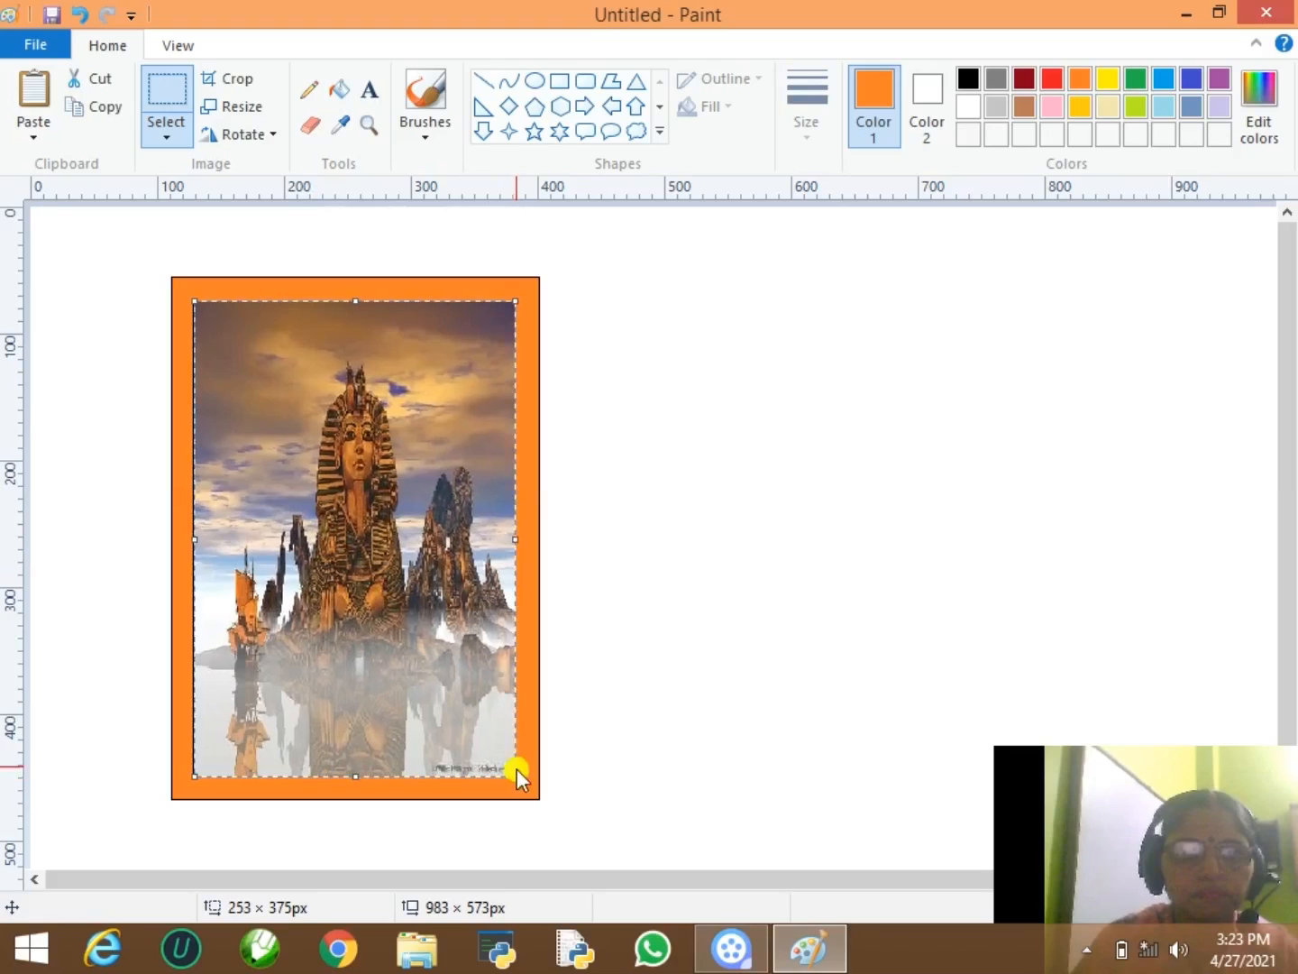
click(894, 669)
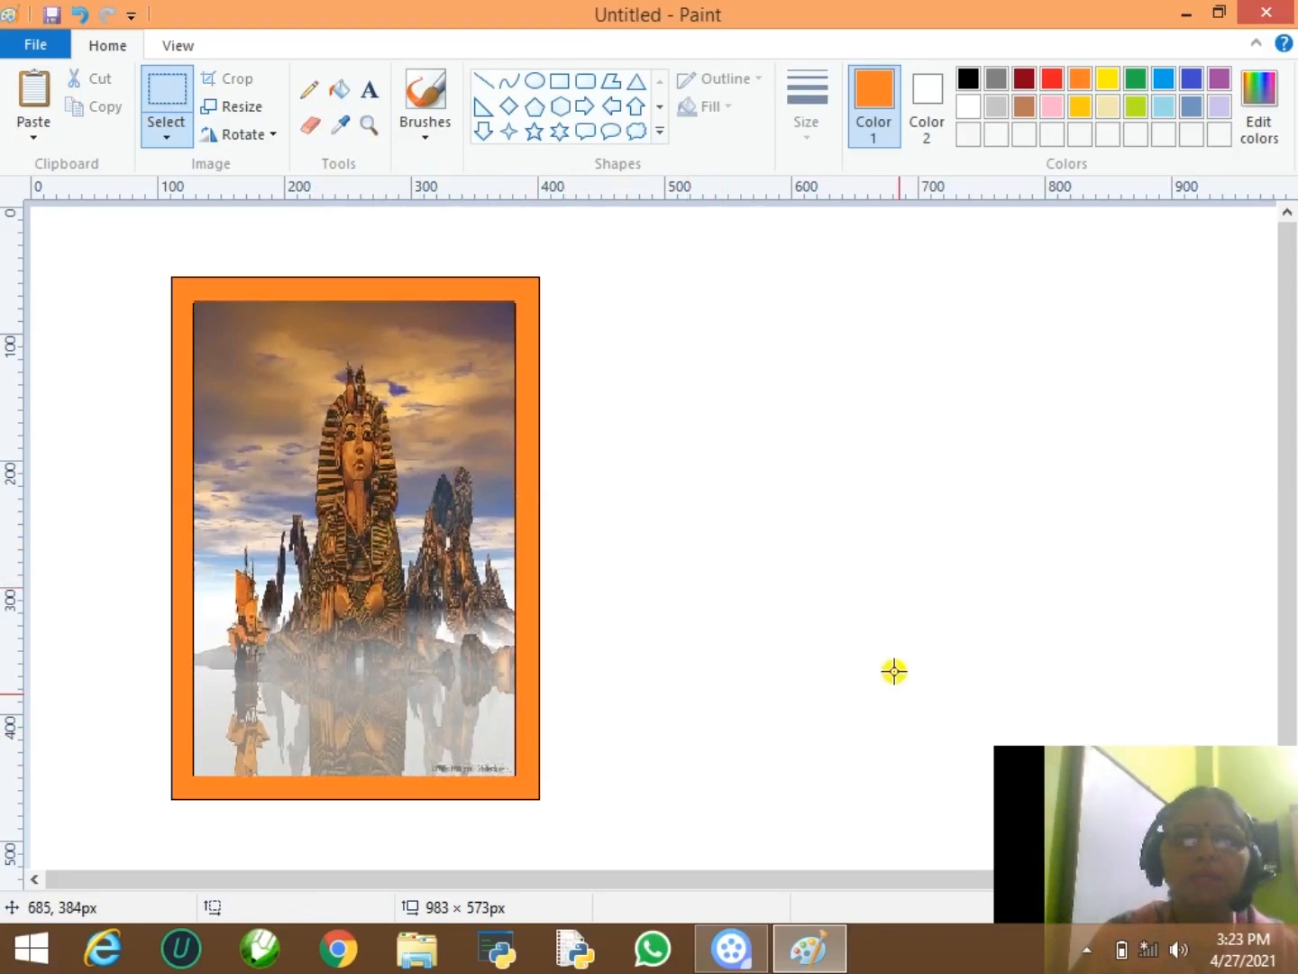
click(564, 84)
drag(571, 273, 785, 605)
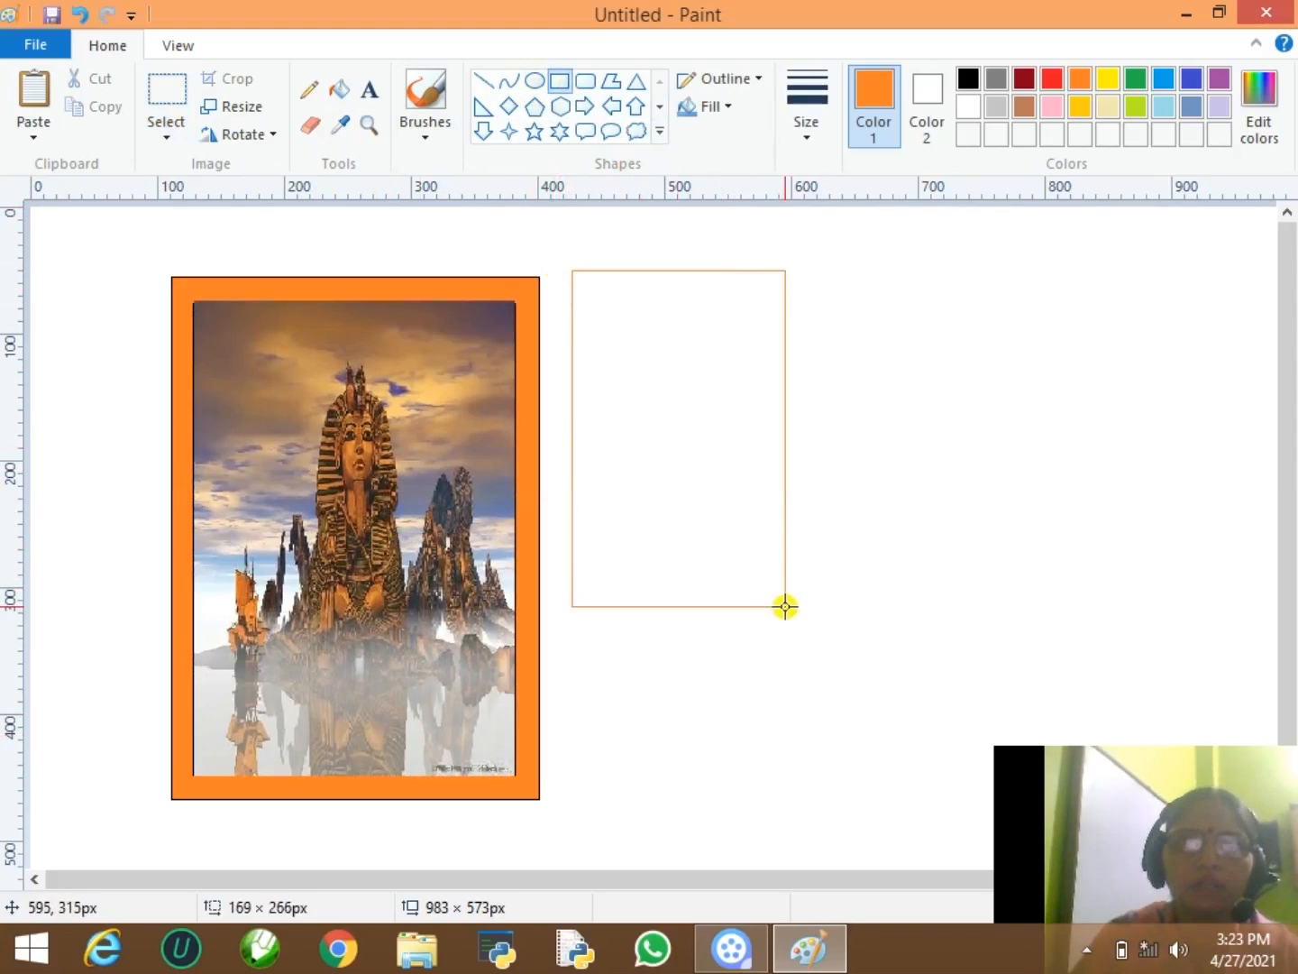
click(1145, 530)
key(ctrl+z)
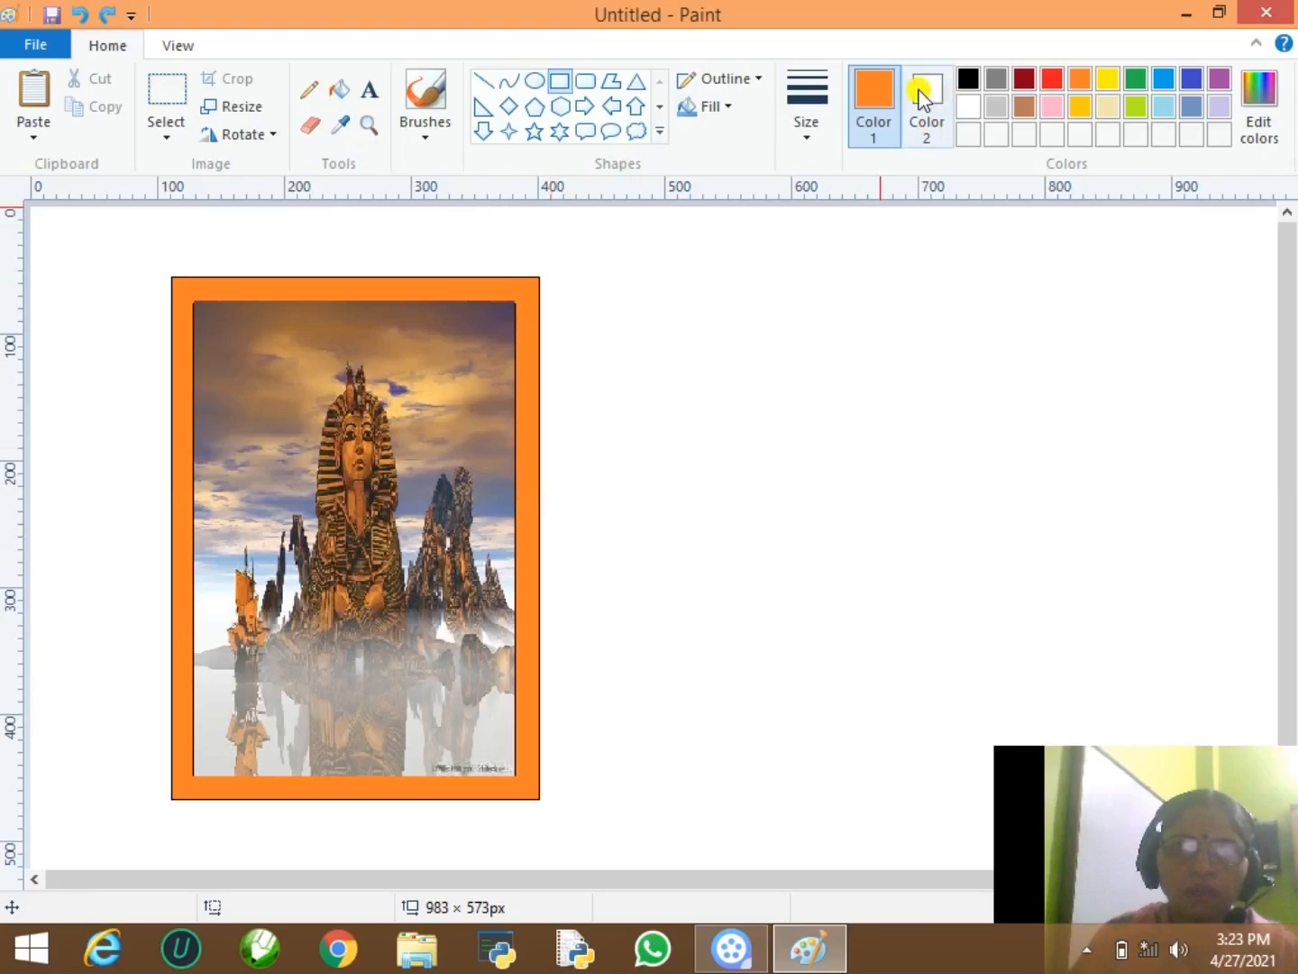
click(970, 81)
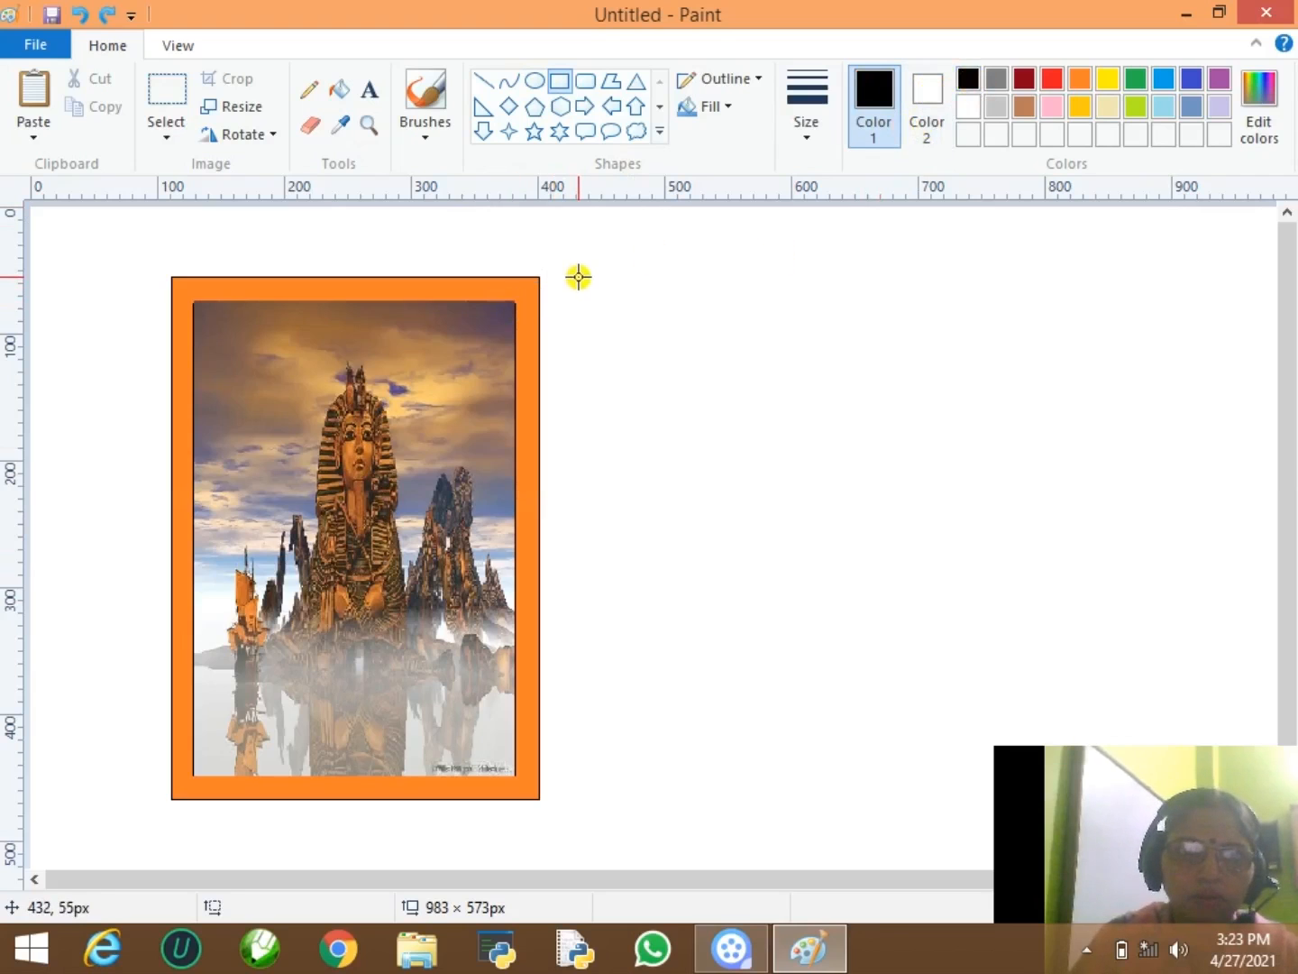
drag(579, 274, 785, 634)
click(457, 603)
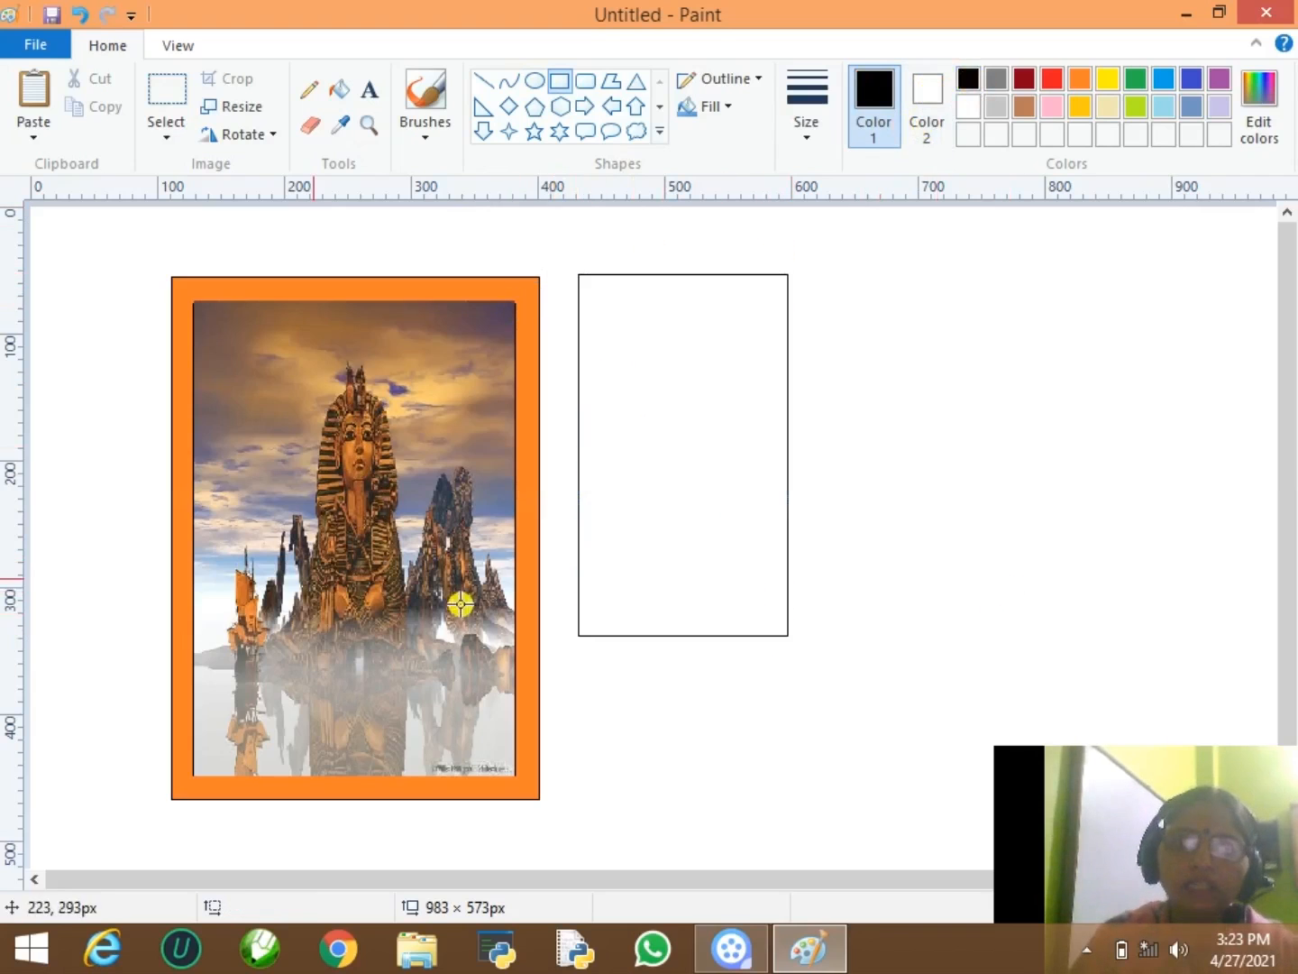
key(ctrl+z)
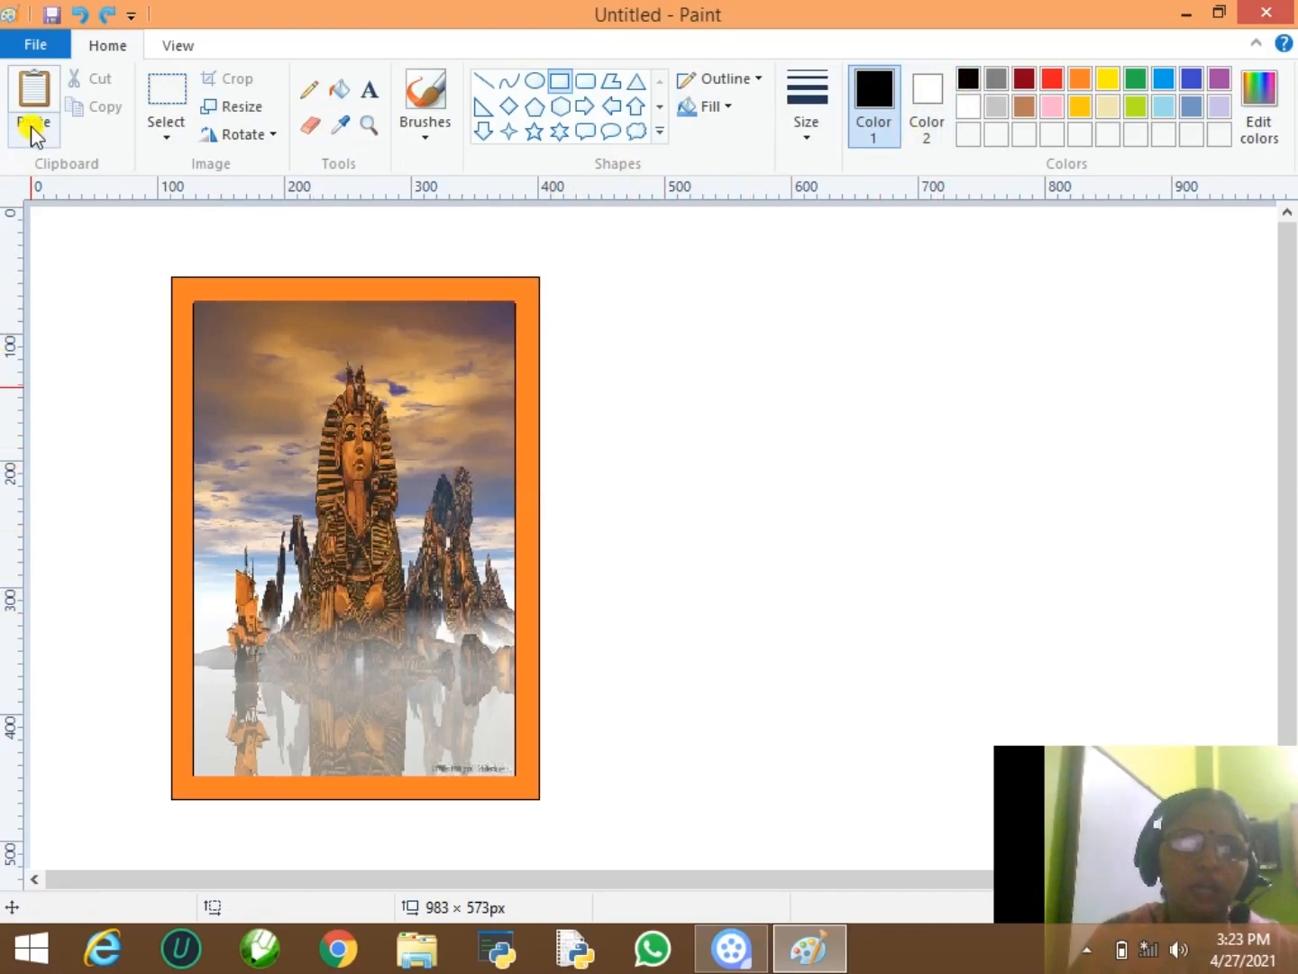
- Copy the whole framed picture and place the pasted copy beside the original on its right
click(164, 104)
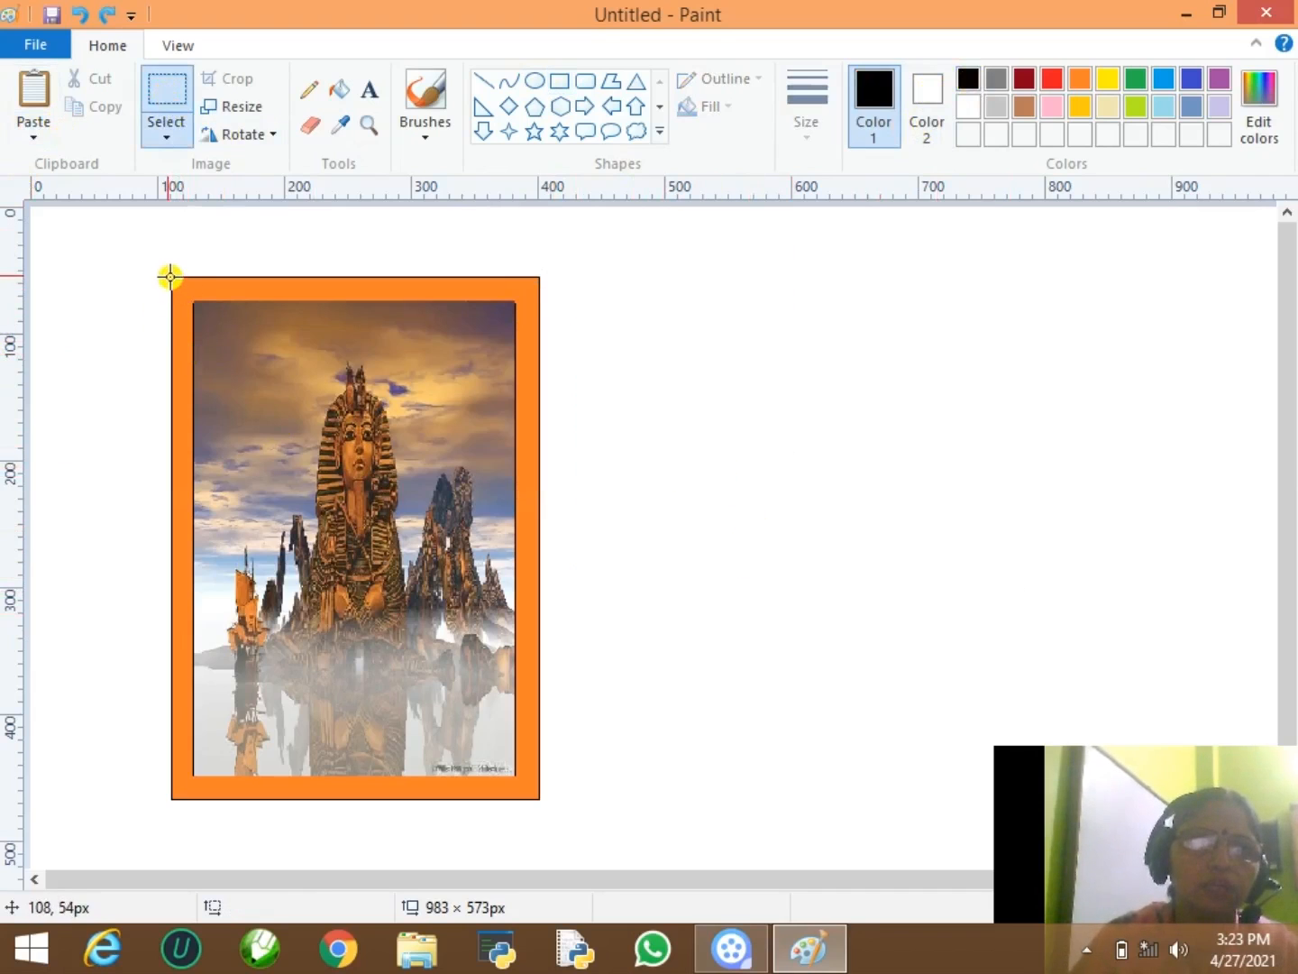
drag(165, 271, 553, 811)
click(104, 107)
click(757, 458)
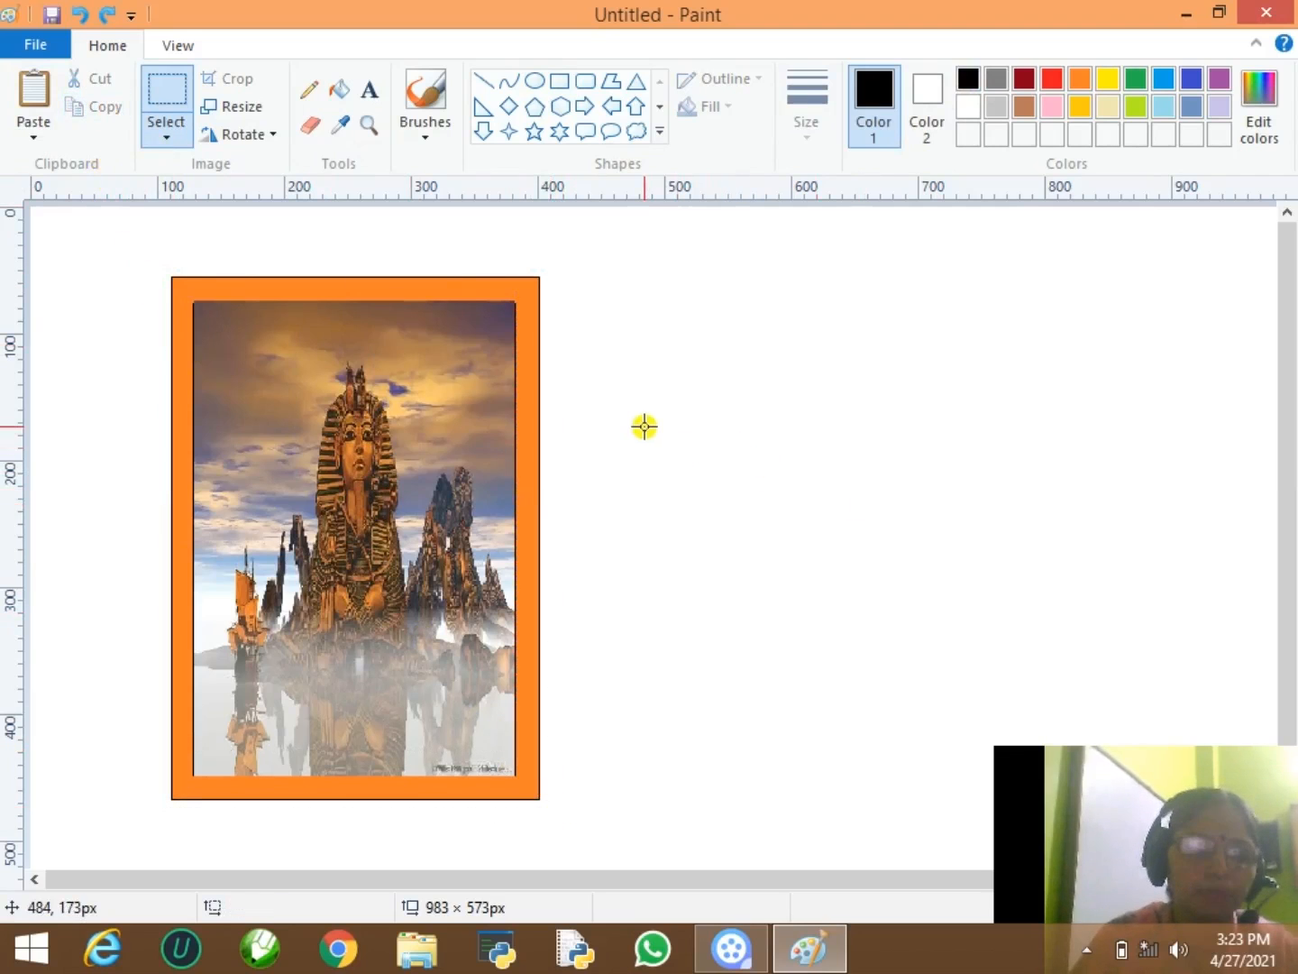
key(ctrl+v)
drag(217, 433, 775, 510)
click(1037, 546)
- Paste the art10 skull picture into the drawing from the Art wallpapers folder
click(34, 136)
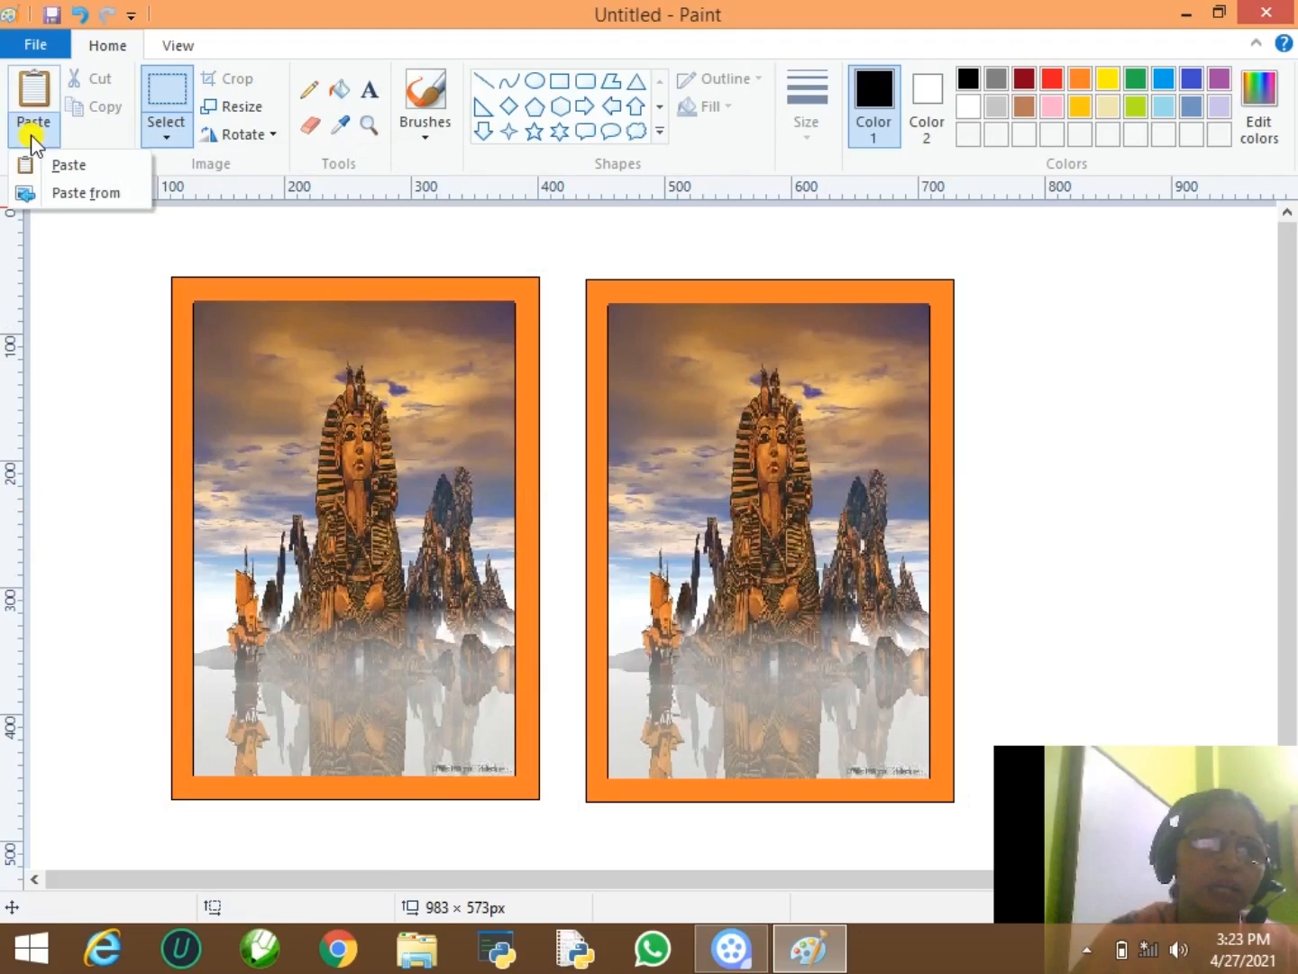
click(69, 201)
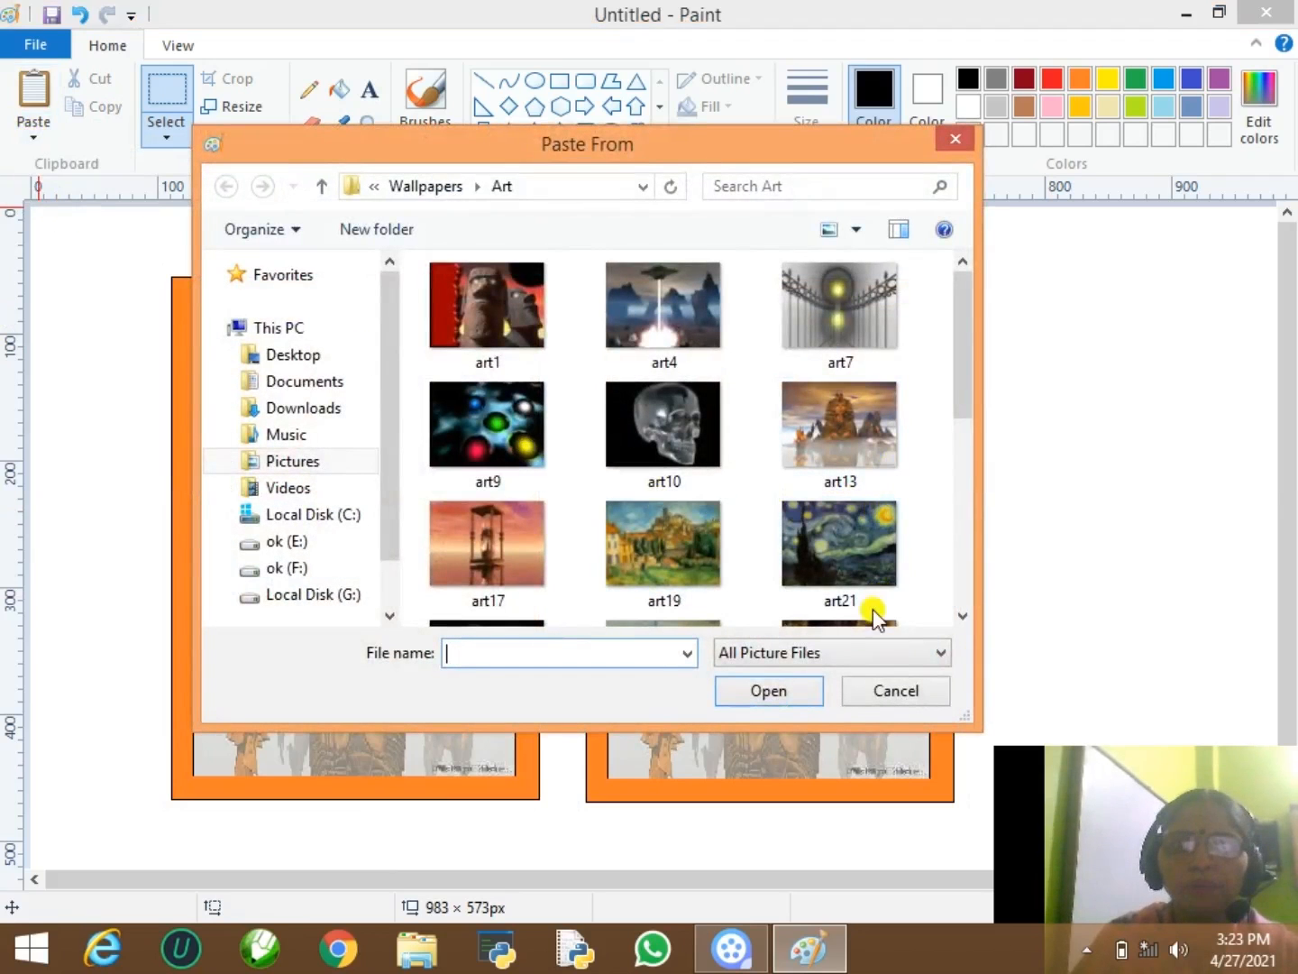
click(674, 439)
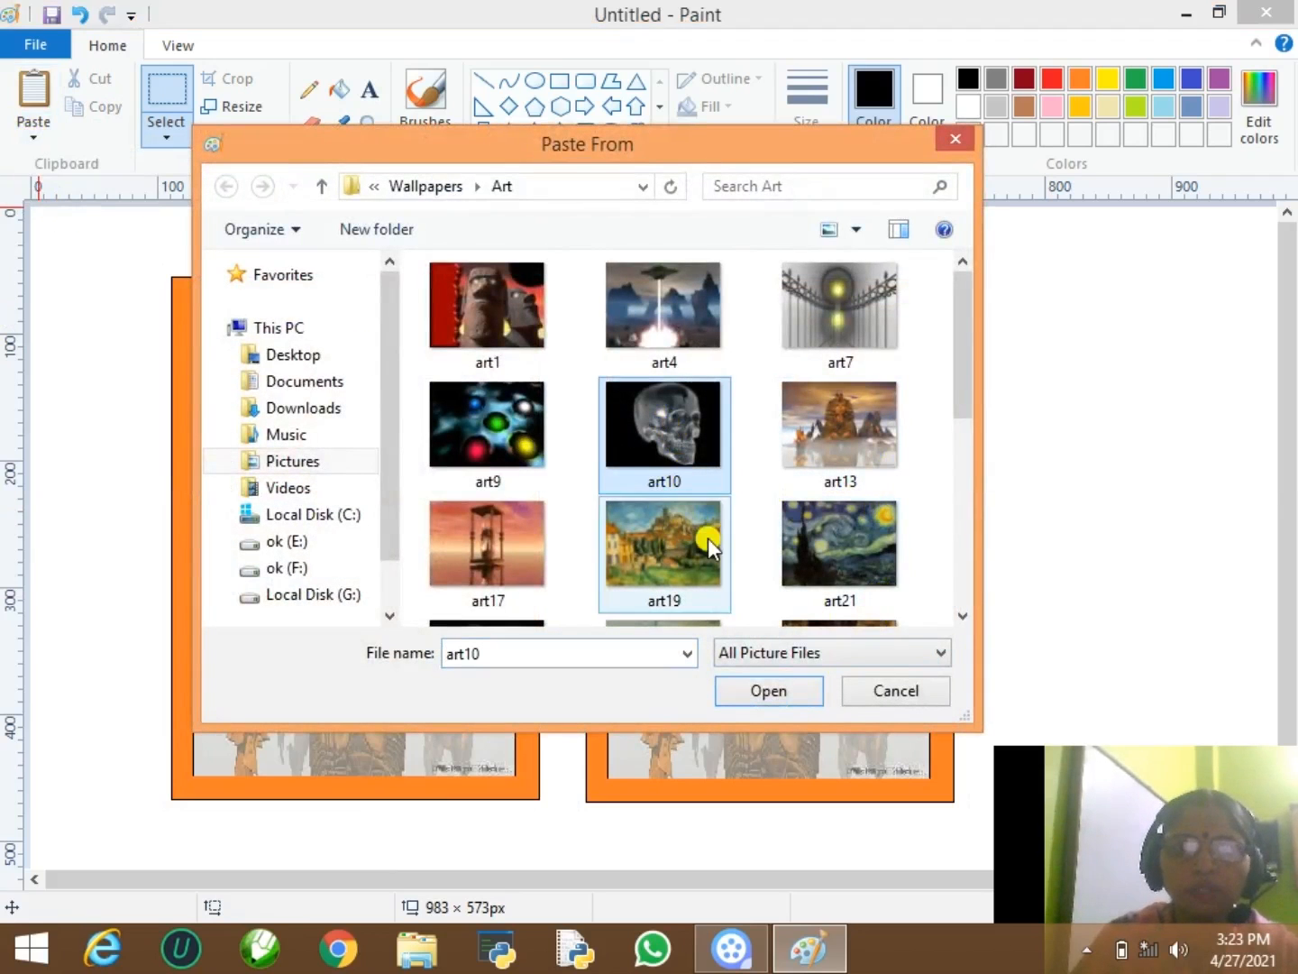
click(774, 687)
- Shrink the skull picture to about 268 × 304 px and align its upper-left corner with the second frame's opening
mouse_move(865, 380)
mouse_down()
mouse_move(864, 437)
mouse_move(851, 408)
mouse_up()
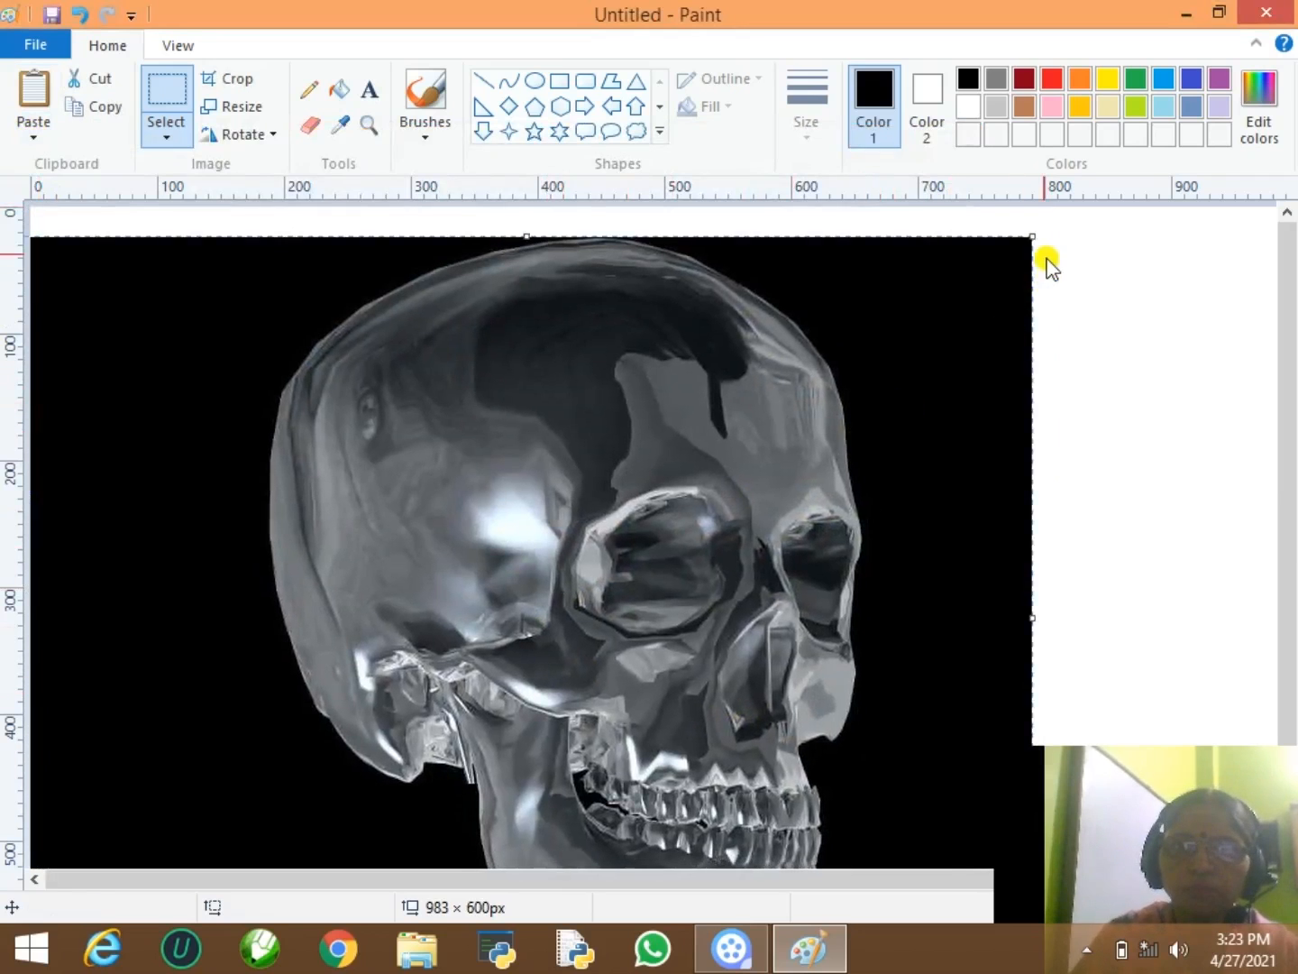
drag(1034, 235, 897, 557)
drag(718, 797, 824, 540)
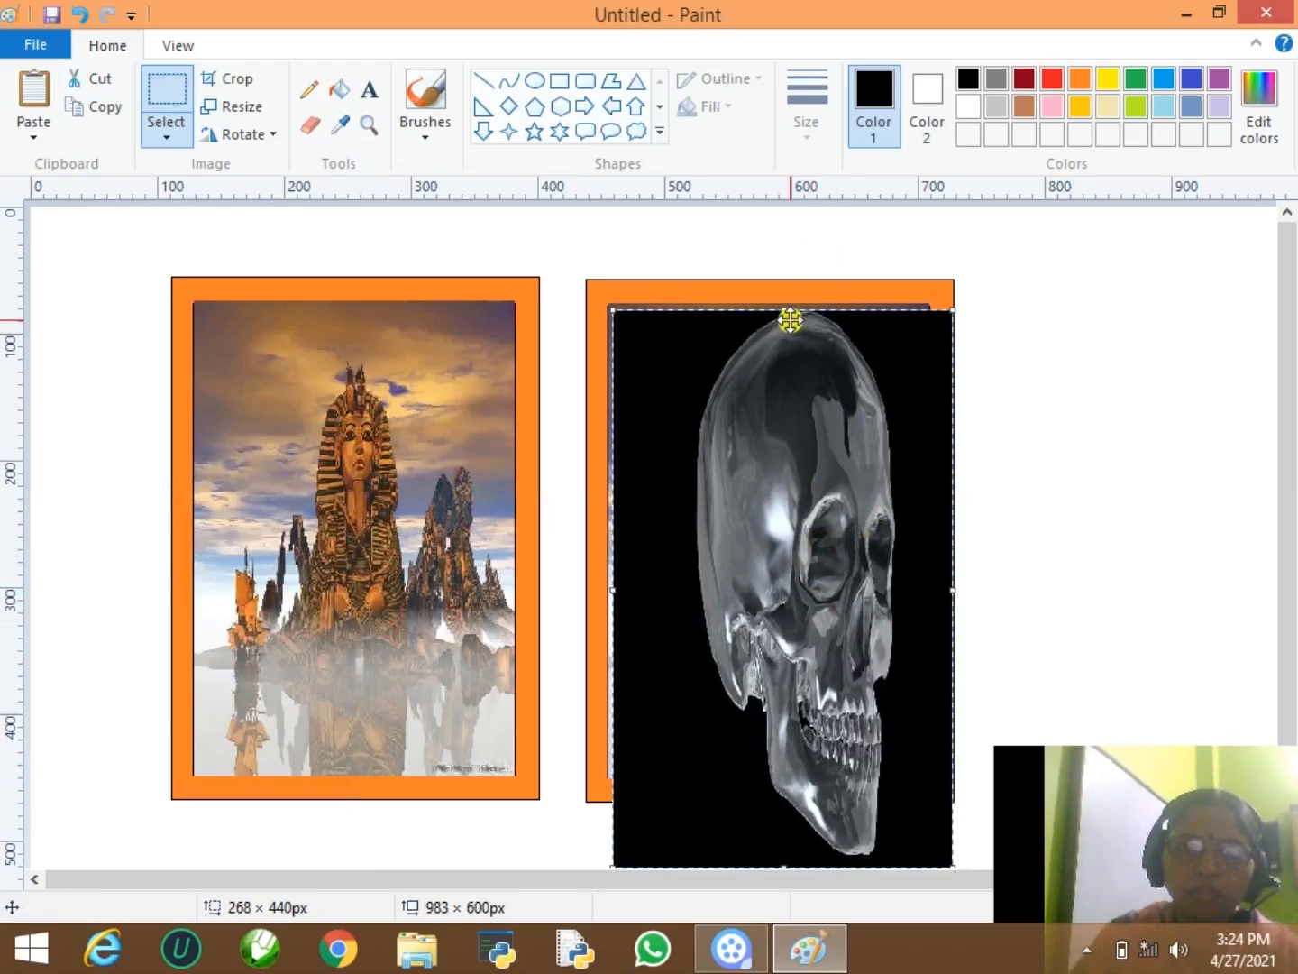
drag(782, 307, 792, 478)
drag(789, 730, 783, 542)
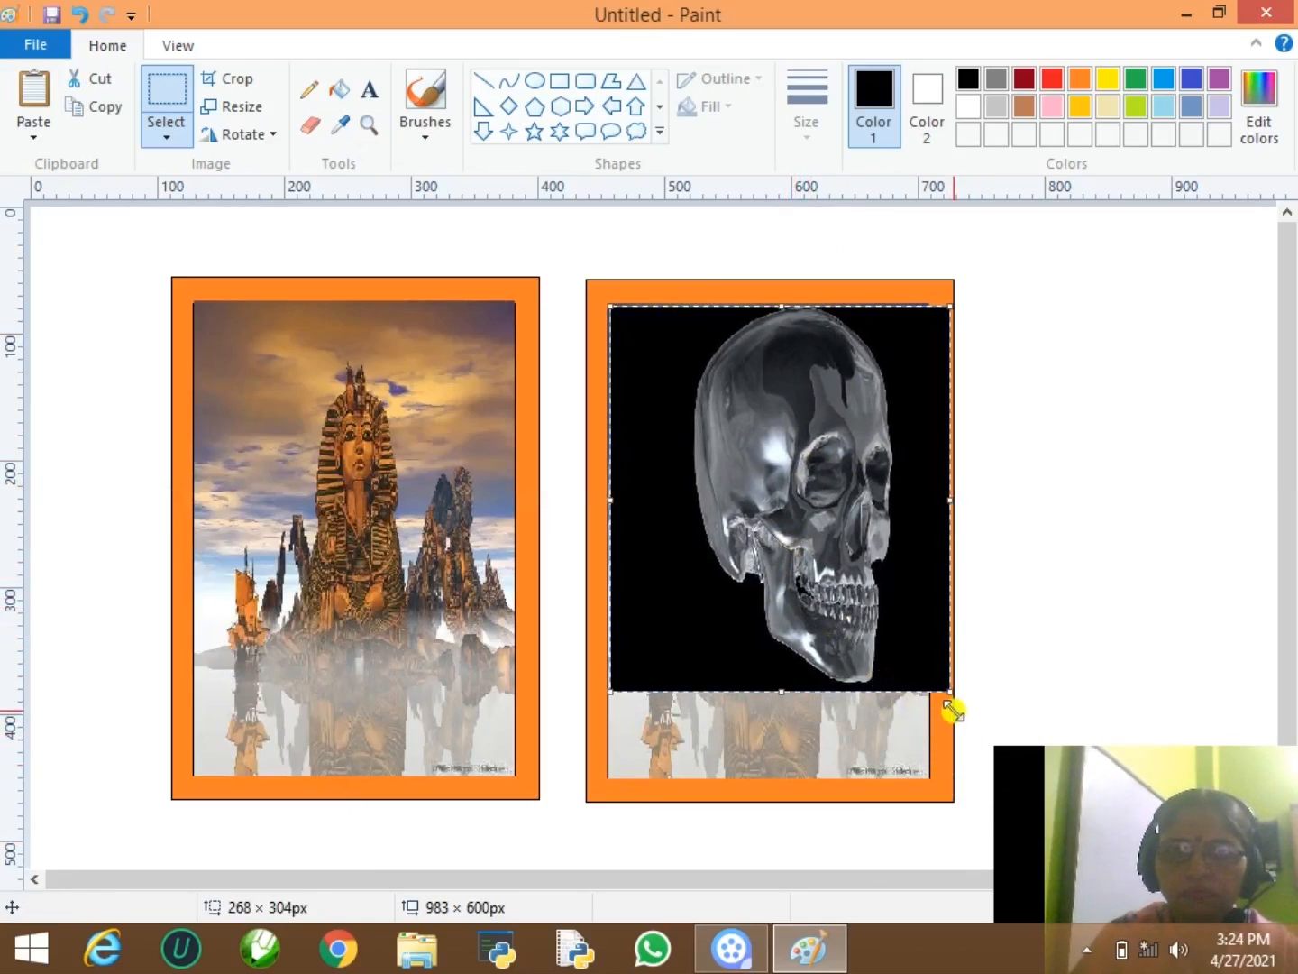